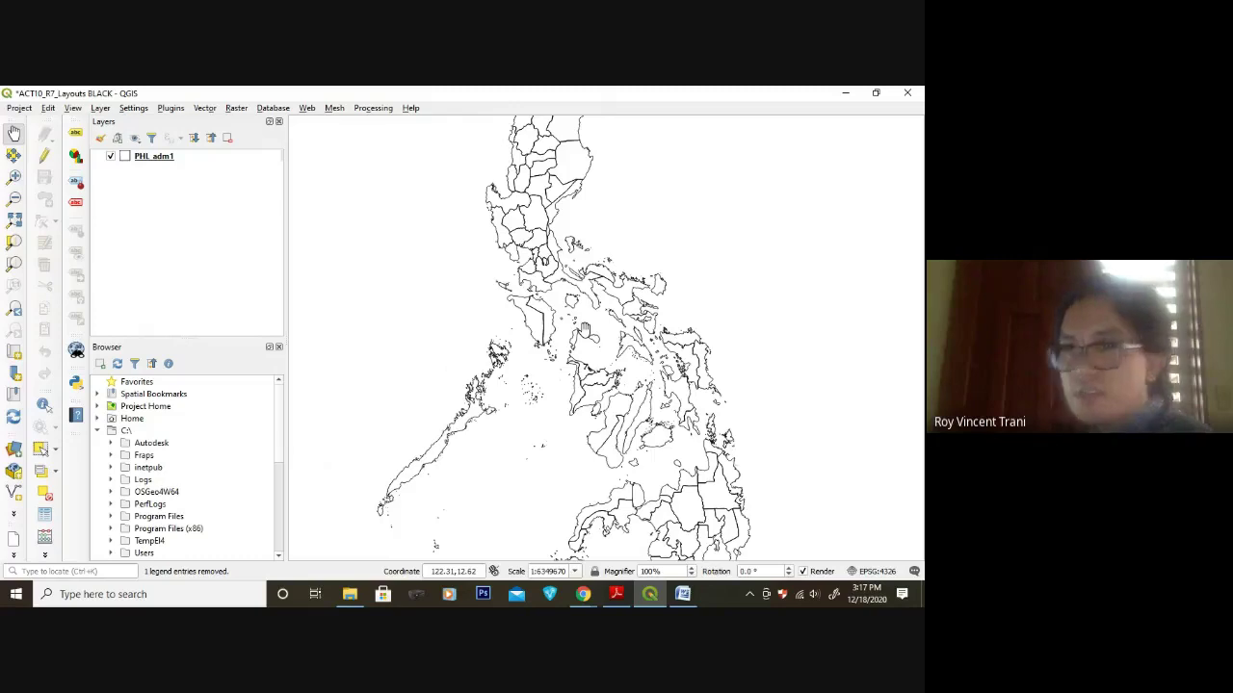
# - Remove the unfilled PHL_adm1 layer from the project and confirm its removal
pyautogui.scroll(-1, 560, 328)
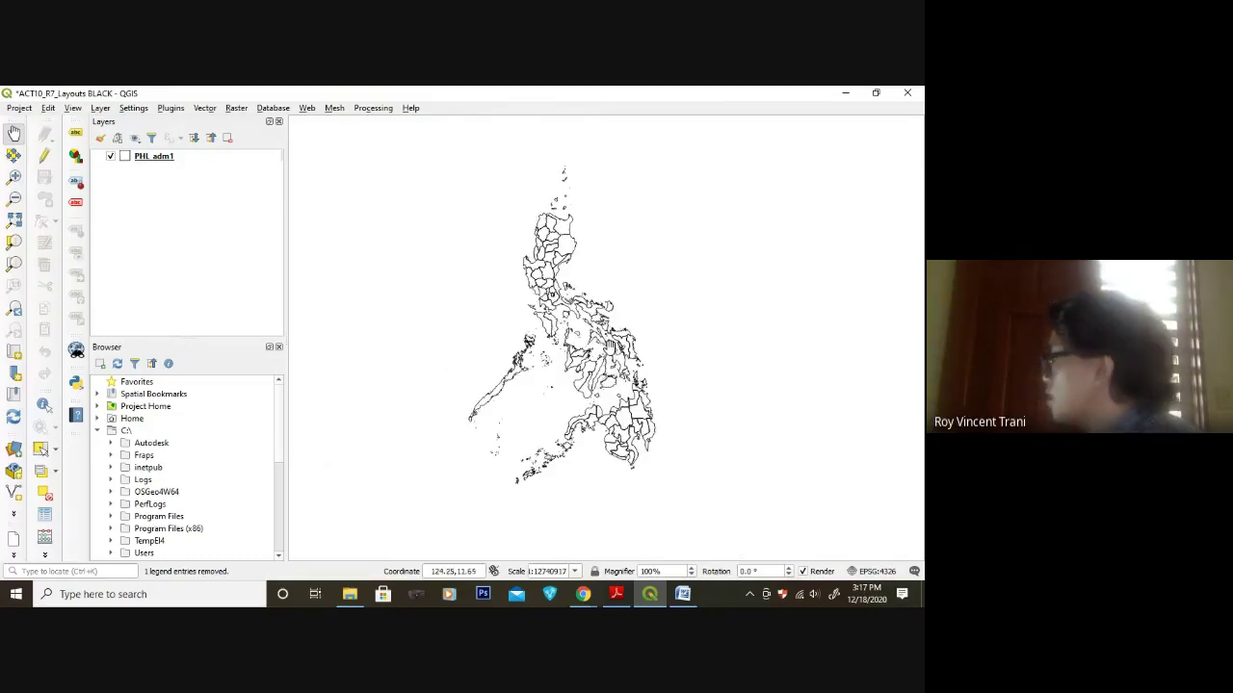
pyautogui.scroll(1, 609, 346)
pyautogui.moveTo(594, 347); pyautogui.dragTo(623, 351)
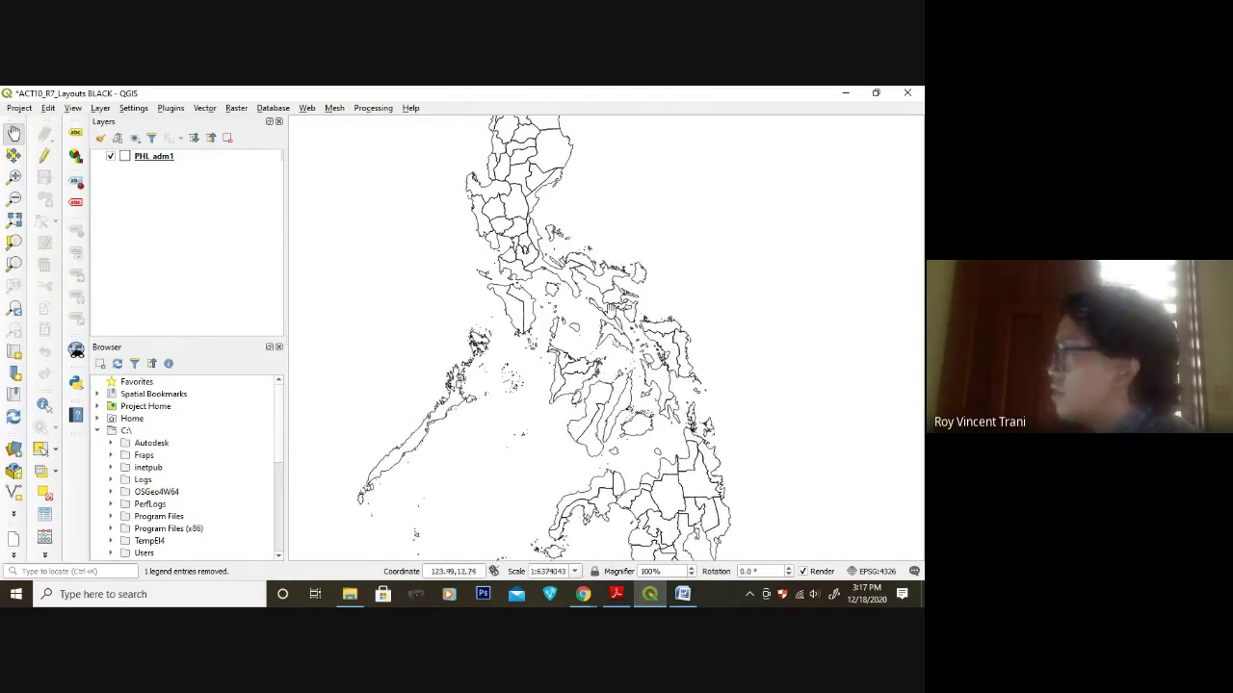
pyautogui.click(156, 157)
pyautogui.rightClick(156, 159)
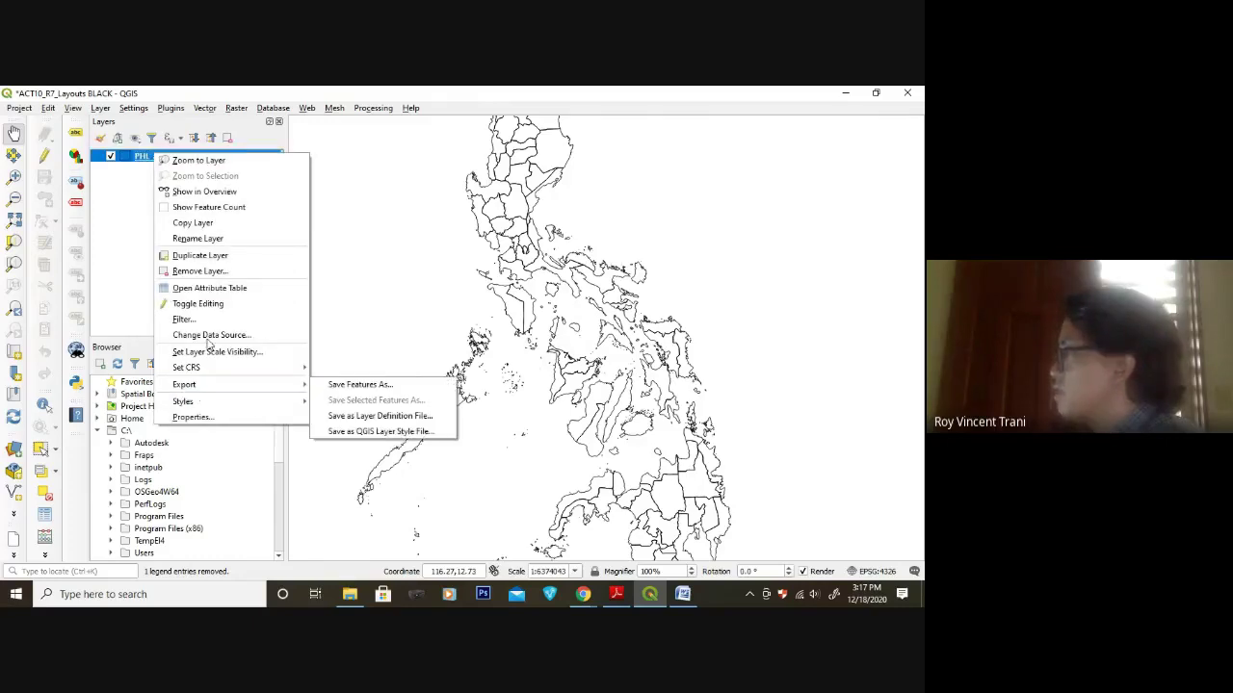
pyautogui.click(201, 272)
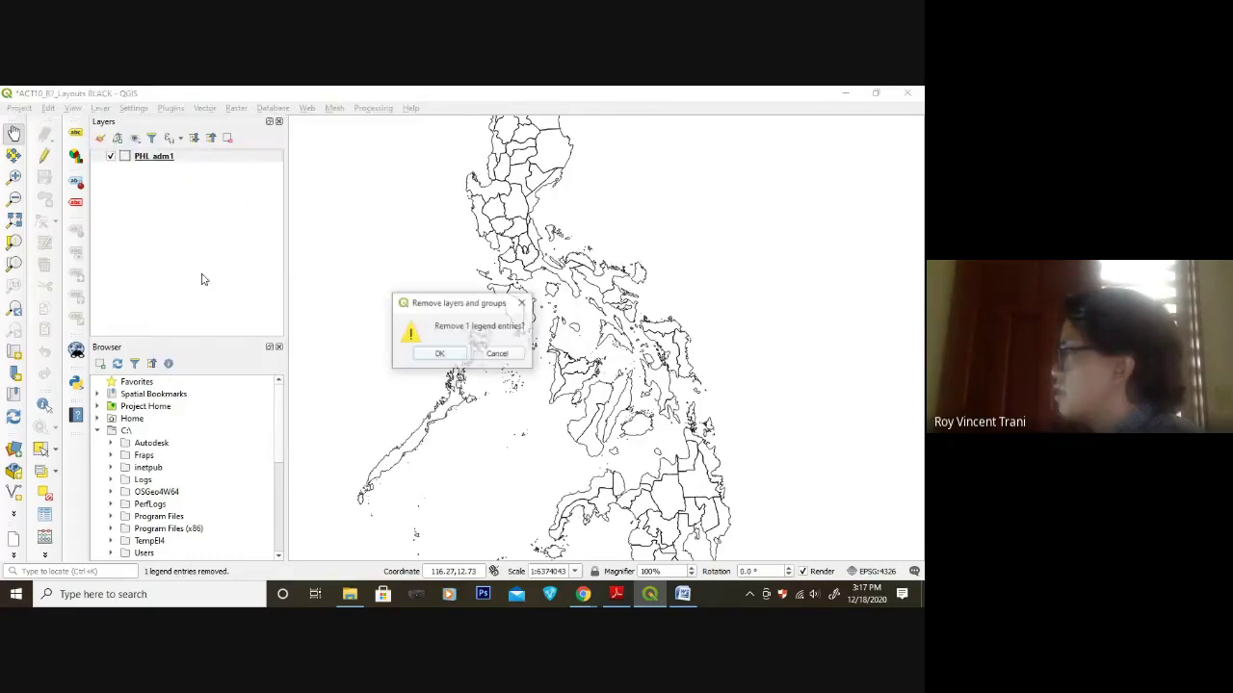
pyautogui.click(425, 359)
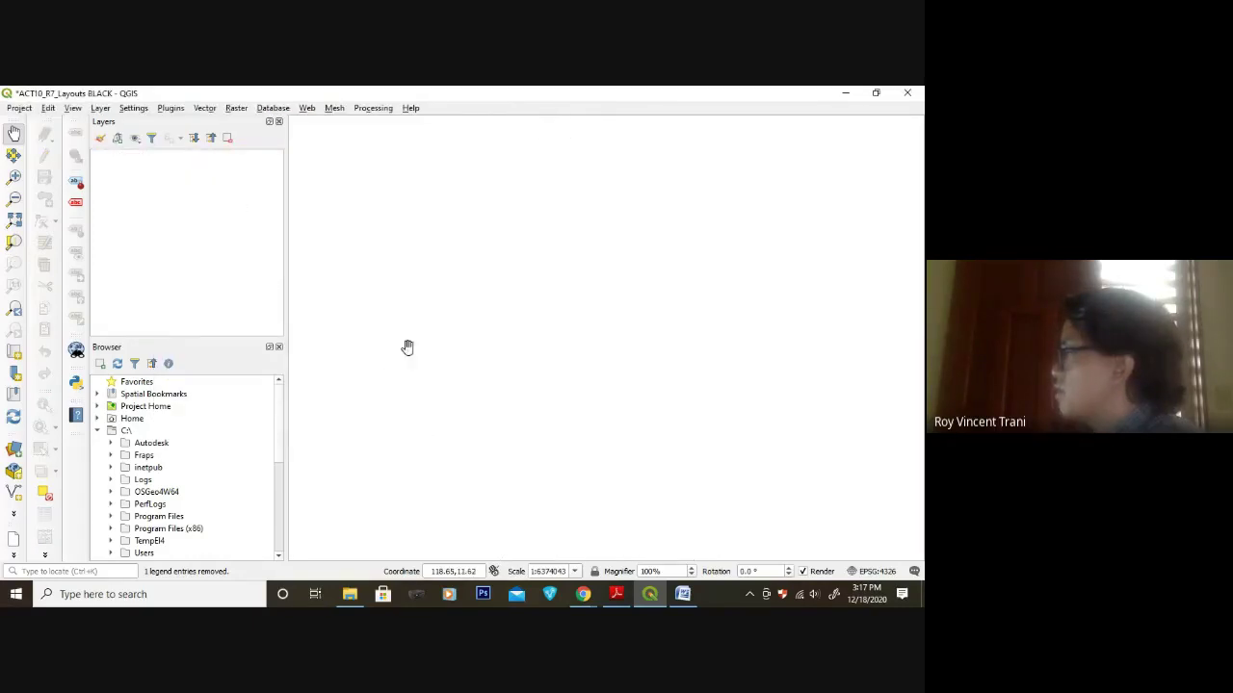
# - Start adding a vector layer and browse to the PHL_adm_shp_28 folder under USC_GIS, MYDATA, VECTORS
pyautogui.click(100, 108)
pyautogui.moveTo(130, 154)
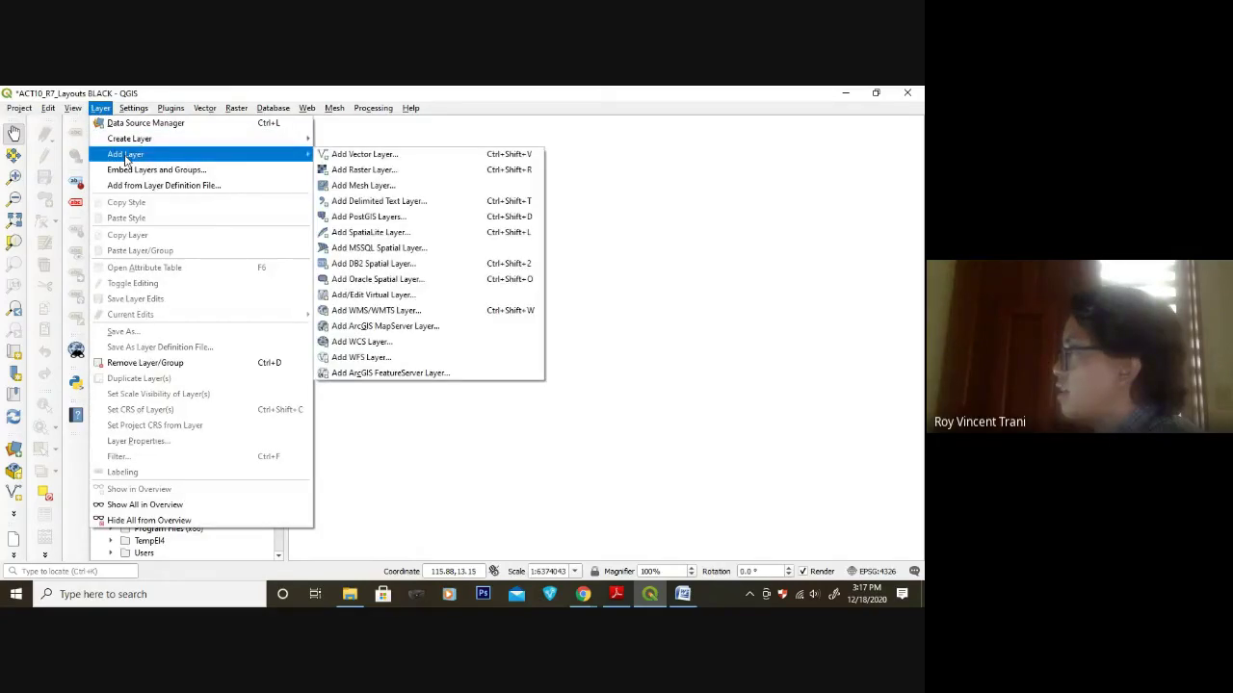
pyautogui.click(385, 156)
pyautogui.click(859, 281)
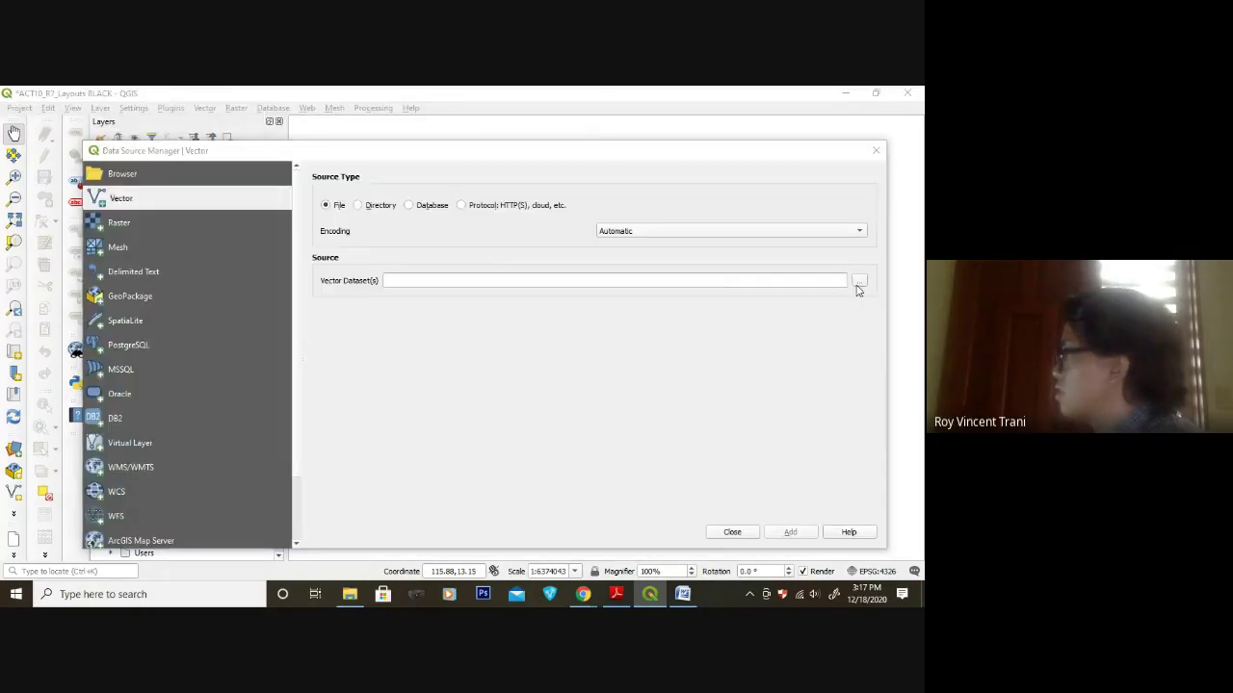
pyautogui.click(292, 192)
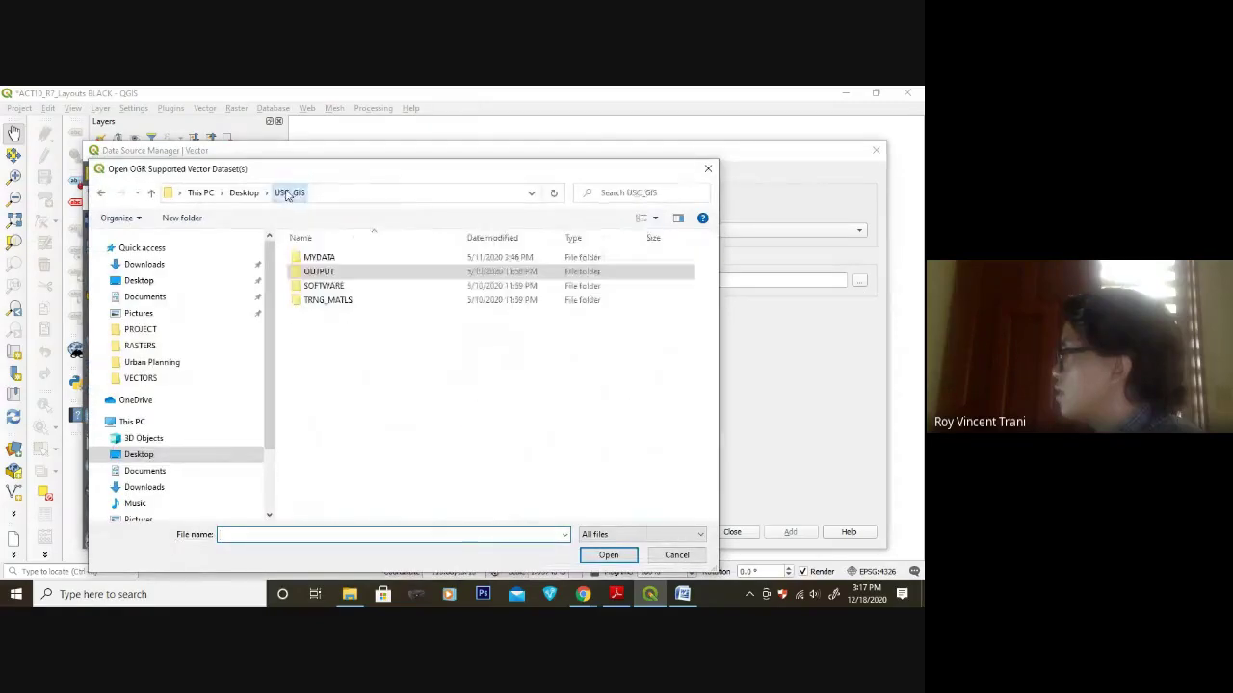
pyautogui.doubleClick(321, 258)
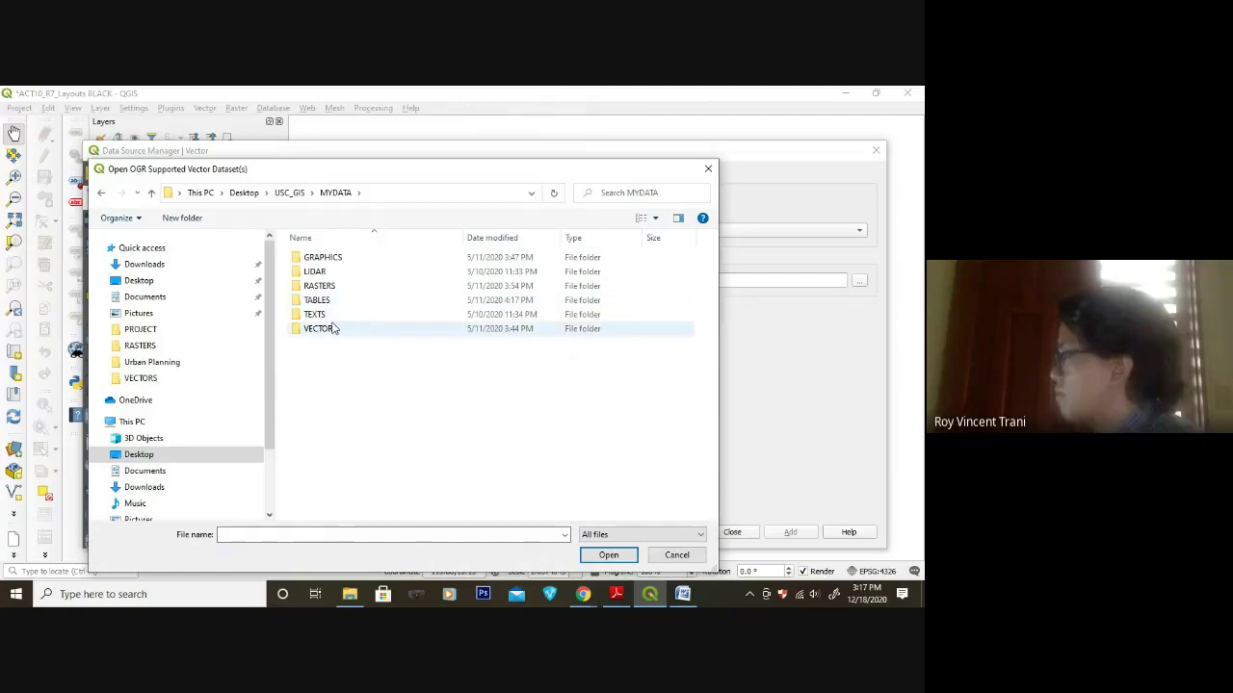
pyautogui.doubleClick(321, 328)
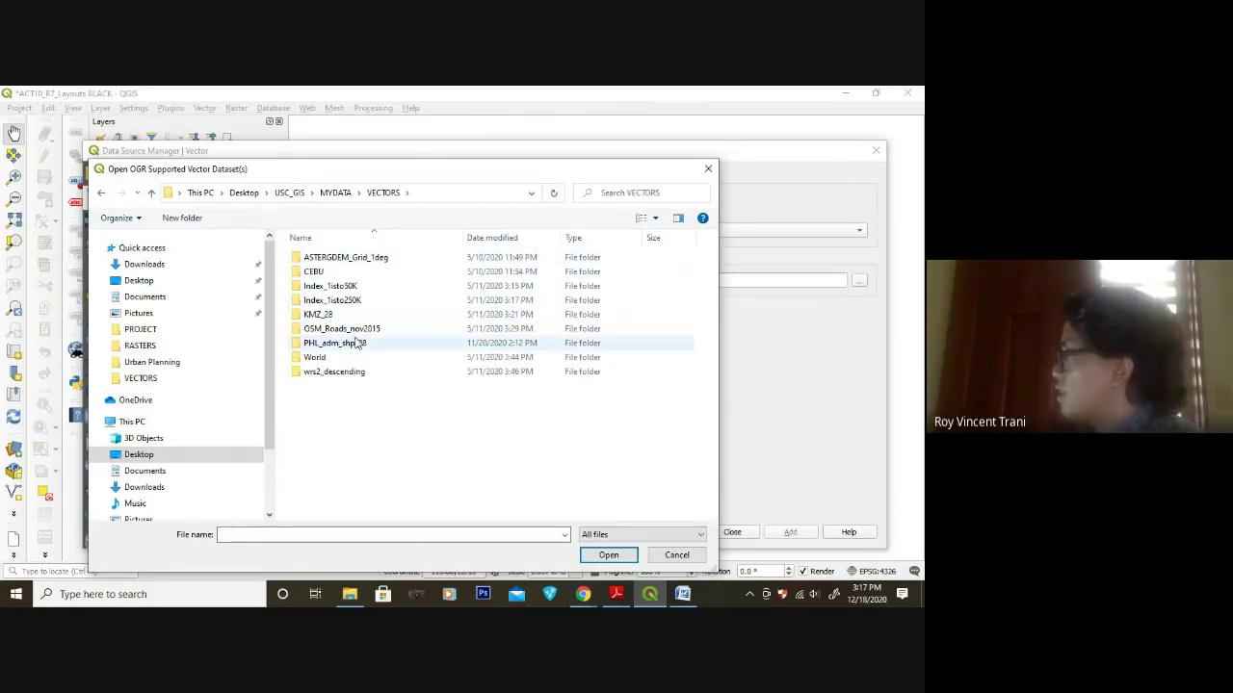
pyautogui.doubleClick(353, 345)
# - Choose the PHL_adm1.shx dataset and add it to the project as a vector layer
pyautogui.click(354, 354)
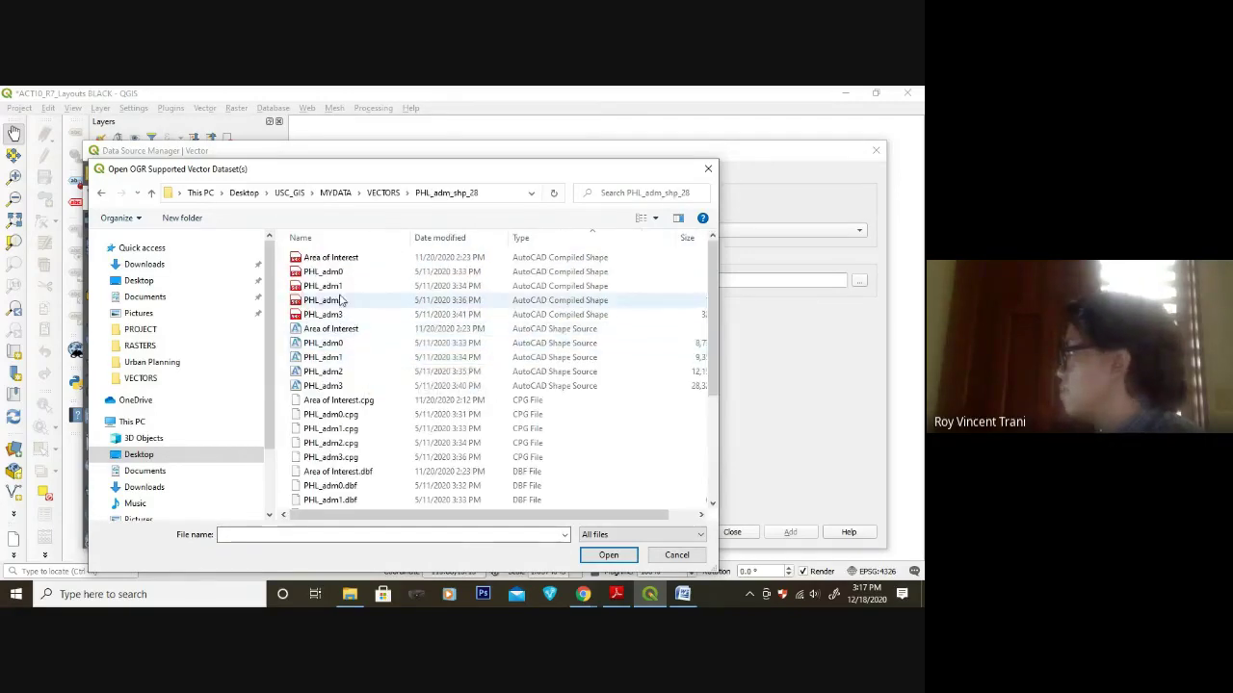
pyautogui.click(622, 556)
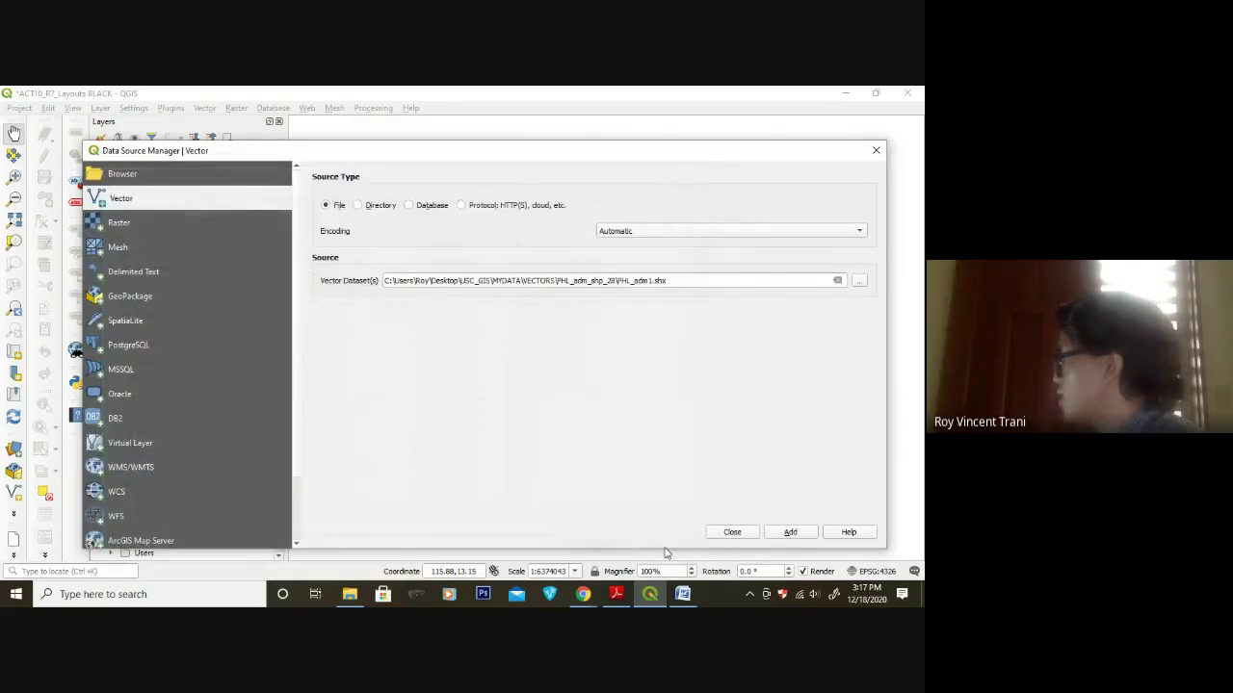
pyautogui.click(788, 532)
pyautogui.click(734, 532)
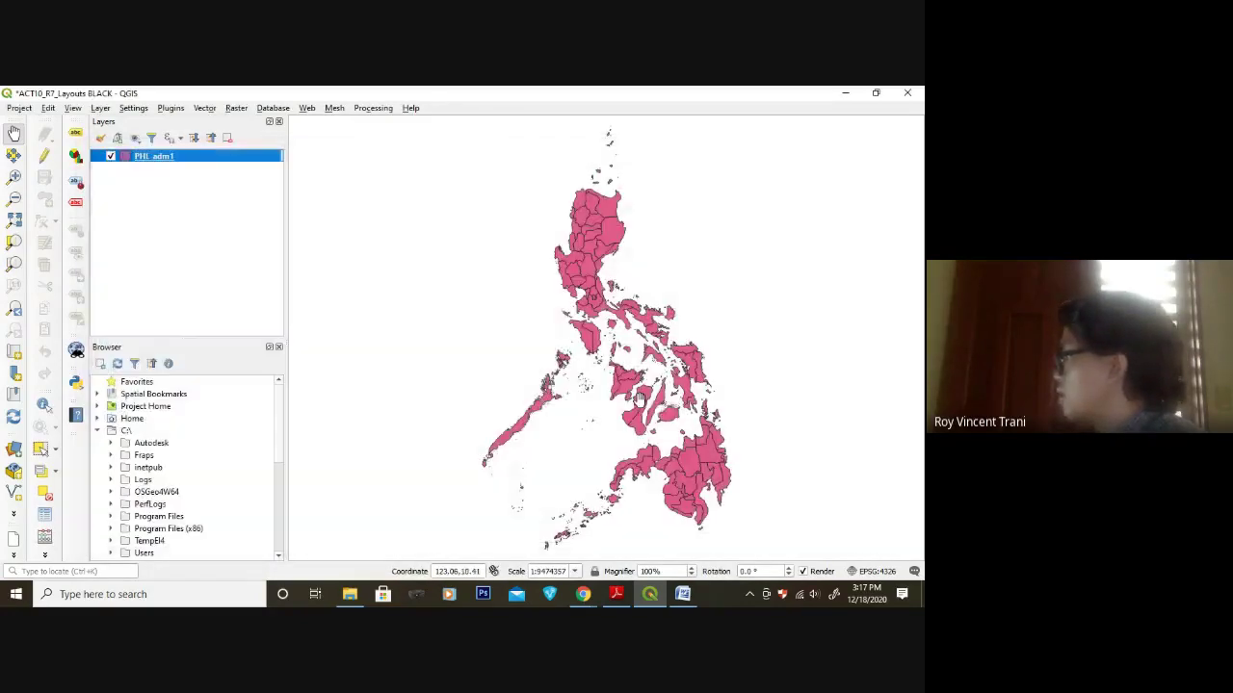
pyautogui.moveTo(659, 399); pyautogui.dragTo(631, 388)
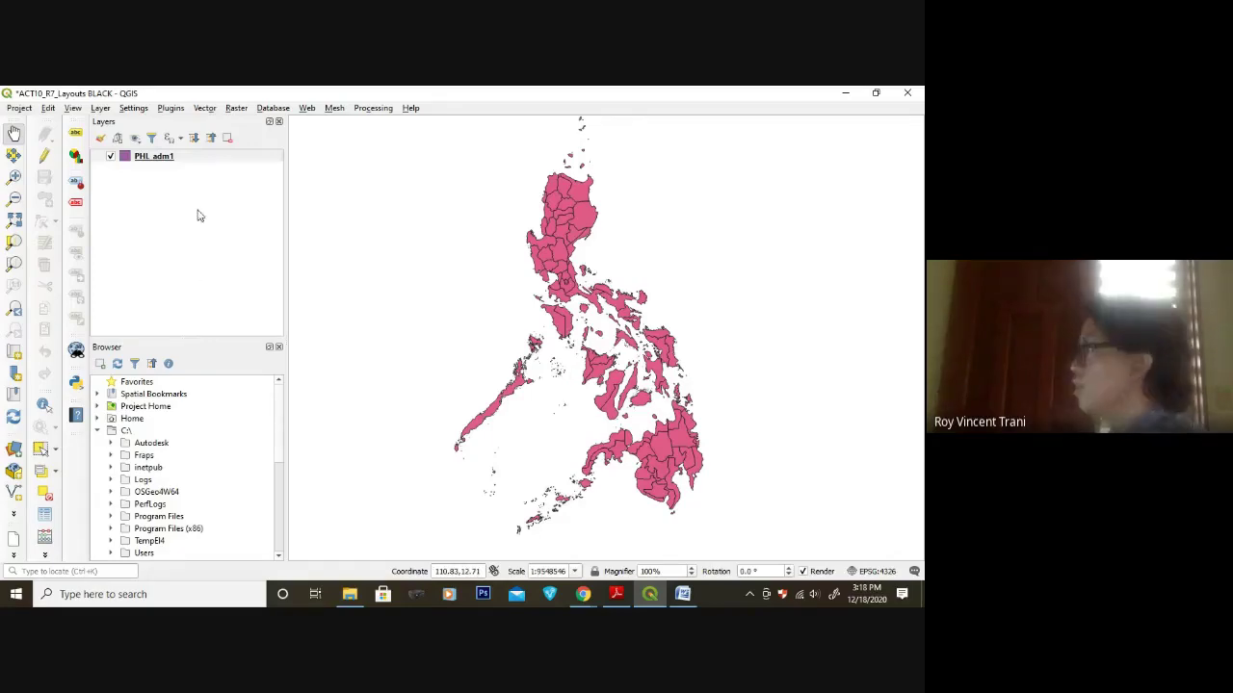
# - Remove the newly loaded PHL_adm1 province layer from the project
pyautogui.rightClick(200, 158)
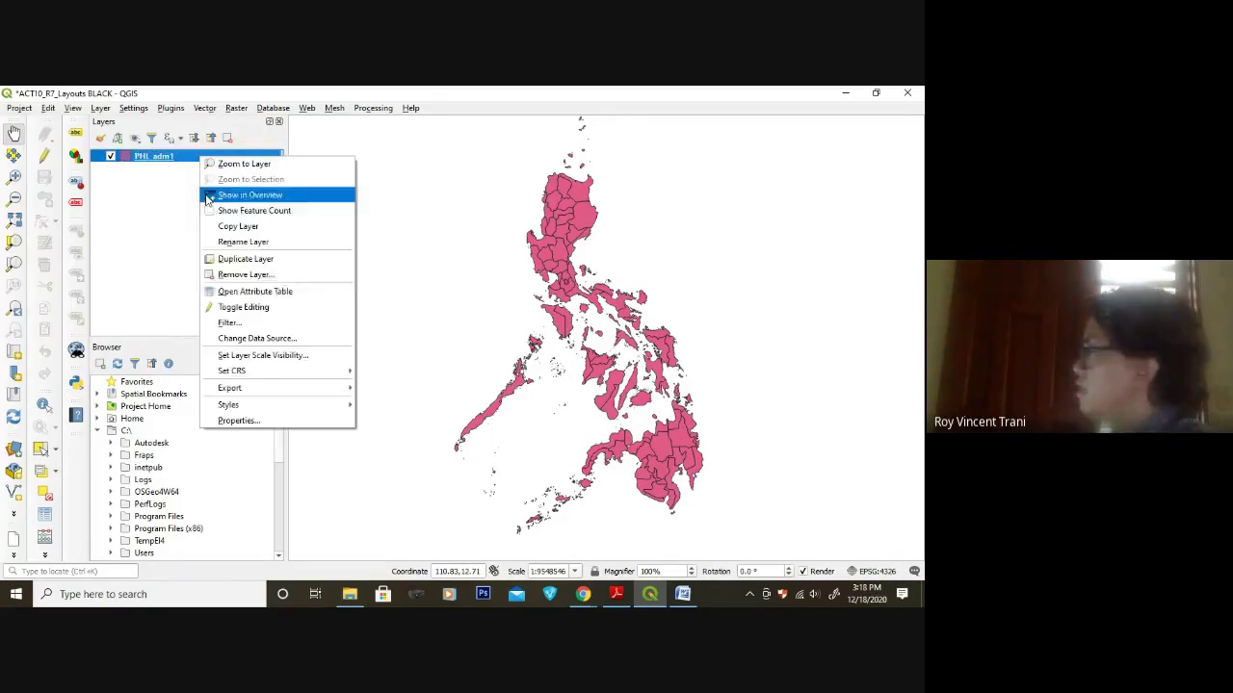
pyautogui.click(249, 275)
pyautogui.click(439, 352)
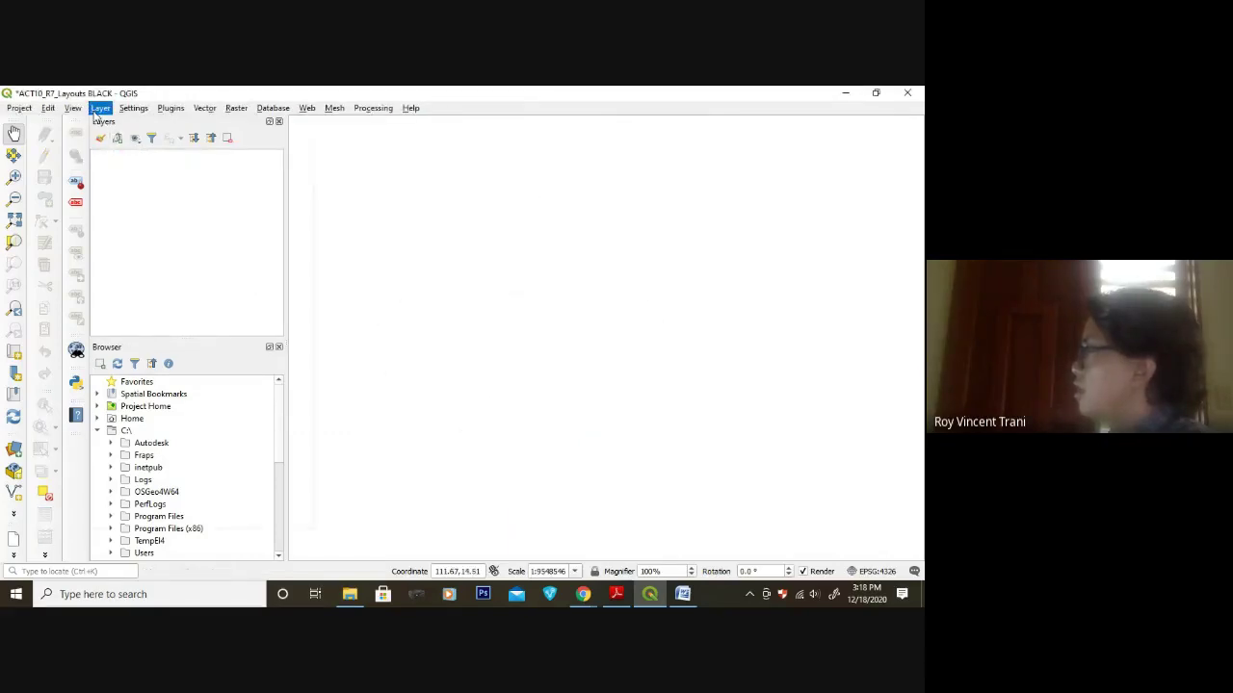
# - Start adding a vector layer and browse to the VECTORS folder under USC_GIS, OUTPUT
pyautogui.click(99, 109)
pyautogui.moveTo(154, 154)
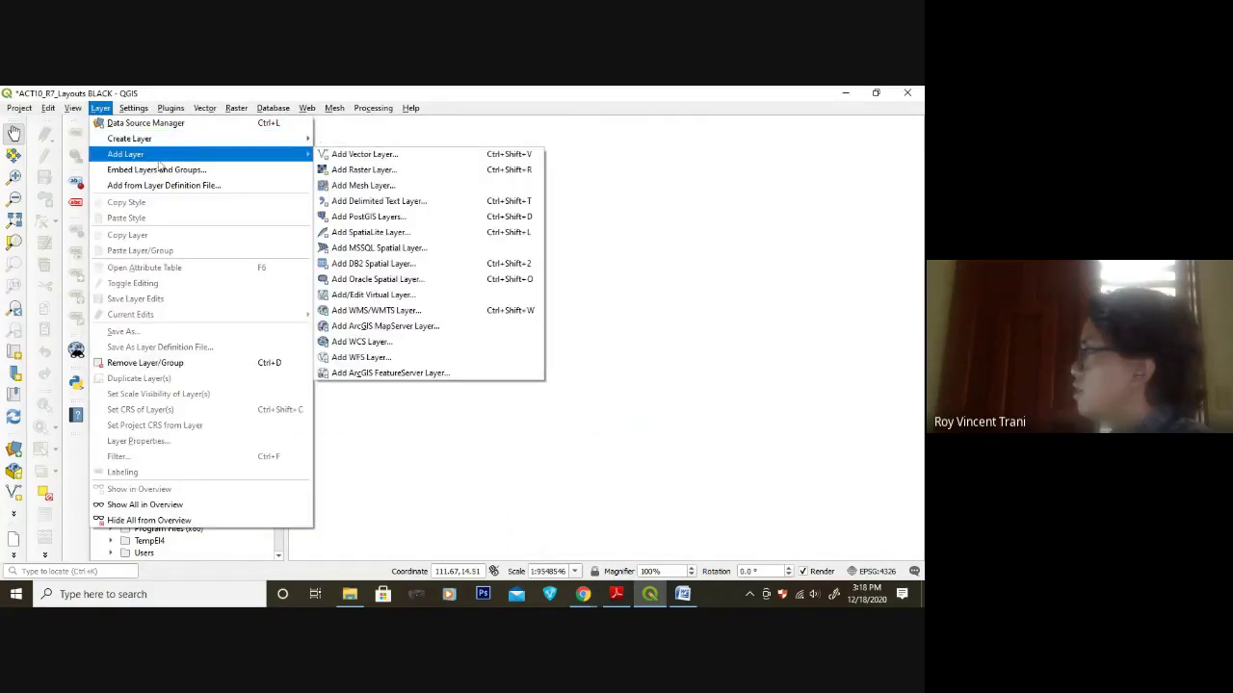
pyautogui.click(364, 156)
pyautogui.click(578, 280)
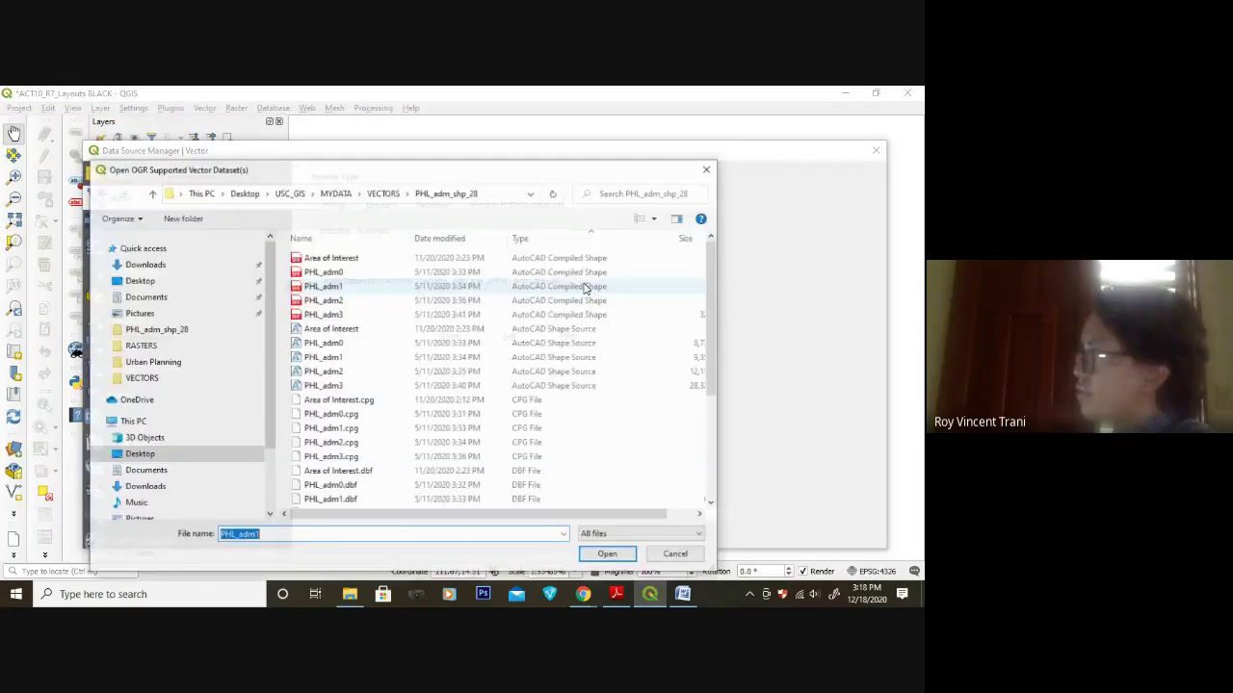
pyautogui.click(293, 194)
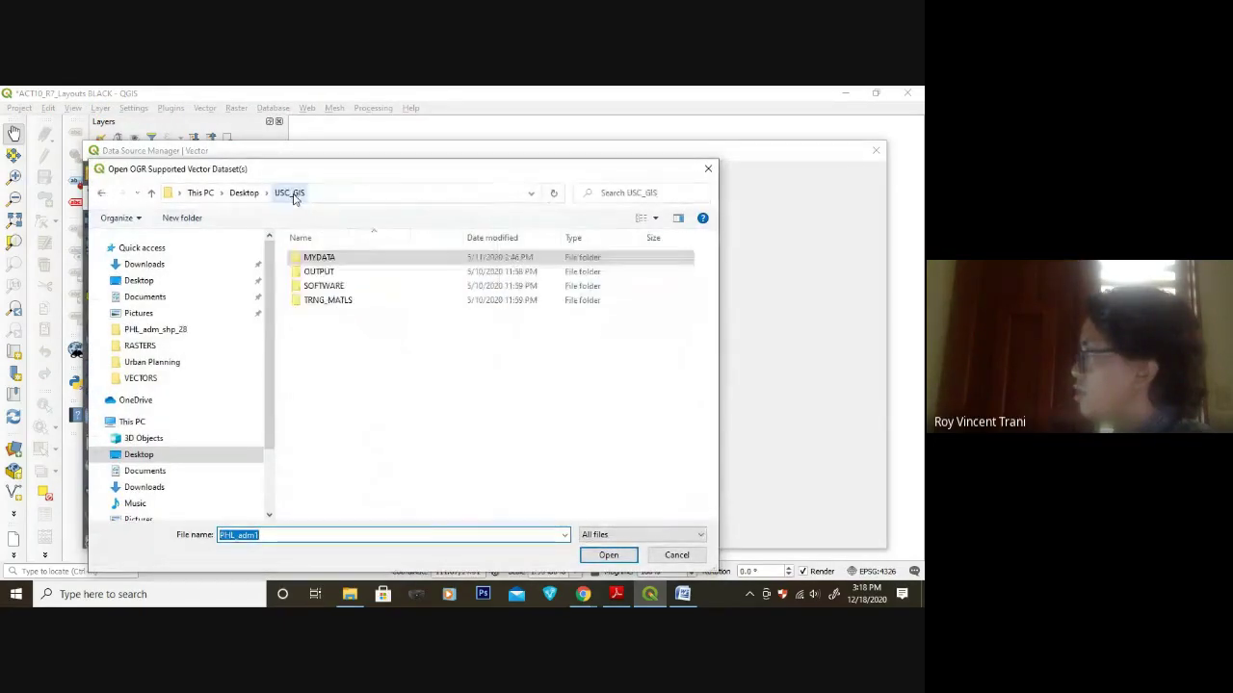
pyautogui.doubleClick(323, 273)
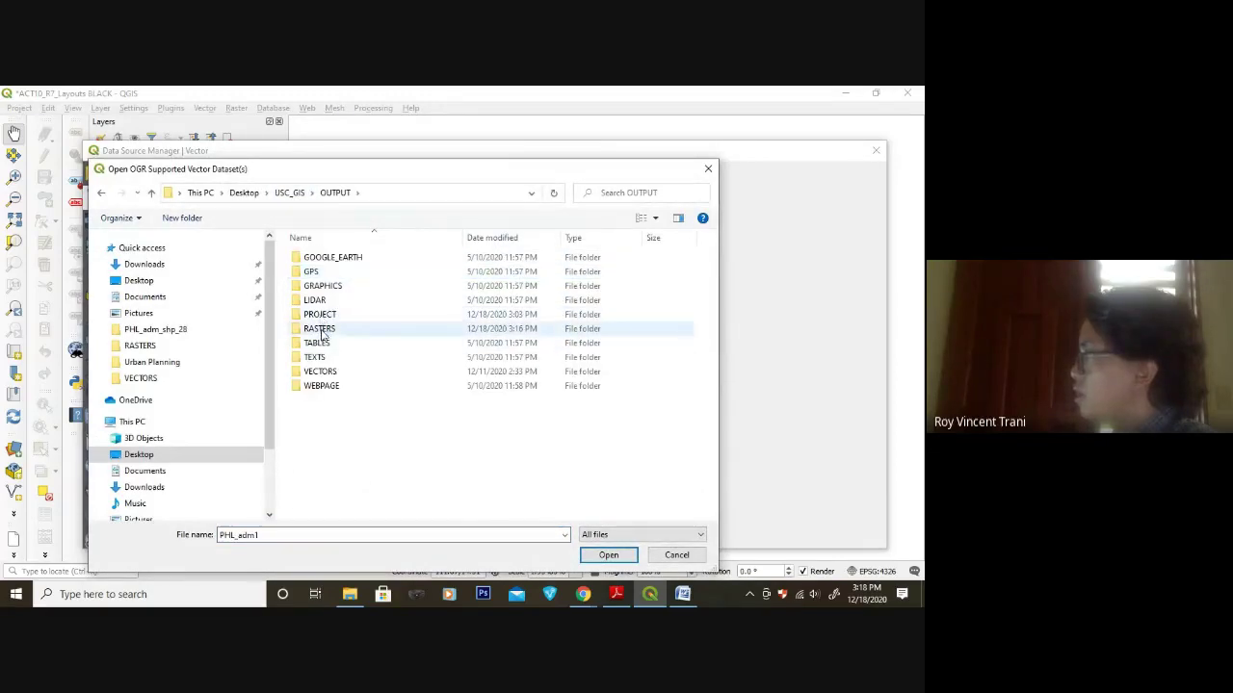
pyautogui.doubleClick(322, 372)
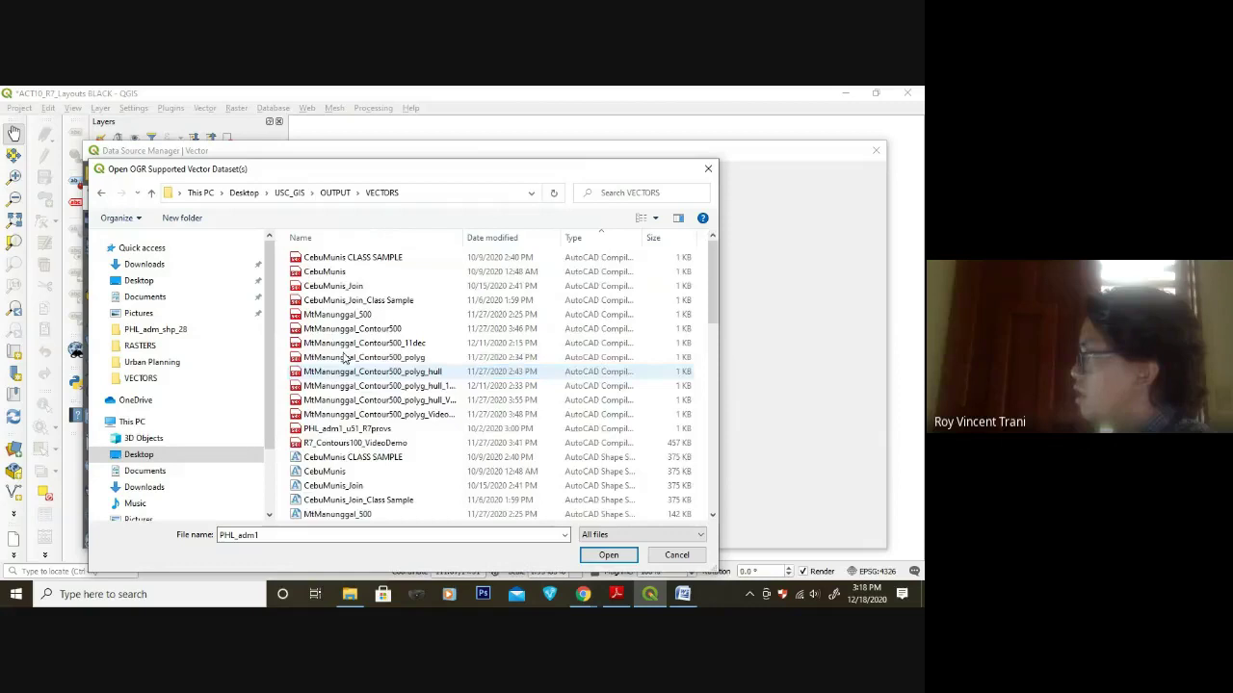
# - Add the PHL_adm1_u51_R7provs.shx dataset as a vector layer and inspect its provinces on the map
pyautogui.click(346, 428)
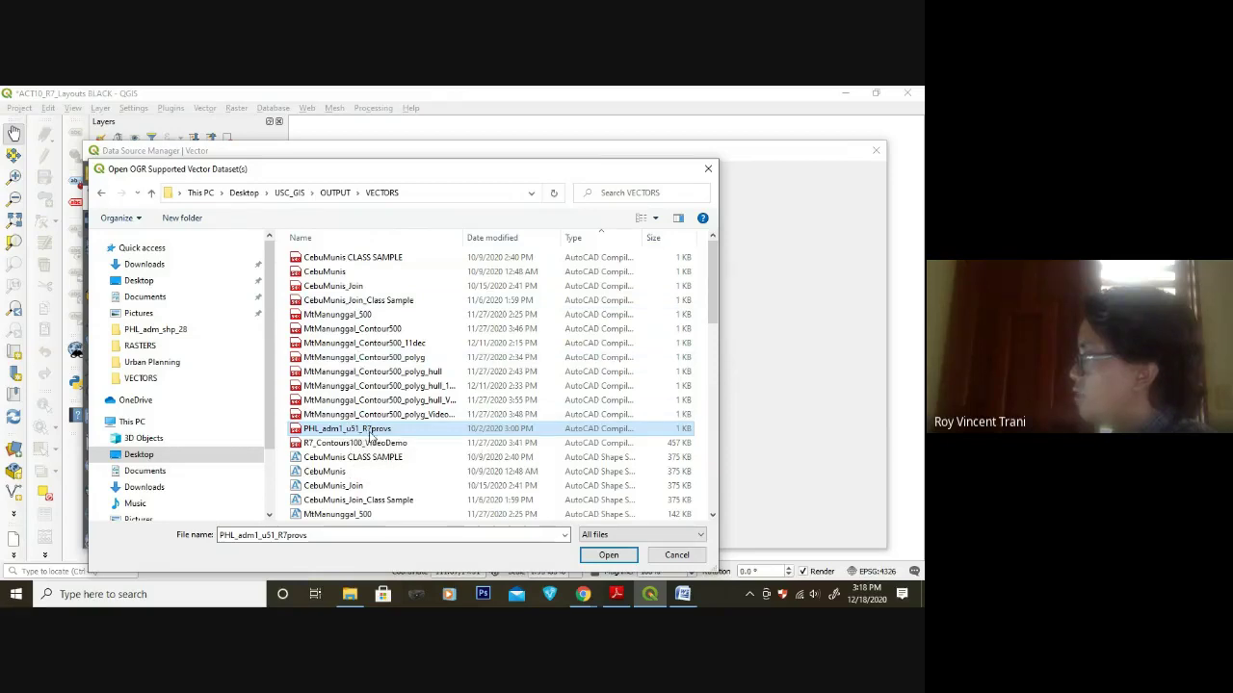
pyautogui.click(609, 555)
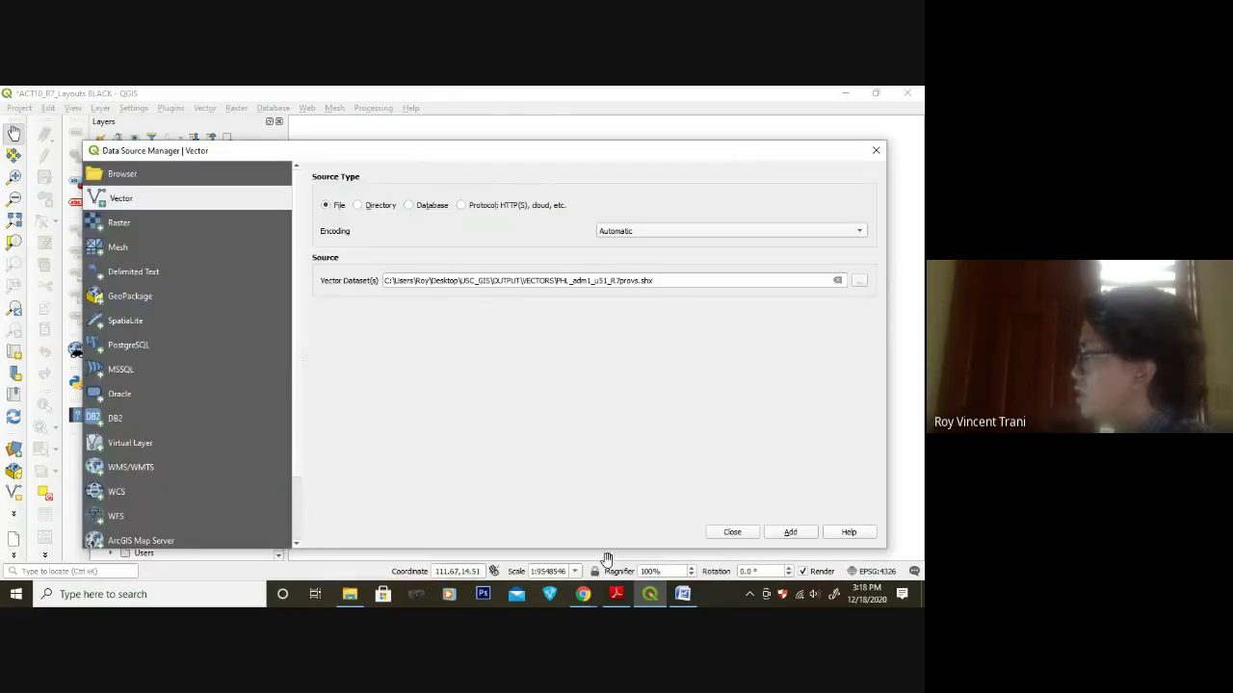
pyautogui.click(806, 535)
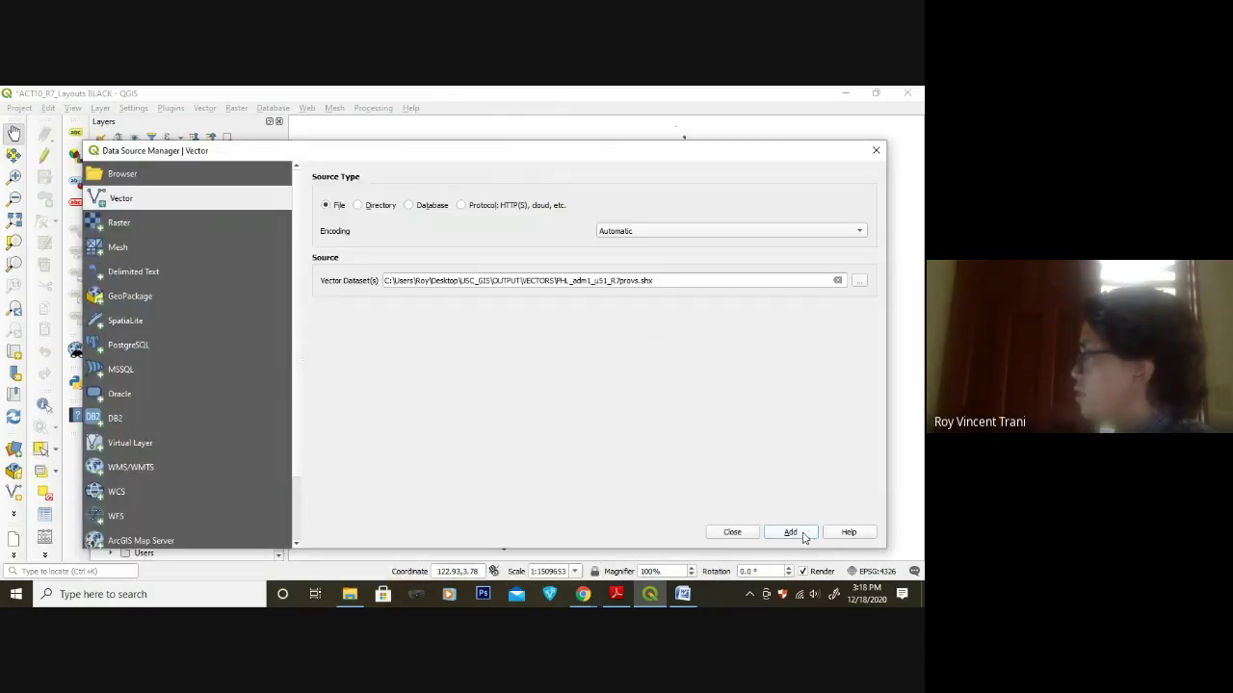
pyautogui.click(734, 533)
pyautogui.scroll(-2, 682, 390)
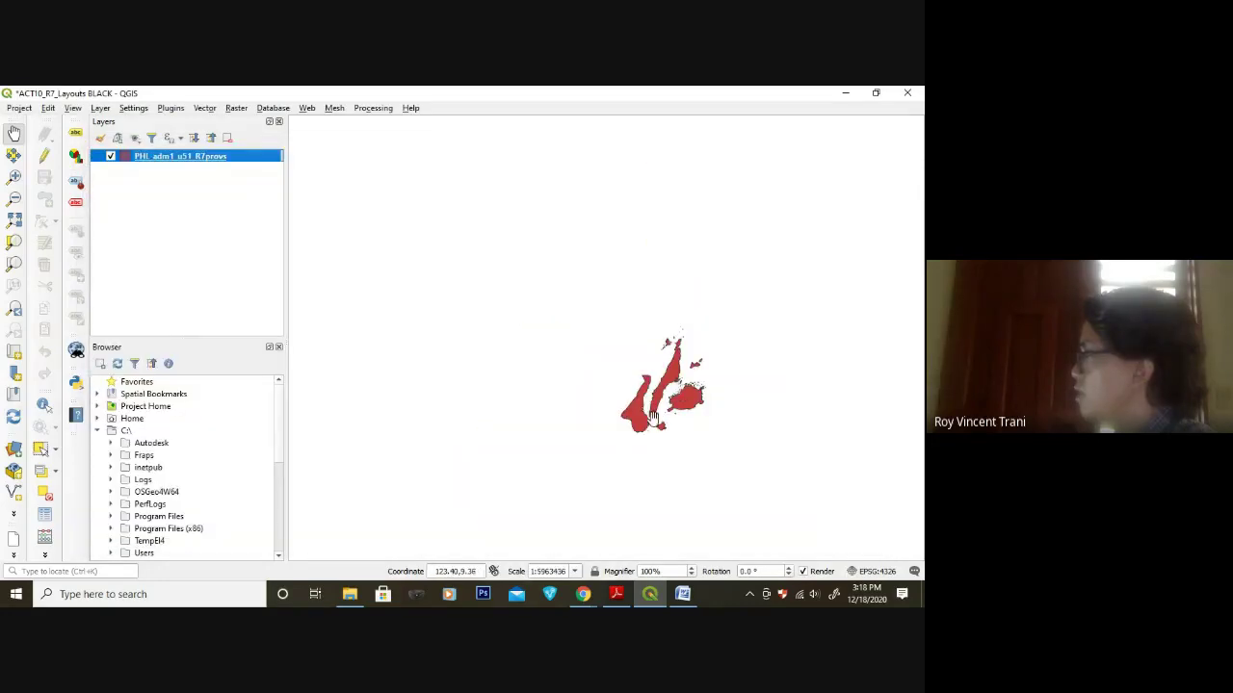
pyautogui.scroll(1, 653, 416)
pyautogui.scroll(1, 709, 387)
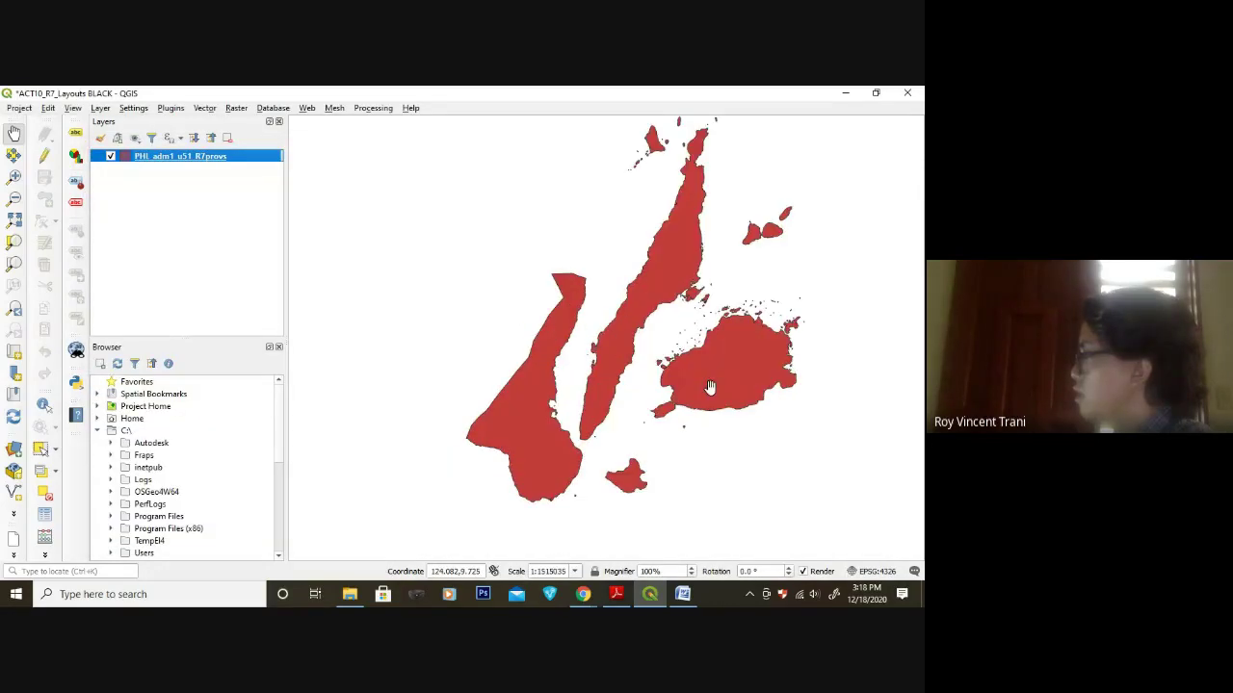
pyautogui.scroll(-1, 708, 387)
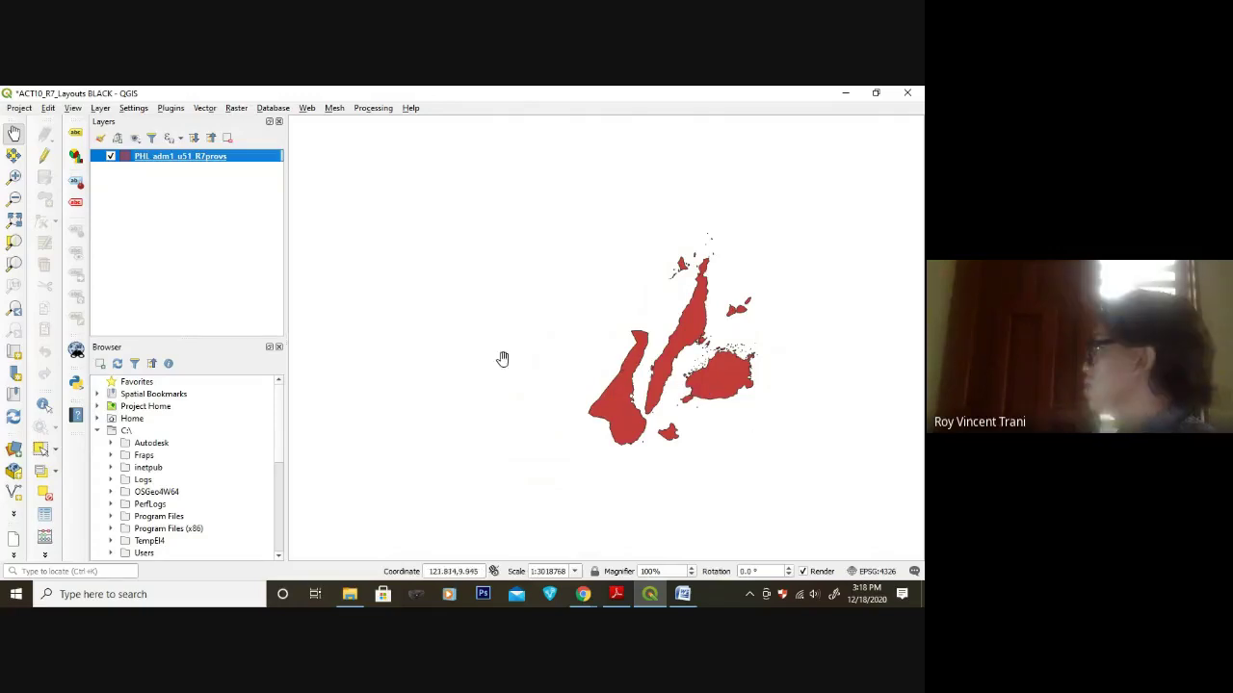
pyautogui.rightClick(173, 159)
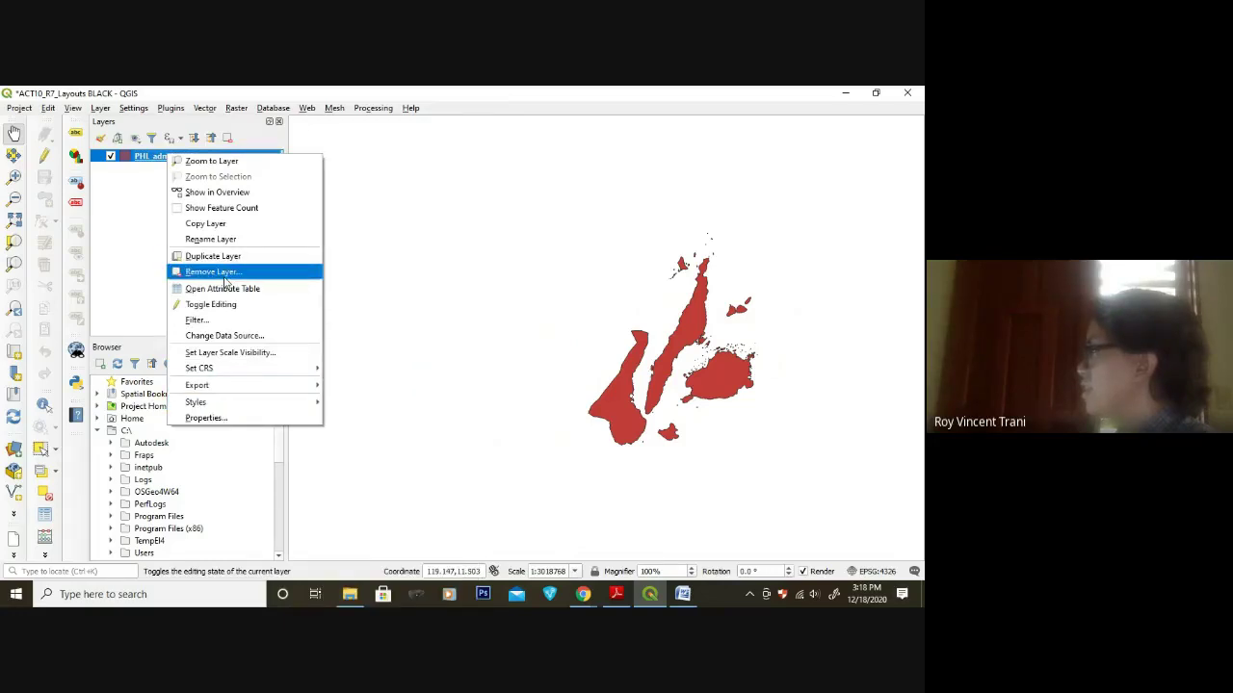
pyautogui.click(386, 239)
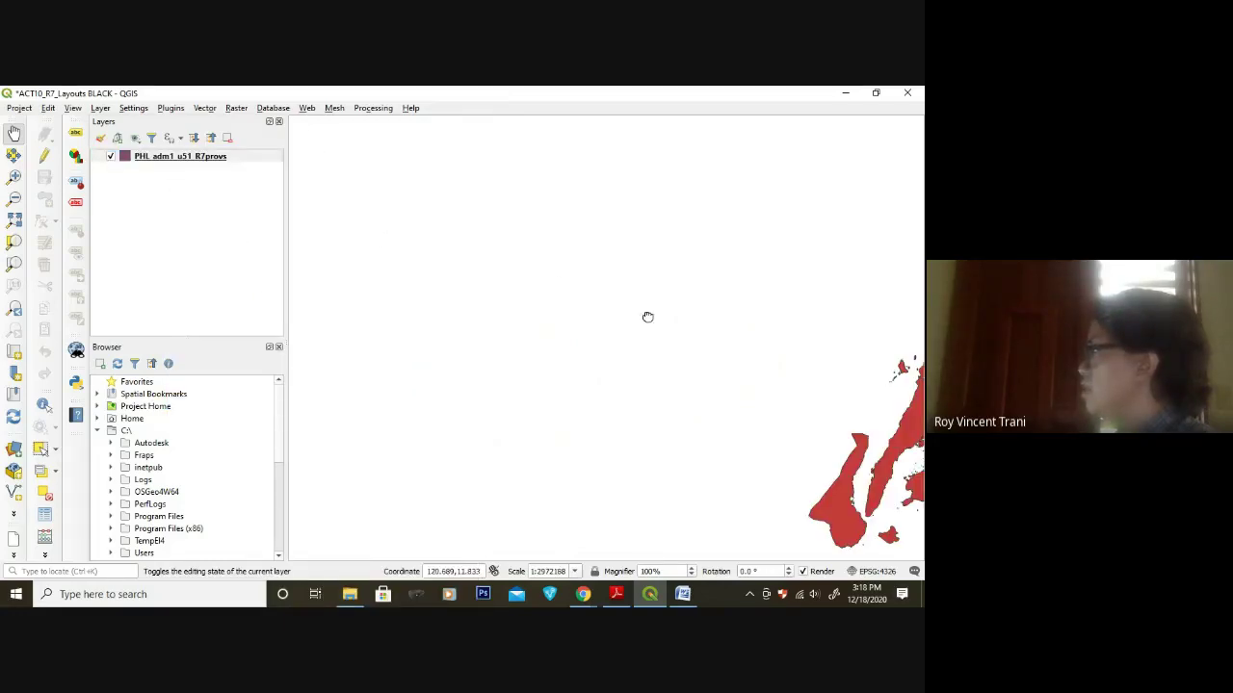
pyautogui.moveTo(647, 316); pyautogui.dragTo(537, 312)
pyautogui.scroll(-1, 547, 316)
pyautogui.moveTo(603, 346); pyautogui.dragTo(536, 318)
pyautogui.scroll(1, 556, 336)
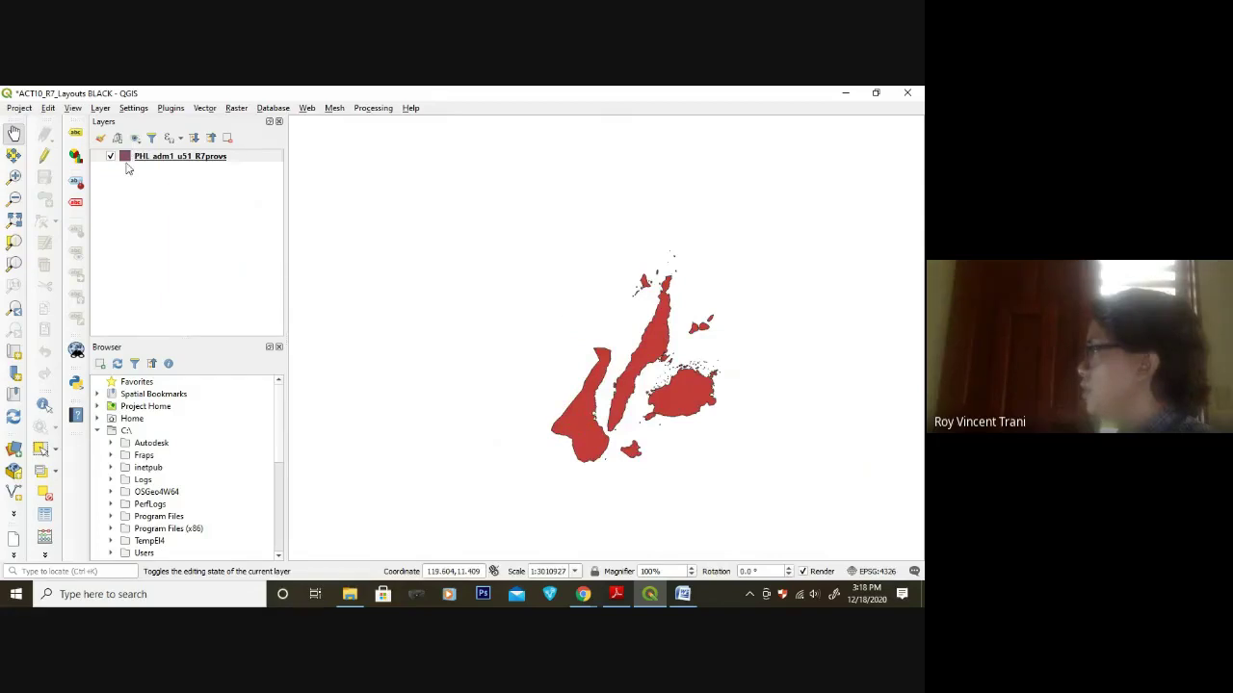
pyautogui.click(200, 161)
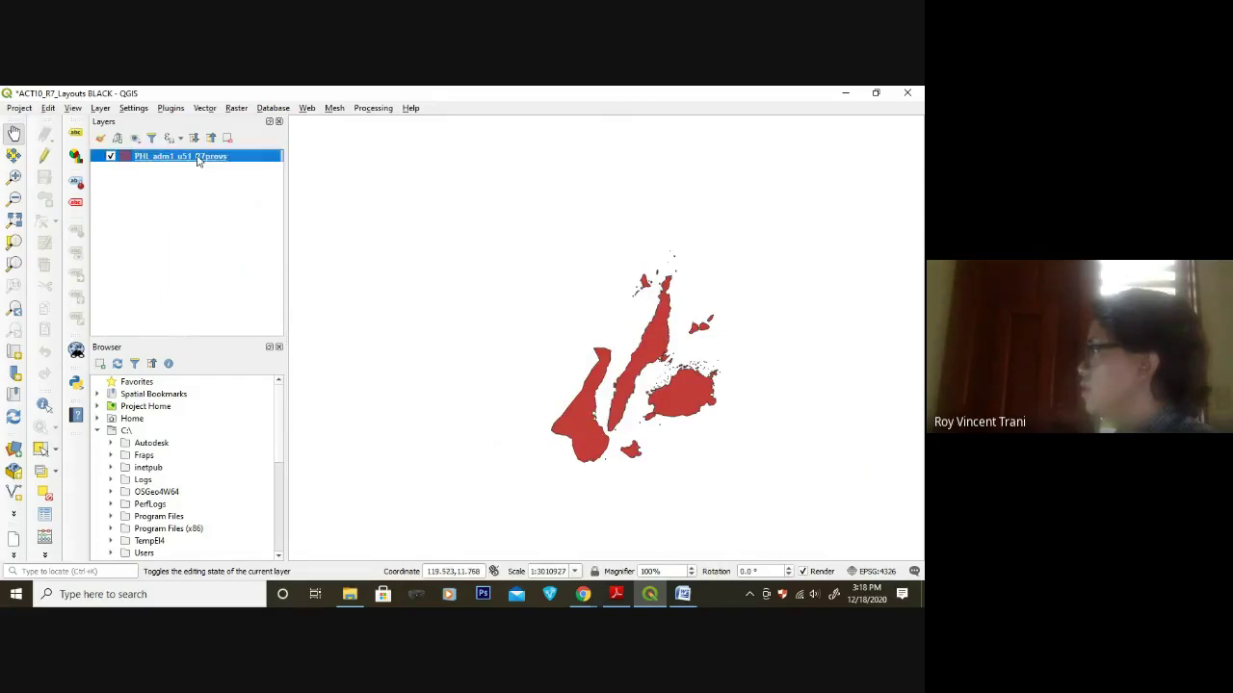
pyautogui.rightClick(200, 163)
pyautogui.click(154, 225)
pyautogui.rightClick(154, 226)
pyautogui.click(148, 182)
# - Start adding another vector layer and browse to the PHL_adm_shp_28 folder under USC_GIS, MYDATA, VECTORS
pyautogui.click(101, 108)
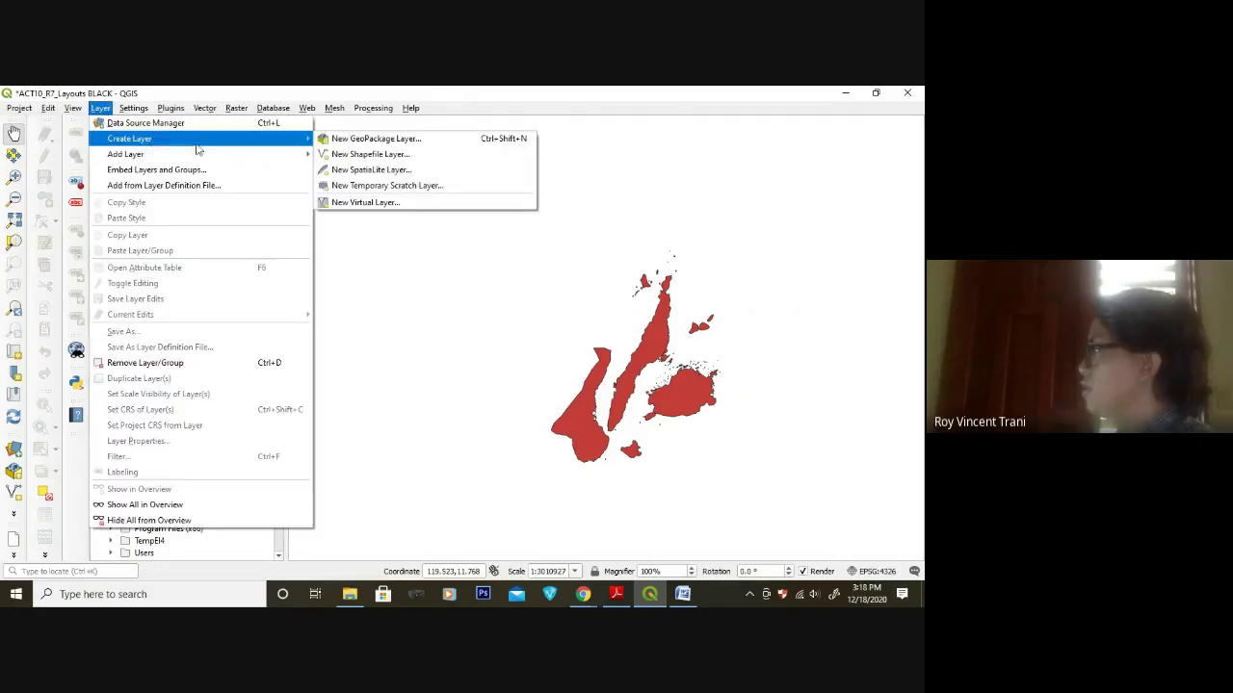
pyautogui.moveTo(239, 156)
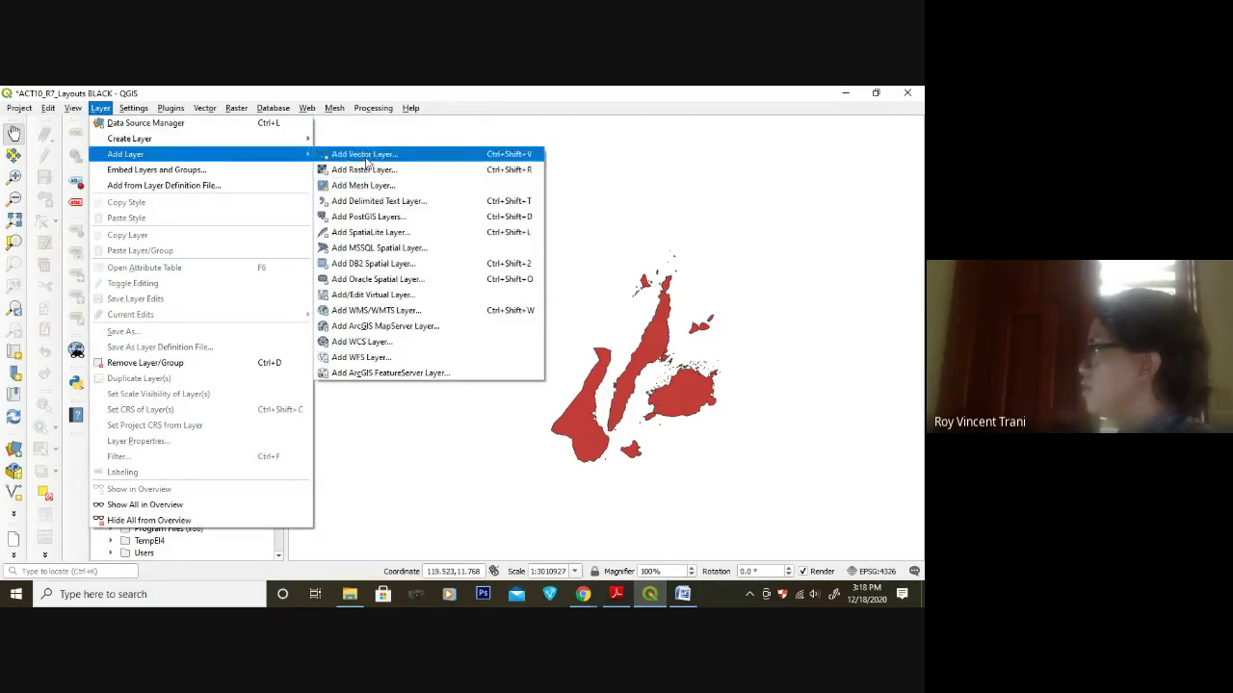
pyautogui.click(368, 156)
pyautogui.click(578, 281)
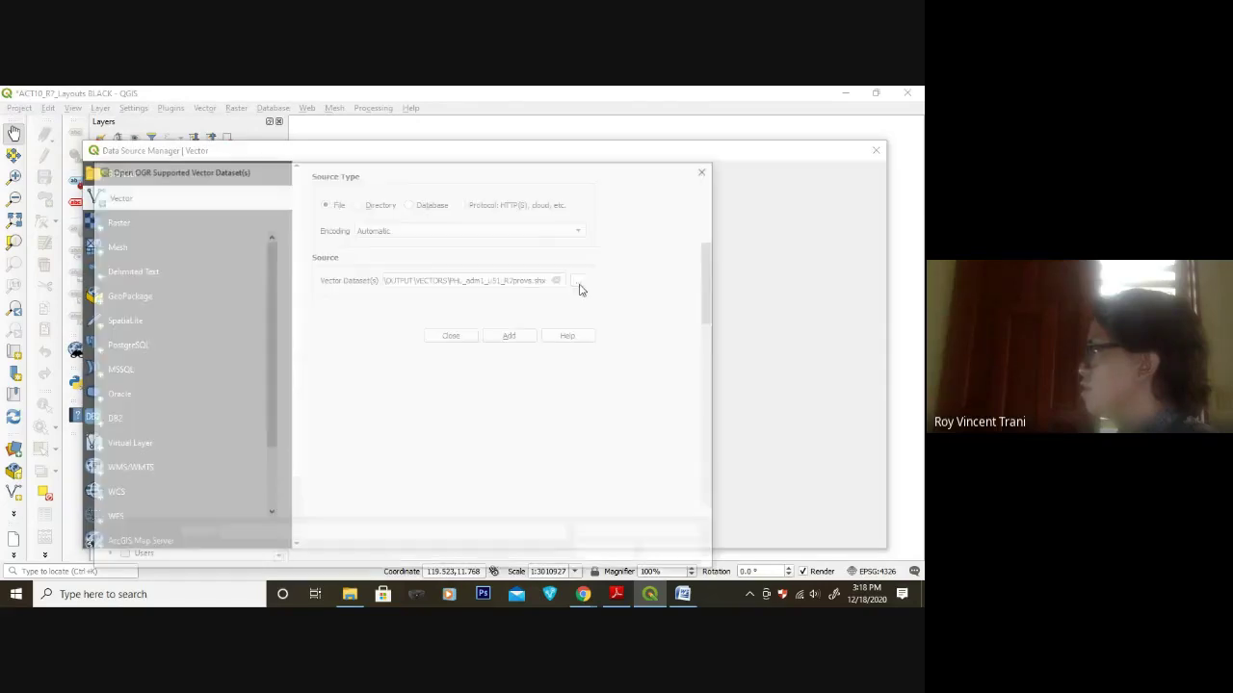
pyautogui.click(289, 193)
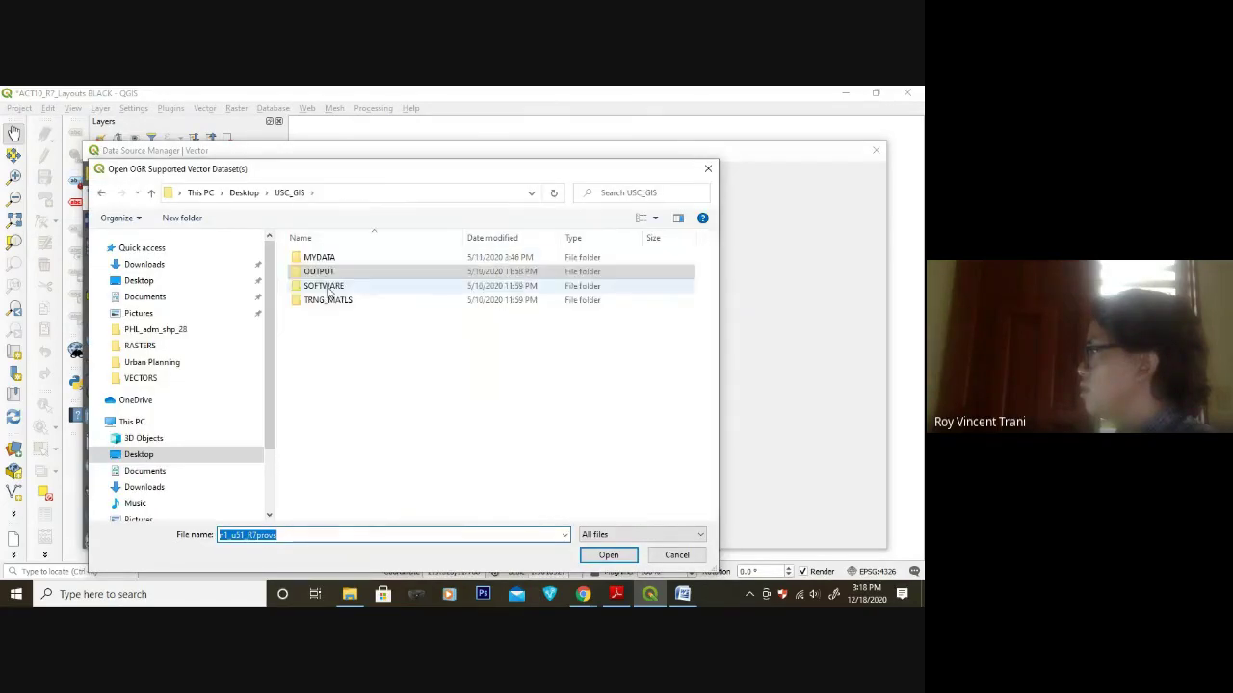
pyautogui.doubleClick(318, 256)
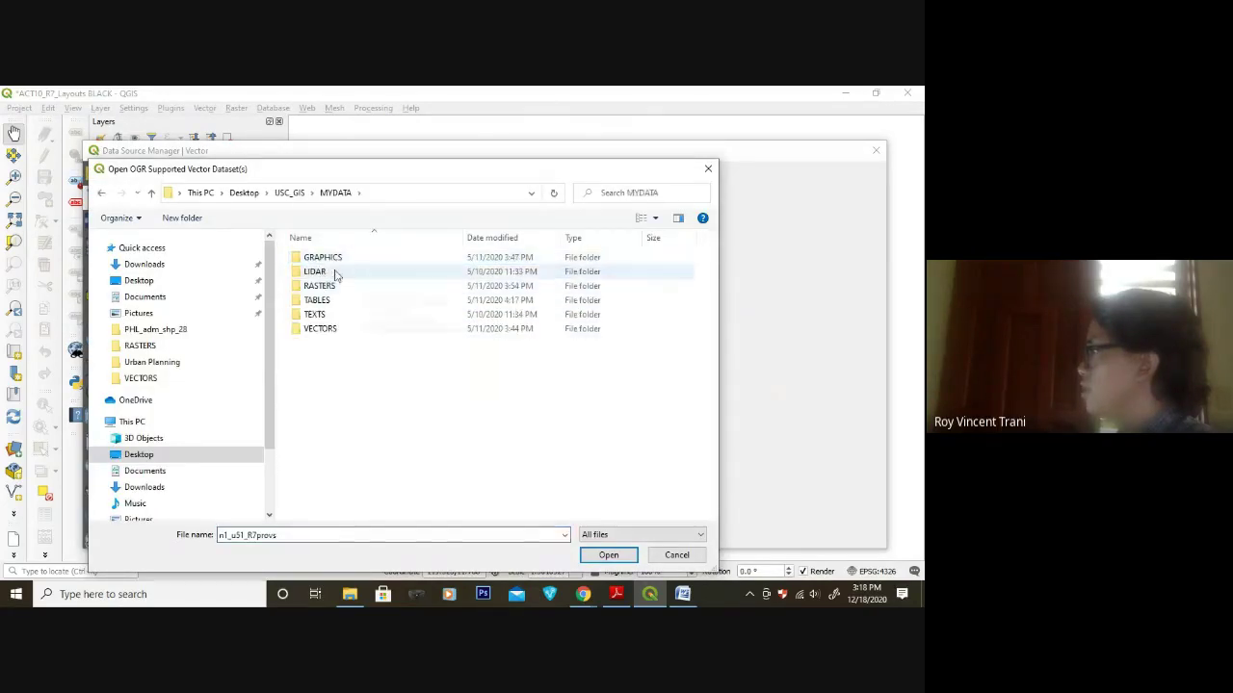
pyautogui.click(323, 330)
pyautogui.doubleClick(325, 330)
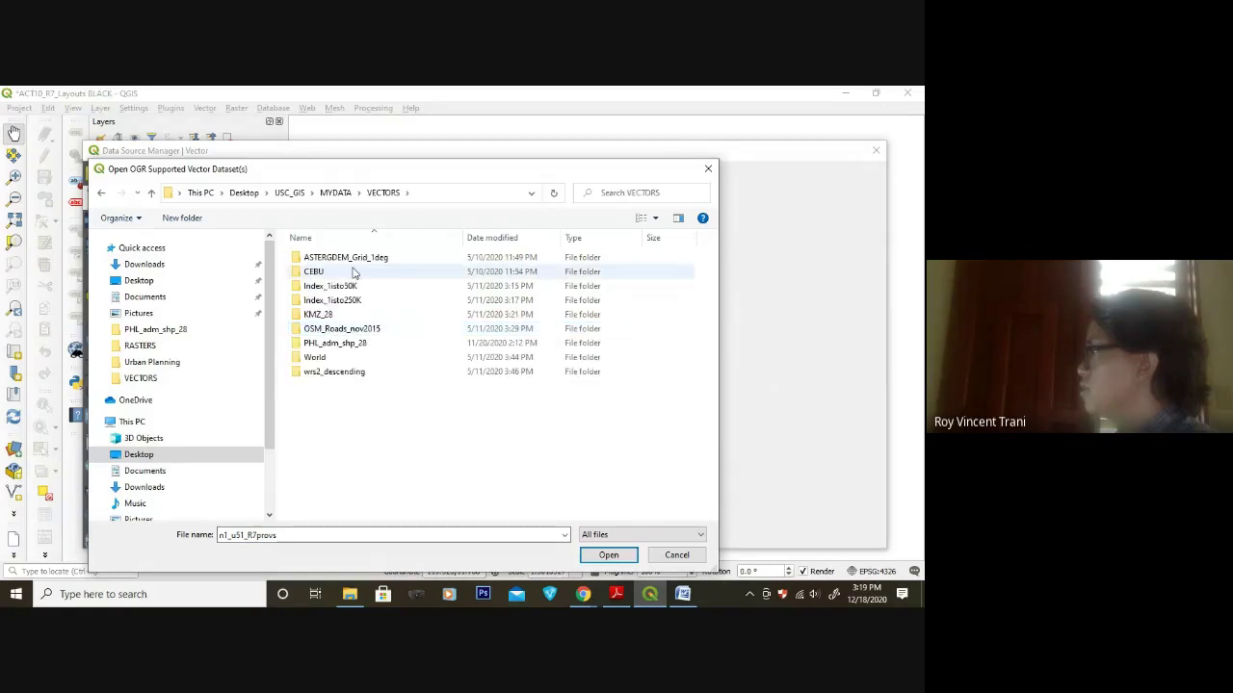
pyautogui.click(356, 347)
pyautogui.doubleClick(356, 347)
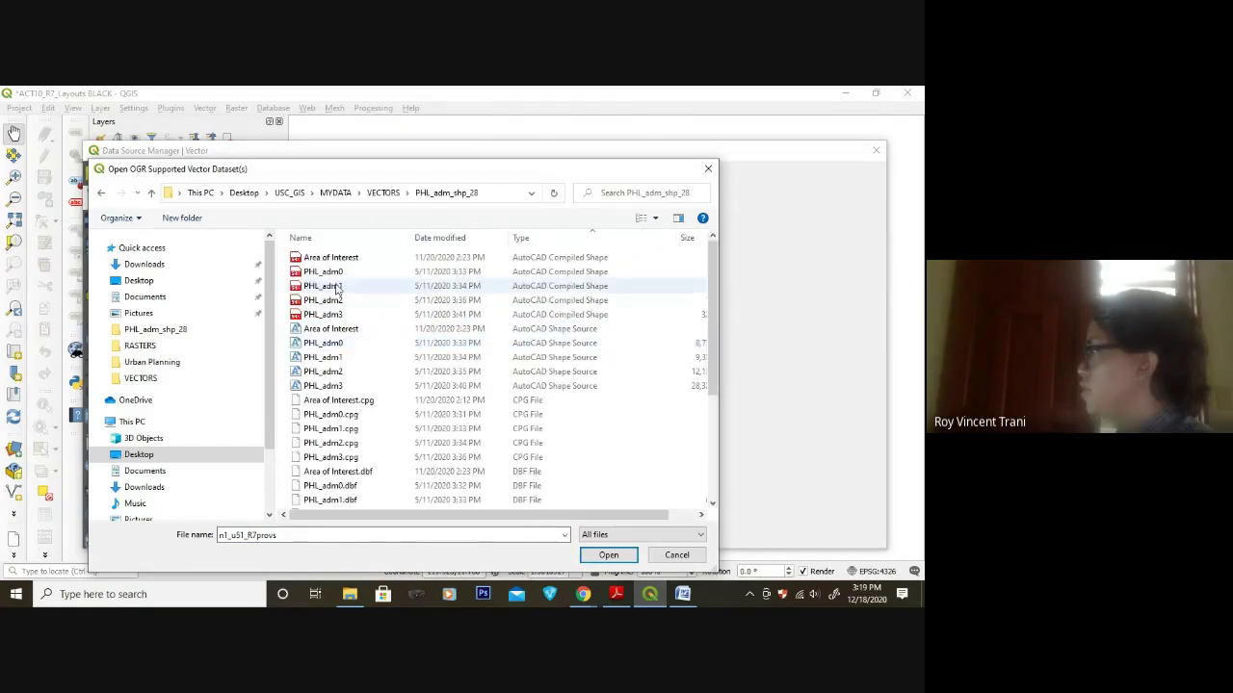
# - Add the PHL_adm1.shx dataset as a vector layer and place it below the PHL_adm1_u51_R7provs layer
pyautogui.click(337, 286)
pyautogui.click(609, 555)
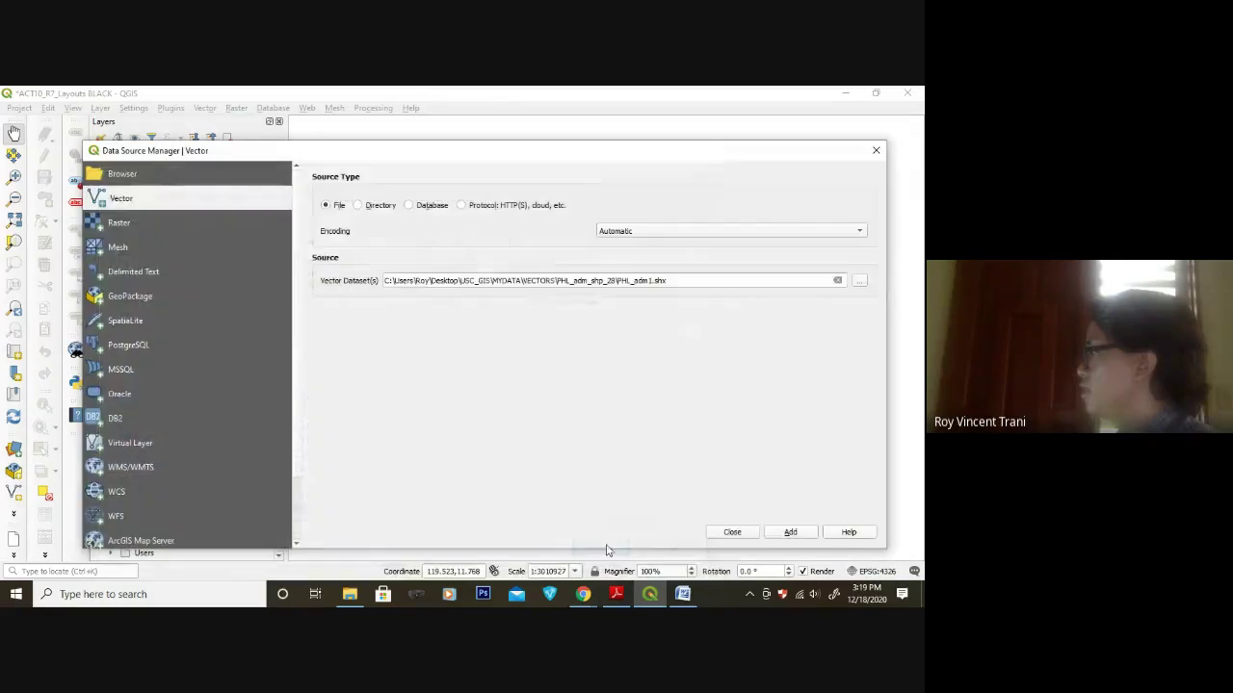
pyautogui.click(747, 537)
pyautogui.moveTo(162, 157); pyautogui.dragTo(166, 177)
pyautogui.scroll(-1, 642, 379)
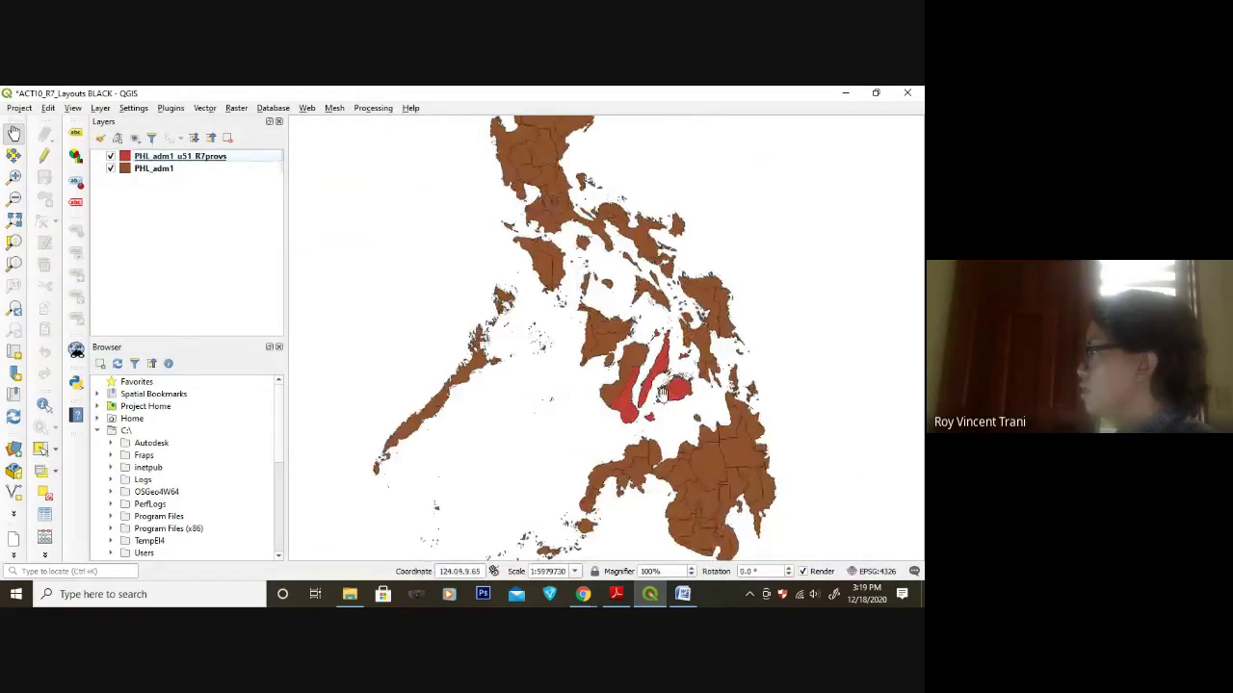
# - Change the PHL_adm1 layer's fill color to white (#ffffff) in its symbology properties
pyautogui.click(129, 172)
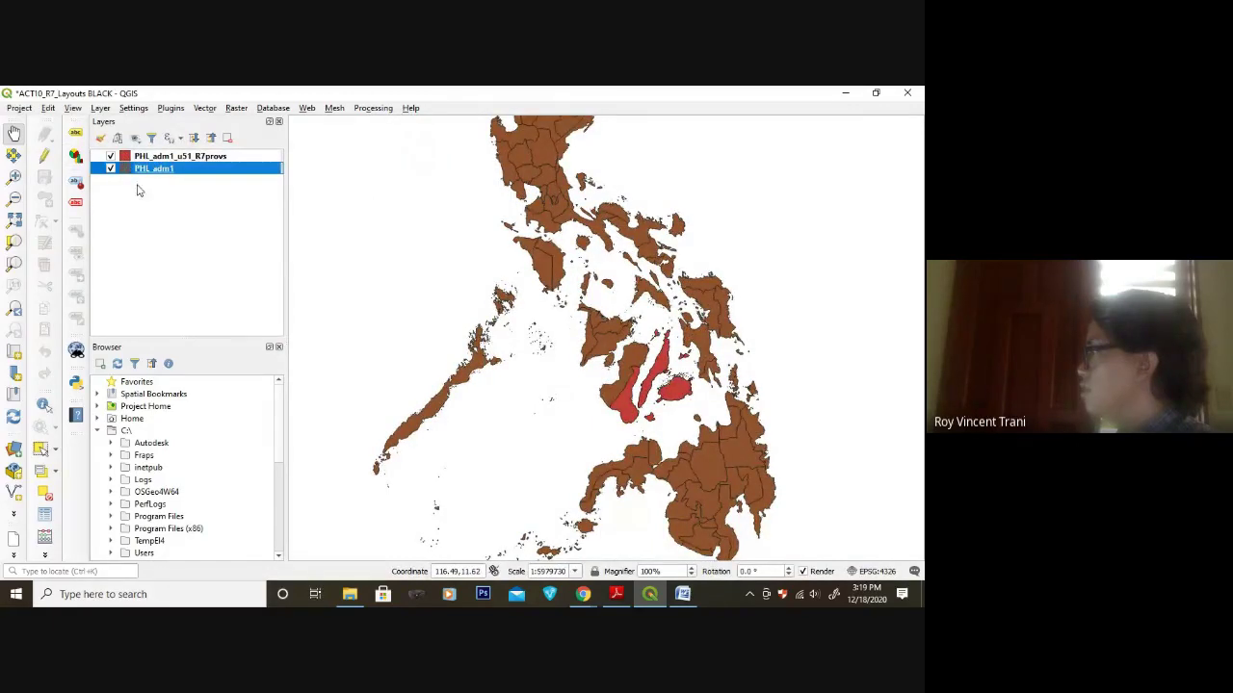
pyautogui.rightClick(126, 168)
pyautogui.click(185, 450)
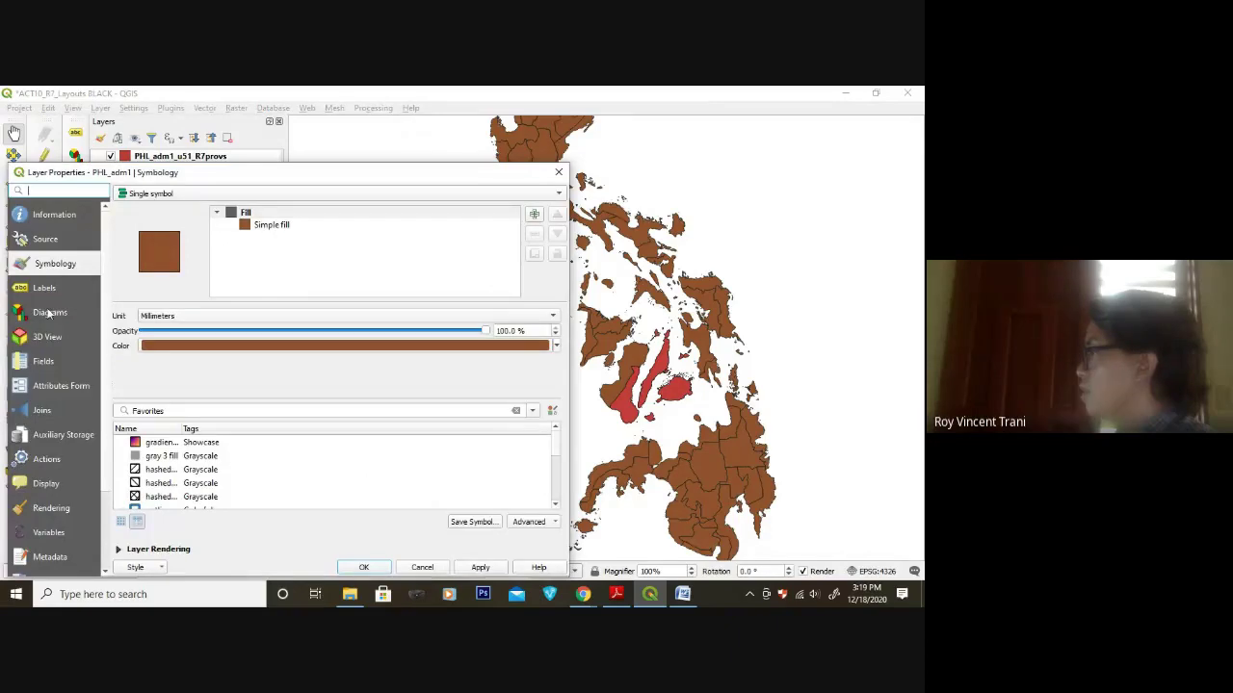
pyautogui.moveTo(259, 179); pyautogui.dragTo(315, 142)
pyautogui.scroll(-1, 221, 460)
pyautogui.scroll(1, 231, 456)
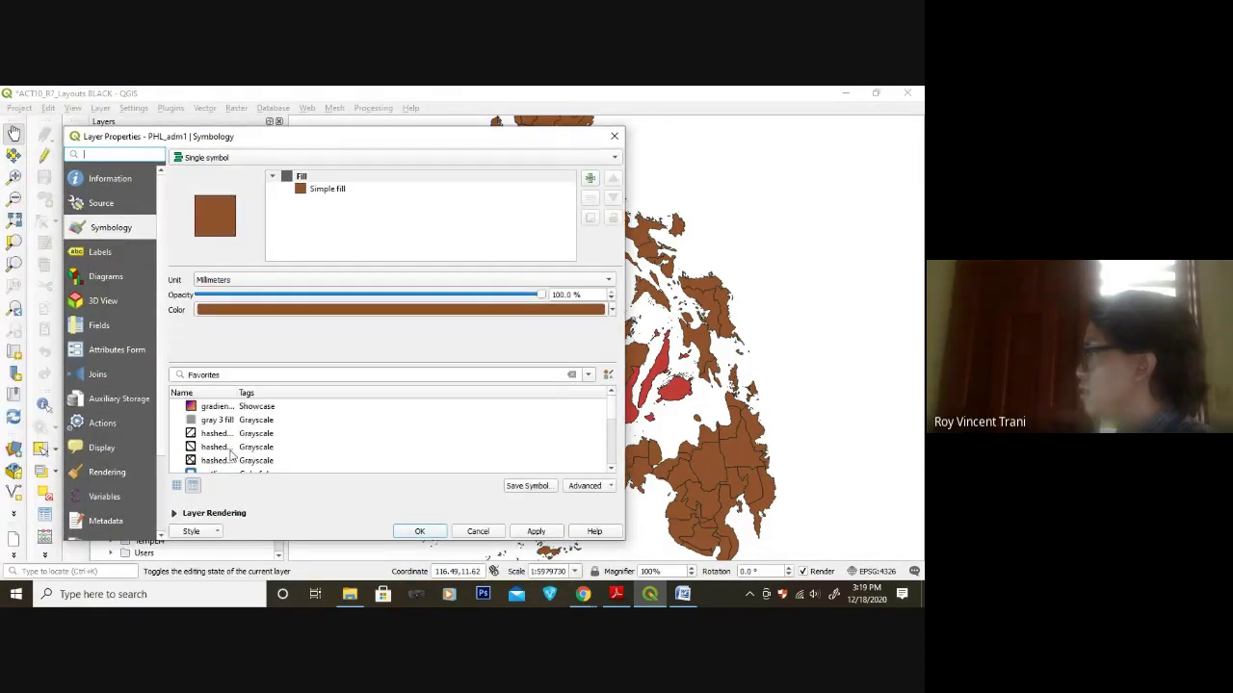
pyautogui.moveTo(608, 429); pyautogui.dragTo(525, 371)
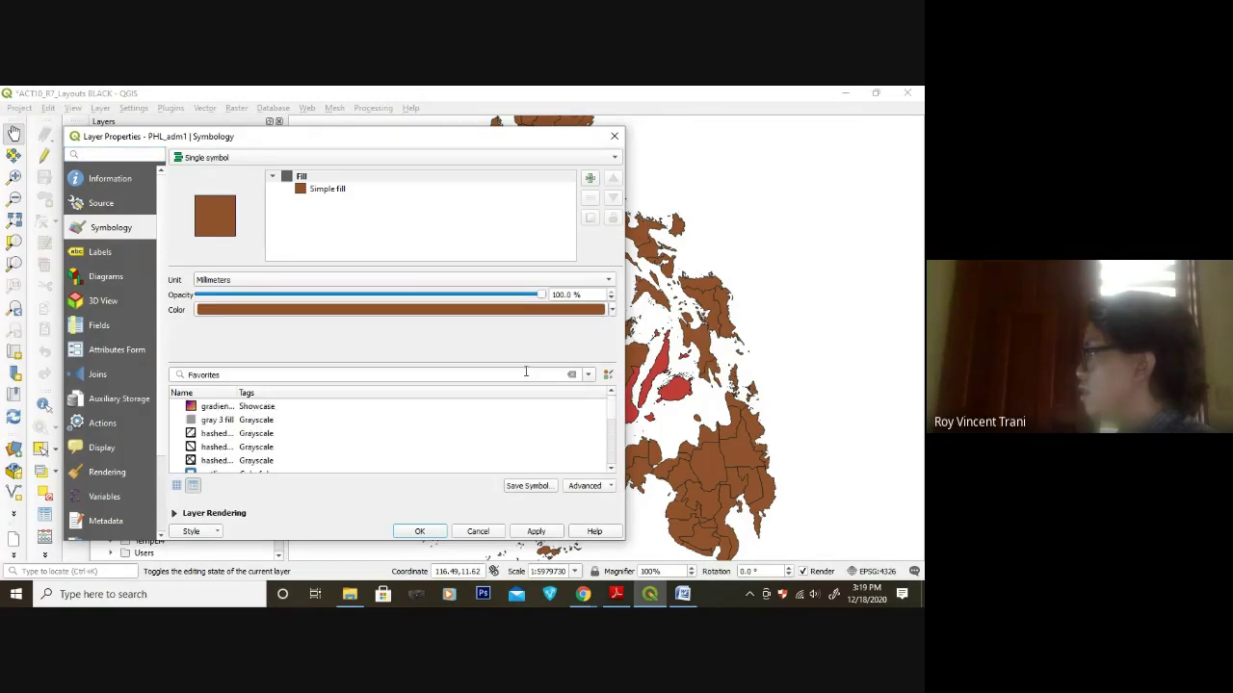
pyautogui.click(332, 310)
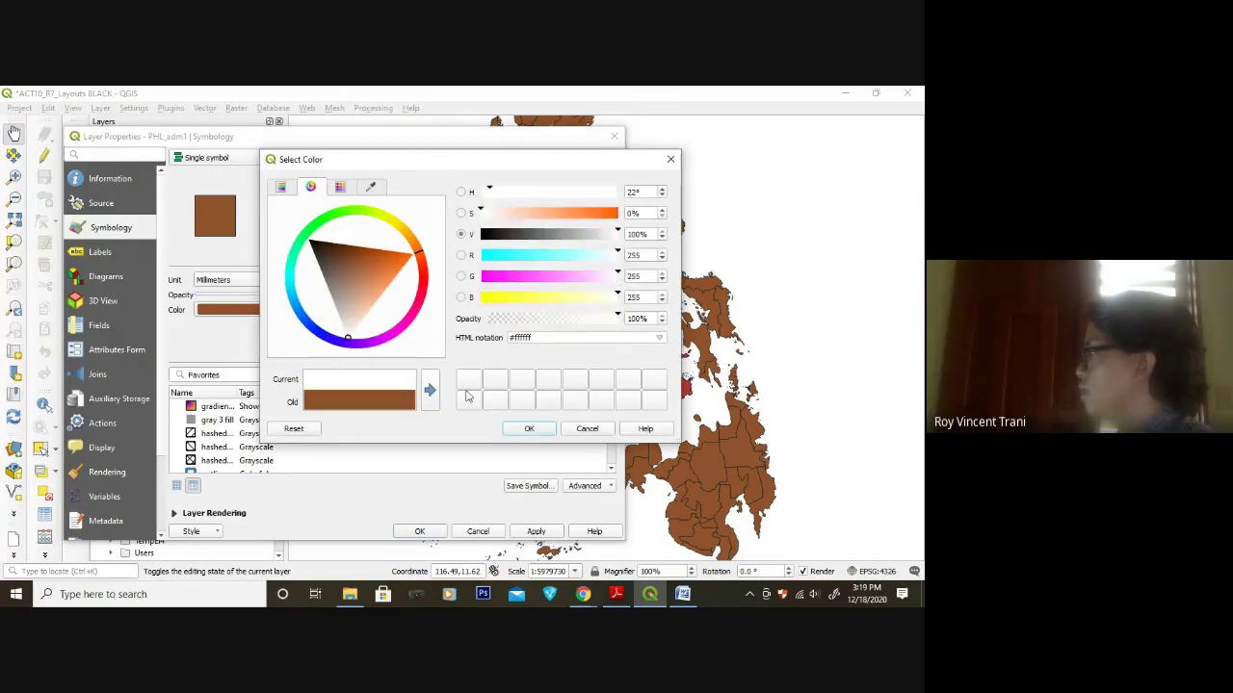
pyautogui.click(520, 429)
pyautogui.click(535, 531)
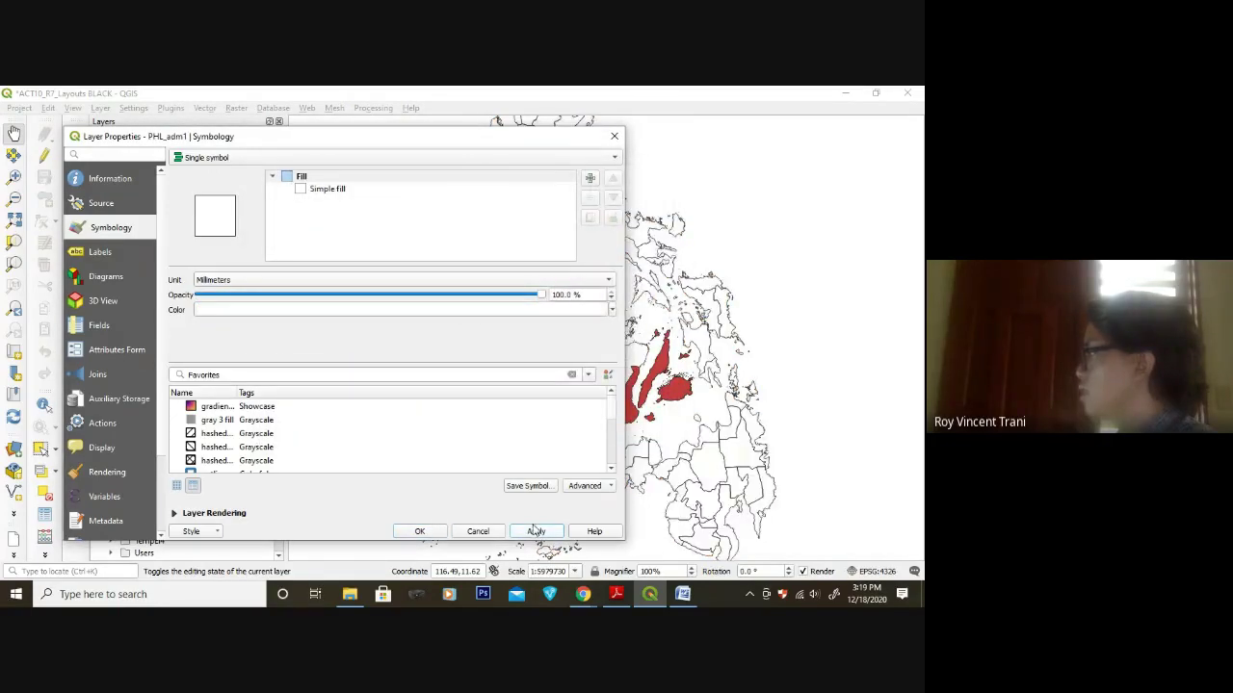
pyautogui.click(437, 534)
# - Consult ACT10_CreatingSimpleMapLayout_USC.pdf in Adobe Reader for the layer color and label instructions and the sample map, and return to QGIS
pyautogui.click(616, 593)
pyautogui.moveTo(839, 501); pyautogui.dragTo(840, 159)
pyautogui.scroll(-5, 583, 353)
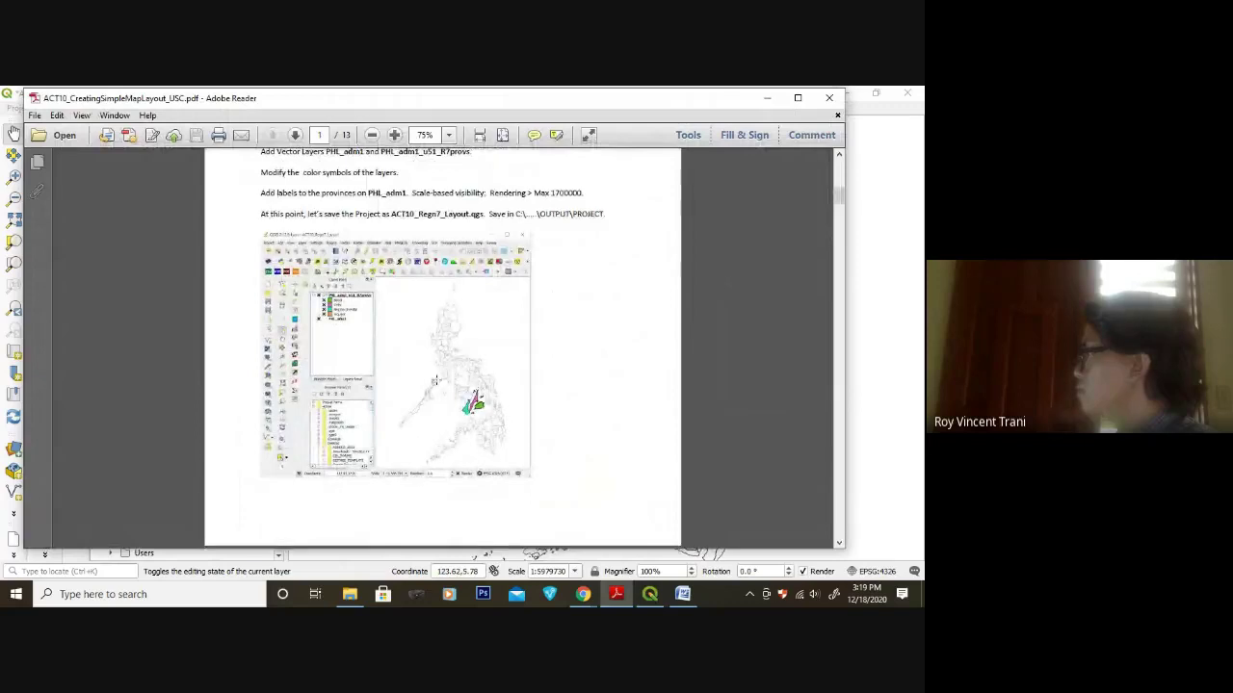
pyautogui.click(394, 134)
pyautogui.scroll(-3, 317, 337)
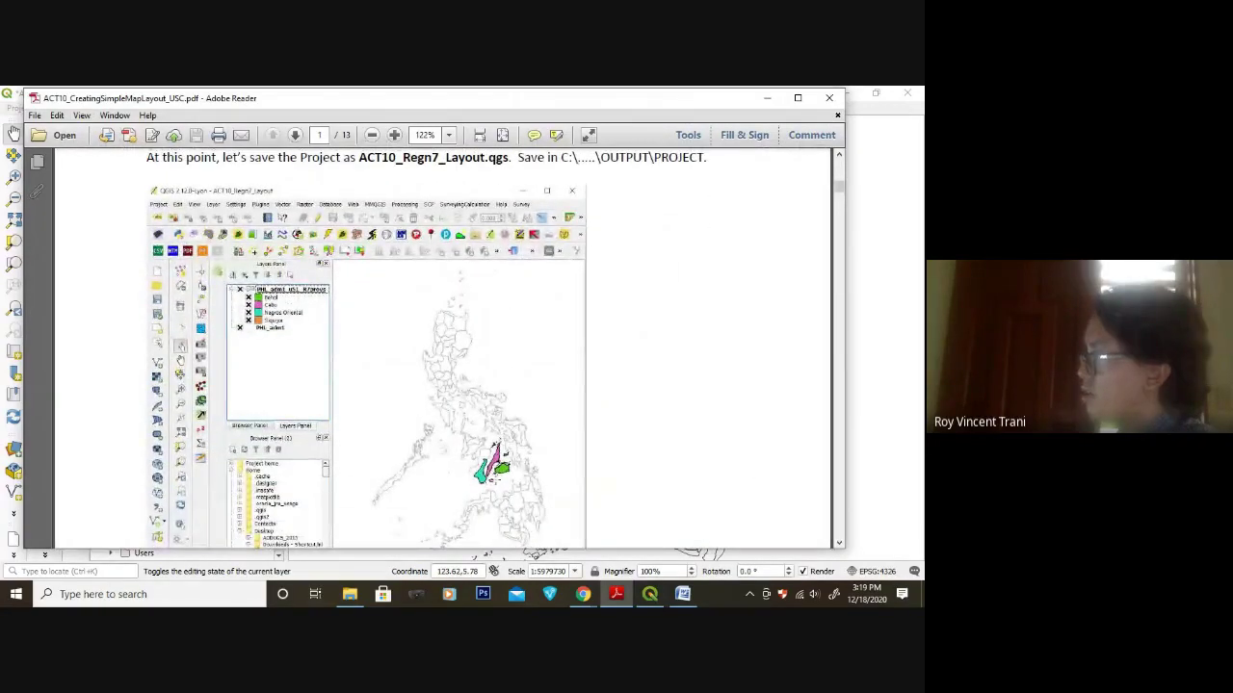
pyautogui.scroll(-1, 636, 288)
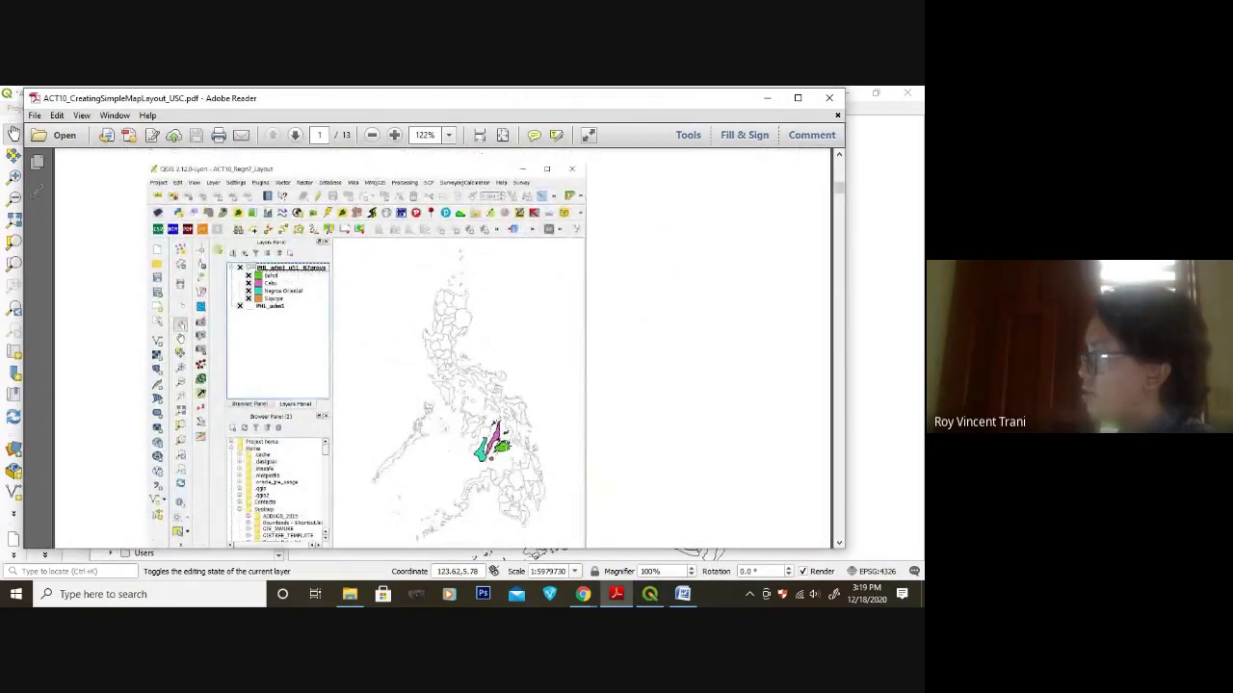
pyautogui.click(768, 97)
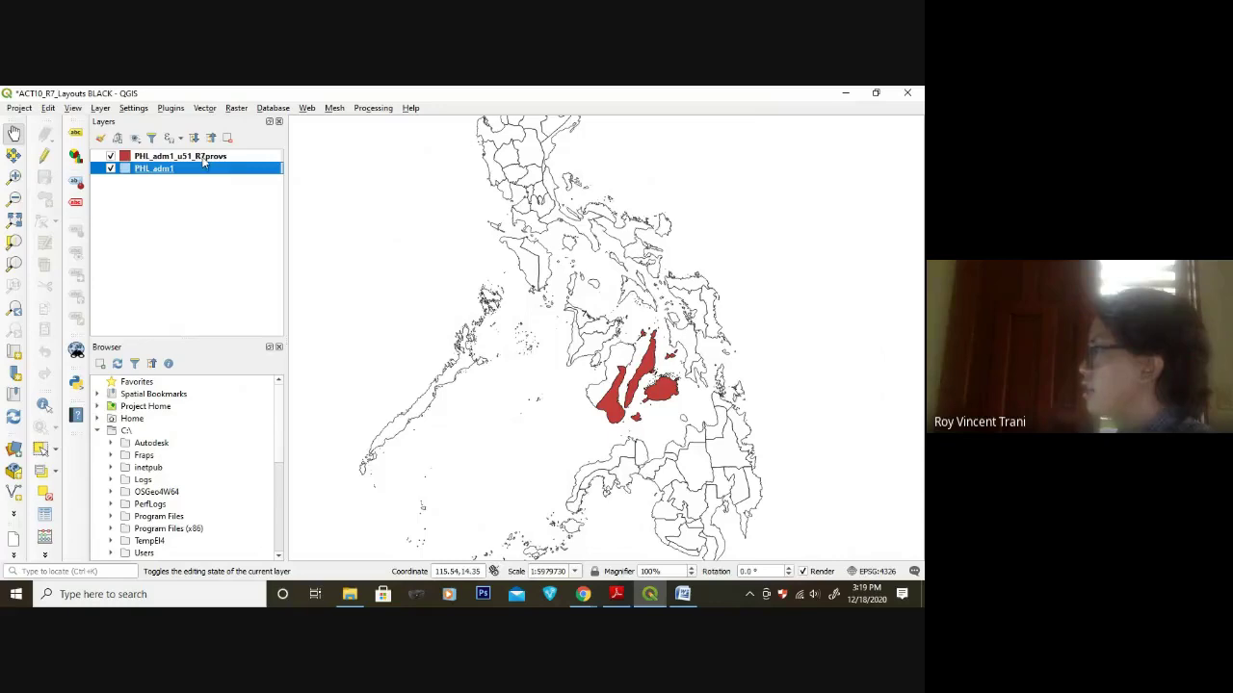
# - Browse to the PROJECT folder under USC_GIS, OUTPUT in File Explorer and open the ACT03_R7_Provs project
pyautogui.click(845, 92)
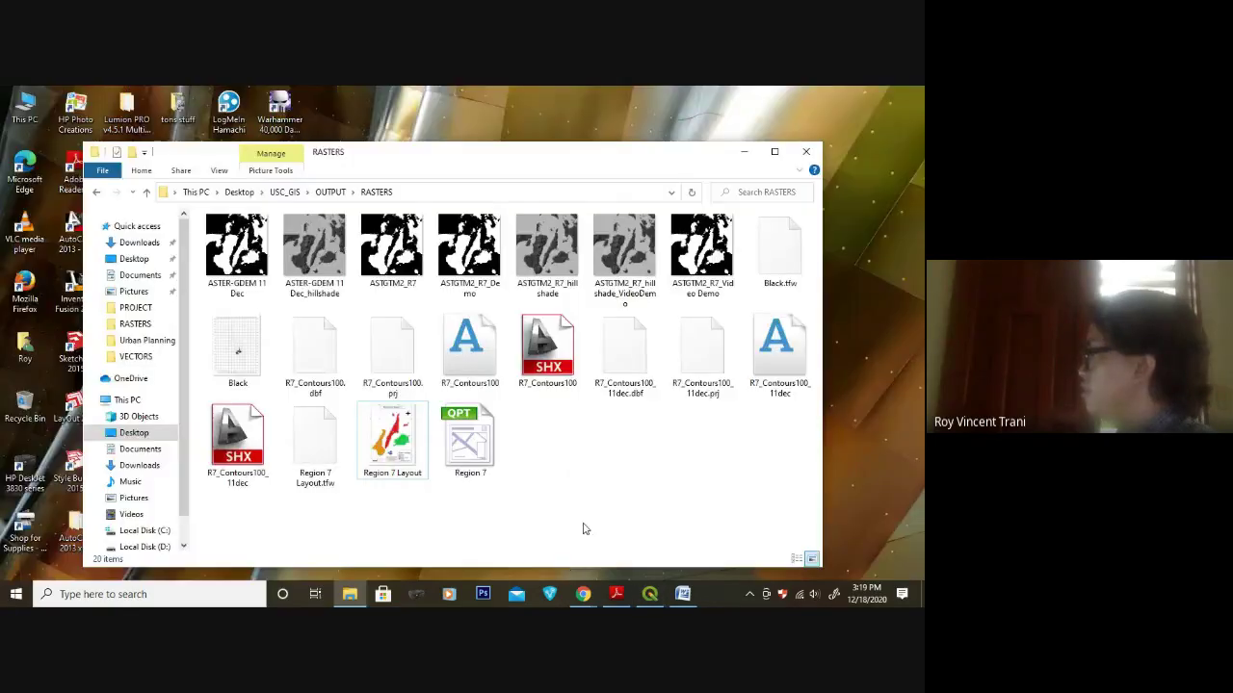
pyautogui.click(292, 193)
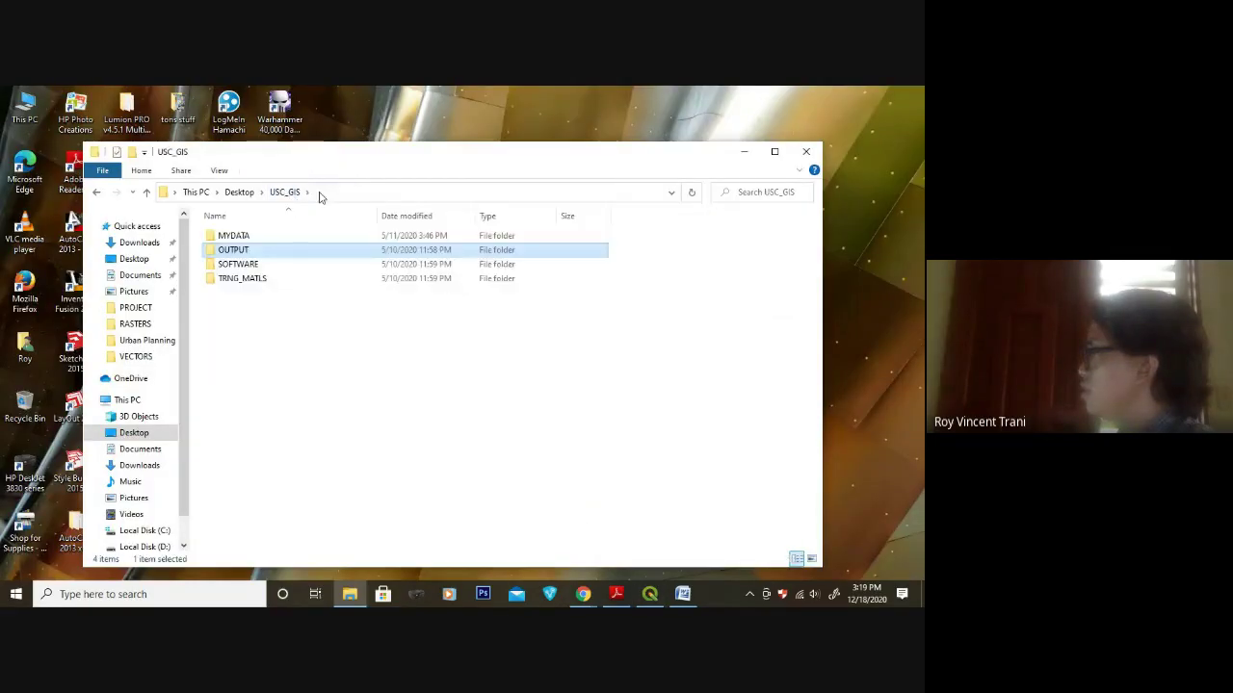
pyautogui.doubleClick(275, 249)
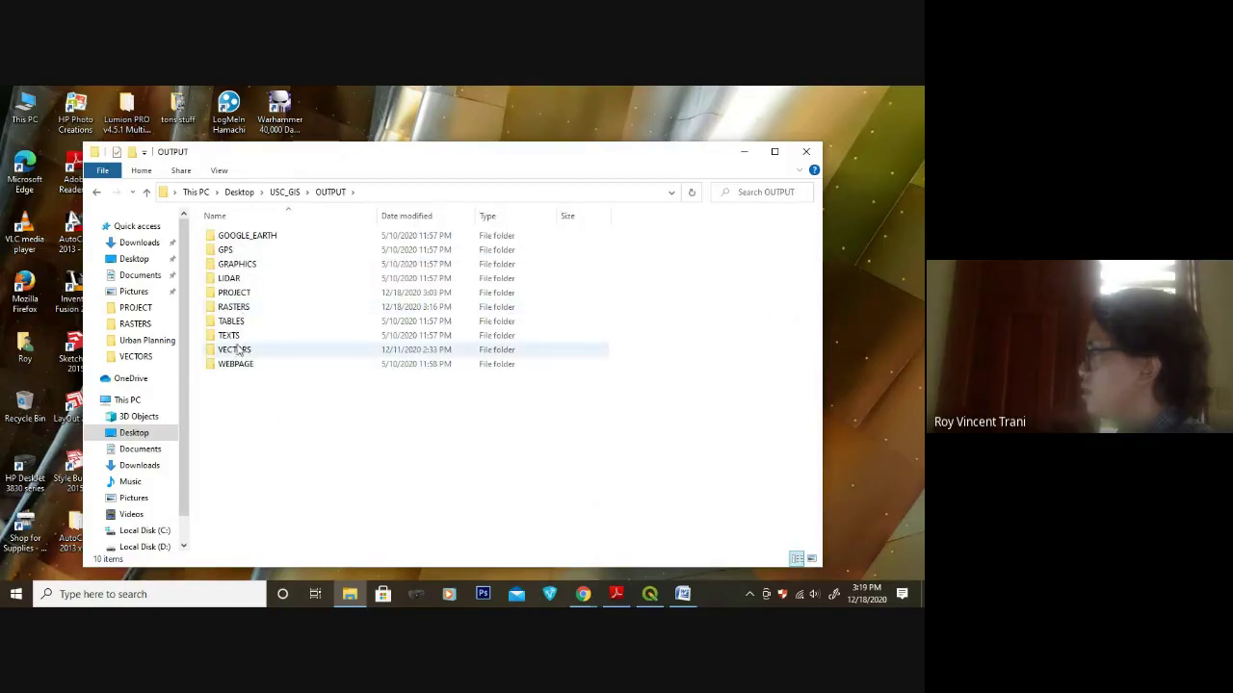
pyautogui.doubleClick(236, 292)
pyautogui.click(249, 236)
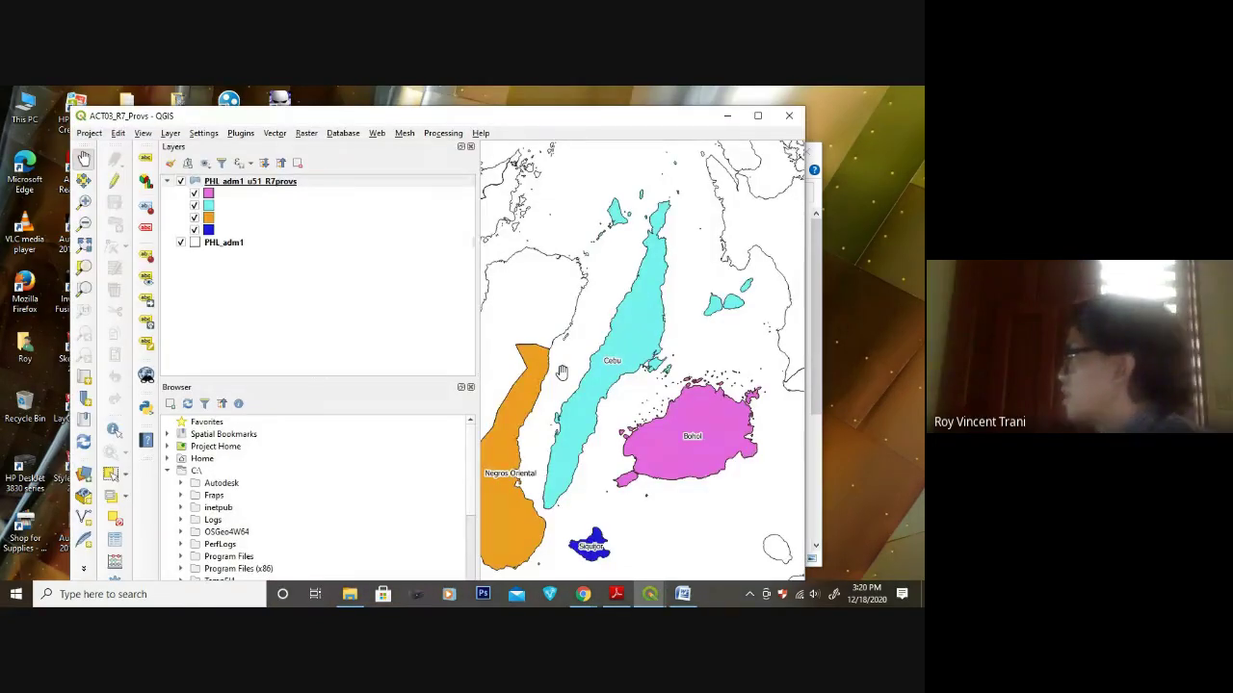
# - Examine the province colors and labels on the ACT03_R7_Provs map, and switch back to the ACT10_R7_Layouts BLACK project
pyautogui.doubleClick(670, 122)
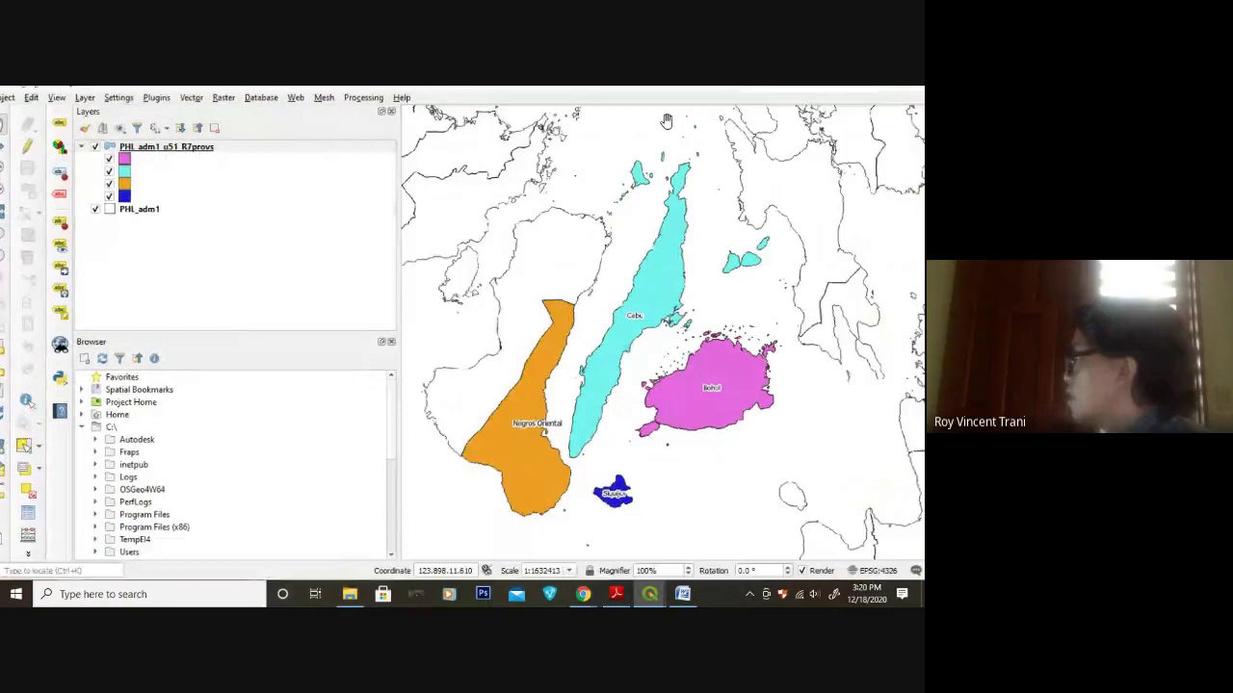
pyautogui.scroll(-2, 602, 362)
pyautogui.moveTo(594, 347); pyautogui.dragTo(662, 354)
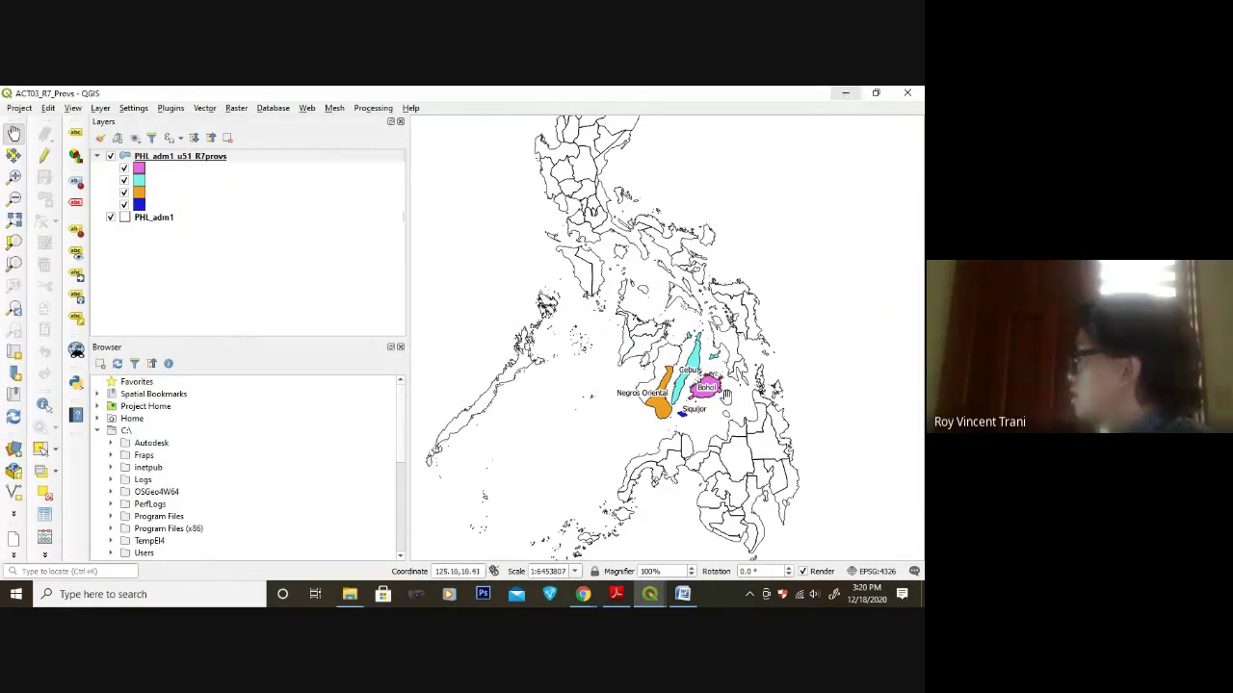
pyautogui.scroll(-1, 726, 395)
pyautogui.scroll(2, 679, 390)
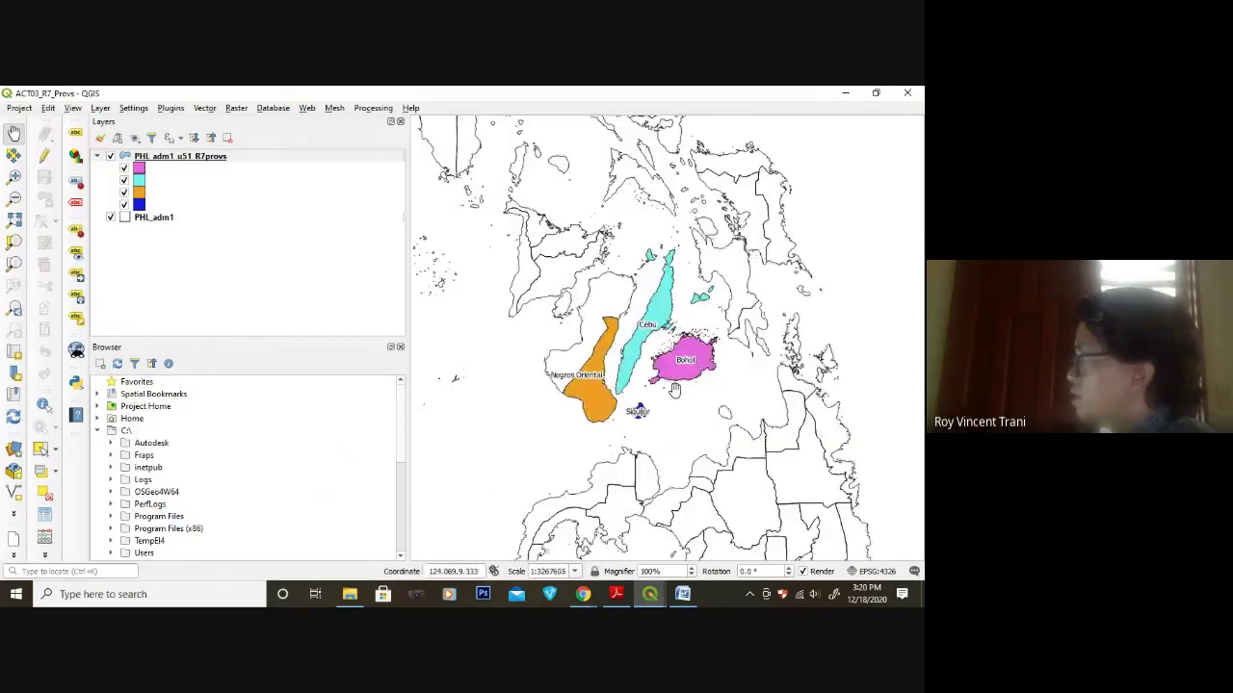
pyautogui.click(848, 102)
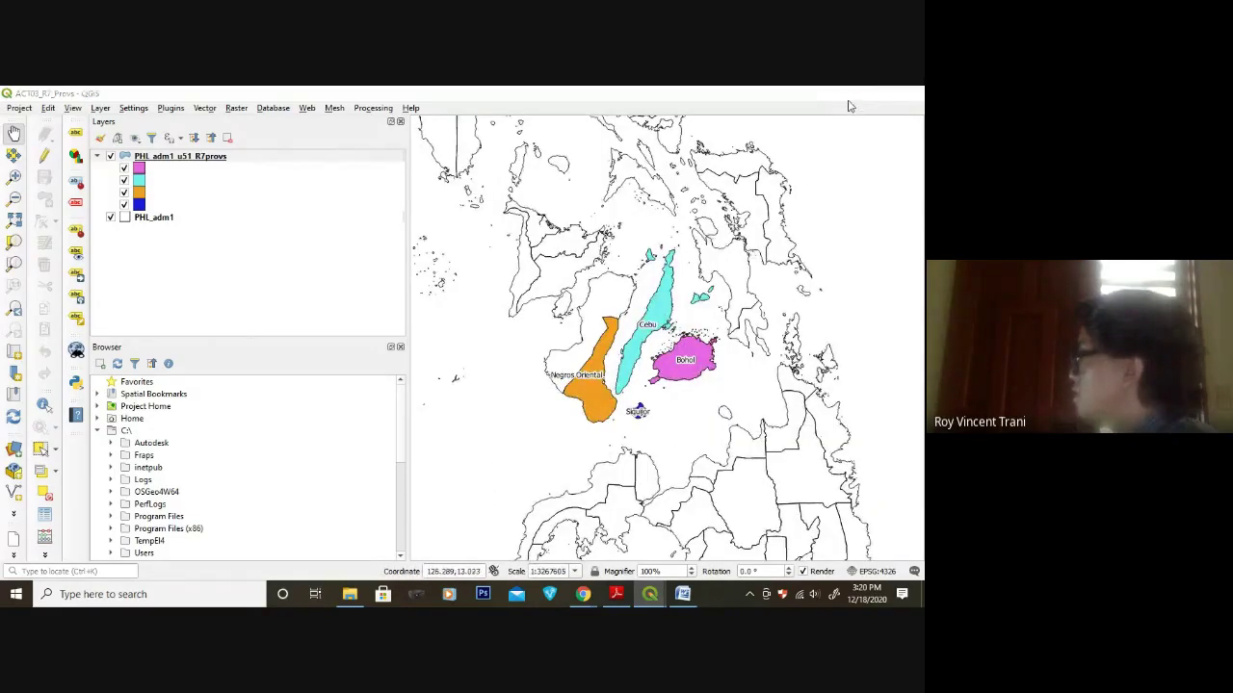
pyautogui.moveTo(650, 595)
pyautogui.click(580, 537)
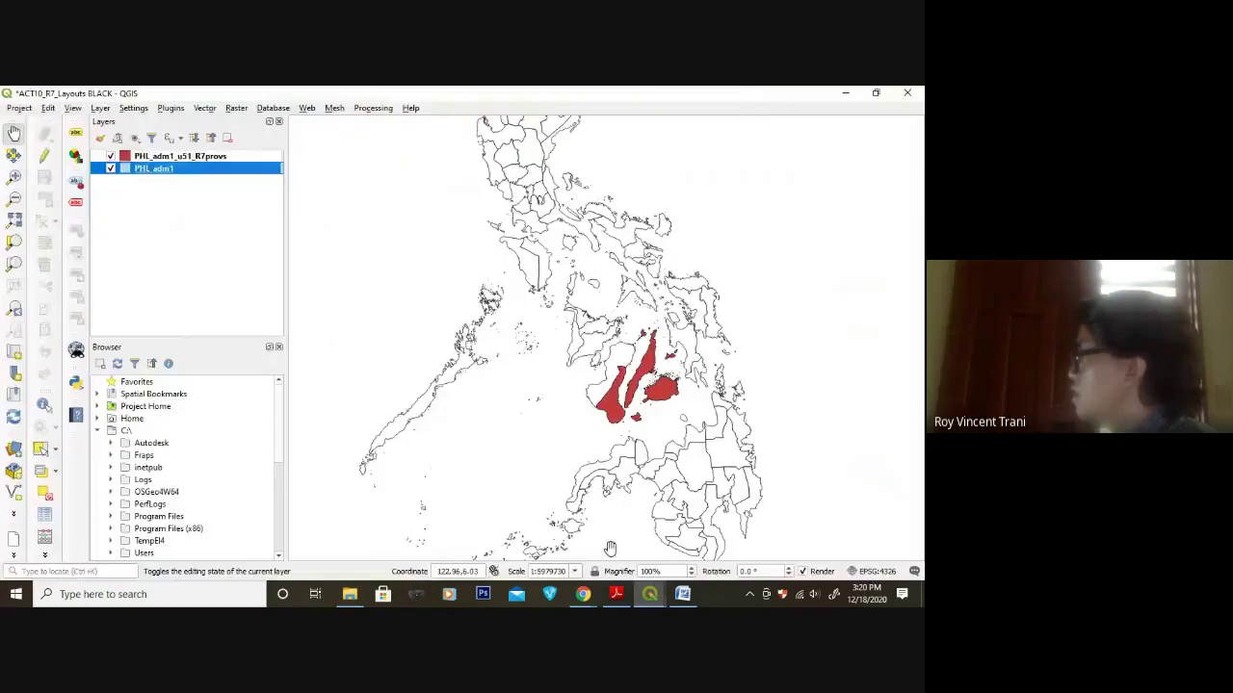
# - Open the PHL_adm1_u51_R7provs layer's properties and set its symbology type to Categorized
pyautogui.click(181, 158)
pyautogui.rightClick(219, 157)
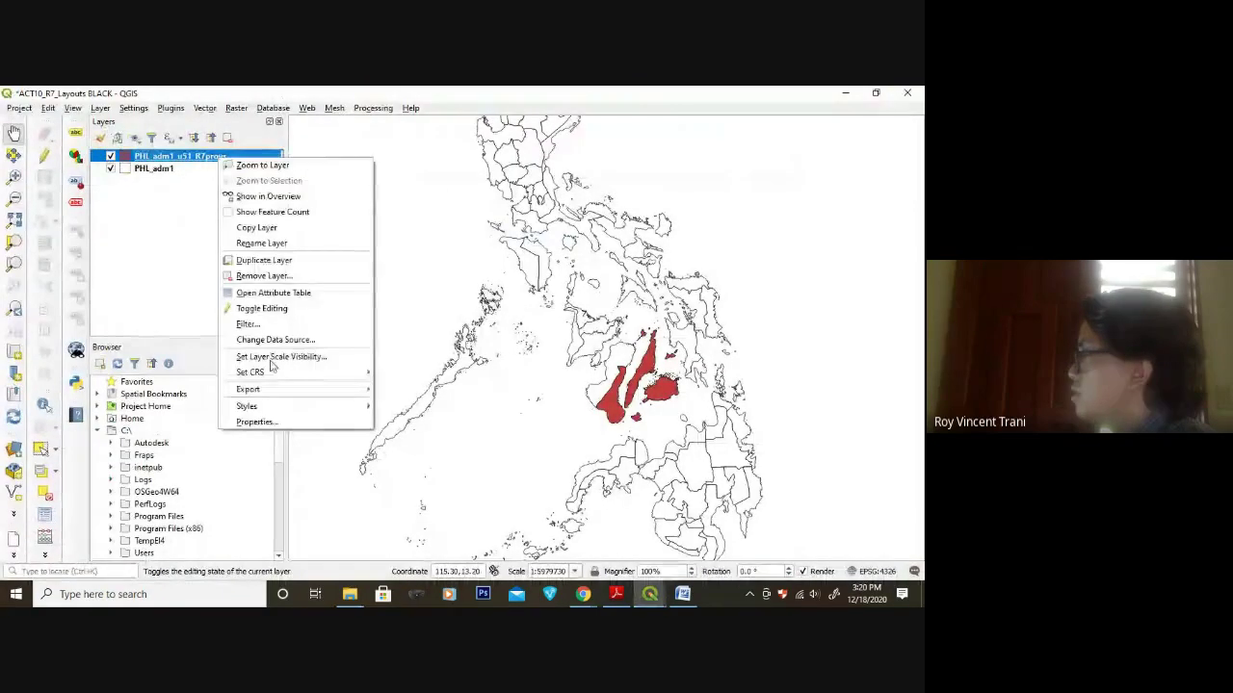
pyautogui.click(280, 422)
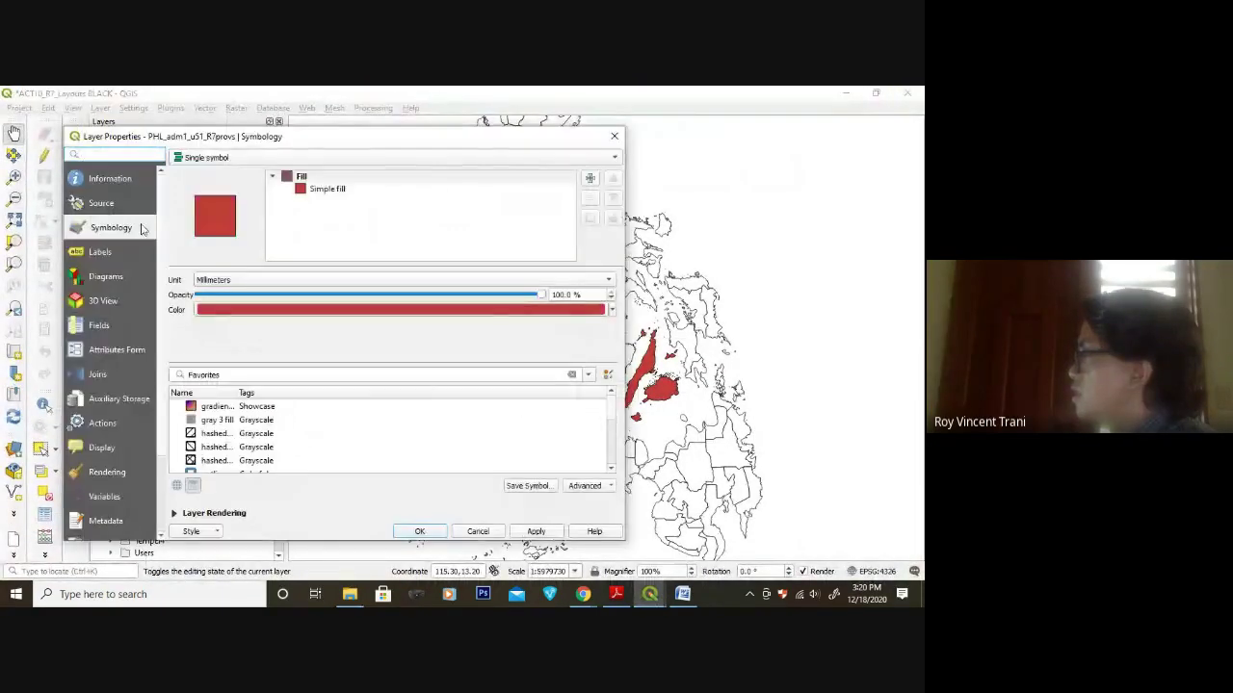
pyautogui.click(207, 162)
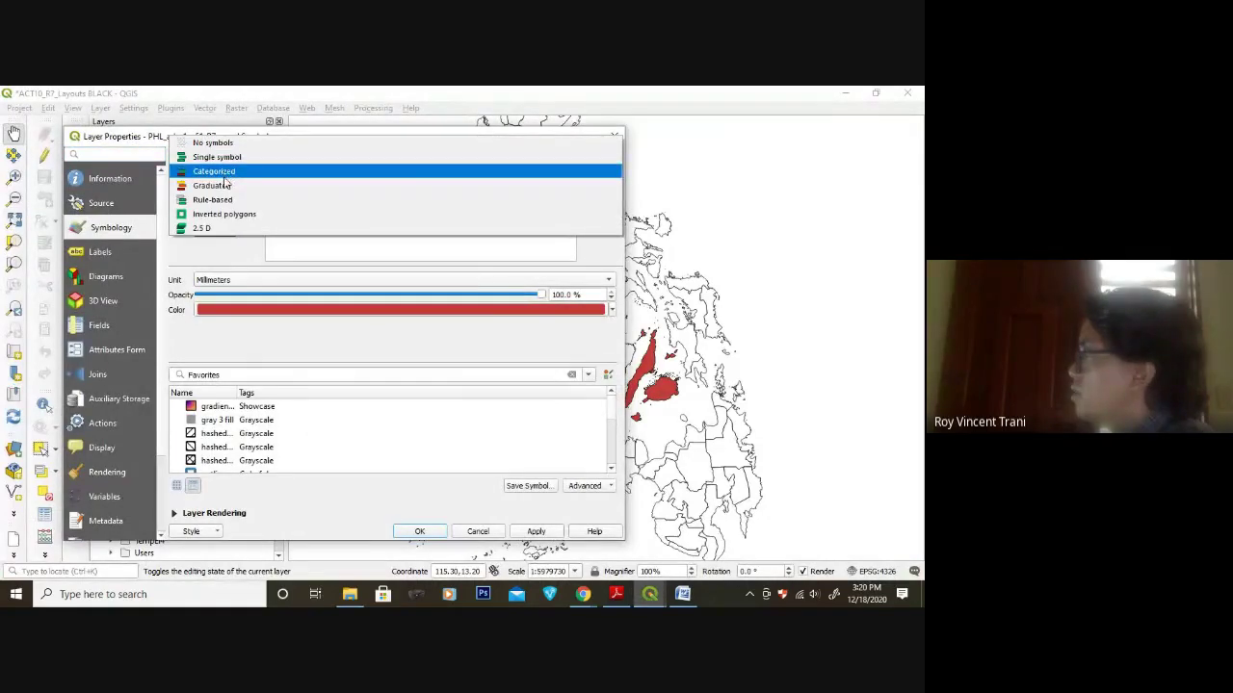
pyautogui.click(213, 172)
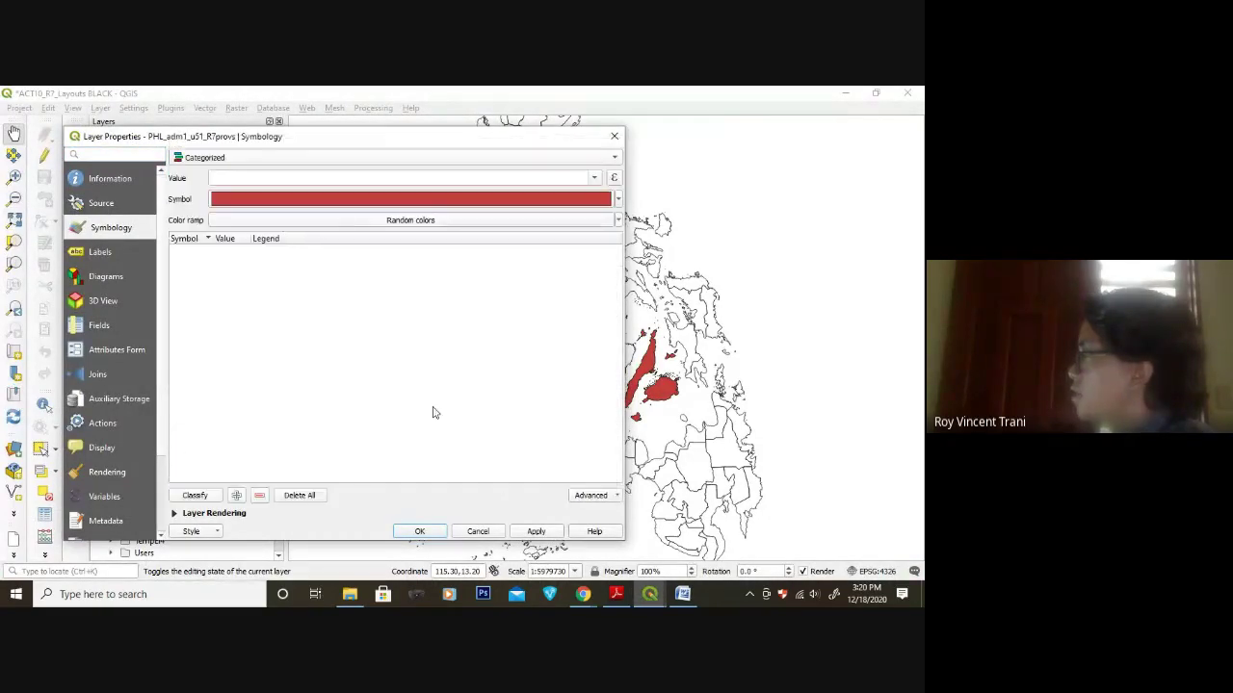
# - Try the Spectral color ramp on the PHL_adm1_u51_R7provs layer, classify it without a value field and apply
pyautogui.click(529, 220)
pyautogui.click(241, 363)
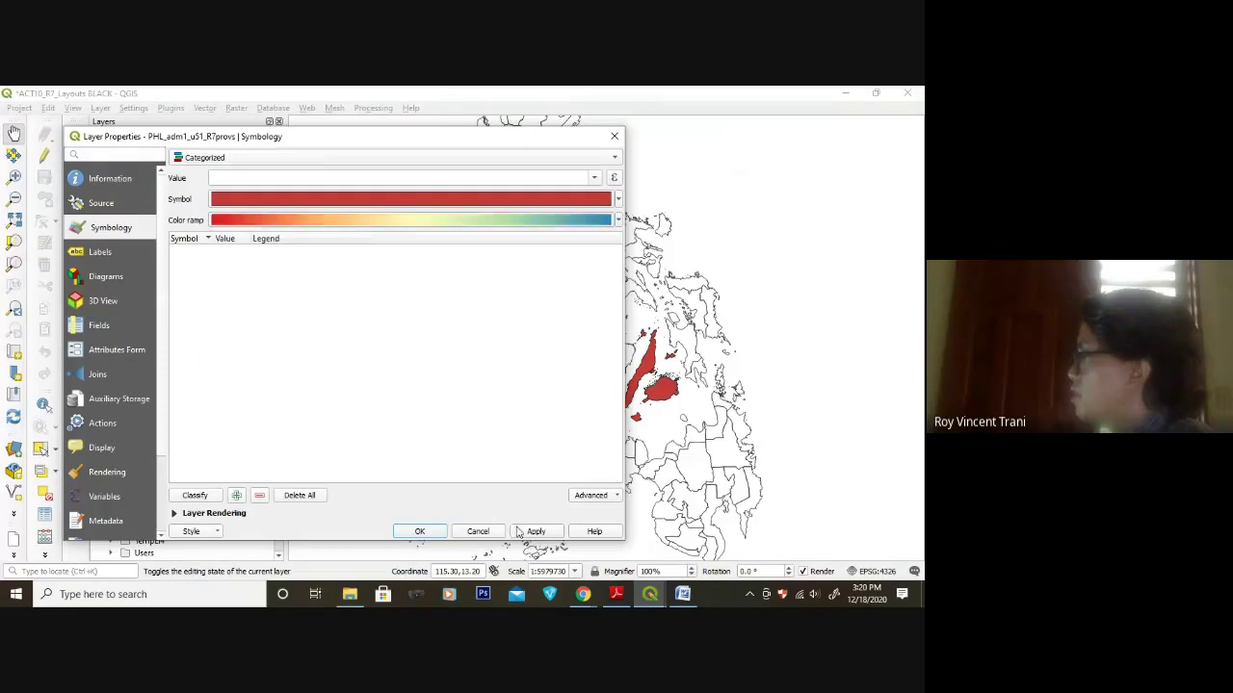
pyautogui.click(531, 533)
pyautogui.click(197, 495)
pyautogui.click(533, 534)
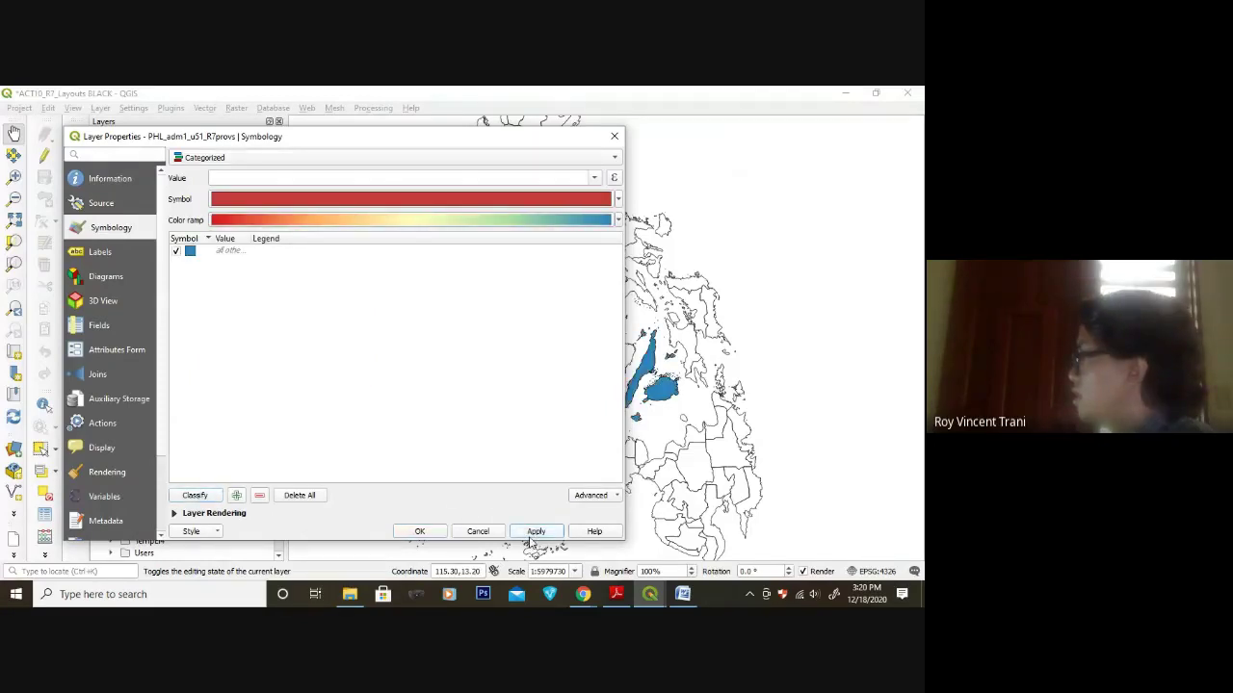
# - Switch the layer's symbology to Graduated, classify the ID_1 field into 5 equal-count classes, and apply the styling
pyautogui.click(243, 158)
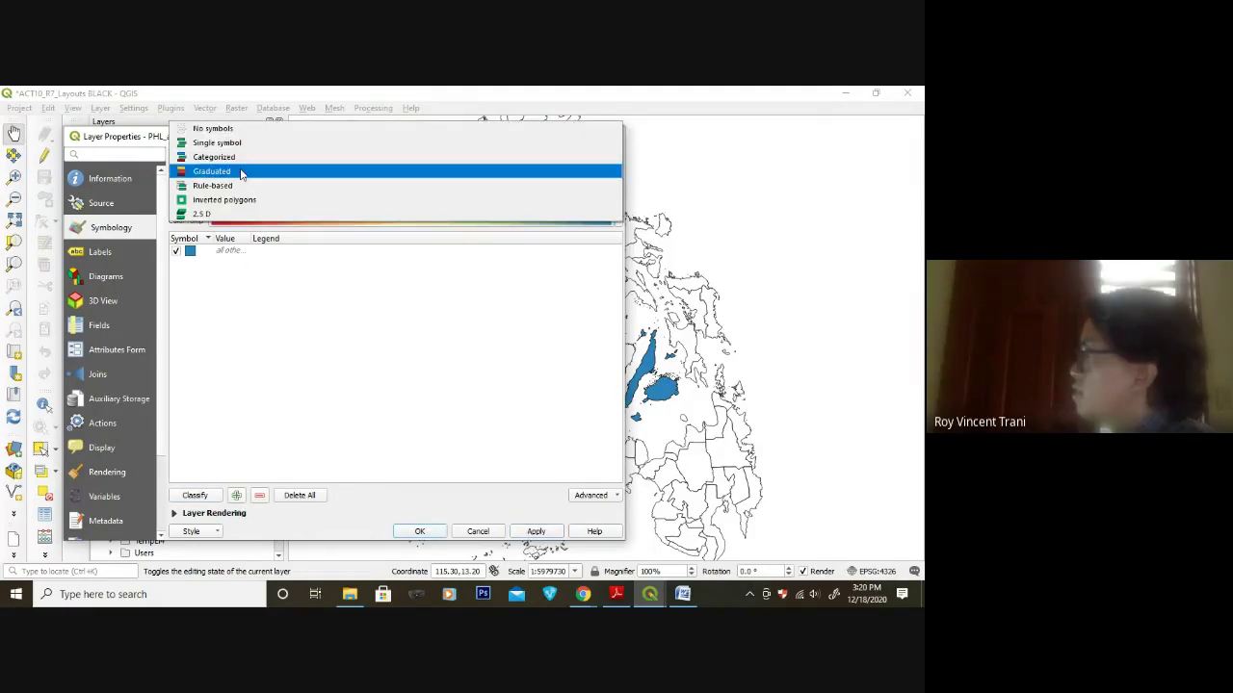
pyautogui.click(241, 174)
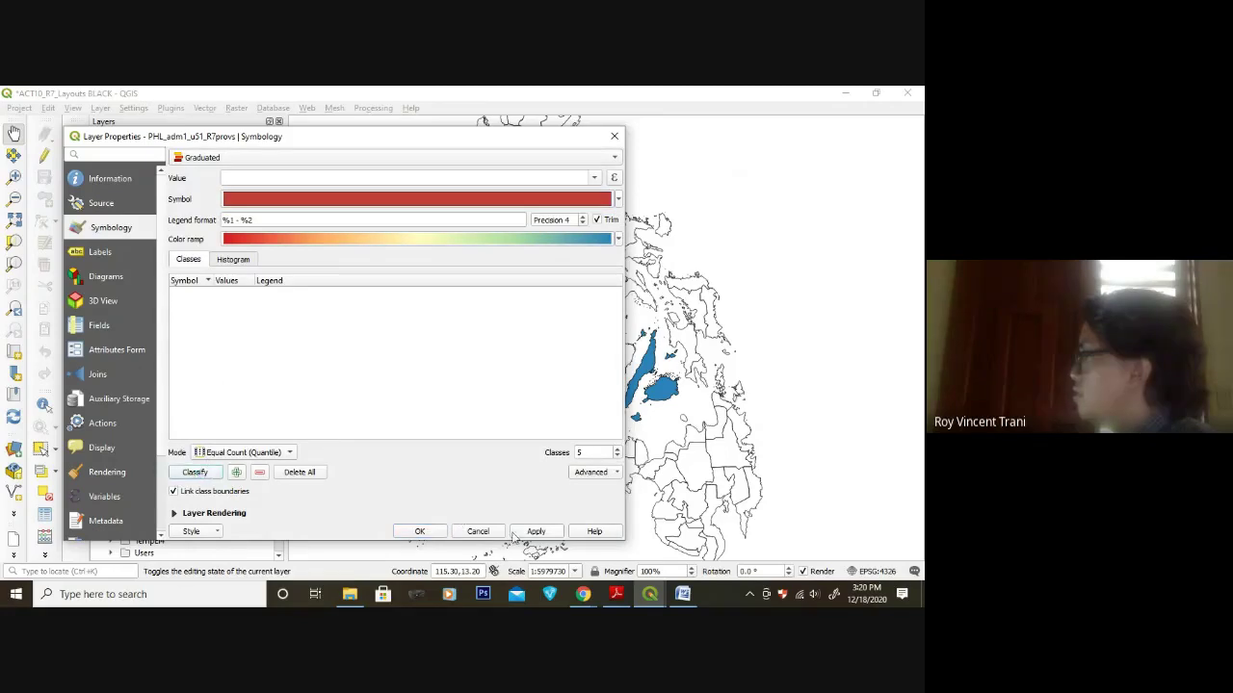
pyautogui.click(540, 537)
pyautogui.click(195, 472)
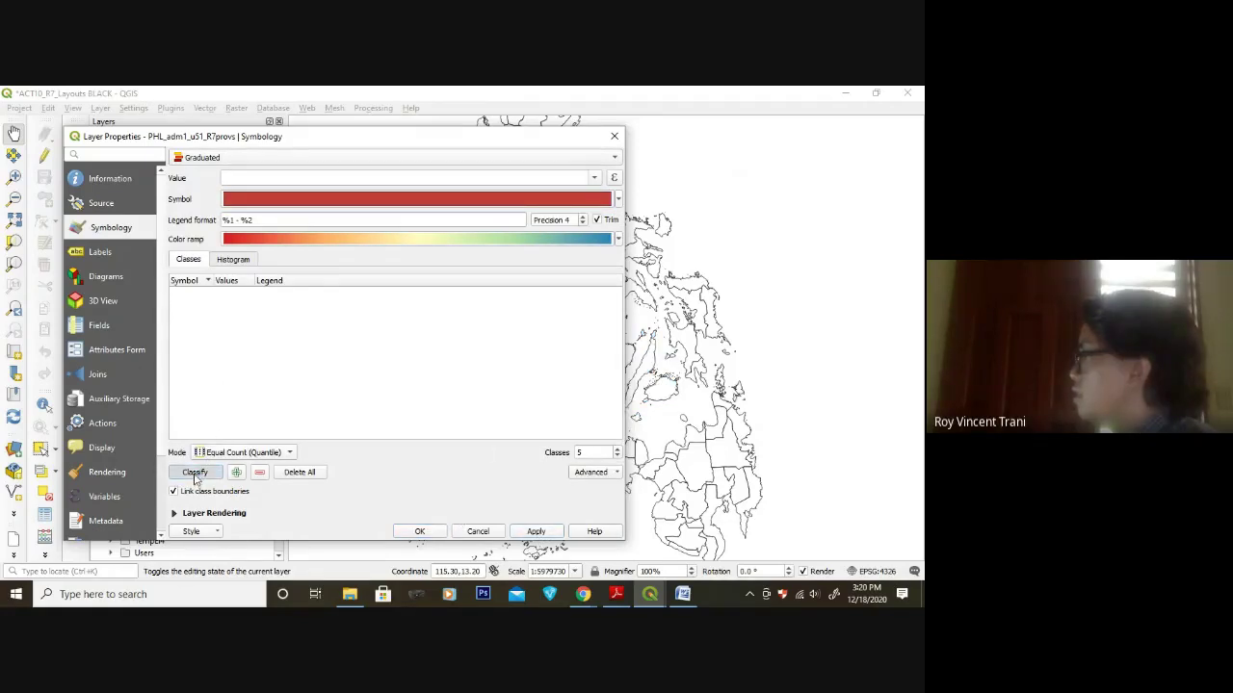
pyautogui.click(552, 175)
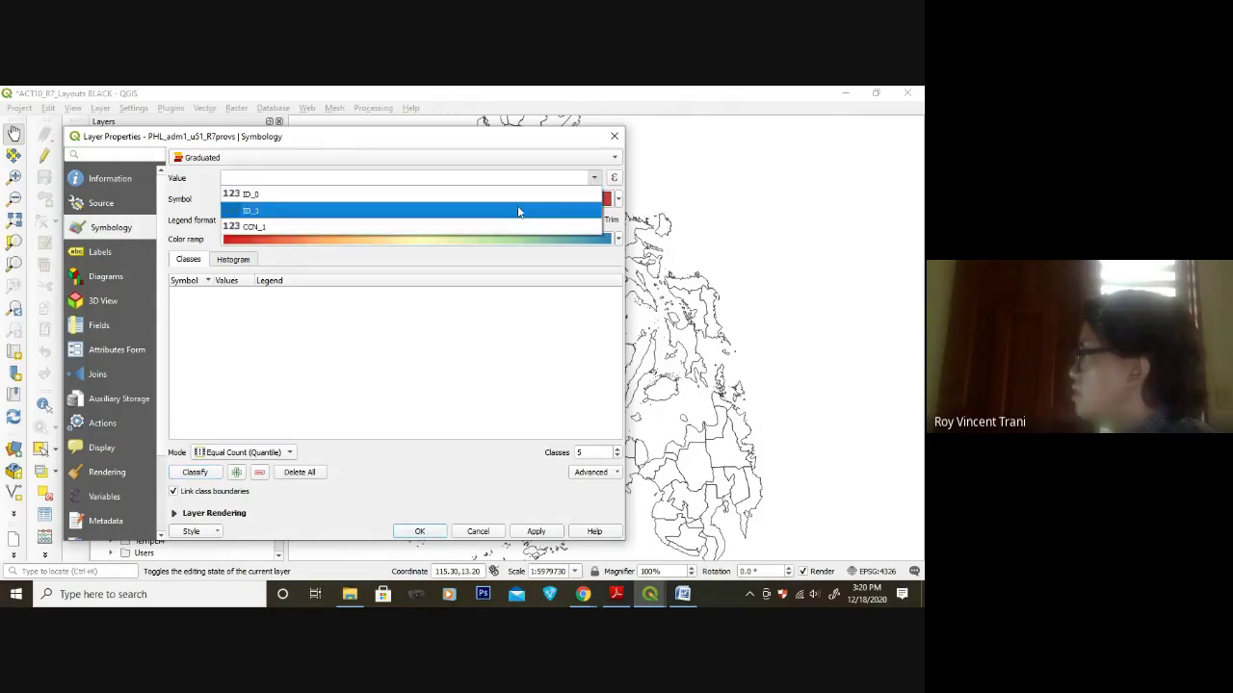
pyautogui.click(505, 212)
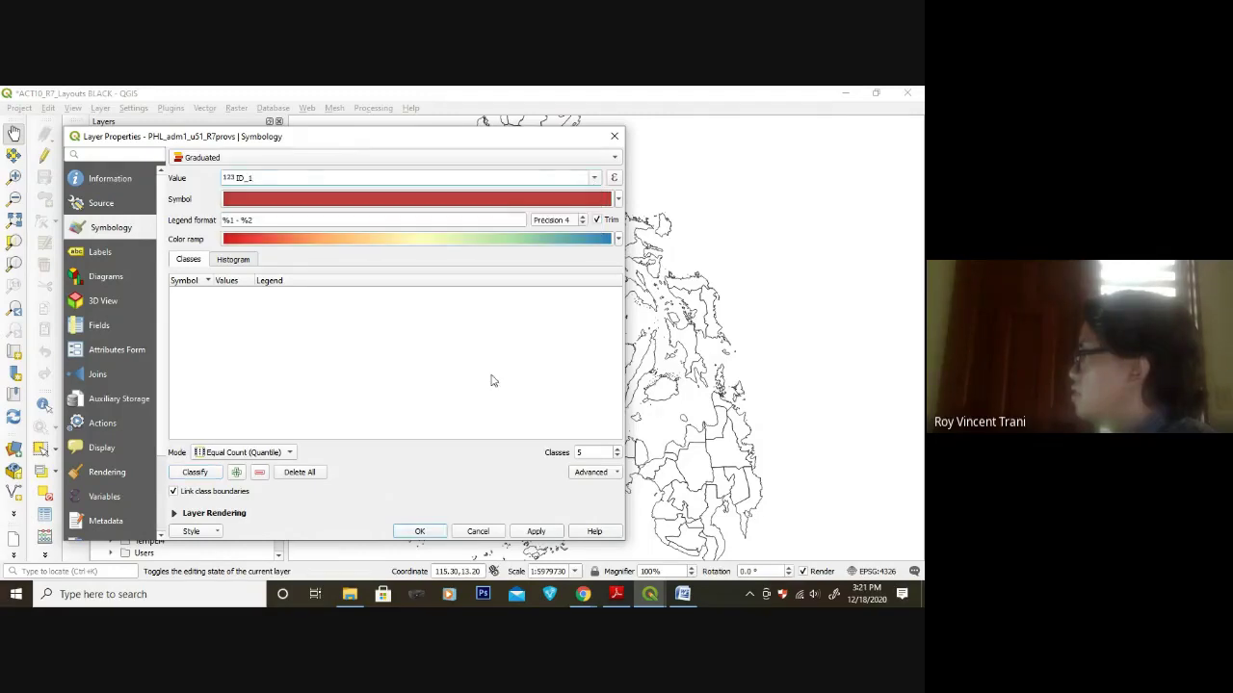
pyautogui.click(212, 473)
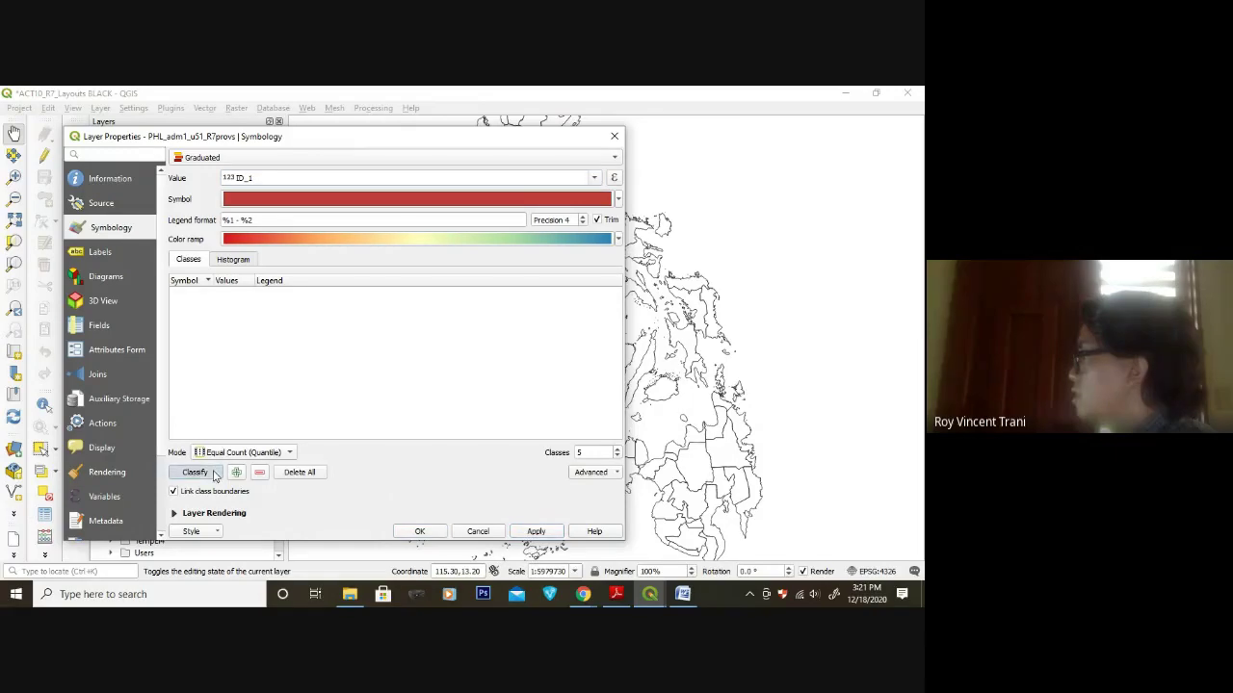
pyautogui.click(537, 532)
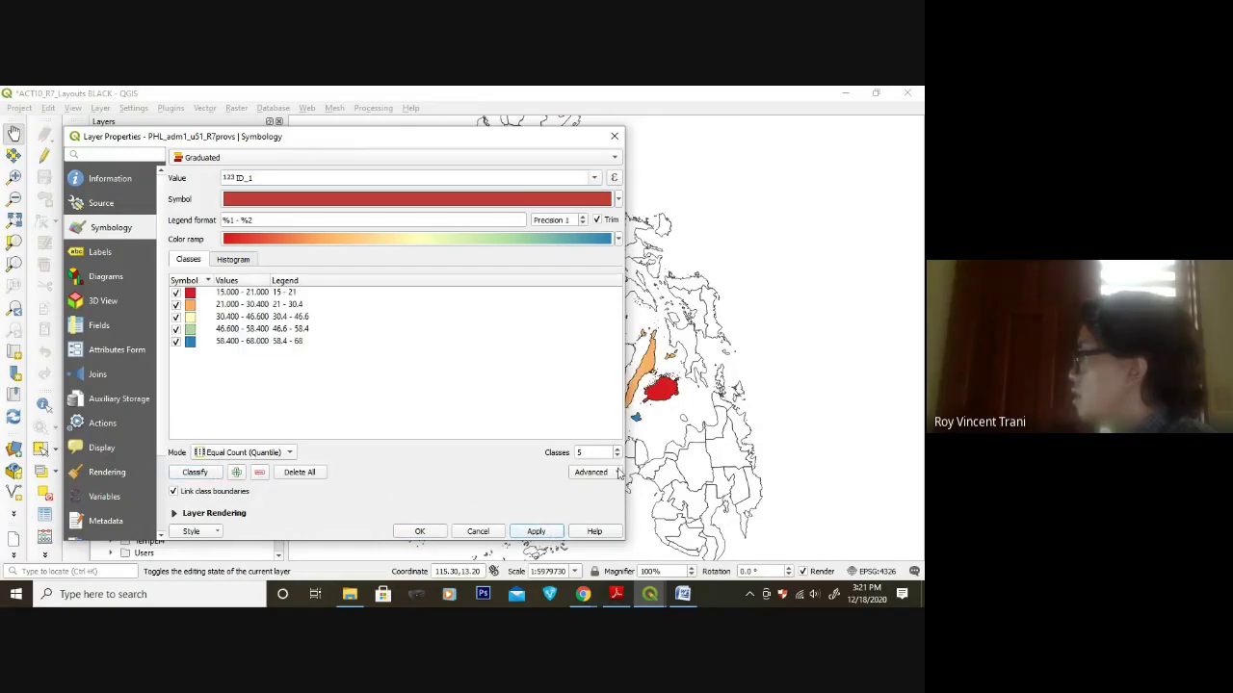
pyautogui.click(420, 532)
pyautogui.scroll(3, 677, 388)
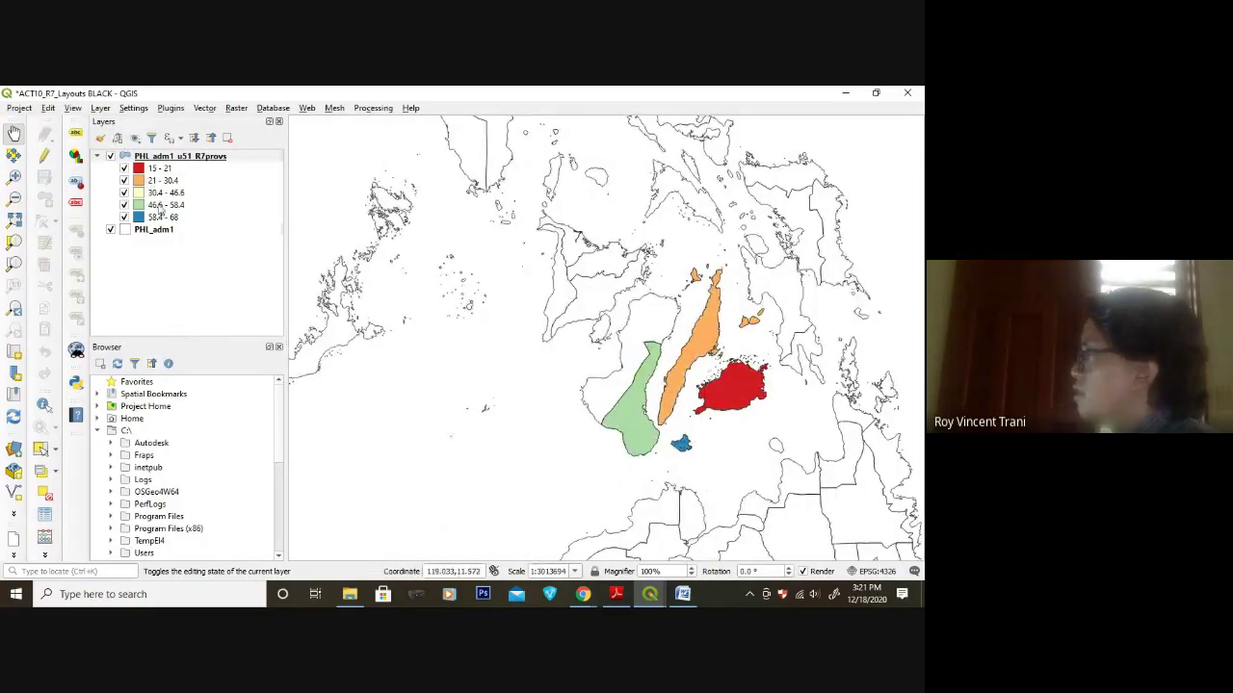
# - Set the PHL_adm1_u51_R7provs layer's symbology back to Categorized, classify it by the NAME_1 field, and apply
pyautogui.rightClick(182, 158)
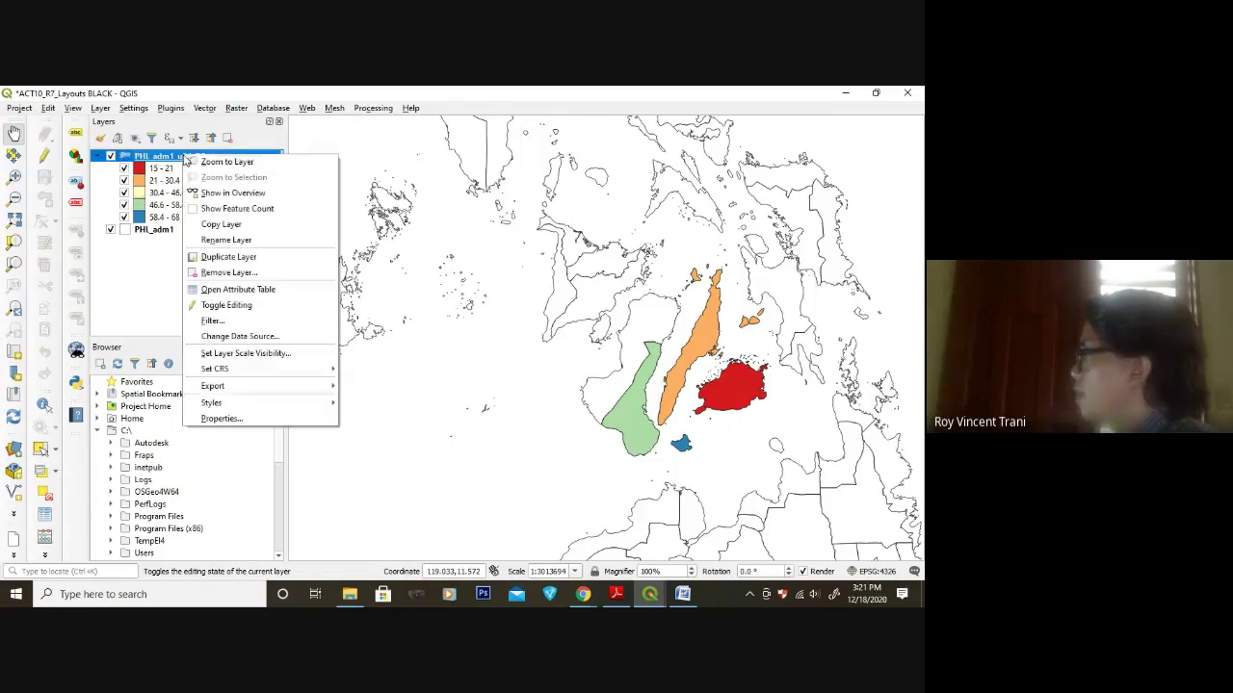
pyautogui.click(241, 421)
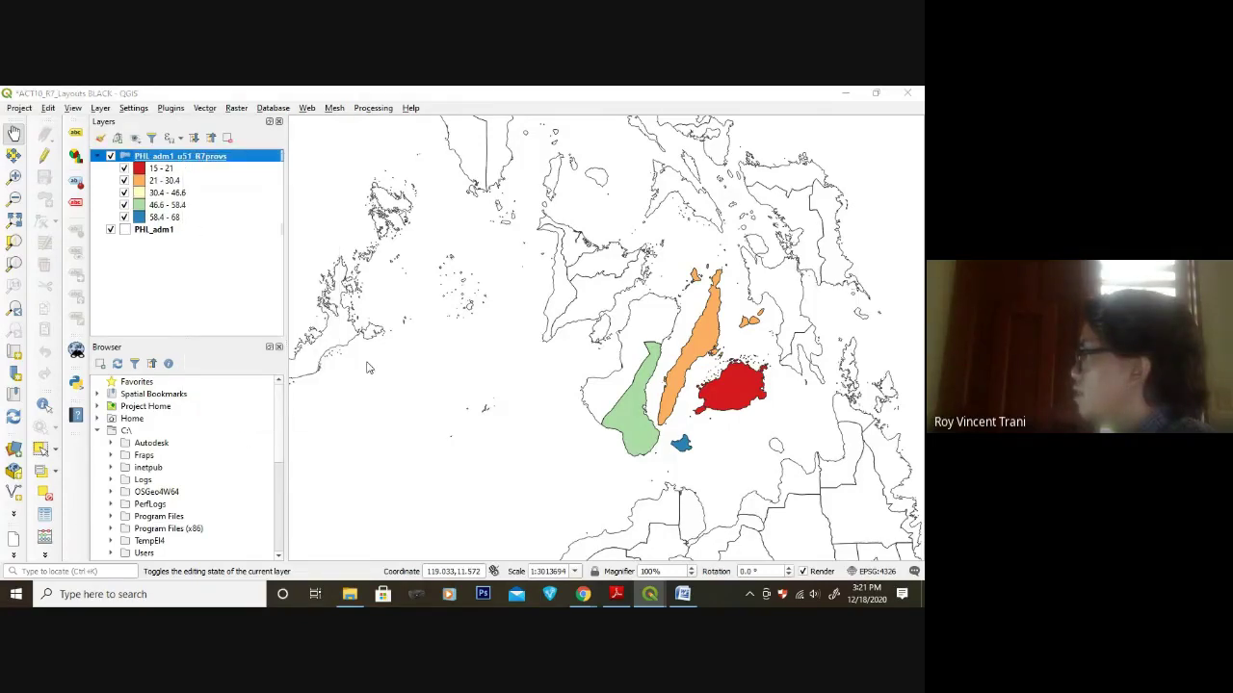
pyautogui.click(252, 160)
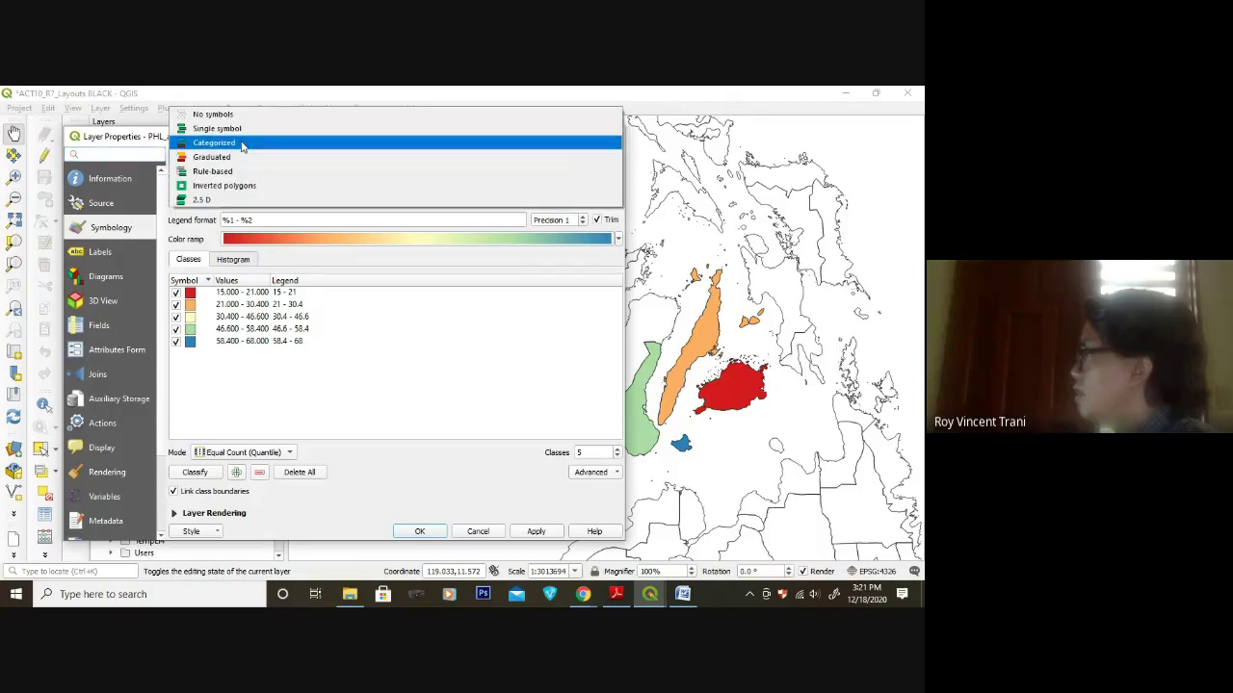
pyautogui.click(243, 145)
pyautogui.click(310, 176)
pyautogui.click(594, 179)
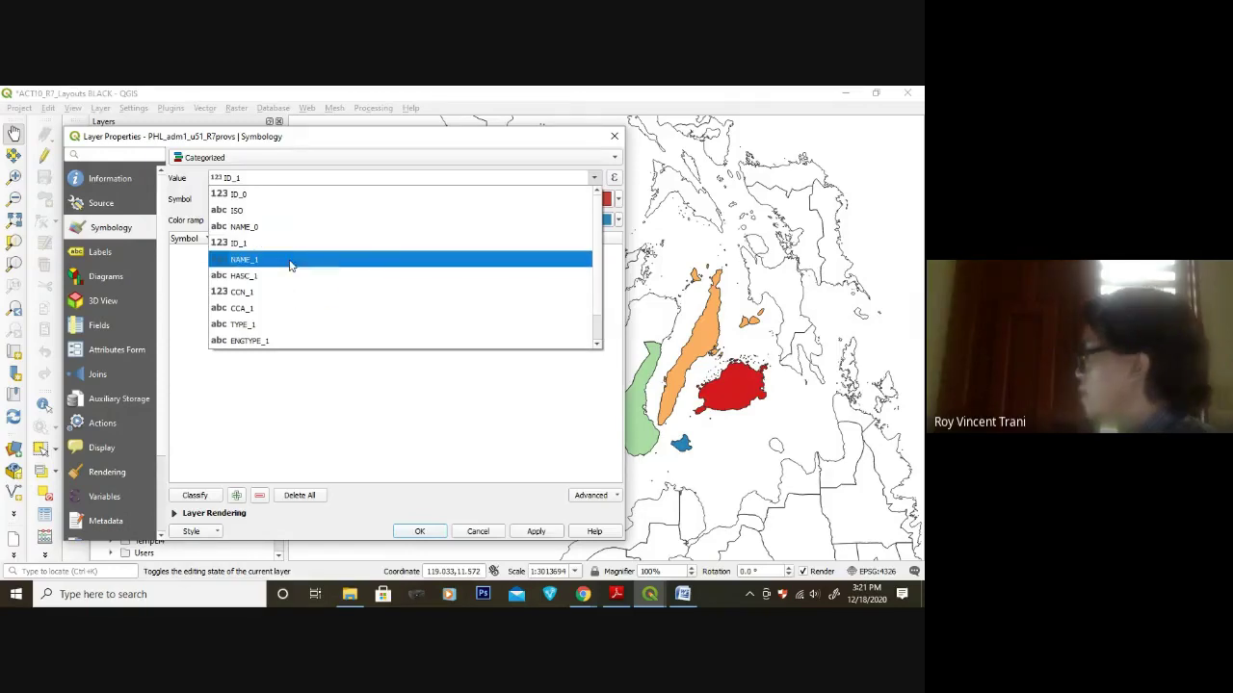
pyautogui.click(293, 264)
pyautogui.click(197, 495)
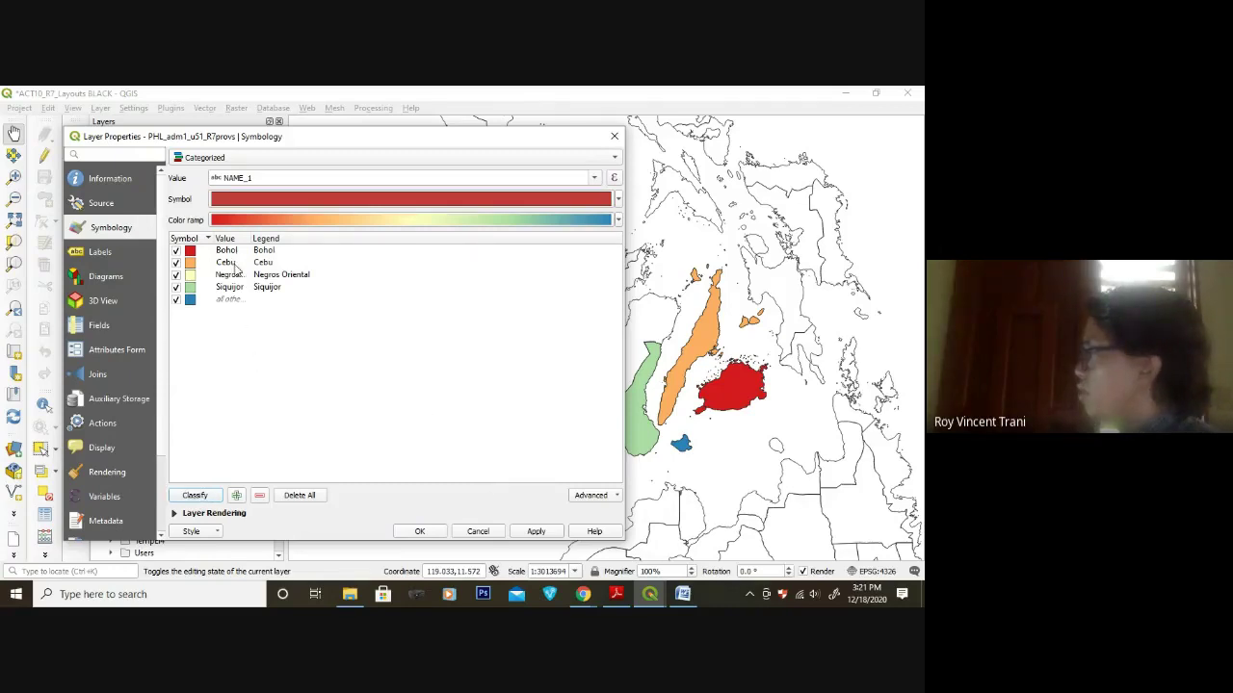
pyautogui.click(534, 531)
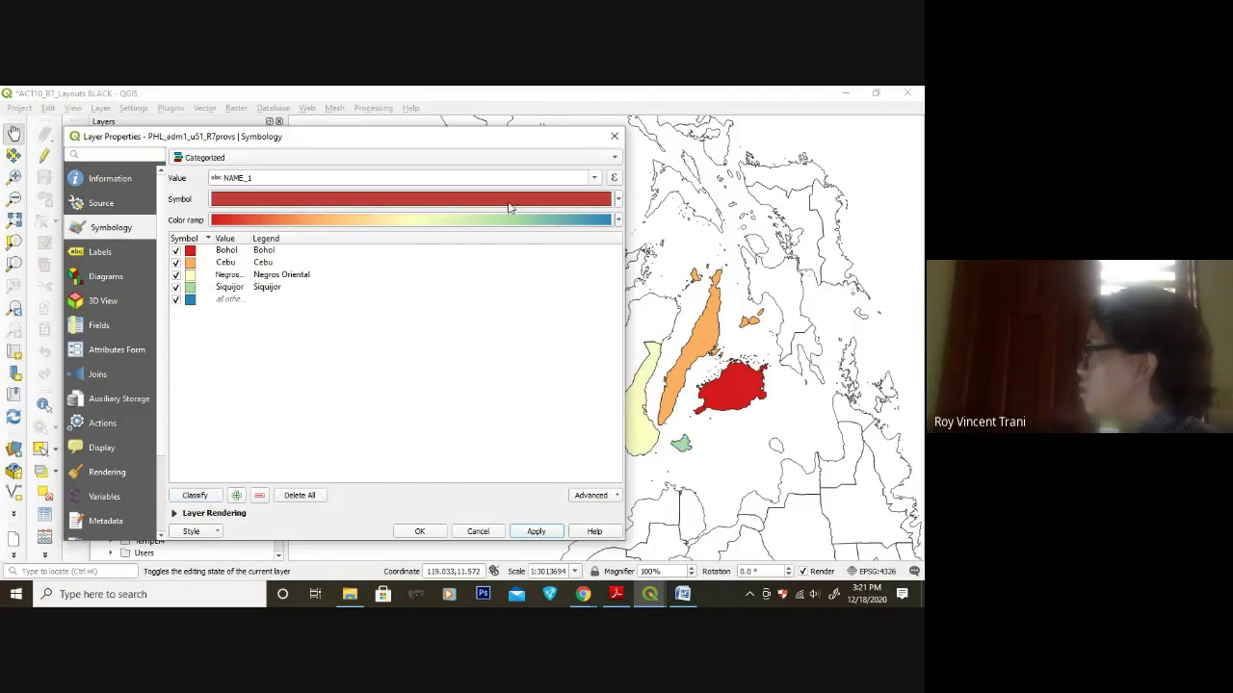
# - Change the province categories' color ramp to Viridis and apply it to the map
pyautogui.click(618, 220)
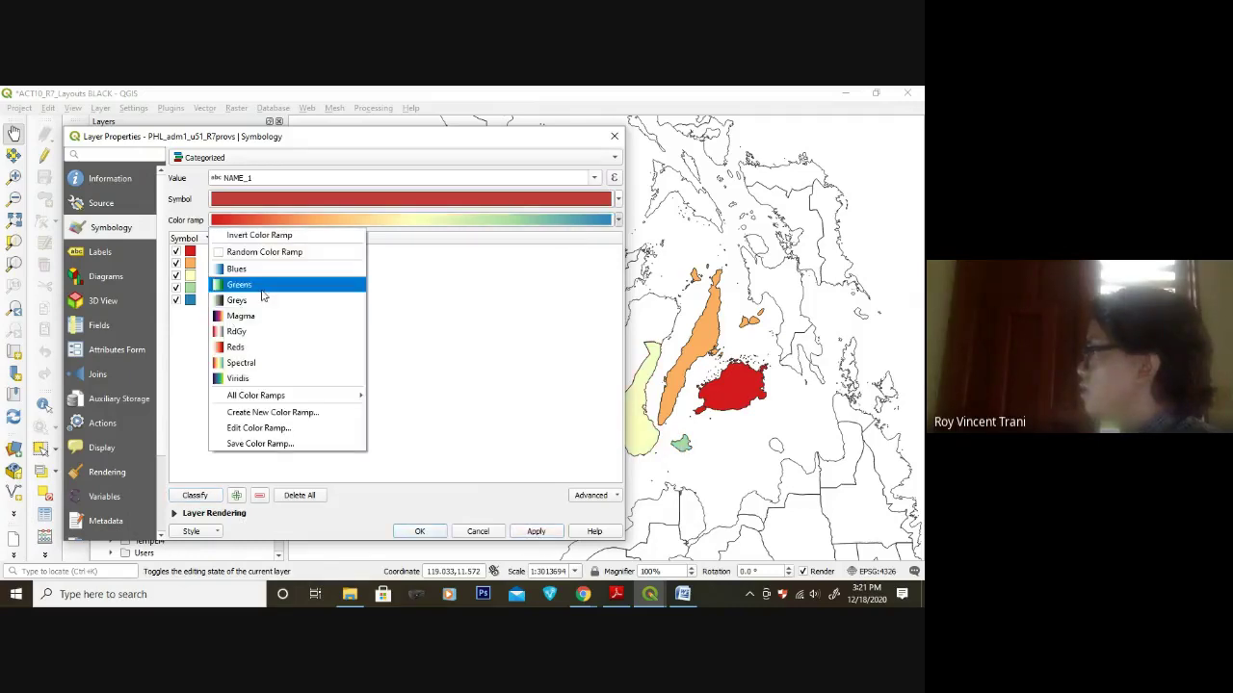
pyautogui.click(249, 380)
pyautogui.click(534, 531)
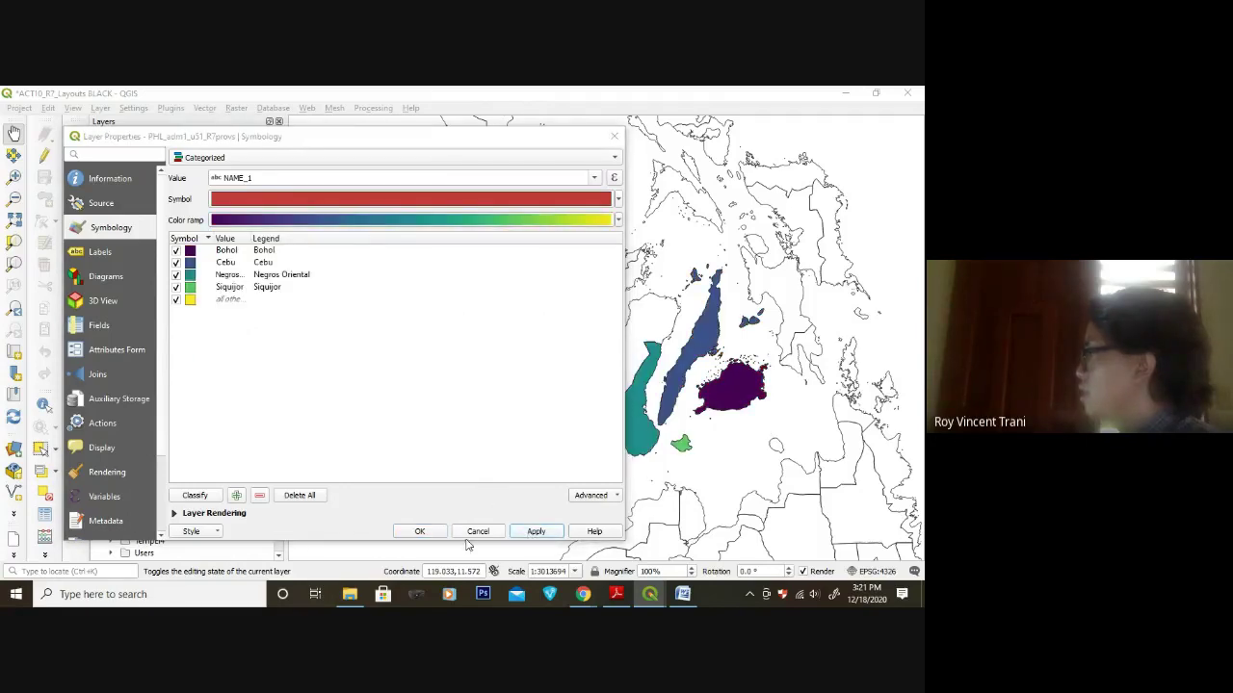
pyautogui.click(428, 531)
pyautogui.scroll(2, 632, 412)
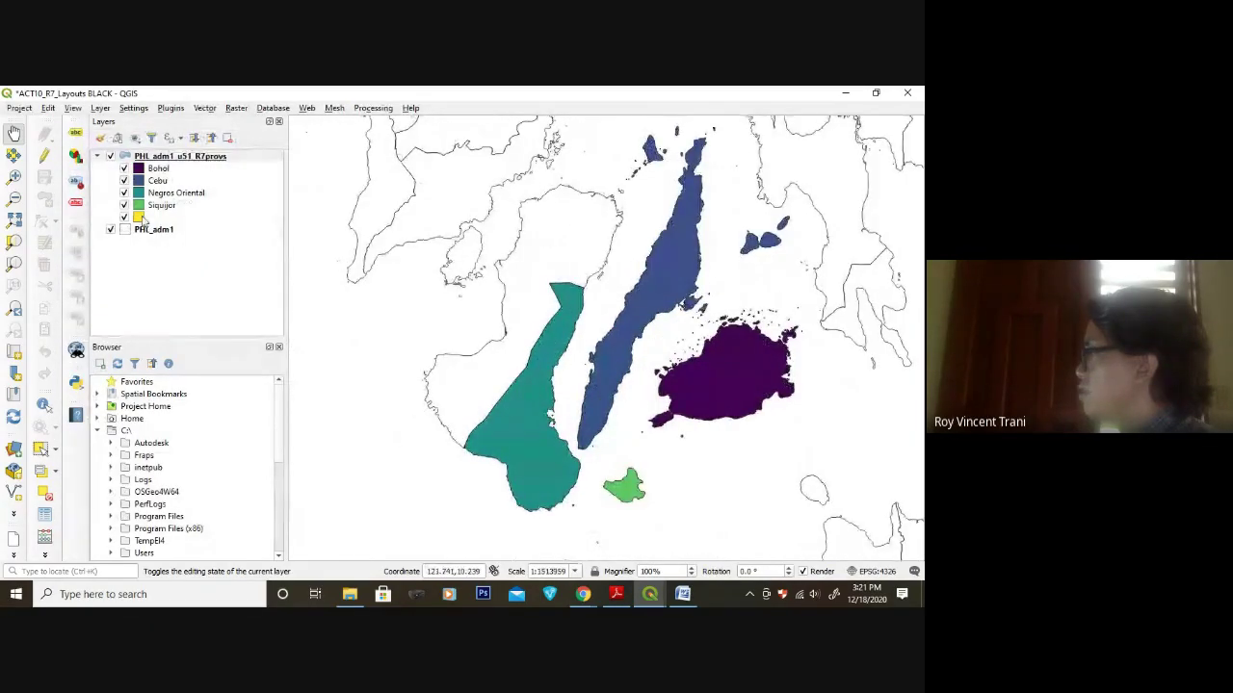
# - Try to turn off the "all other values" category of the PHL_adm1_u51_R7provs layer in its symbology settings
pyautogui.rightClick(141, 218)
pyautogui.click(123, 253)
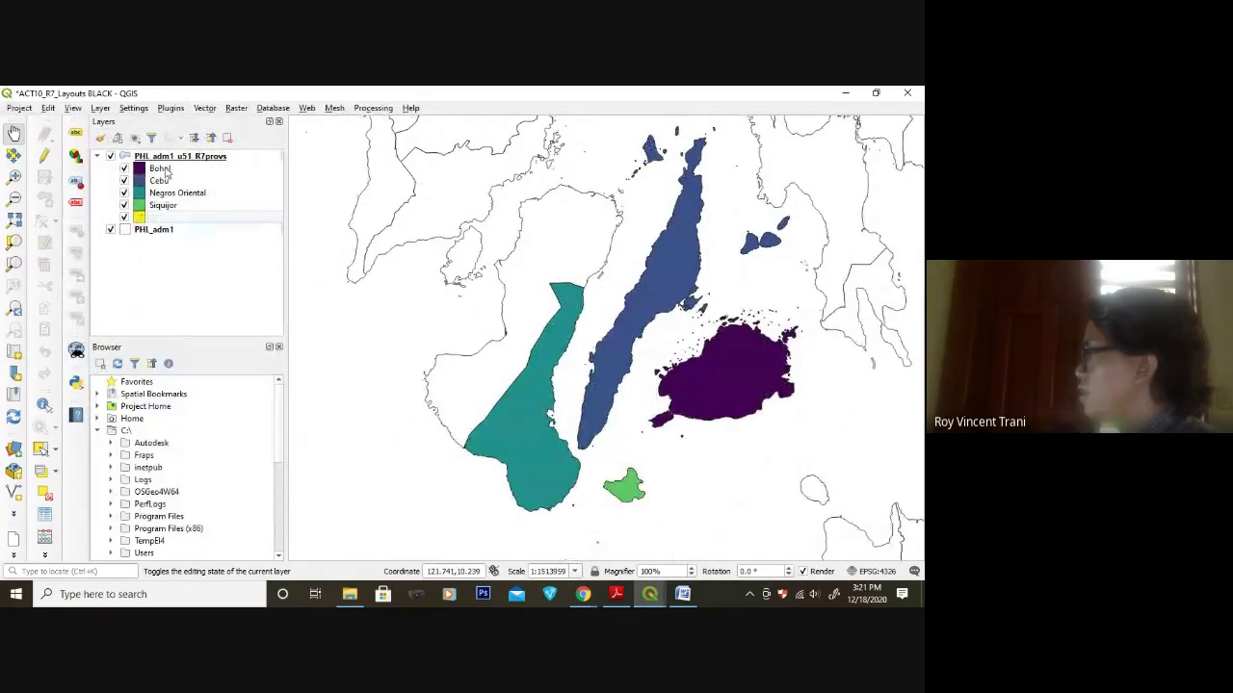
pyautogui.rightClick(167, 160)
pyautogui.click(206, 421)
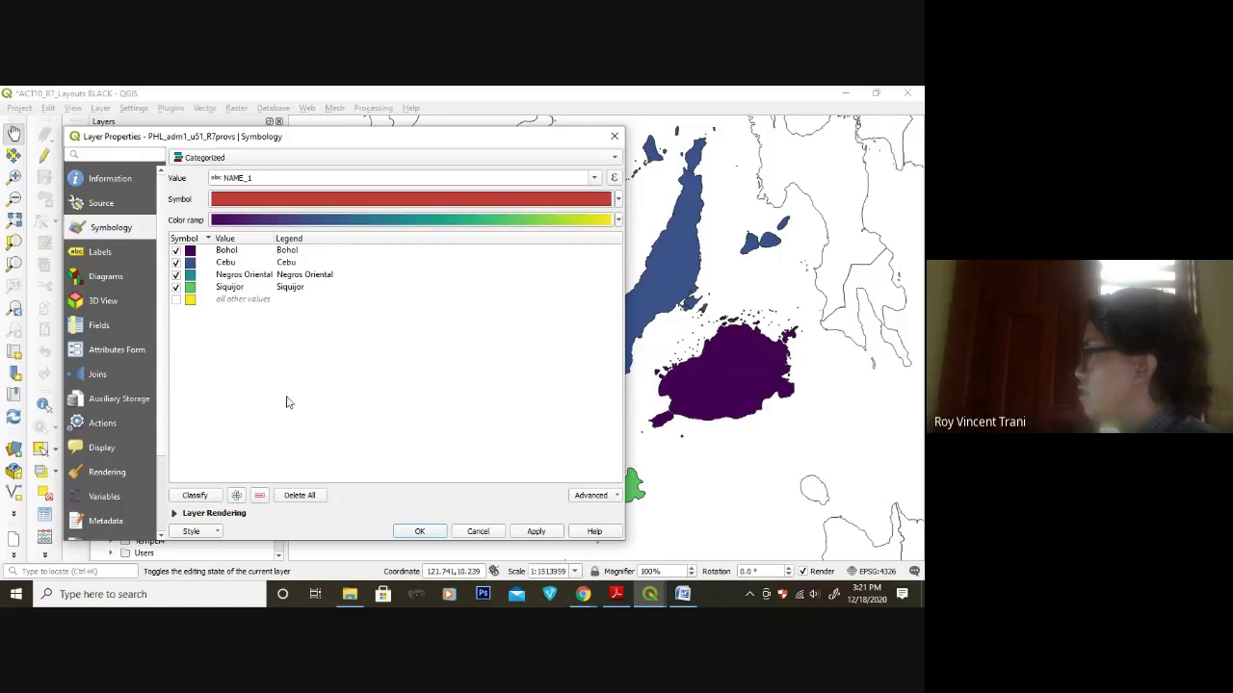
pyautogui.click(218, 302)
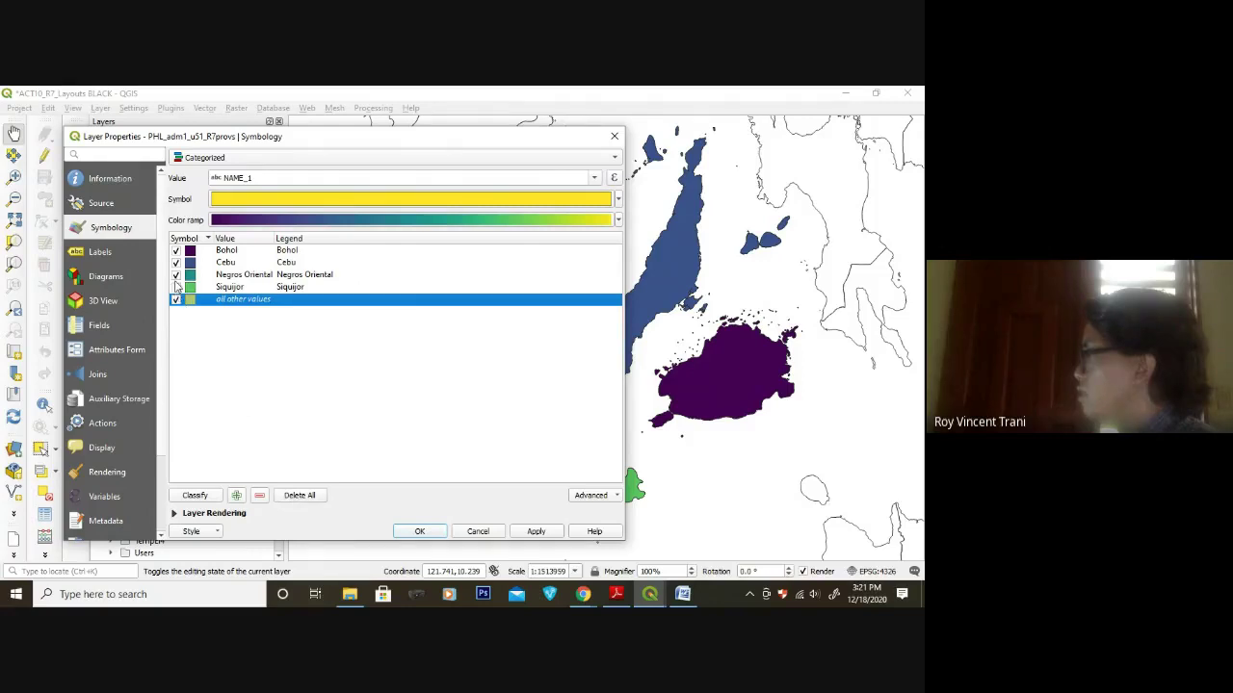
pyautogui.rightClick(225, 301)
pyautogui.click(211, 320)
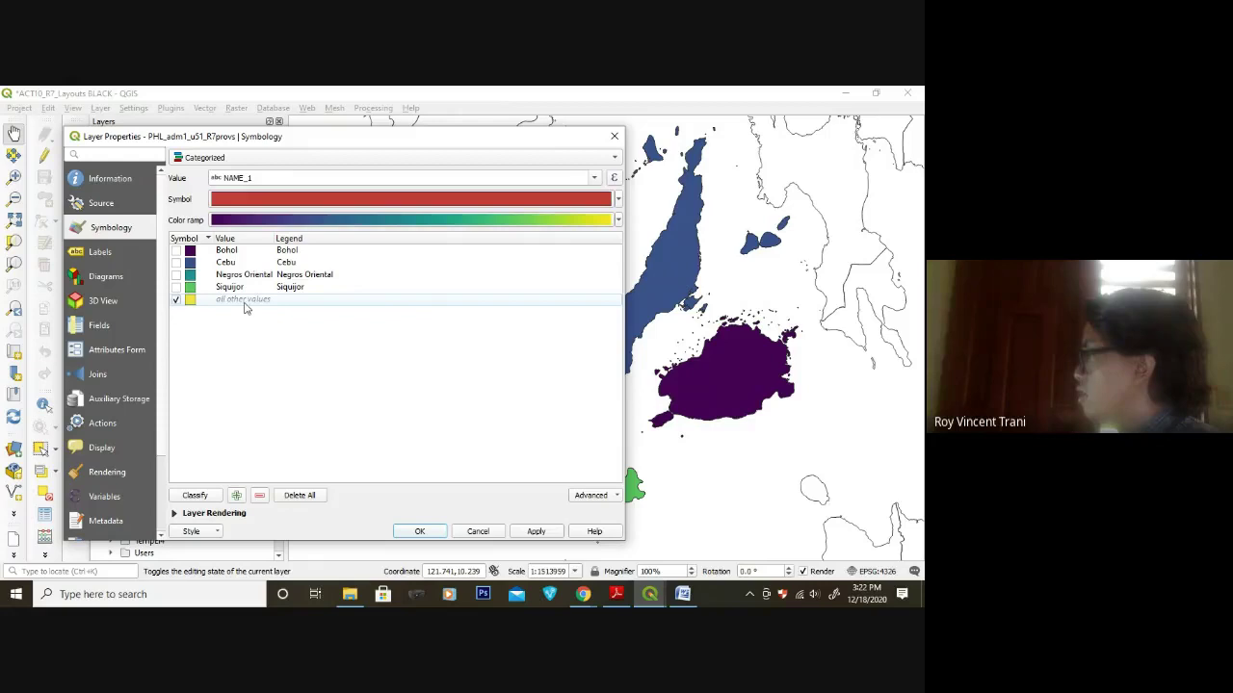
pyautogui.click(244, 301)
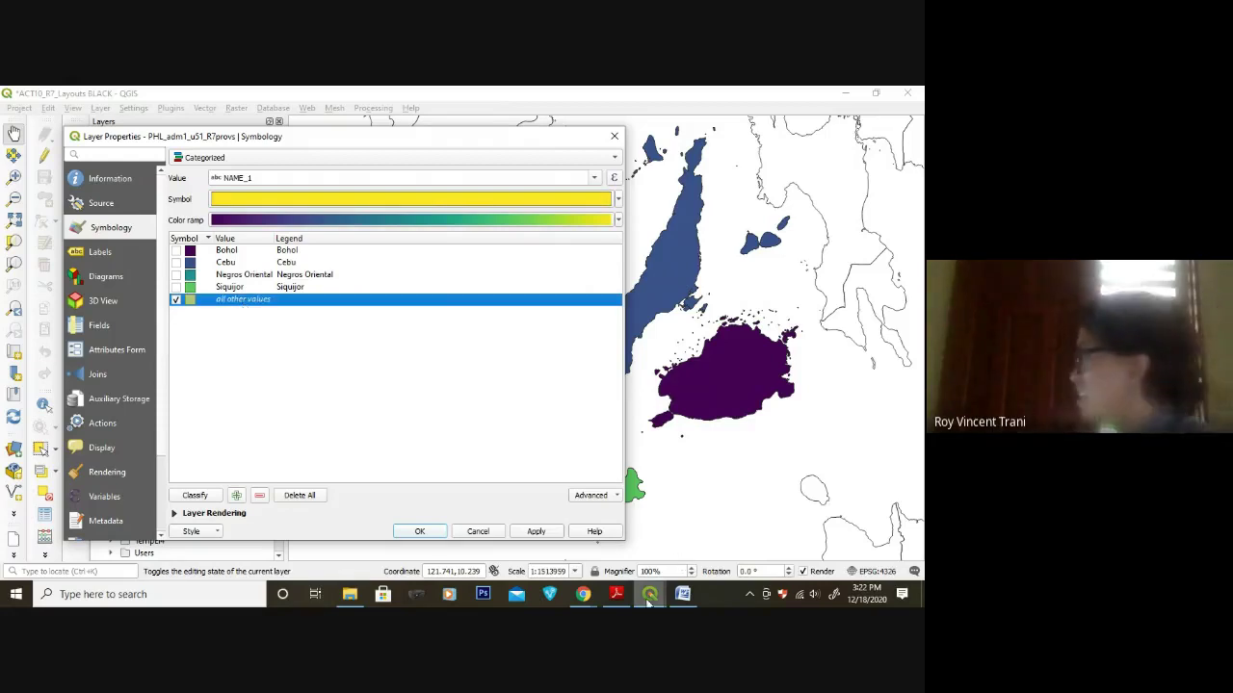
pyautogui.click(420, 530)
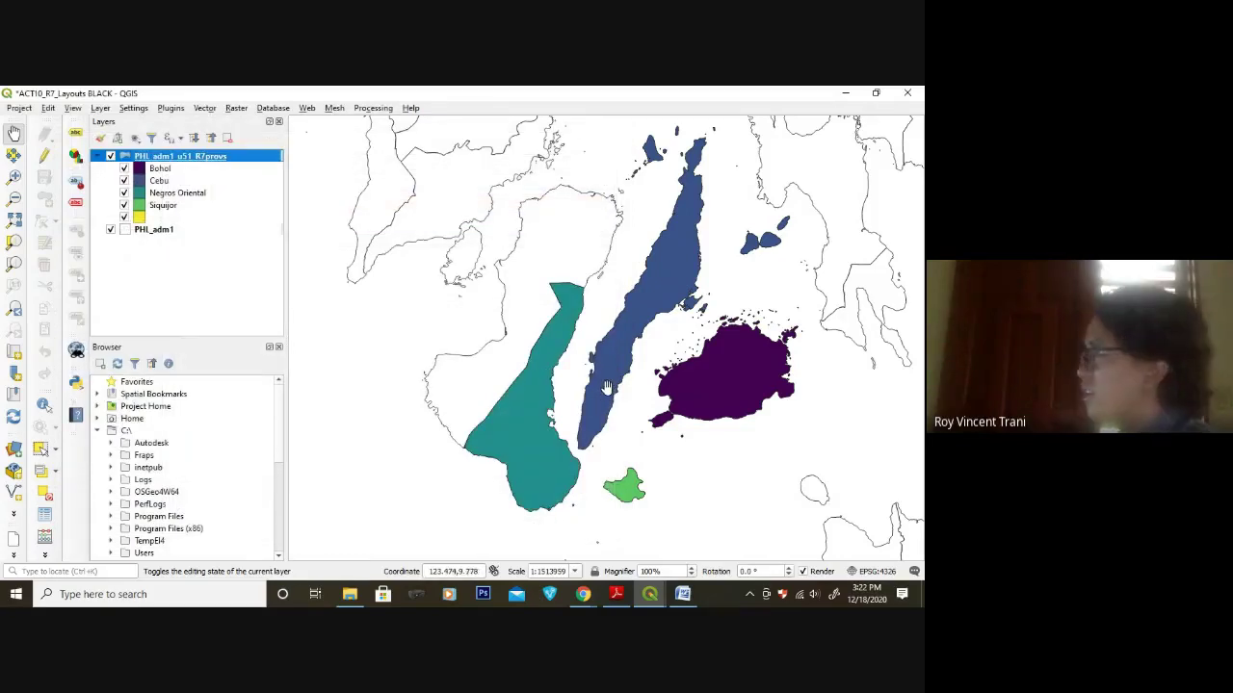
# - Close the ACT10_R7_Layouts BLACK project without saving its changes and return to the ACT03_R7_Provs project
pyautogui.scroll(-1, 610, 387)
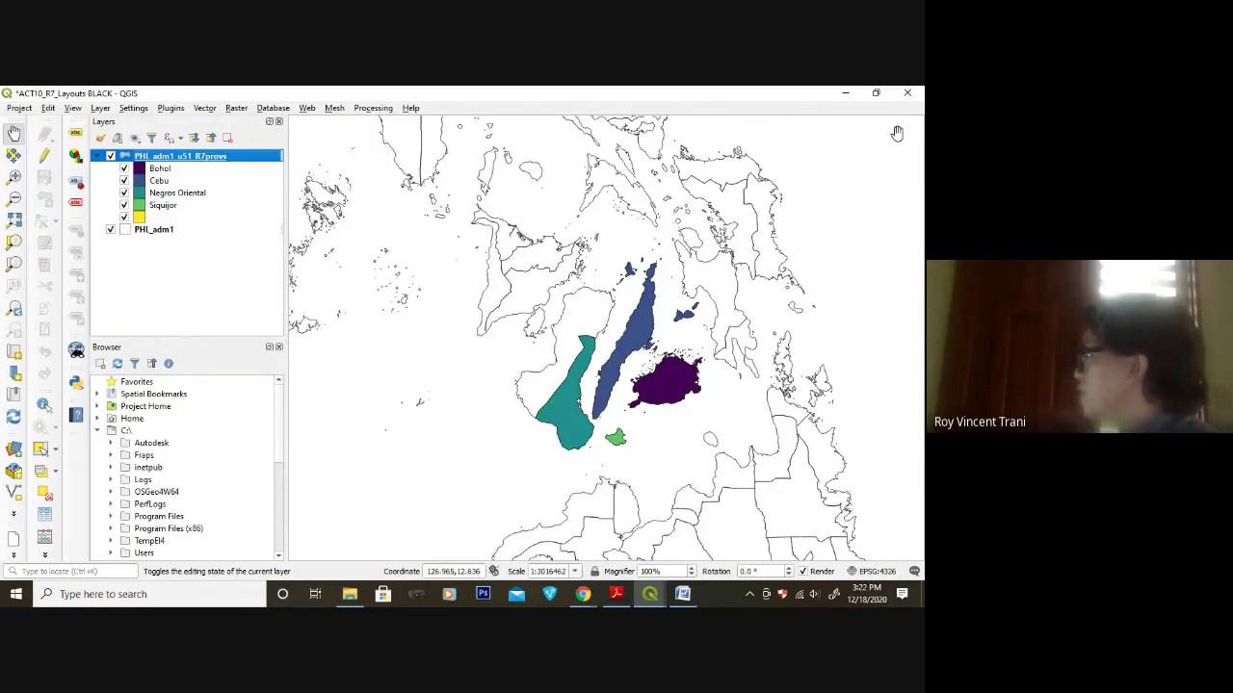
pyautogui.click(905, 94)
pyautogui.click(468, 355)
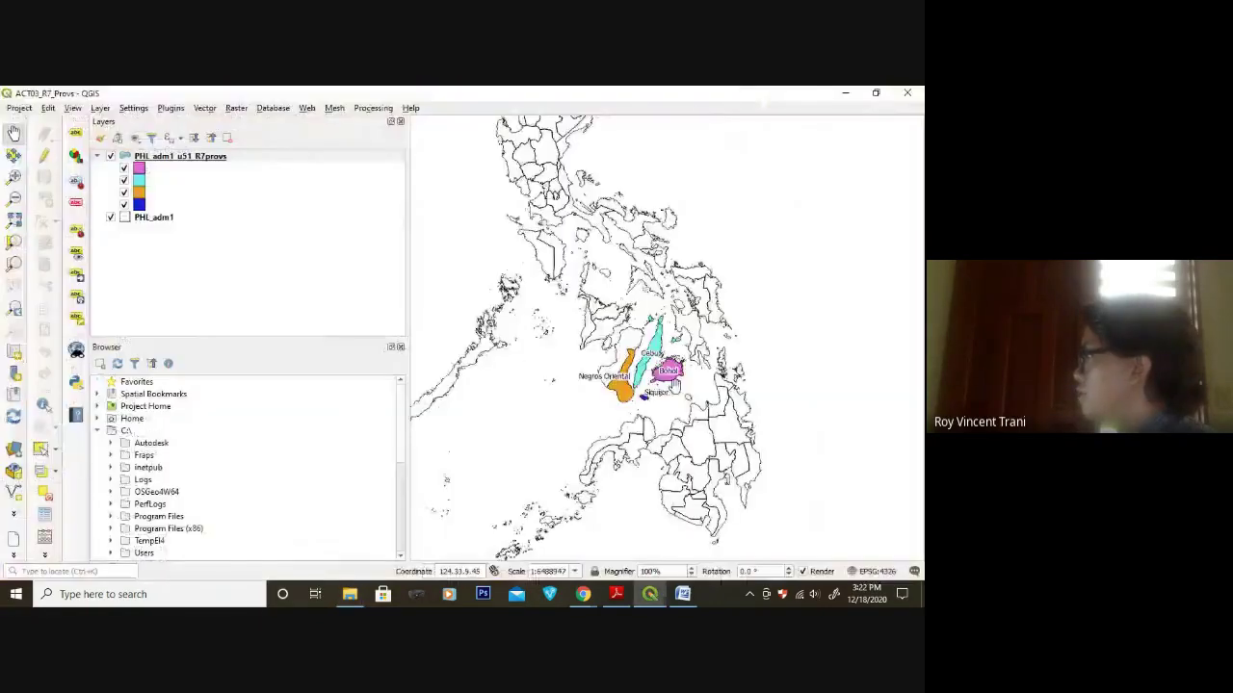
pyautogui.scroll(1, 647, 374)
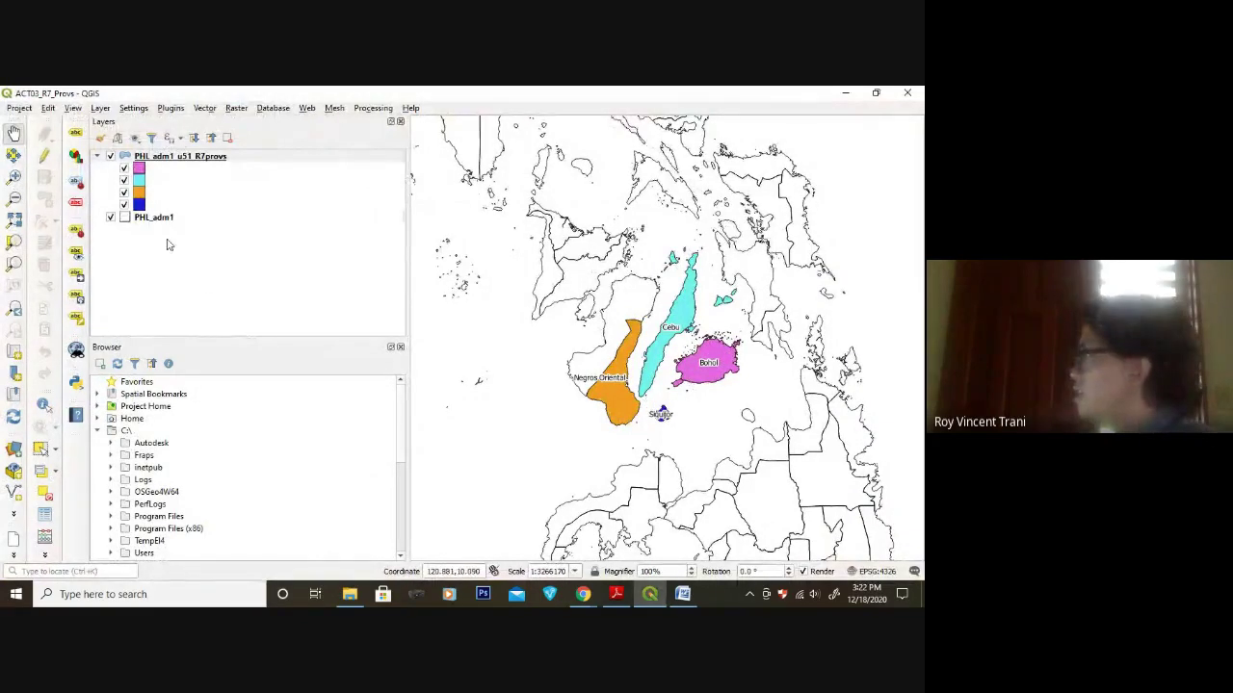
# - Save a copy of the ACT03_R7_Provs project as ACT10_R7_Layouts DEMO in the PROJECT folder
pyautogui.click(21, 108)
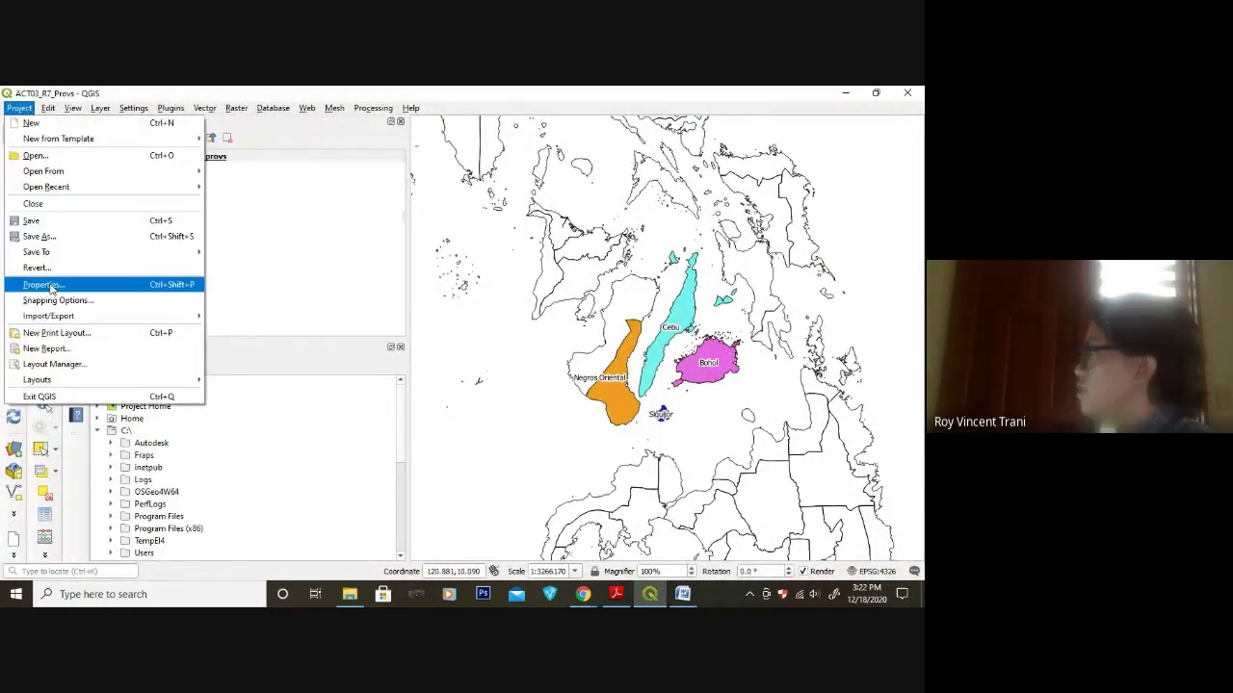
pyautogui.click(38, 236)
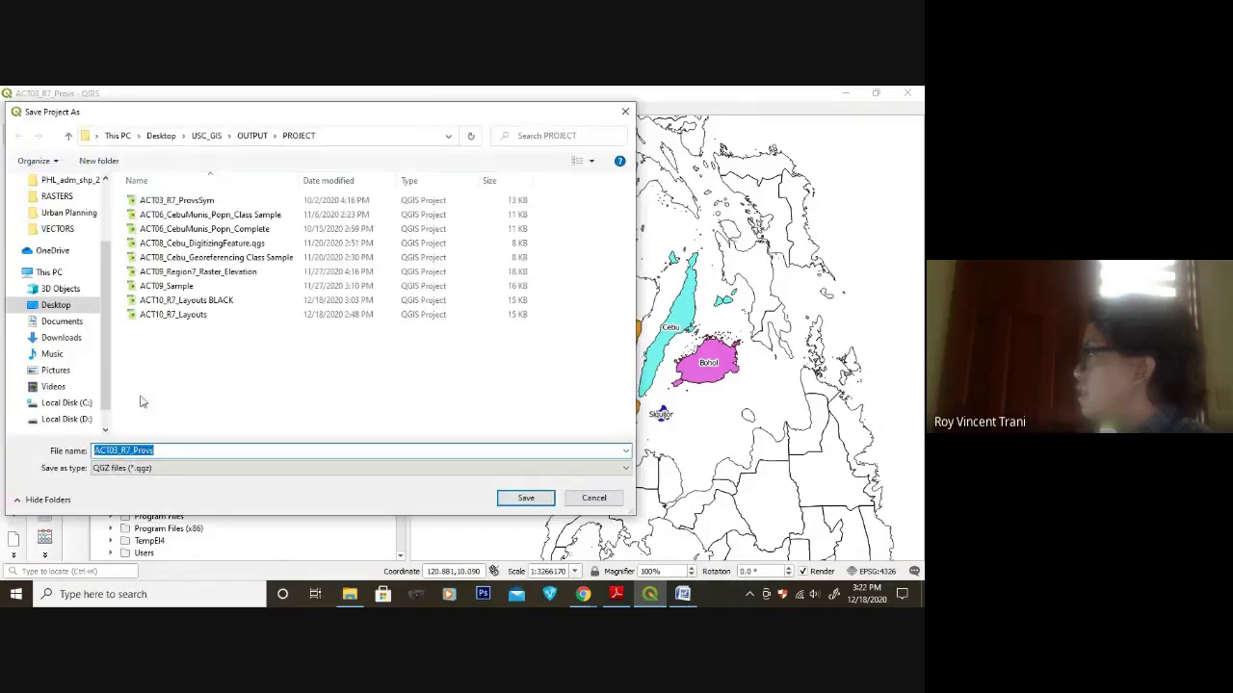
pyautogui.click(173, 314)
pyautogui.doubleClick(197, 450)
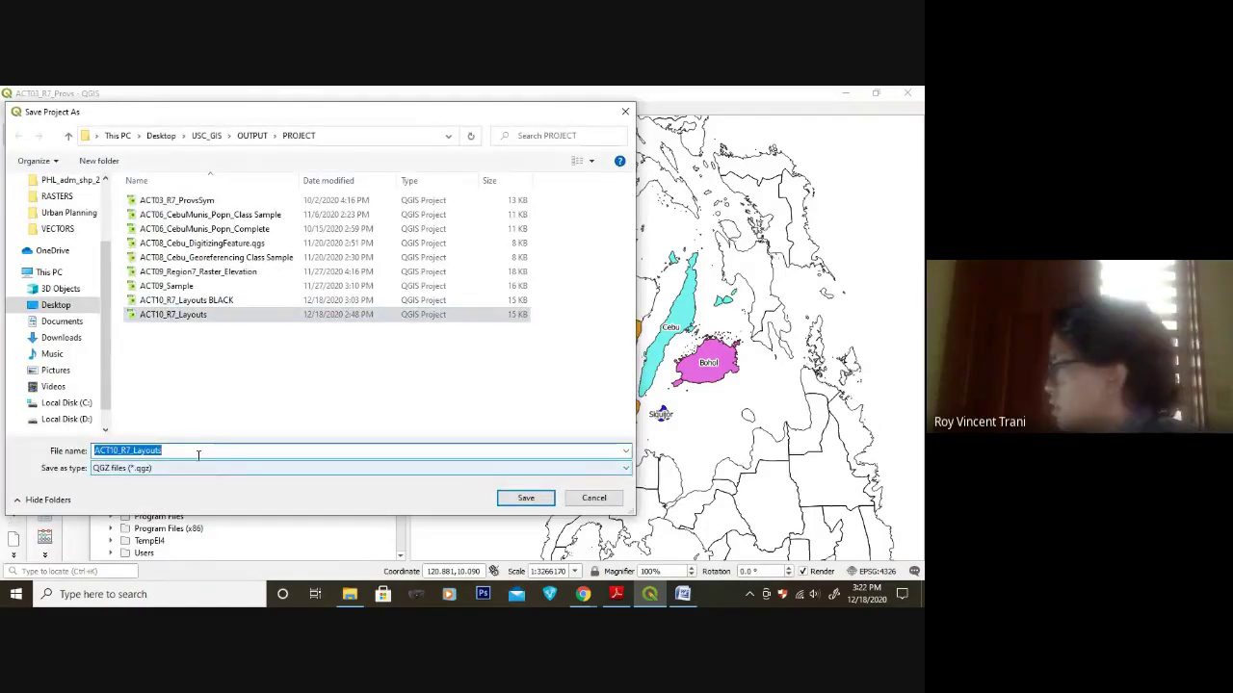
pyautogui.click(198, 453)
pyautogui.write('DEMO')
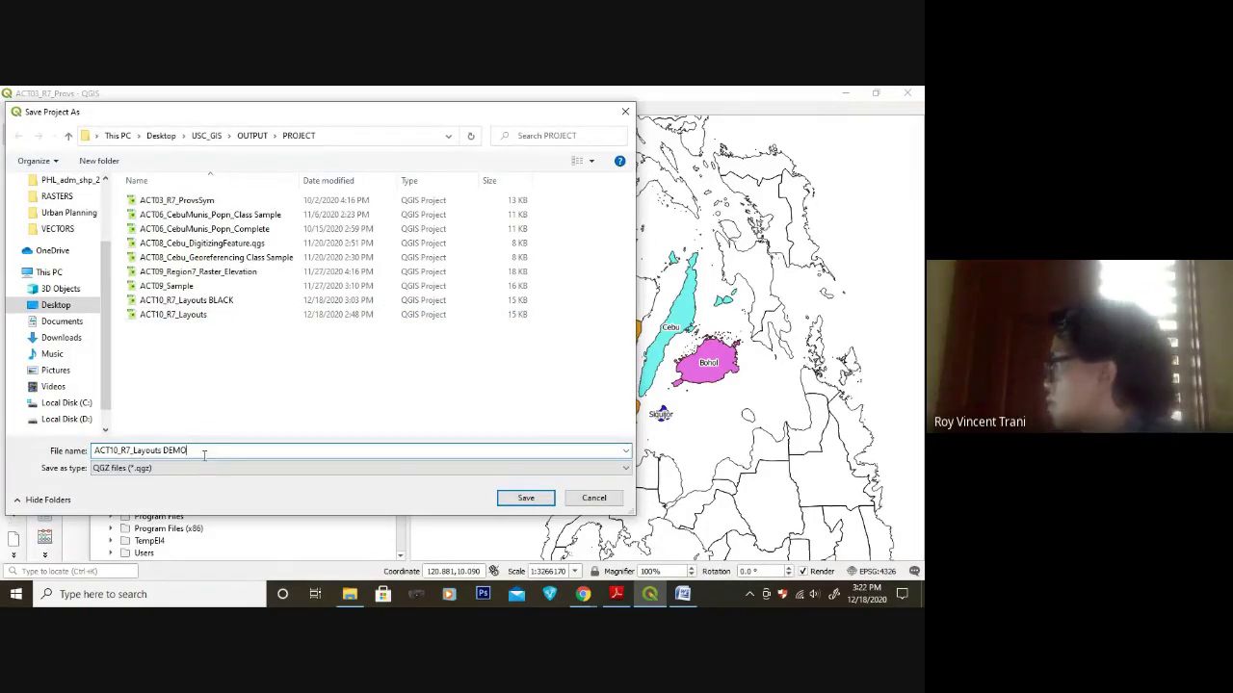
pyautogui.press('Return')
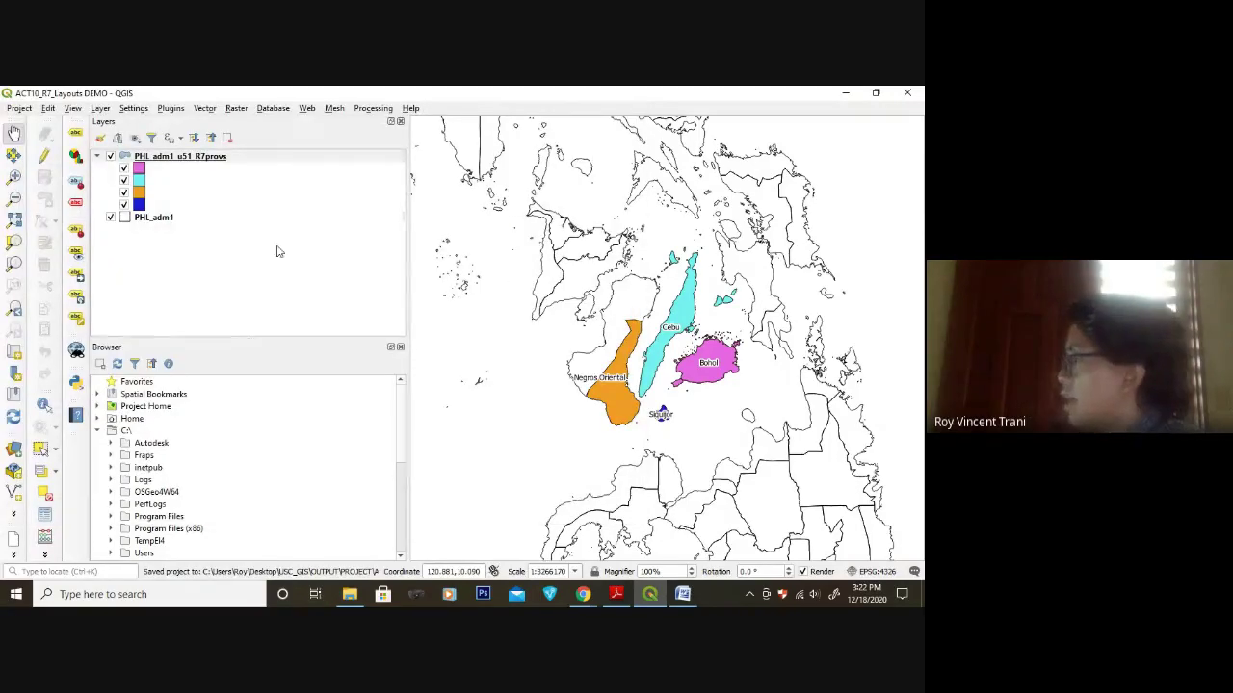
# - Create a new print layout titled Region 7 Class Demo
pyautogui.click(19, 107)
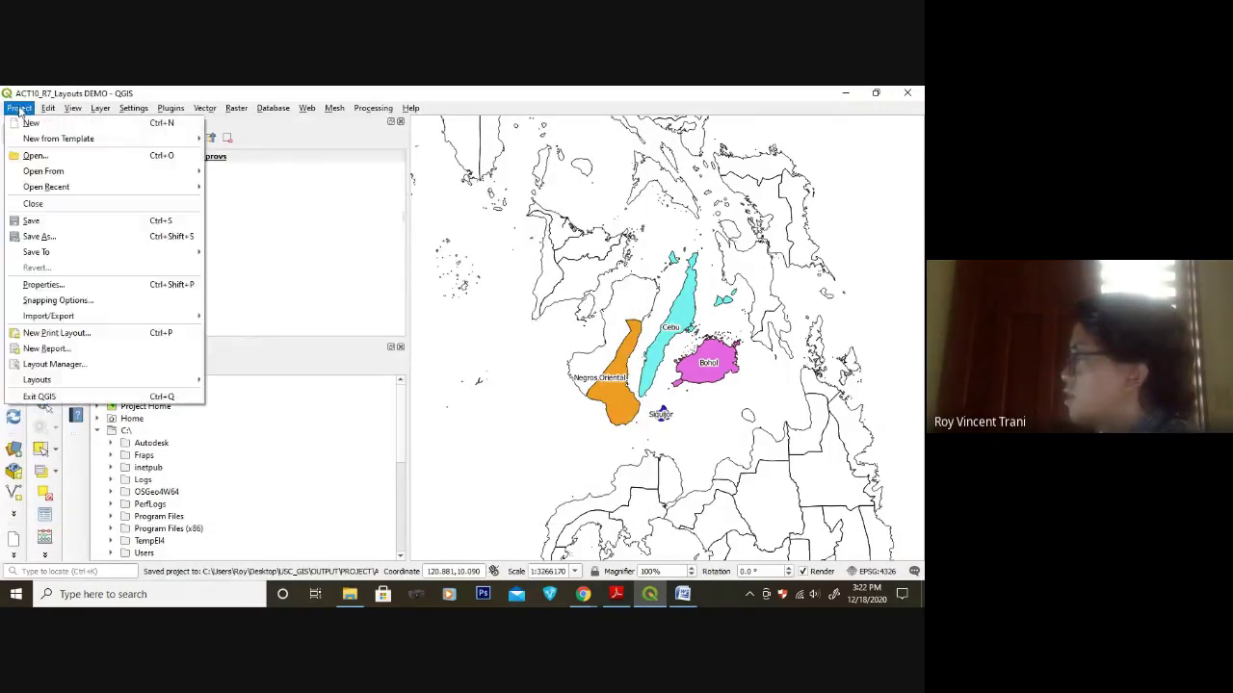
pyautogui.click(46, 335)
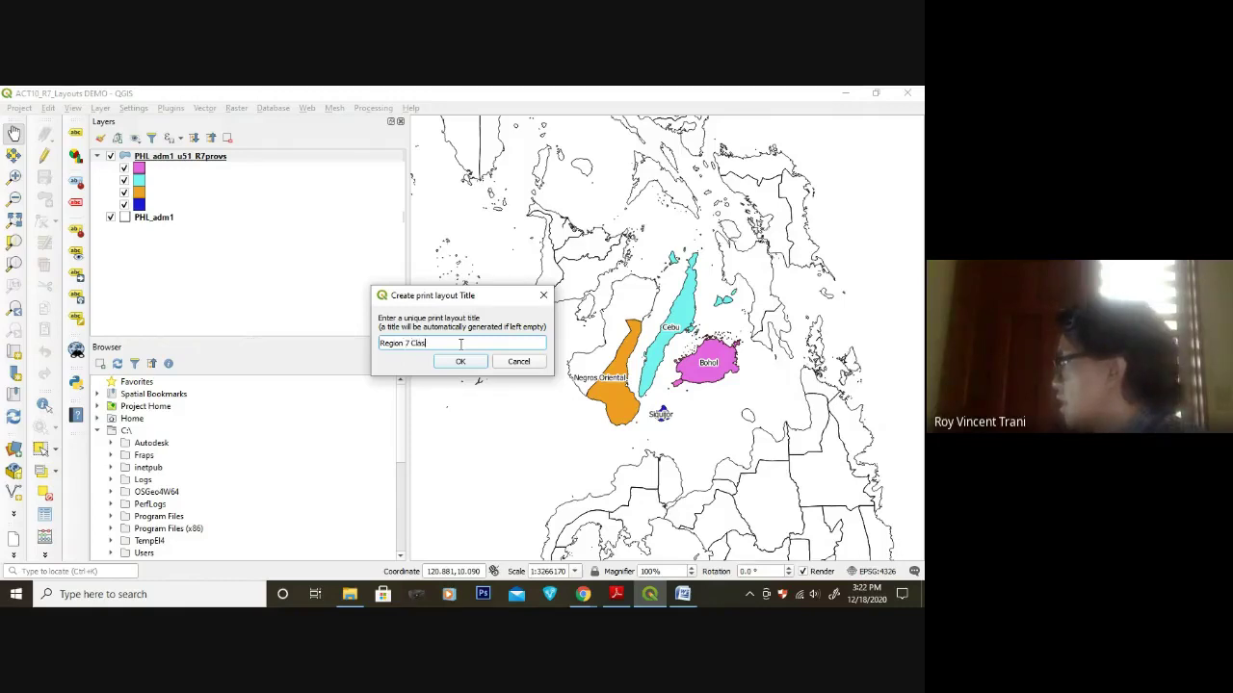
pyautogui.click(460, 361)
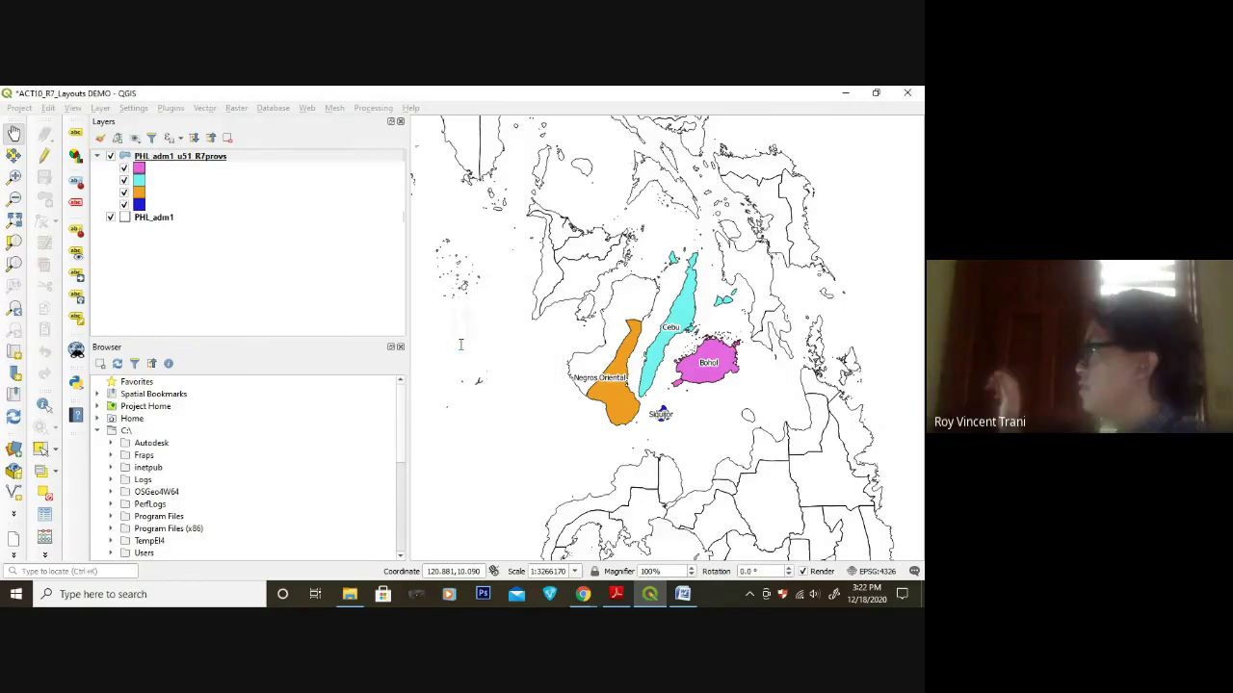
# - Set the layout page to Letter size in Portrait orientation
pyautogui.rightClick(382, 356)
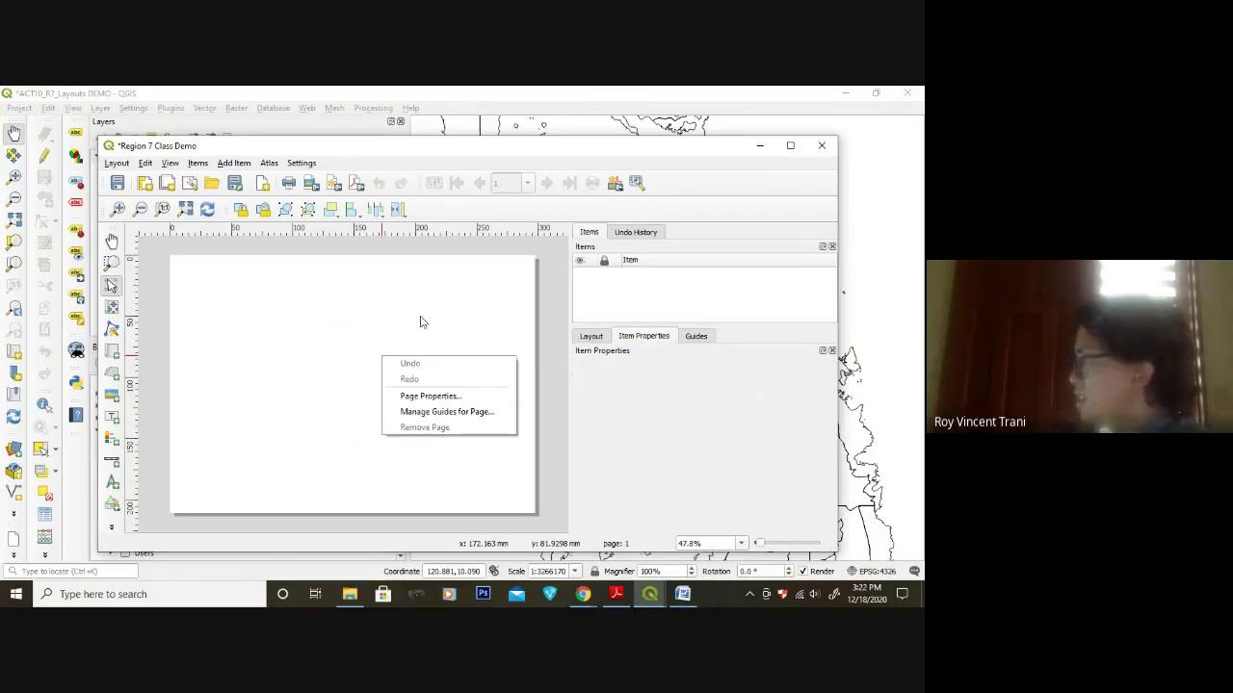
pyautogui.click(409, 320)
pyautogui.rightClick(408, 313)
pyautogui.click(452, 355)
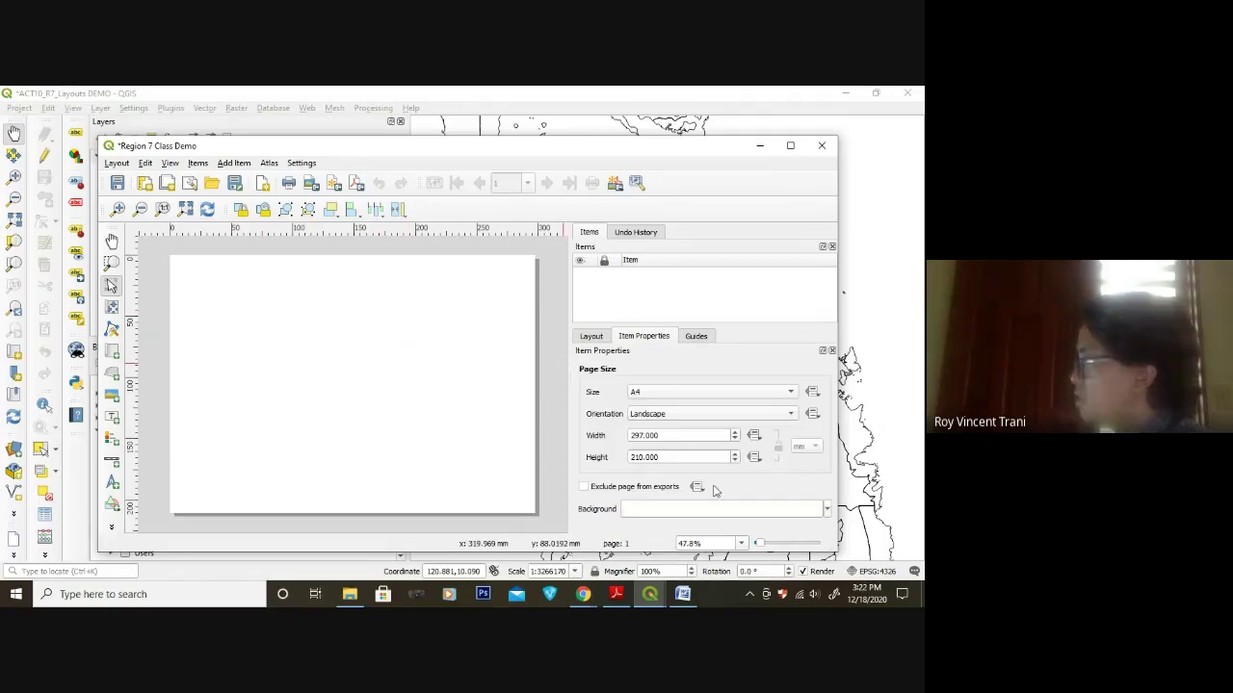
pyautogui.click(715, 392)
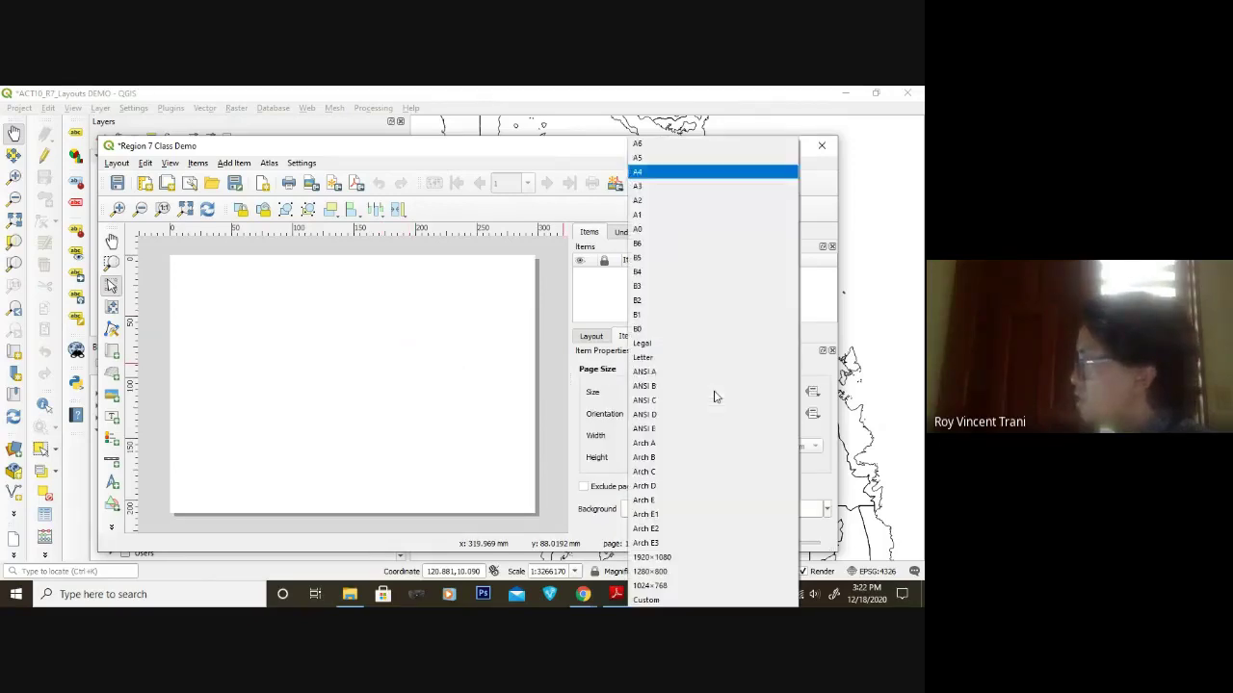
pyautogui.click(655, 358)
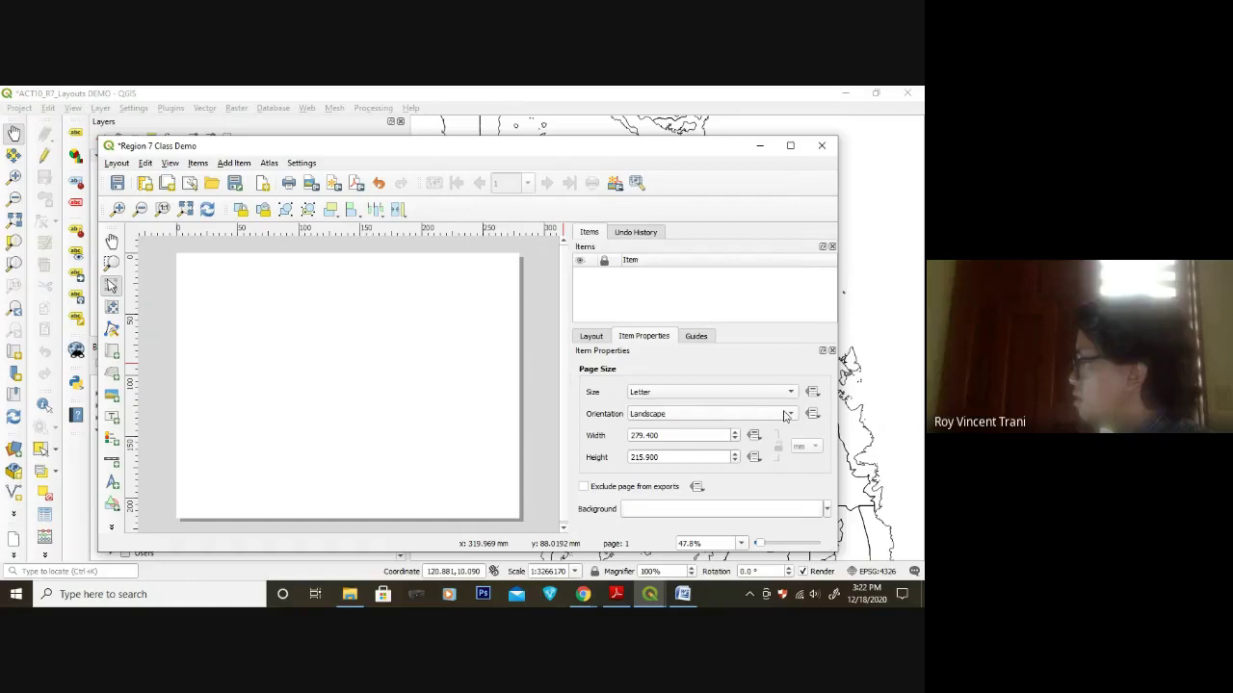
pyautogui.click(785, 416)
pyautogui.click(744, 399)
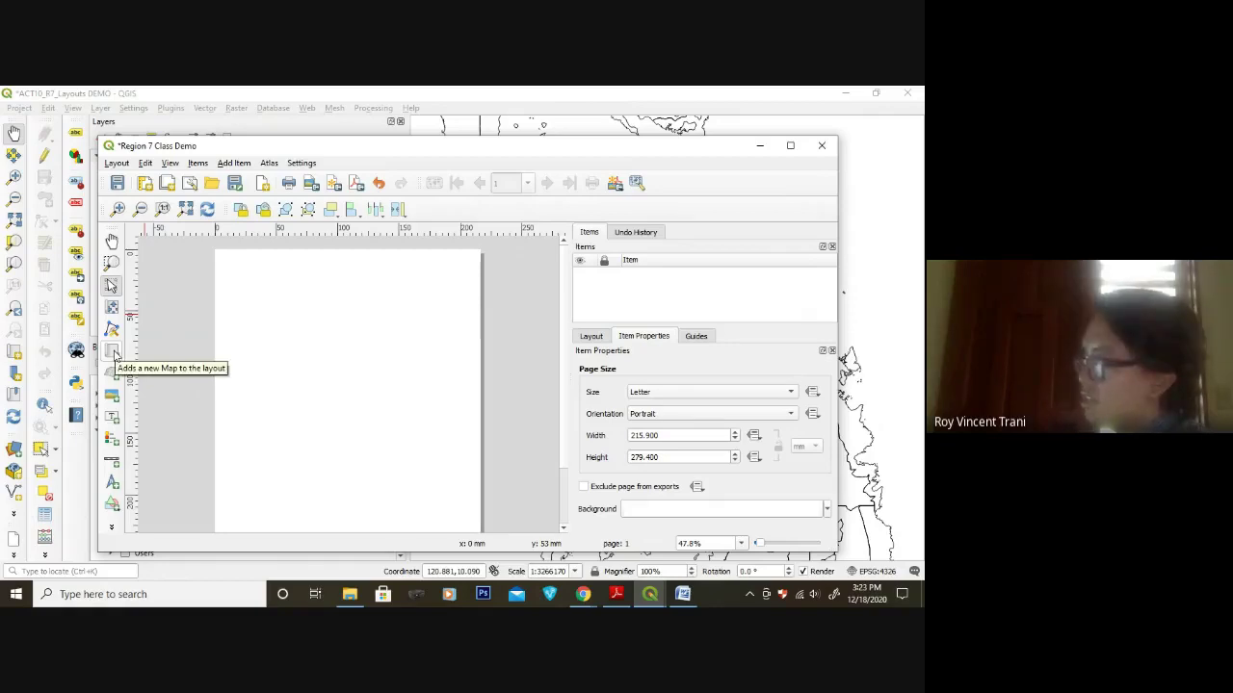
# - Add a map to the layout that covers nearly the whole page, leaving a narrow margin on all sides
pyautogui.click(114, 354)
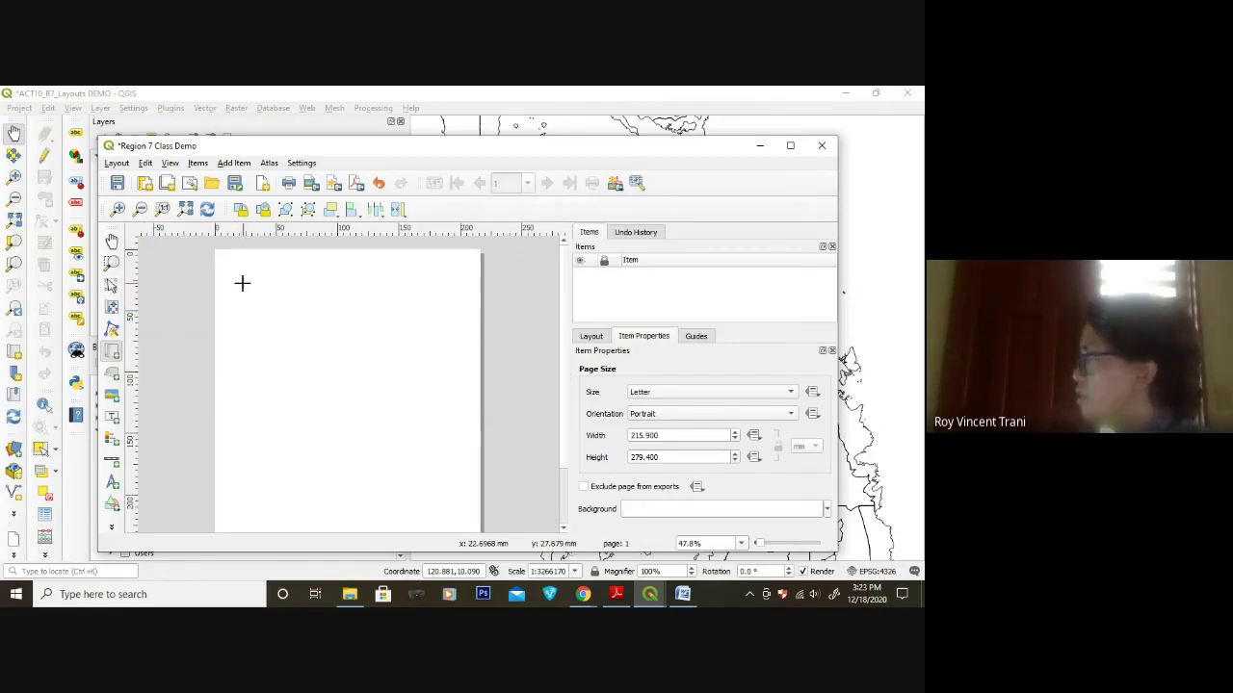
pyautogui.scroll(-2, 288, 336)
pyautogui.scroll(1, 315, 332)
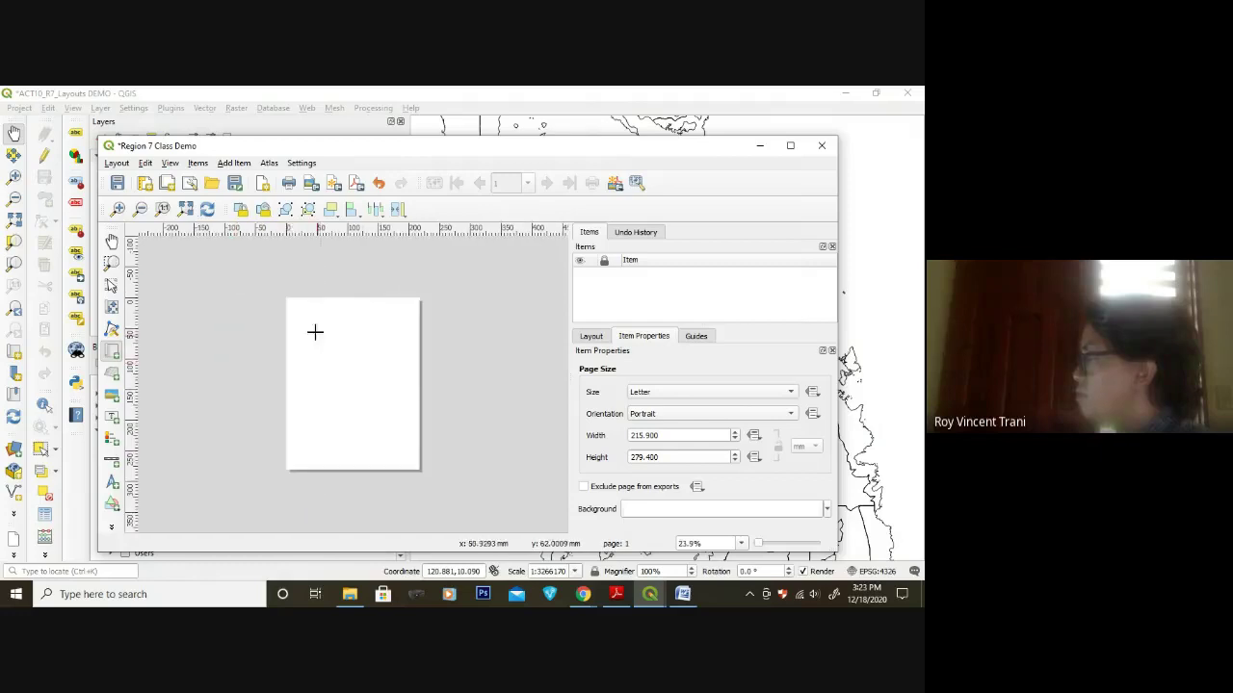
pyautogui.moveTo(295, 305); pyautogui.dragTo(413, 465)
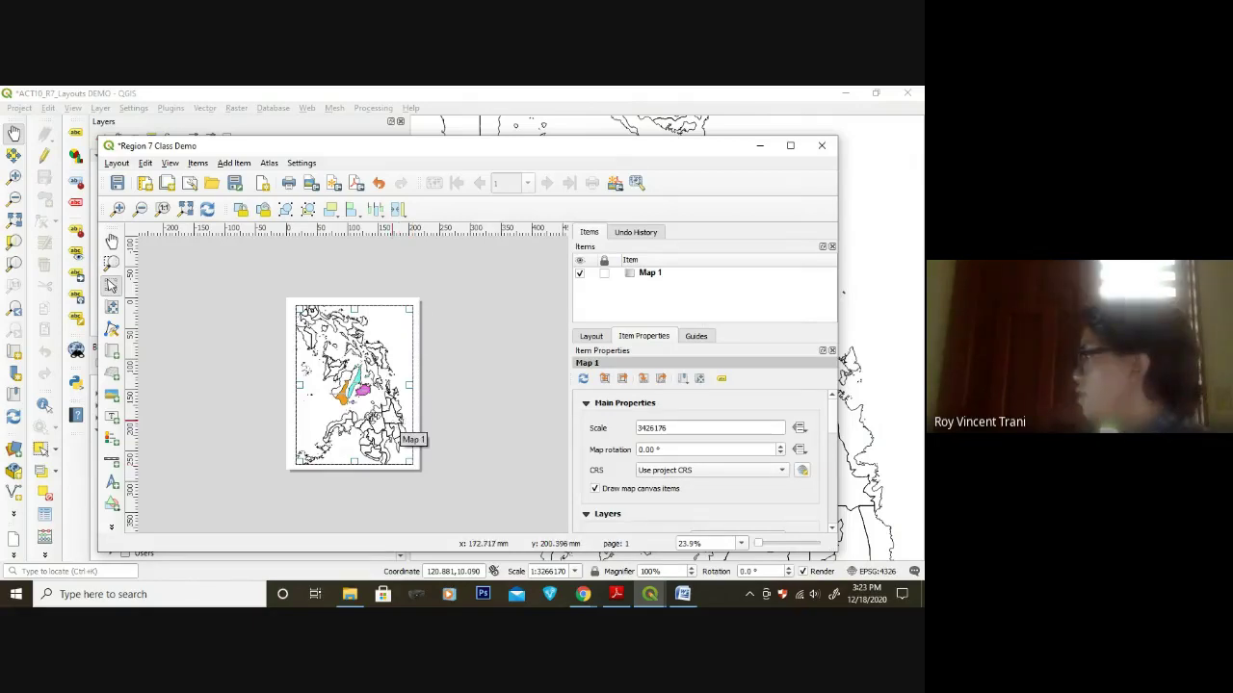
pyautogui.scroll(1, 360, 396)
pyautogui.scroll(-1, 310, 391)
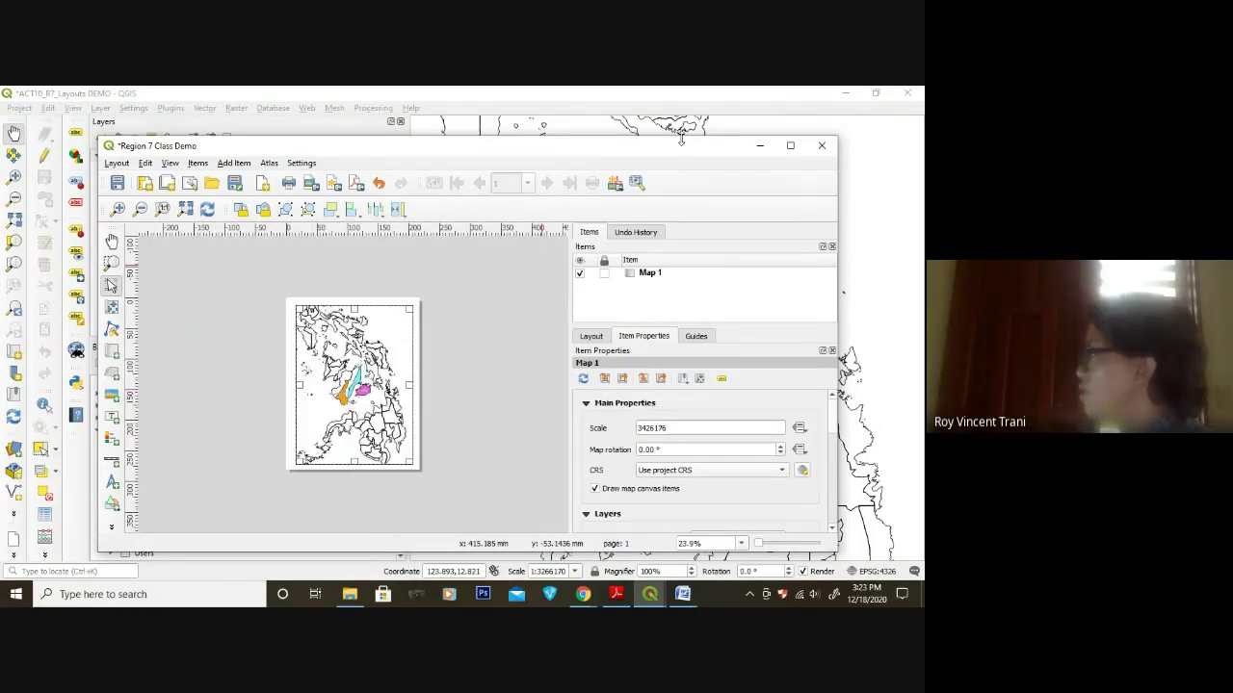
# - Switch between the project window and the Region 7 Class Demo layout window, leaving the layout in front of the project
pyautogui.moveTo(680, 146); pyautogui.dragTo(698, 199)
pyautogui.click(653, 592)
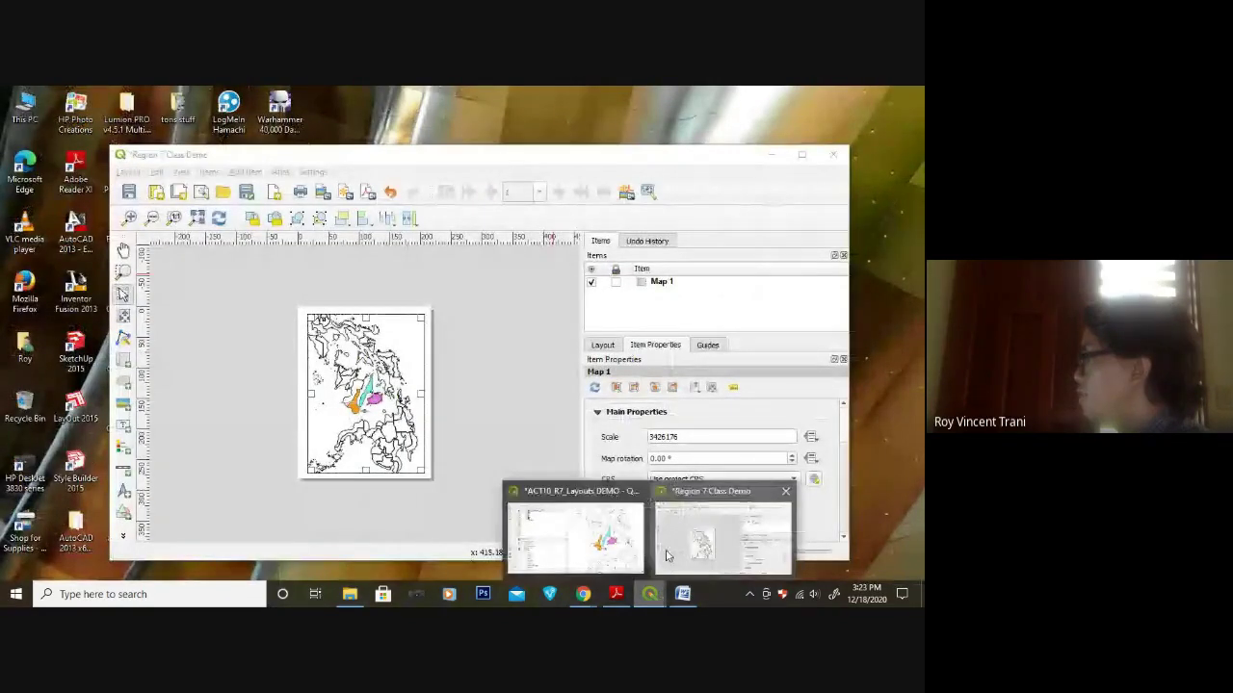
pyautogui.click(619, 542)
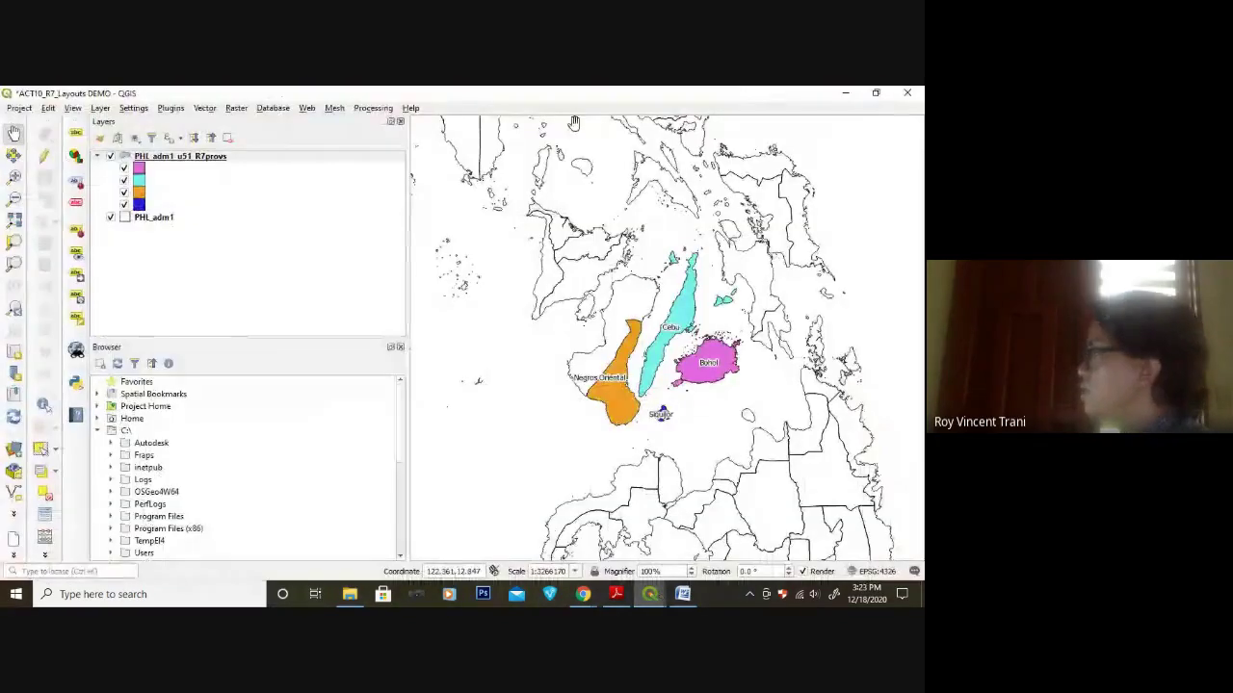
pyautogui.click(845, 94)
pyautogui.moveTo(453, 146); pyautogui.dragTo(496, 154)
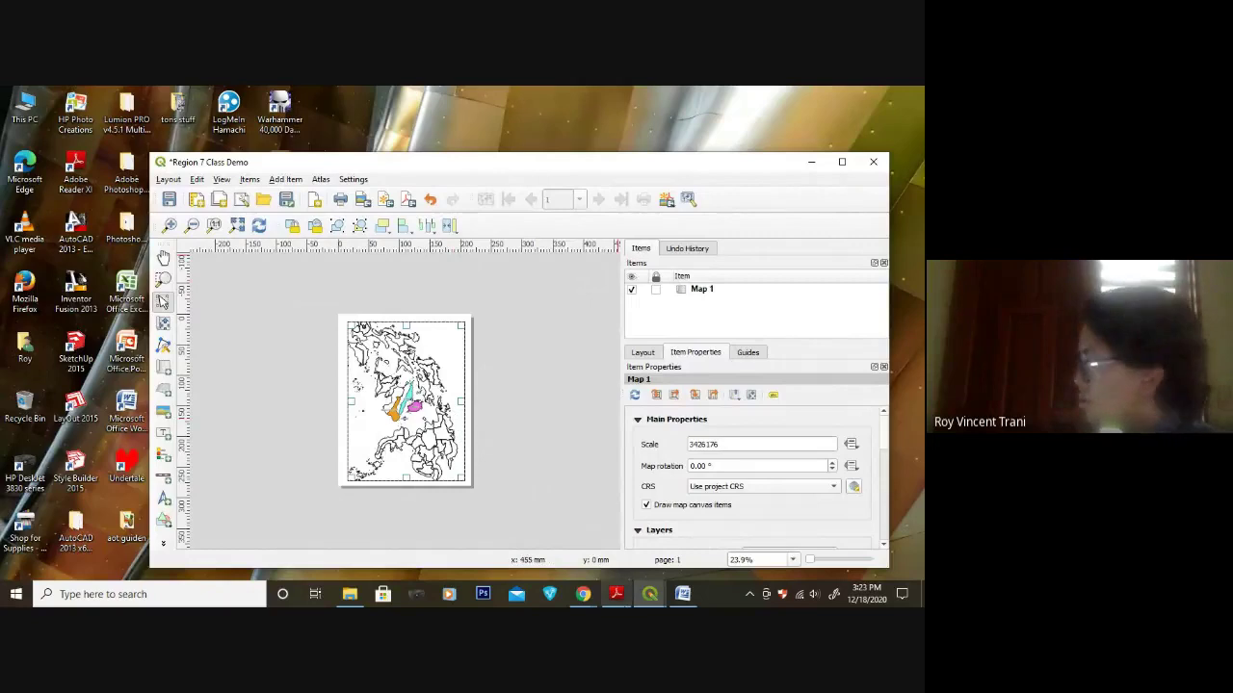
pyautogui.moveTo(650, 594)
pyautogui.click(611, 545)
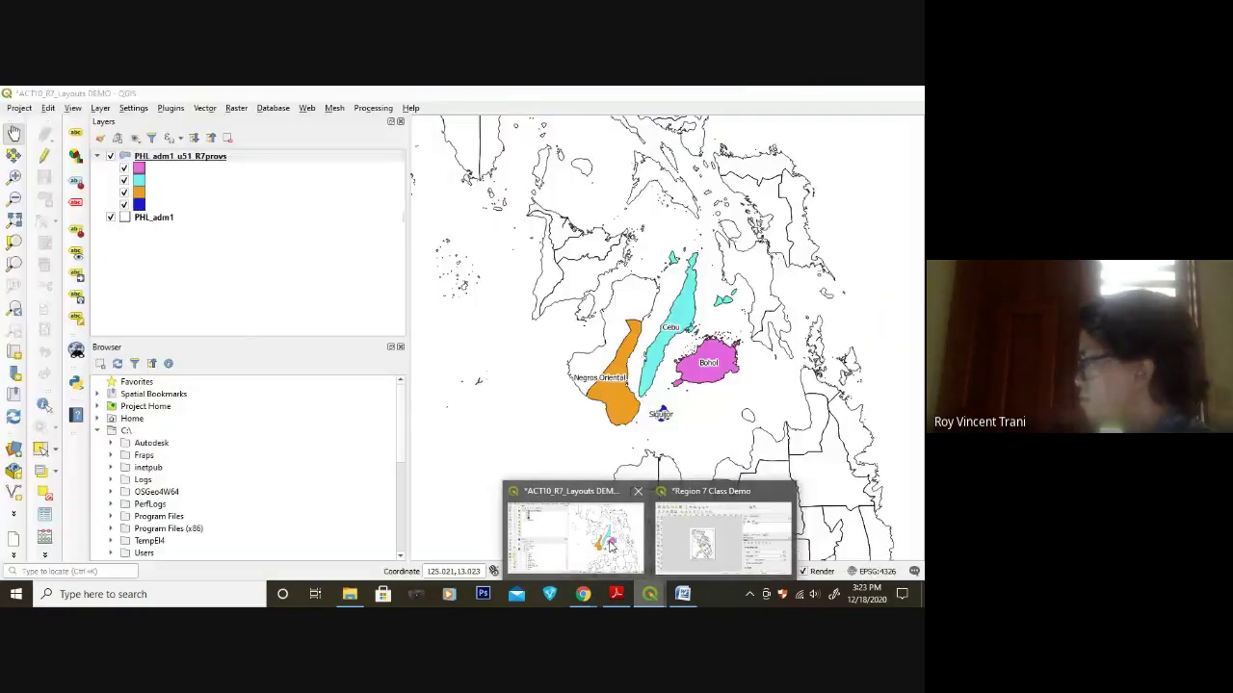
pyautogui.click(722, 535)
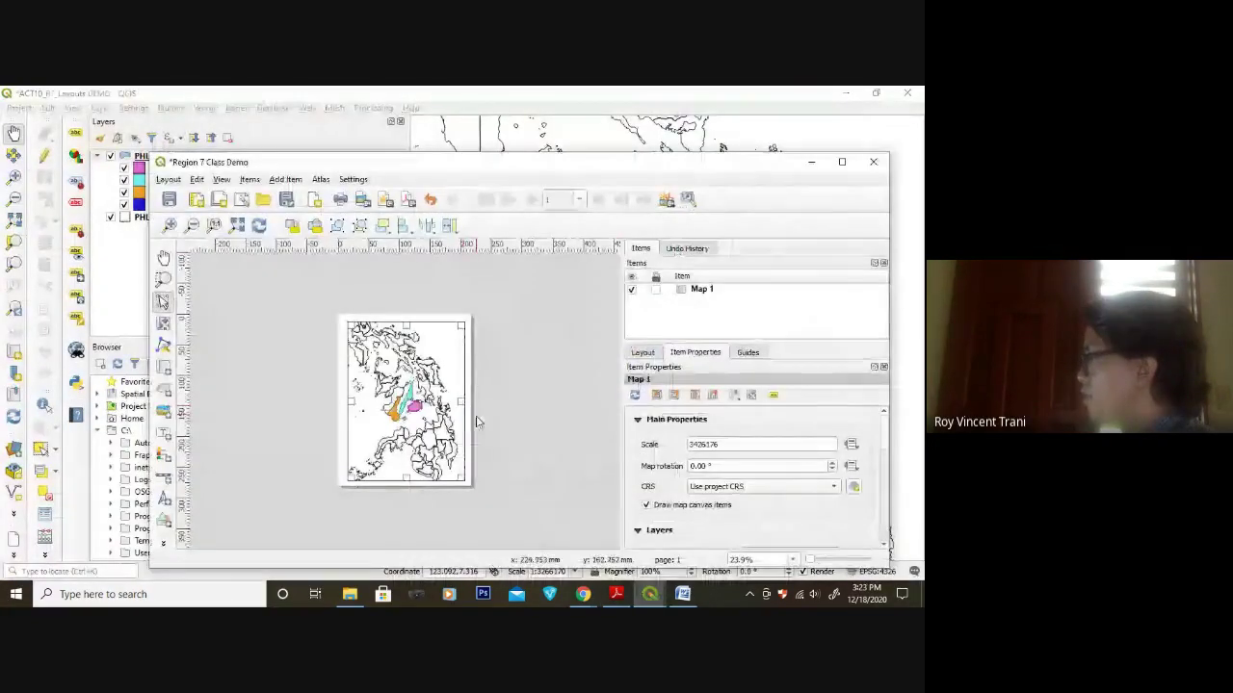
pyautogui.moveTo(509, 170); pyautogui.dragTo(521, 123)
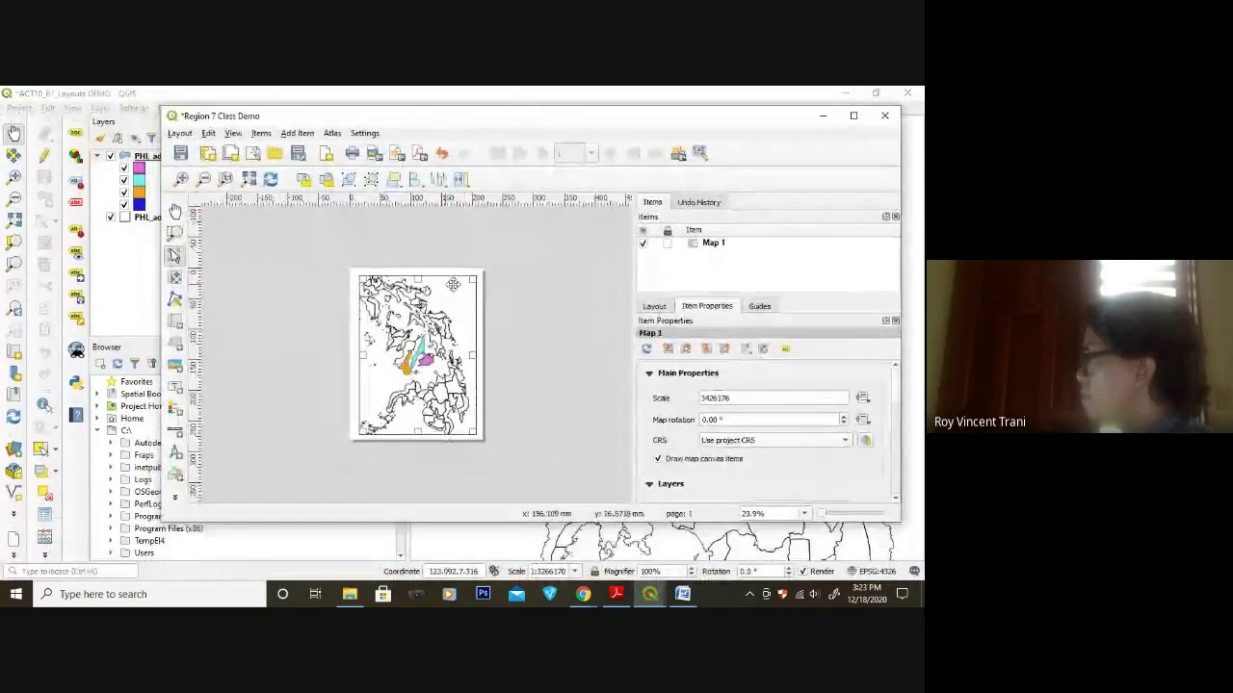
# - Nudge the map item on the page so that its margins are roughly even
pyautogui.click(543, 344)
pyautogui.click(405, 362)
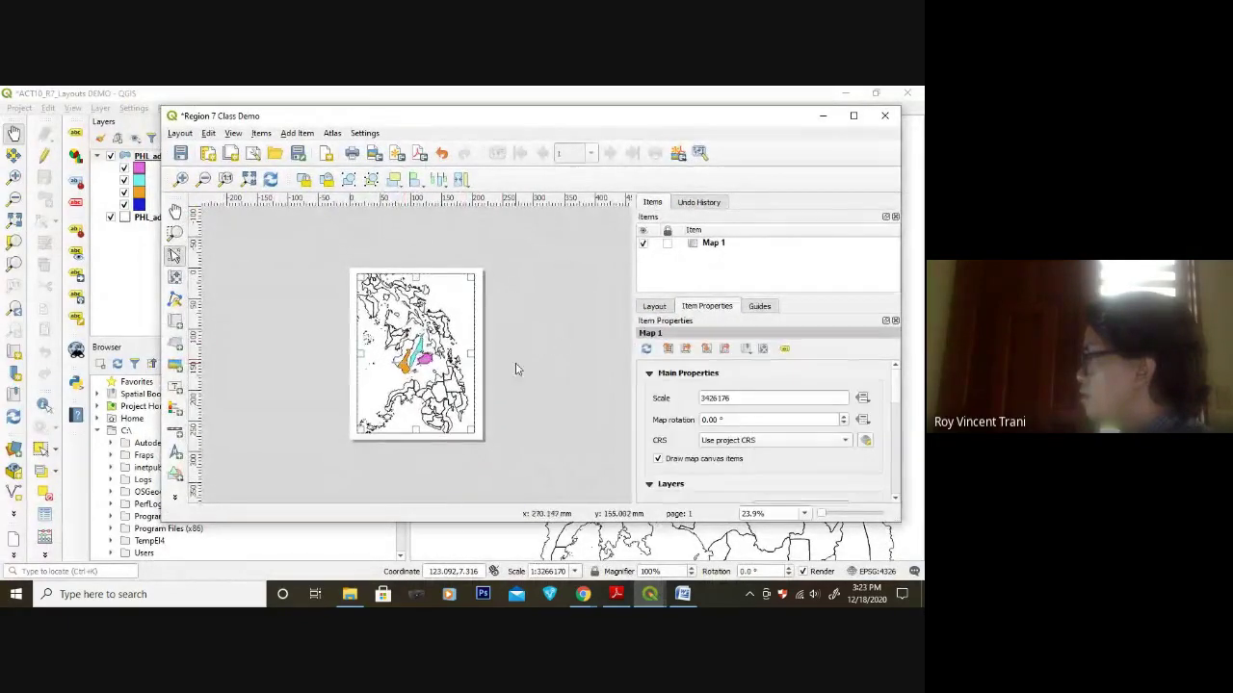
pyautogui.moveTo(415, 353); pyautogui.dragTo(418, 350)
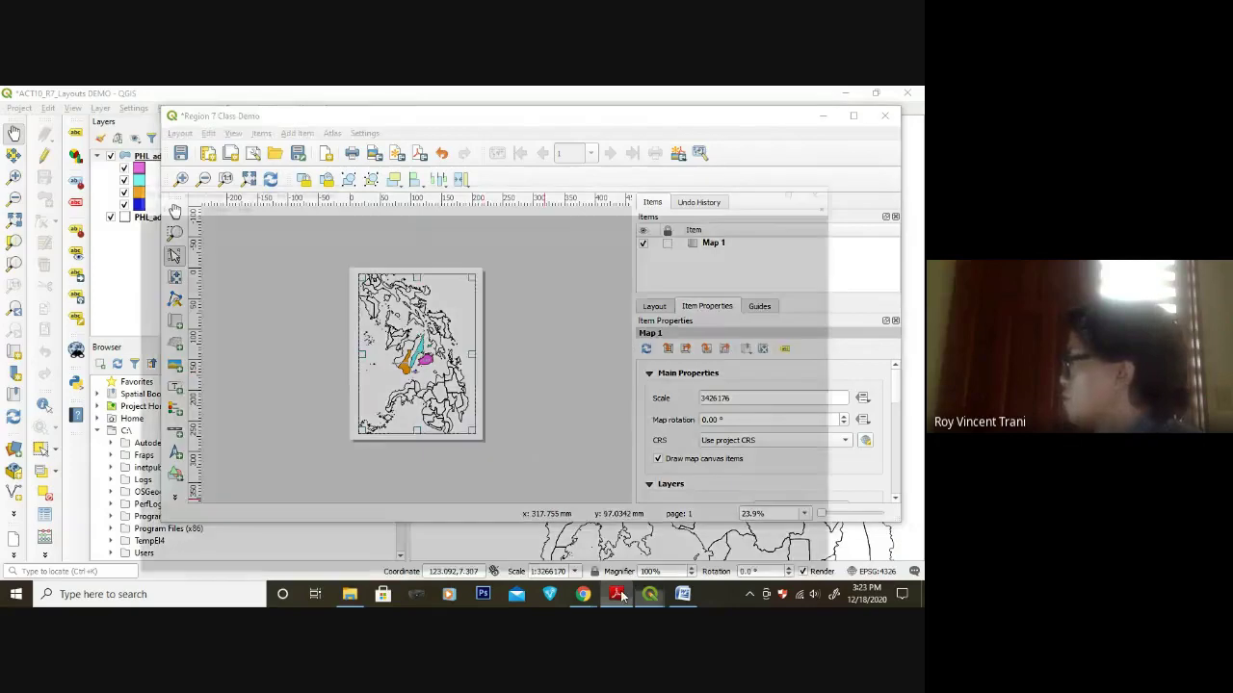
# - Read the page size, orientation and export settings instructions in the ACT10 handout in Adobe Reader, and return to the layout's item properties
pyautogui.click(617, 594)
pyautogui.scroll(-1, 366, 347)
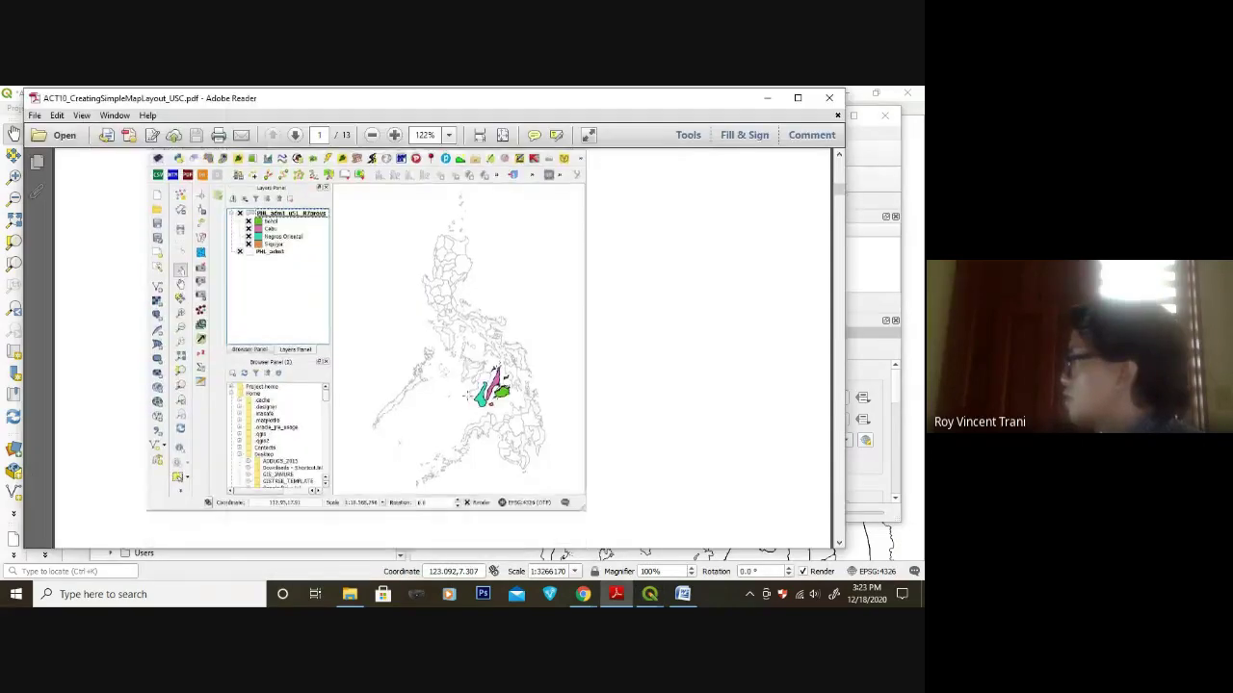
pyautogui.scroll(-5, 467, 395)
pyautogui.scroll(-8, 455, 432)
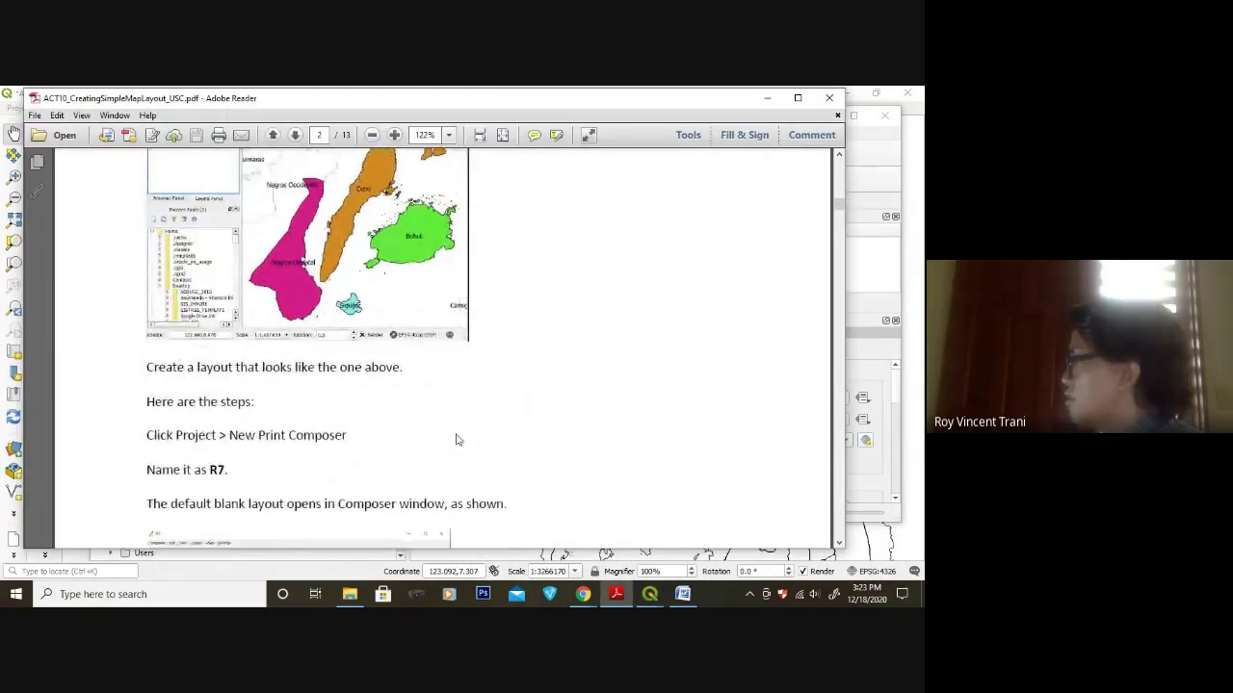
pyautogui.scroll(-1, 414, 406)
pyautogui.scroll(1, 382, 383)
pyautogui.scroll(-5, 386, 386)
pyautogui.scroll(-3, 391, 387)
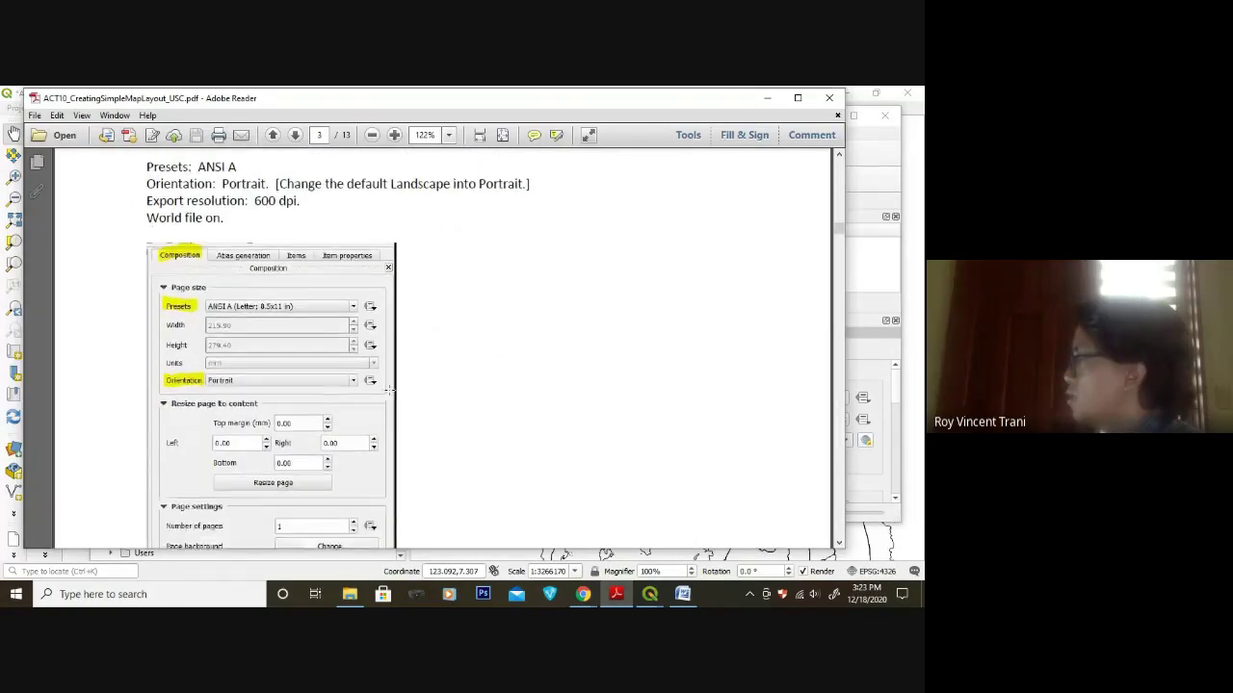
pyautogui.scroll(-3, 272, 322)
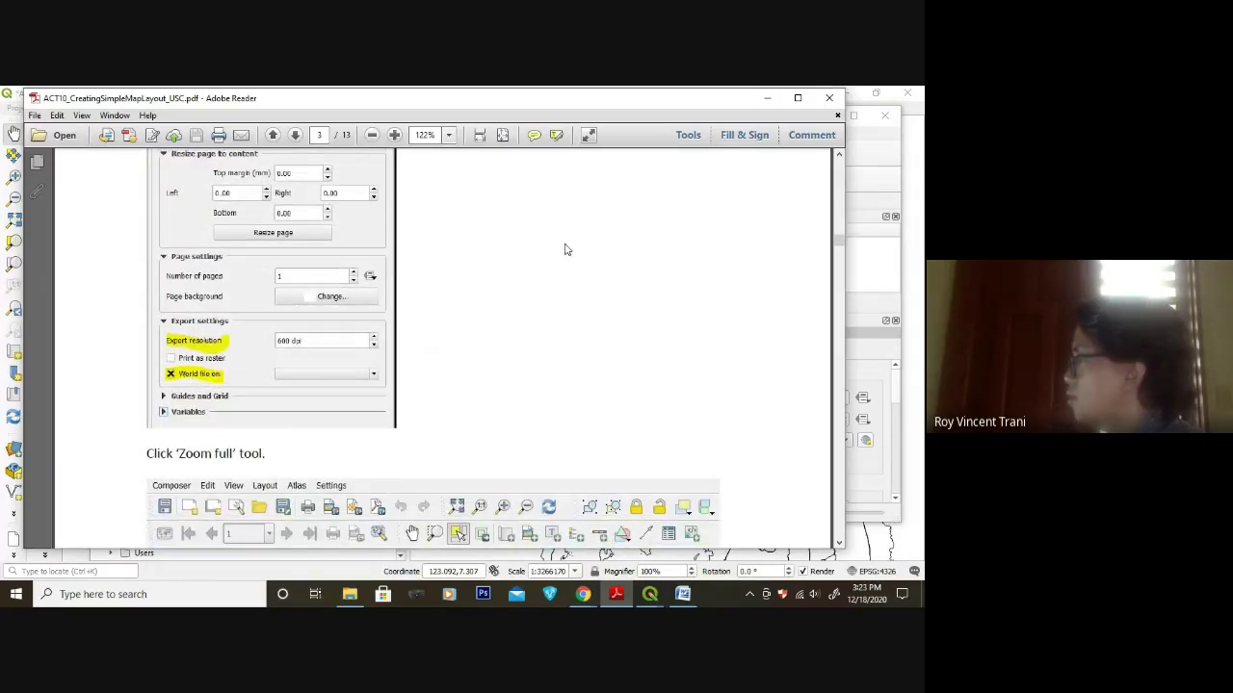
pyautogui.click(768, 99)
pyautogui.scroll(-3, 677, 428)
pyautogui.scroll(3, 677, 427)
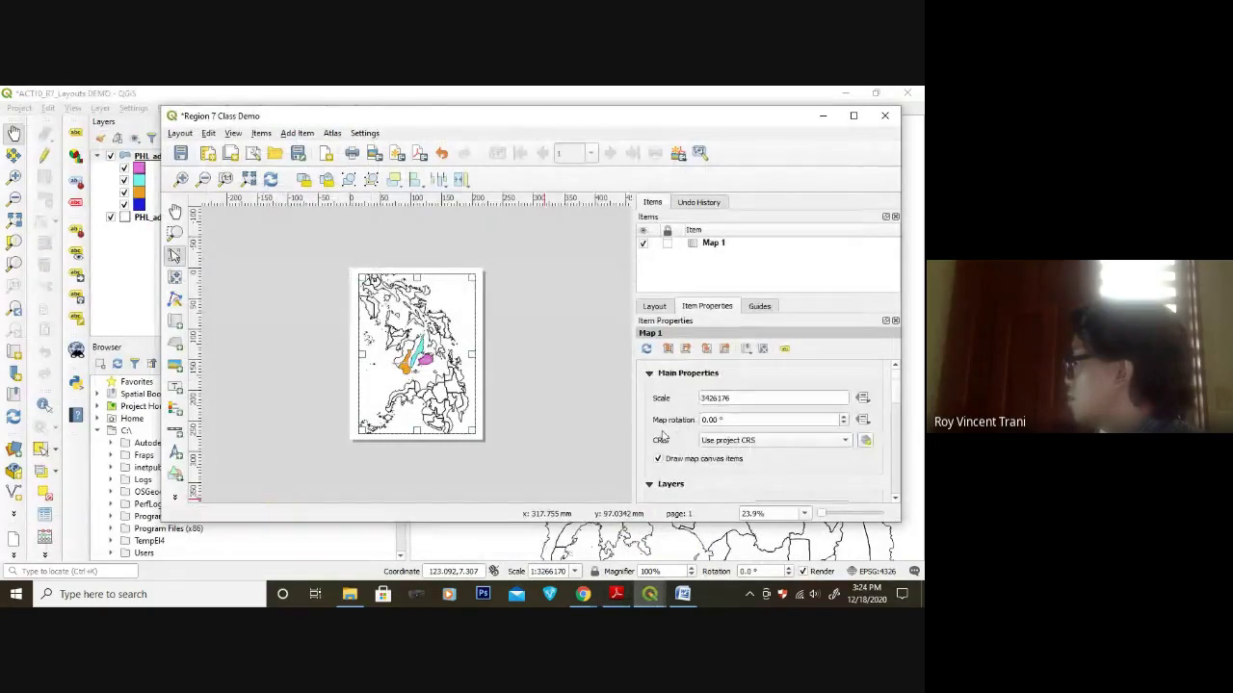
# - View the Provinces of Region 7 sample map in Word, and check the highlighted composition settings on page 4 of the ACT10 handout
pyautogui.click(650, 595)
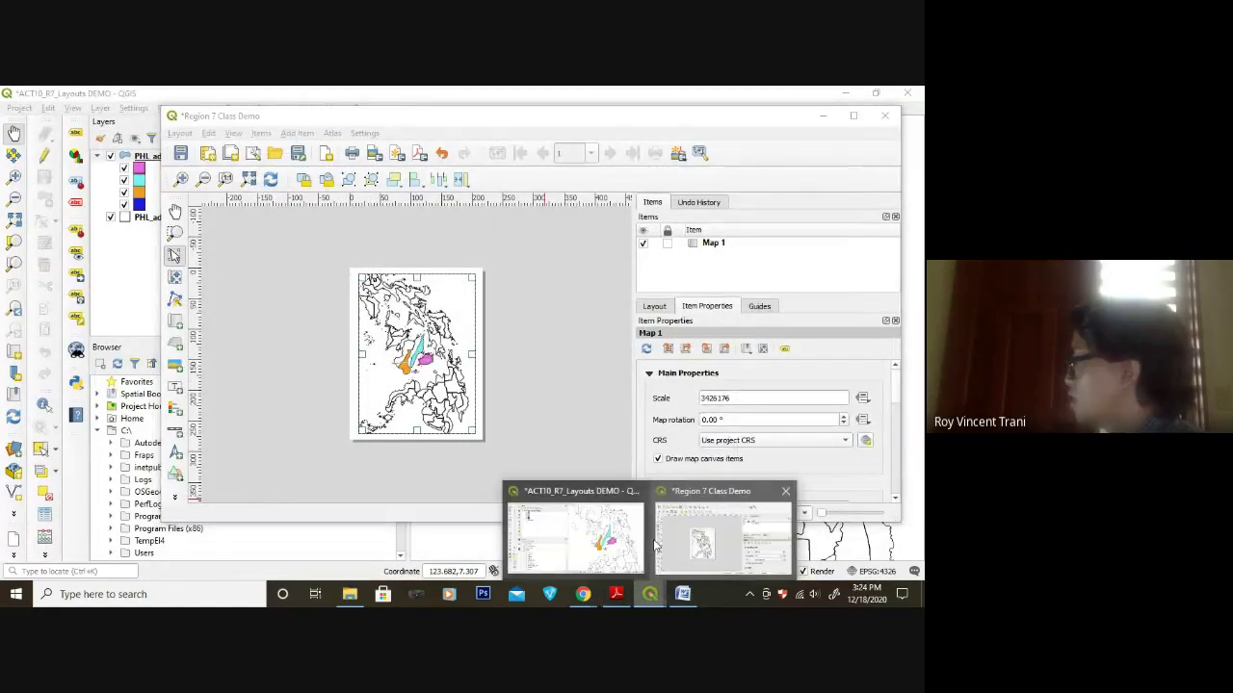
pyautogui.click(683, 594)
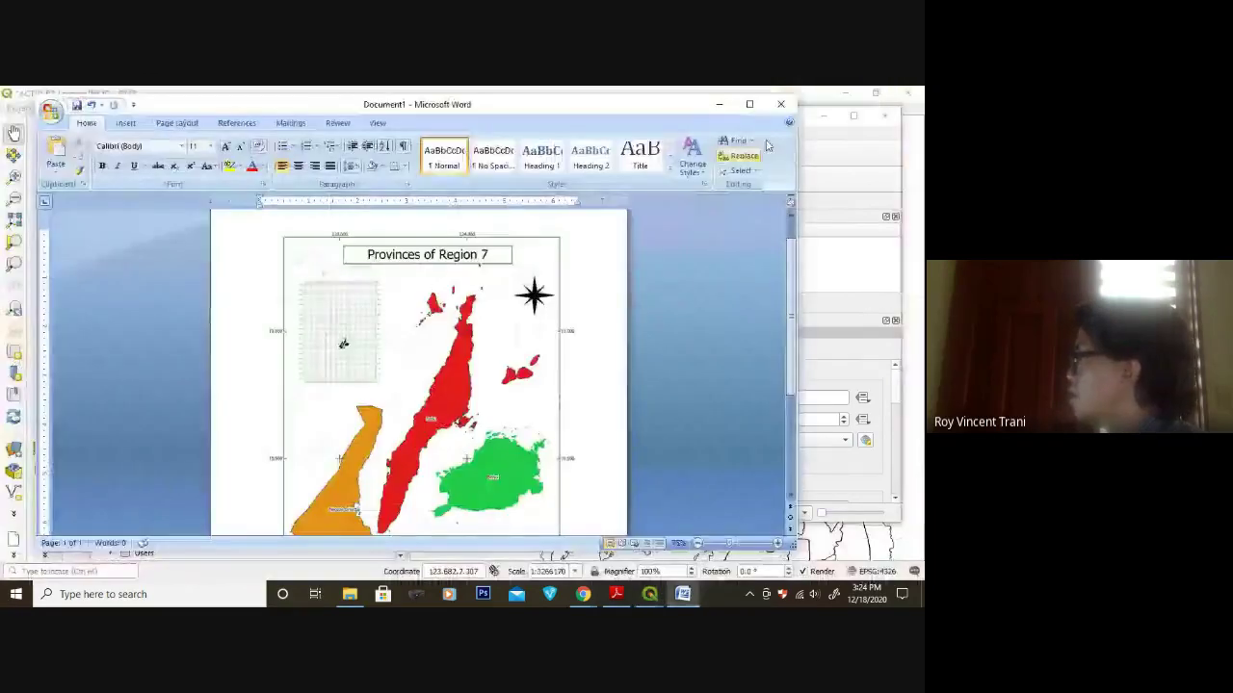
pyautogui.click(722, 105)
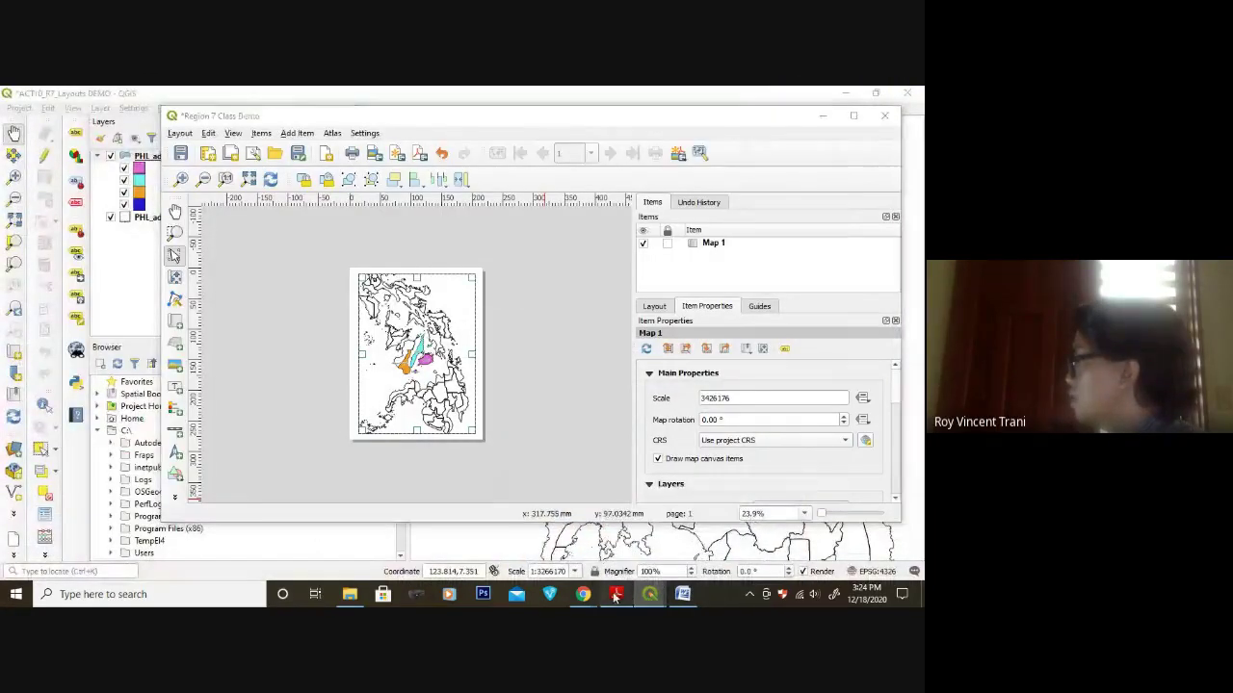
pyautogui.click(618, 596)
pyautogui.scroll(-10, 443, 347)
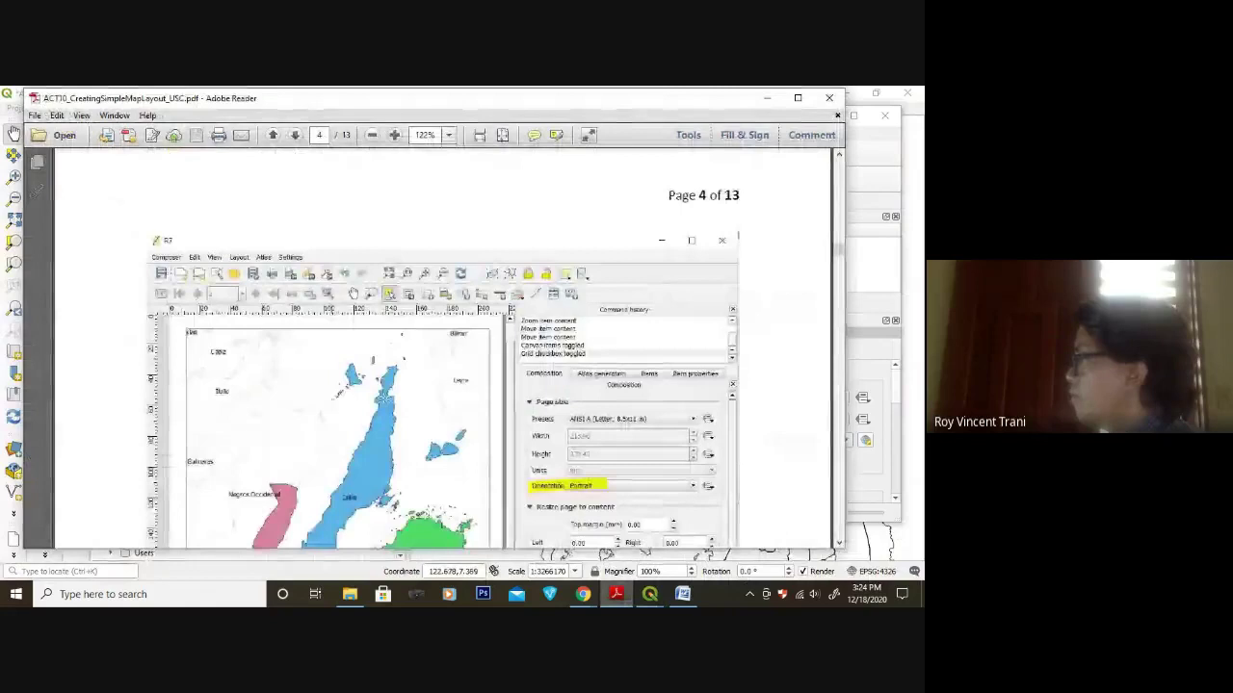
pyautogui.scroll(-2, 443, 346)
pyautogui.scroll(-2, 443, 347)
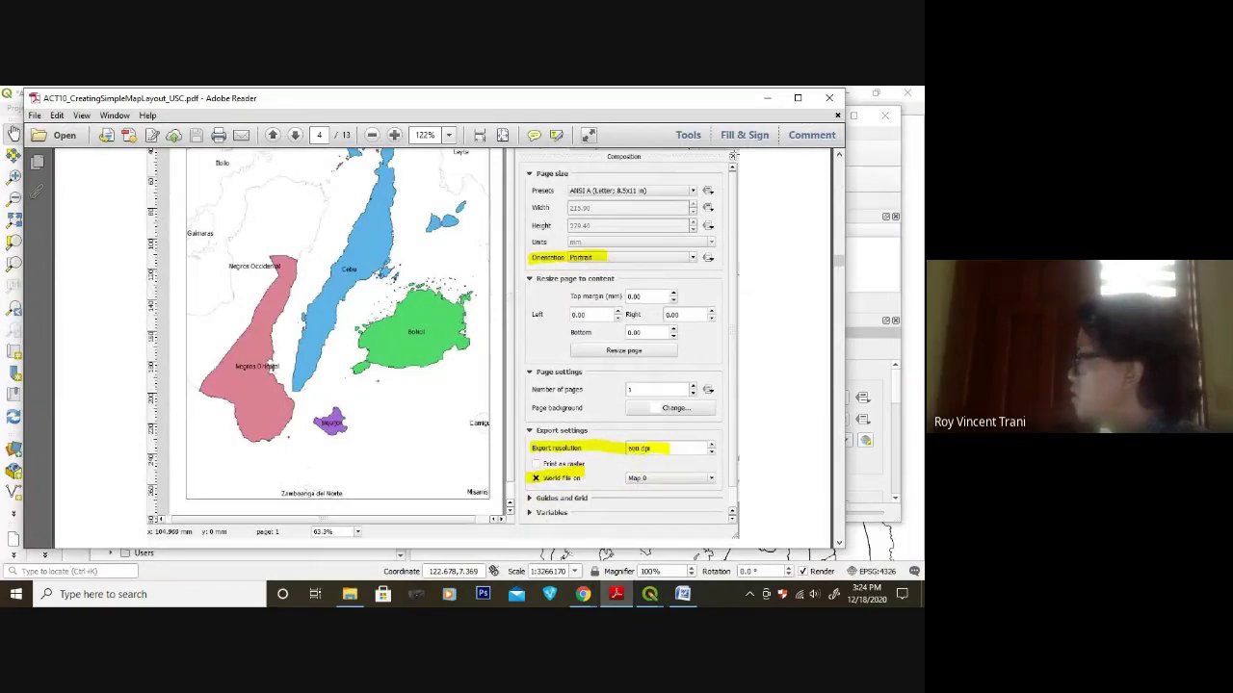
pyautogui.click(766, 99)
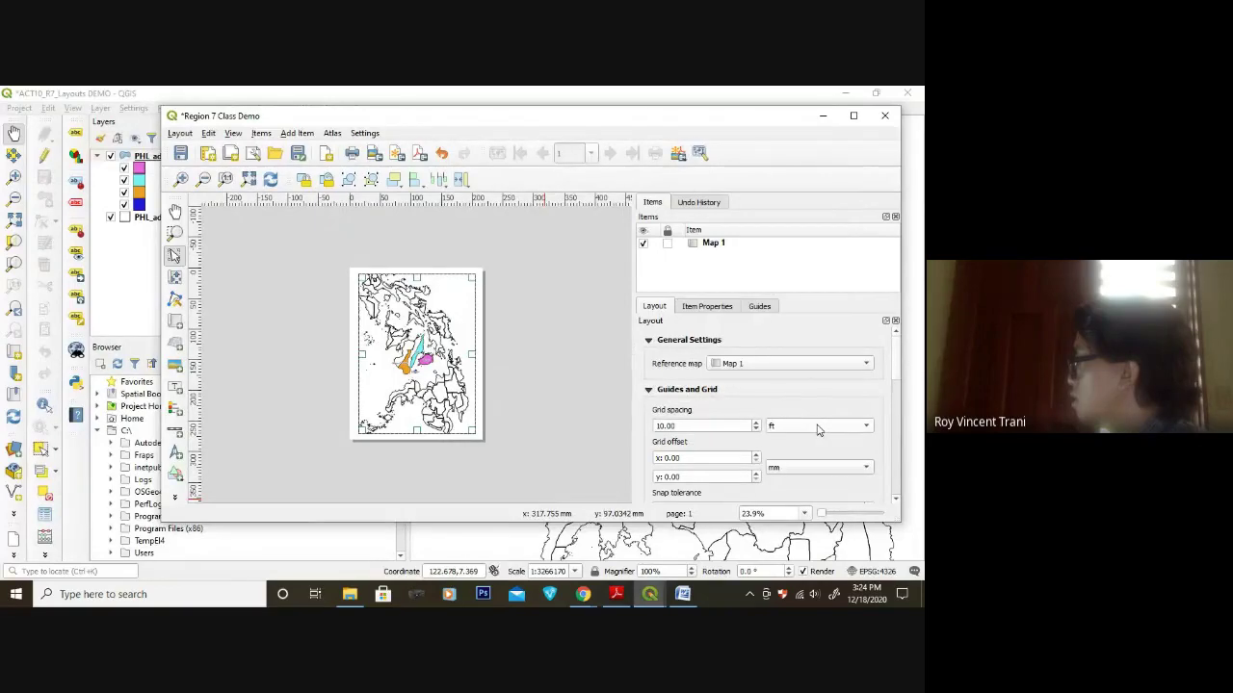
# - Set the layout's grid spacing unit to cm
pyautogui.click(650, 596)
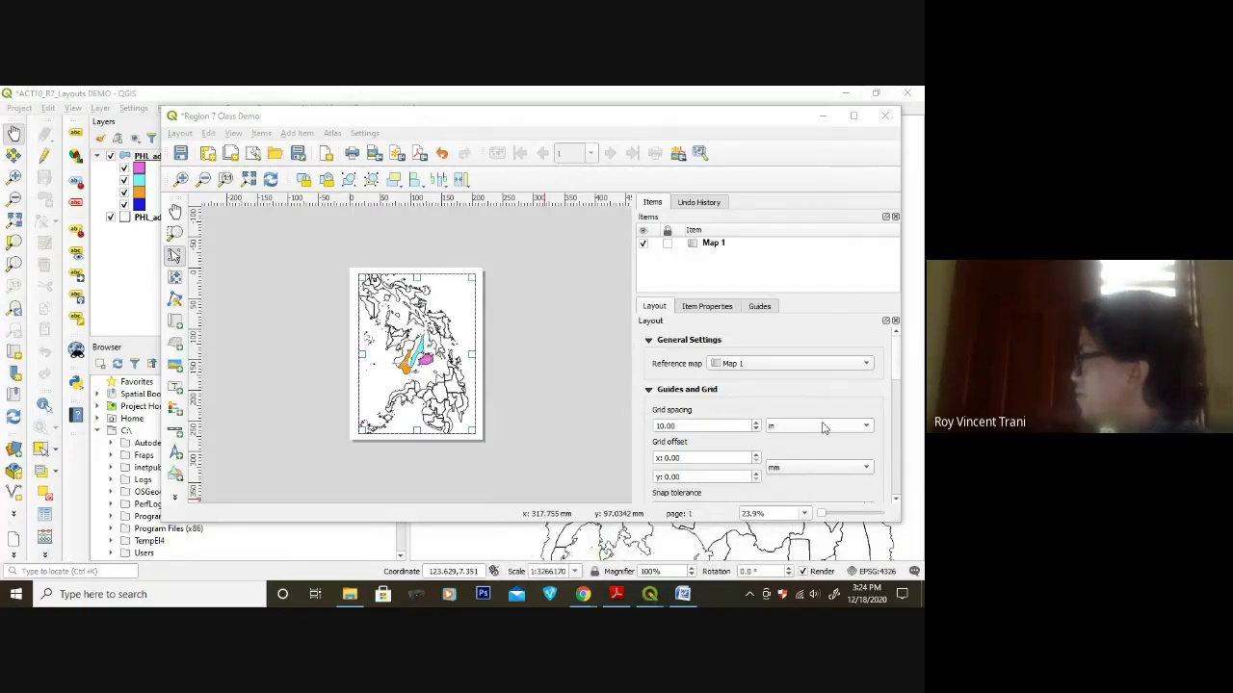
pyautogui.scroll(1, 824, 427)
pyautogui.scroll(3, 824, 429)
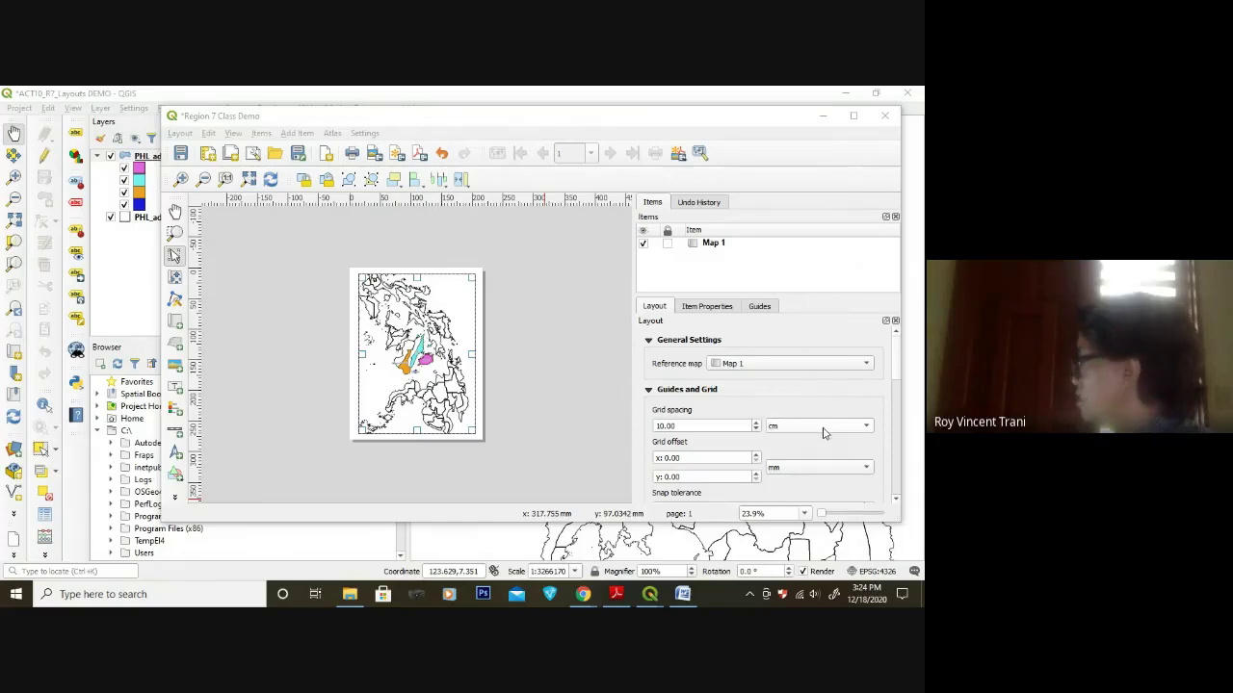
# - Set the layout's export resolution to 600 dpi
pyautogui.moveTo(900, 376); pyautogui.dragTo(887, 423)
pyautogui.doubleClick(820, 378)
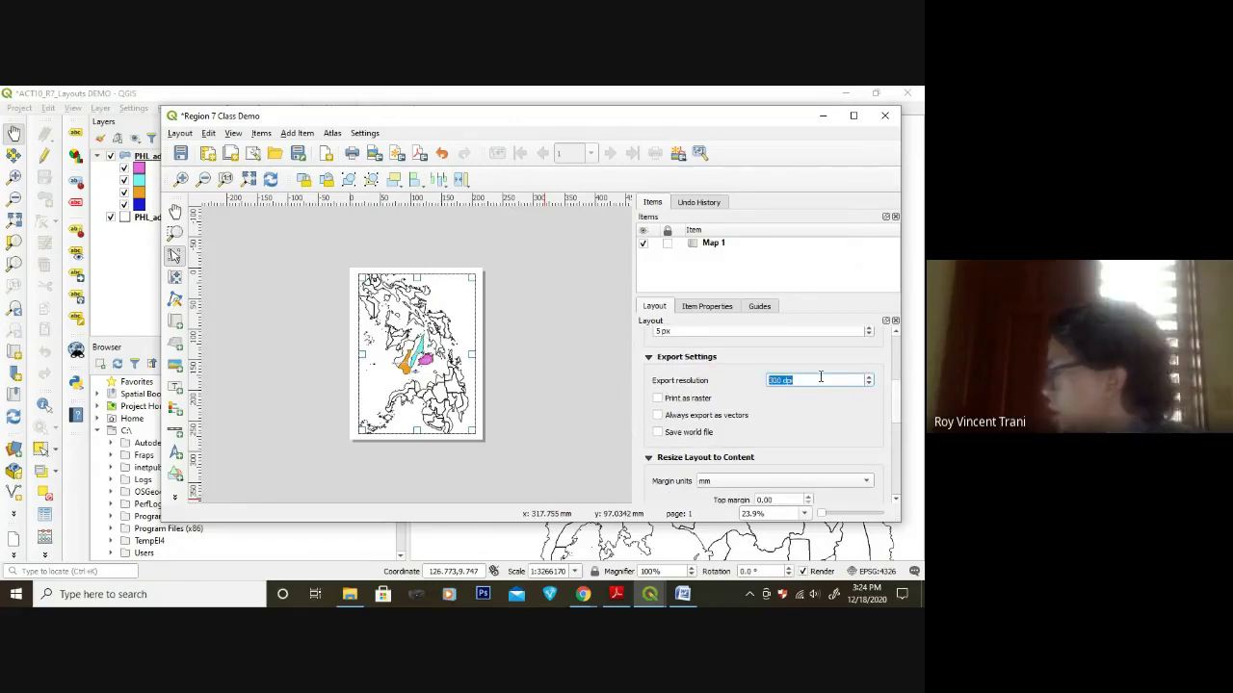
pyautogui.write('600')
pyautogui.press('Return')
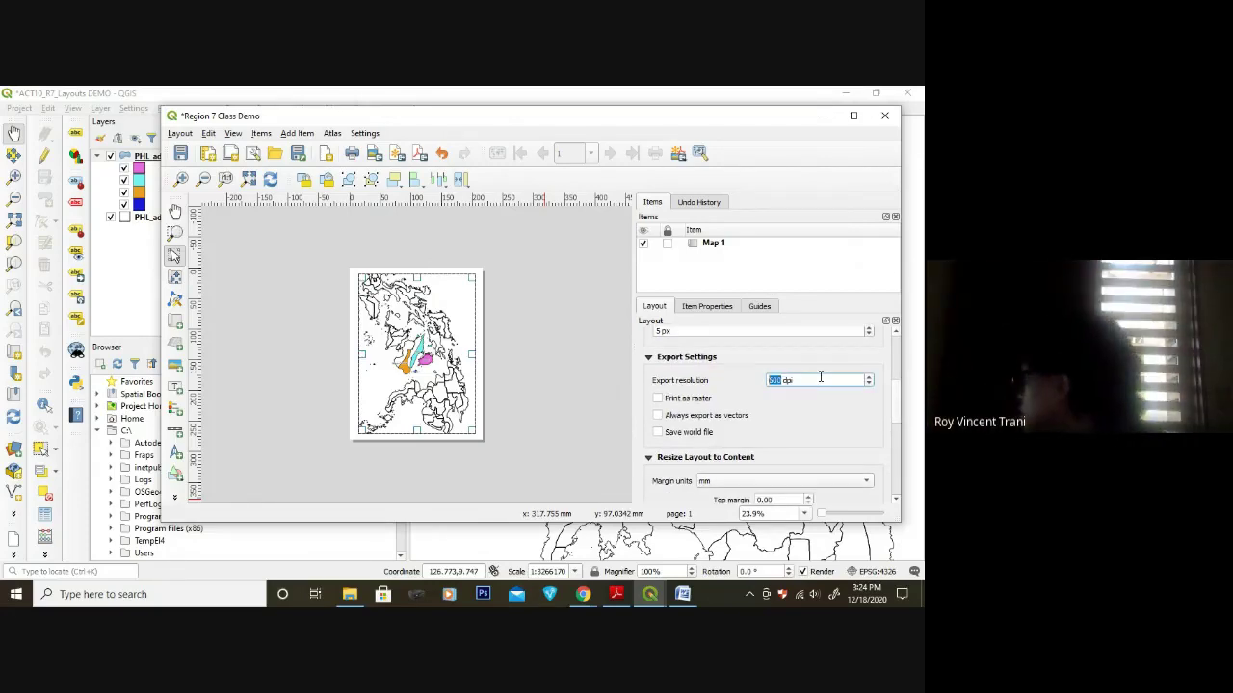
# - Enable saving a world file in the layout's export settings, and read the handout's item properties and grid instructions in Adobe Reader
pyautogui.click(657, 433)
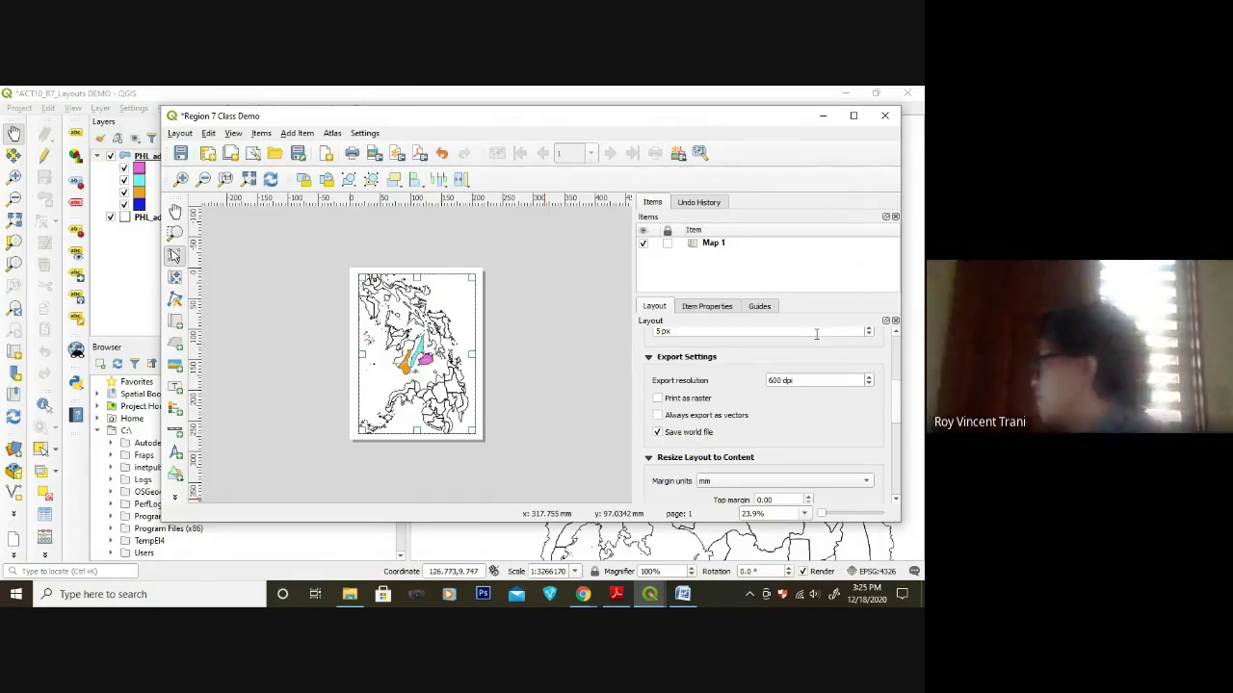
pyautogui.click(616, 594)
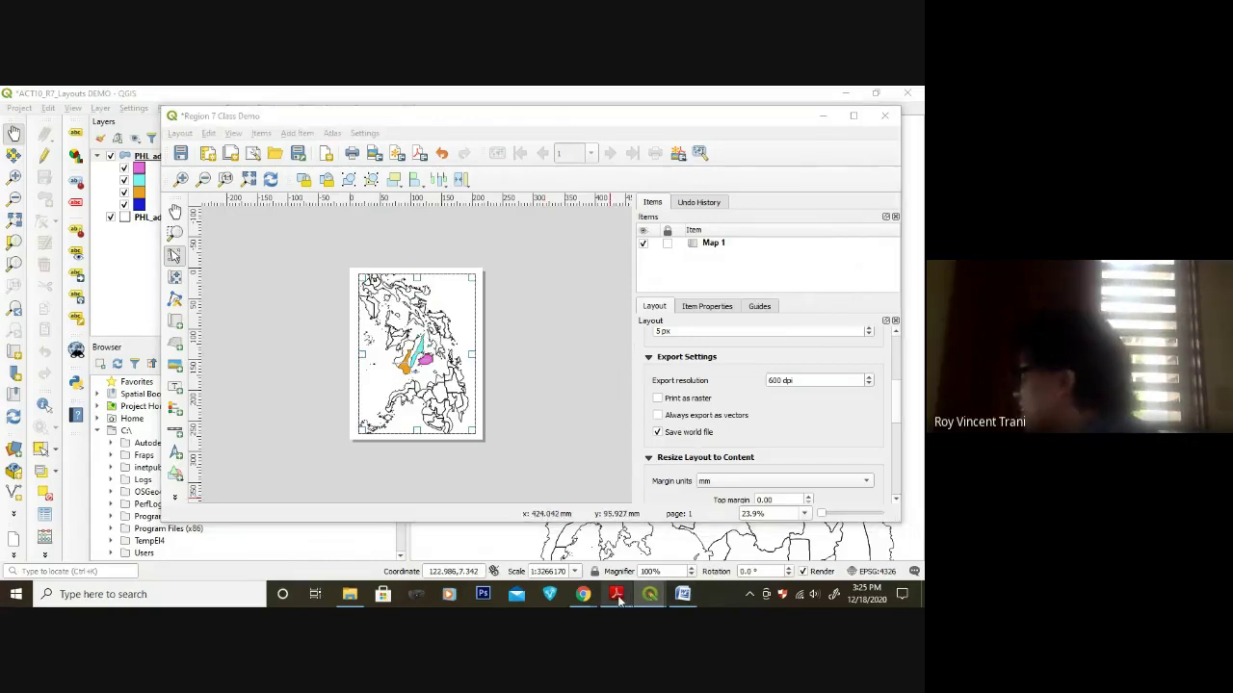
pyautogui.scroll(-3, 584, 414)
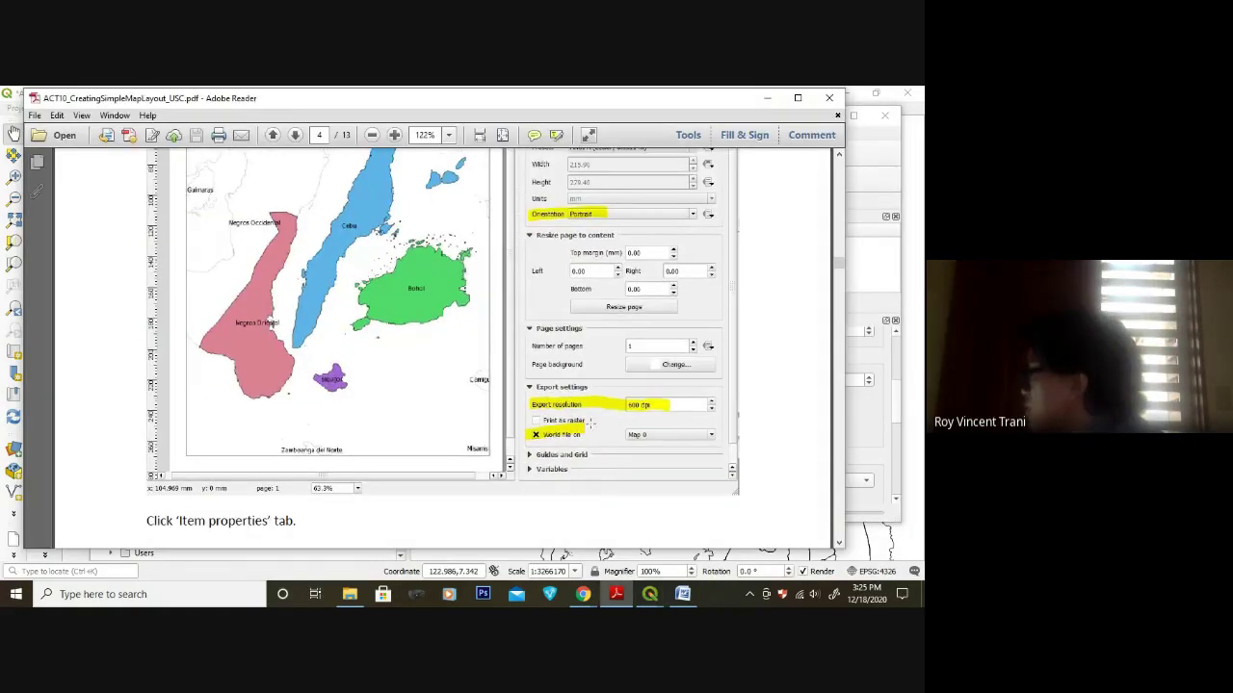
pyautogui.scroll(-8, 585, 417)
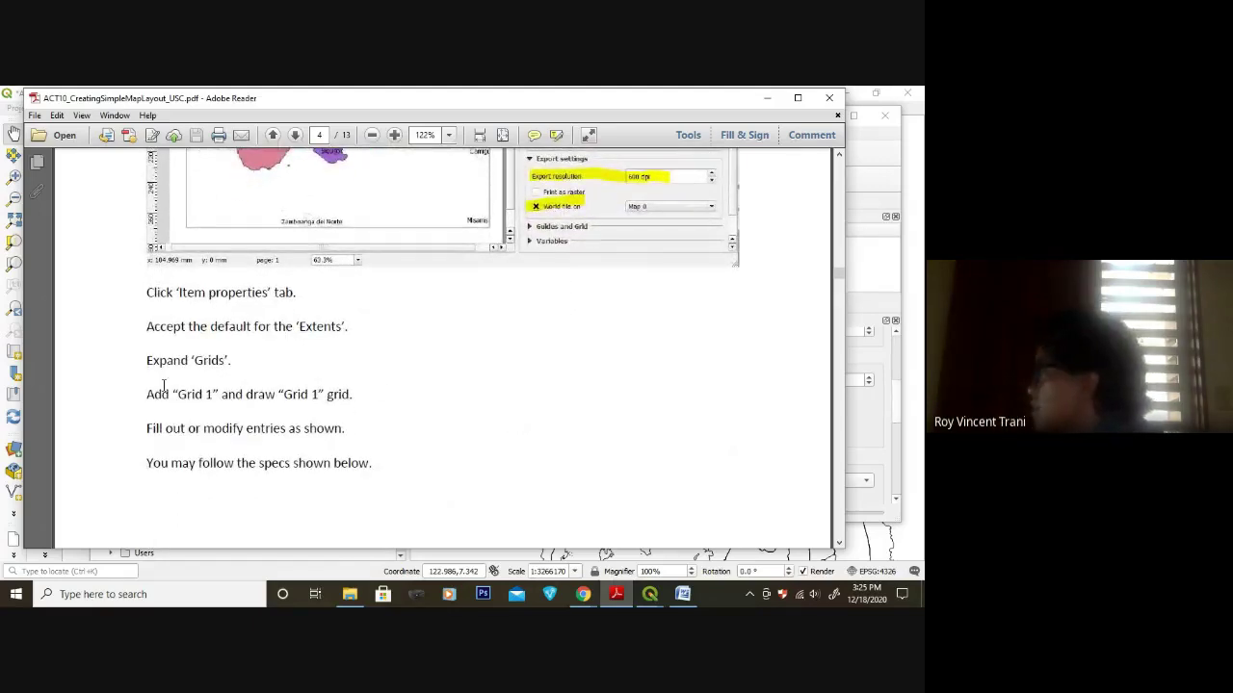
pyautogui.click(766, 98)
# - Bring up the Extents settings in Map 1's item properties
pyautogui.click(710, 307)
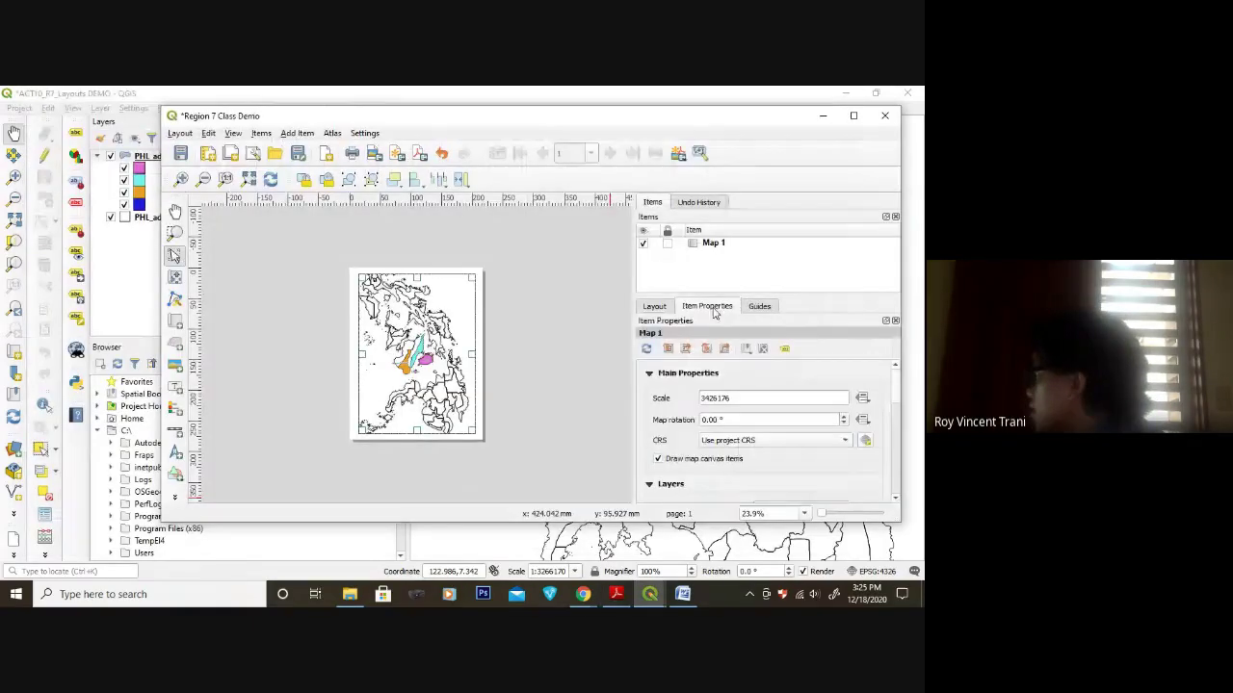
pyautogui.moveTo(894, 398); pyautogui.dragTo(893, 460)
pyautogui.scroll(3, 893, 460)
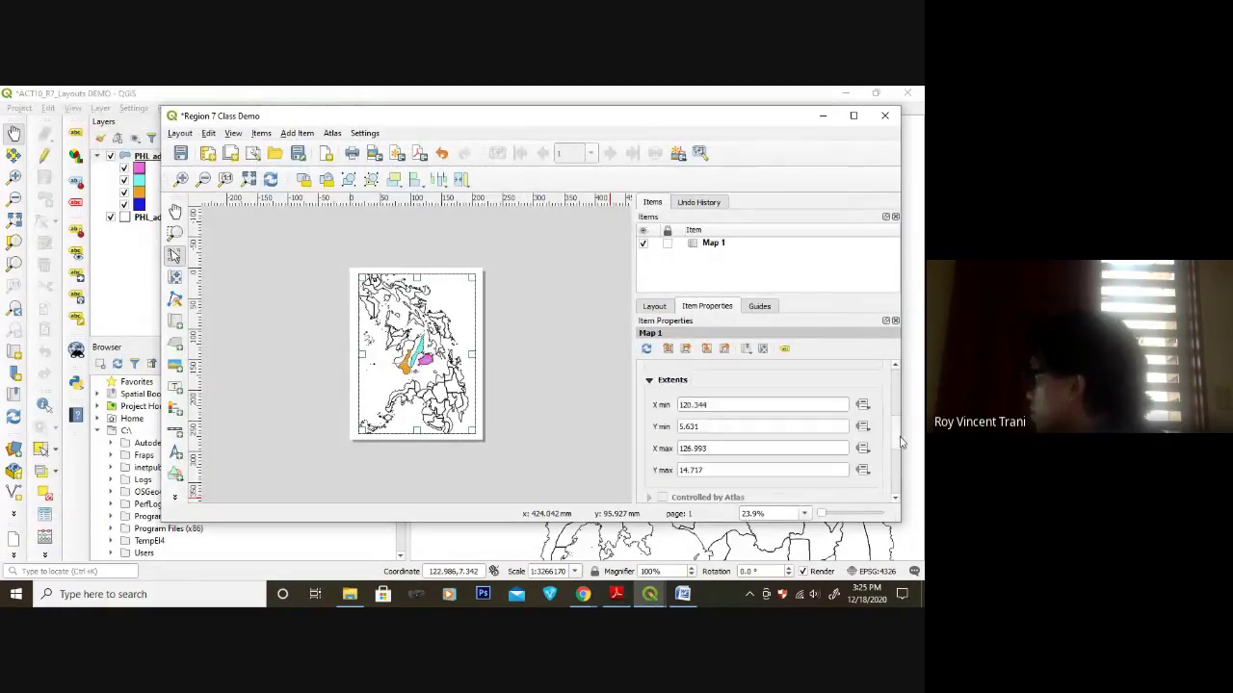
pyautogui.click(651, 593)
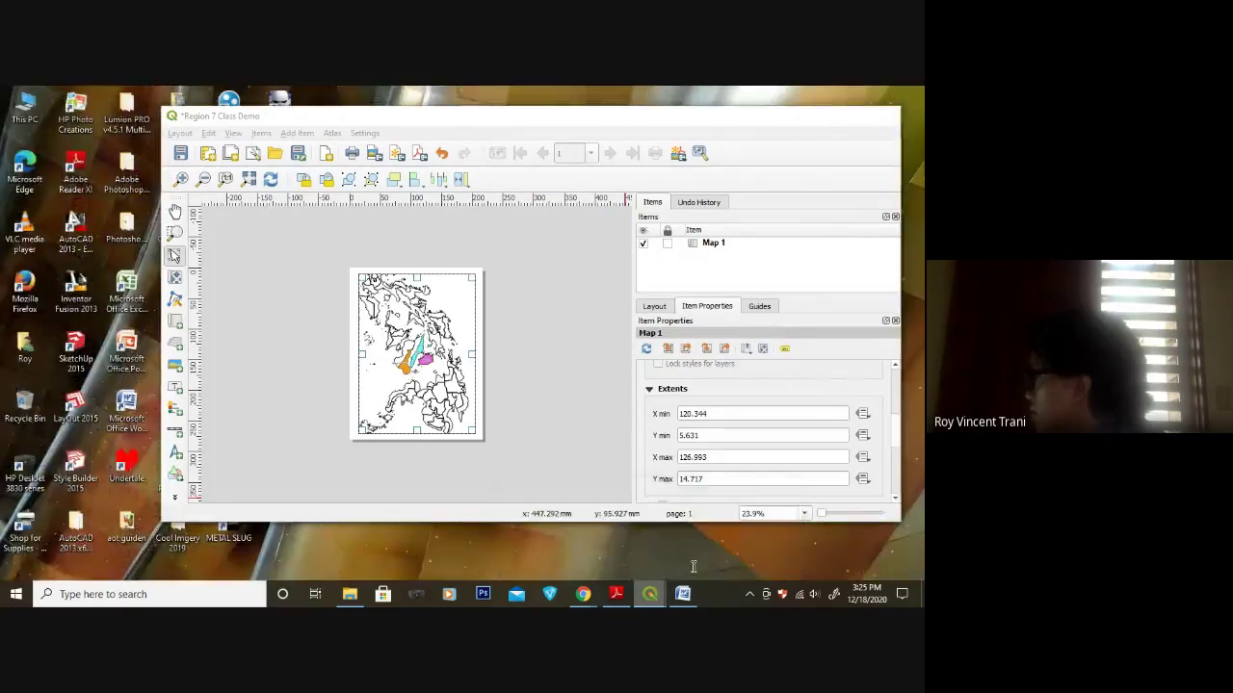
# - View the sample extents and Grid 1 specifications on page 5 of the ACT10 handout in Adobe Reader
pyautogui.click(627, 595)
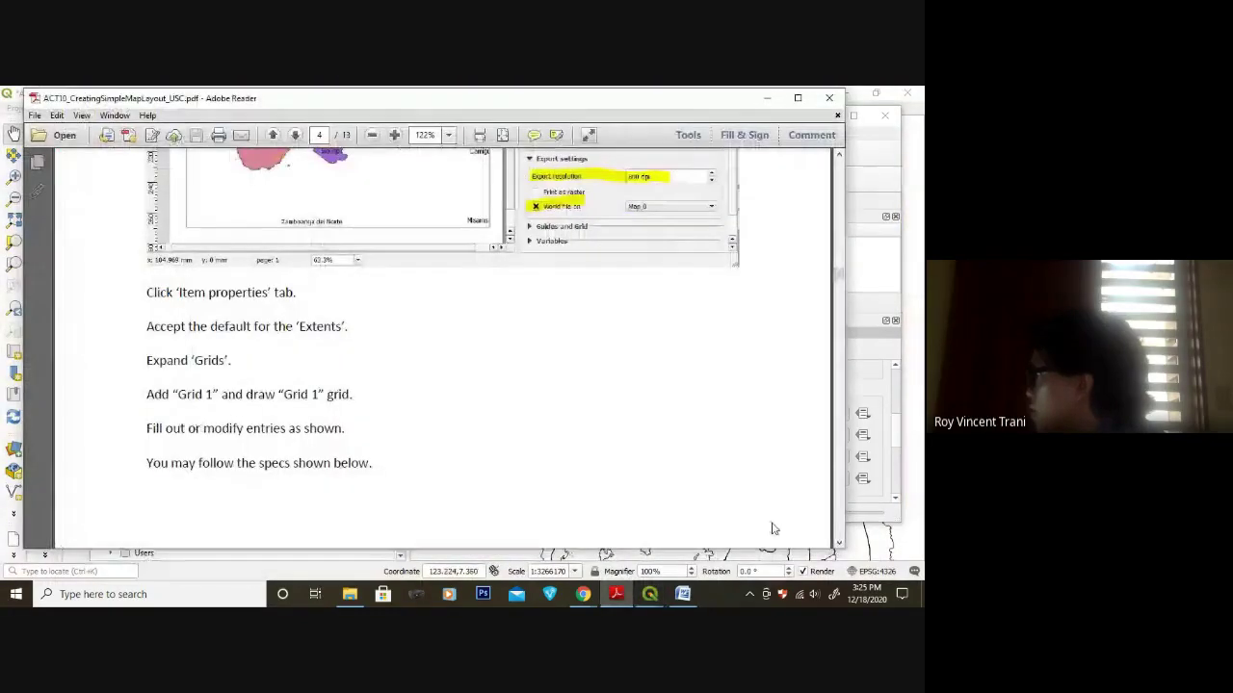
pyautogui.scroll(-5, 768, 523)
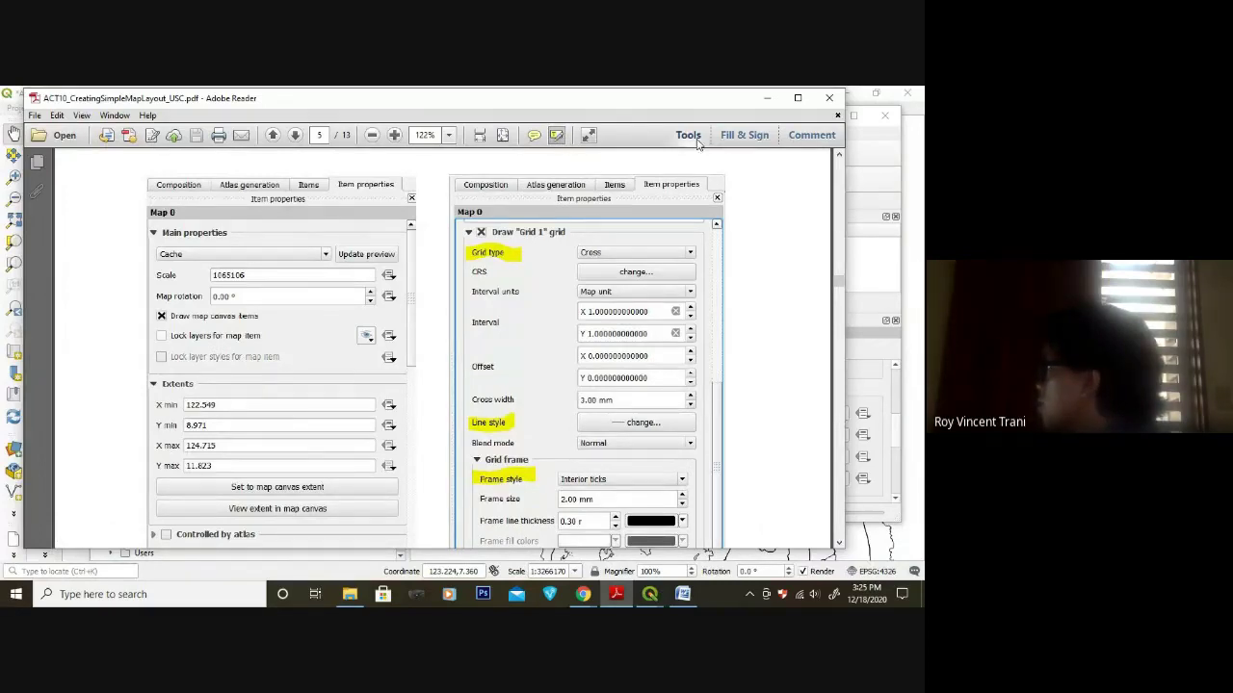
pyautogui.click(688, 136)
pyautogui.click(688, 137)
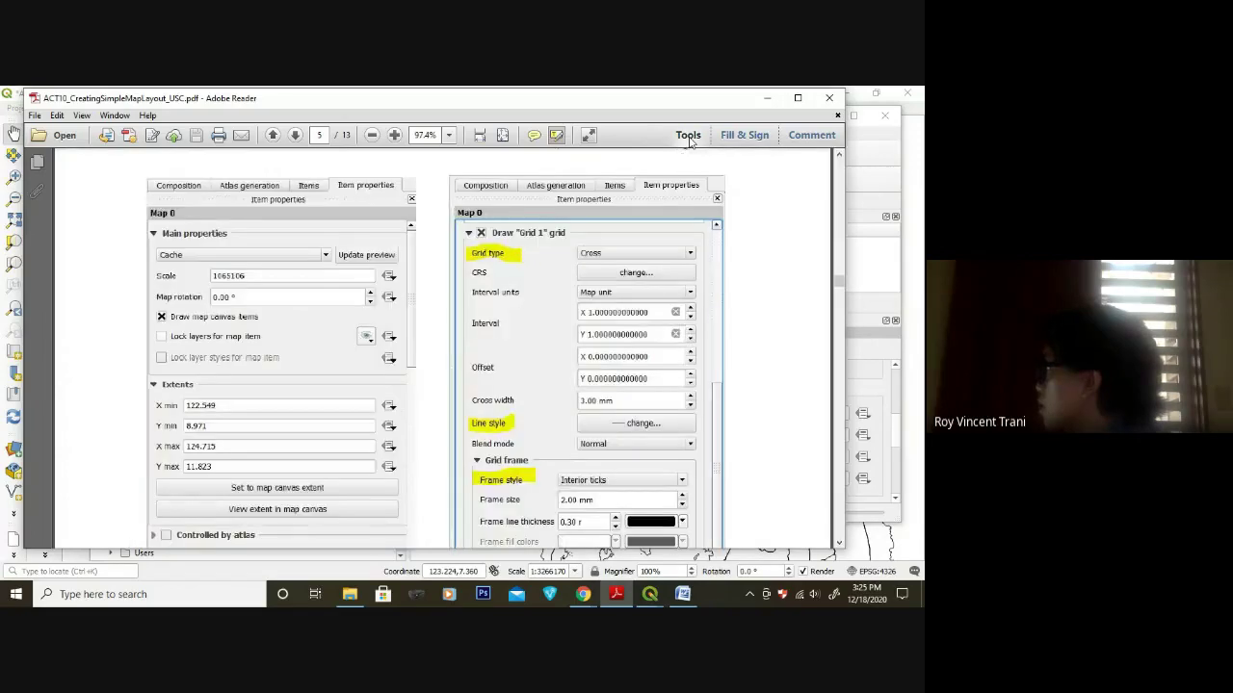
pyautogui.scroll(-1, 131, 454)
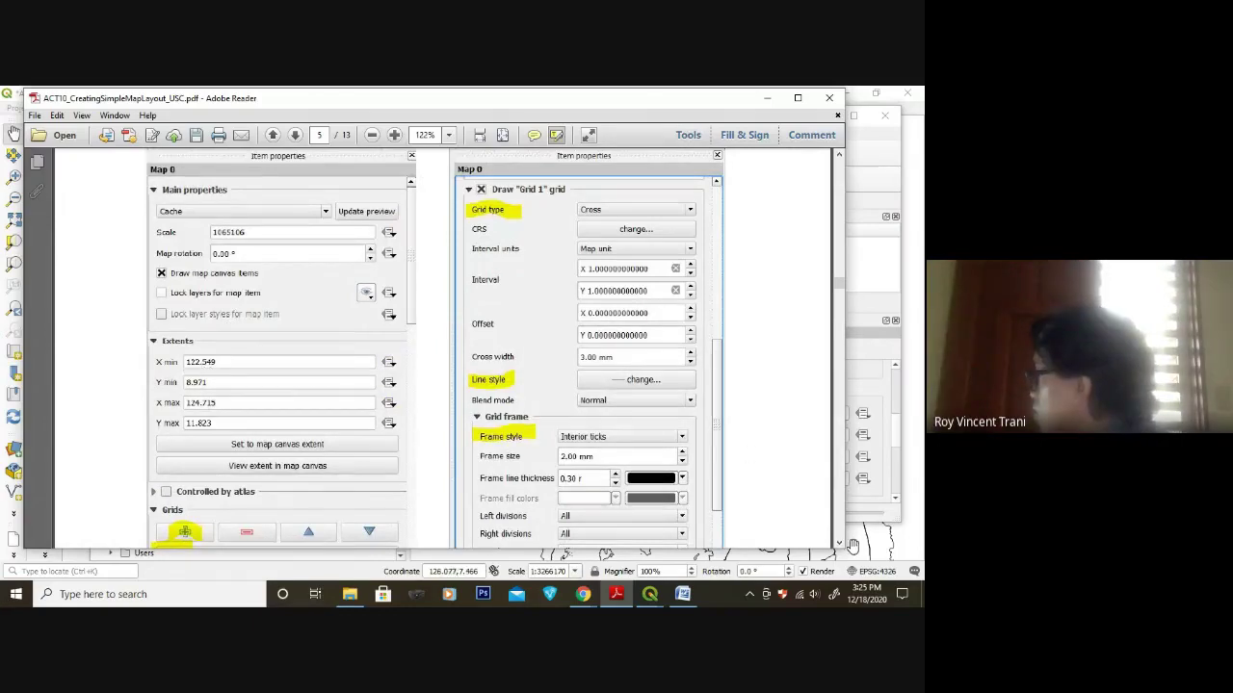
# - Resize the handout and layout windows so the sample extents and the map's Extents fields are visible side by side
pyautogui.moveTo(836, 548); pyautogui.dragTo(655, 531)
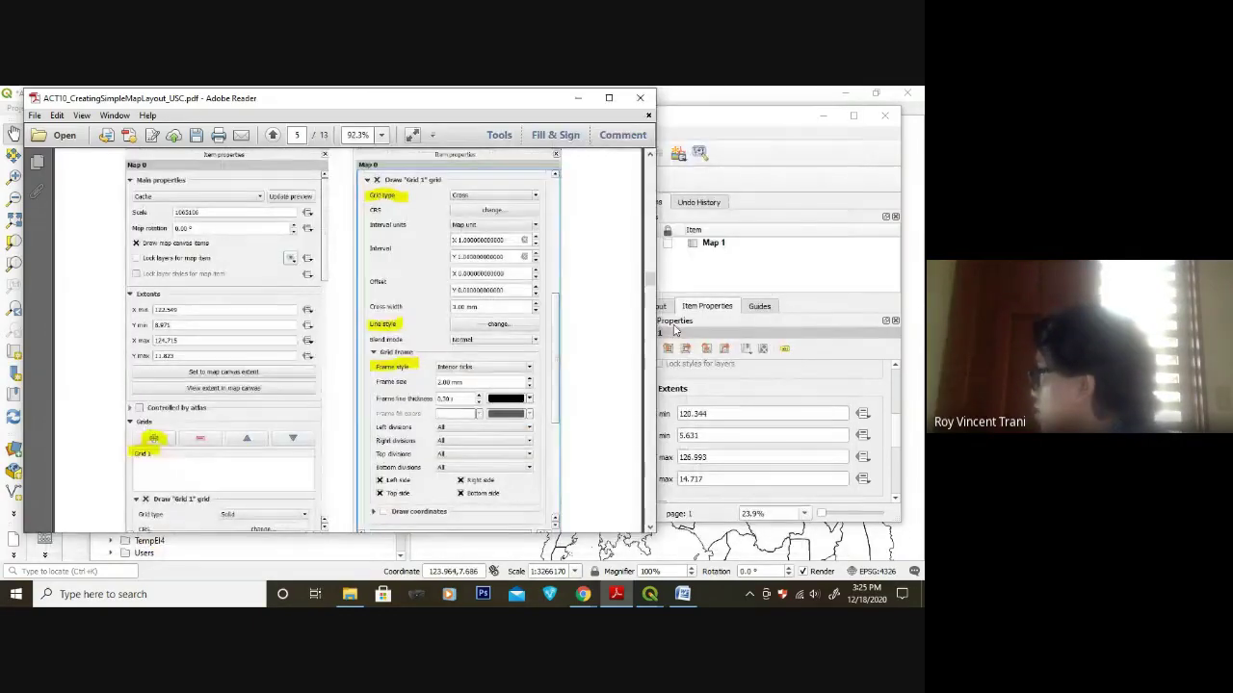
pyautogui.click(725, 112)
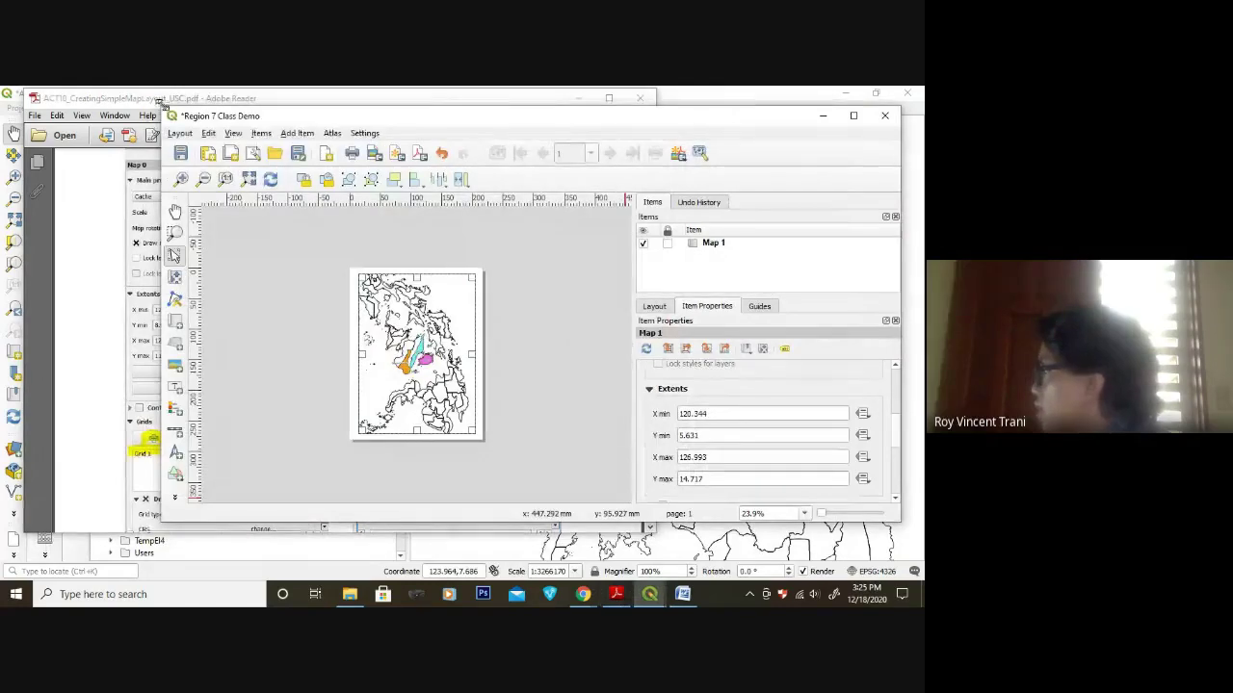
pyautogui.moveTo(160, 98); pyautogui.dragTo(523, 101)
# - Set Map 1's extents to X min 122.549 and Y min 8.971, as in the handout
pyautogui.doubleClick(778, 413)
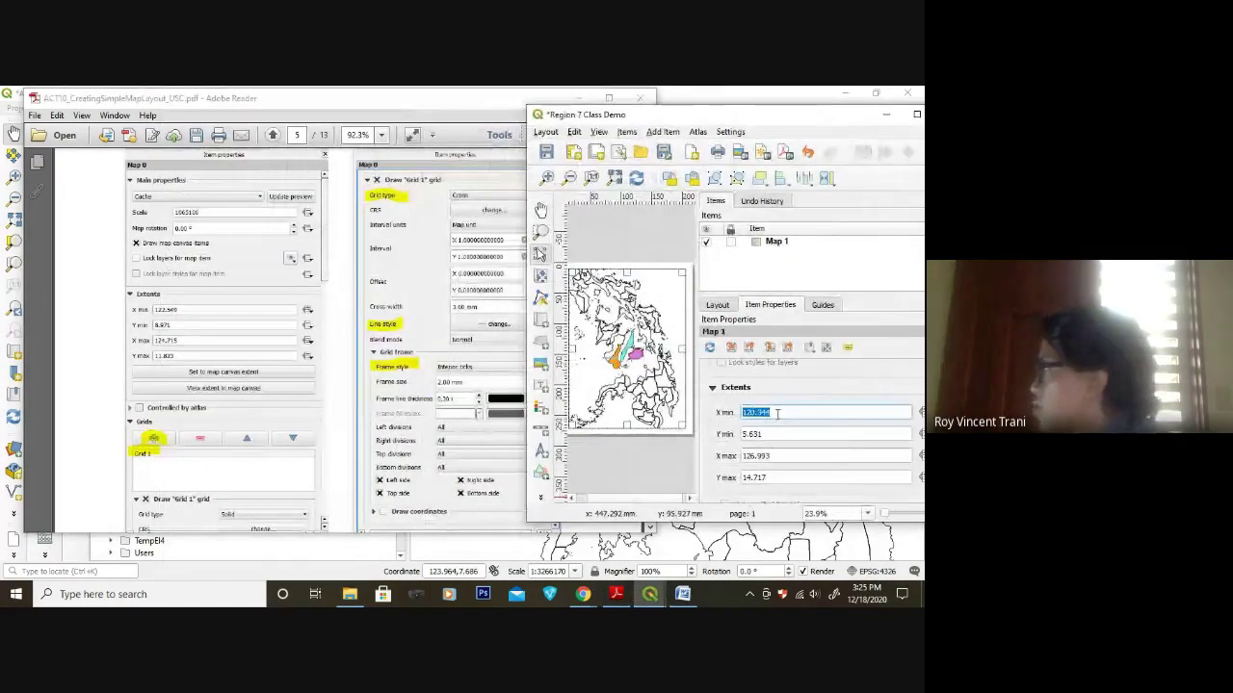
pyautogui.write('122.549')
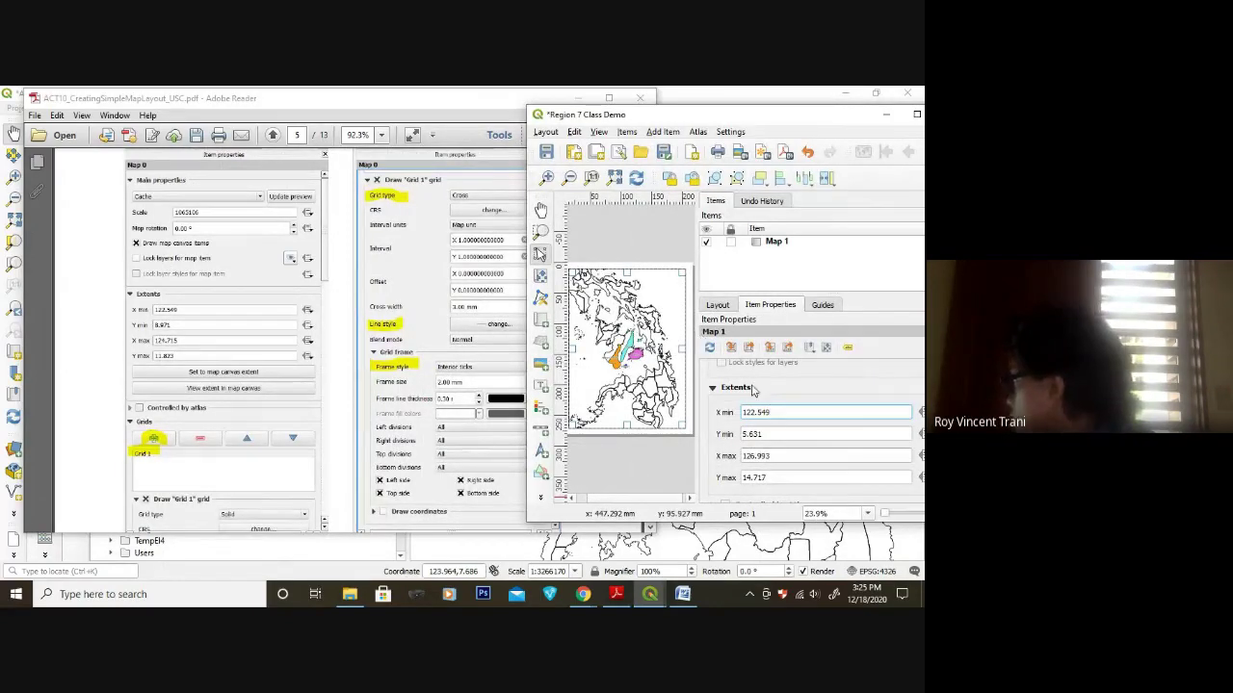
pyautogui.doubleClick(782, 437)
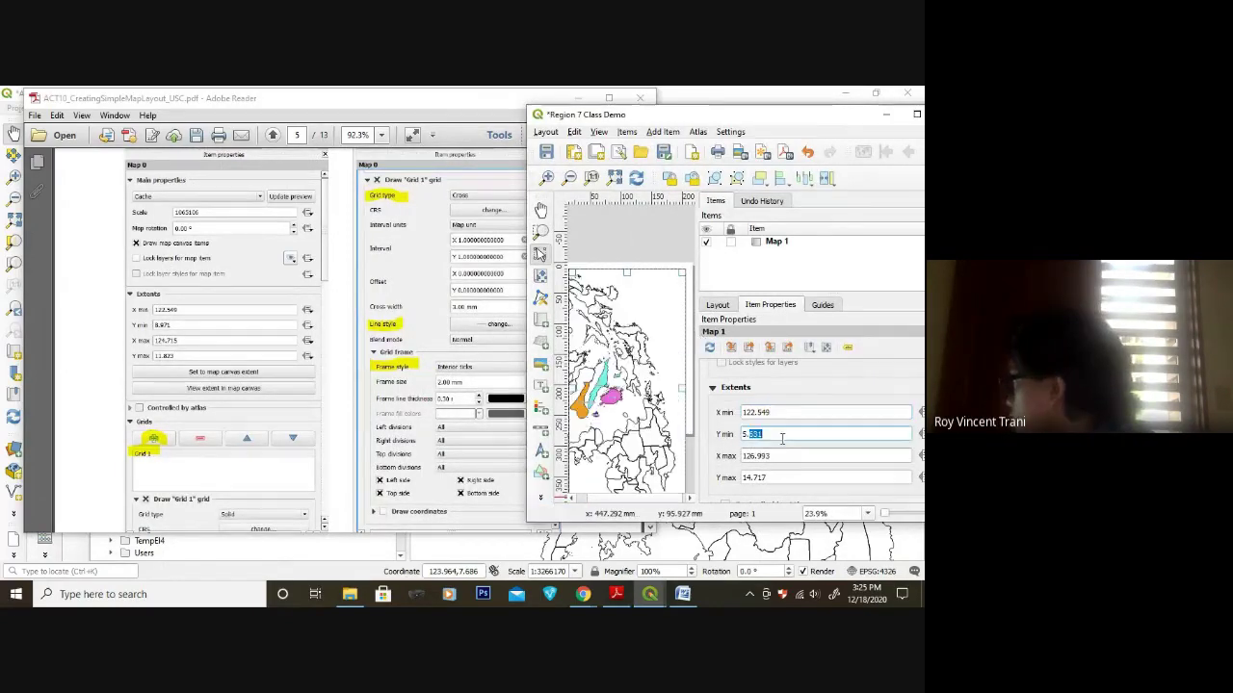
pyautogui.hotkey('ctrl', 'a')
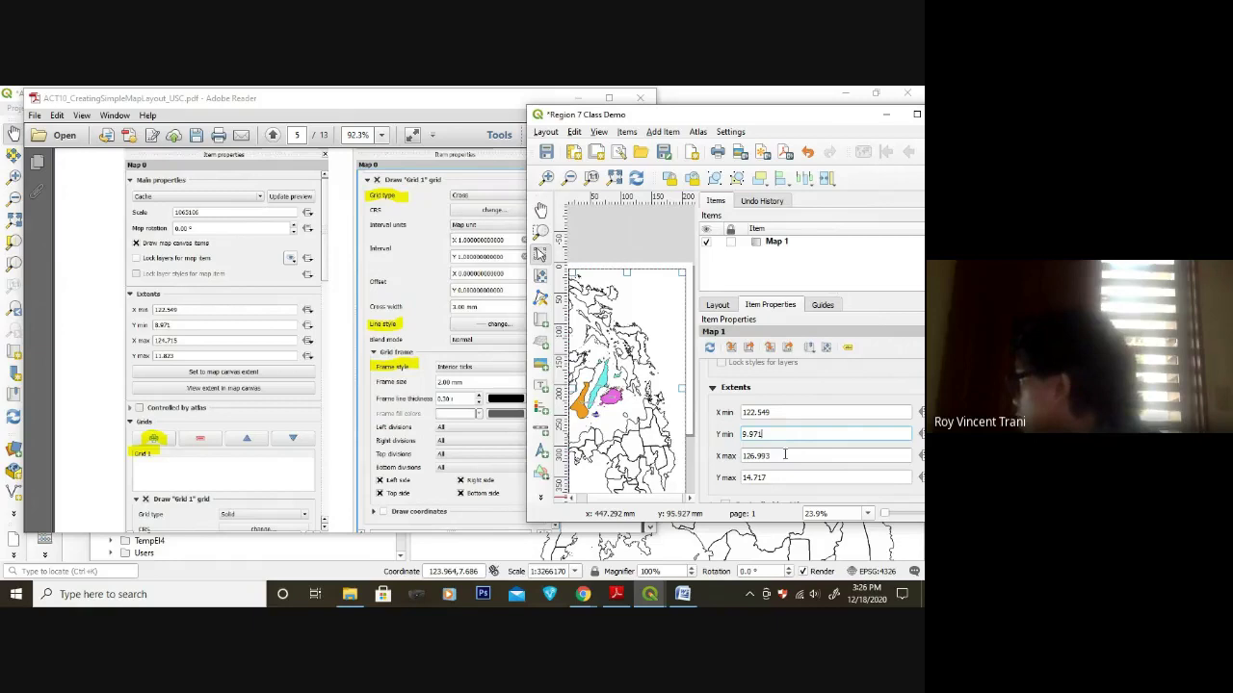
pyautogui.click(784, 454)
pyautogui.click(746, 434)
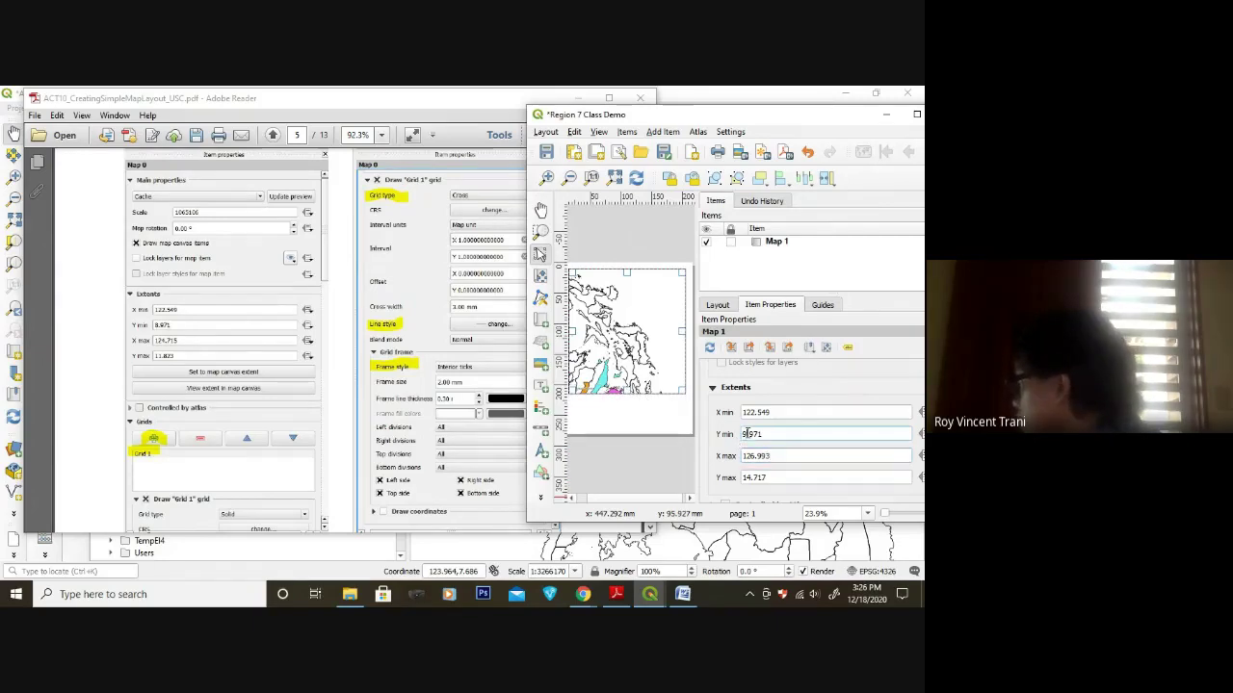
pyautogui.press('BackSpace')
pyautogui.write('8')
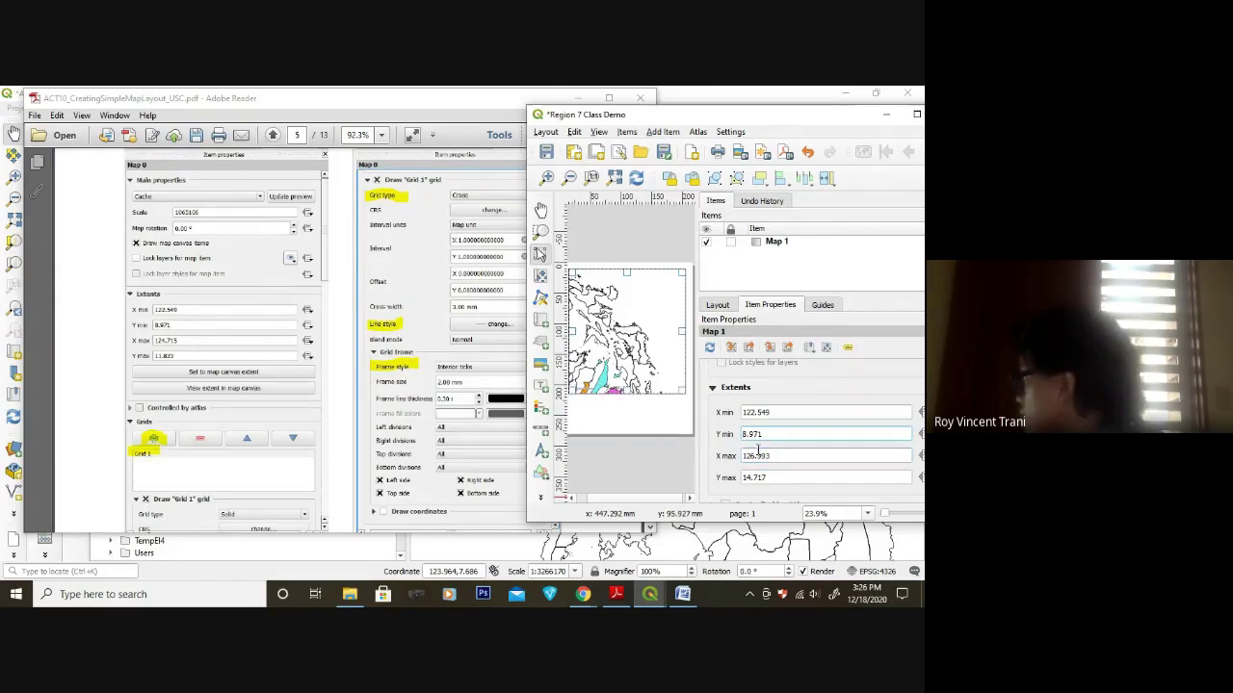
# - Set Map 1's extents to X max 124.715 and Y max 11.823
pyautogui.doubleClick(758, 450)
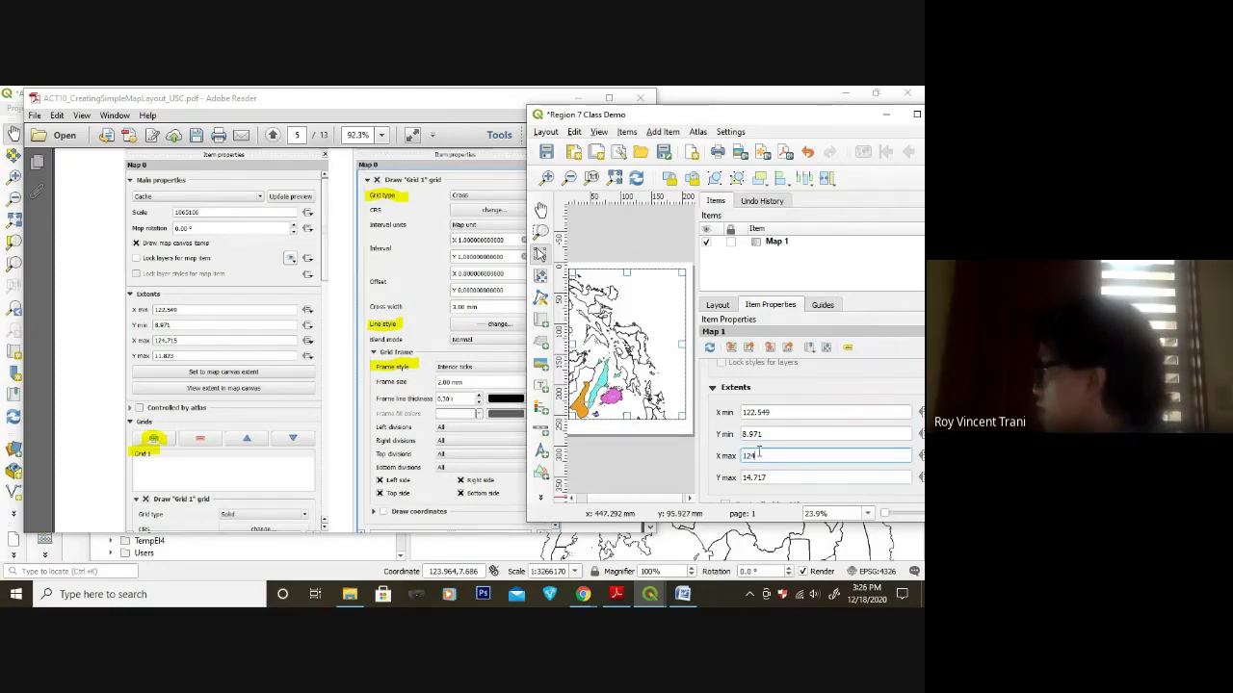
pyautogui.write('124.')
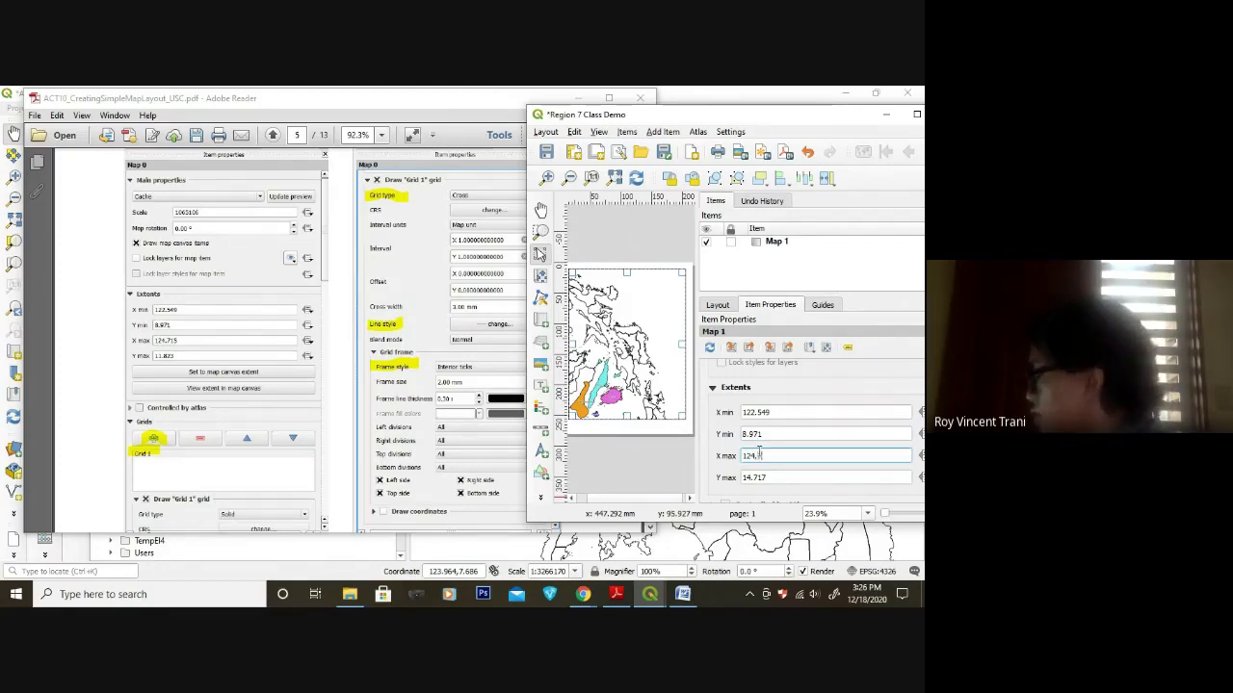
pyautogui.write('715')
pyautogui.press('Tab')
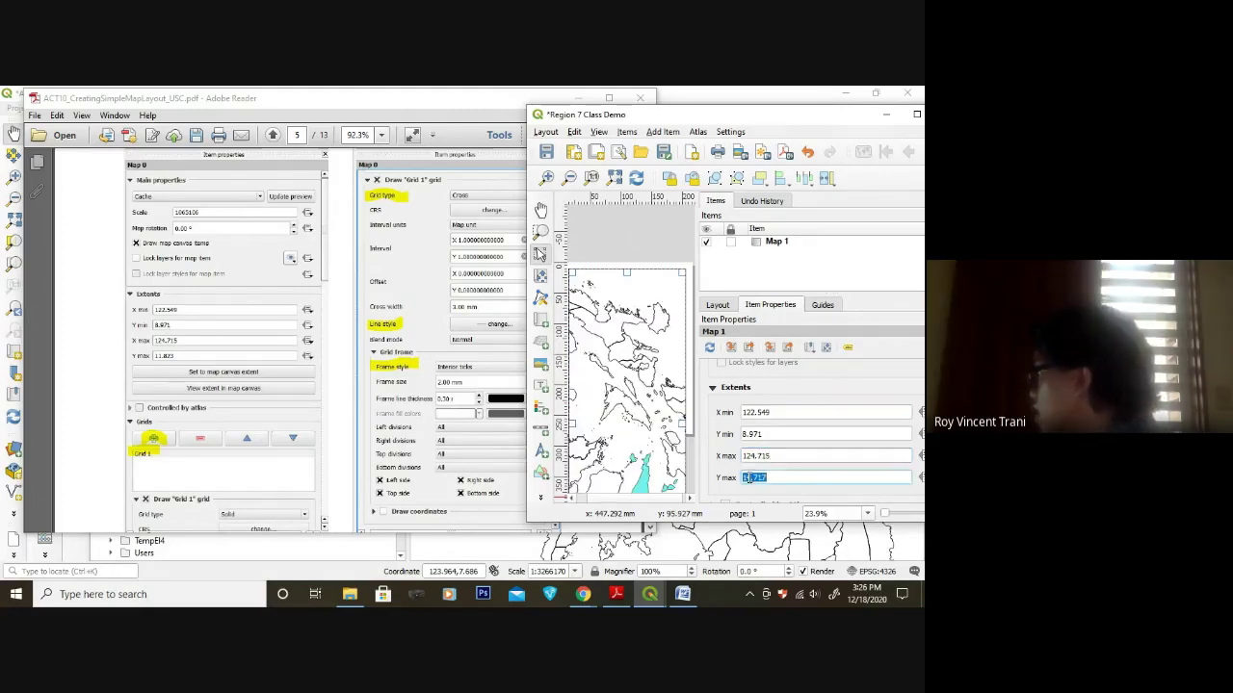
pyautogui.write('11.823')
pyautogui.press('Return')
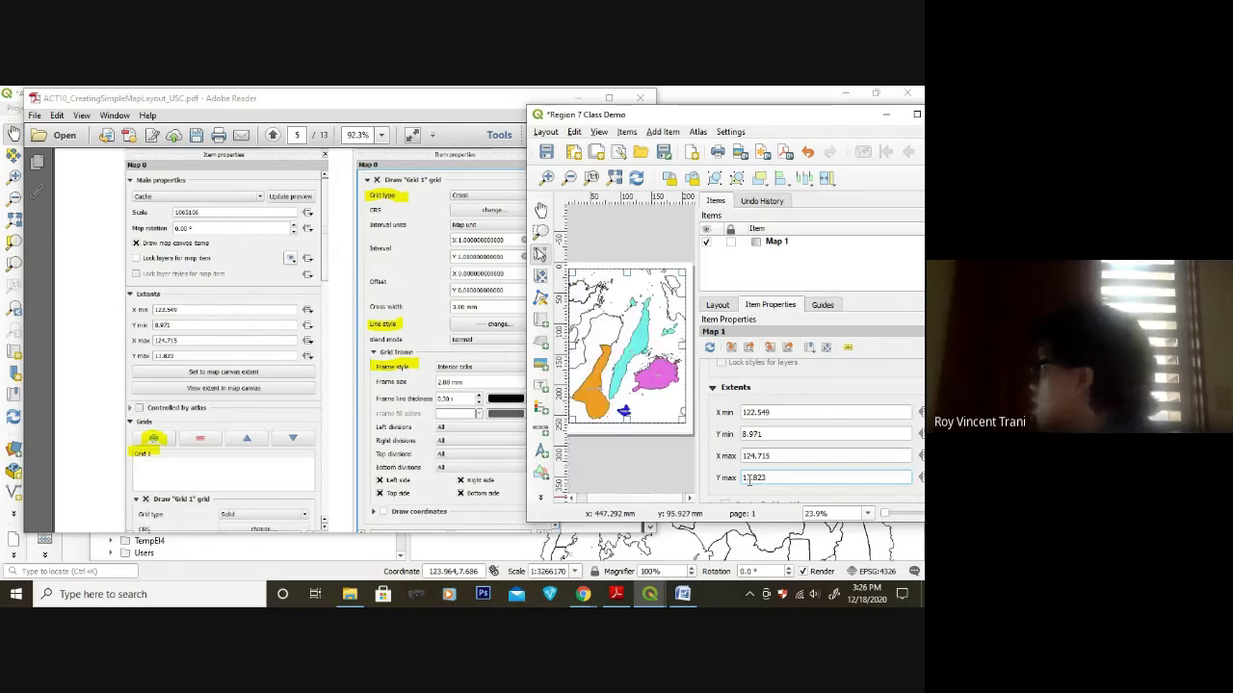
# - Widen the layout window, and review the map item name and grid settings on page 5 of the handout
pyautogui.moveTo(524, 104); pyautogui.dragTo(316, 115)
pyautogui.click(231, 112)
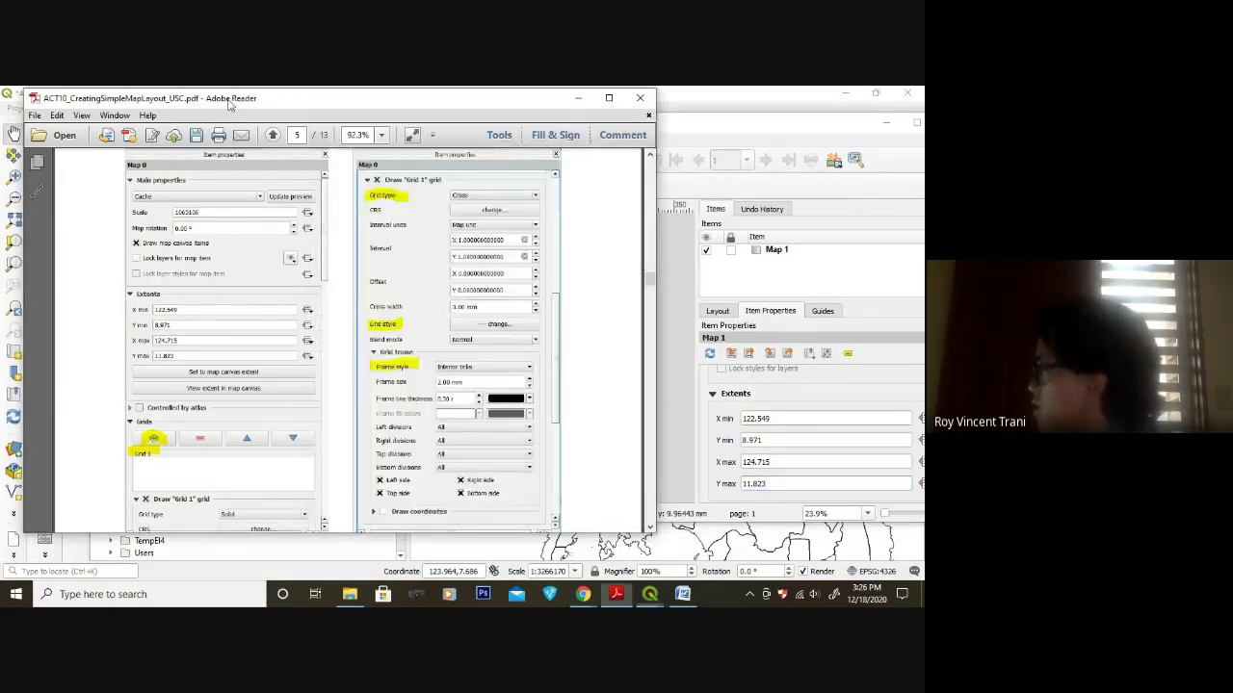
pyautogui.scroll(5, 254, 183)
pyautogui.scroll(-6, 254, 183)
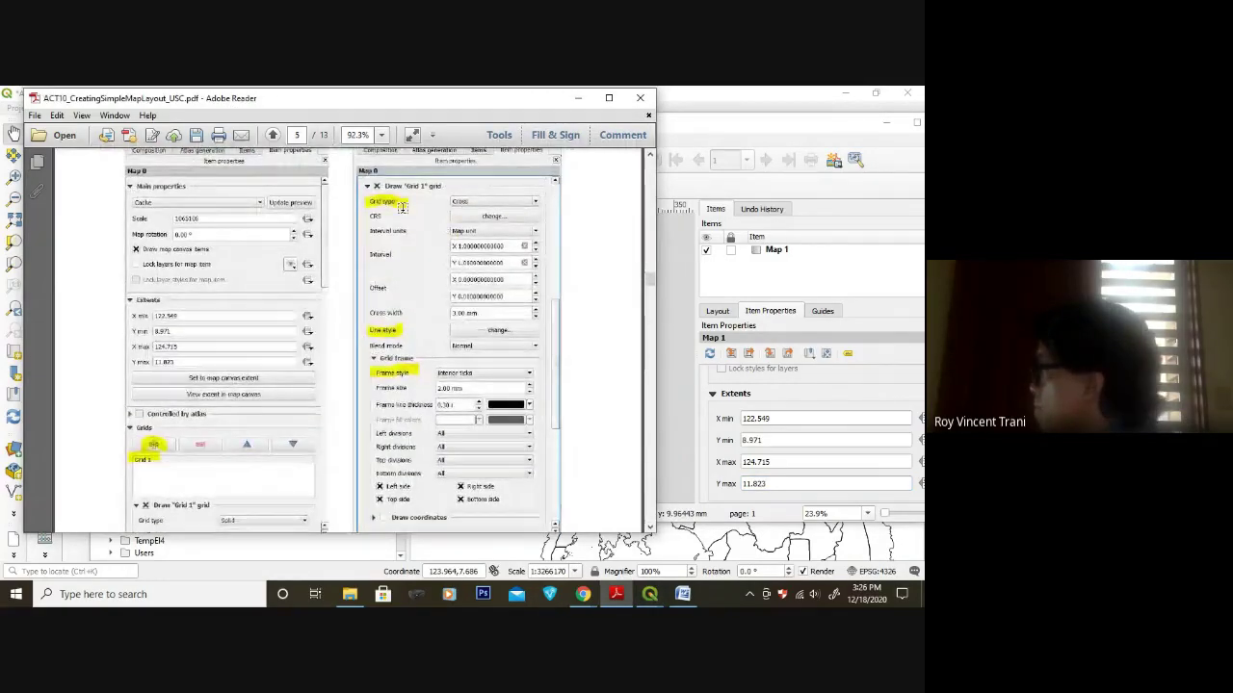
pyautogui.scroll(1, 380, 208)
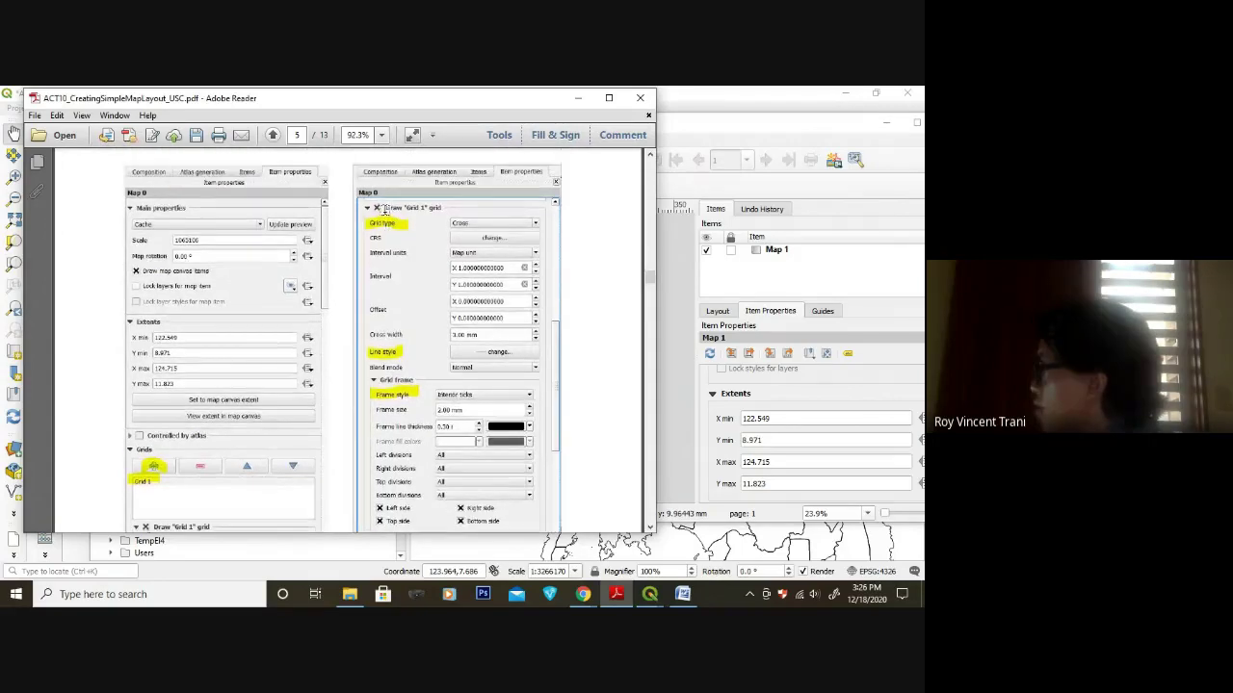
# - Rename the layout's map item as Map 0
pyautogui.click(718, 125)
pyautogui.rightClick(722, 255)
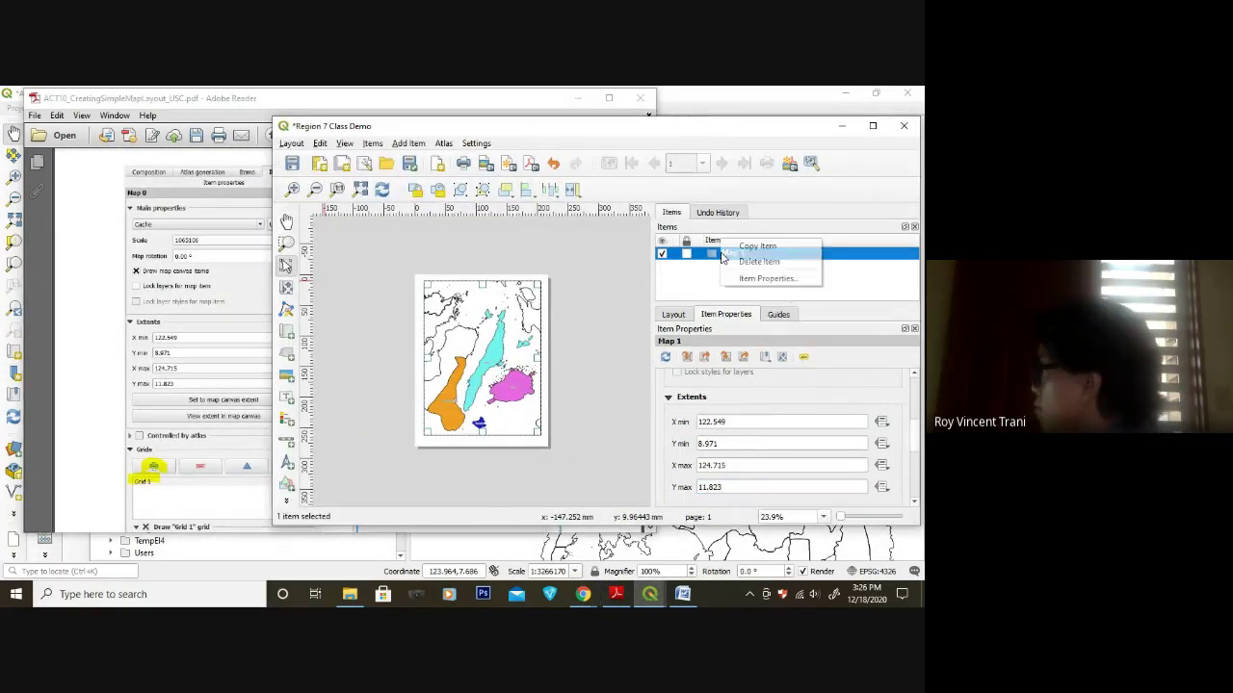
pyautogui.click(696, 276)
pyautogui.doubleClick(737, 255)
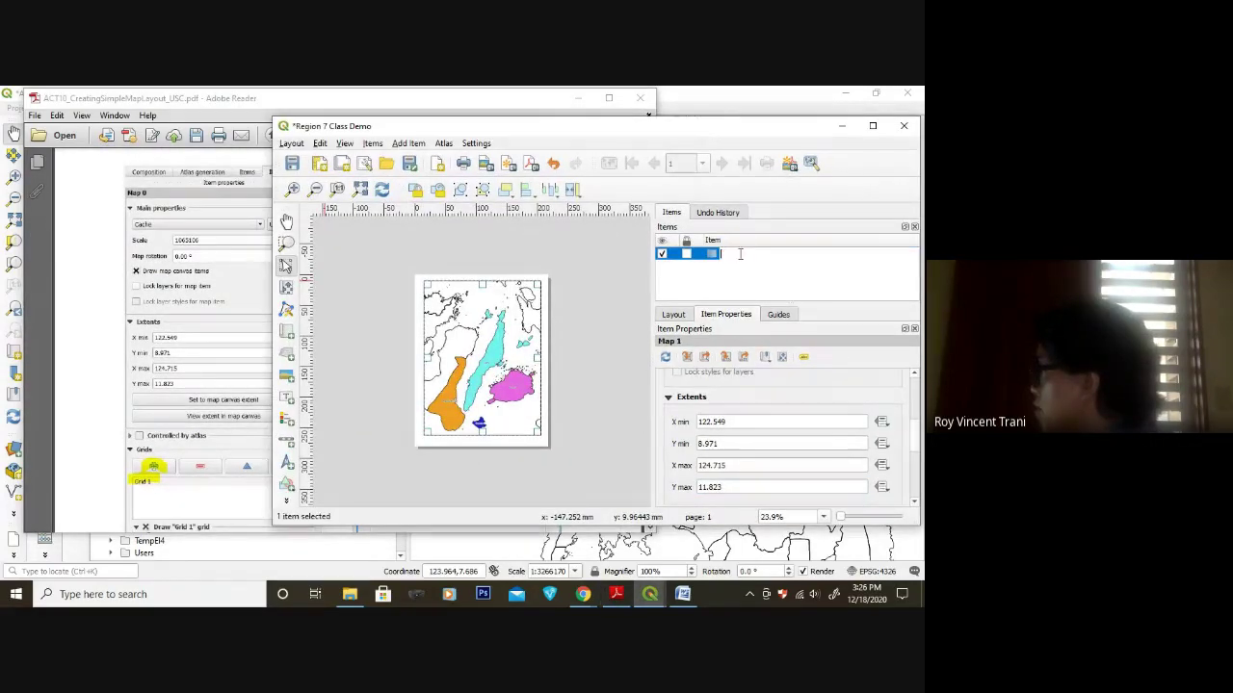
pyautogui.write('0')
pyautogui.press('Return')
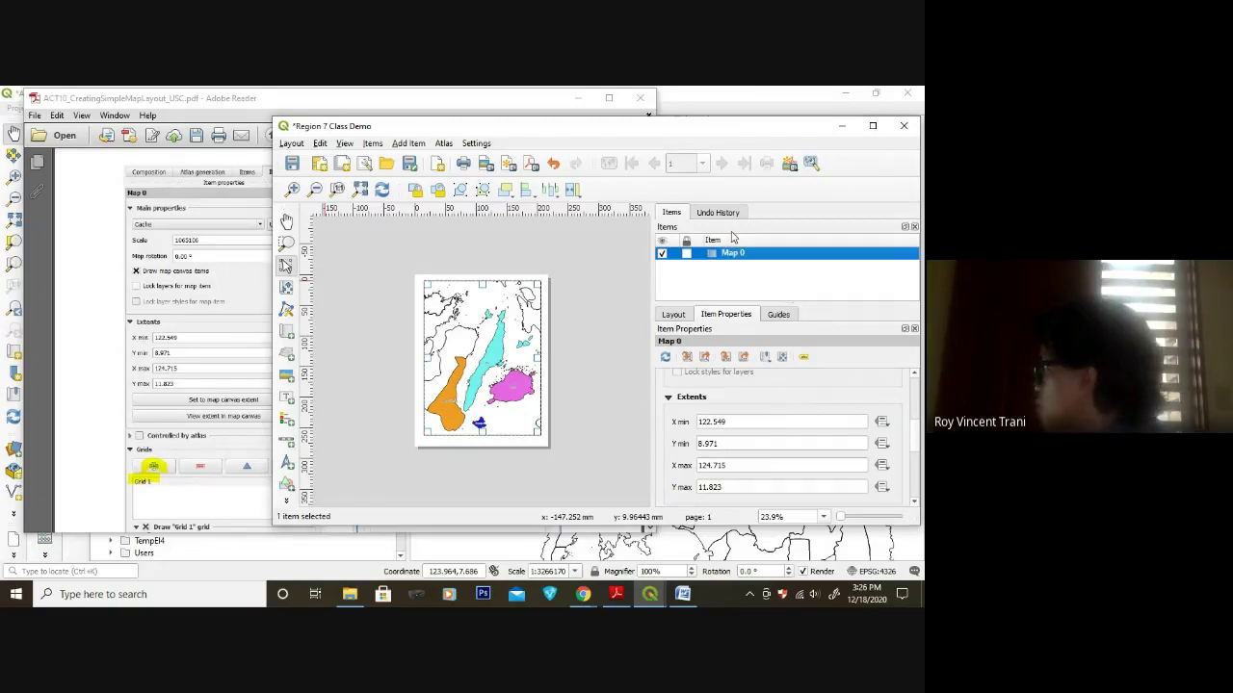
# - Check the highlighted Grid 1 settings on page 5 of the handout again in Adobe Reader
pyautogui.click(508, 100)
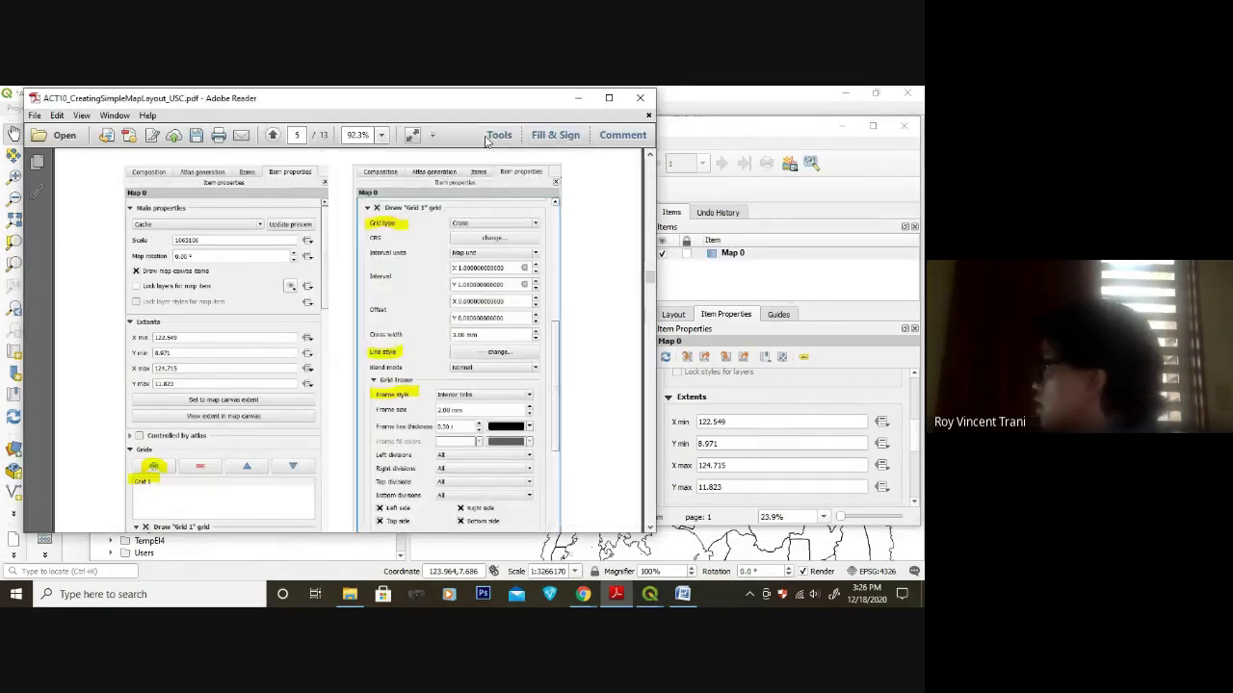
pyautogui.scroll(-2, 421, 269)
pyautogui.scroll(2, 421, 269)
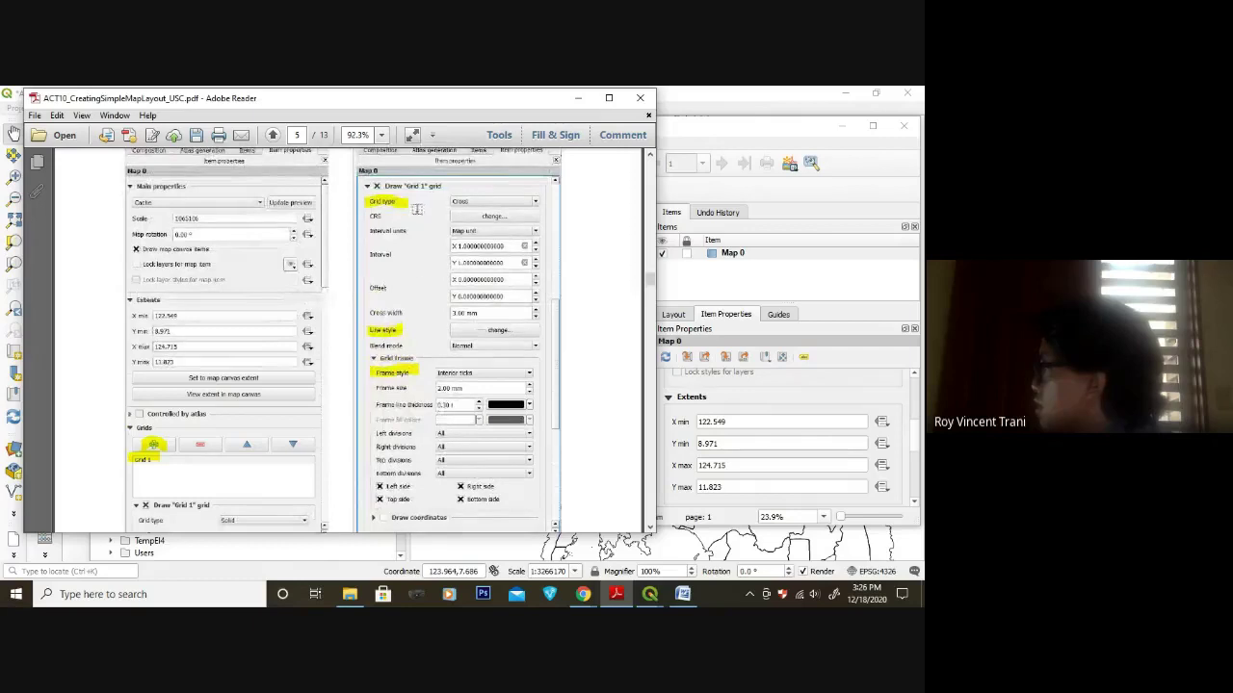
# - Add a grid to Map 0 in the layout and open the grid's properties for modification
pyautogui.click(788, 128)
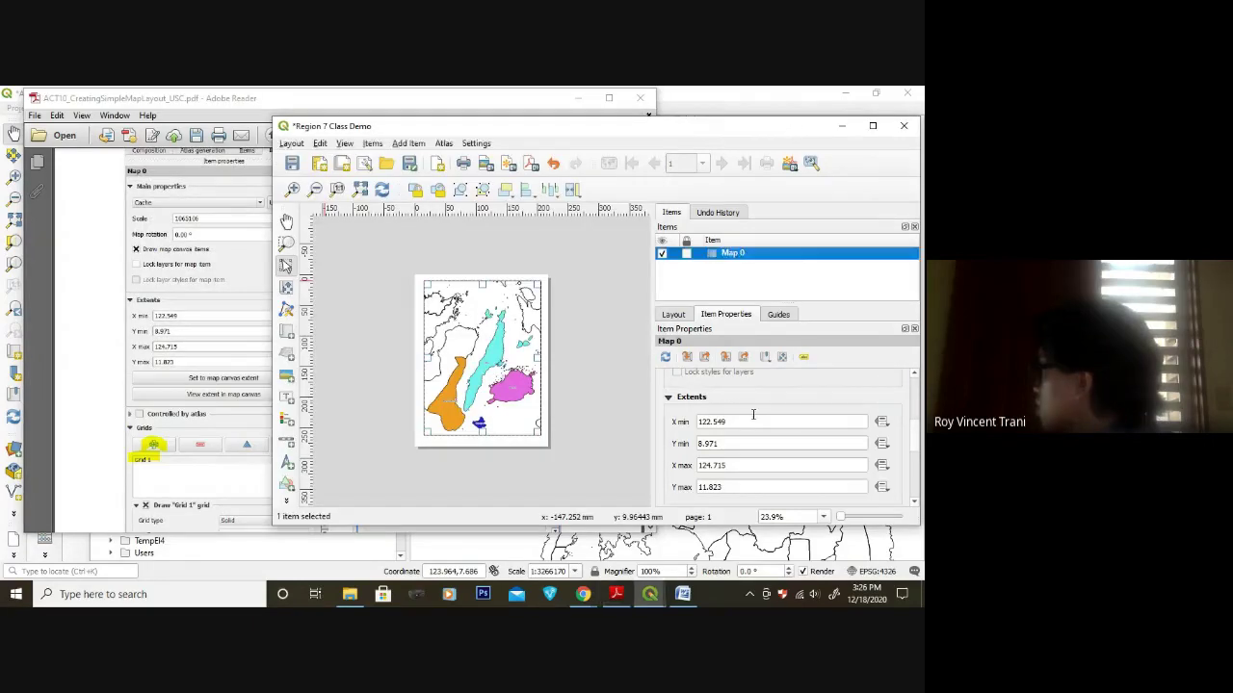
pyautogui.scroll(-3, 751, 424)
pyautogui.click(670, 410)
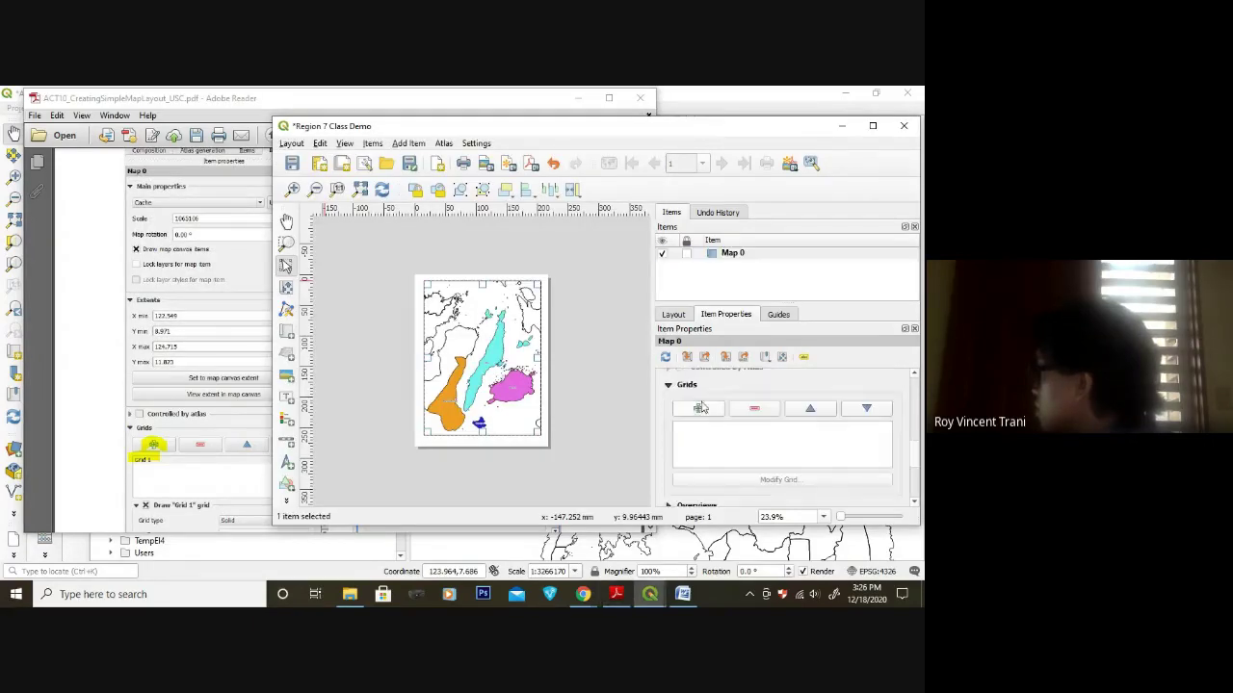
pyautogui.click(700, 407)
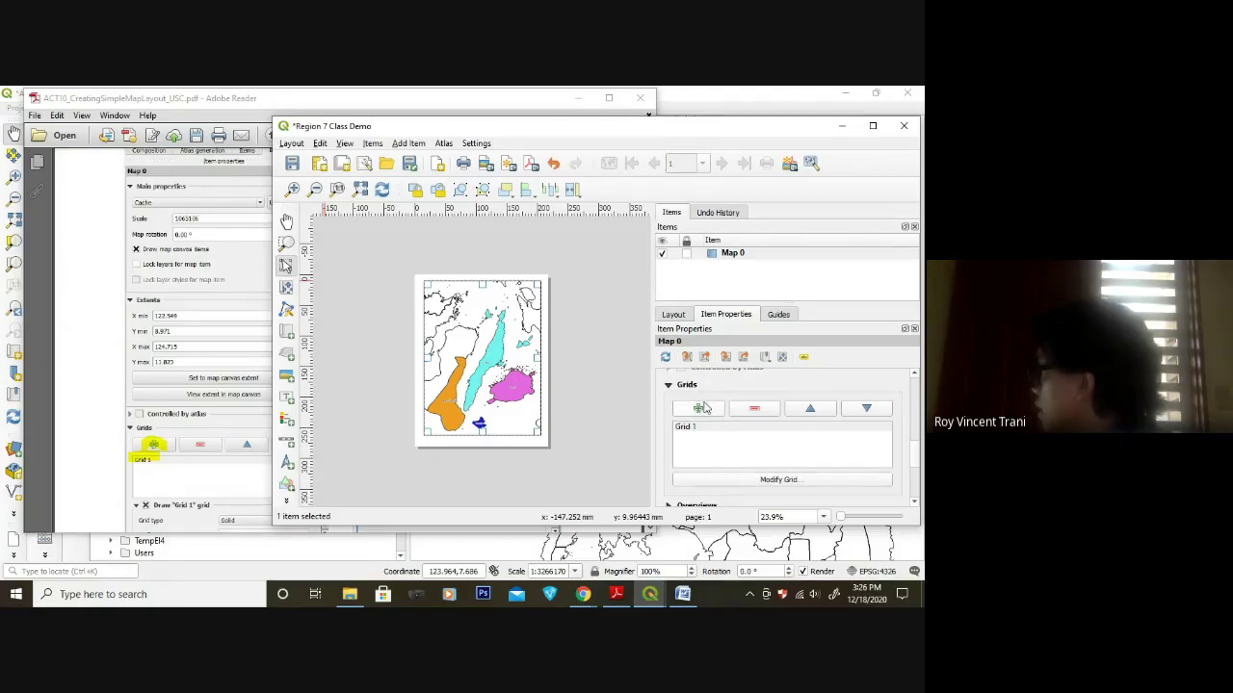
pyautogui.click(776, 479)
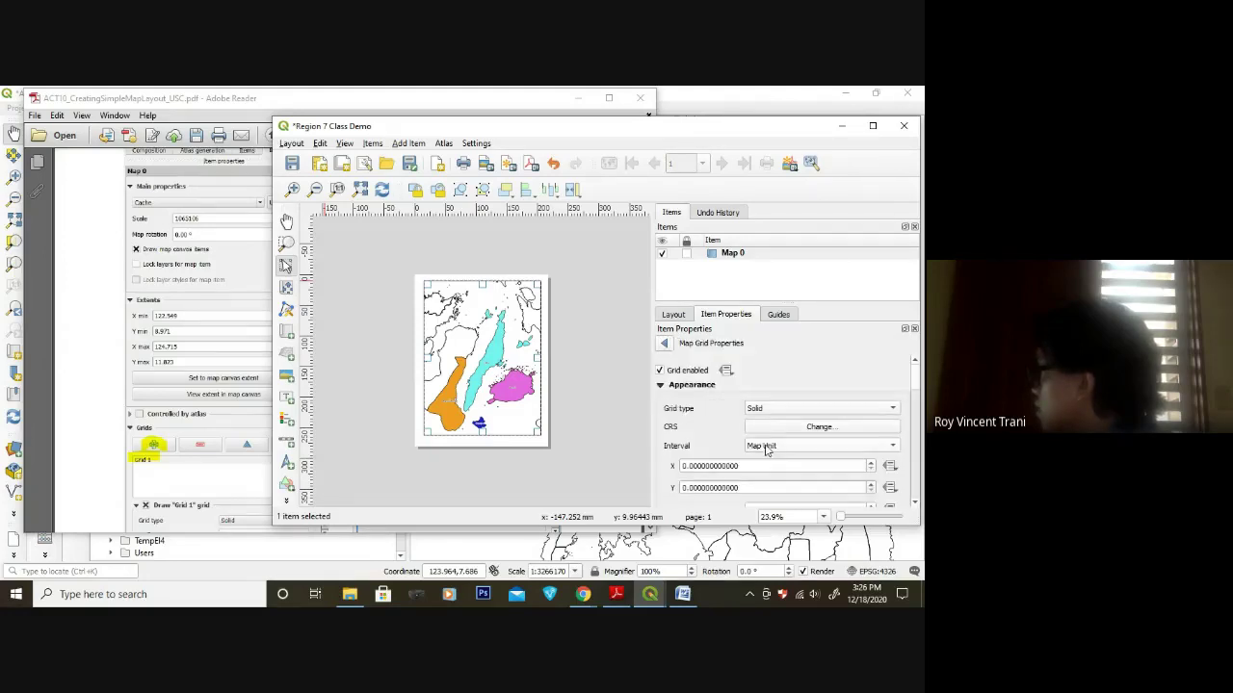
# - Set the Map 0 grid type to Cross and its X and Y intervals to 1 map unit, following page 5 of the handout
pyautogui.click(767, 411)
pyautogui.click(769, 422)
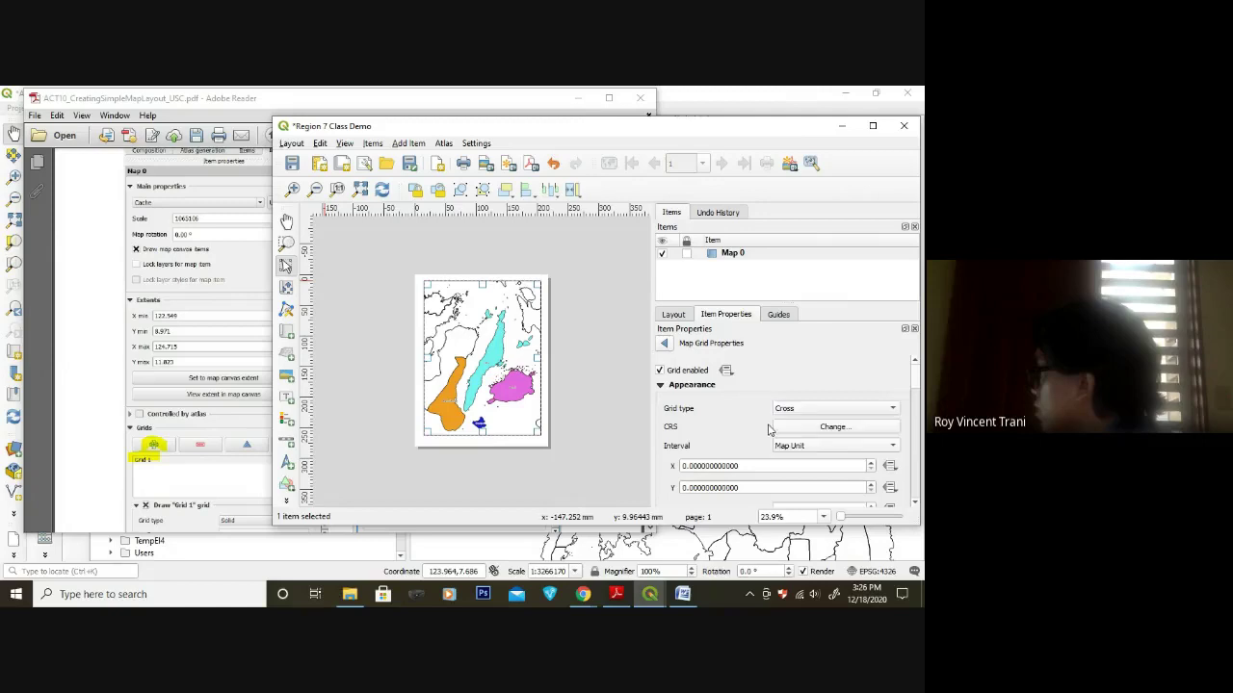
pyautogui.click(525, 99)
pyautogui.moveTo(525, 99); pyautogui.dragTo(449, 101)
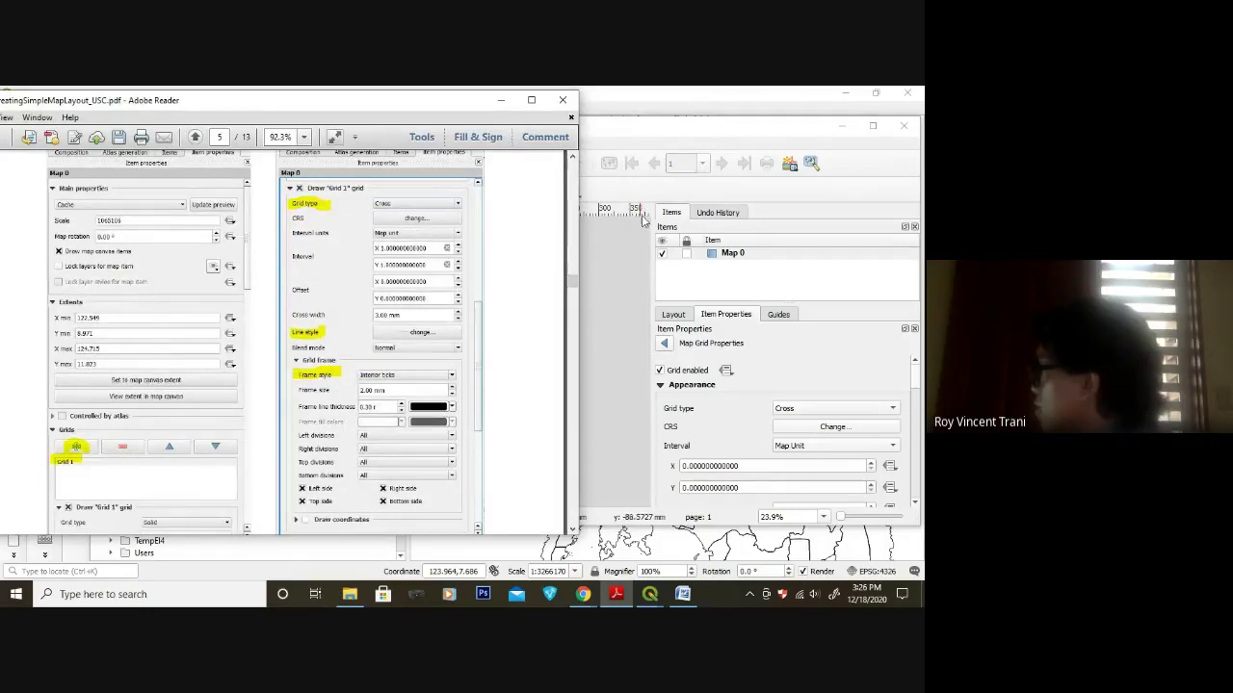
pyautogui.moveTo(683, 135); pyautogui.dragTo(670, 135)
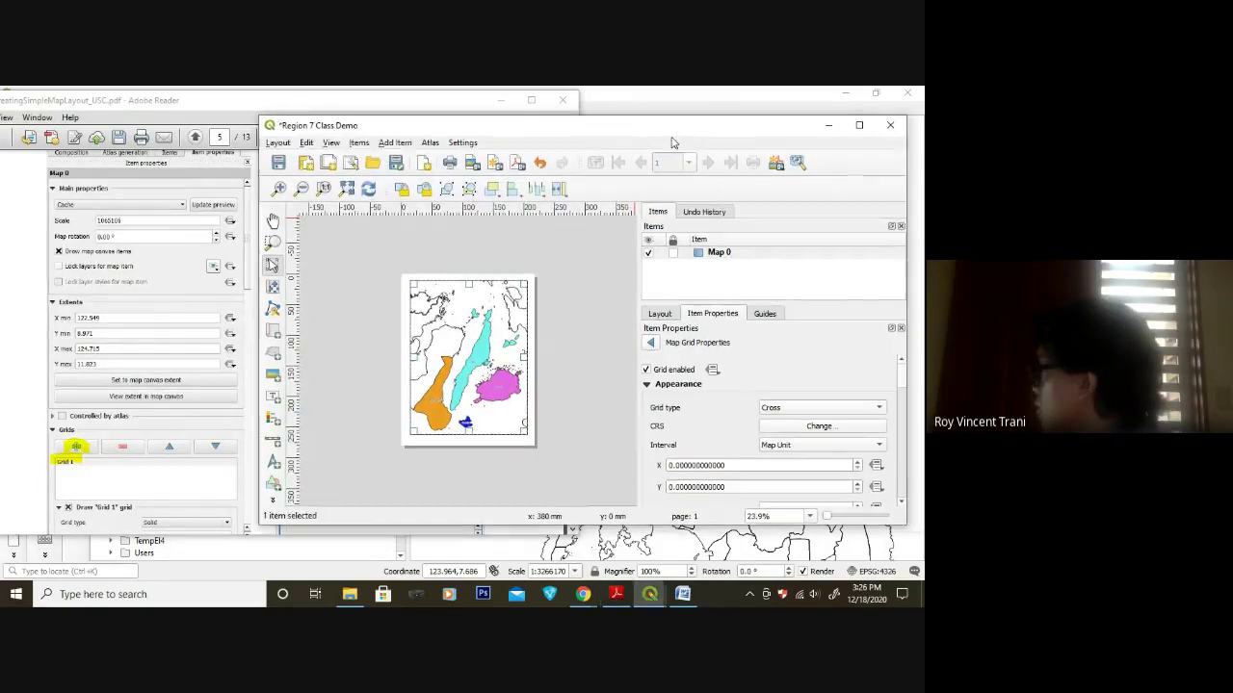
pyautogui.click(724, 465)
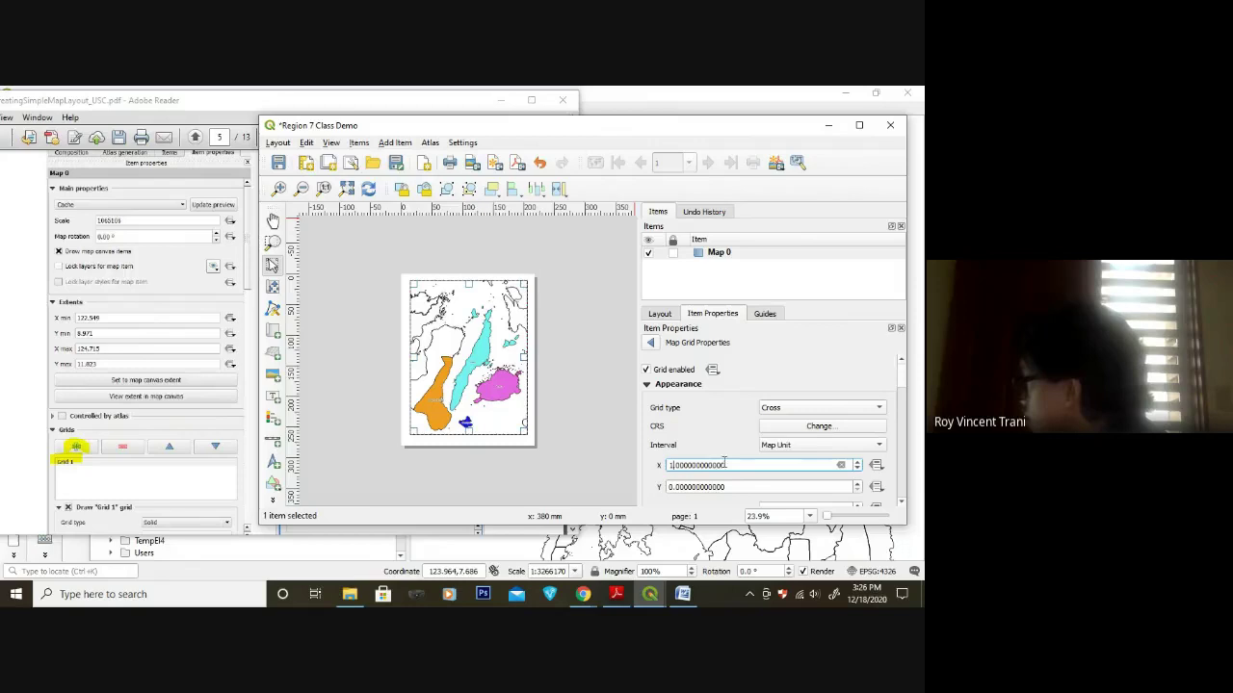
pyautogui.click(678, 488)
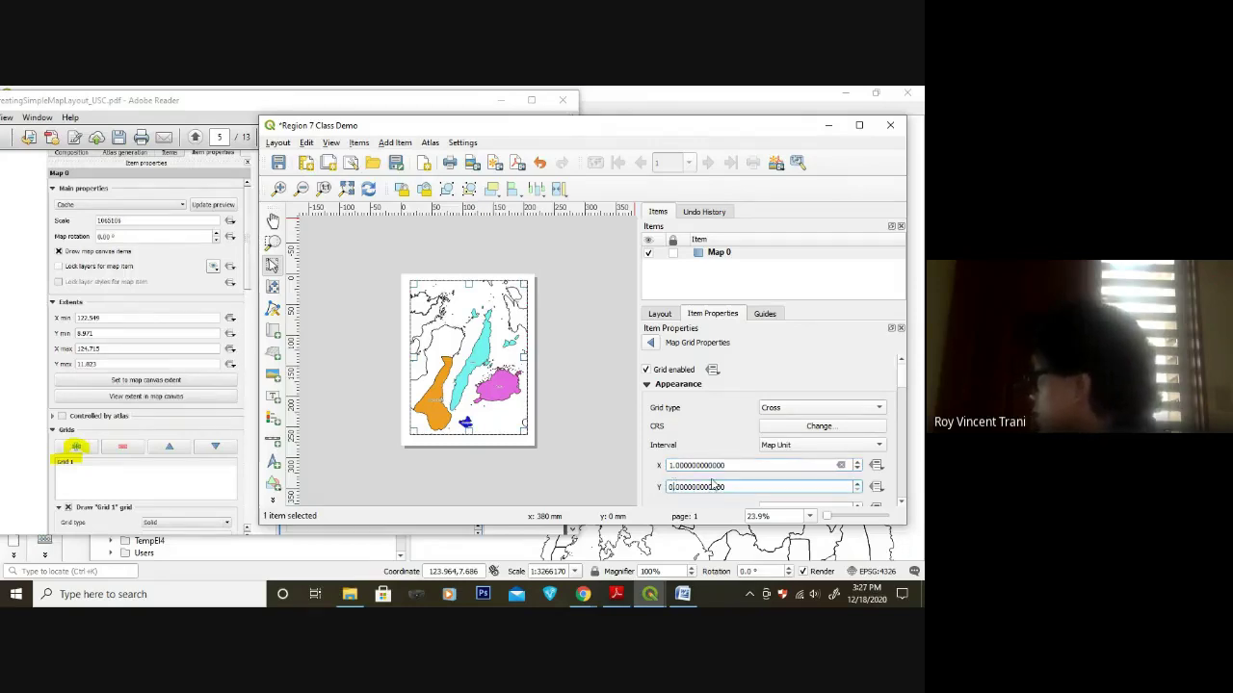
pyautogui.press('BackSpace')
pyautogui.write('1')
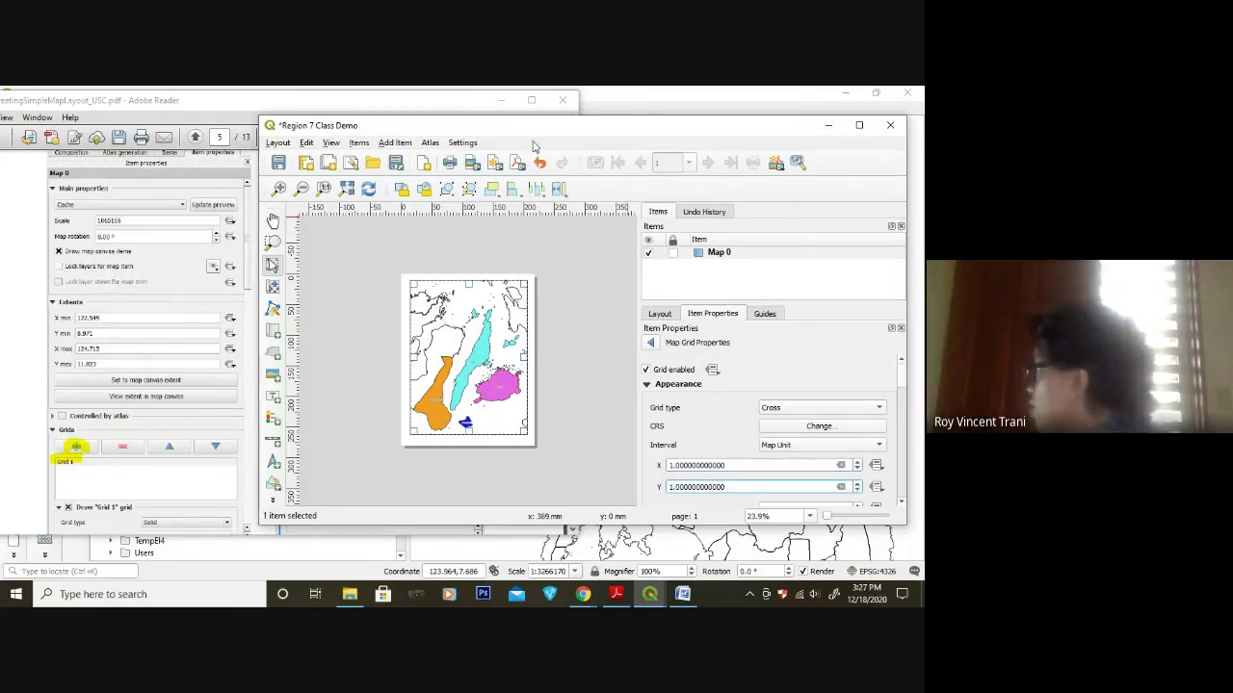
# - Check the handout's grid frame settings and set the grid's frame style to Interior Ticks
pyautogui.click(511, 100)
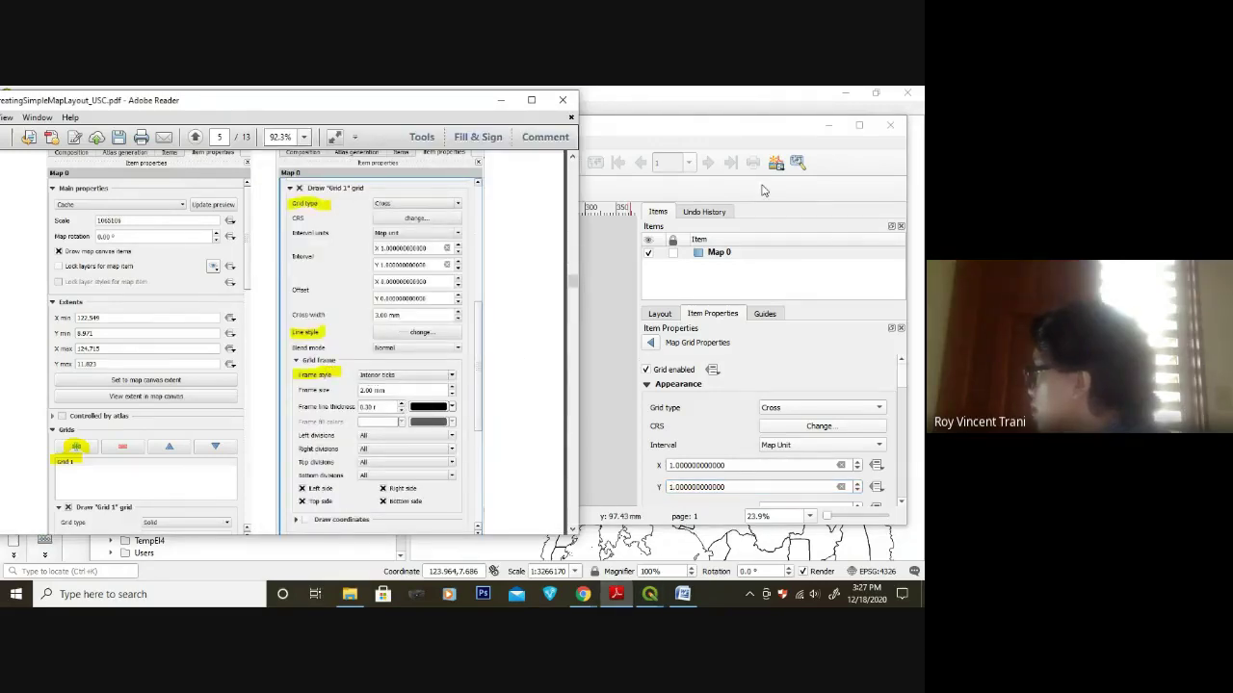
pyautogui.click(755, 130)
pyautogui.scroll(-2, 843, 364)
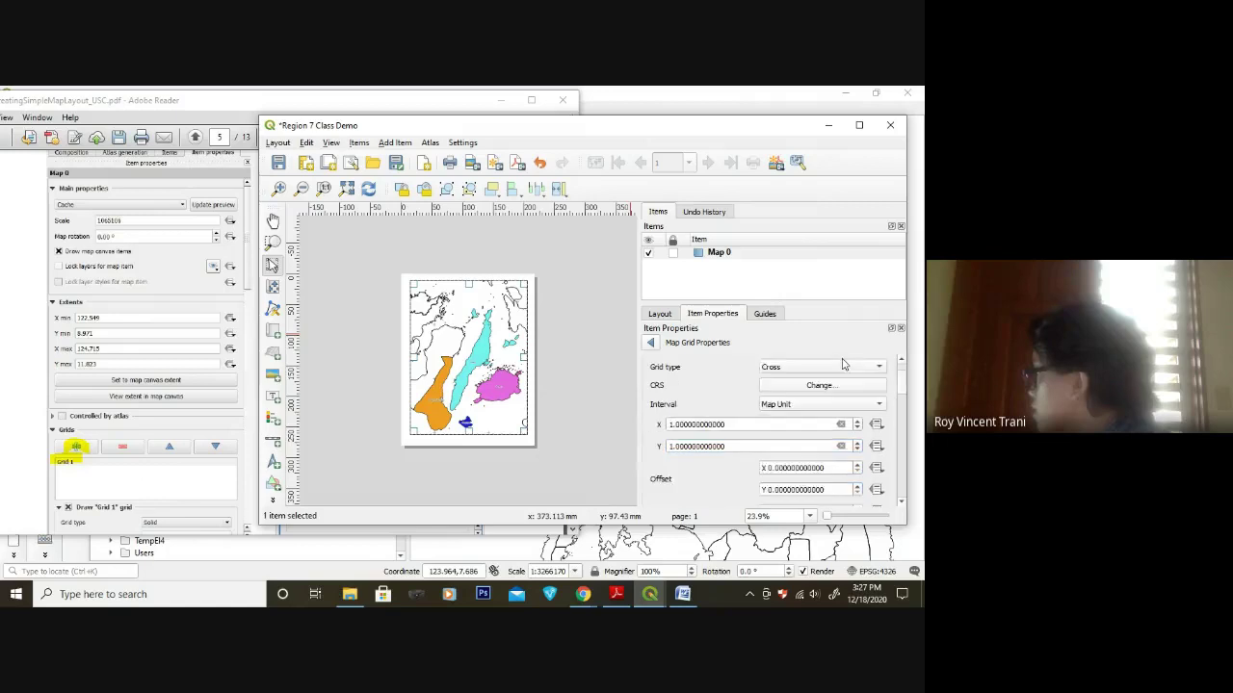
pyautogui.scroll(-3, 903, 405)
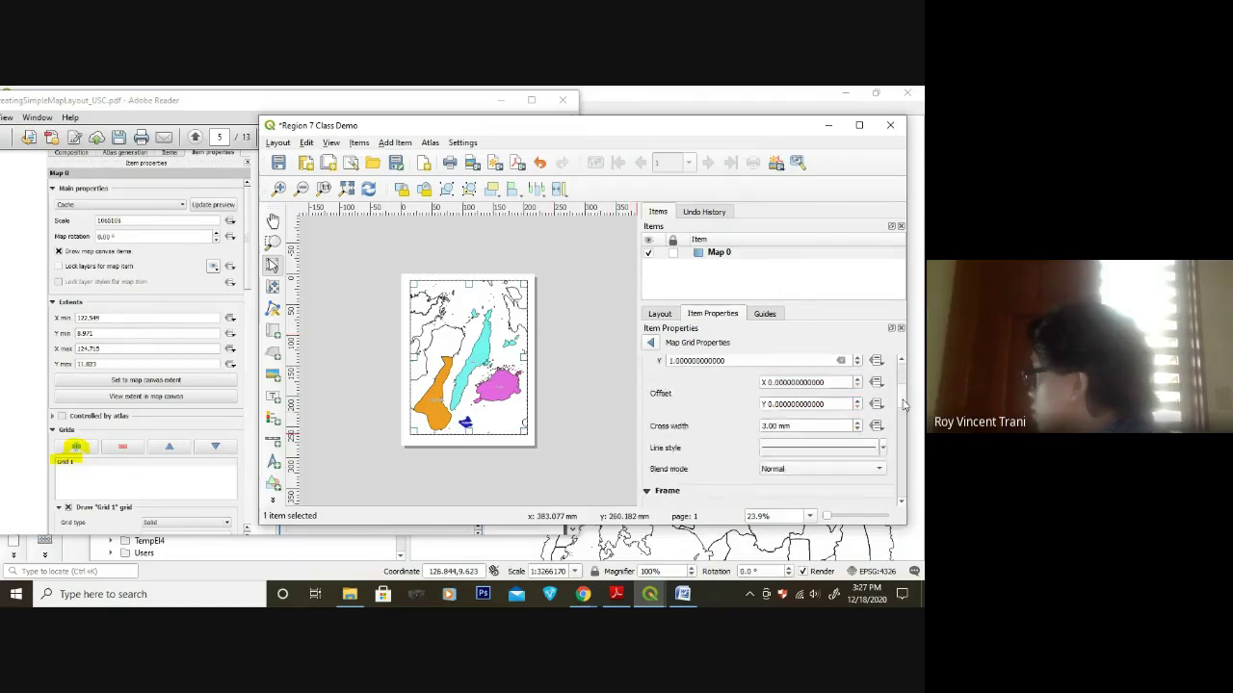
pyautogui.click(836, 439)
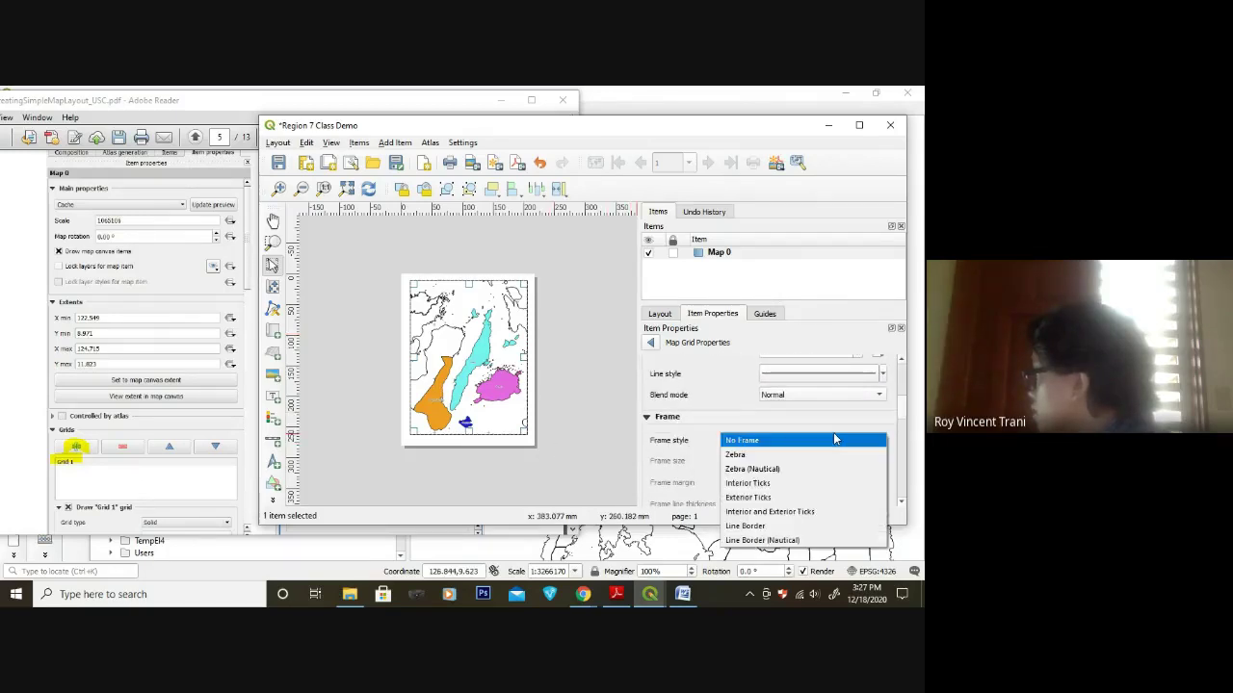
pyautogui.click(790, 481)
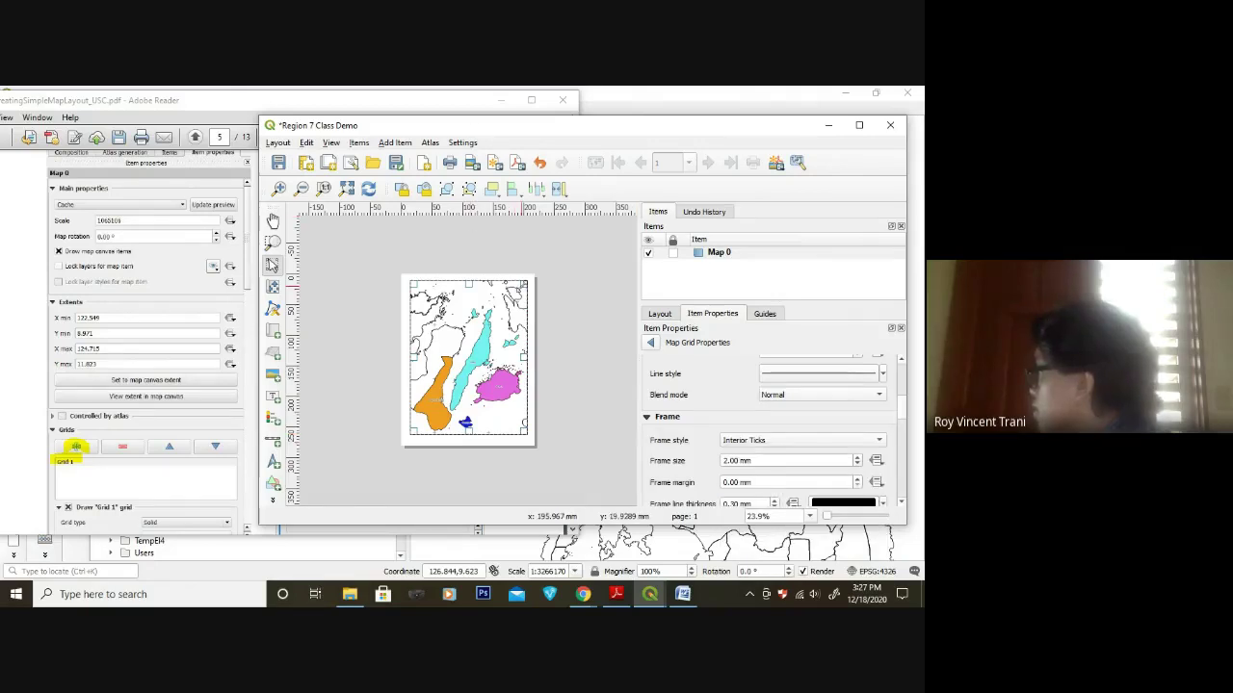
# - Deselect the map and examine the grid crosses and interior ticks up close on the layout page
pyautogui.click(565, 334)
pyautogui.scroll(2, 520, 479)
pyautogui.scroll(-1, 520, 478)
pyautogui.scroll(1, 520, 478)
pyautogui.scroll(-1, 521, 479)
pyautogui.scroll(1, 520, 479)
pyautogui.scroll(-2, 518, 472)
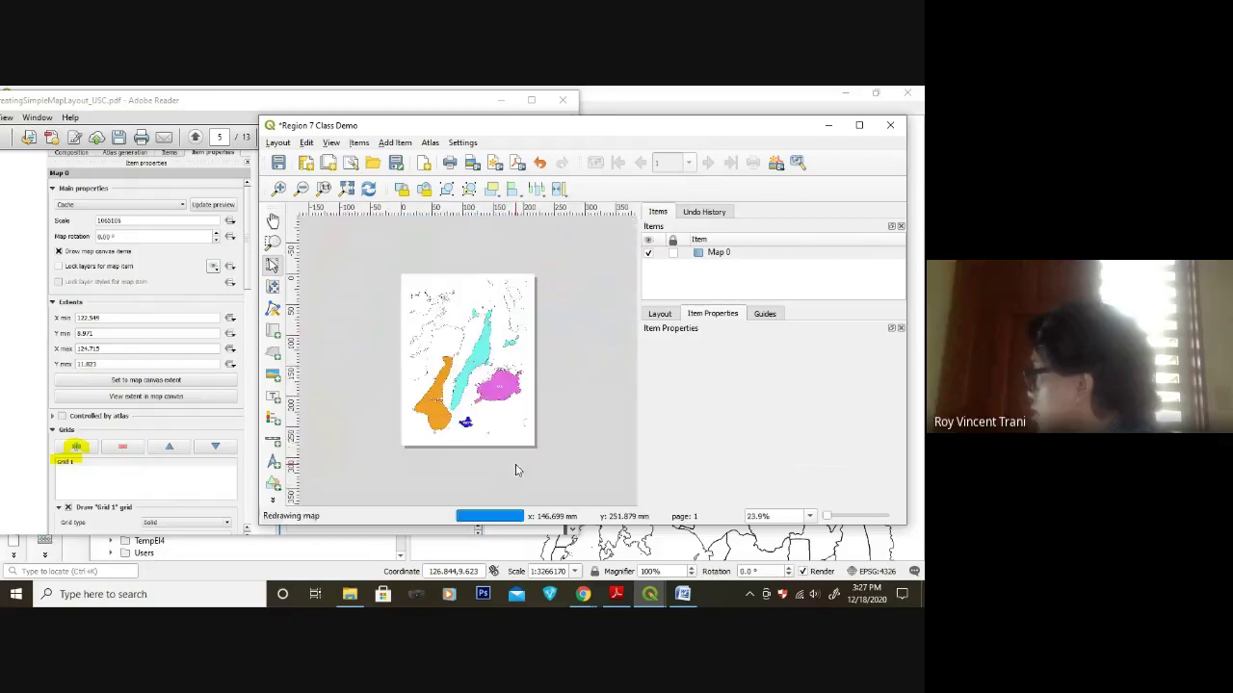
pyautogui.moveTo(477, 93); pyautogui.dragTo(366, 98)
pyautogui.click(568, 376)
pyautogui.scroll(2, 568, 375)
pyautogui.scroll(2, 564, 375)
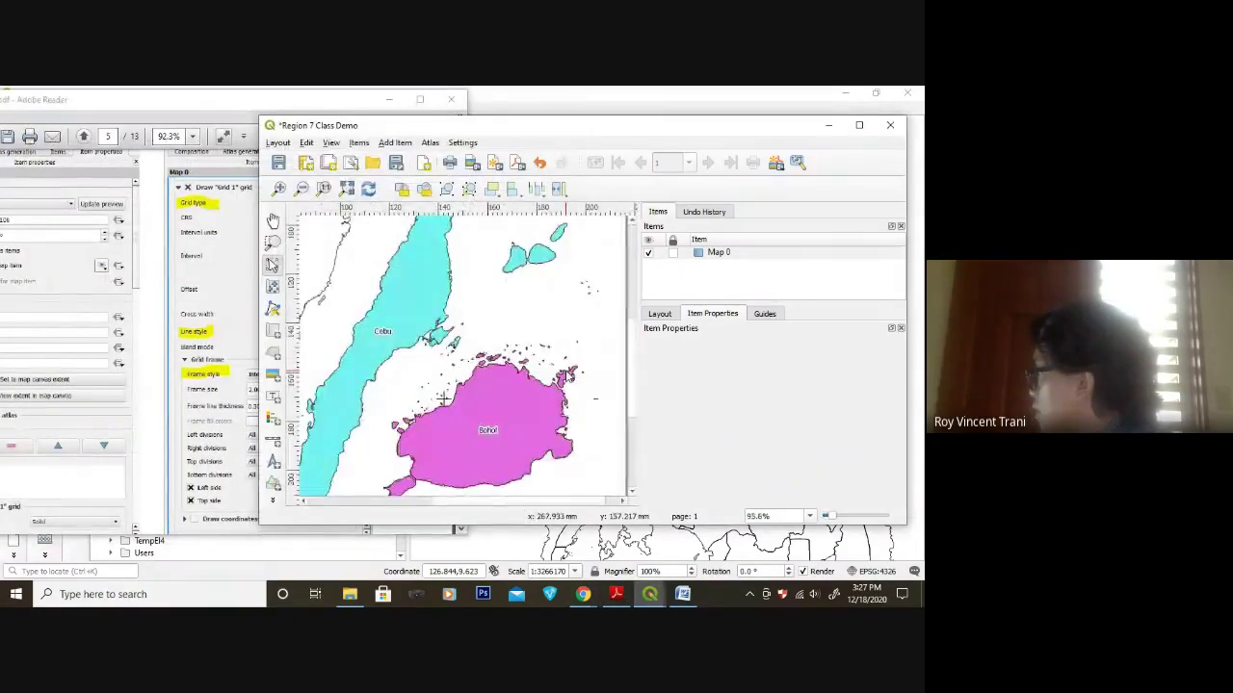
pyautogui.scroll(-2, 539, 399)
pyautogui.scroll(2, 515, 422)
pyautogui.scroll(-2, 518, 423)
# - Glance at the handout's frame settings, reselect Map 0 in the layout and reopen the properties of Grid 1
pyautogui.click(240, 102)
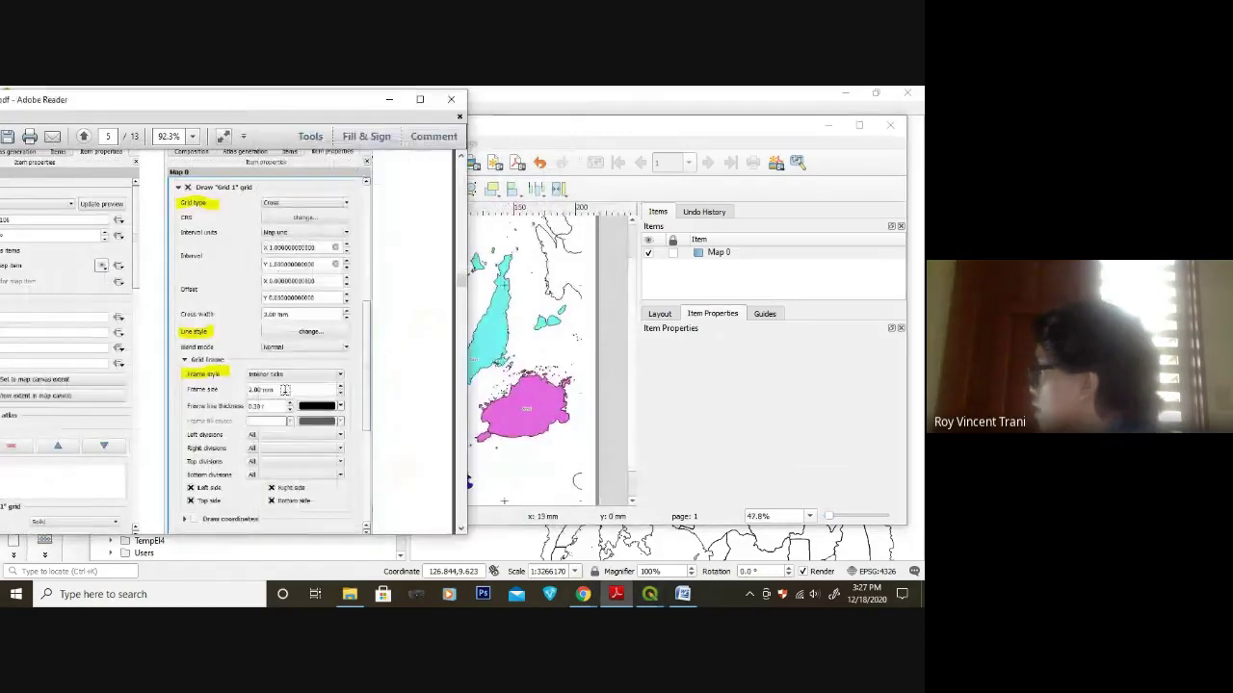
pyautogui.click(715, 325)
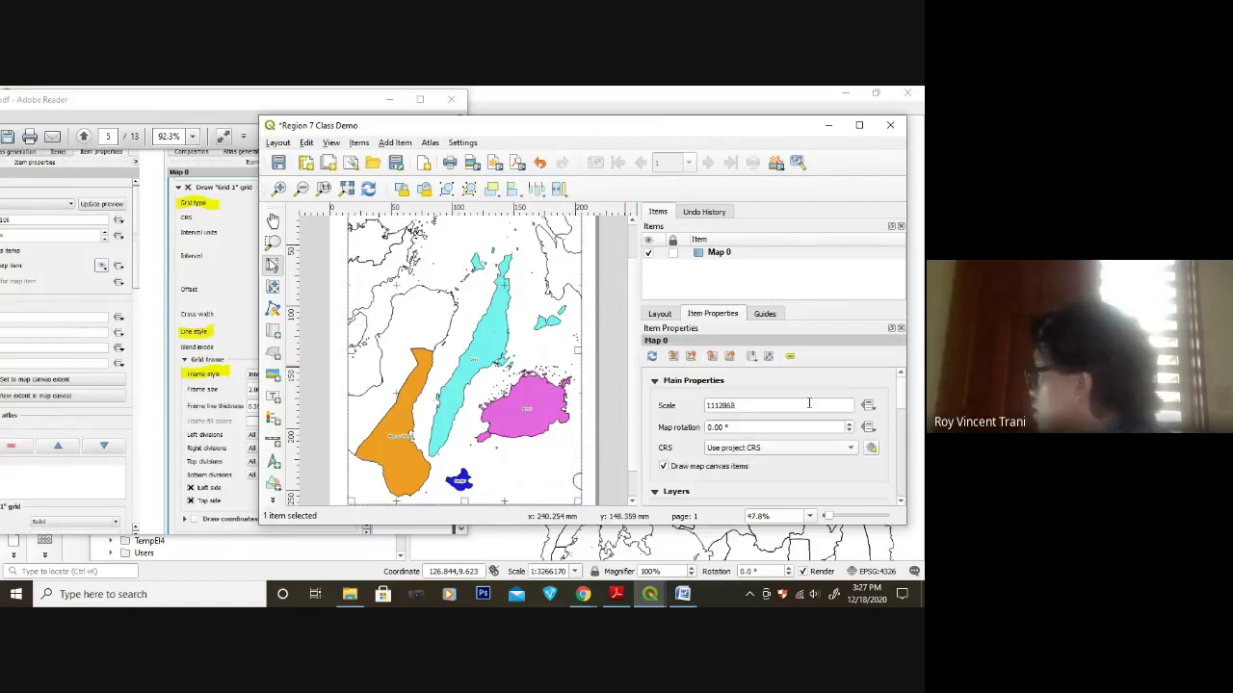
pyautogui.scroll(-10, 896, 409)
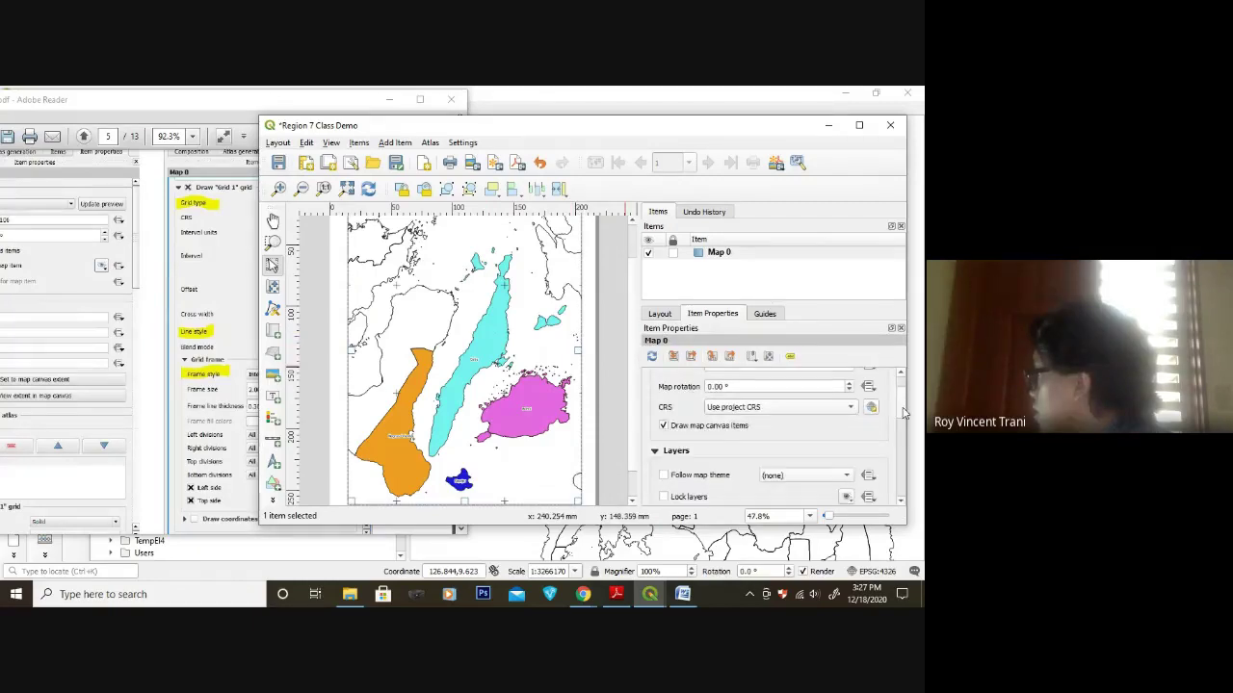
pyautogui.scroll(4, 898, 422)
pyautogui.scroll(-4, 899, 424)
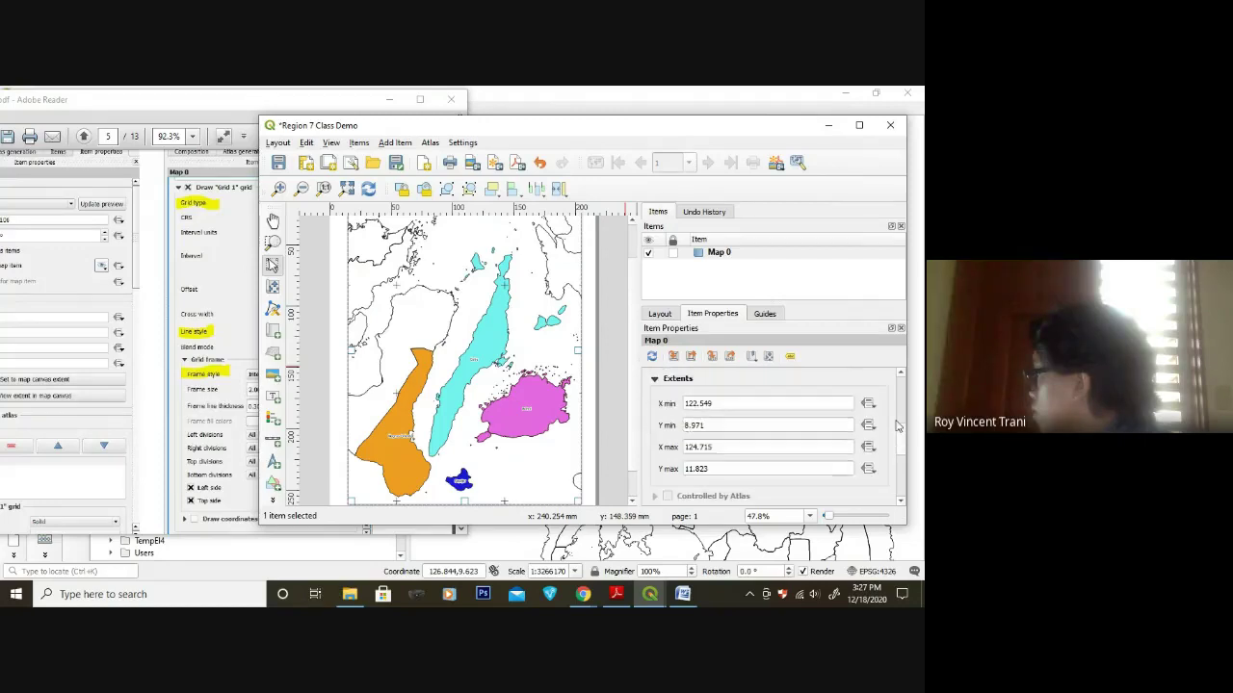
pyautogui.click(654, 434)
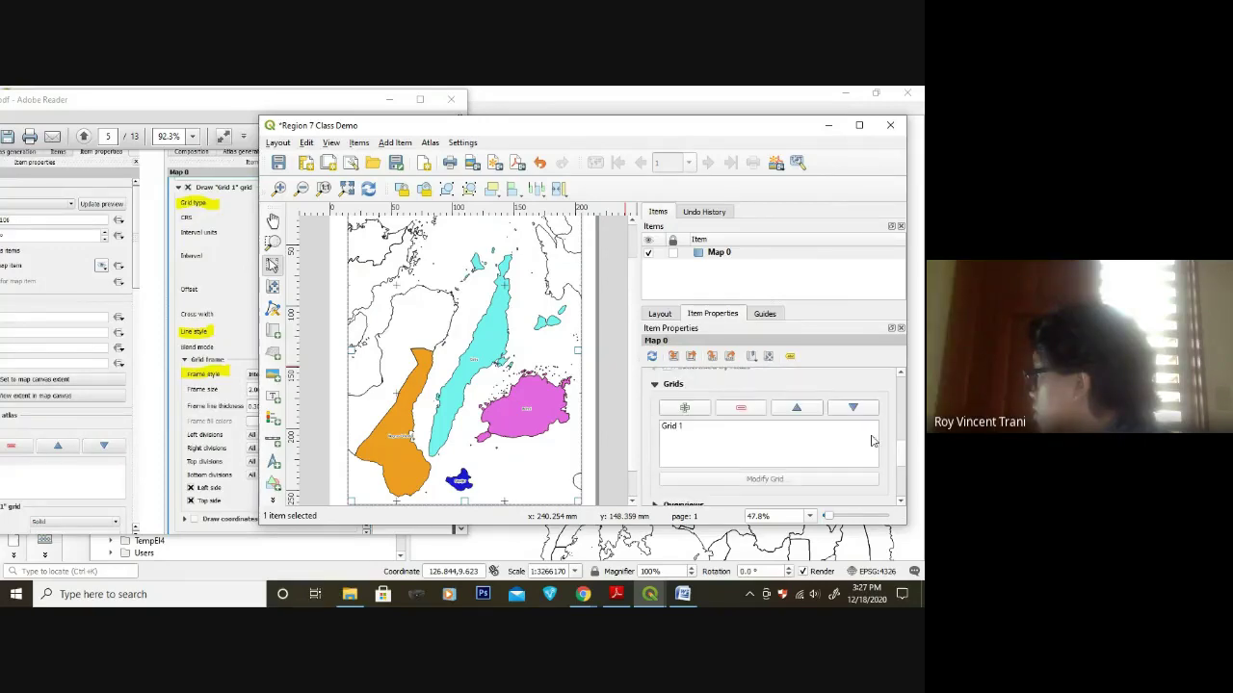
pyautogui.click(724, 427)
pyautogui.click(770, 479)
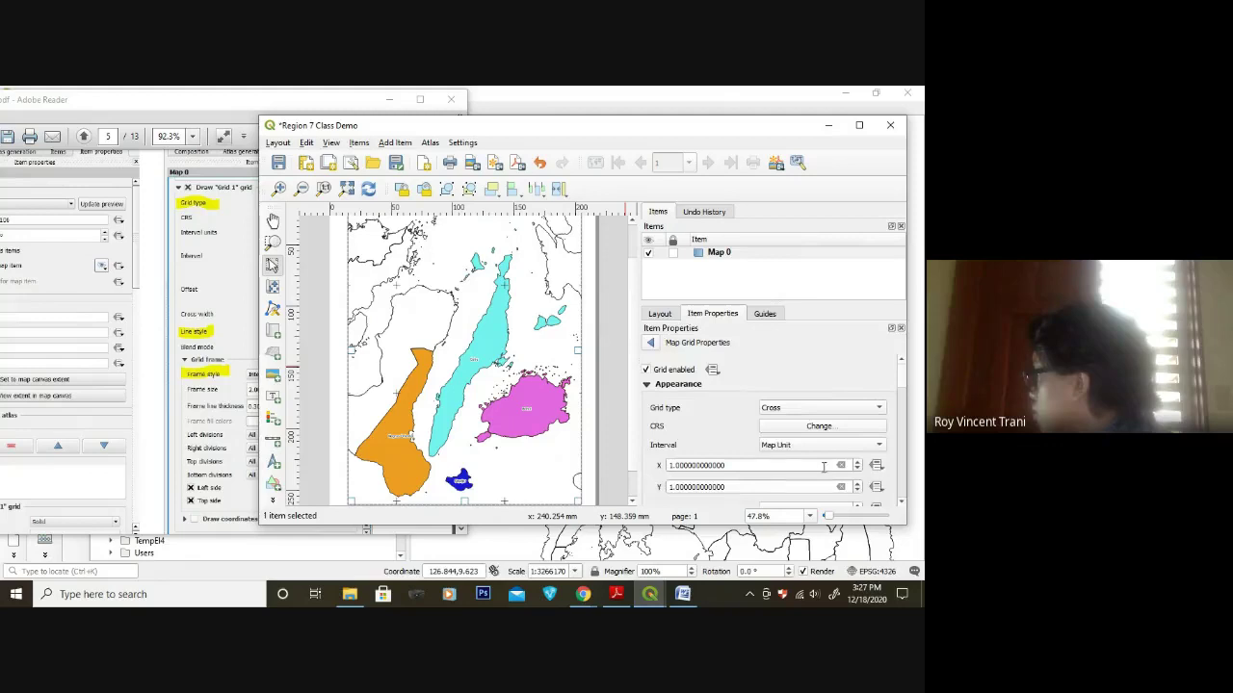
# - Compare Grid 1's frame settings with the handout and enable Draw Coordinates for the grid
pyautogui.scroll(-8, 901, 385)
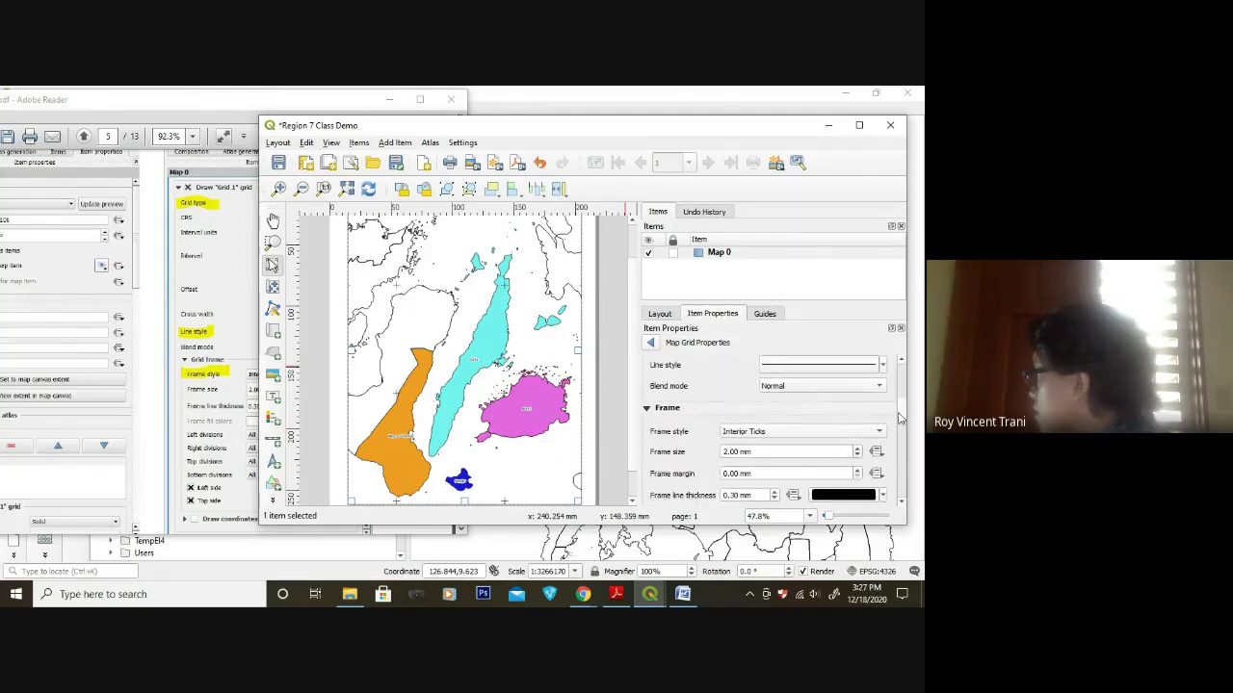
pyautogui.moveTo(130, 92); pyautogui.dragTo(129, 98)
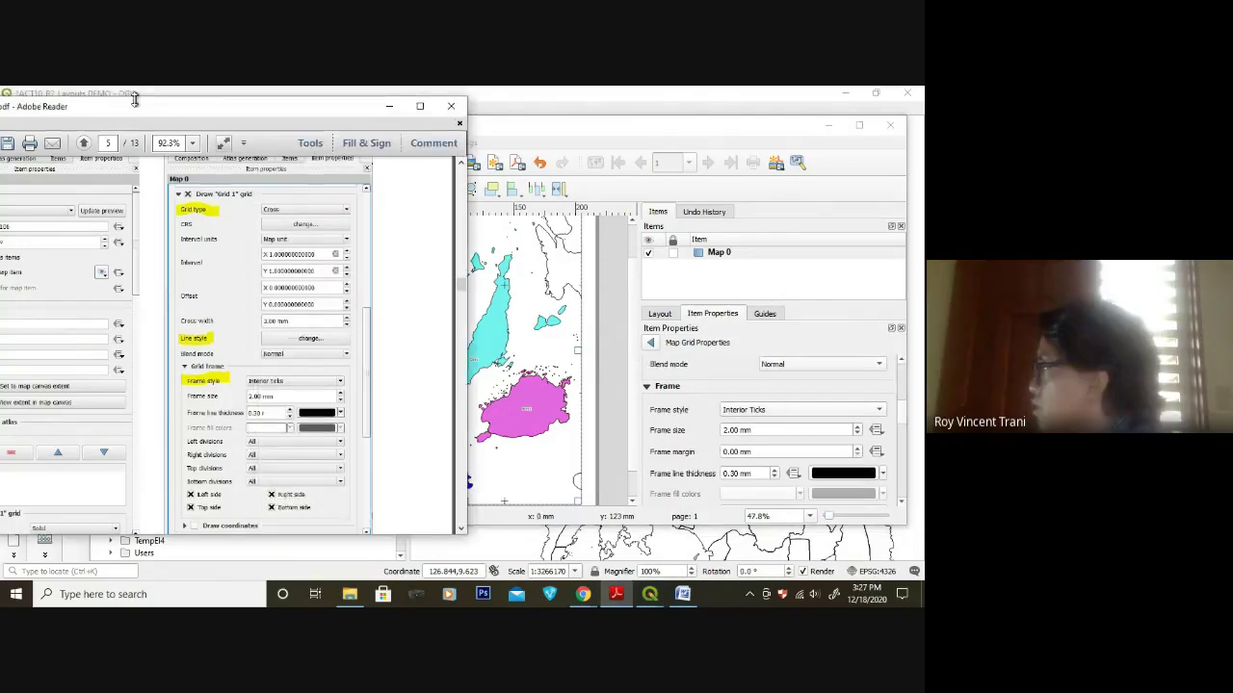
pyautogui.moveTo(296, 116); pyautogui.dragTo(143, 116)
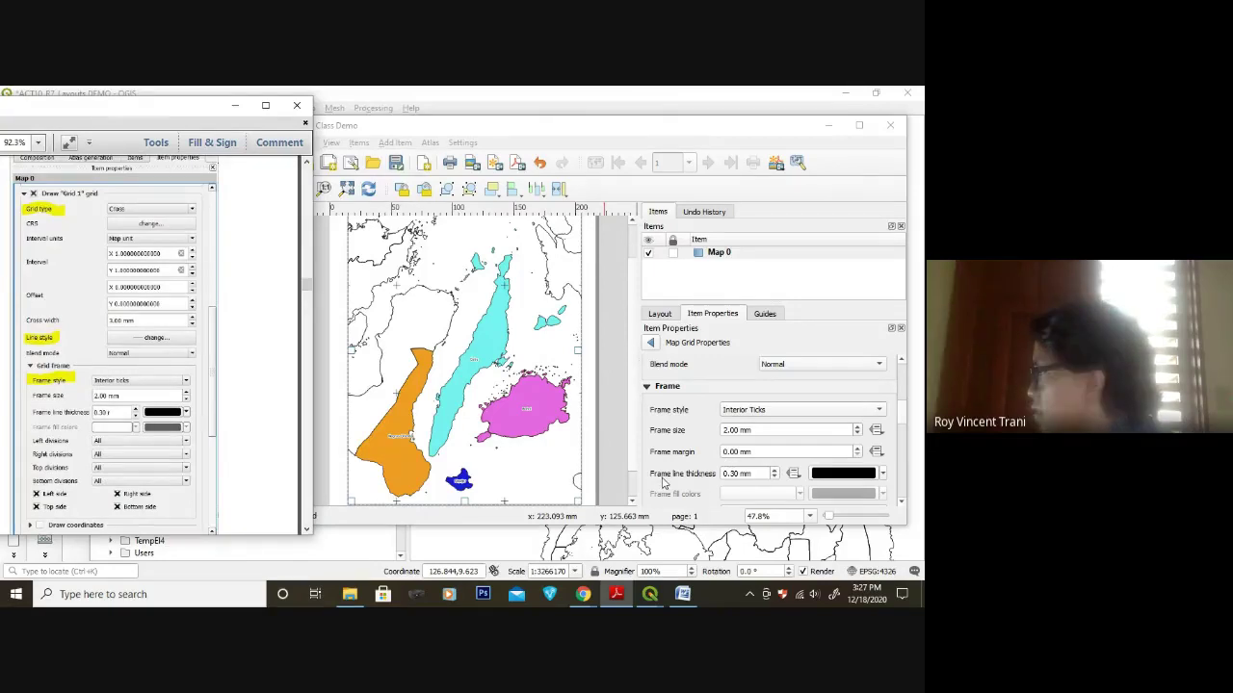
pyautogui.moveTo(903, 425); pyautogui.dragTo(903, 454)
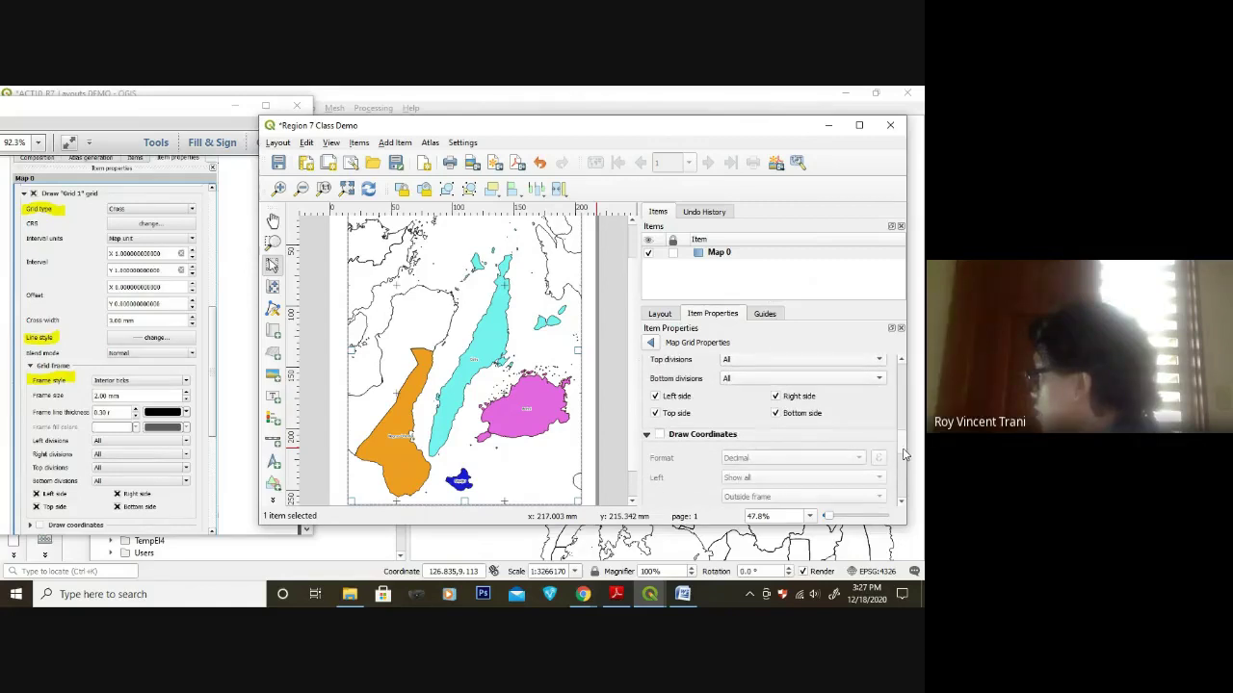
pyautogui.click(658, 434)
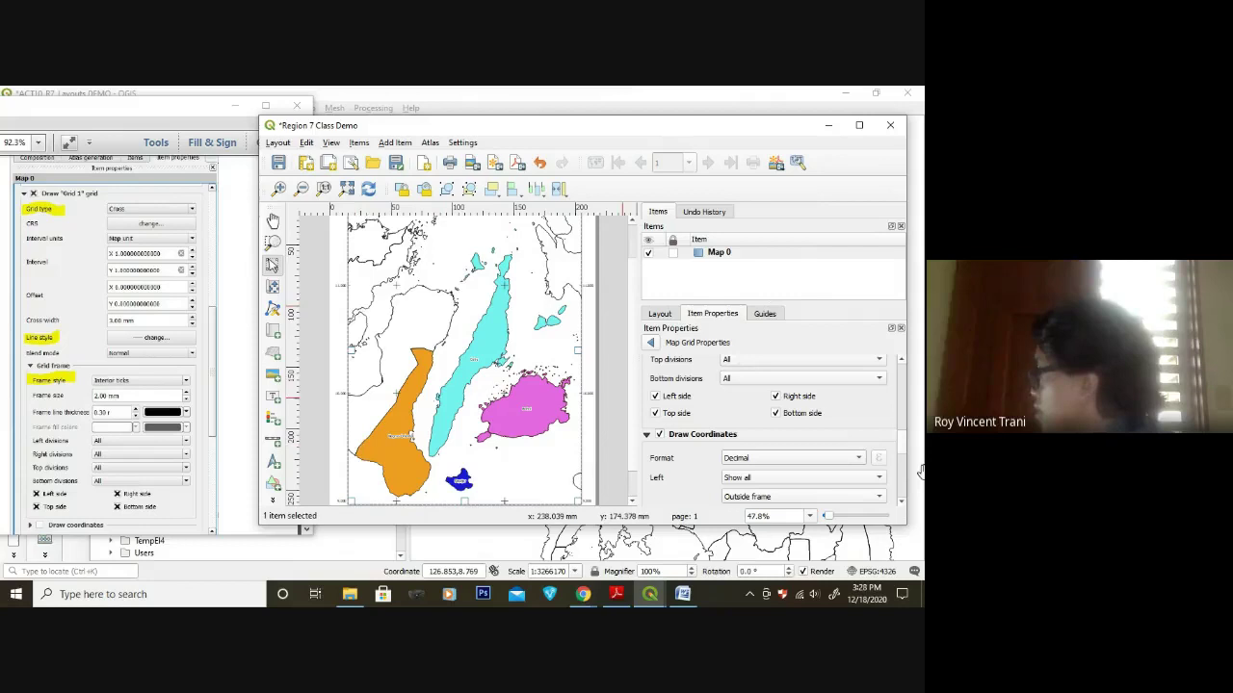
# - Review the sample map on page 6 and the Draw coordinates and Frame settings on page 7 of the handout
pyautogui.moveTo(174, 105); pyautogui.dragTo(433, 121)
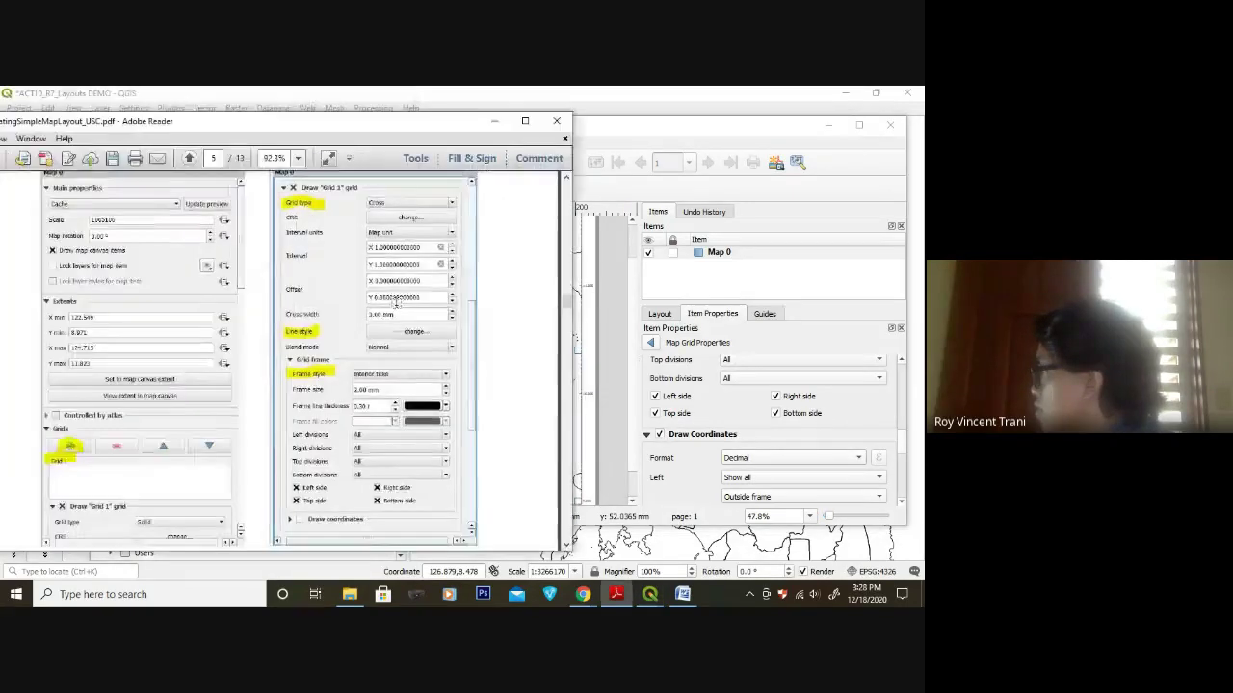
pyautogui.scroll(-10, 396, 304)
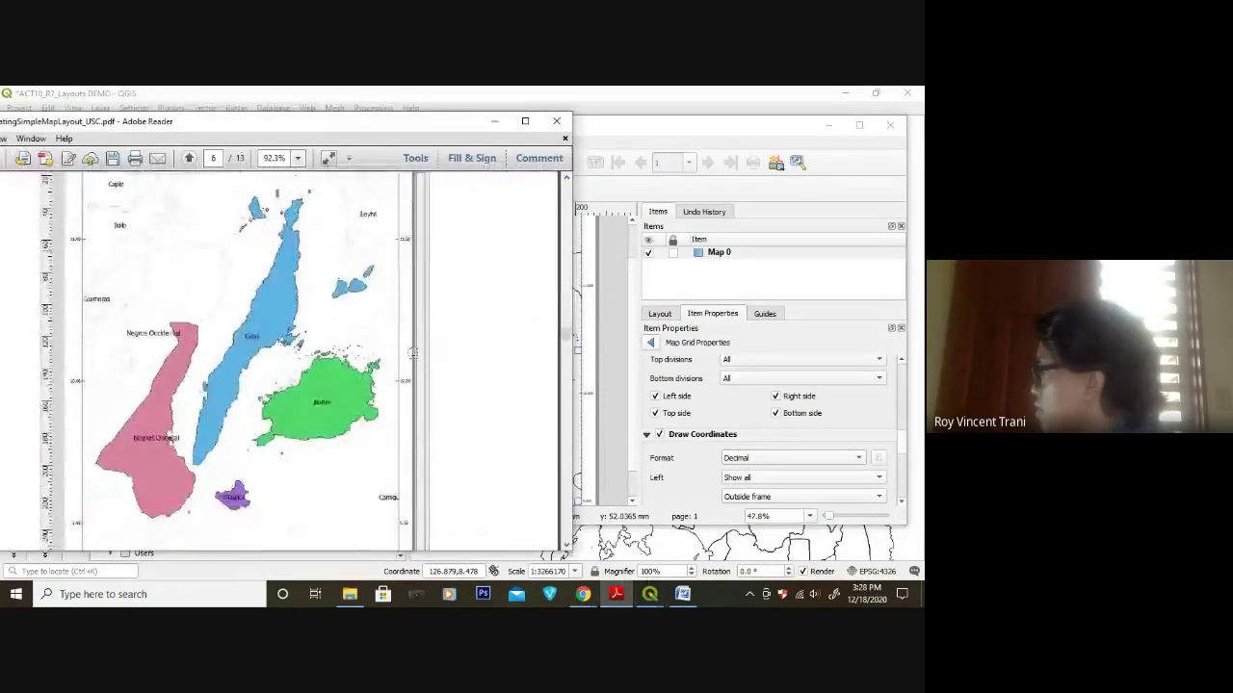
pyautogui.scroll(-4, 412, 353)
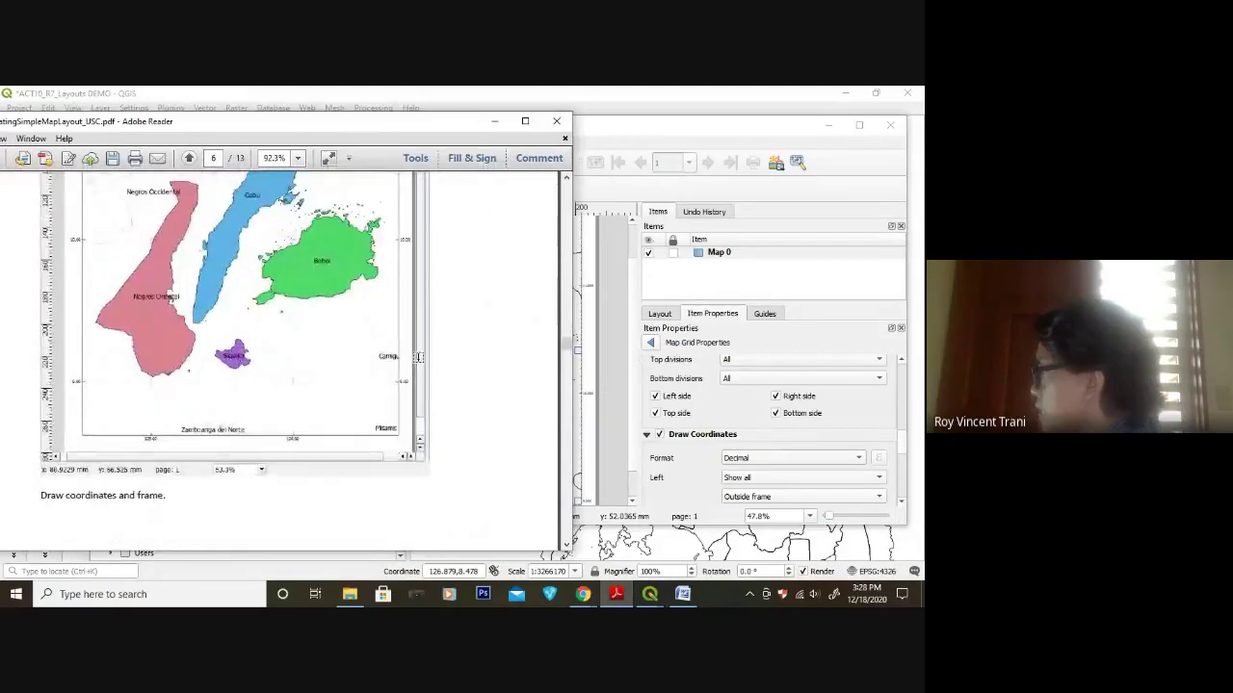
pyautogui.scroll(1, 419, 357)
pyautogui.click(699, 131)
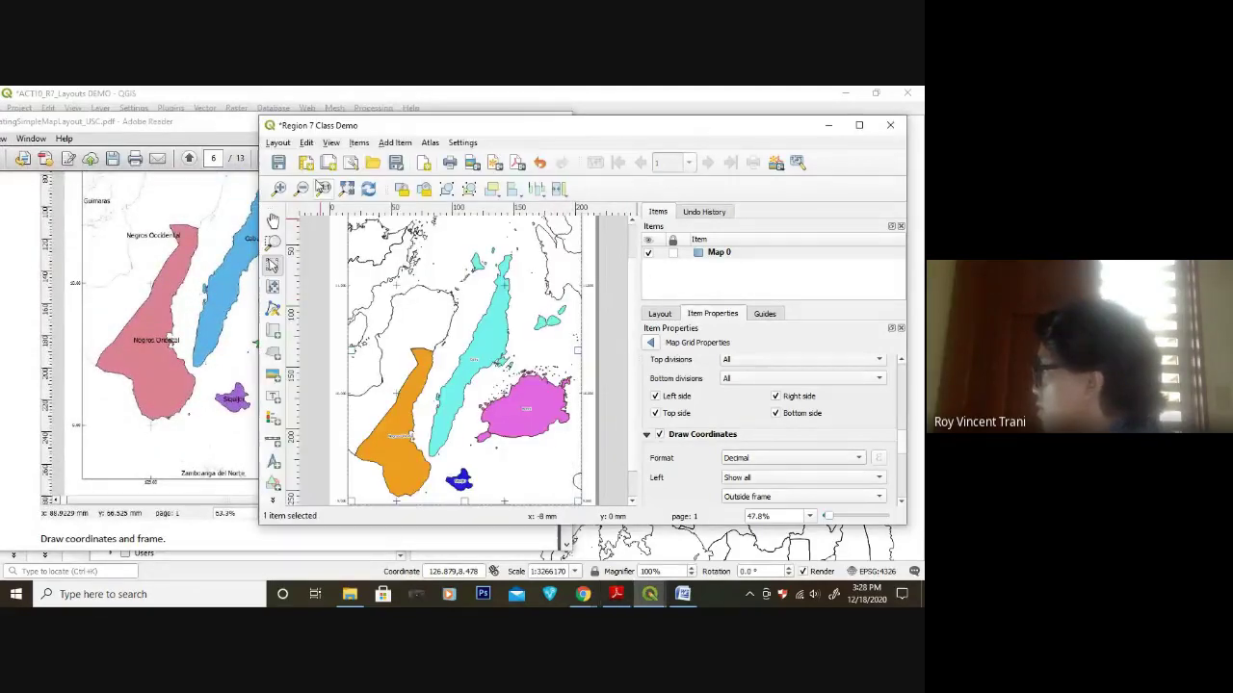
pyautogui.click(249, 129)
pyautogui.scroll(-2, 394, 355)
pyautogui.scroll(-5, 394, 356)
pyautogui.scroll(1, 289, 357)
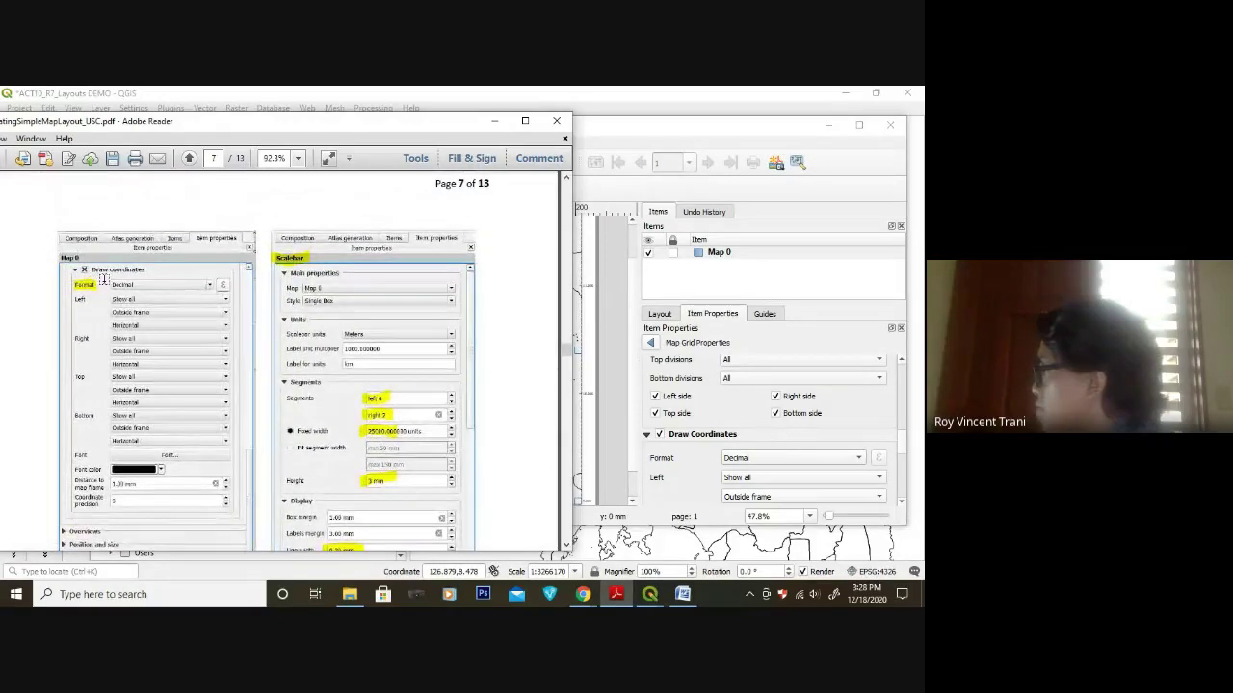
pyautogui.scroll(-4, 161, 301)
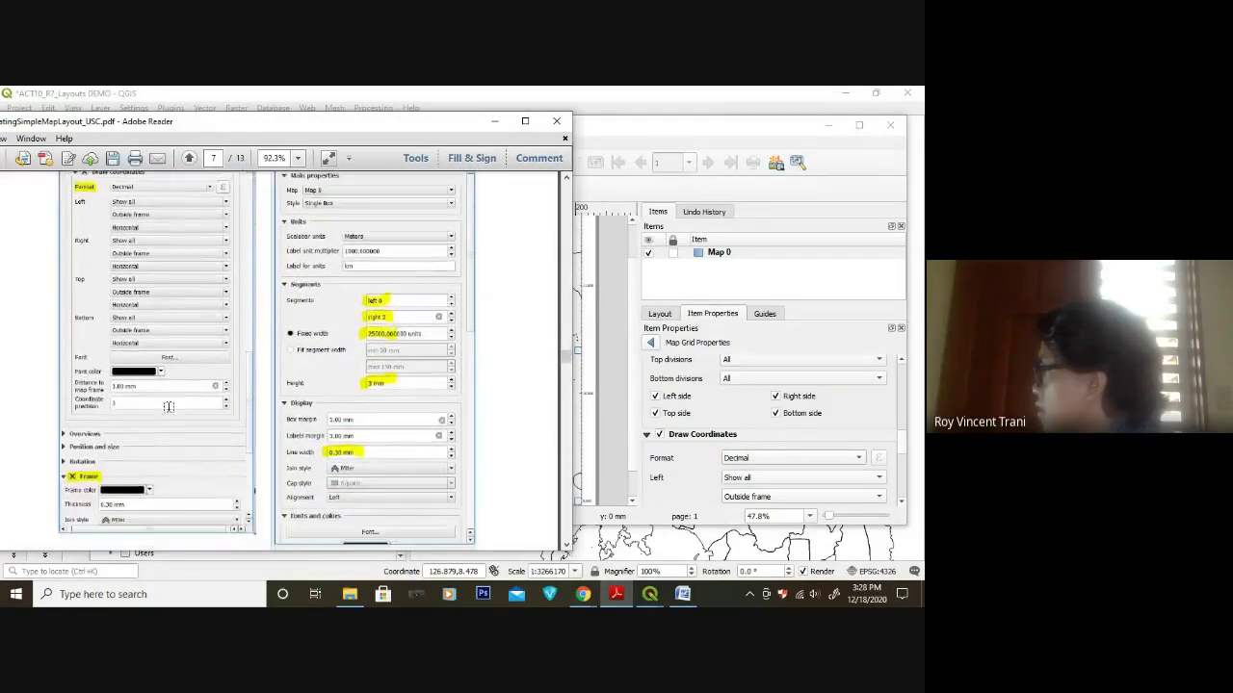
# - Compare the grid's coordinate settings with the handout, return to Map 0's item properties and enable its frame
pyautogui.click(764, 127)
pyautogui.scroll(-3, 853, 420)
pyautogui.scroll(-5, 852, 420)
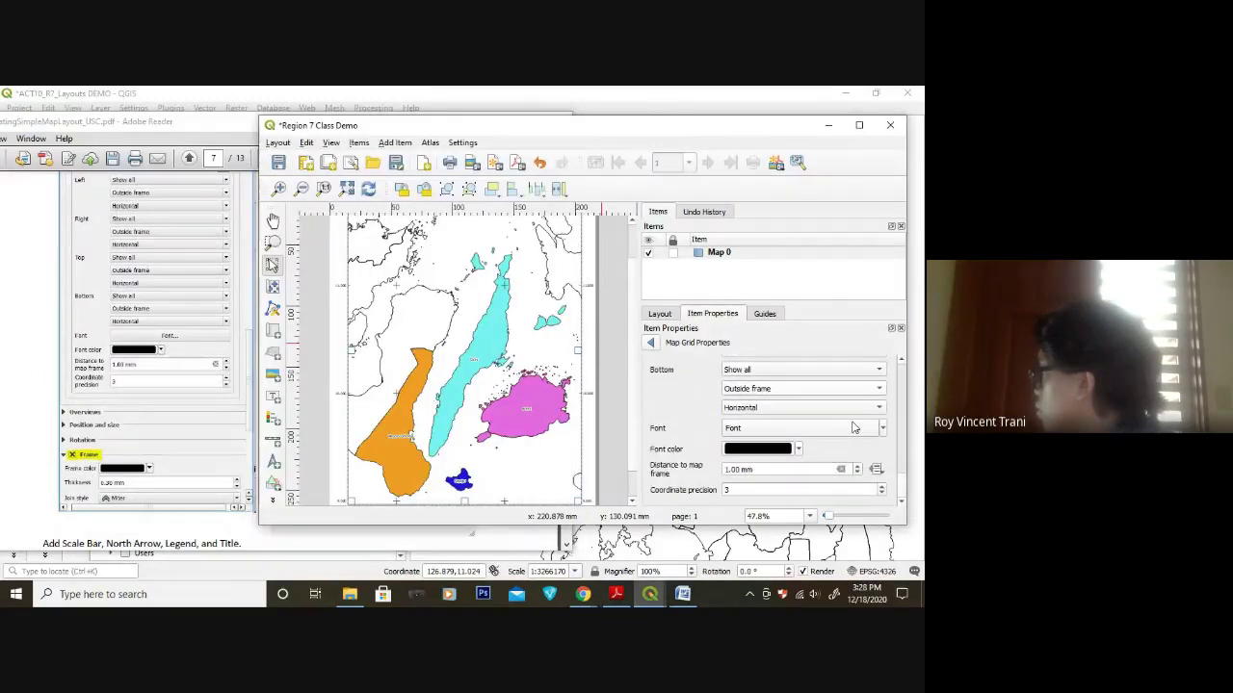
pyautogui.scroll(4, 789, 431)
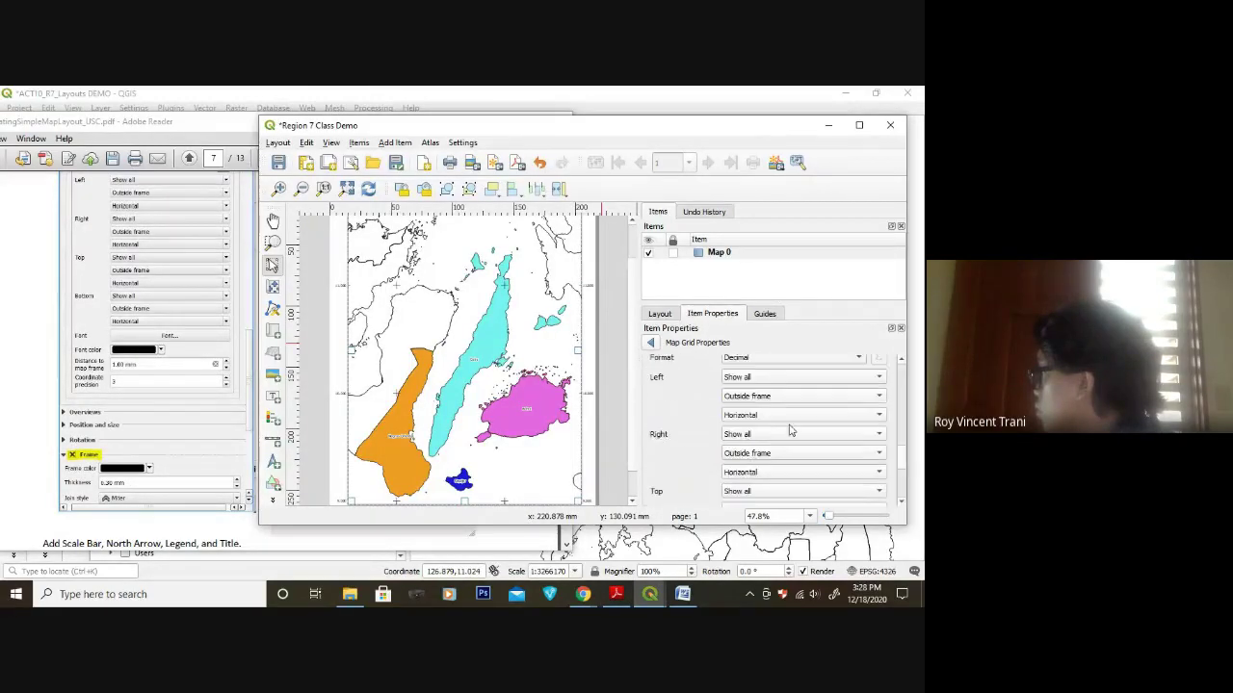
pyautogui.click(649, 342)
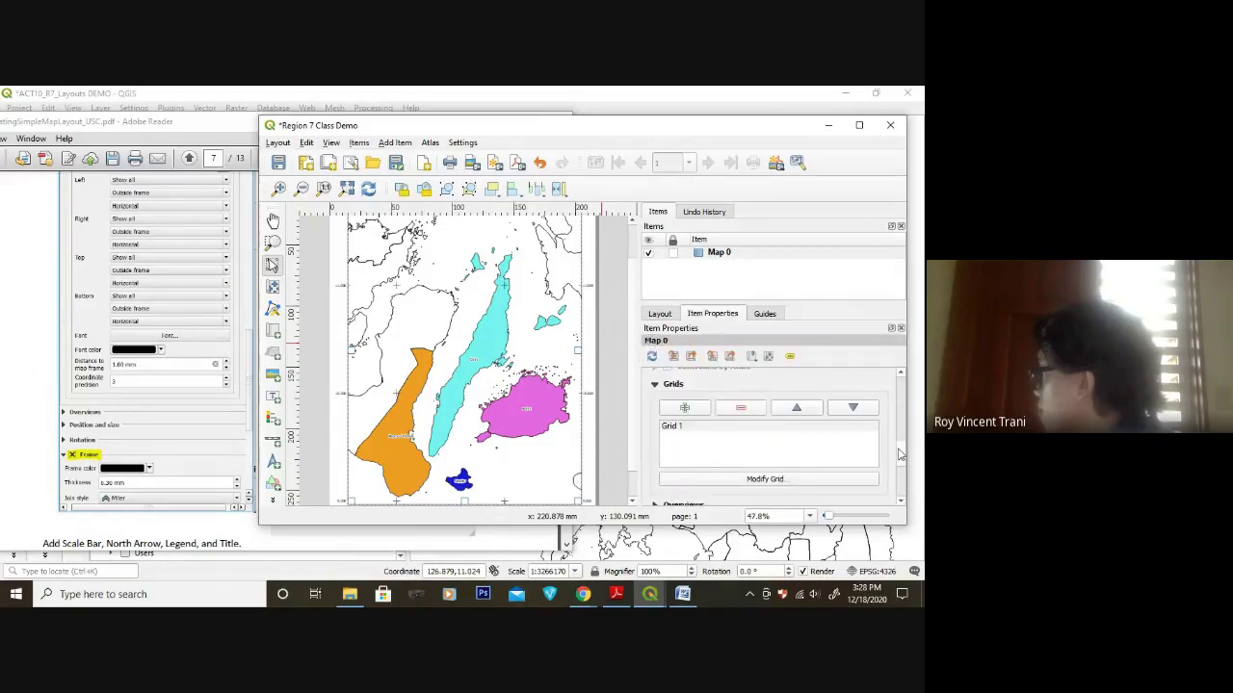
pyautogui.scroll(-5, 900, 455)
pyautogui.click(667, 421)
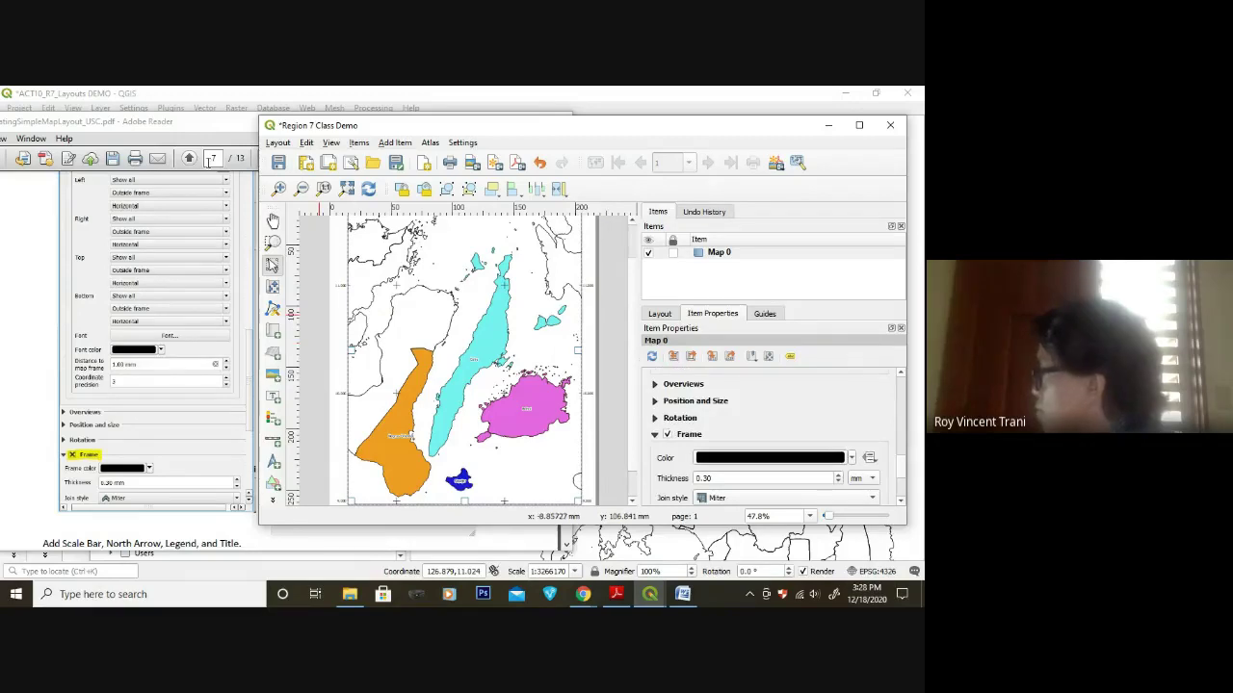
# - Review the handout's Scalebar settings on page 7, covering units, segments, fixed width, height and line width, and return to the layout
pyautogui.moveTo(210, 122); pyautogui.dragTo(146, 126)
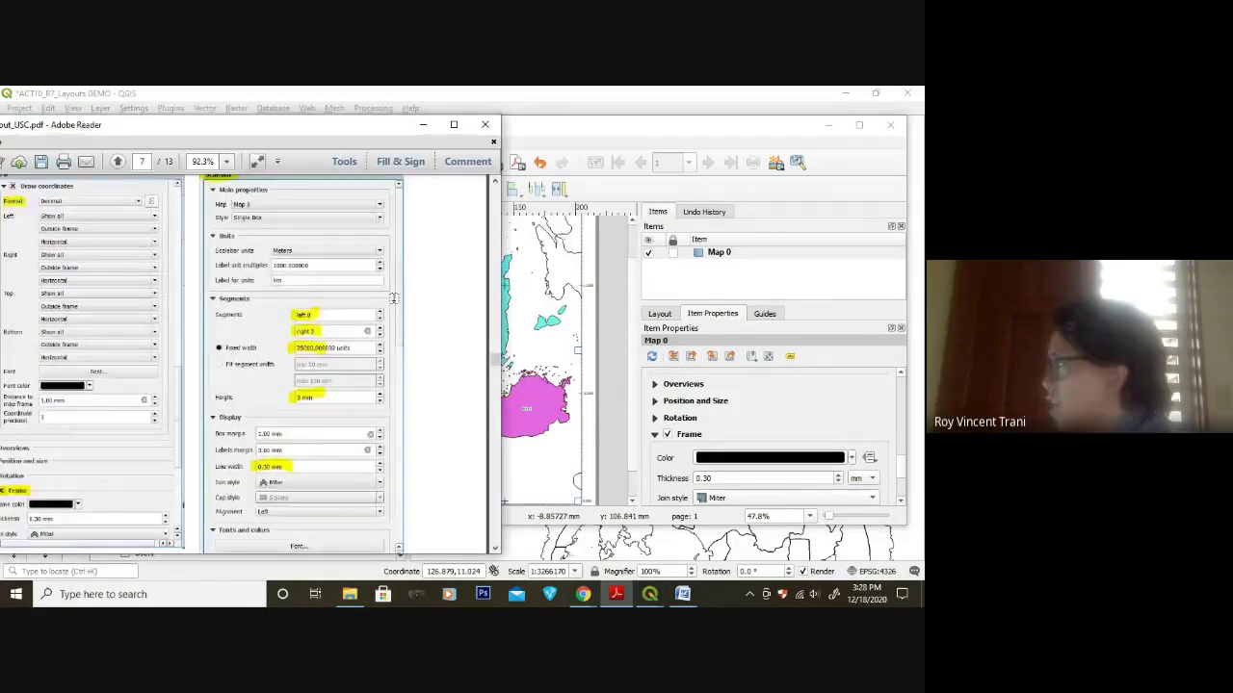
pyautogui.scroll(2, 401, 291)
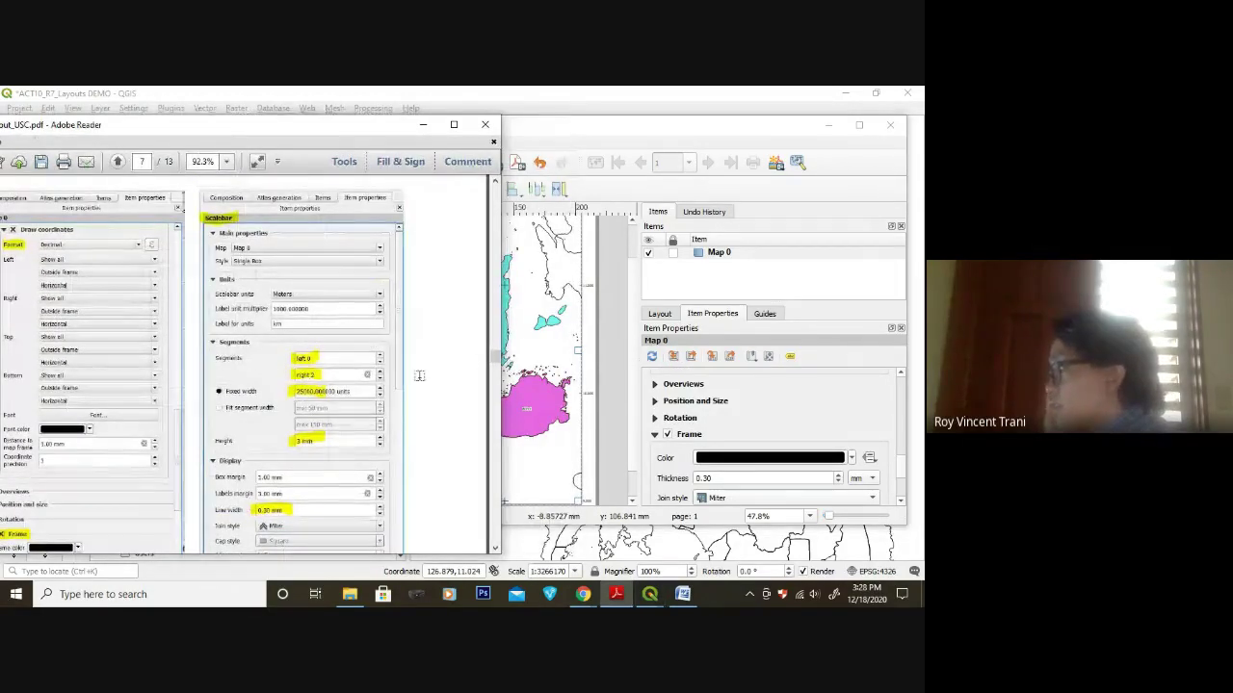
pyautogui.scroll(-2, 419, 375)
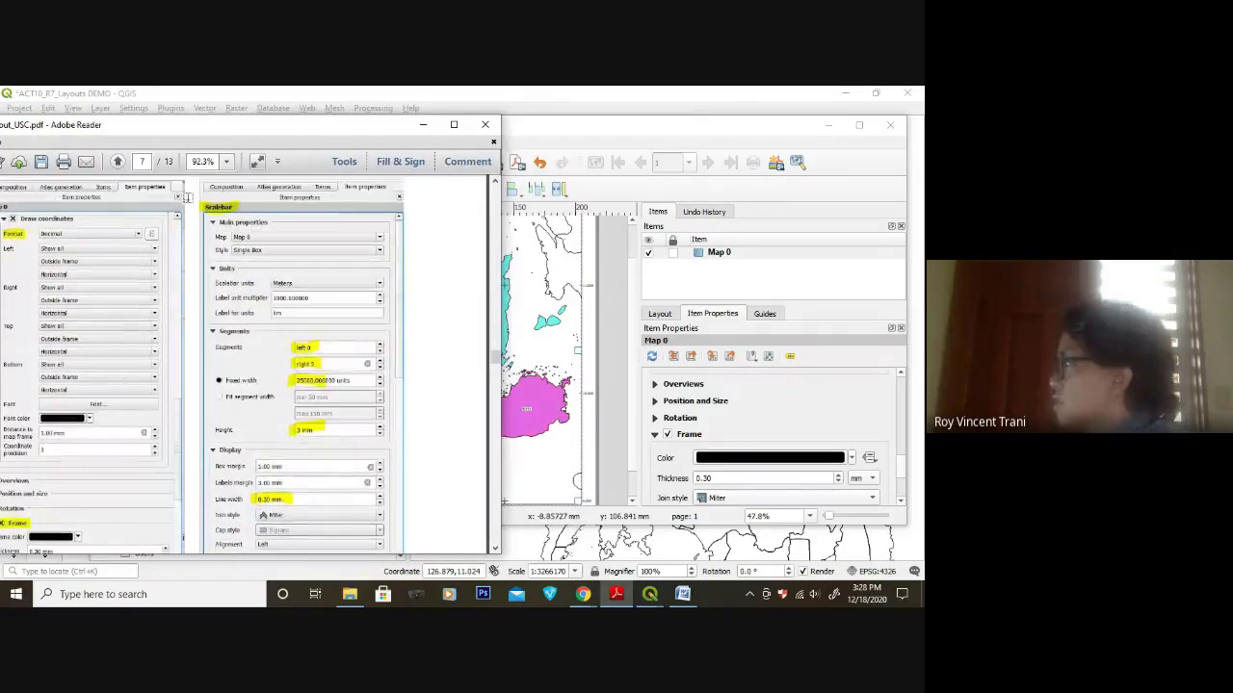
pyautogui.scroll(-3, 424, 385)
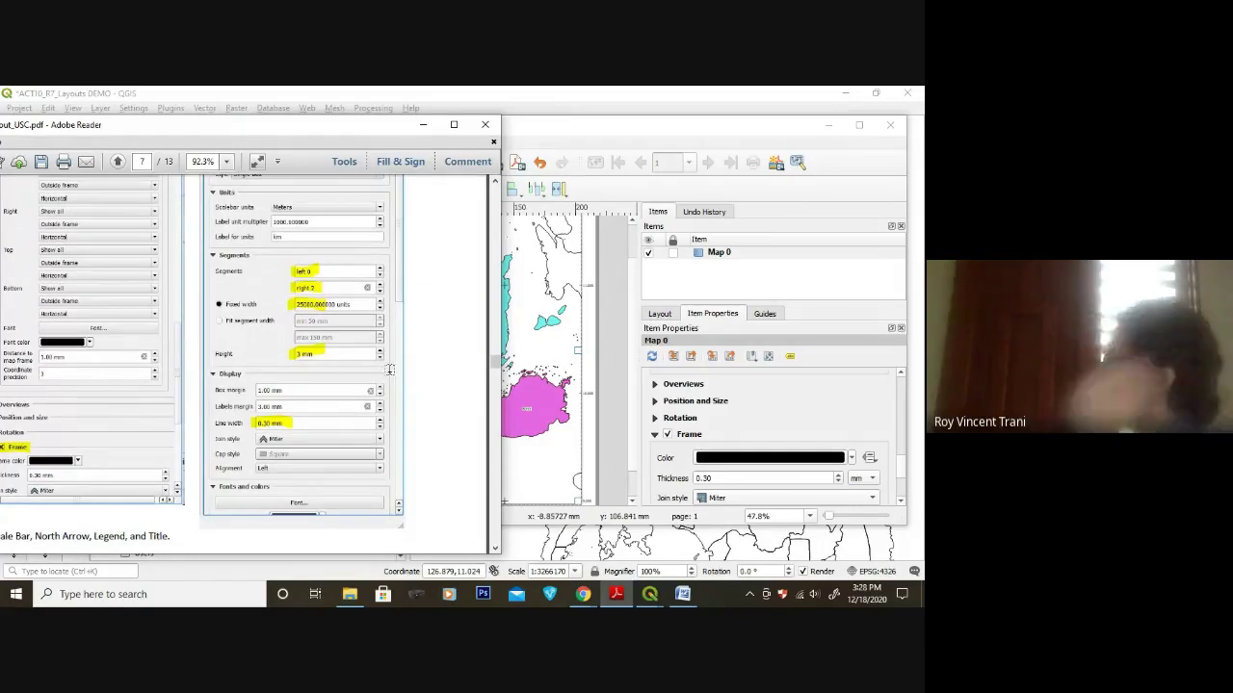
pyautogui.scroll(2, 390, 369)
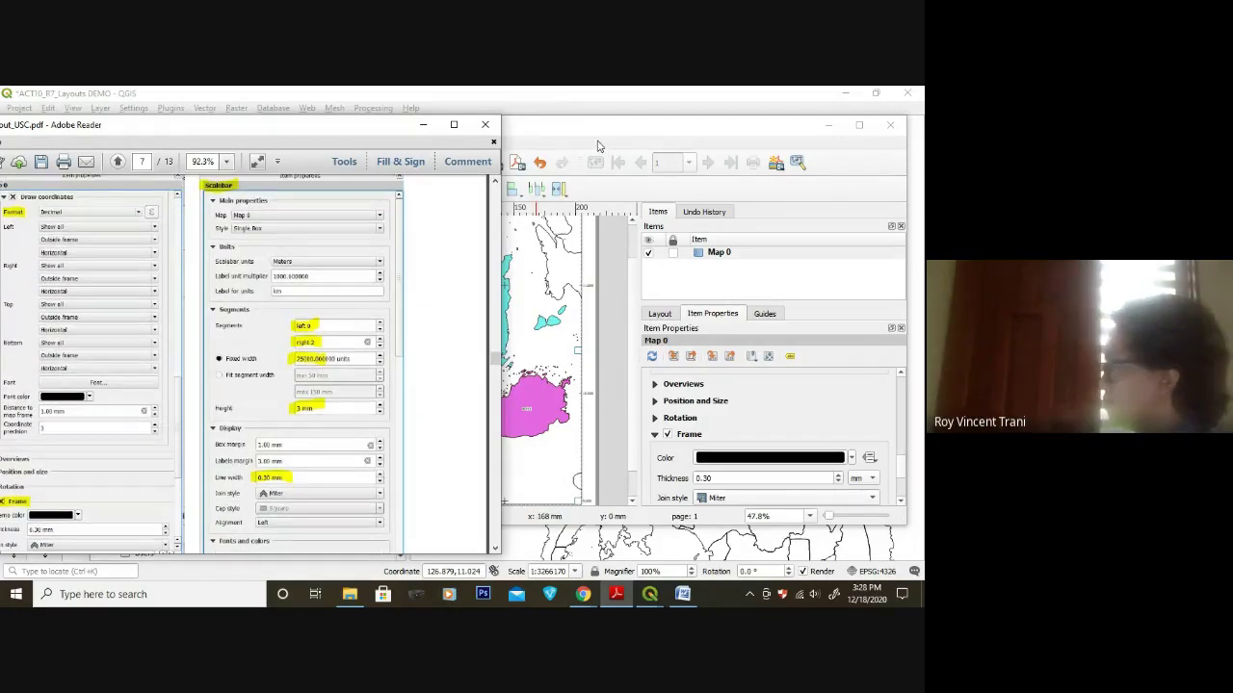
pyautogui.click(583, 126)
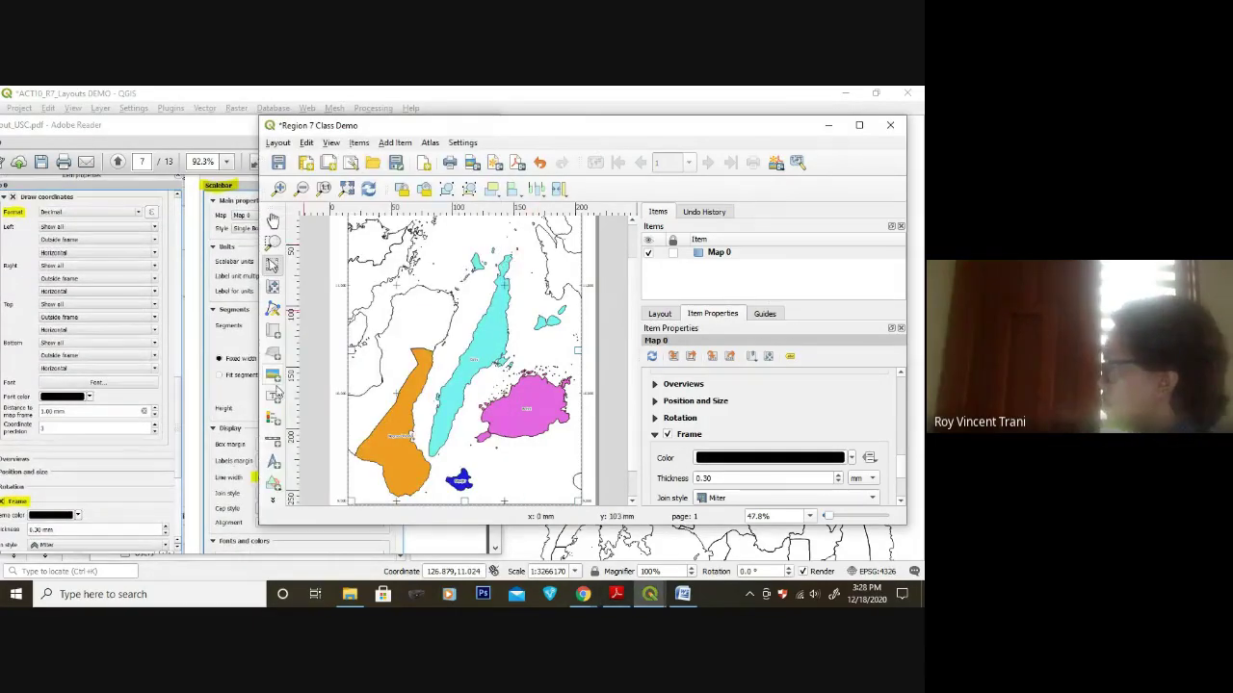
# - Clear the main QGIS window out of the way and move and enlarge the layout window next to the handout
pyautogui.click(876, 94)
pyautogui.moveTo(665, 125); pyautogui.dragTo(724, 116)
pyautogui.click(819, 108)
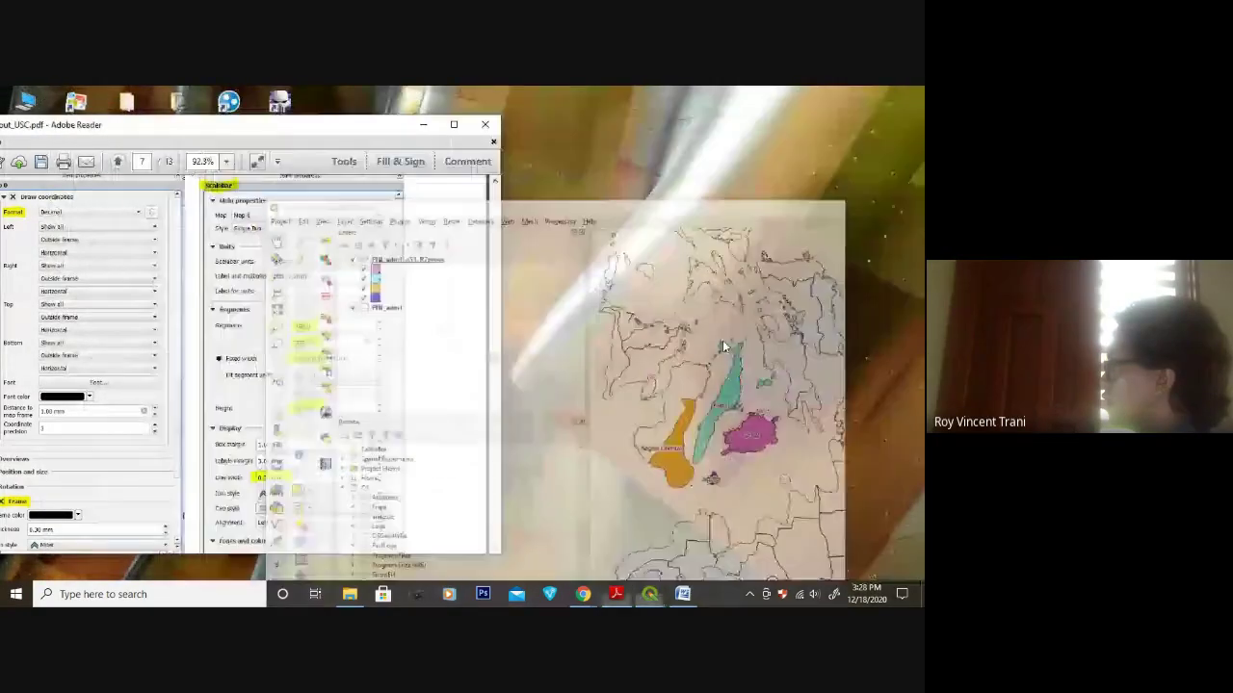
pyautogui.moveTo(650, 594)
pyautogui.click(677, 547)
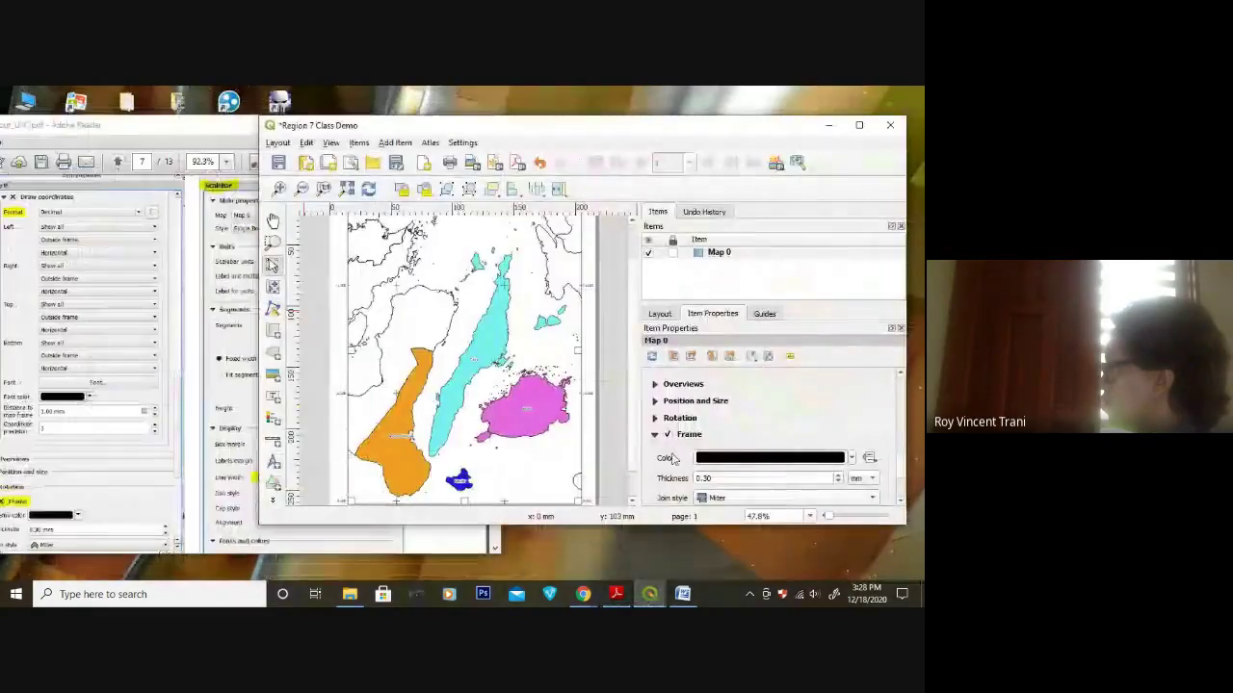
pyautogui.moveTo(358, 123); pyautogui.dragTo(281, 116)
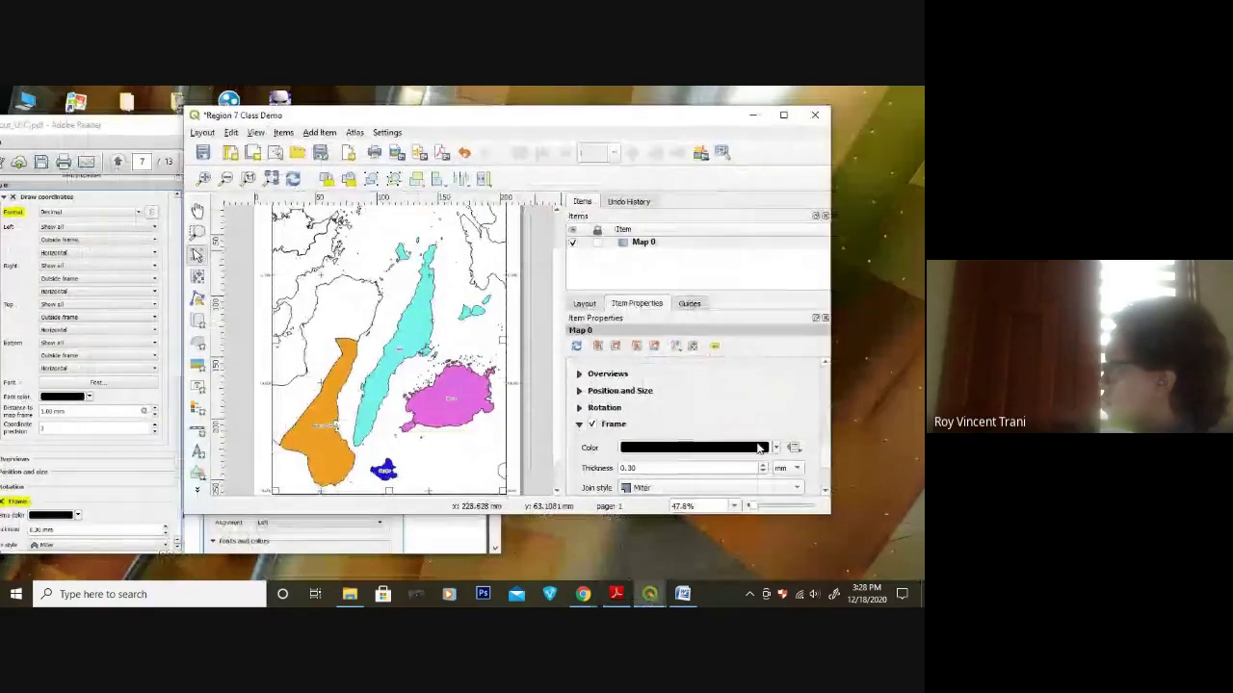
pyautogui.moveTo(821, 507); pyautogui.dragTo(893, 572)
# - Add a scale bar in the lower-right part of Map 0 and bring the handout's Scalebar settings alongside the layout
pyautogui.click(198, 430)
pyautogui.moveTo(448, 494); pyautogui.dragTo(542, 523)
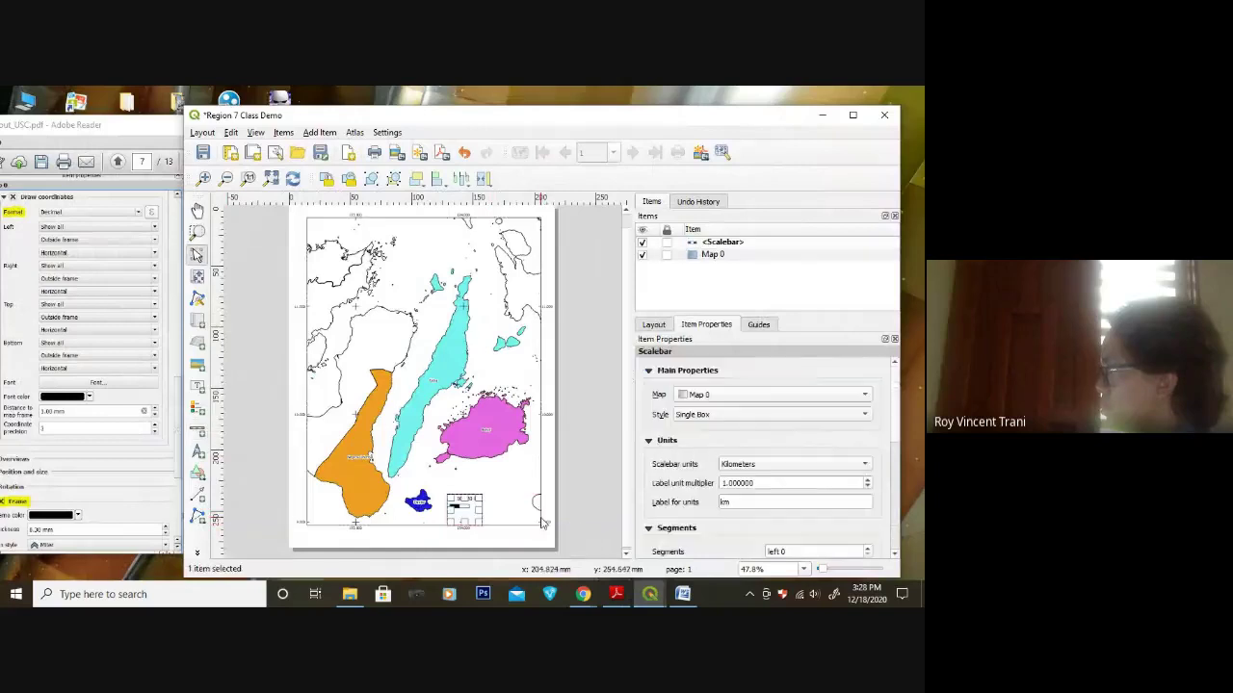
pyautogui.moveTo(129, 125); pyautogui.dragTo(56, 135)
pyautogui.moveTo(324, 149); pyautogui.dragTo(211, 153)
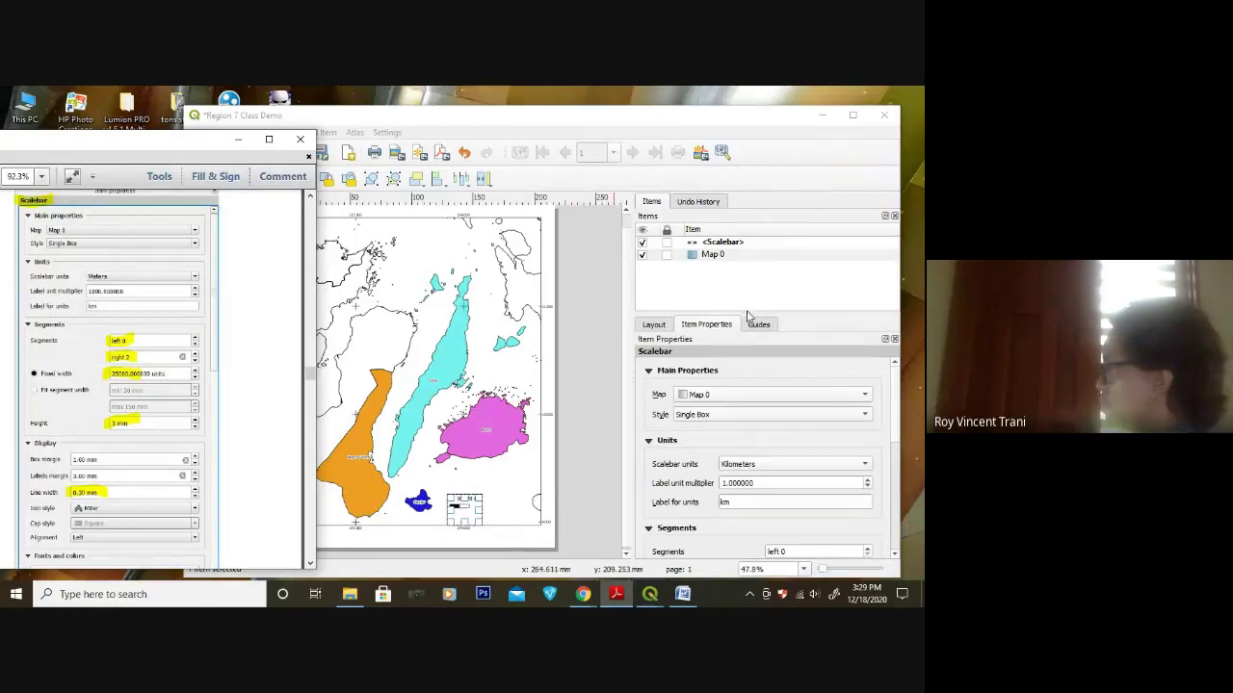
# - Compare the scale bar's units, segments, fixed width and height with the handout's Scalebar settings
pyautogui.click(715, 246)
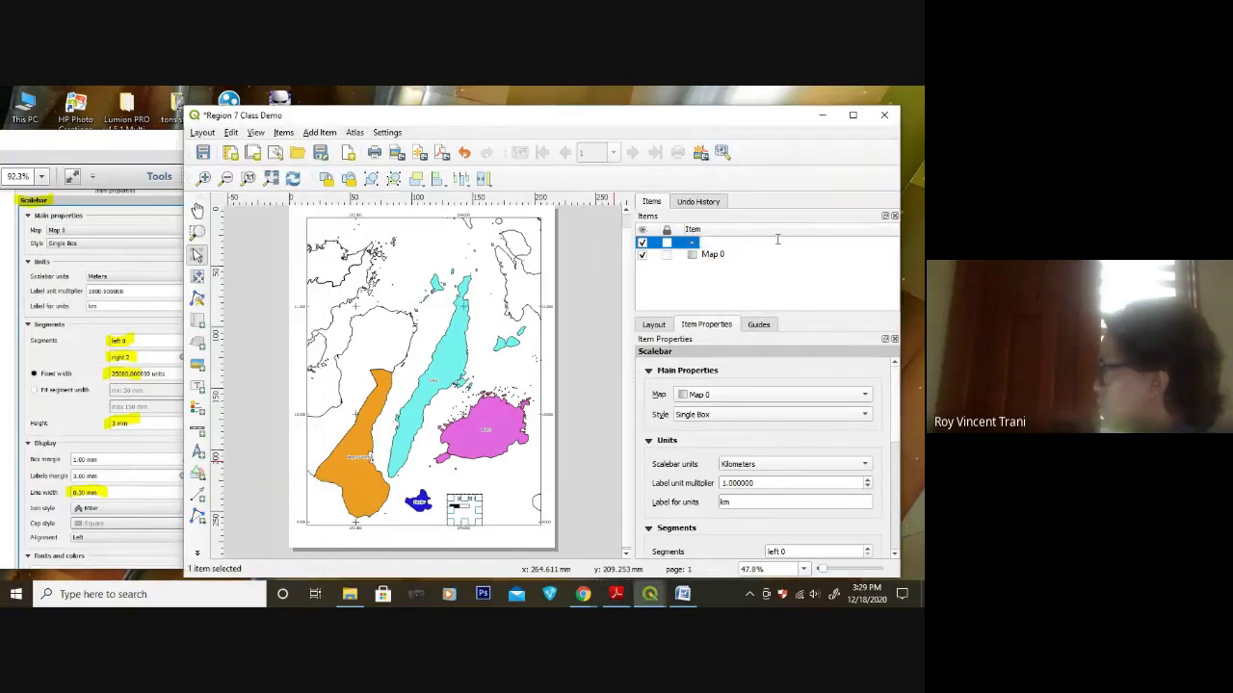
pyautogui.scroll(-5, 761, 458)
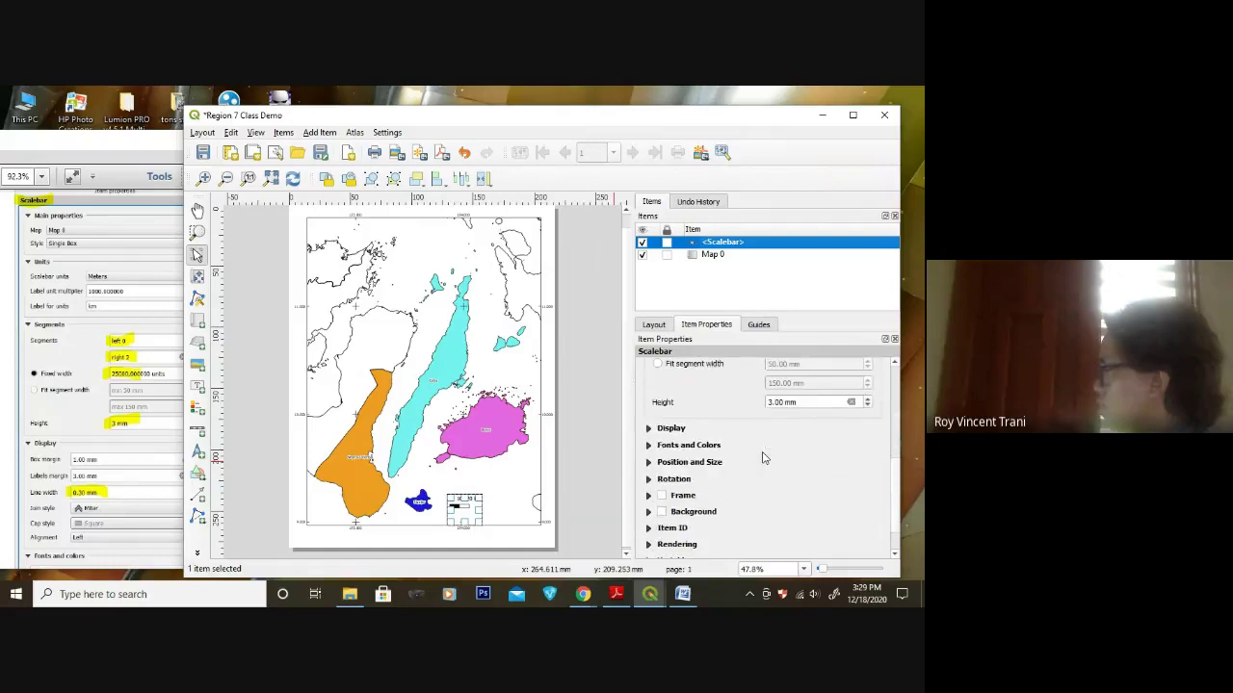
pyautogui.click(164, 162)
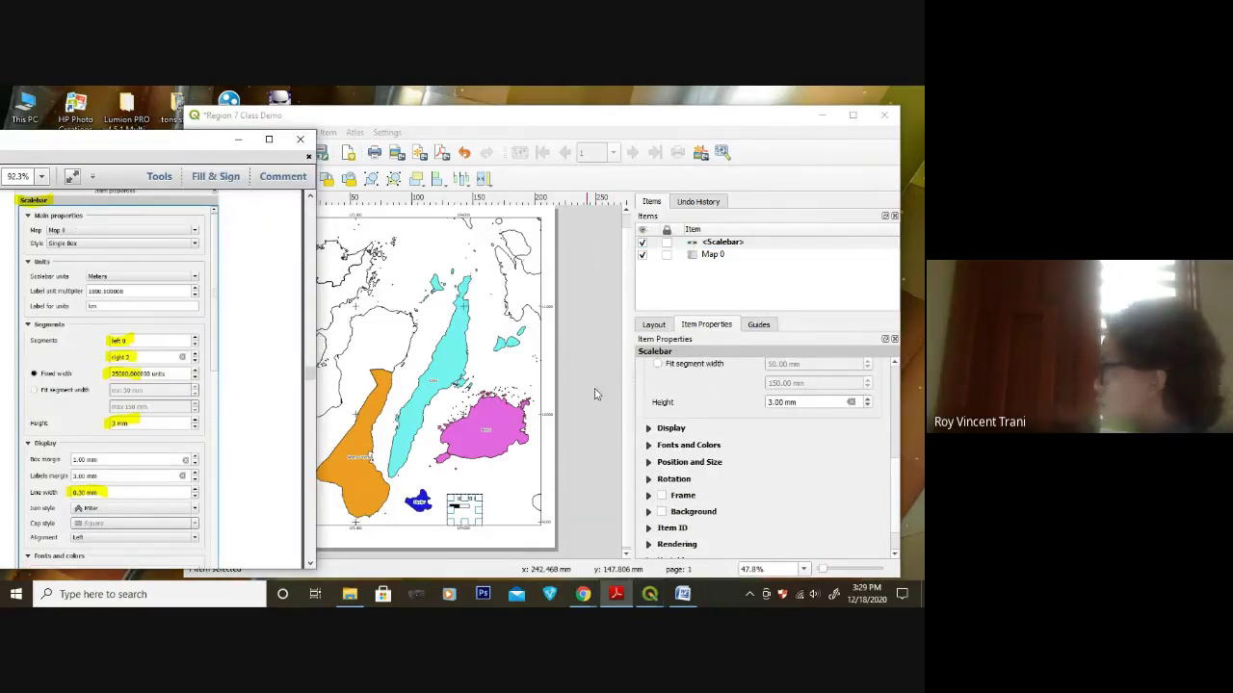
pyautogui.scroll(3, 718, 456)
pyautogui.scroll(-1, 717, 455)
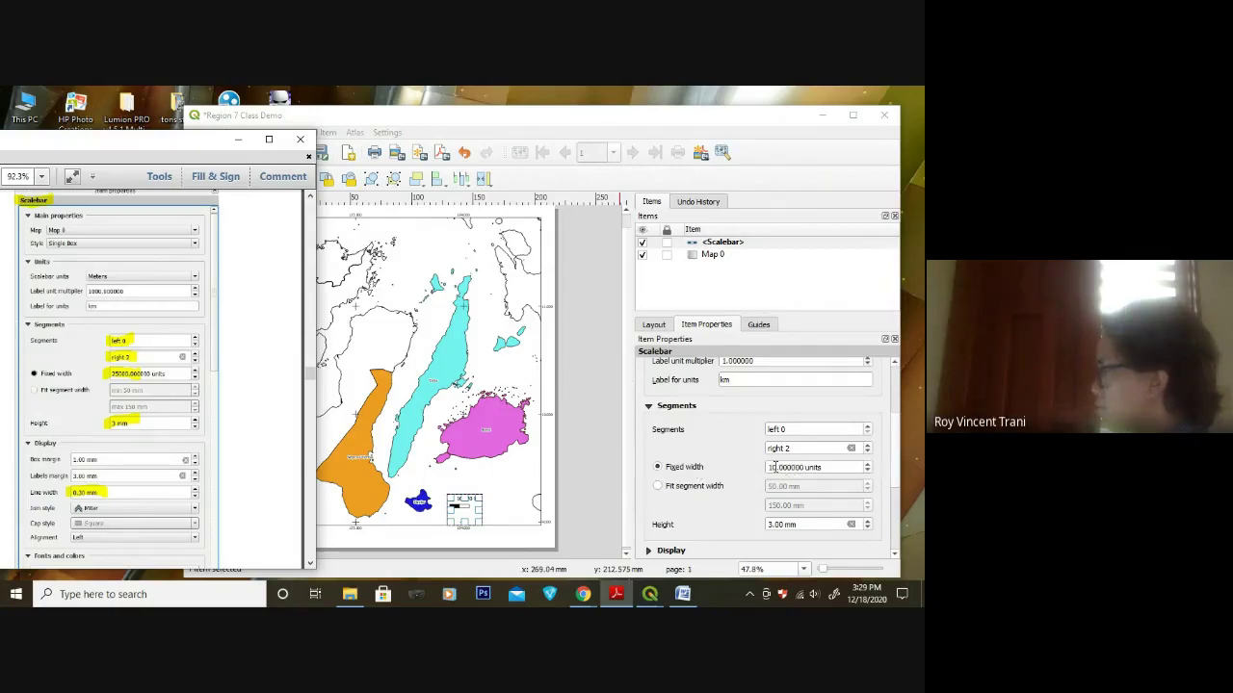
pyautogui.scroll(1, 747, 395)
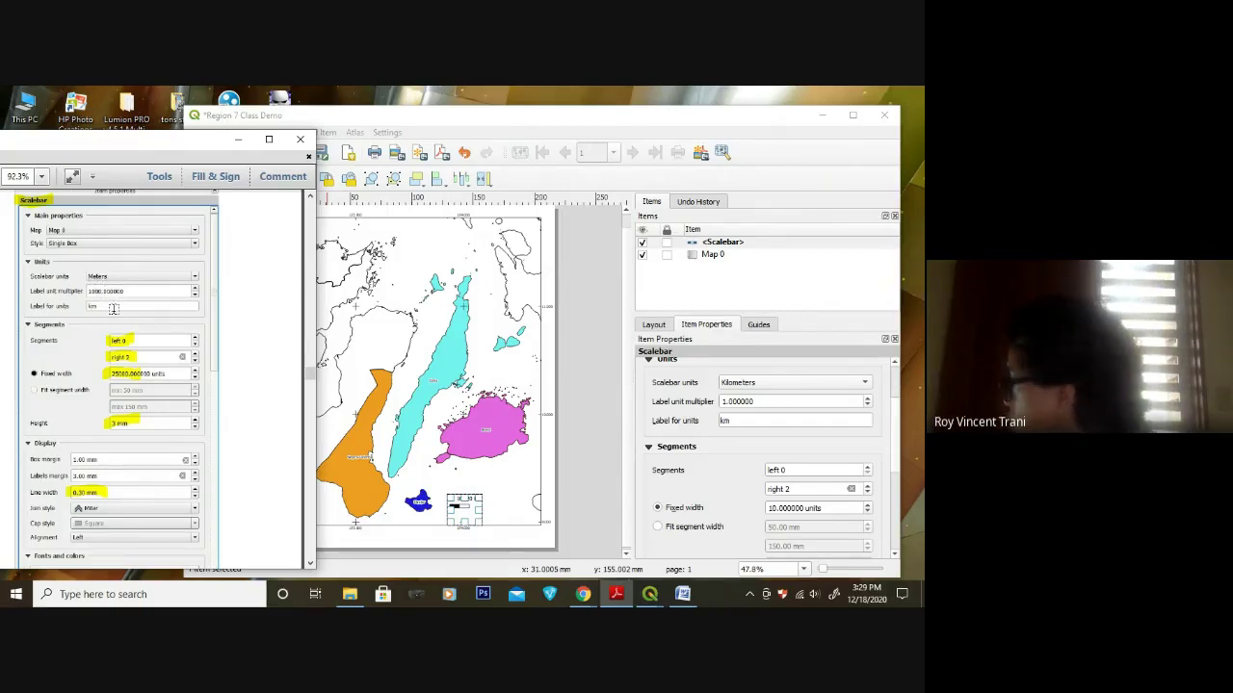
# - Set the scale bar's units to Meters, its label unit multiplier to 1000 and its unit label to km
pyautogui.click(798, 385)
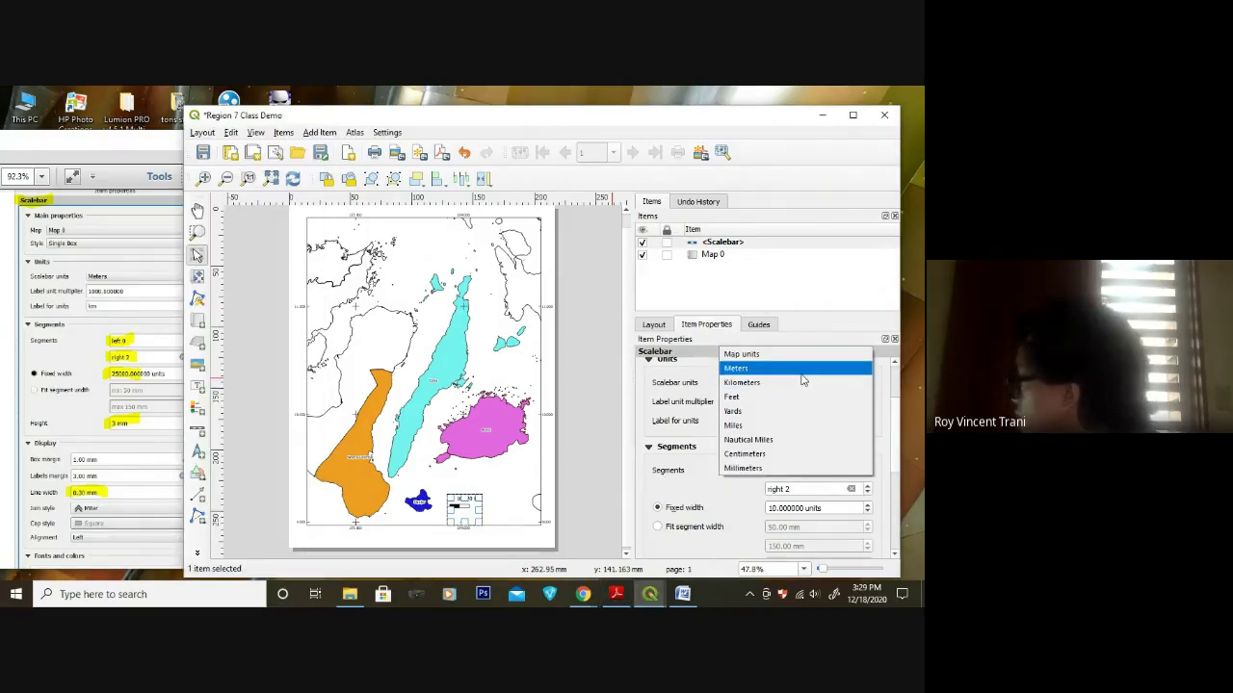
pyautogui.click(799, 368)
pyautogui.click(798, 404)
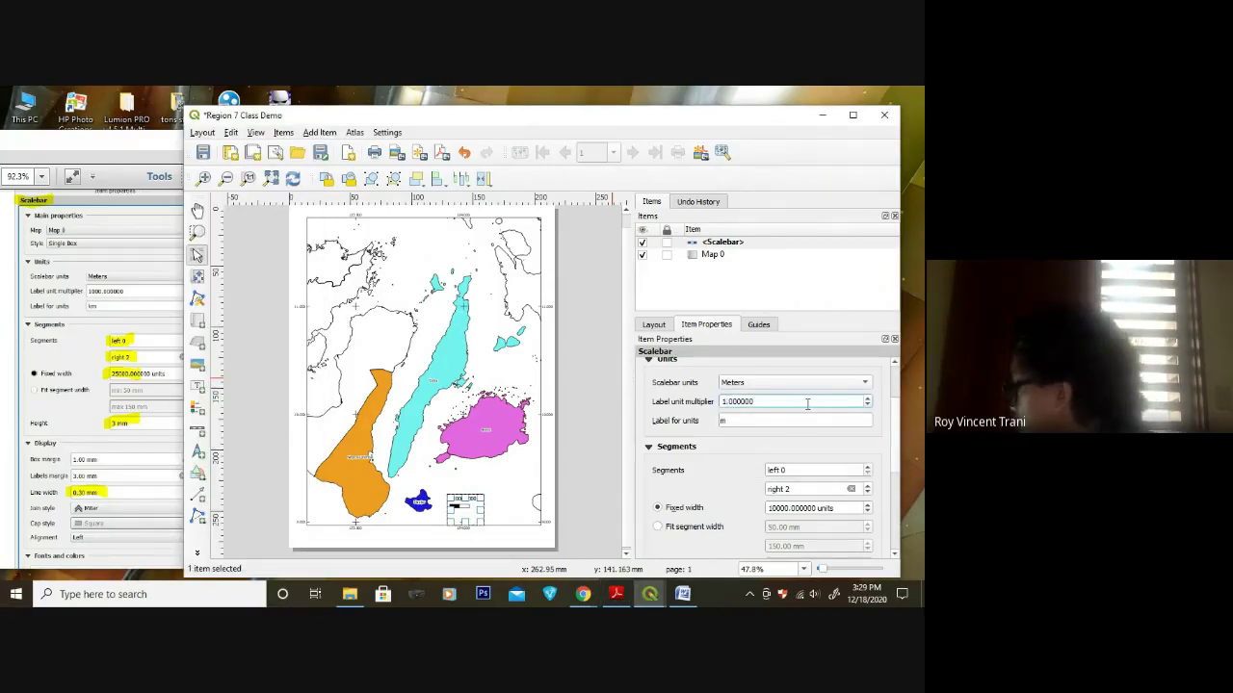
pyautogui.write('000')
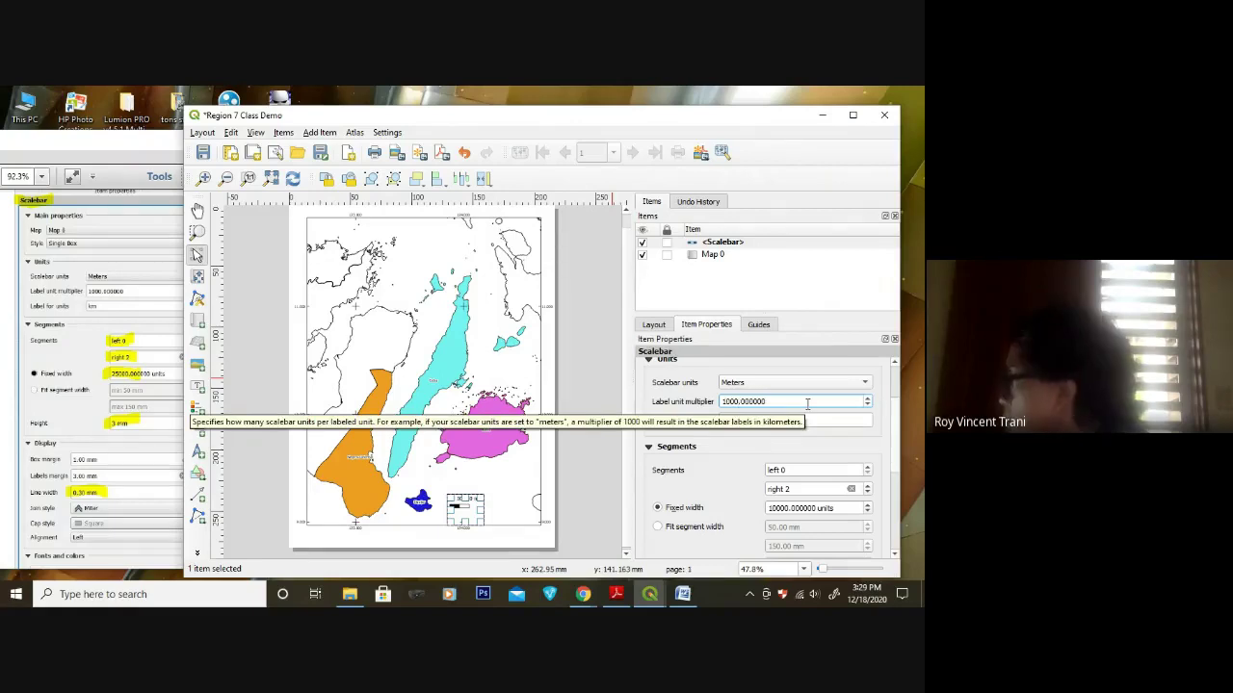
pyautogui.click(848, 418)
pyautogui.write('m')
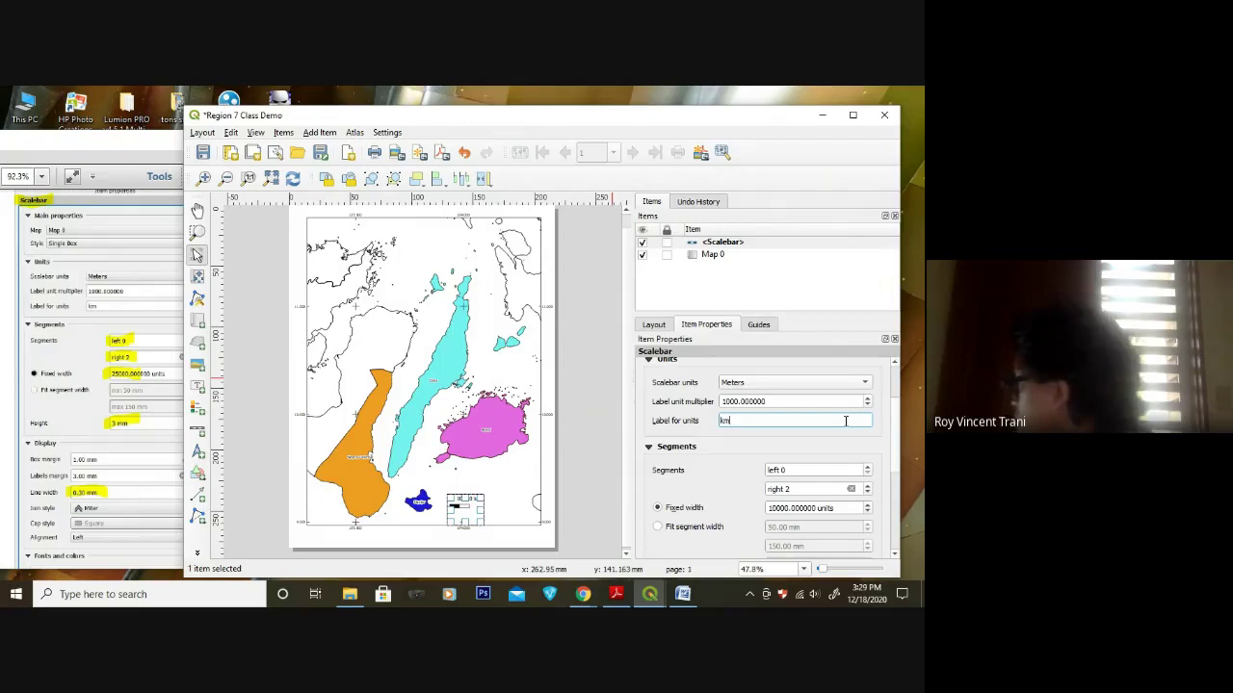
# - Set the scale bar's fixed segment width to 25000 units and check its remaining properties
pyautogui.click(778, 508)
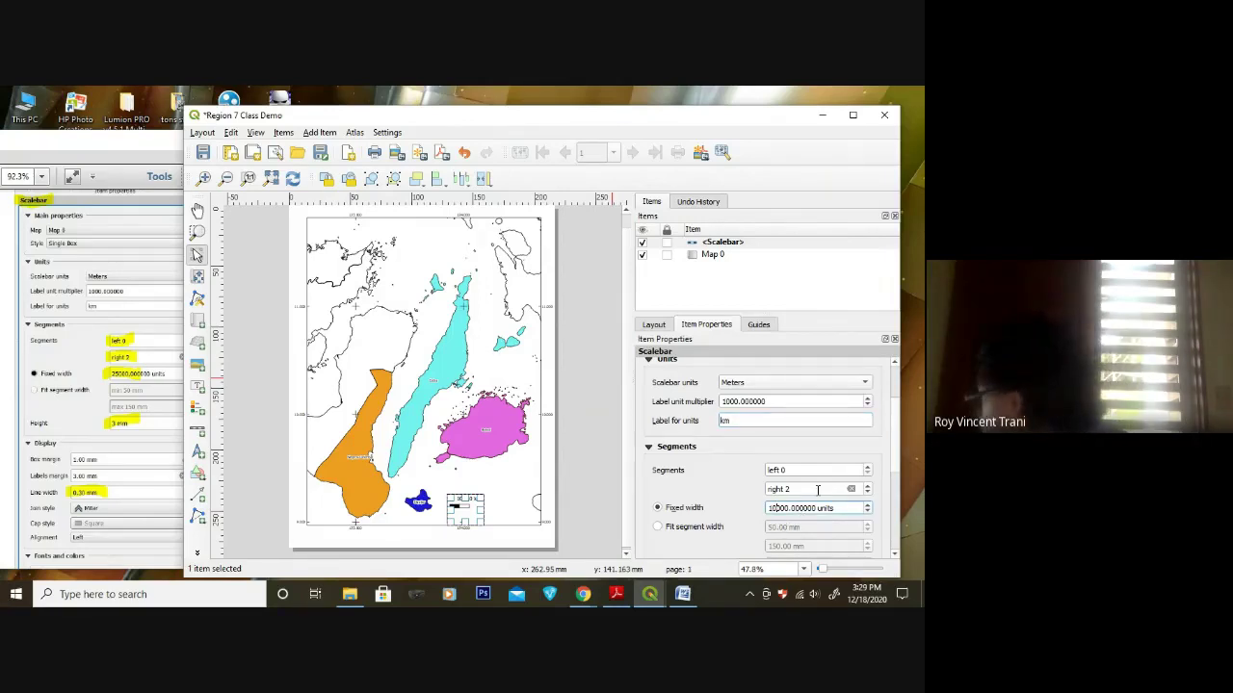
pyautogui.press('BackSpace')
pyautogui.press('BackSpace')
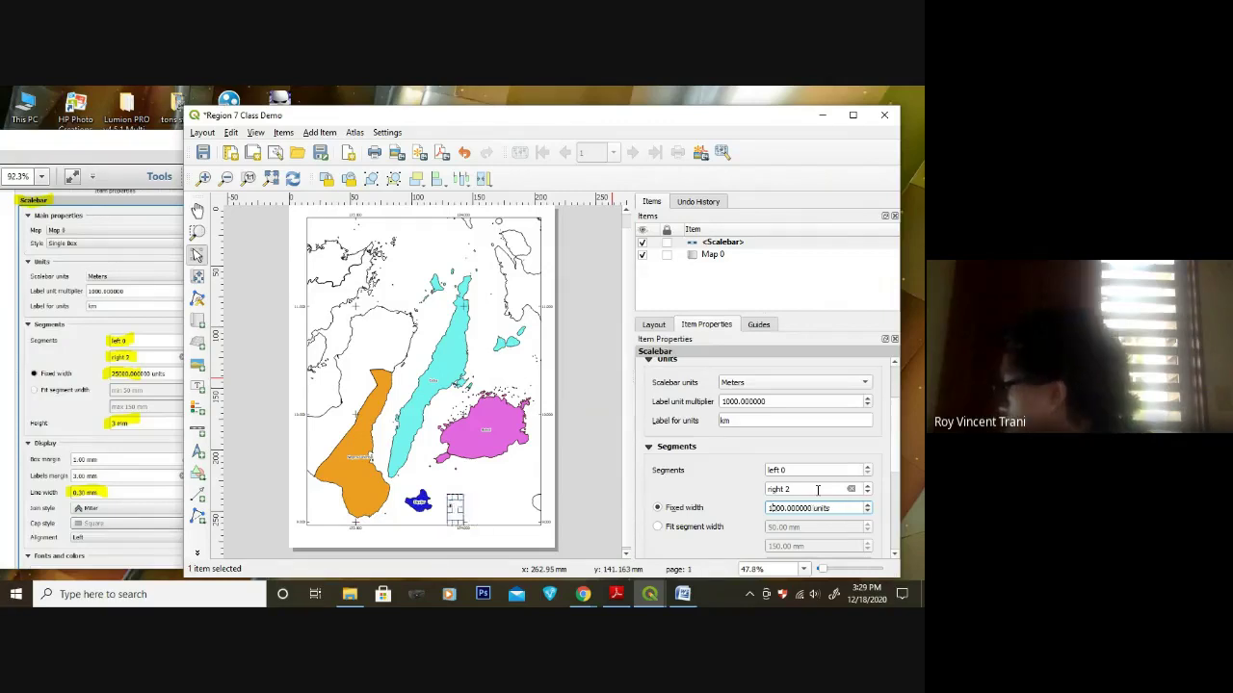
pyautogui.write('25')
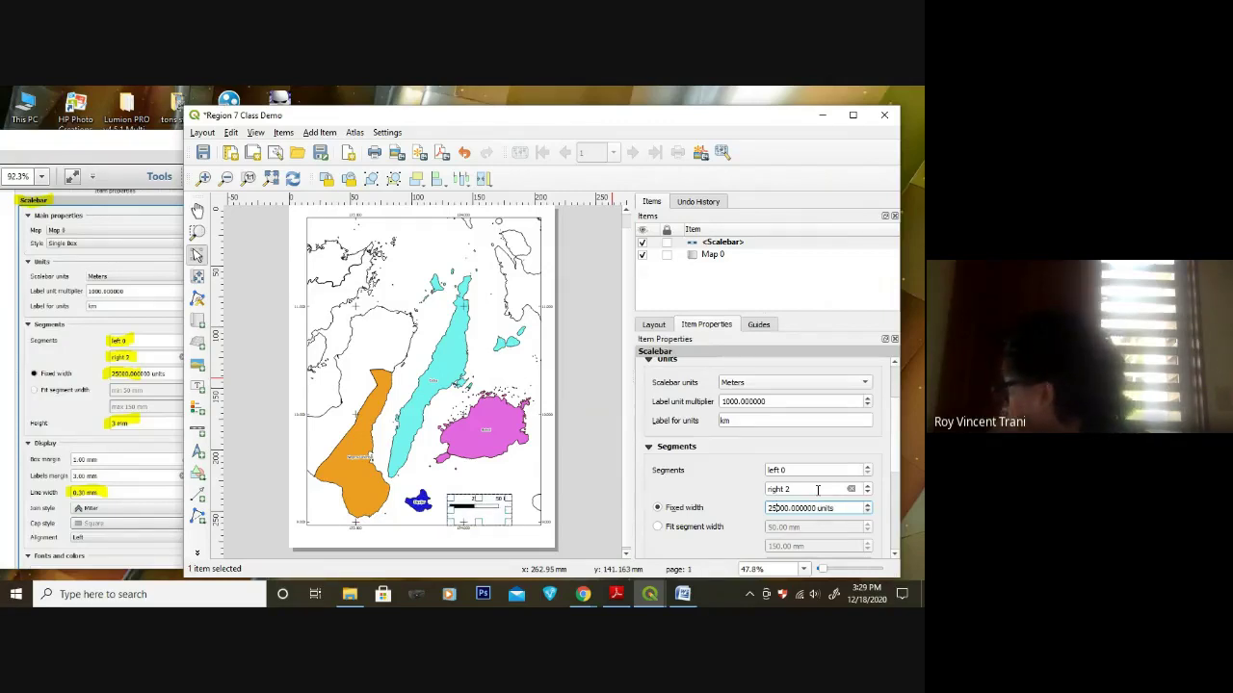
pyautogui.scroll(-1, 895, 470)
pyautogui.scroll(-2, 876, 482)
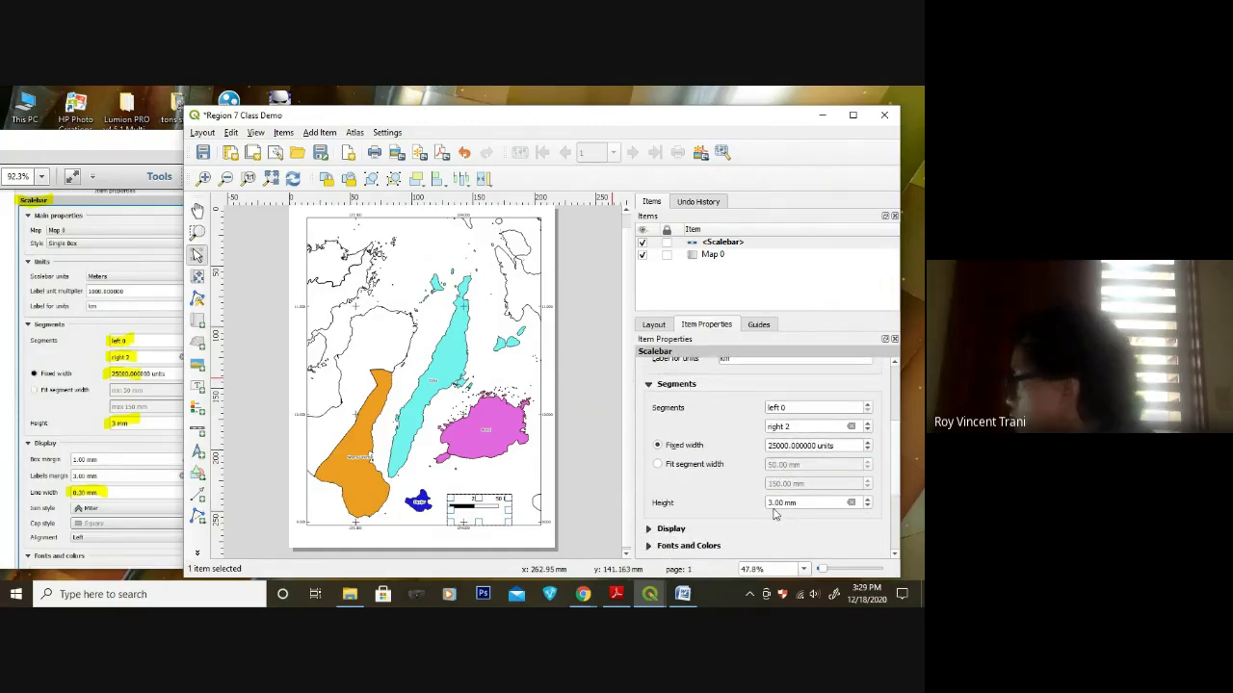
pyautogui.scroll(-7, 891, 500)
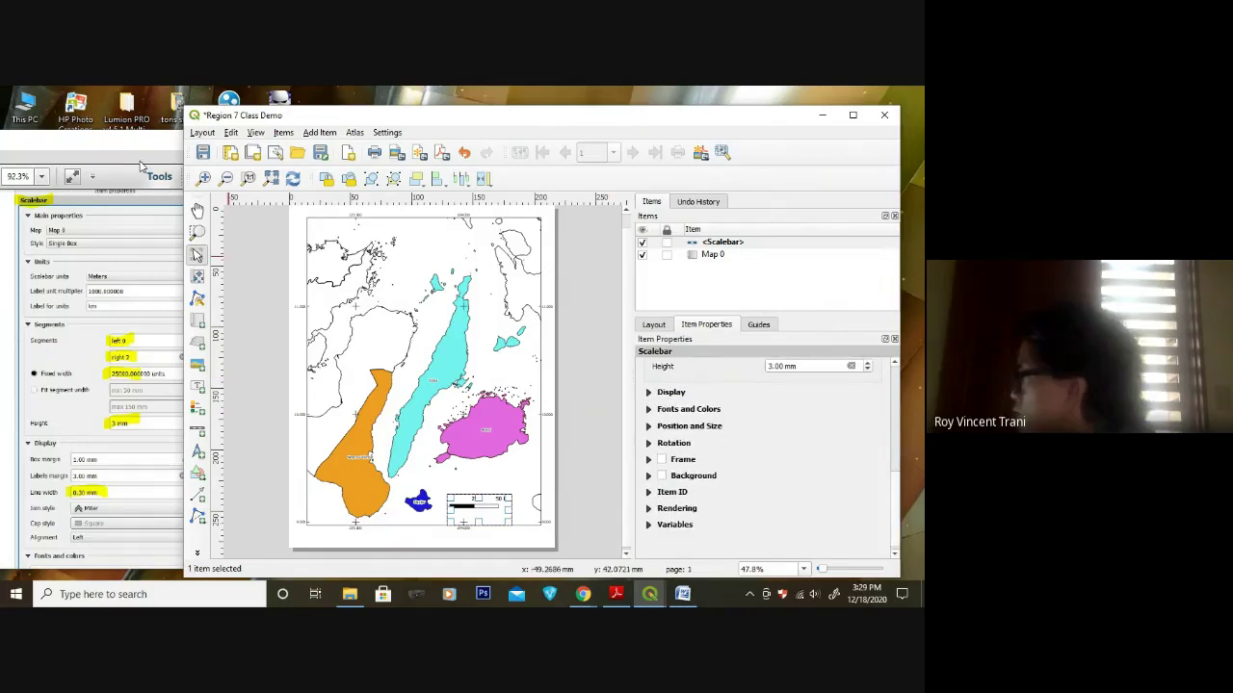
# - Read on in the handout to the label and legend settings on page 8 and return to the layout
pyautogui.moveTo(111, 143); pyautogui.dragTo(331, 131)
pyautogui.scroll(-2, 302, 362)
pyautogui.scroll(-8, 302, 363)
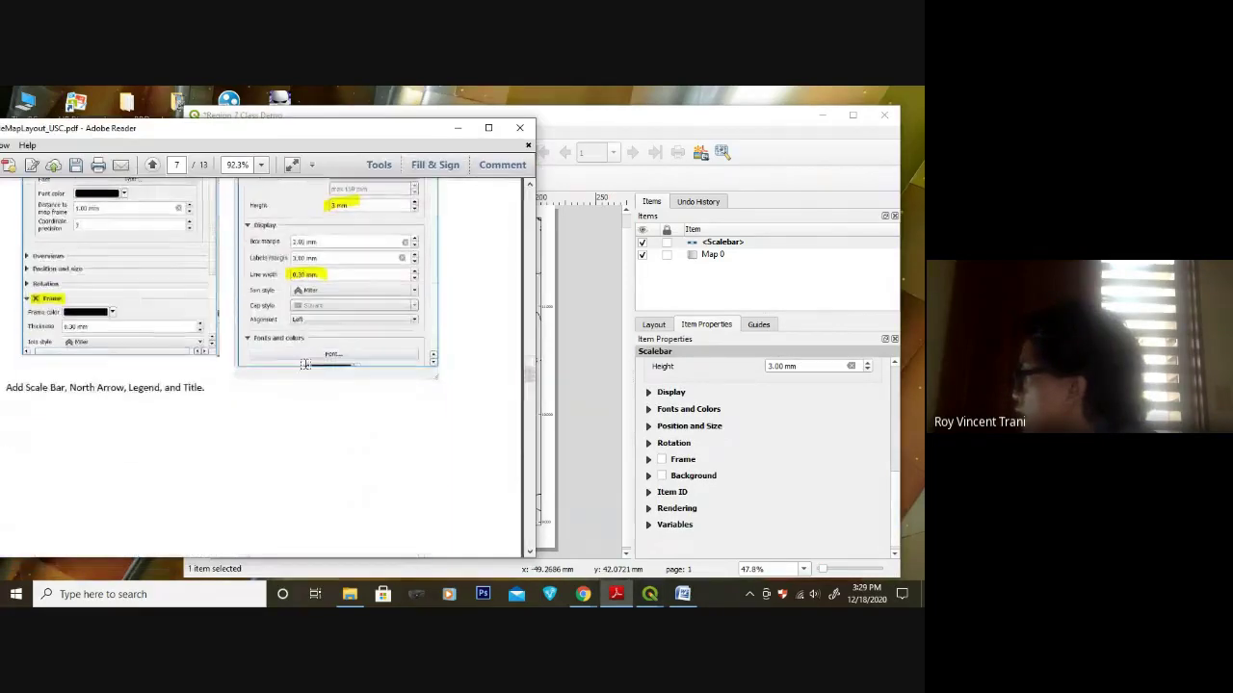
pyautogui.scroll(1, 308, 368)
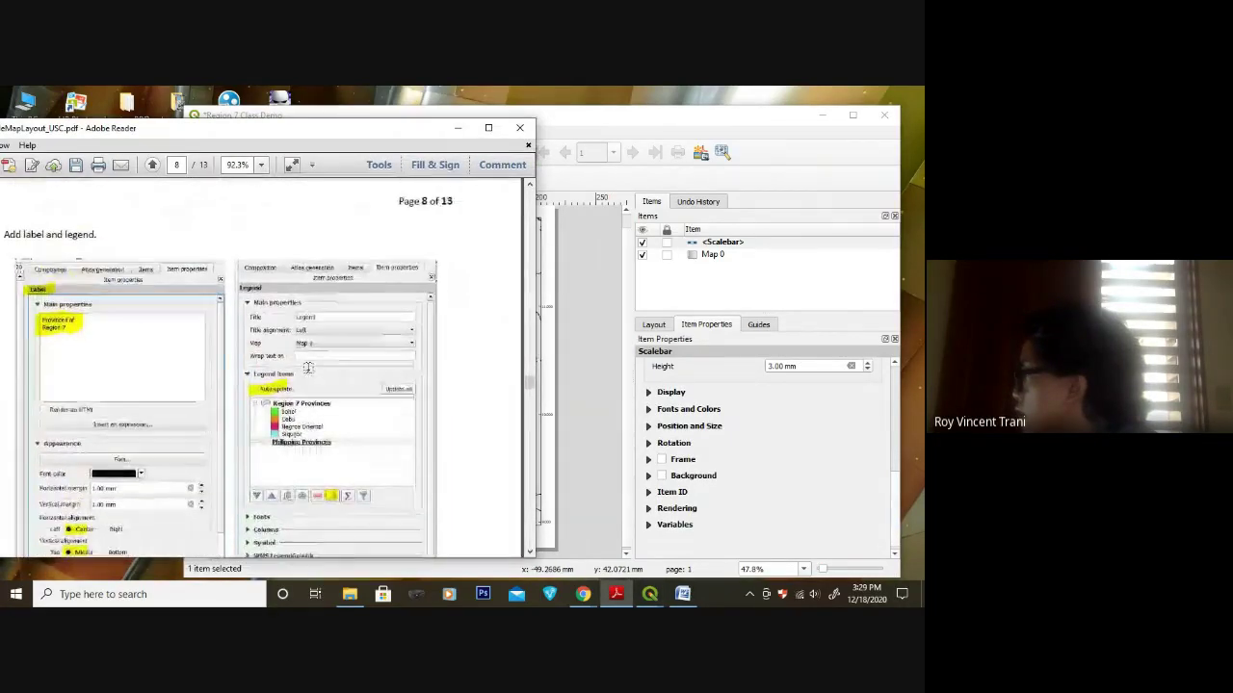
pyautogui.click(636, 125)
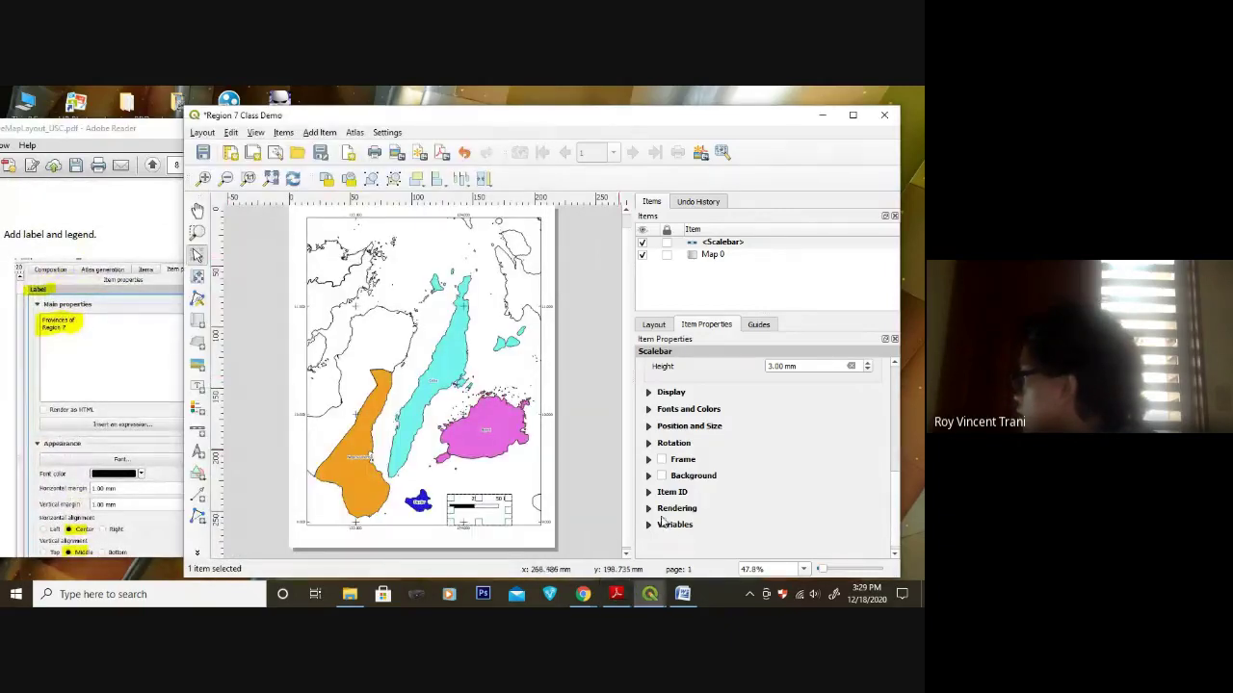
# - Maximize the layout window and move the scale bar to the lower-left corner of the map
pyautogui.click(556, 504)
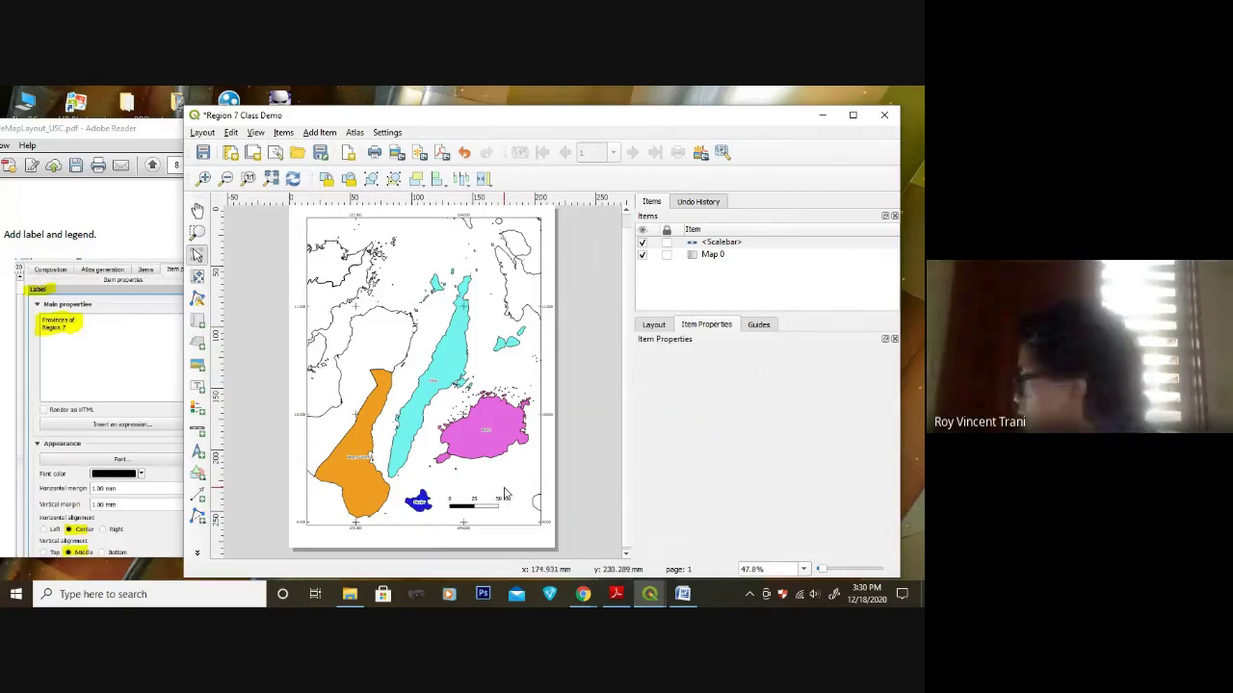
pyautogui.scroll(3, 505, 495)
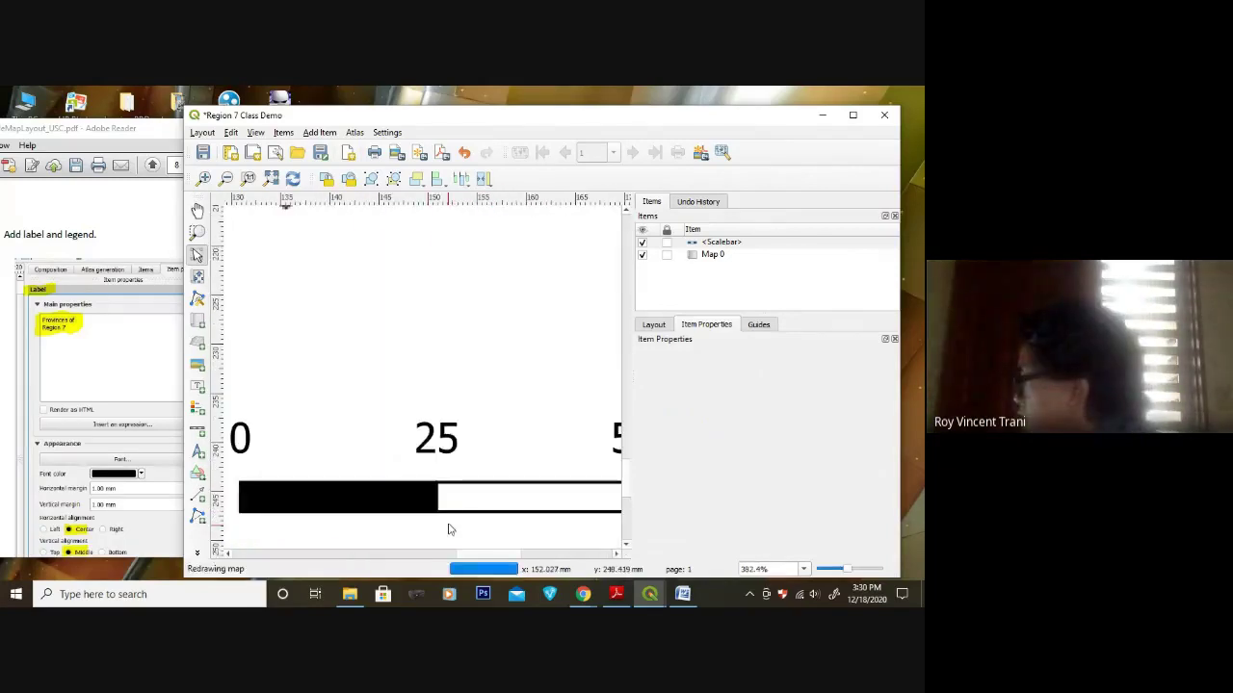
pyautogui.doubleClick(771, 121)
pyautogui.scroll(-3, 437, 449)
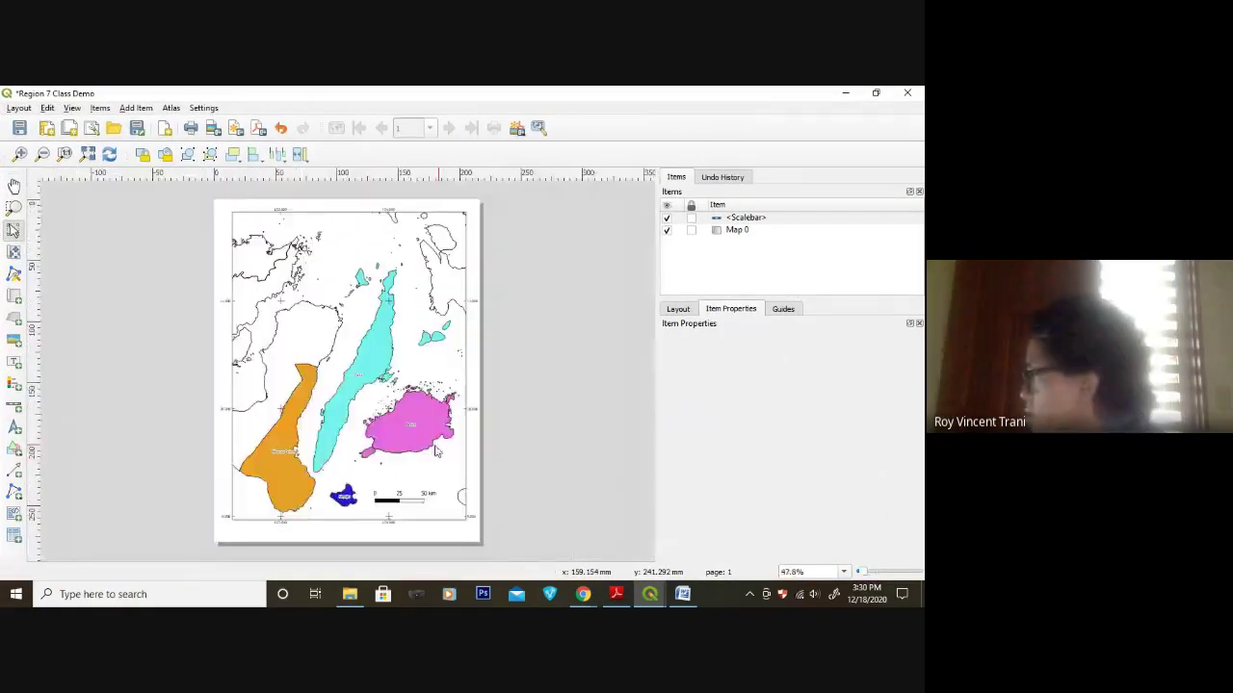
pyautogui.scroll(1, 436, 451)
pyautogui.moveTo(430, 484); pyautogui.dragTo(190, 472)
pyautogui.click(417, 459)
pyautogui.hotkey('ctrl', '0')
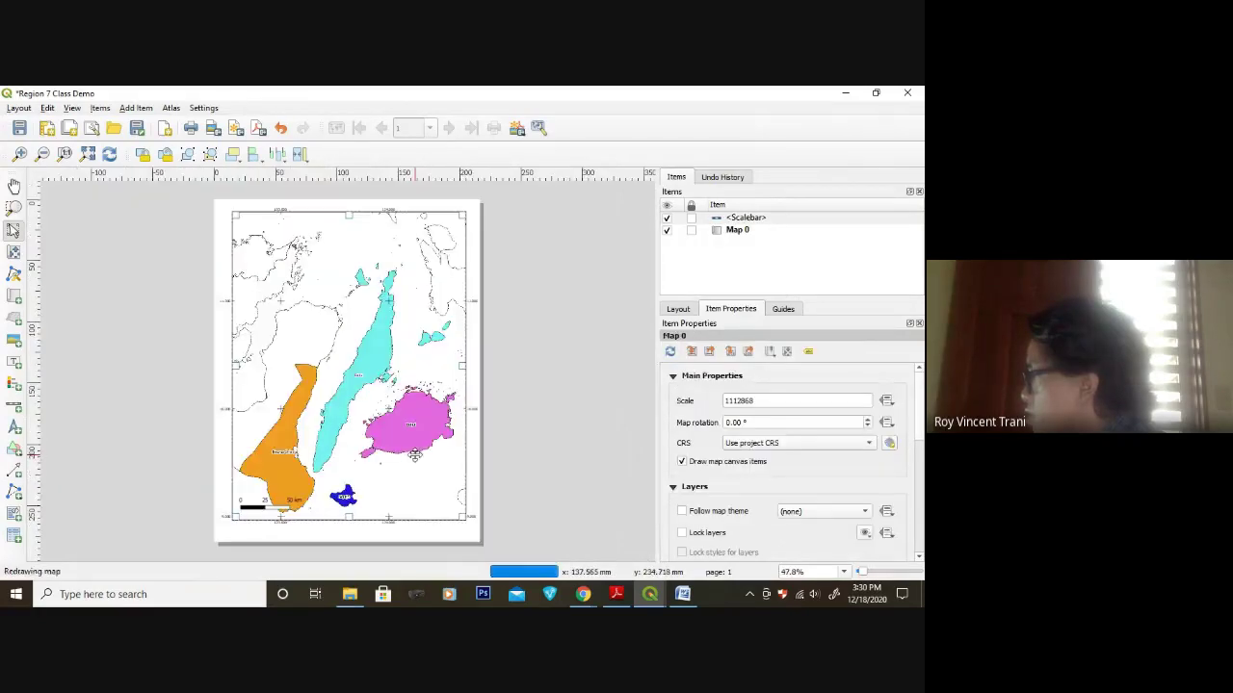
# - Add a legend to the layout and move it to the lower-right corner of the map, below the magenta province
pyautogui.click(14, 385)
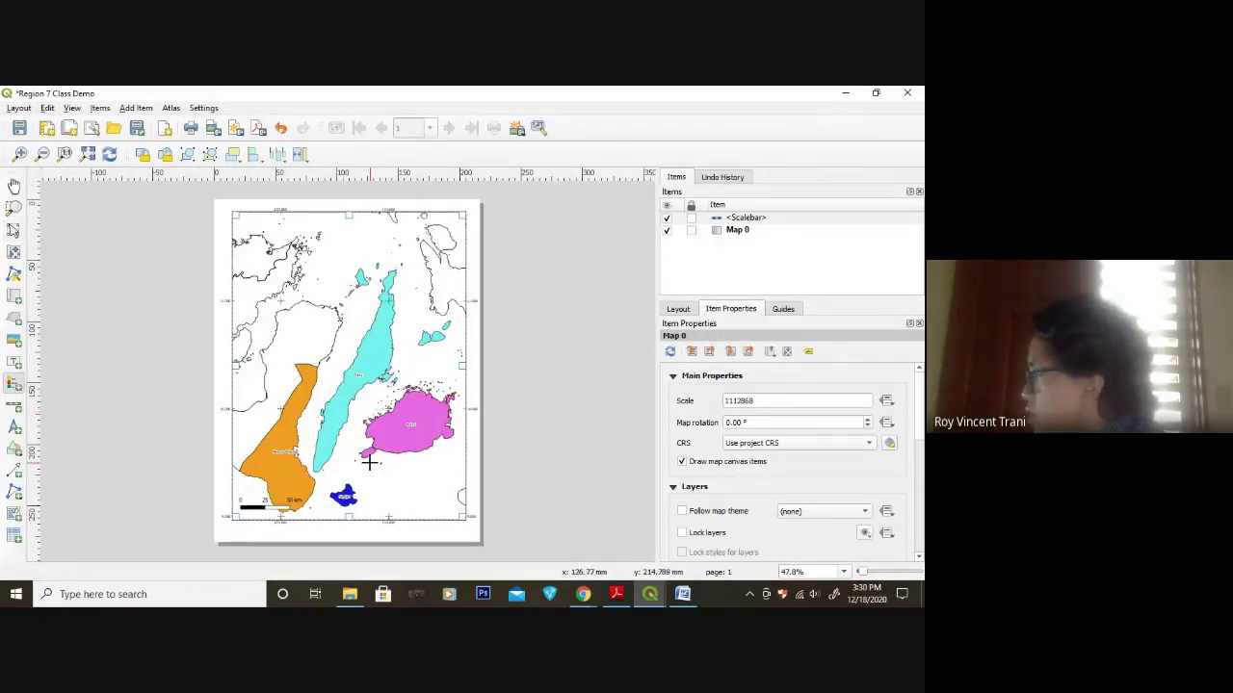
pyautogui.moveTo(366, 426); pyautogui.dragTo(463, 515)
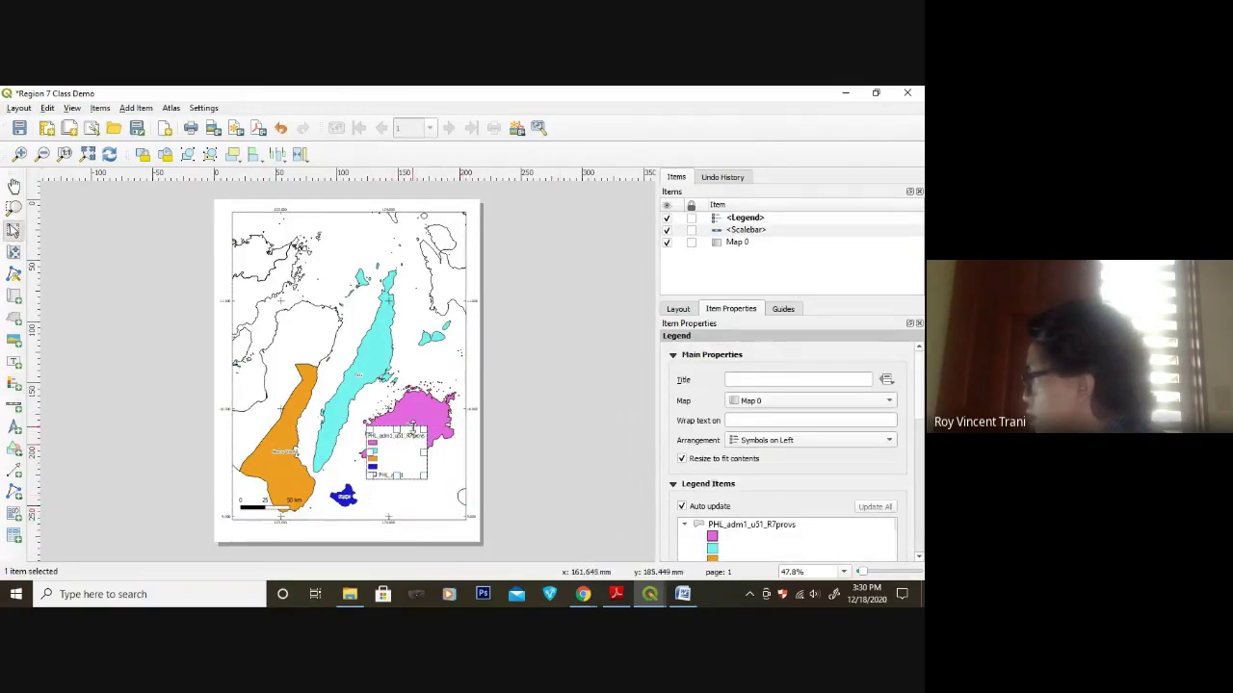
pyautogui.moveTo(413, 467); pyautogui.dragTo(440, 497)
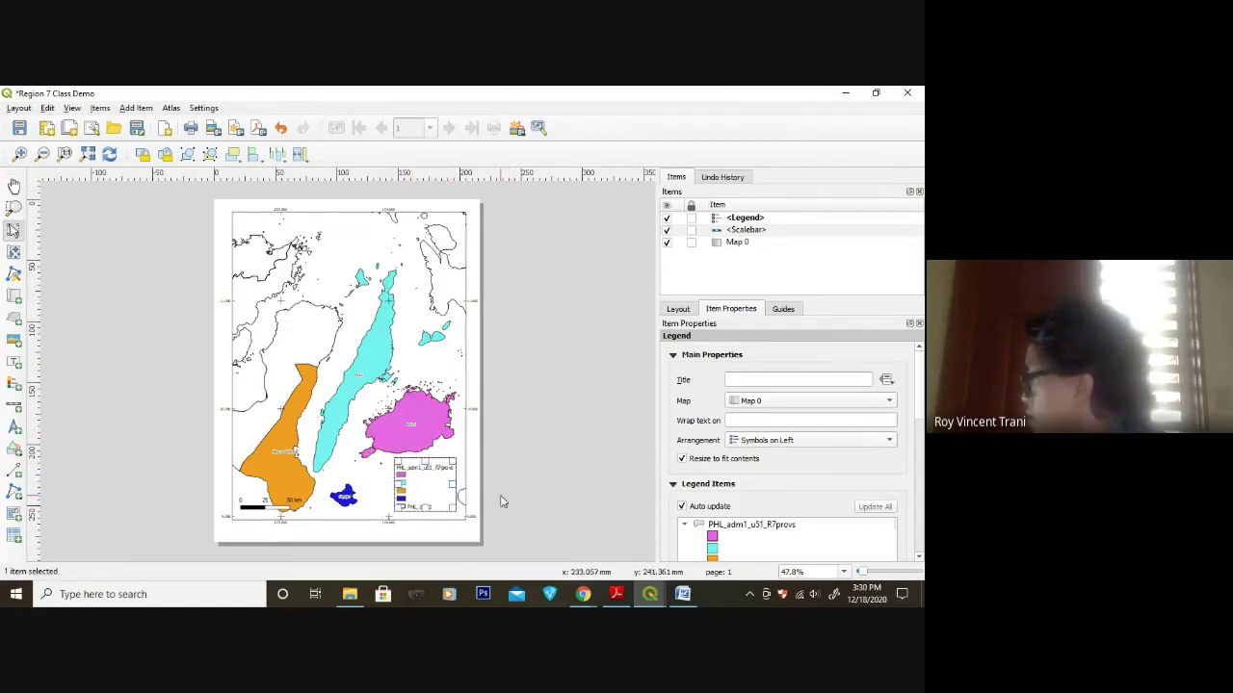
# - Rename the legend's PHL_adm1_u51_R7provs layer entry to "Region 7 Provinces"
pyautogui.doubleClick(782, 525)
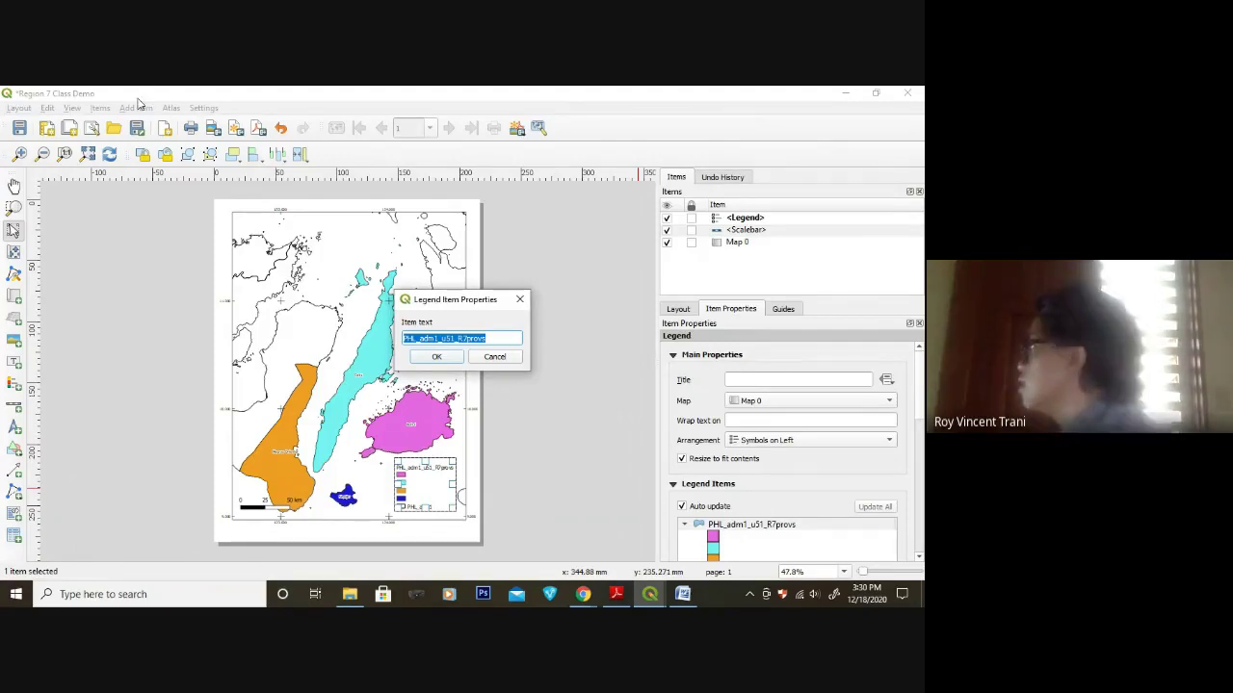
pyautogui.click(469, 393)
pyautogui.write('Phl')
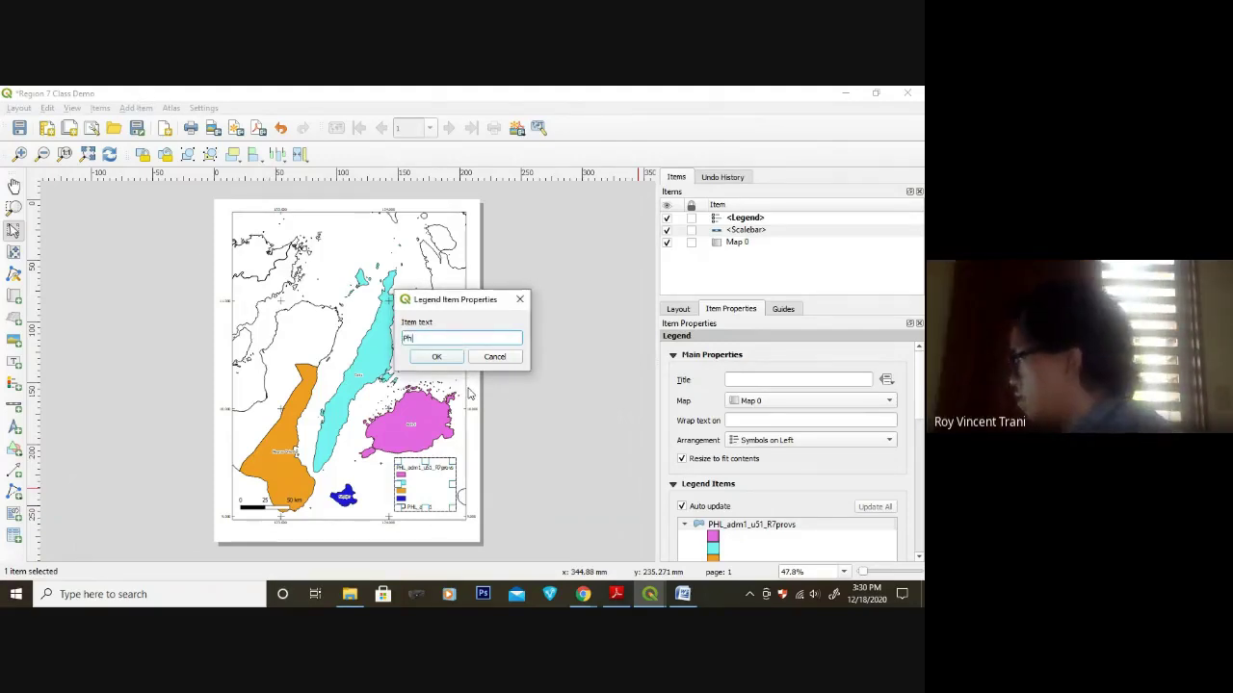
pyautogui.write('Region 7 Provinces')
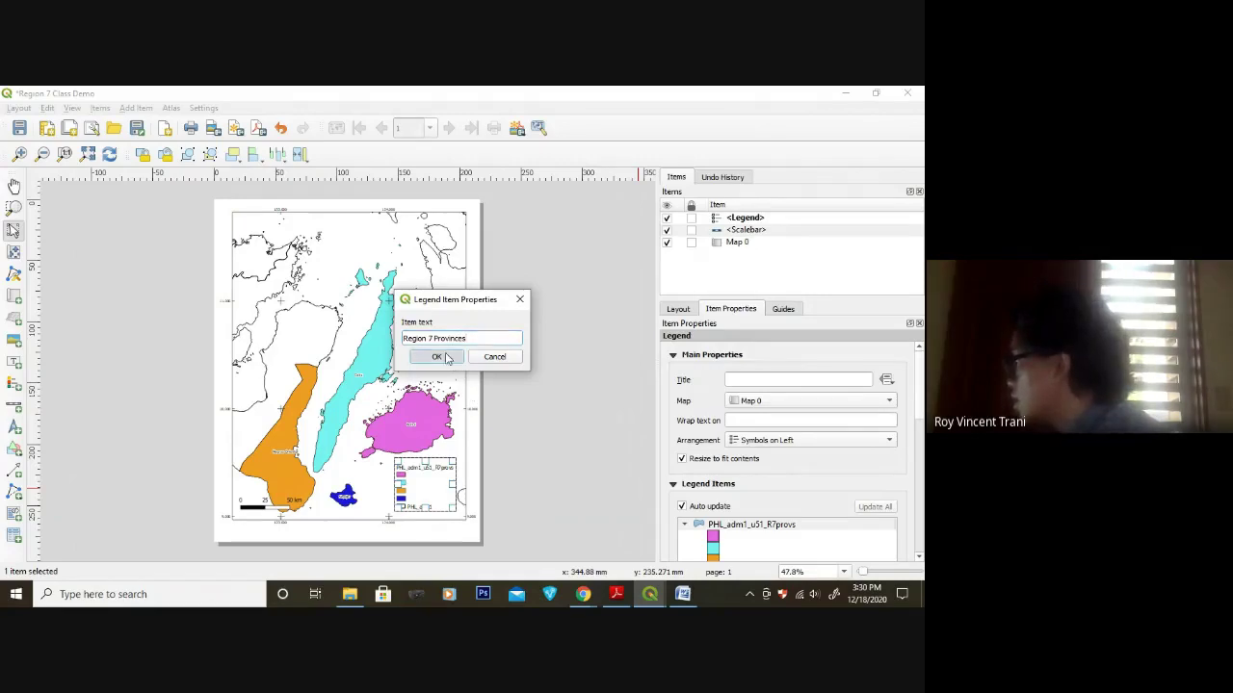
pyautogui.click(436, 357)
# - Label the magenta legend symbol "Bohol" and the cyan symbol "Cebu" under the Region 7 Provinces entry
pyautogui.doubleClick(724, 539)
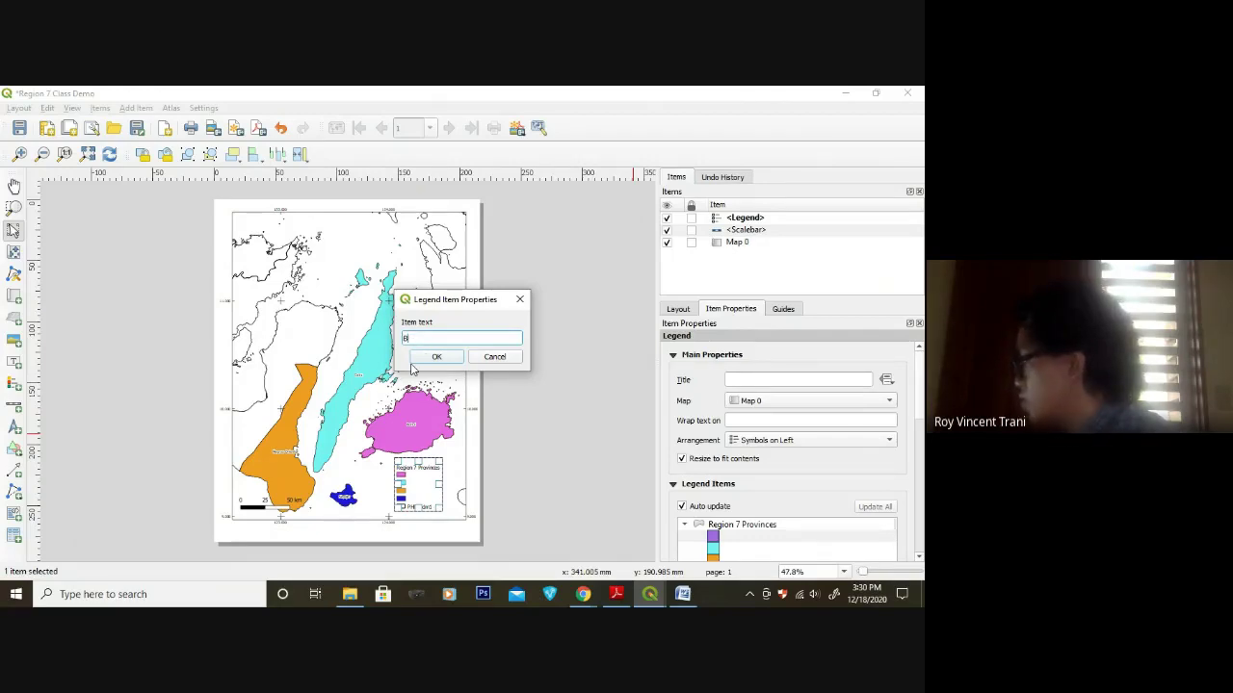
pyautogui.write('Boho')
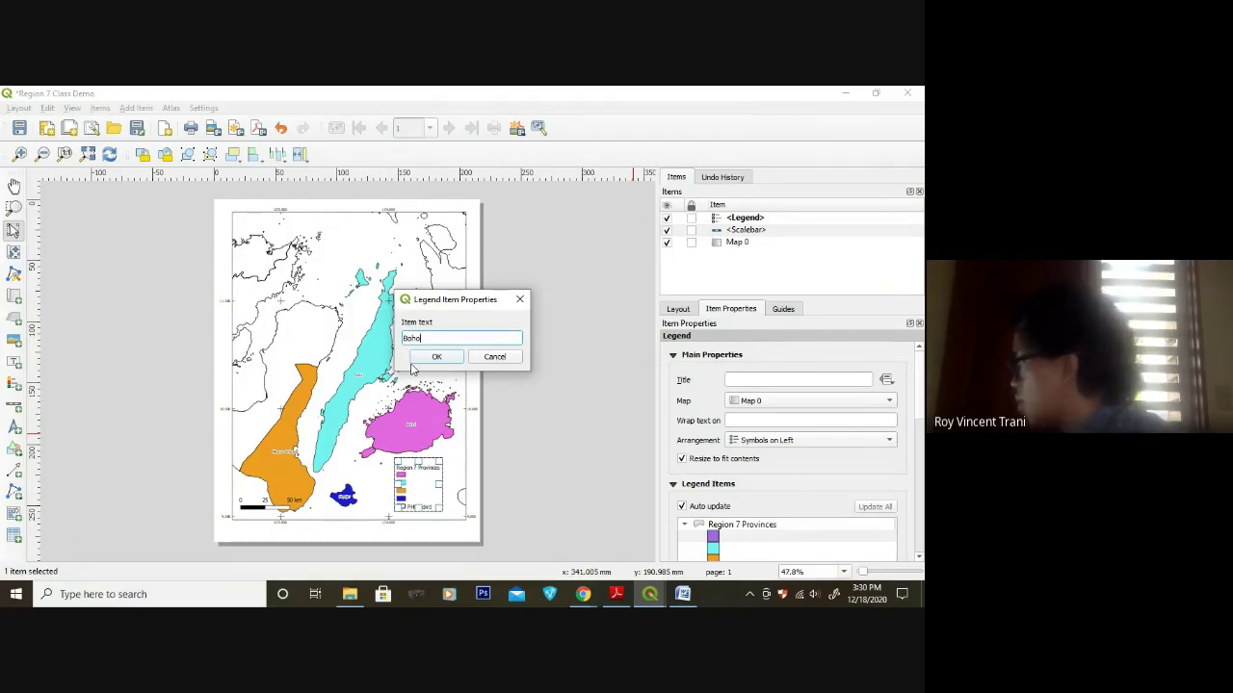
pyautogui.write('l')
pyautogui.press('Return')
pyautogui.doubleClick(725, 549)
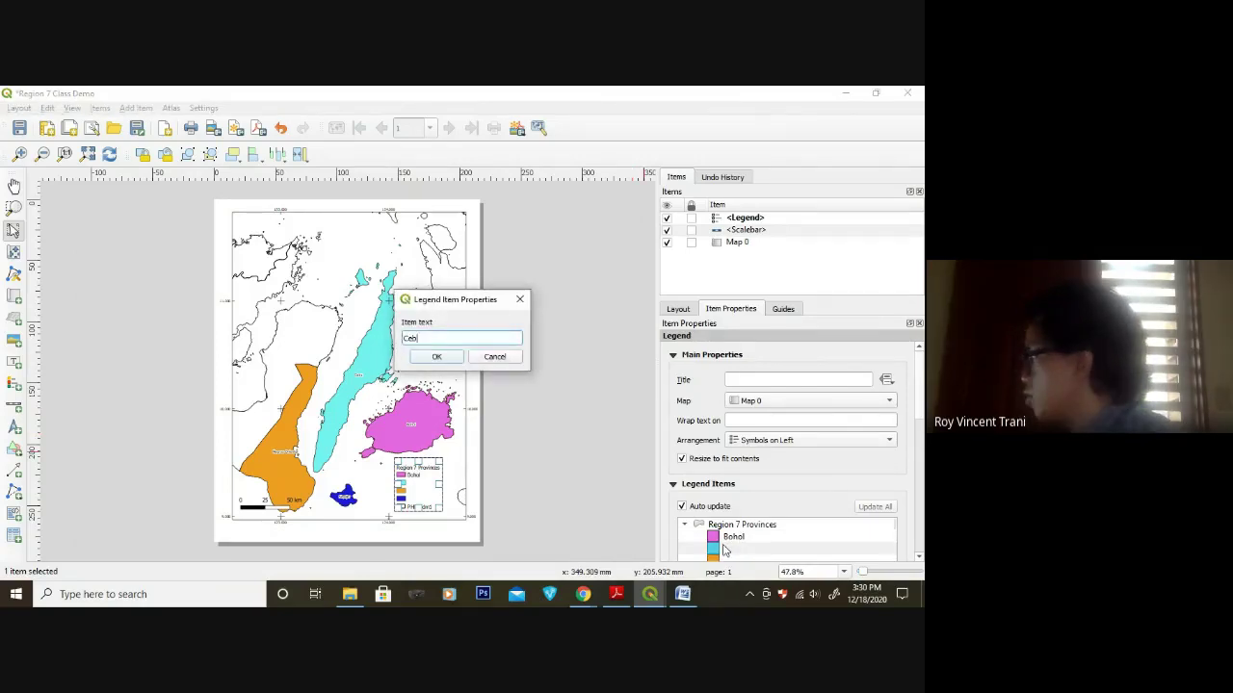
pyautogui.write('u')
pyautogui.press('Return')
# - Label the orange legend symbol "Negros Oriental" under the Region 7 Provinces entry
pyautogui.scroll(-1, 727, 545)
pyautogui.doubleClick(723, 525)
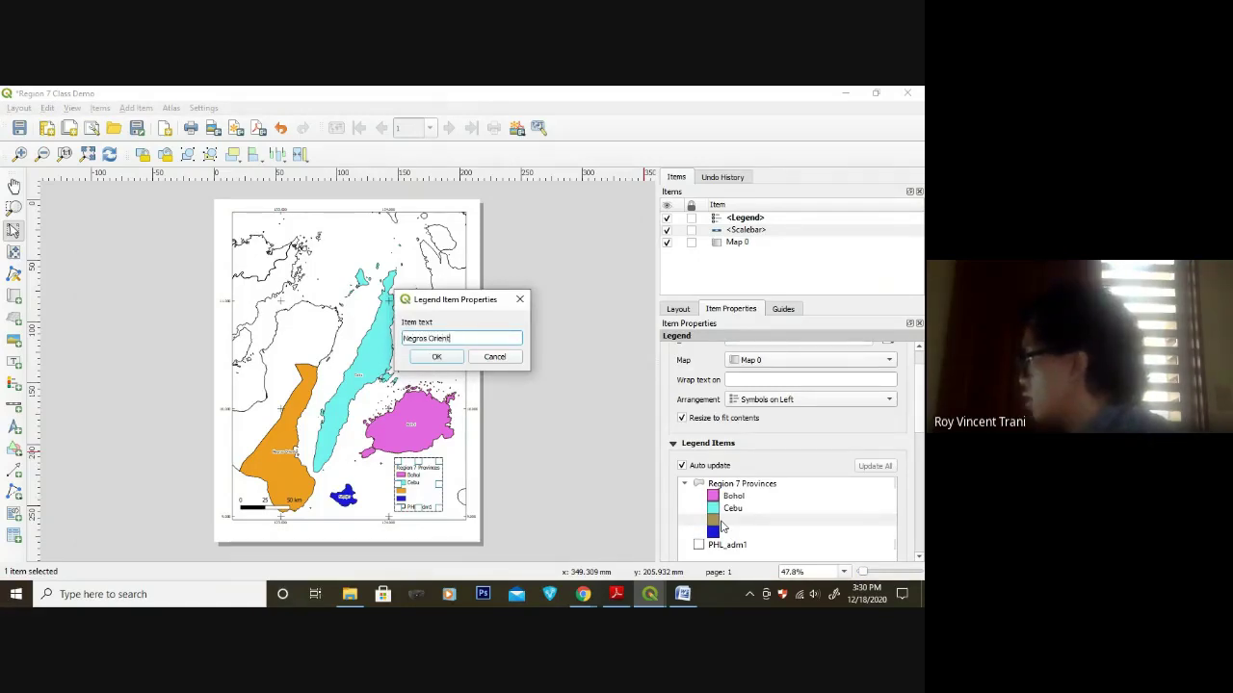
# - Label the orange province entry in the legend as Negros Oriental
pyautogui.press('Return')
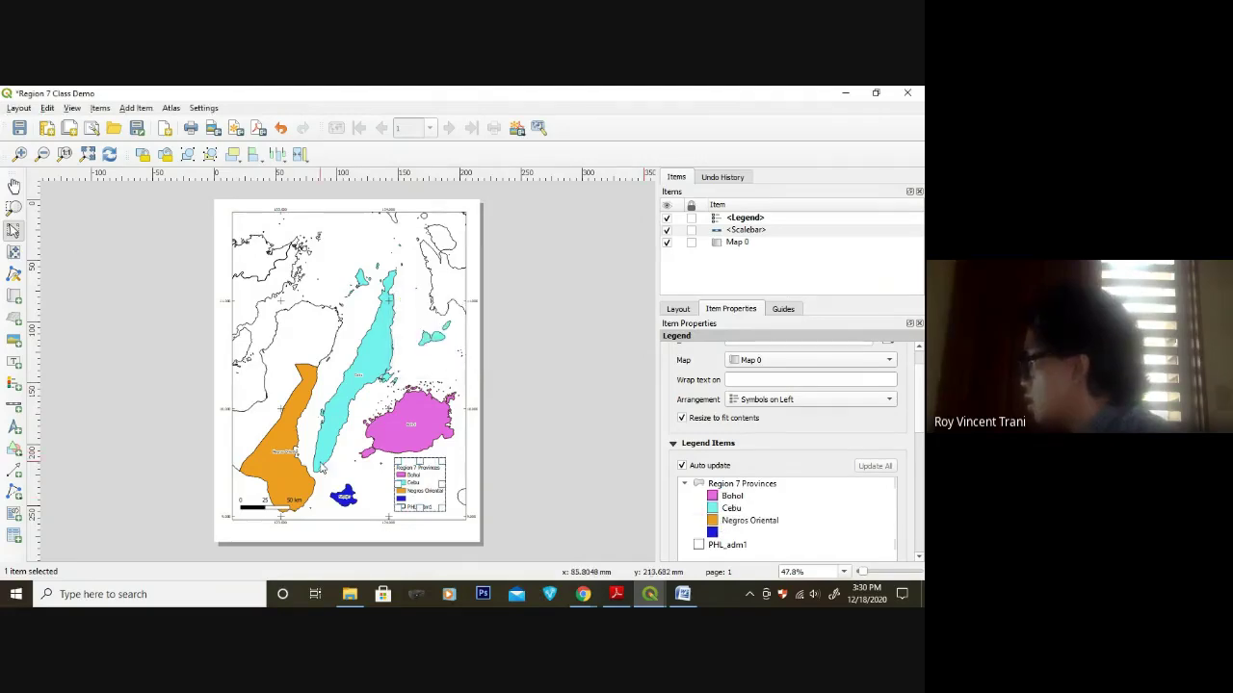
pyautogui.scroll(2, 323, 468)
pyautogui.scroll(-2, 323, 468)
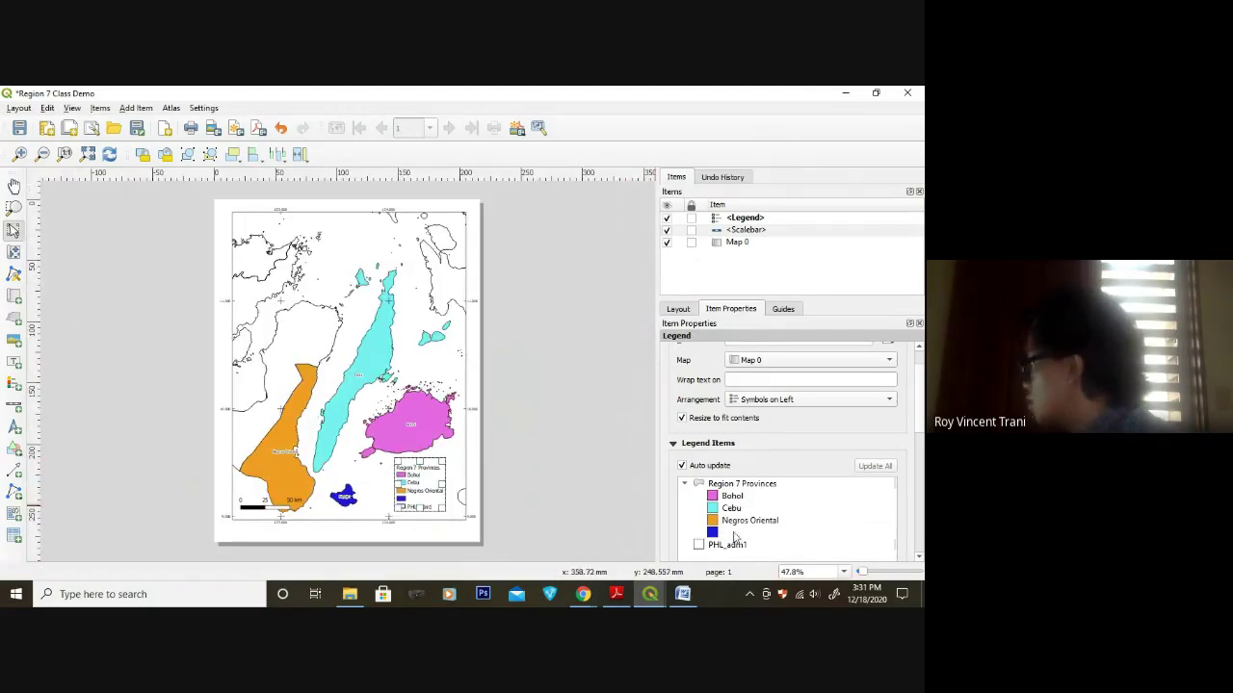
# - Label the blue province entry in the legend as Siquijor, matching the spelling on the map
pyautogui.doubleClick(734, 534)
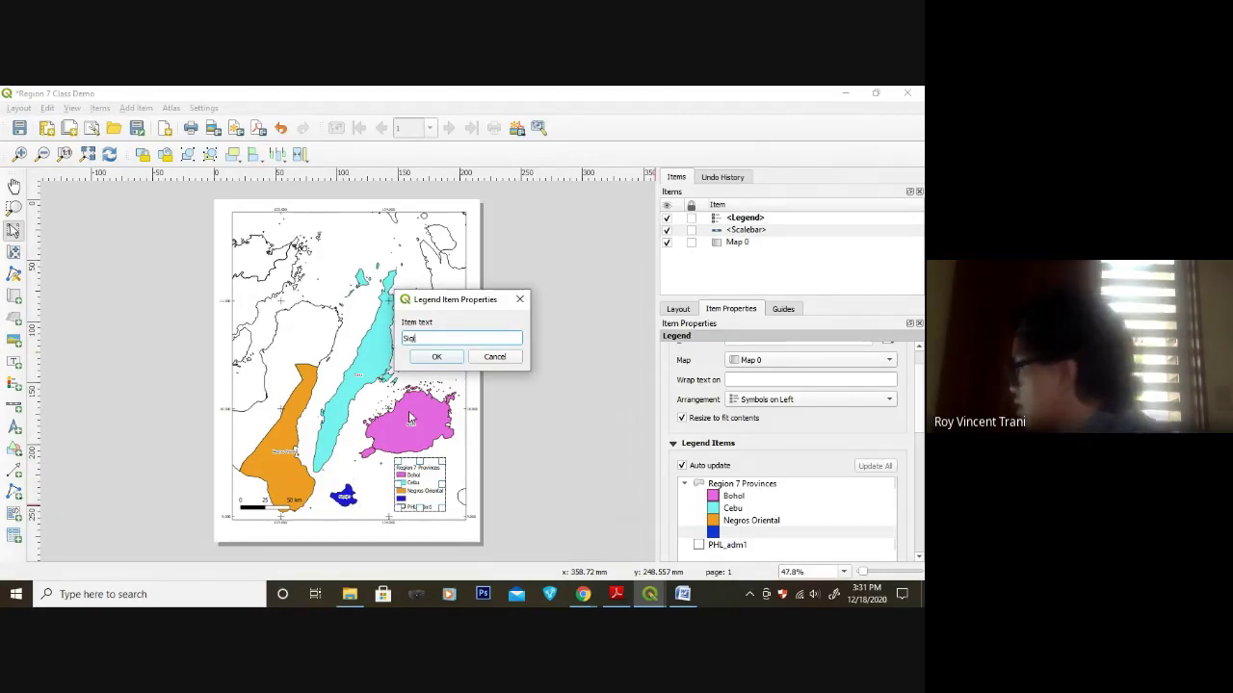
pyautogui.write('Siqijo')
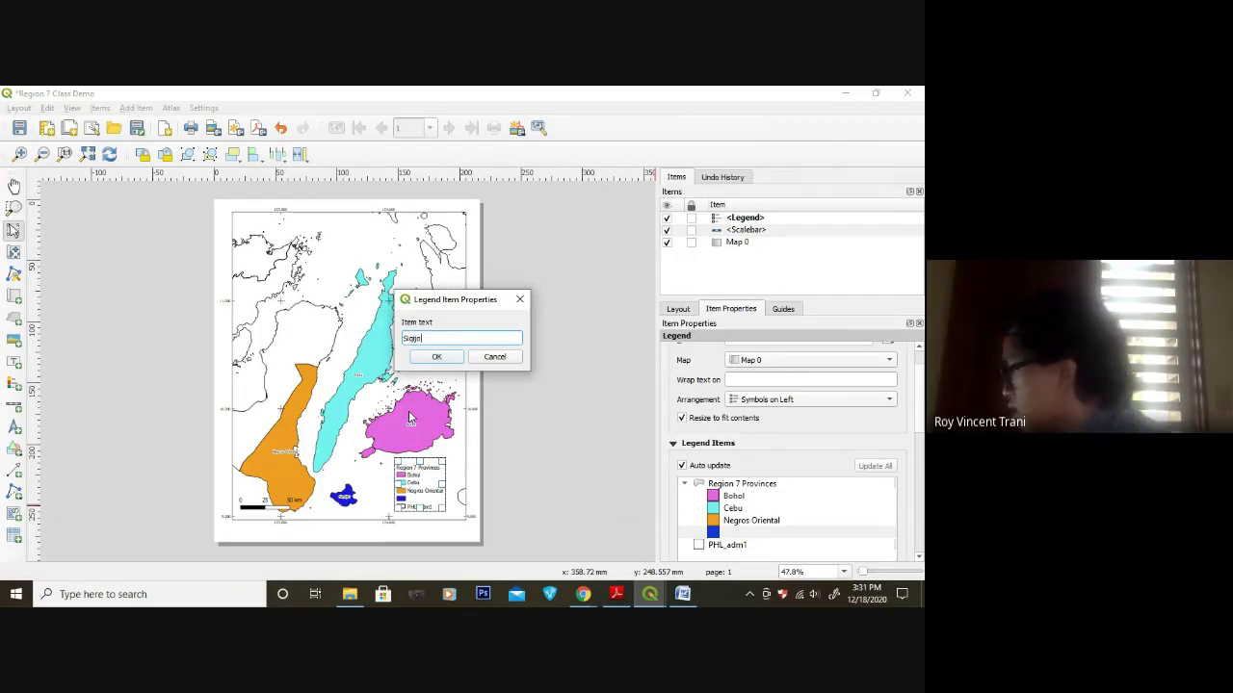
pyautogui.write('r')
pyautogui.press('Return')
pyautogui.scroll(2, 359, 553)
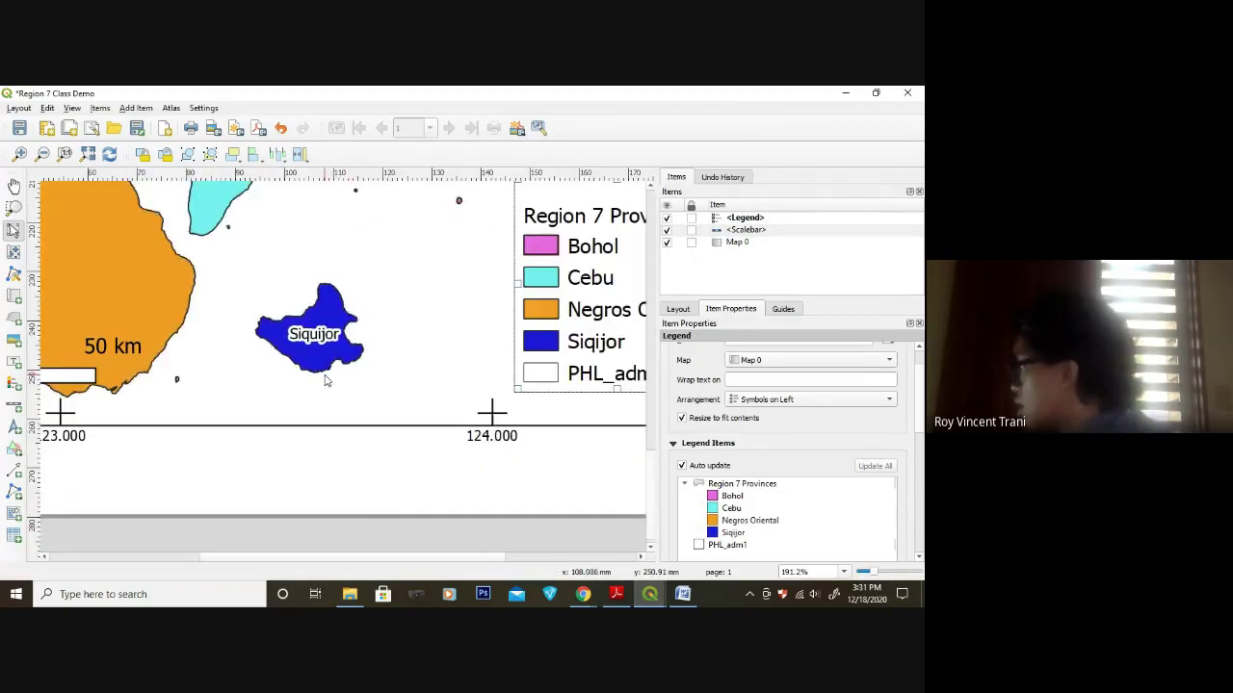
pyautogui.doubleClick(740, 533)
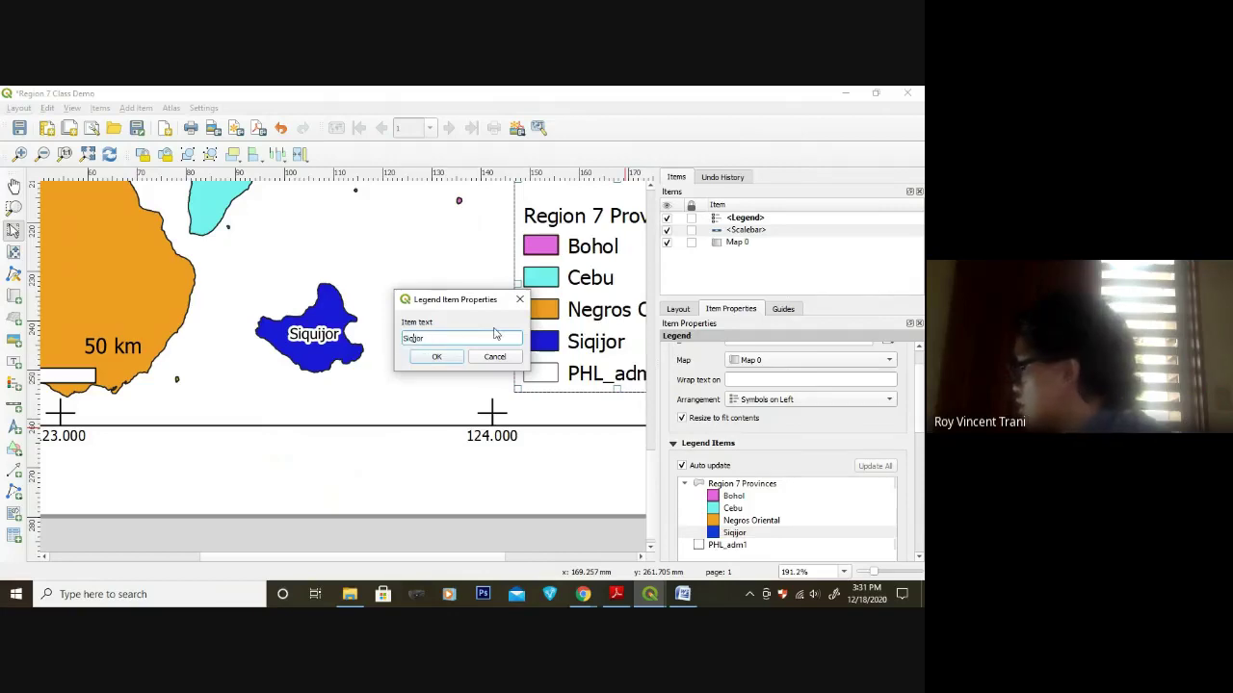
pyautogui.press('Return')
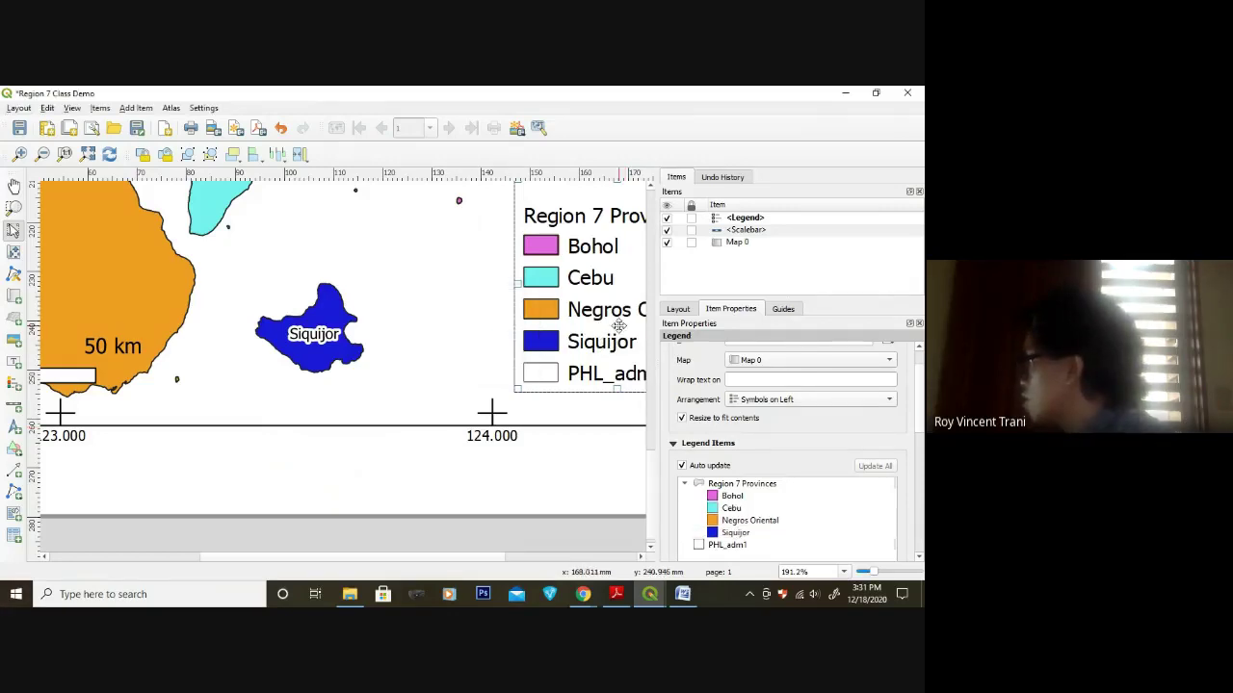
# - Rename the PHL_adm1 legend entry to Philippine Provinces
pyautogui.scroll(-2, 388, 542)
pyautogui.scroll(2, 462, 453)
pyautogui.scroll(-1, 462, 454)
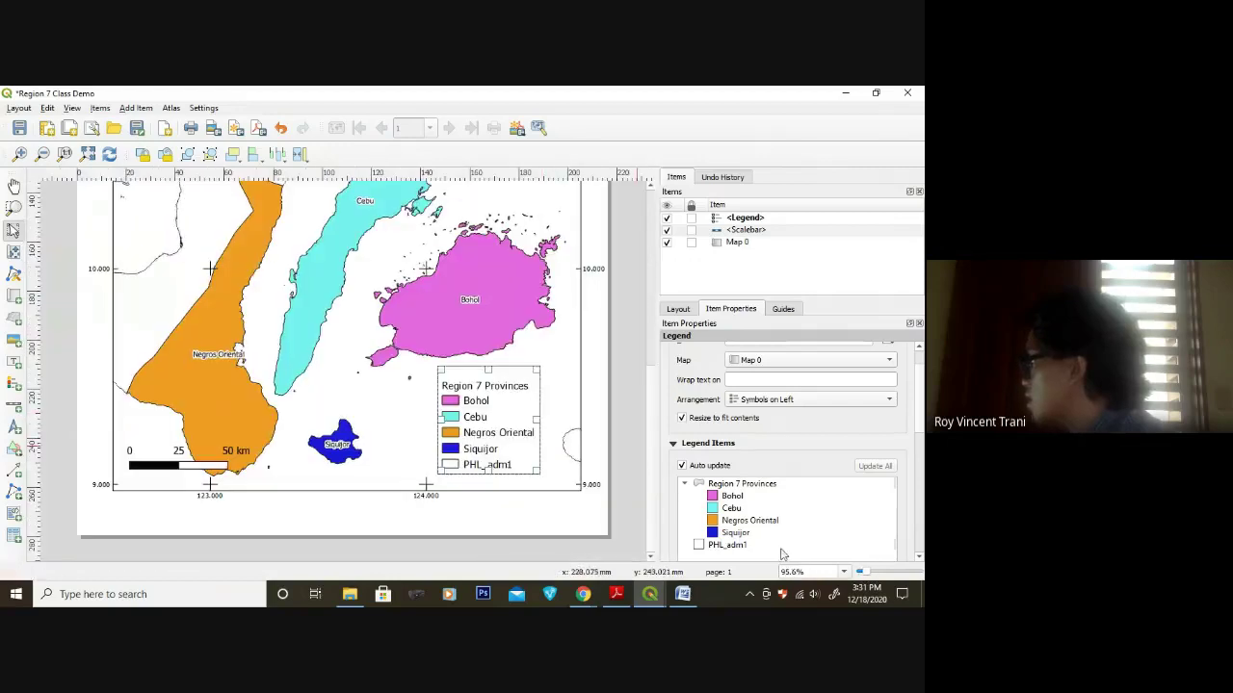
pyautogui.doubleClick(731, 546)
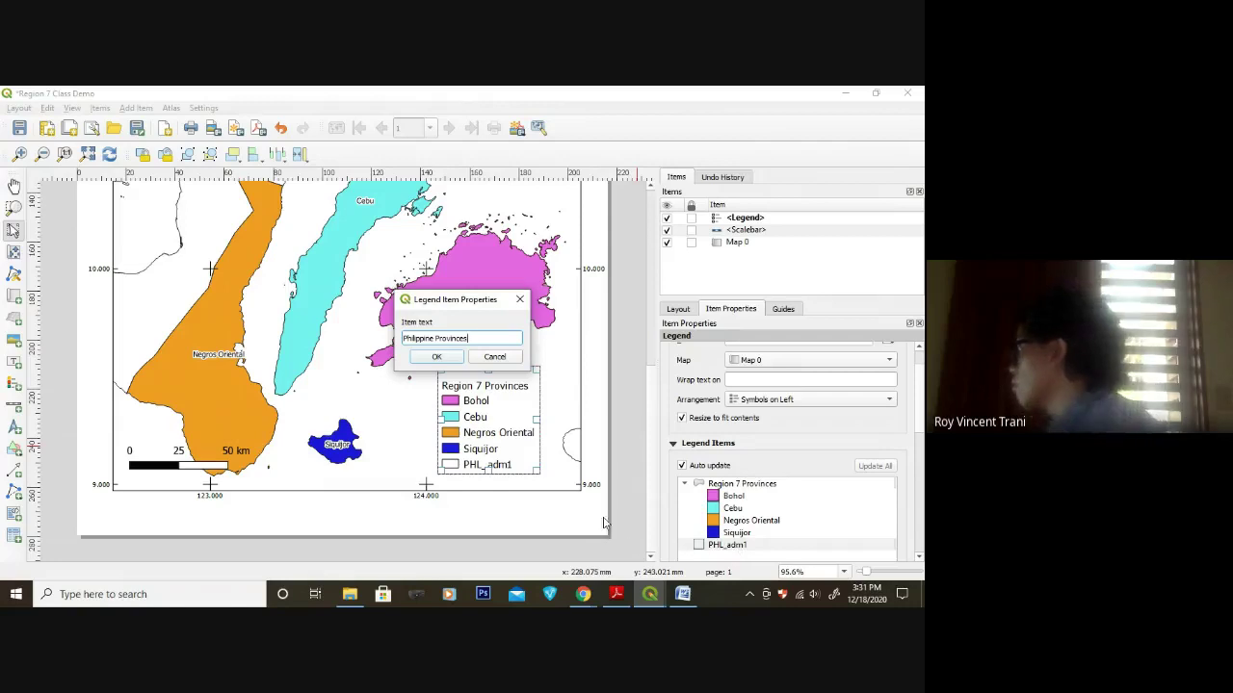
pyautogui.click(450, 358)
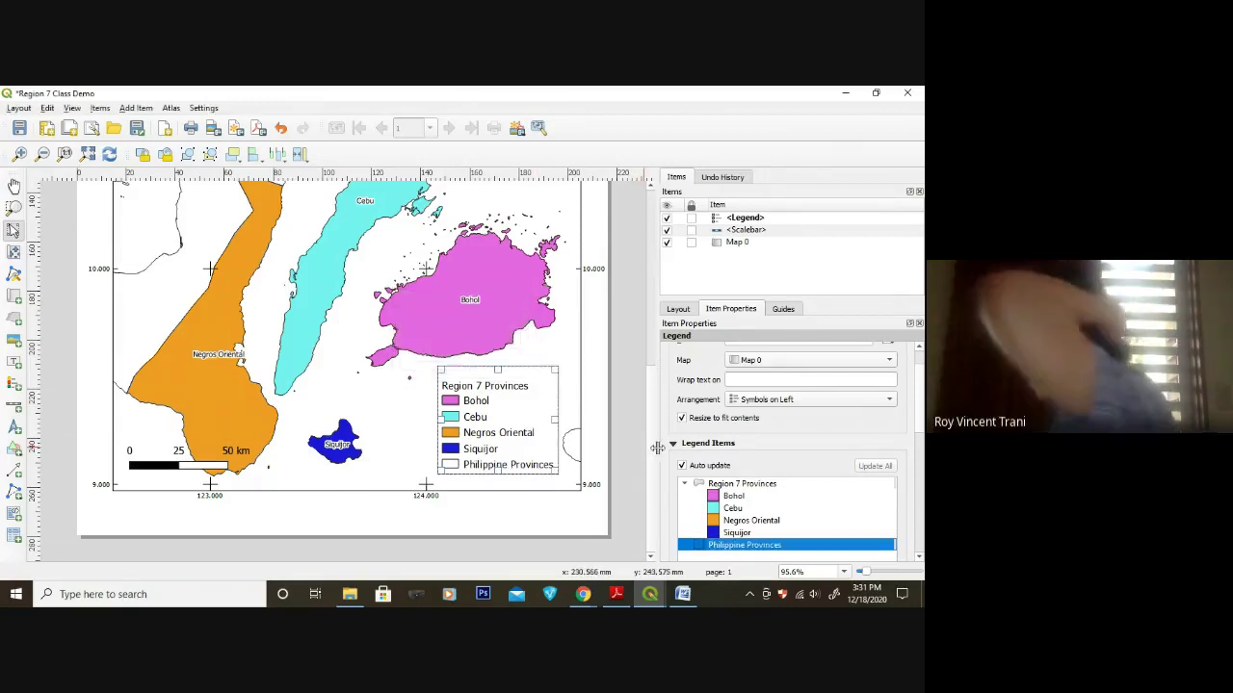
# - Move the legend closer to the lower-right corner of the map and turn on its frame
pyautogui.scroll(-3, 790, 515)
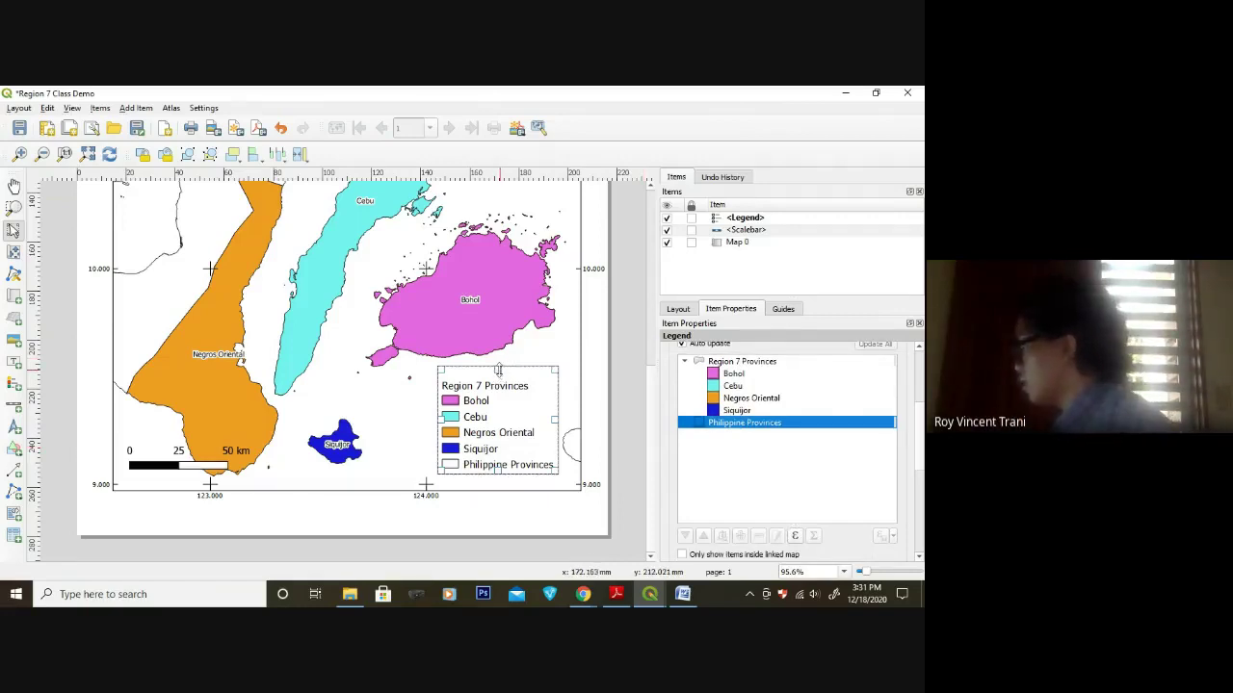
pyautogui.moveTo(499, 370); pyautogui.dragTo(516, 395)
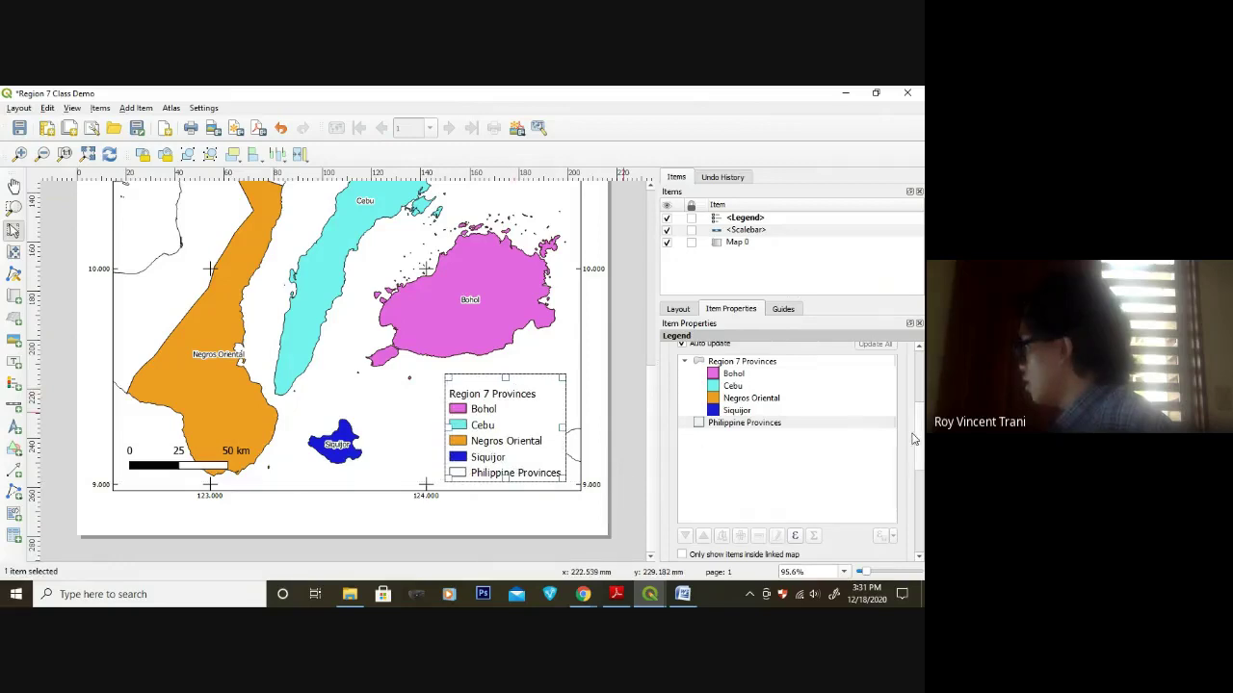
pyautogui.scroll(-6, 913, 443)
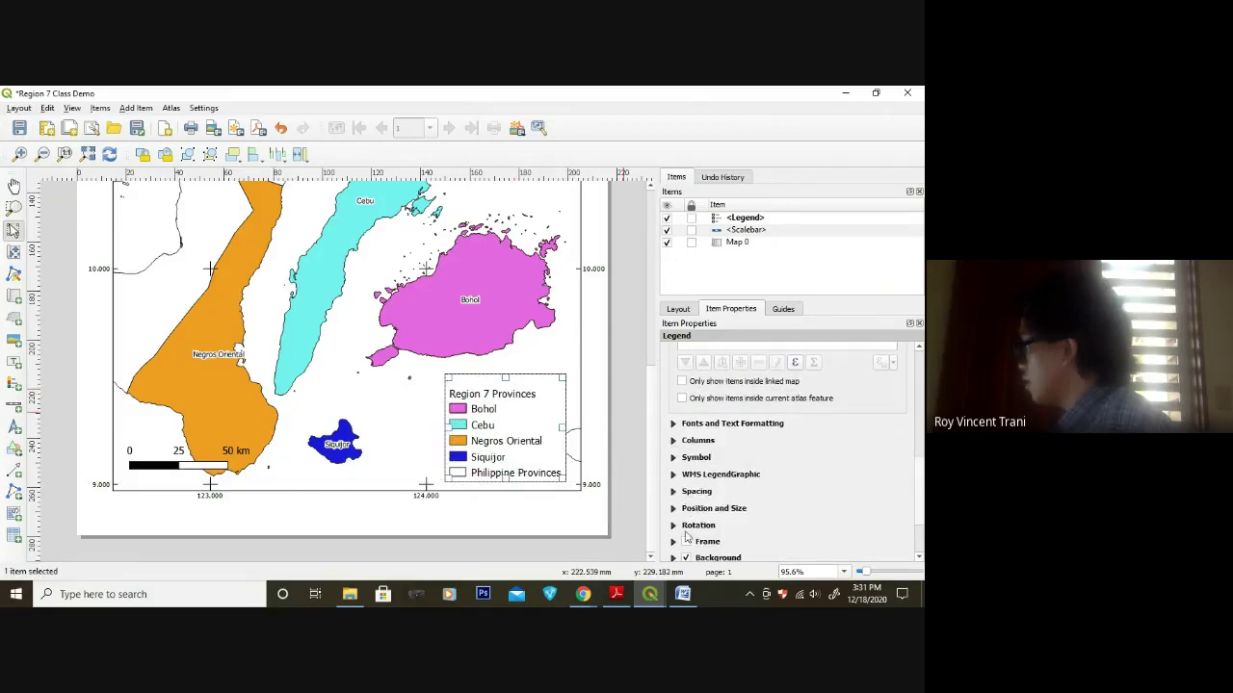
pyautogui.click(687, 542)
pyautogui.scroll(-5, 920, 496)
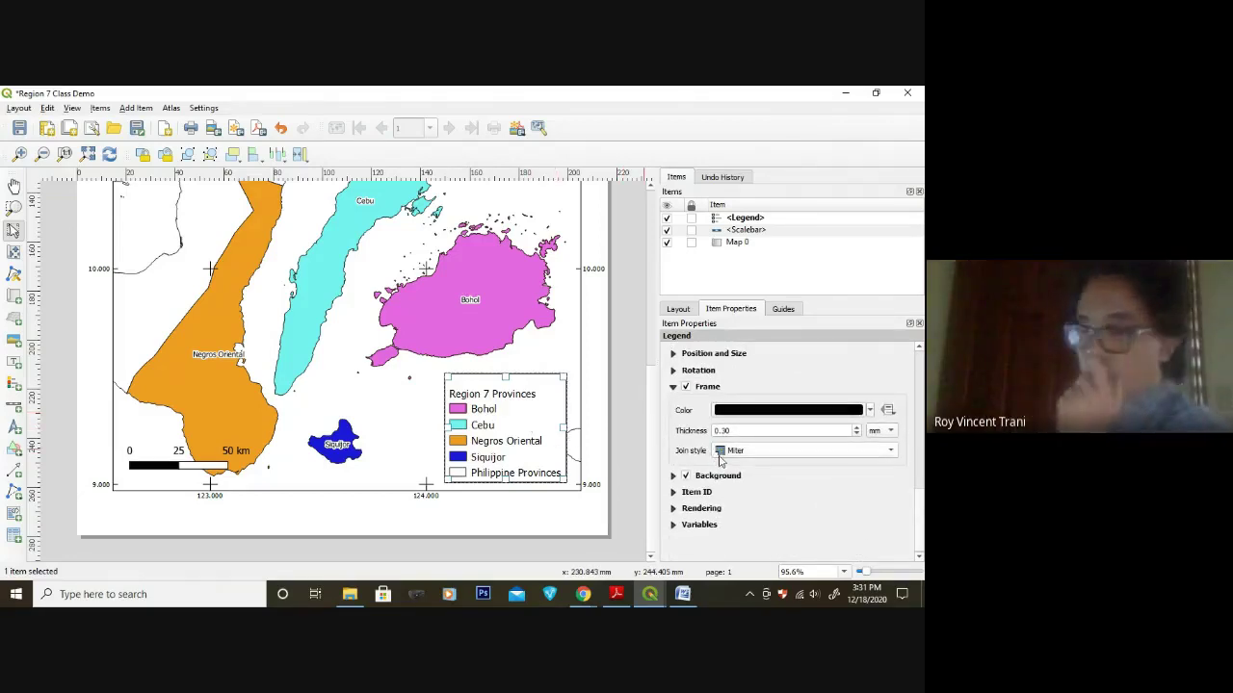
pyautogui.scroll(10, 798, 385)
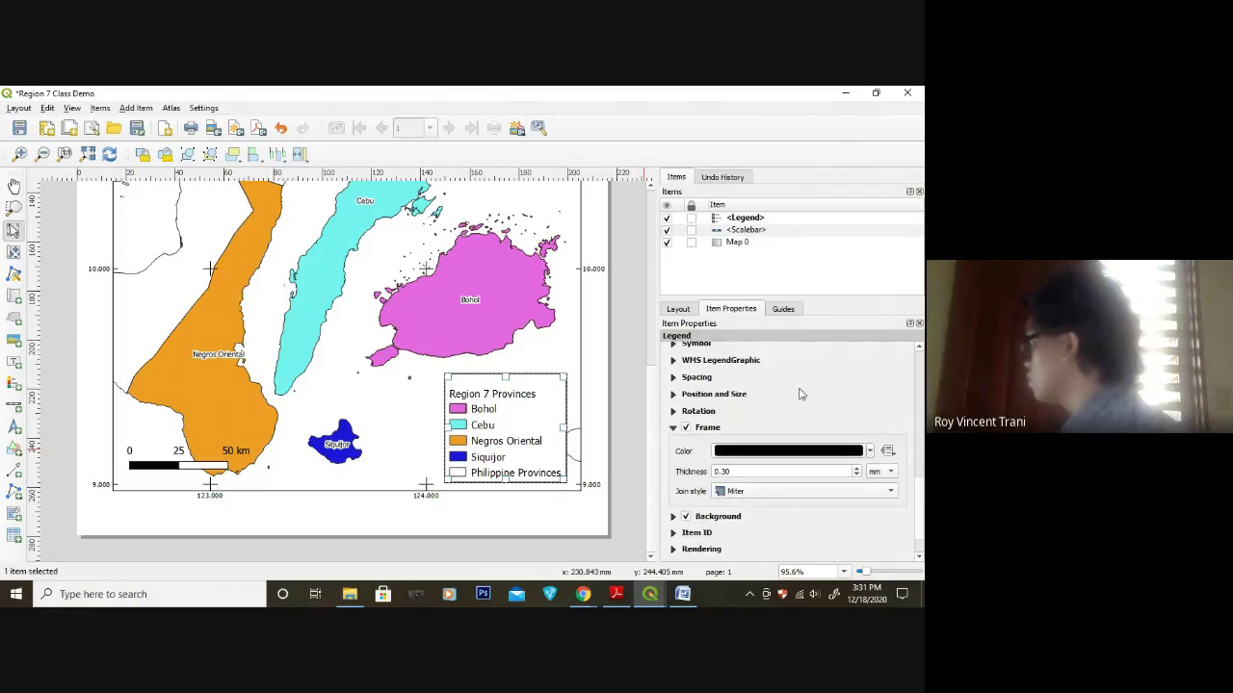
pyautogui.scroll(-2, 751, 443)
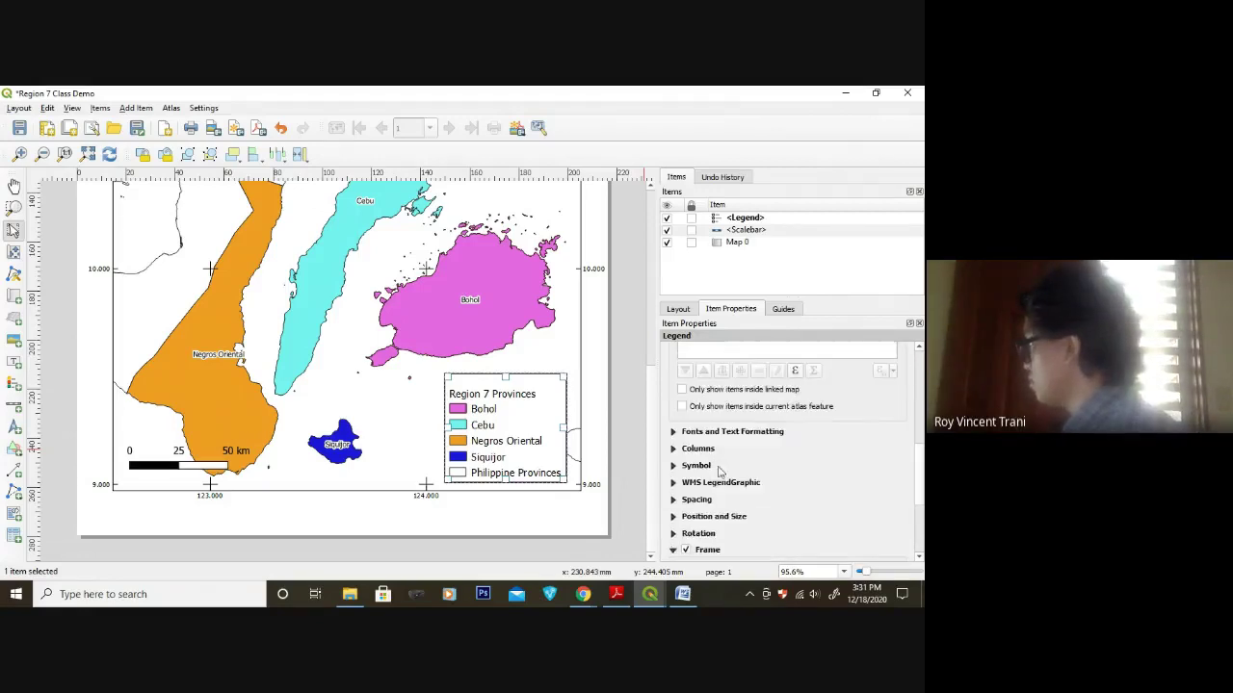
pyautogui.click(673, 517)
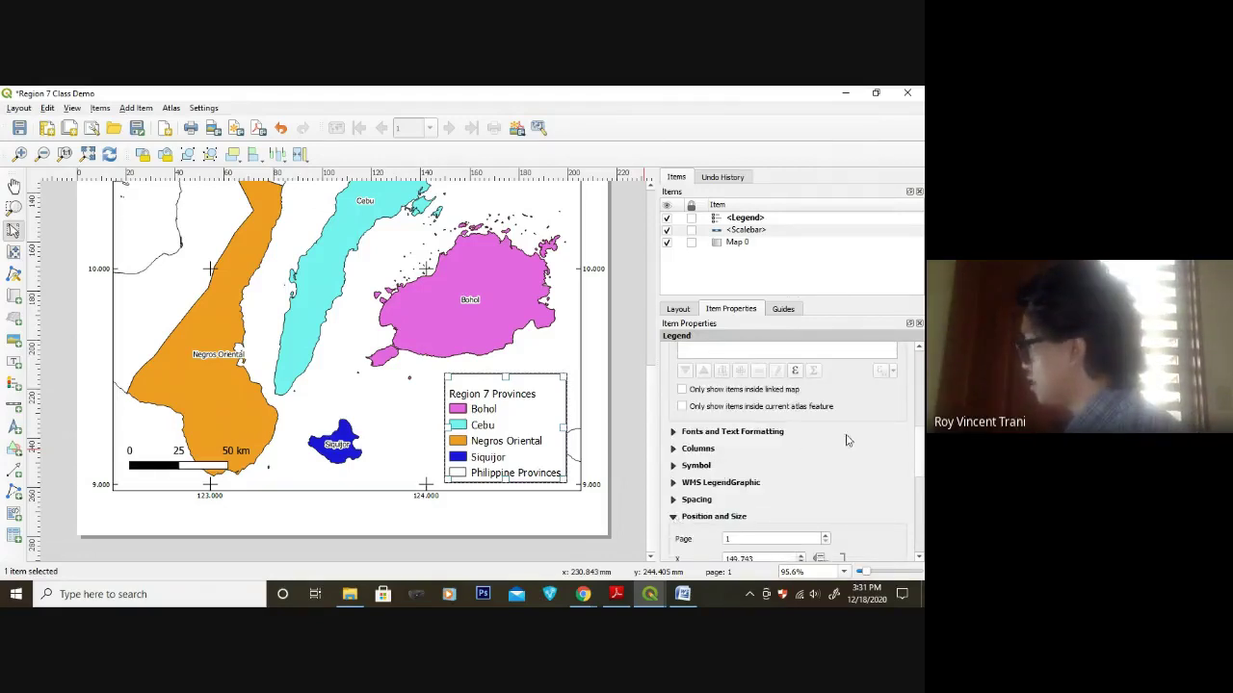
pyautogui.scroll(-7, 848, 443)
pyautogui.scroll(6, 852, 460)
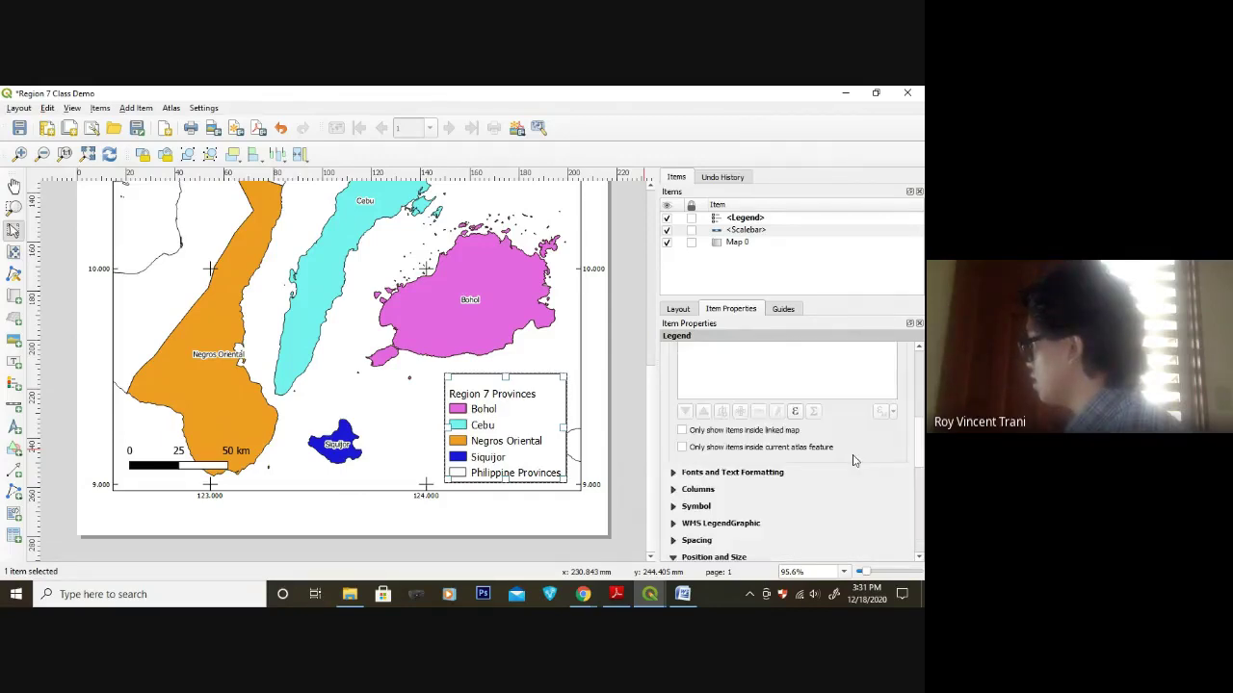
# - Try different sizes for the legend's subgroup heading font, ending at 15 pt
pyautogui.click(675, 476)
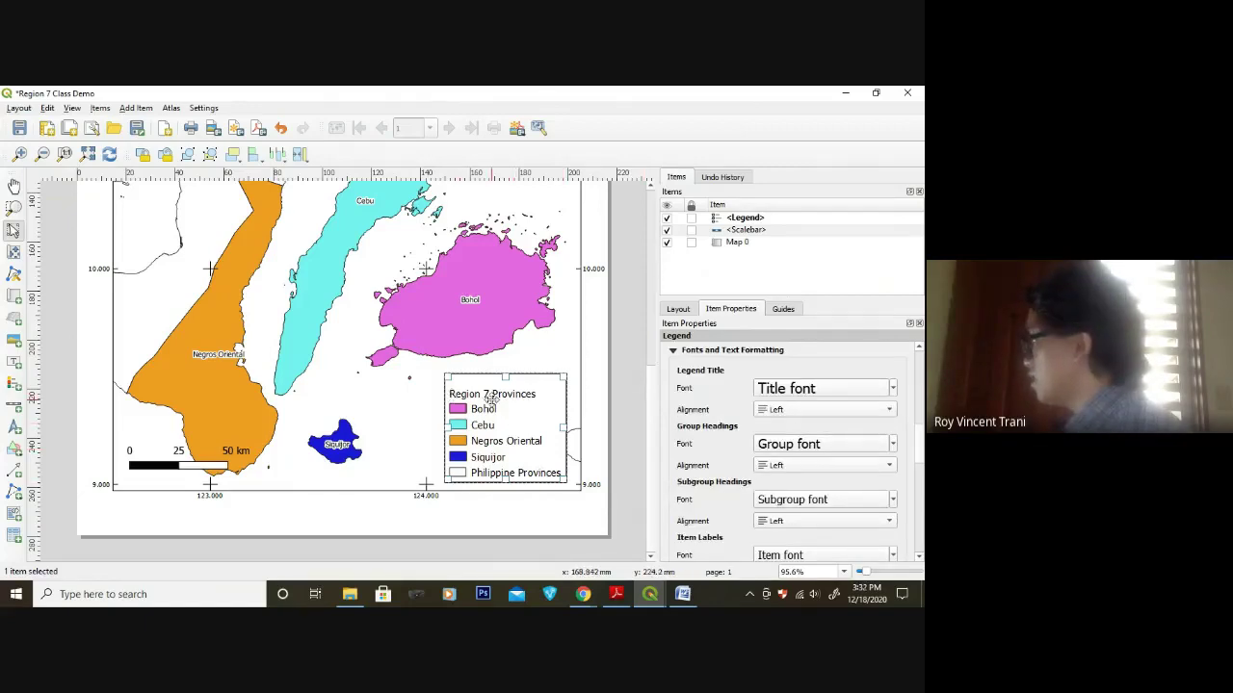
pyautogui.scroll(-2, 918, 456)
pyautogui.click(894, 431)
pyautogui.click(894, 433)
pyautogui.scroll(-1, 830, 435)
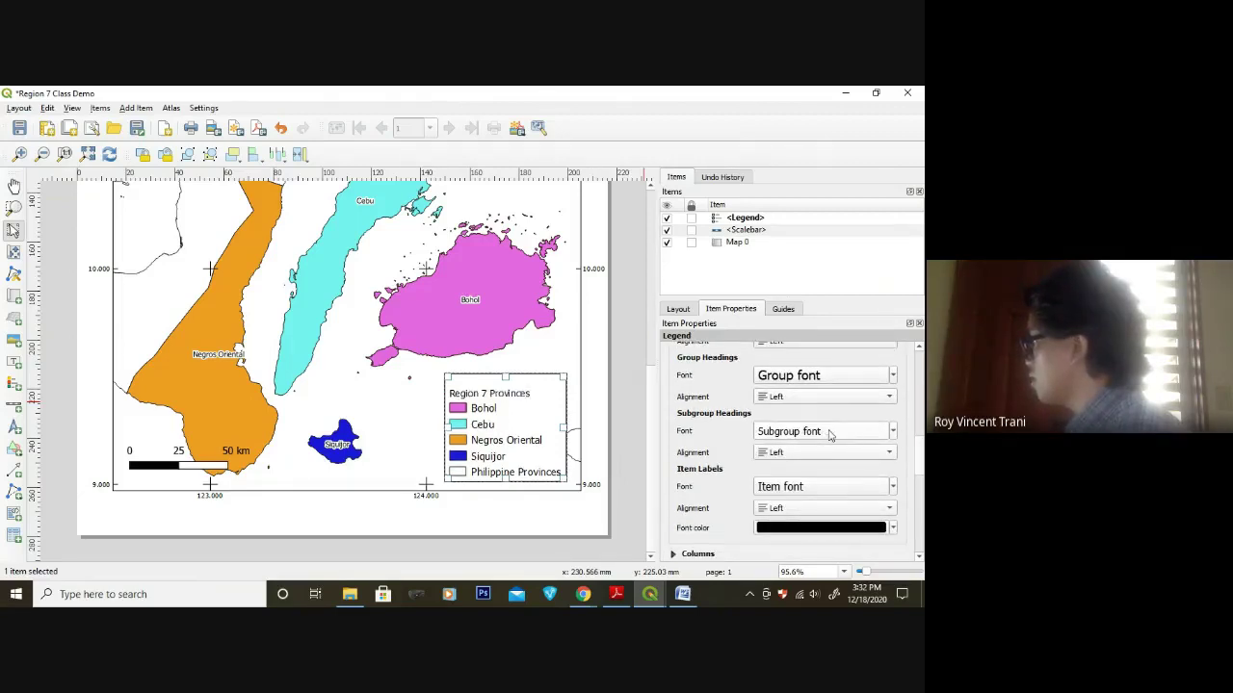
pyautogui.scroll(2, 830, 435)
pyautogui.scroll(-2, 830, 436)
pyautogui.scroll(1, 830, 435)
pyautogui.scroll(1, 830, 436)
pyautogui.scroll(-1, 830, 435)
pyautogui.scroll(2, 830, 436)
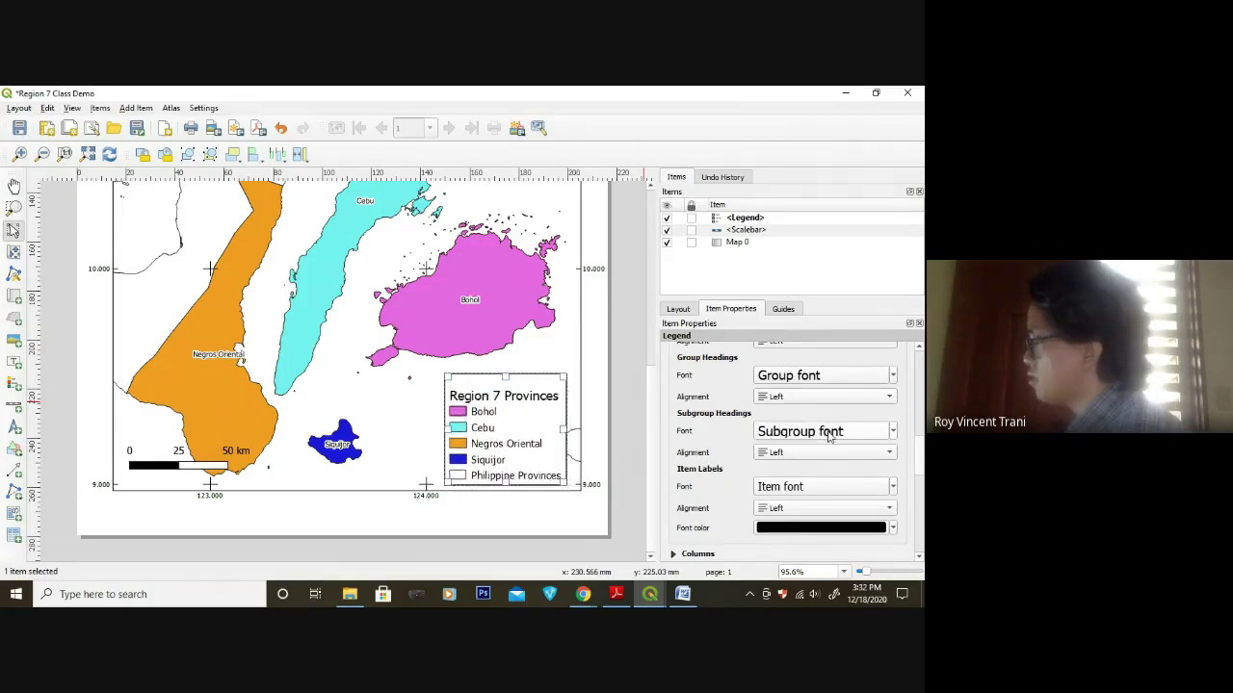
pyautogui.scroll(-2, 830, 436)
pyautogui.scroll(2, 830, 435)
pyautogui.scroll(-2, 830, 435)
pyautogui.scroll(1, 830, 436)
pyautogui.scroll(1, 830, 436)
pyautogui.scroll(-2, 830, 436)
pyautogui.scroll(1, 830, 435)
pyautogui.scroll(-1, 830, 435)
pyautogui.scroll(2, 830, 436)
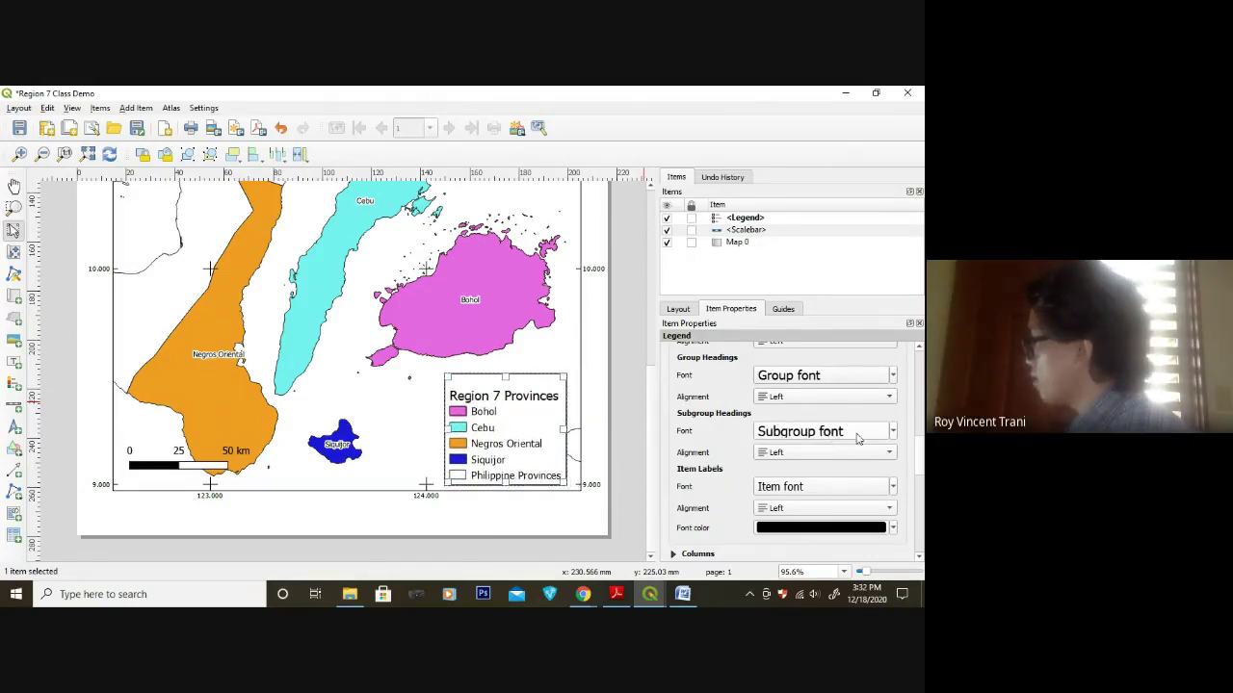
# - Try the legend's subgroup heading font at 17 pt and 16 pt, then settle on a slightly smaller size
pyautogui.click(893, 432)
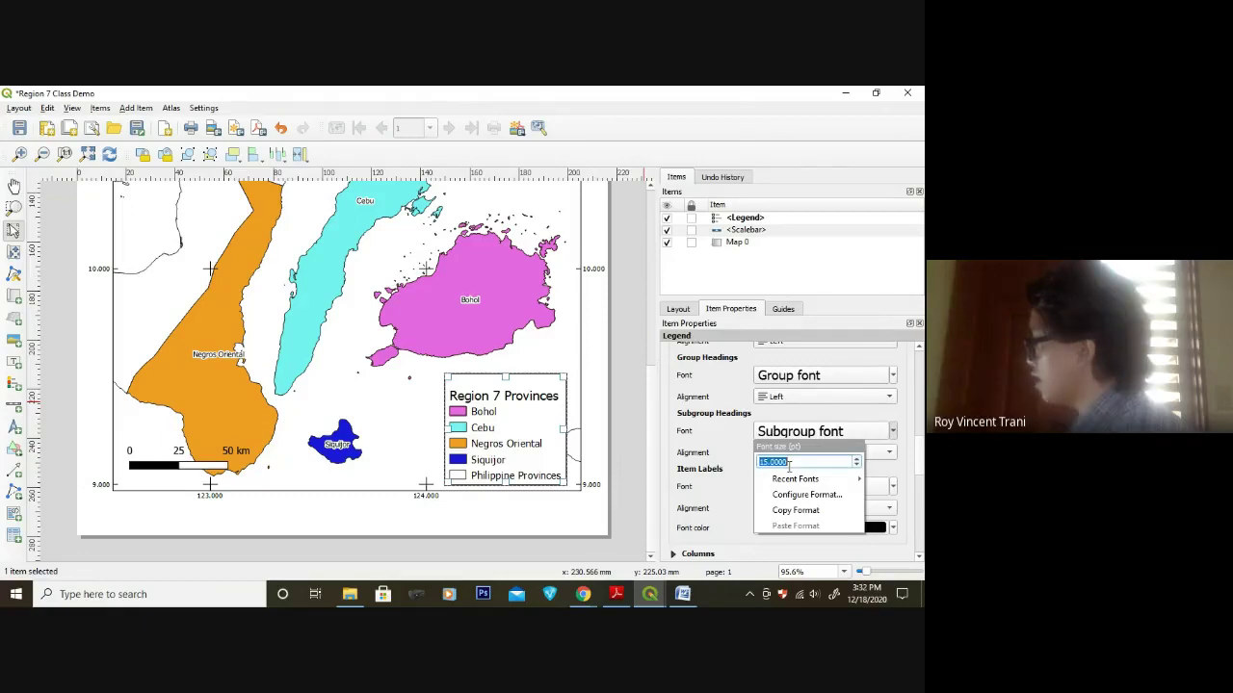
pyautogui.write('17')
pyautogui.press('Return')
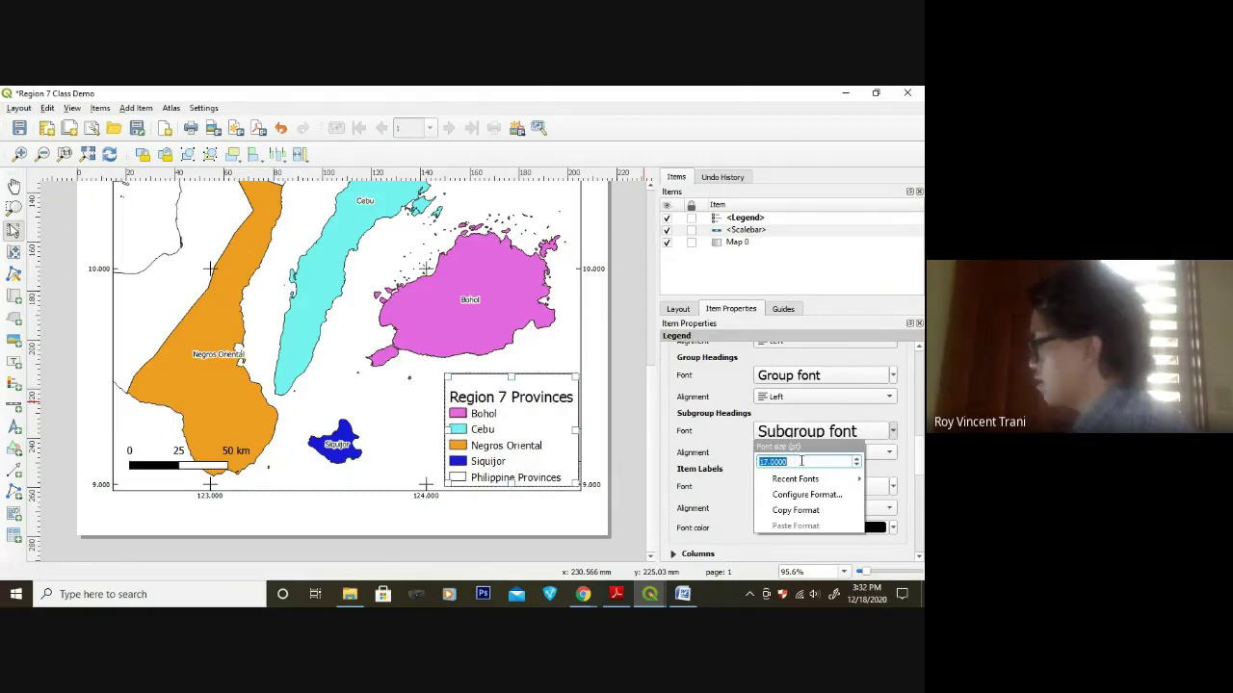
pyautogui.write('16')
pyautogui.press('Return')
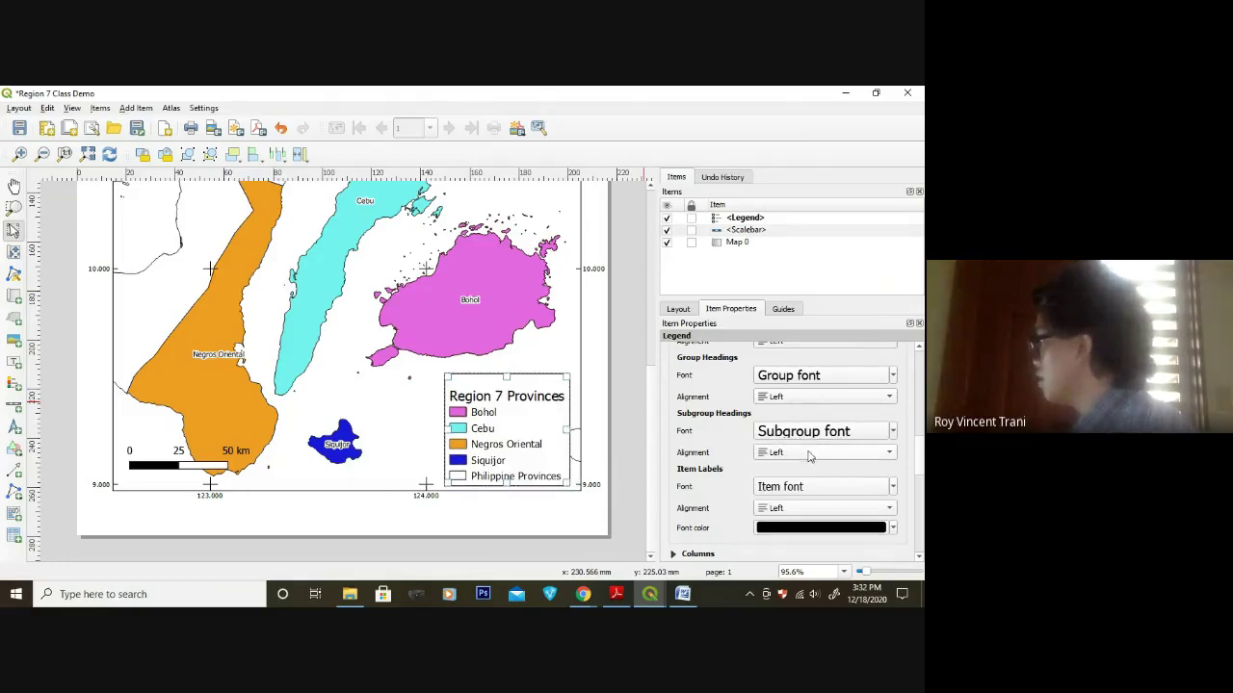
pyautogui.scroll(-1, 807, 436)
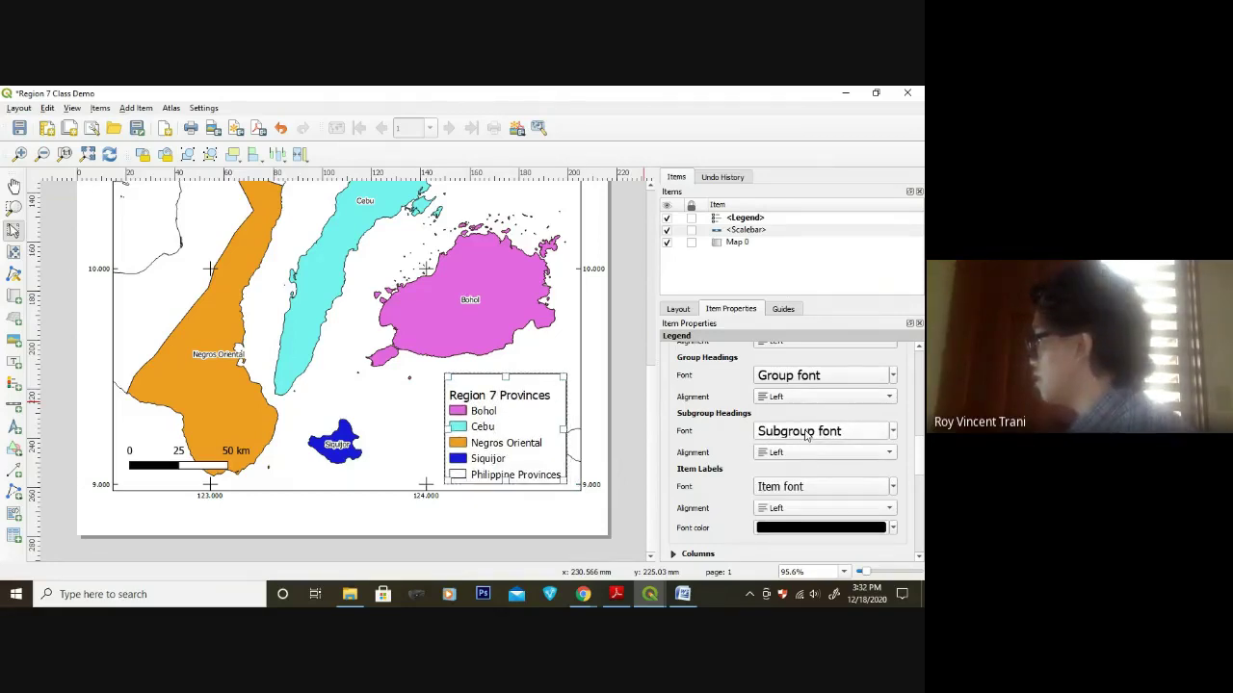
# - Move the legend slightly further right and up, inside the map's lower-right corner
pyautogui.click(484, 372)
pyautogui.moveTo(501, 416); pyautogui.dragTo(508, 414)
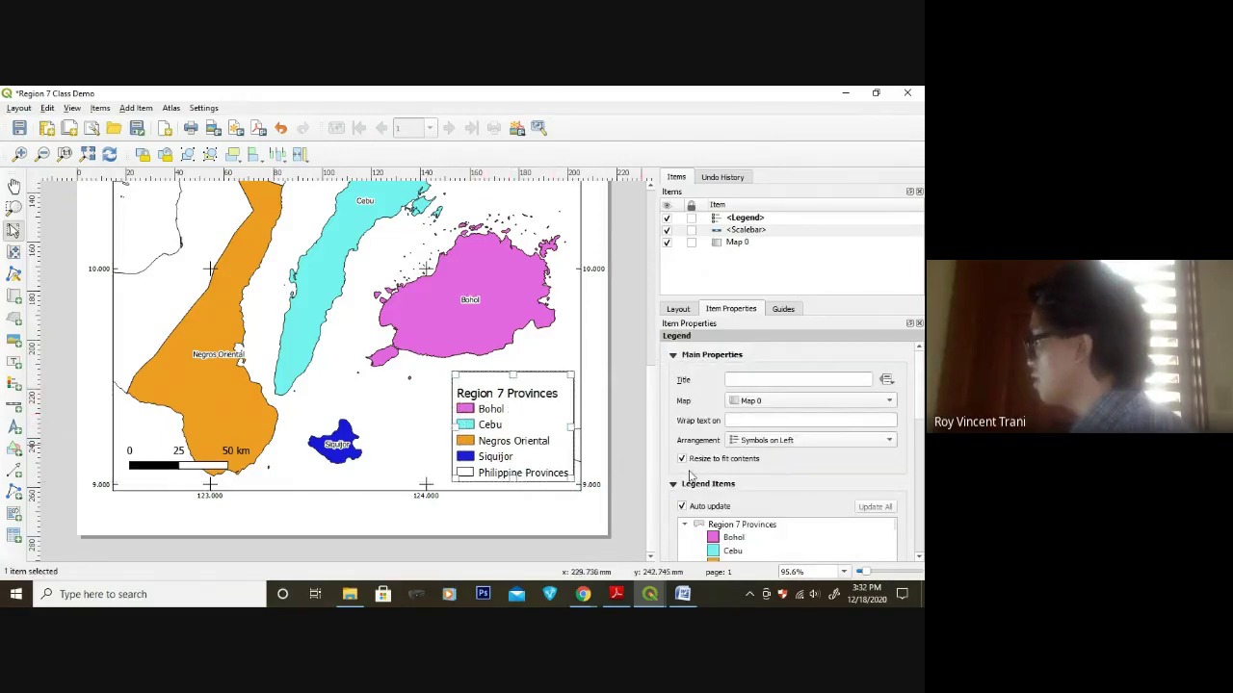
pyautogui.scroll(-10, 908, 477)
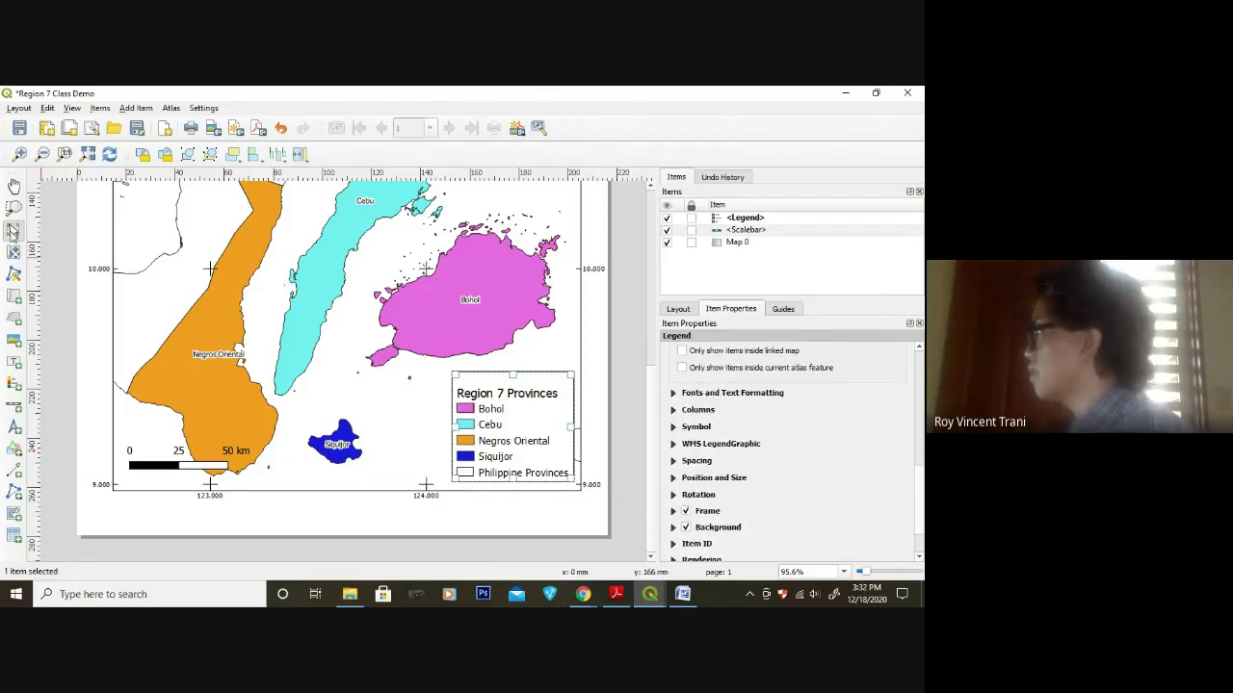
# - Shift the map content upward within its frame so the provinces sit clear of the scale bar and legend
pyautogui.click(14, 297)
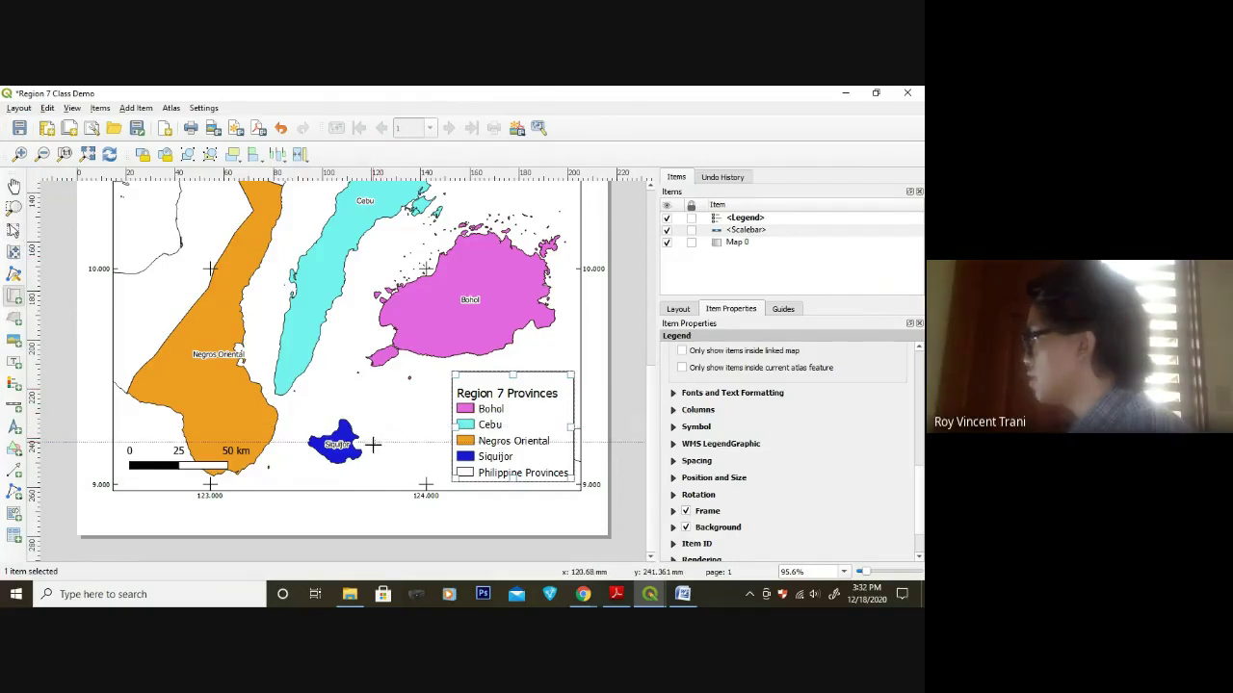
pyautogui.scroll(-2, 371, 440)
pyautogui.scroll(1, 362, 457)
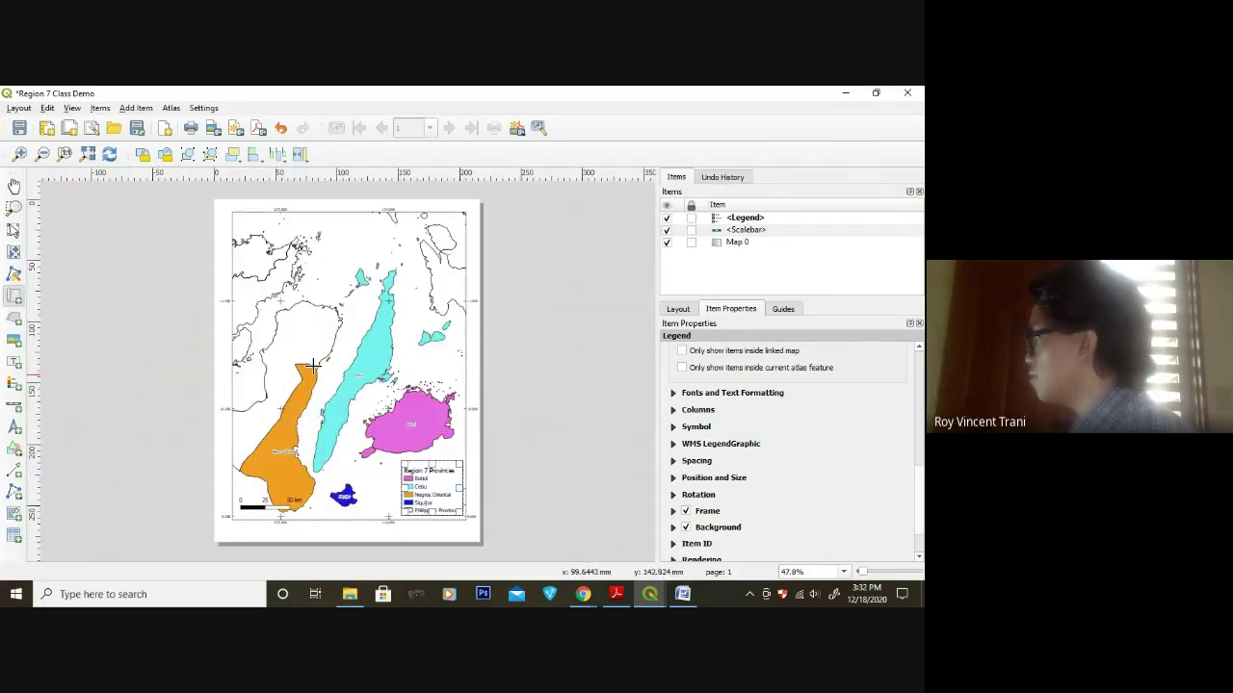
pyautogui.click(14, 252)
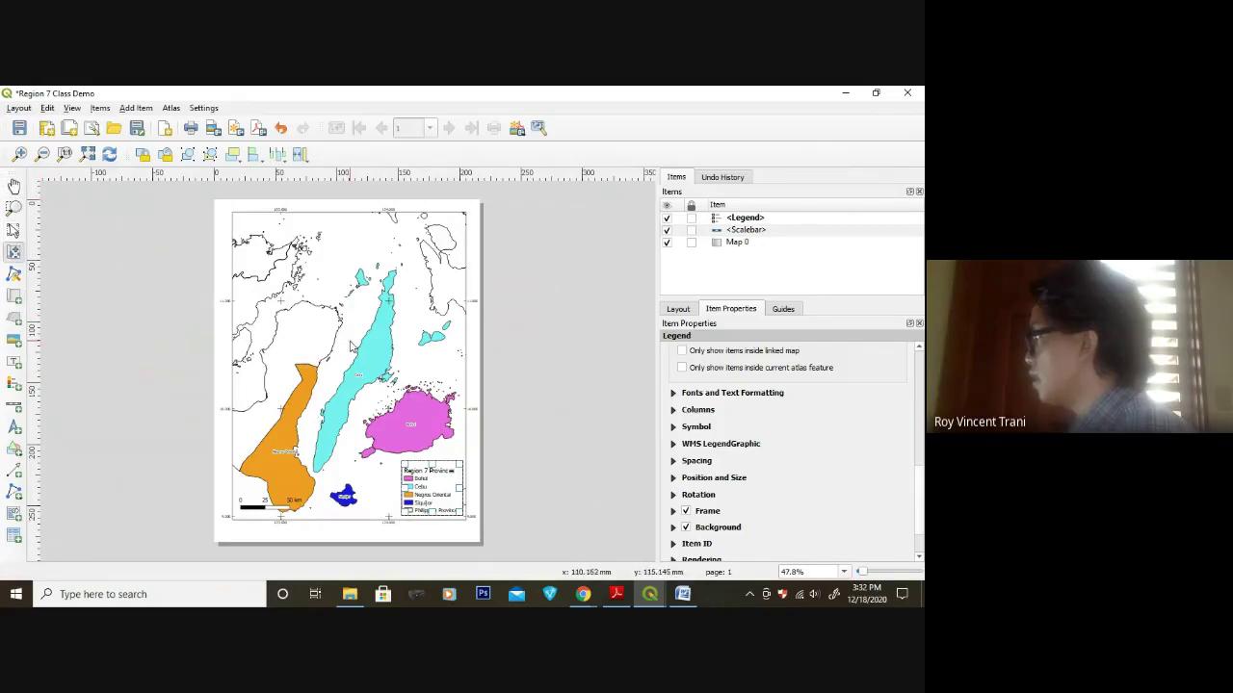
pyautogui.moveTo(363, 368); pyautogui.dragTo(369, 347)
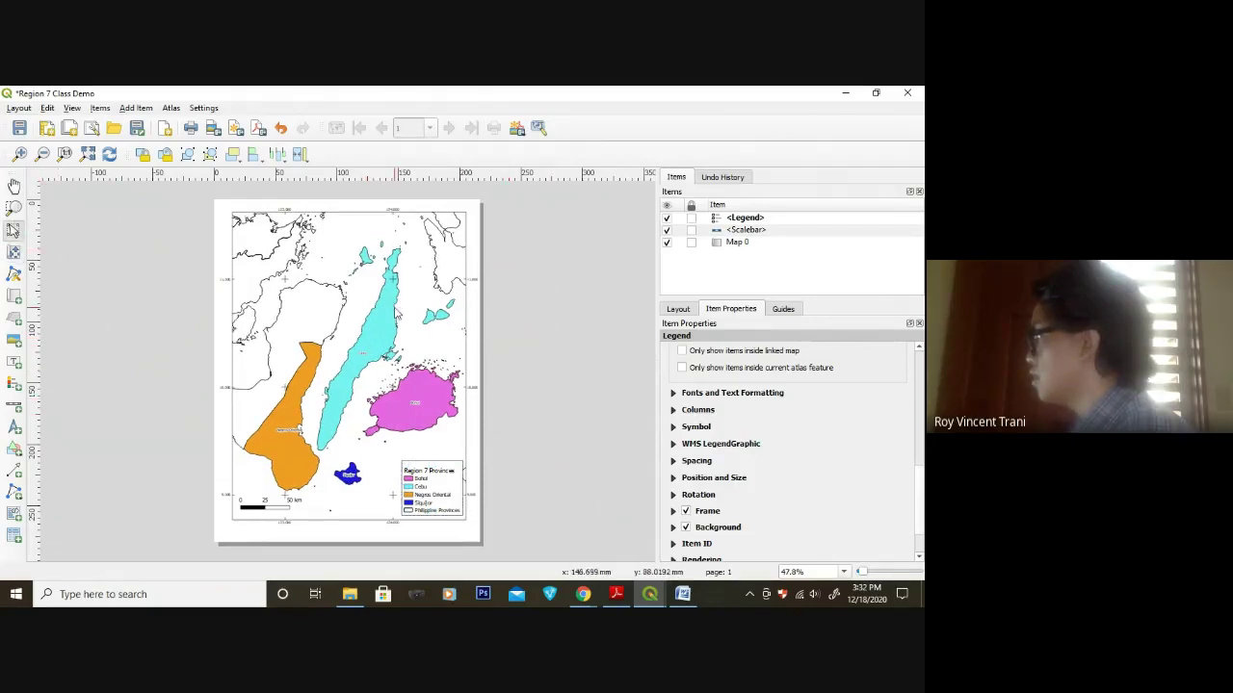
pyautogui.click(13, 252)
pyautogui.moveTo(393, 420)
pyautogui.mouseDown()
pyautogui.moveTo(378, 435)
pyautogui.moveTo(375, 414)
pyautogui.mouseUp()
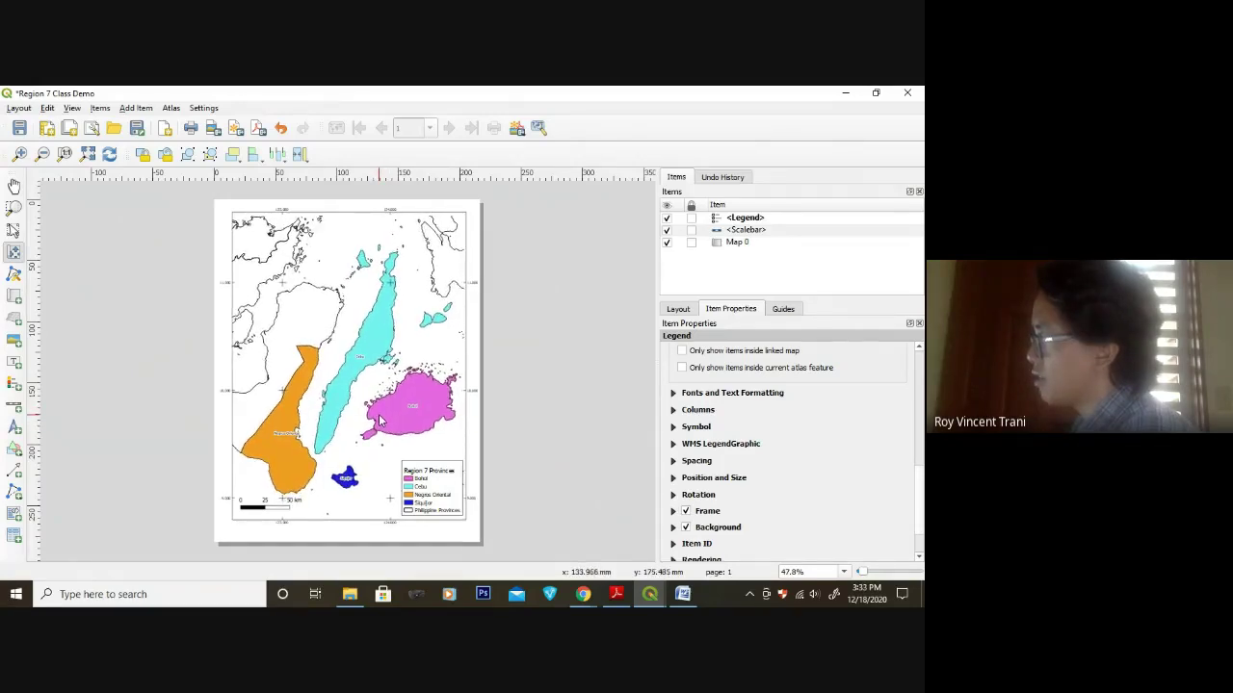
# - Move the map frame slightly left on the page and shift the legend inward from the frame's right edge
pyautogui.click(14, 230)
pyautogui.moveTo(384, 358); pyautogui.dragTo(294, 322)
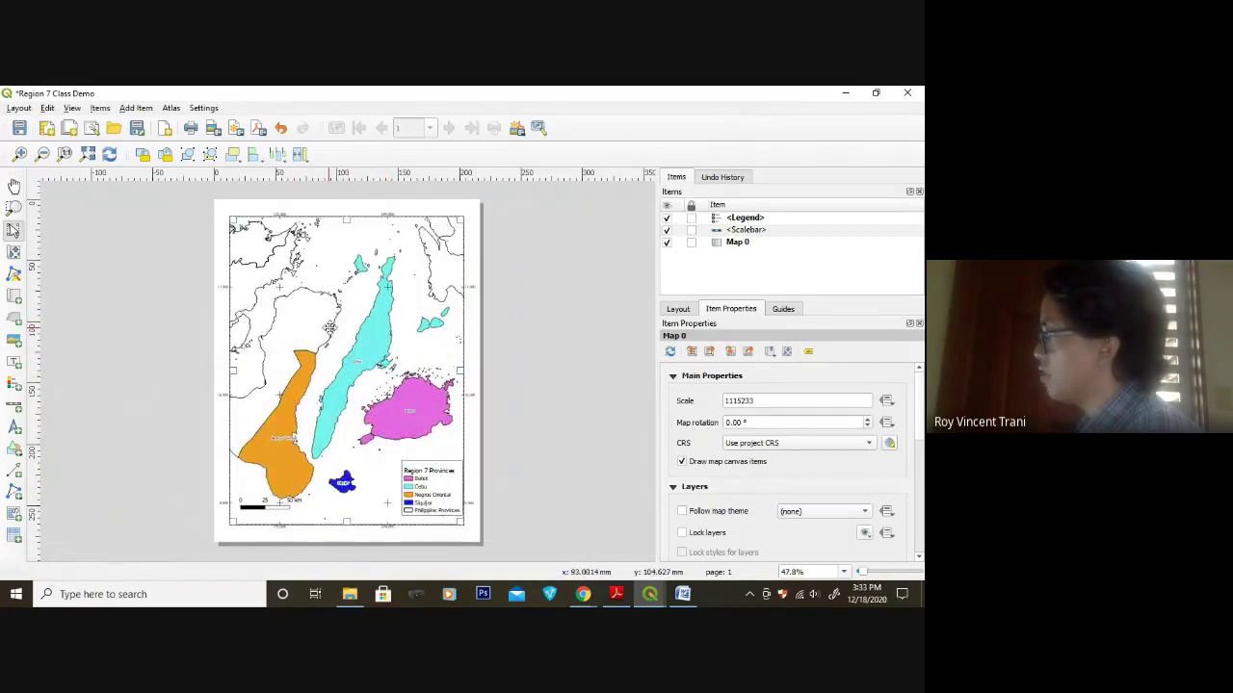
pyautogui.moveTo(441, 489); pyautogui.dragTo(433, 491)
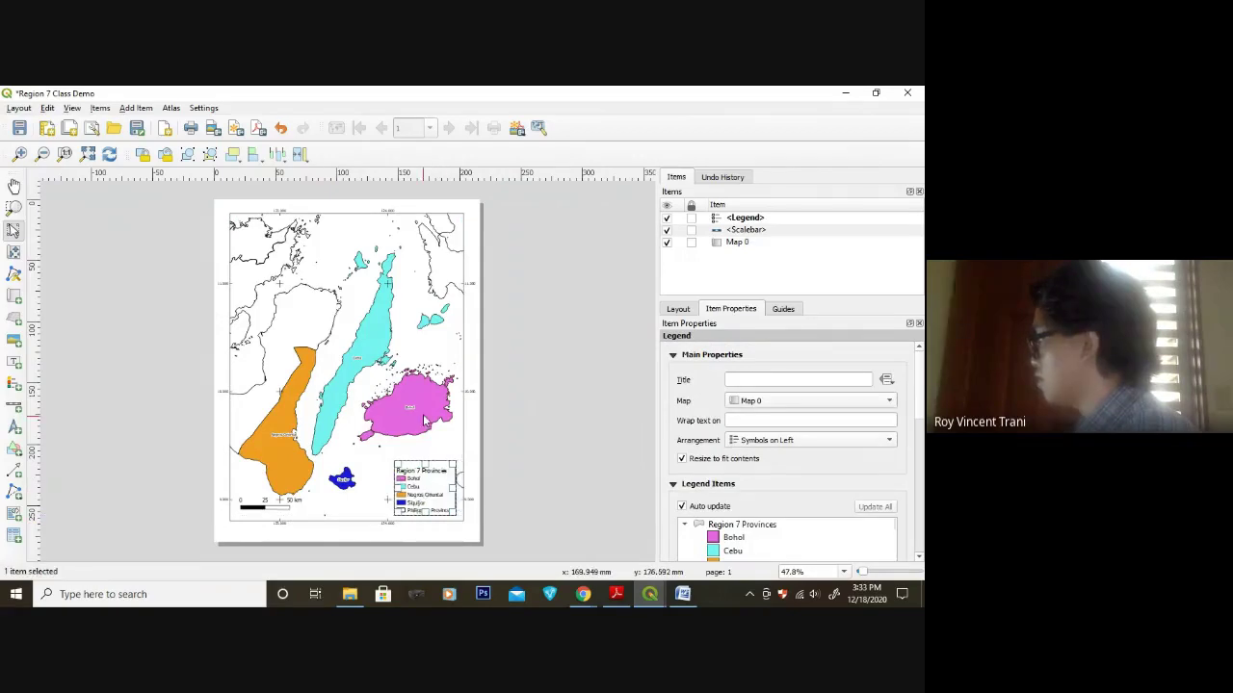
# - Stretch the map frame at its lower and upper edges to a height of about 263 mm
pyautogui.click(353, 498)
pyautogui.moveTo(346, 520); pyautogui.dragTo(346, 527)
pyautogui.moveTo(347, 218); pyautogui.dragTo(347, 205)
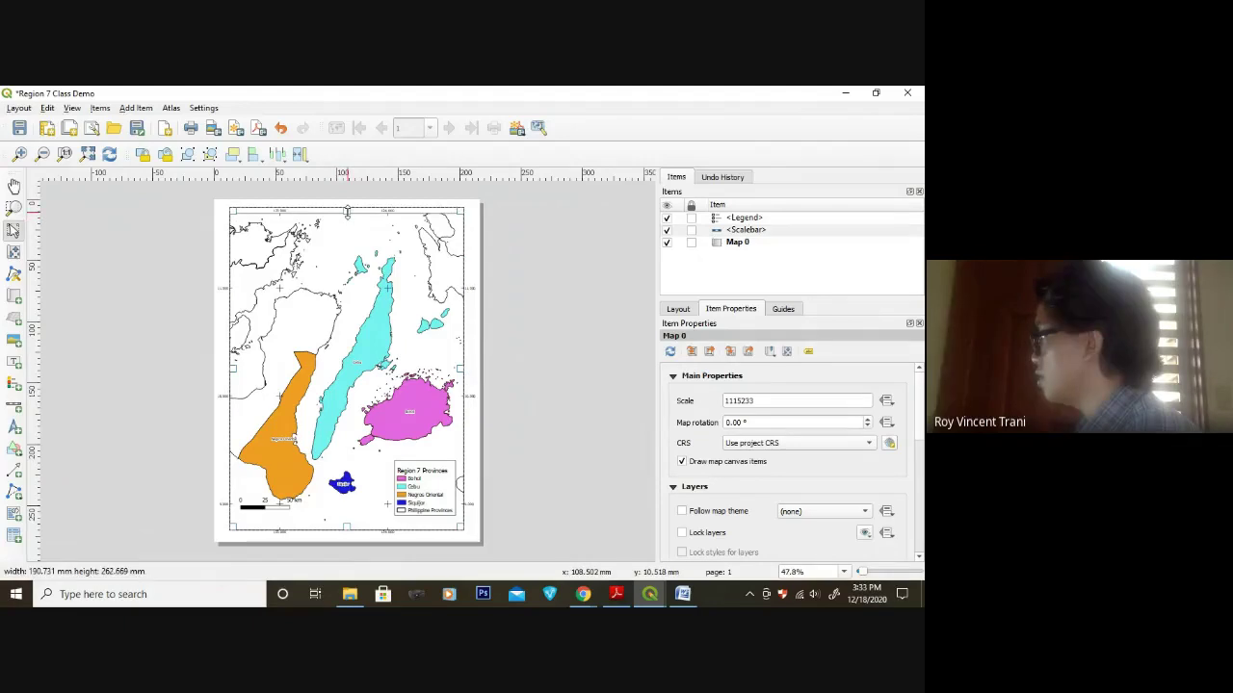
pyautogui.click(564, 453)
# - Nudge the legend down and slightly right so it sits in the enlarged frame's lower-right corner
pyautogui.click(425, 500)
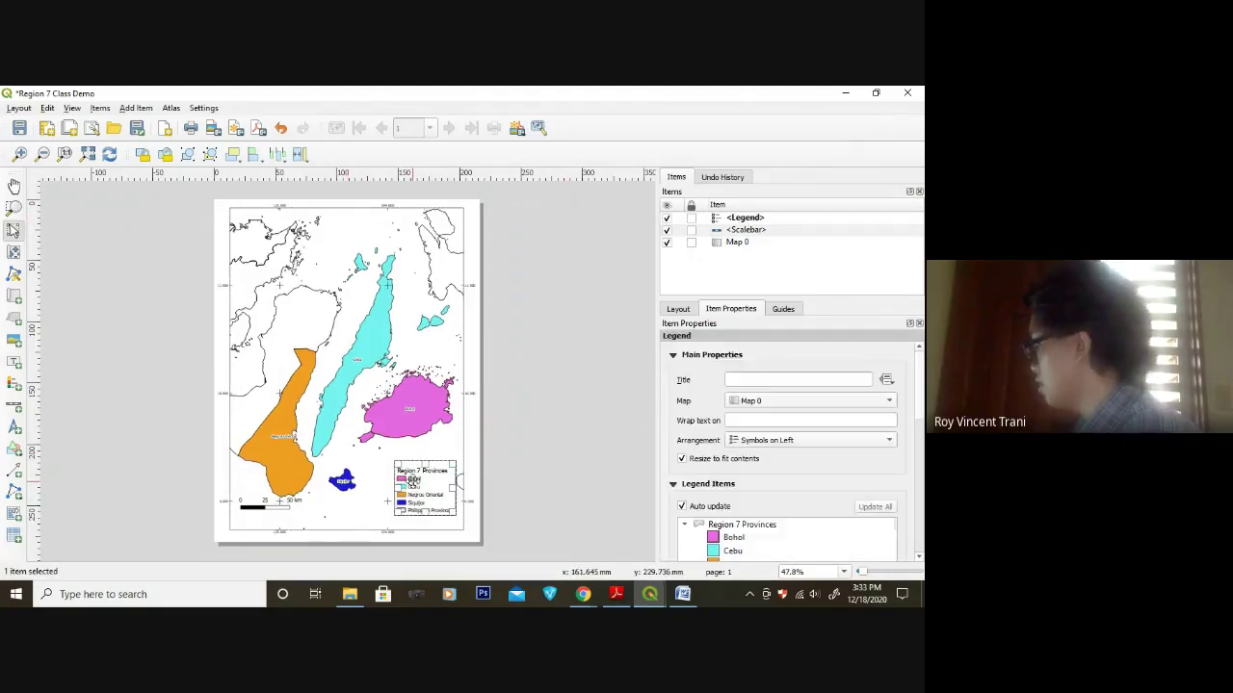
pyautogui.press('Right')
pyautogui.press('Right')
pyautogui.press('Right')
pyautogui.press('Down')
pyautogui.press('Down')
pyautogui.press('Down')
pyautogui.press('Down')
pyautogui.press('Down')
pyautogui.press('Down')
pyautogui.press('Down')
pyautogui.press('Left')
pyautogui.press('Down')
# - Nudge the scale bar down and slightly left towards the map frame's lower-left corner
pyautogui.click(279, 509)
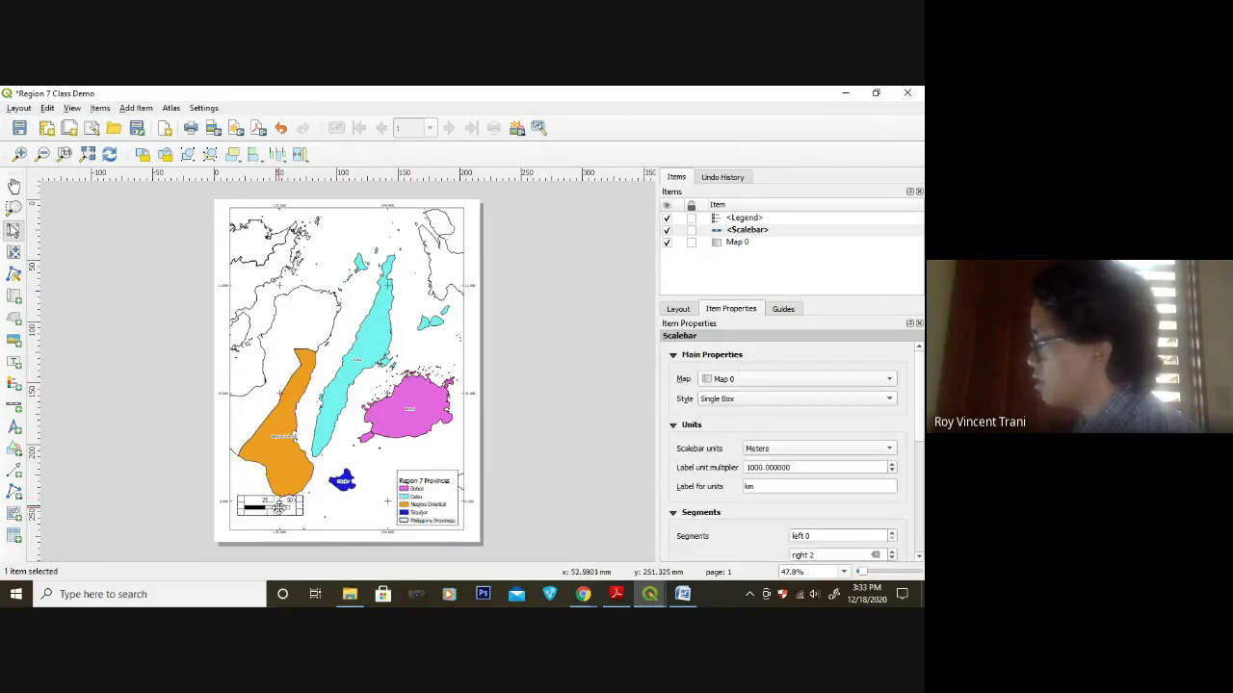
pyautogui.press('Down')
pyautogui.press('Down')
pyautogui.press('Down')
pyautogui.press('Down')
pyautogui.press('Down')
pyautogui.press('Down')
pyautogui.press('Down')
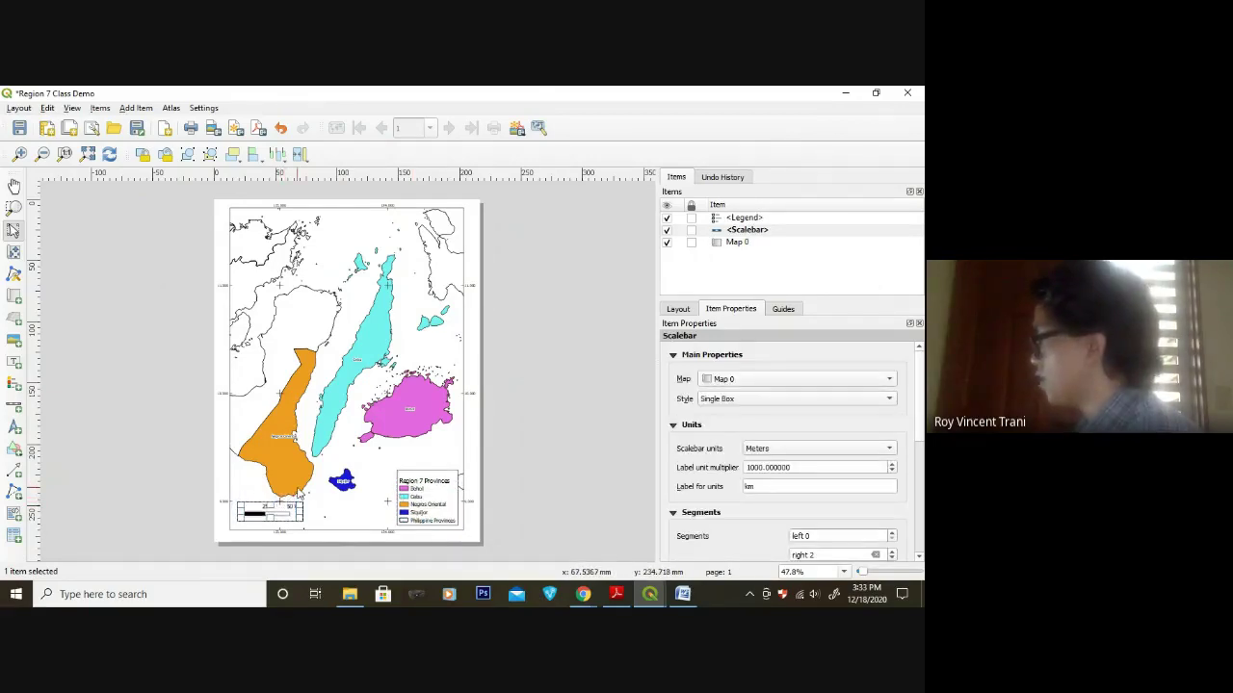
pyautogui.press('Left')
pyautogui.press('Left')
pyautogui.press('Left')
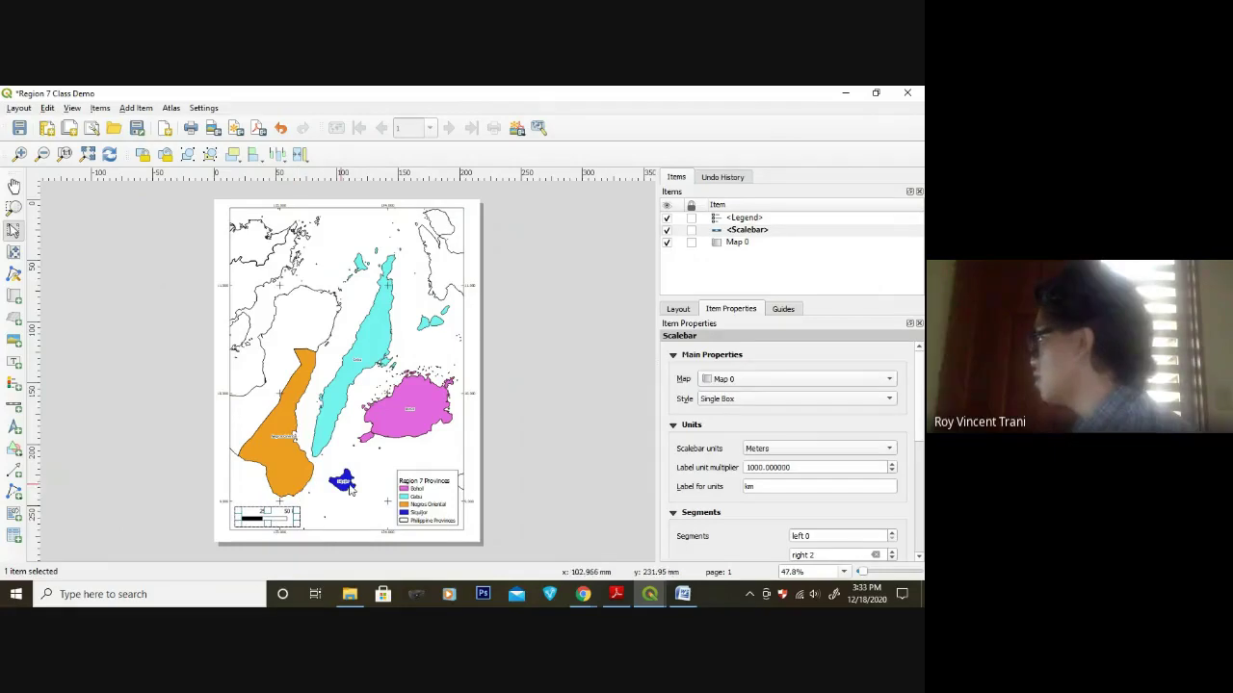
pyautogui.click(546, 491)
pyautogui.scroll(1, 351, 515)
pyautogui.scroll(-1, 355, 518)
pyautogui.scroll(1, 356, 520)
pyautogui.click(14, 297)
pyautogui.moveTo(308, 462); pyautogui.dragTo(423, 496)
pyautogui.click(616, 594)
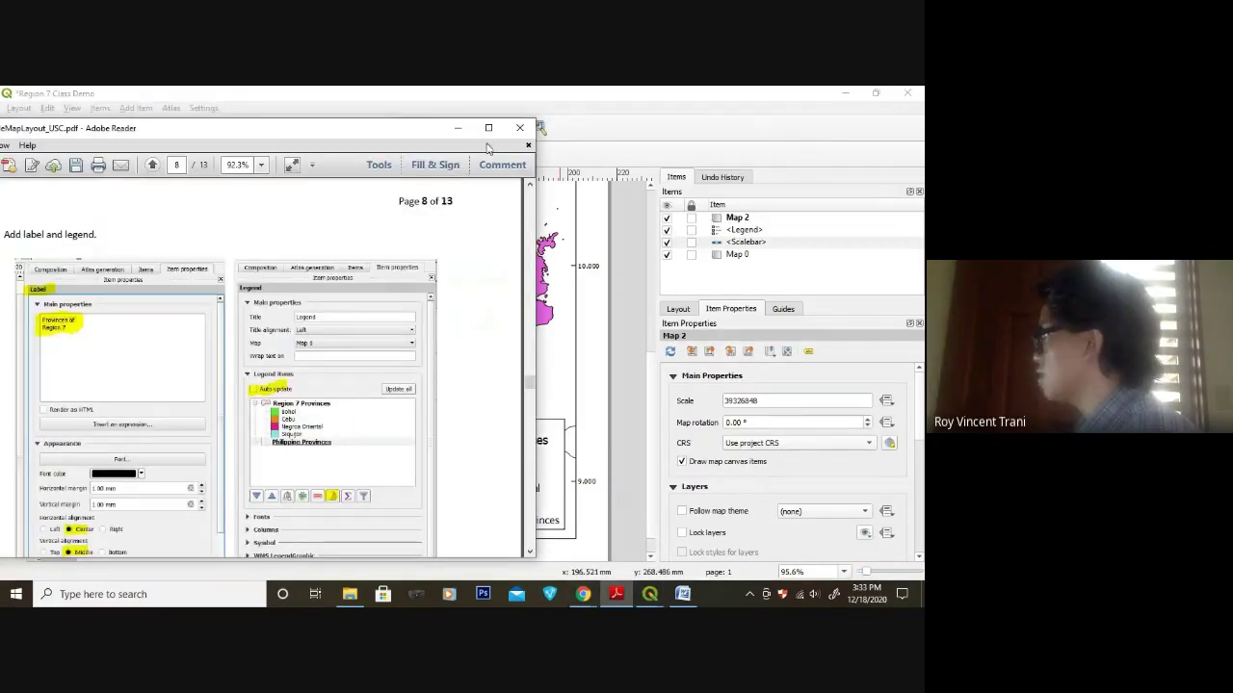
pyautogui.click(457, 127)
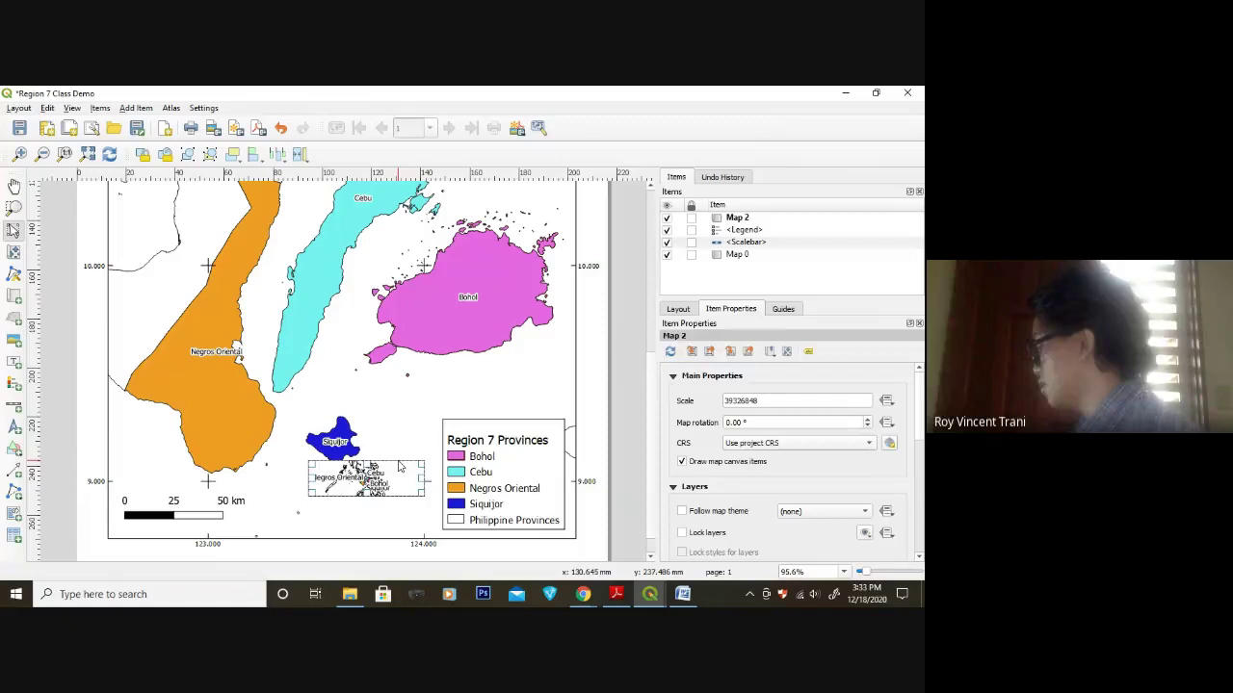
pyautogui.press('Delete')
# - Add a label below Siquijor reading "Coordinate Referencing System" and "WGS 84 (Geographic)" on two lines, modelled on the PDF guide's sample map
pyautogui.click(13, 361)
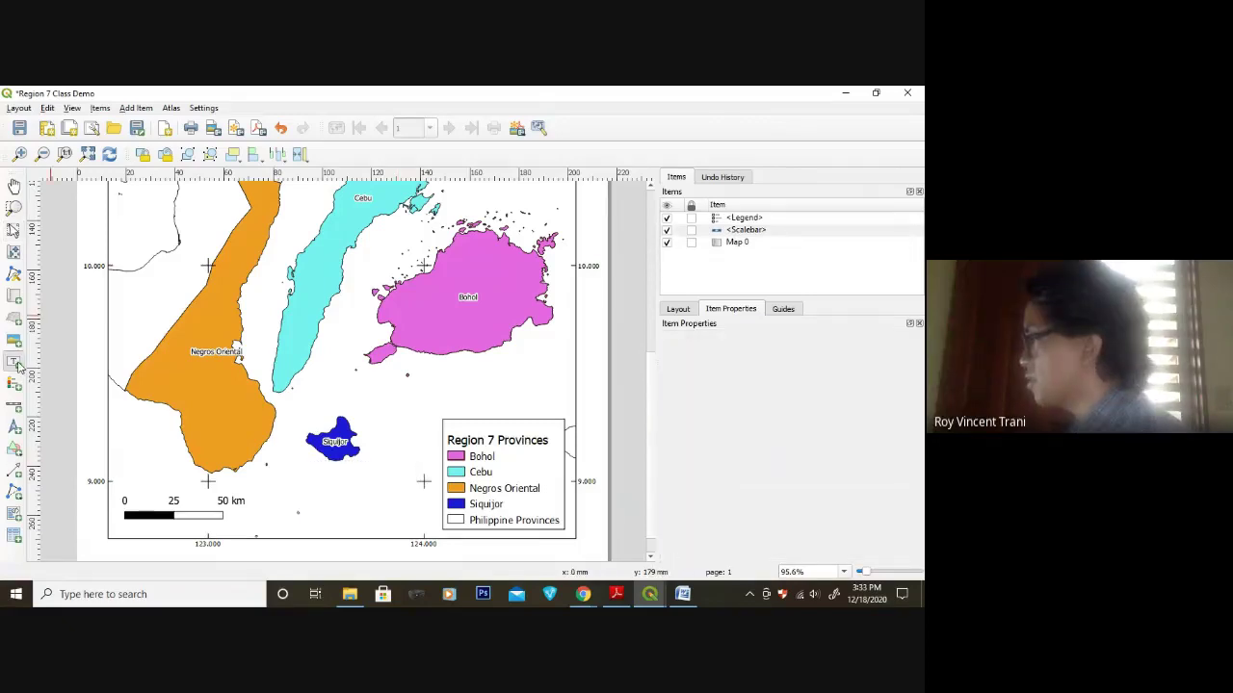
pyautogui.moveTo(291, 458); pyautogui.dragTo(391, 474)
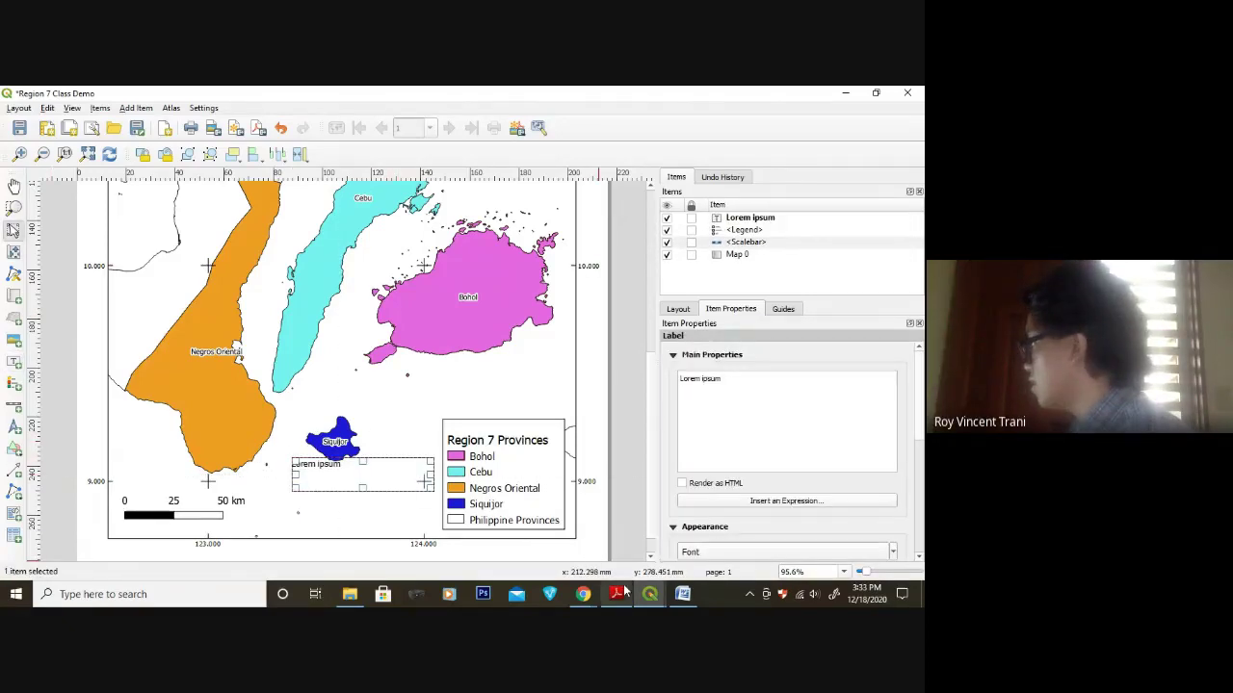
pyautogui.click(616, 594)
pyautogui.moveTo(530, 397); pyautogui.dragTo(530, 547)
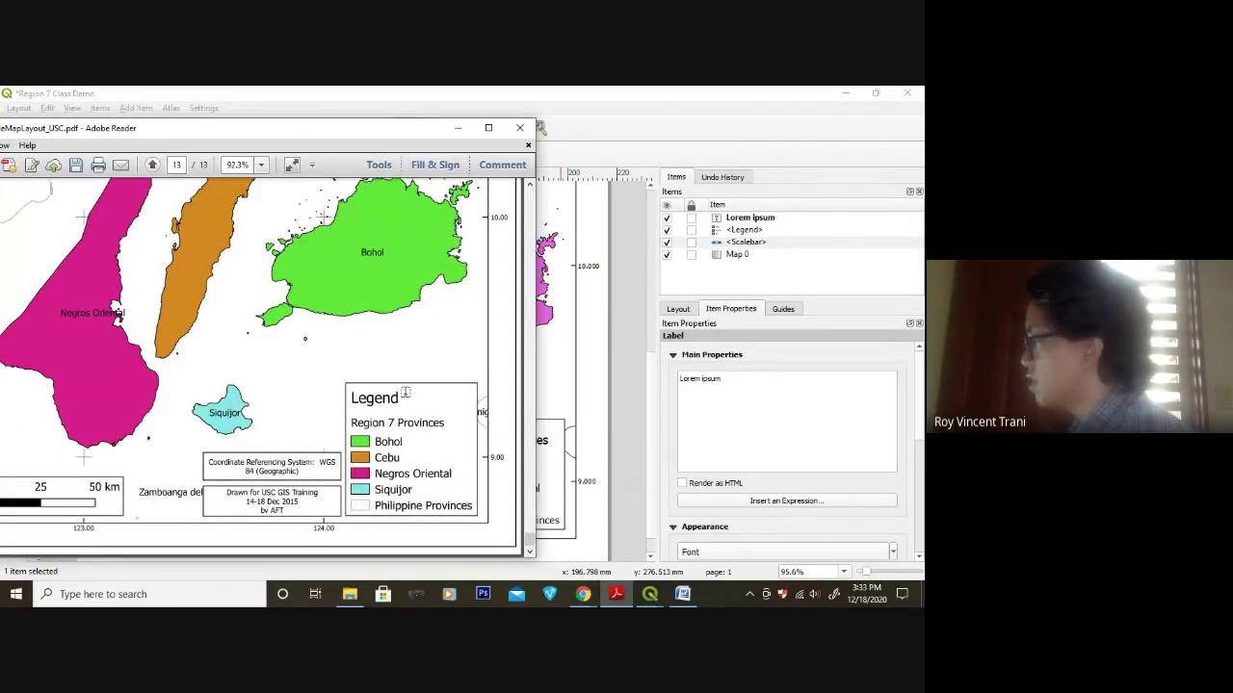
pyautogui.click(457, 127)
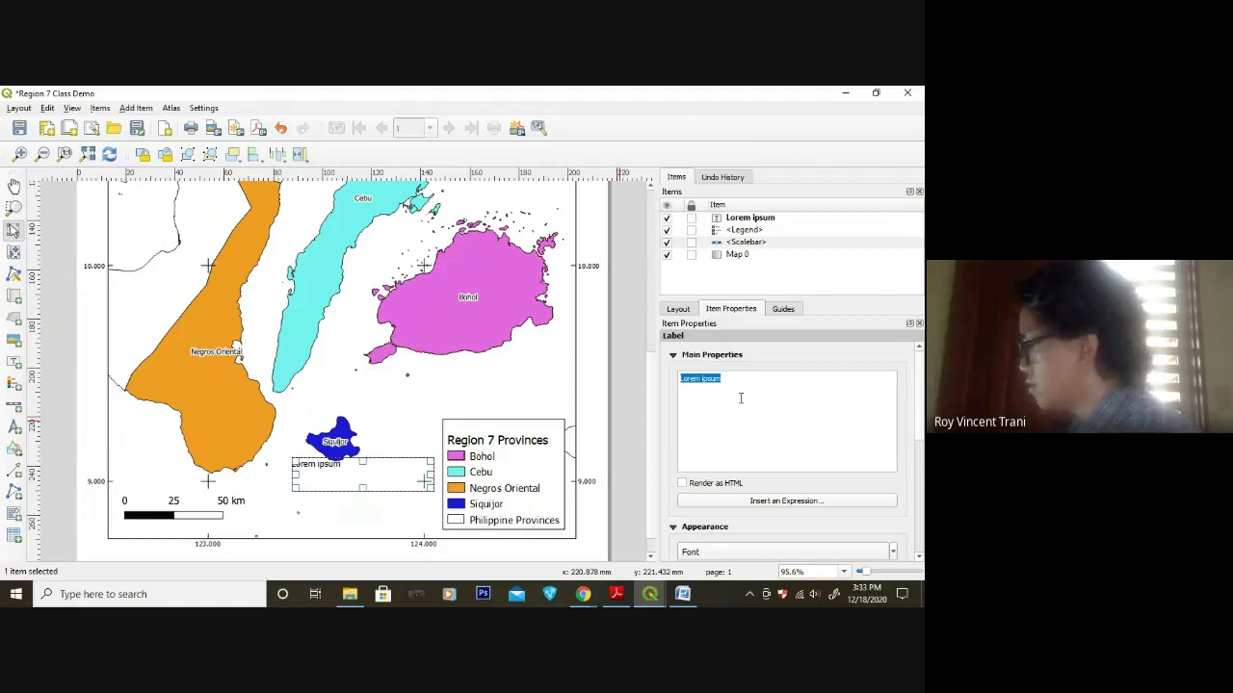
pyautogui.write('Coordinate Referencing System')
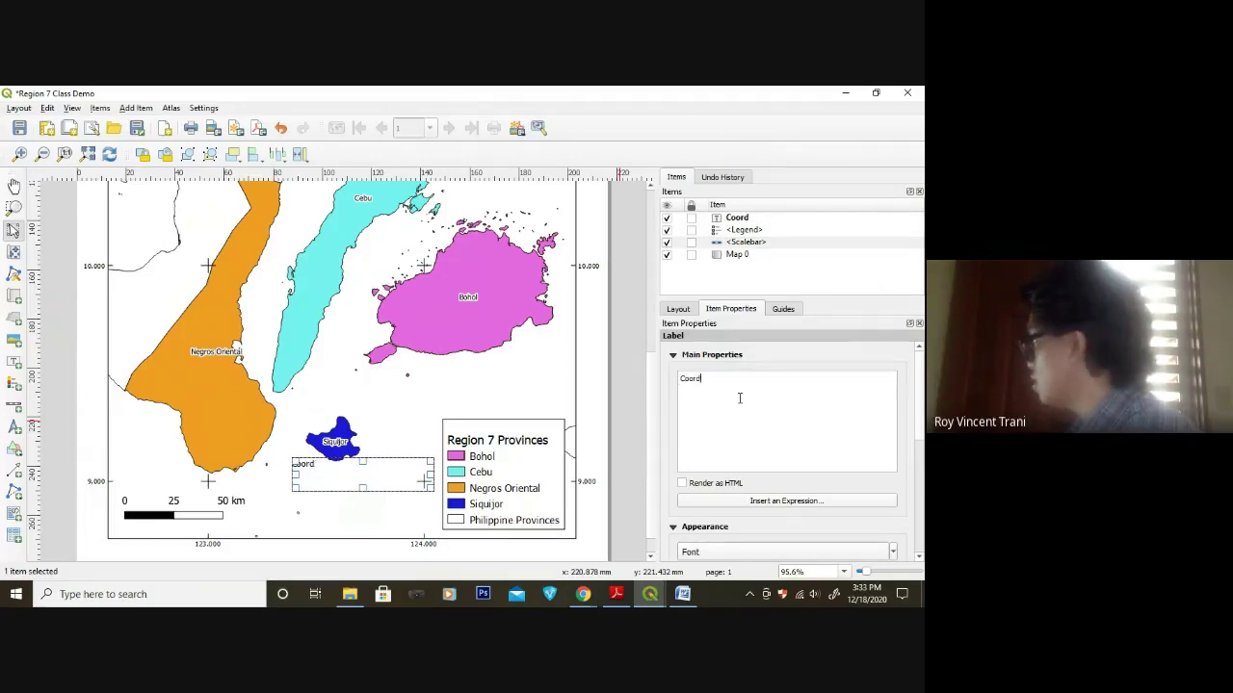
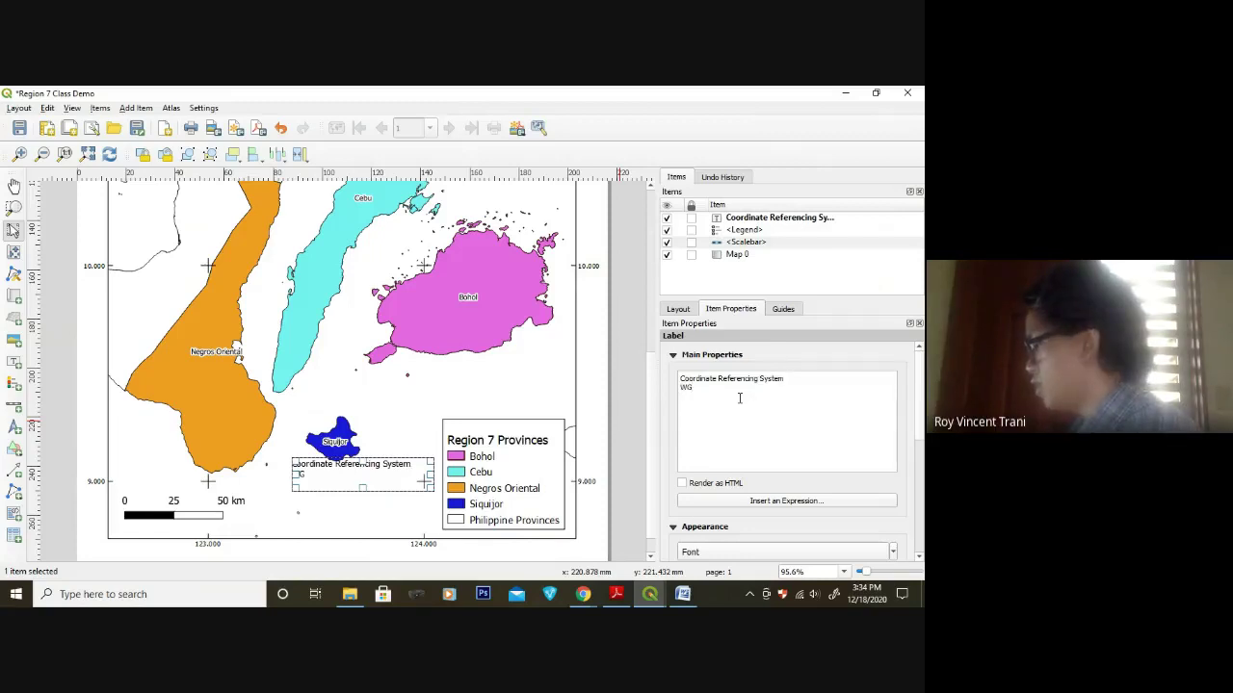
pyautogui.click(620, 596)
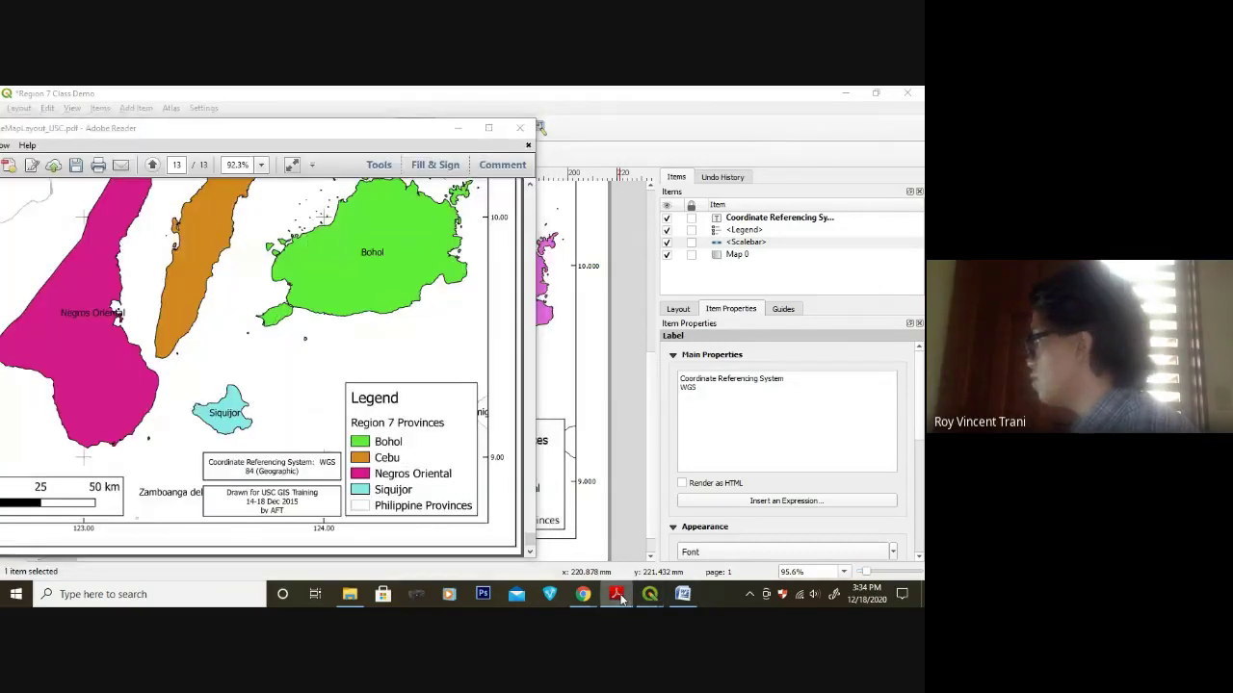
pyautogui.click(619, 596)
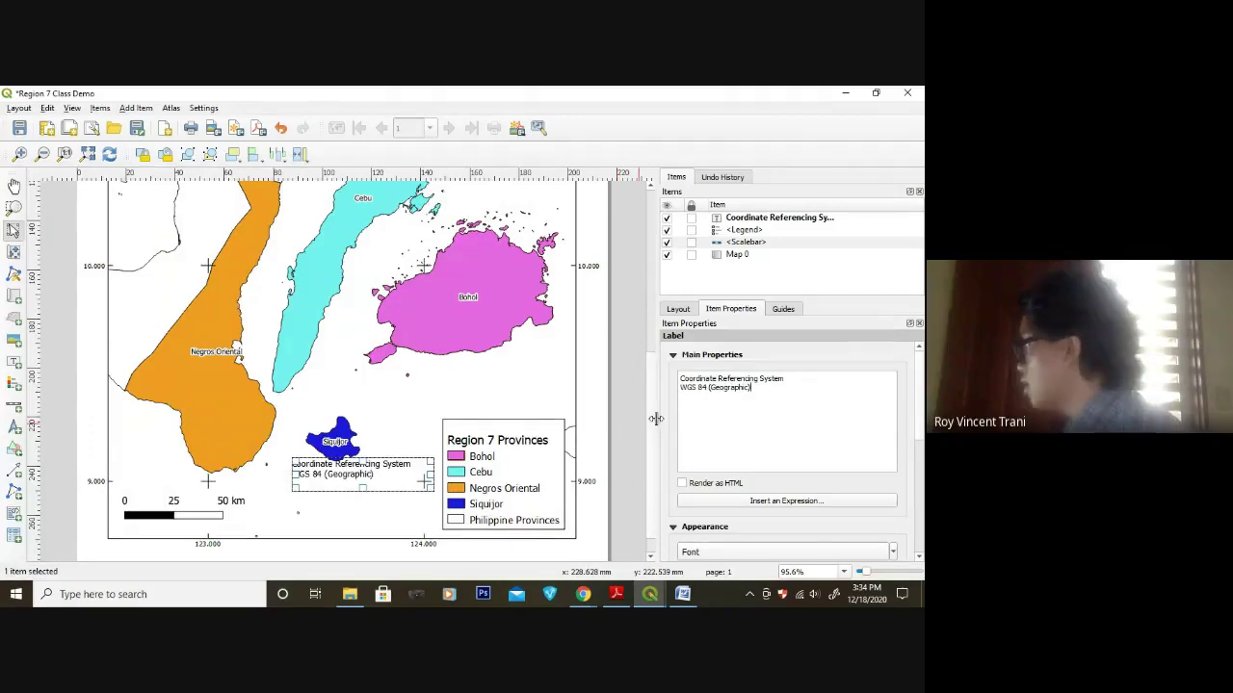
# - Centre the coordinate system label's text horizontally and shorten its box to fit the two lines
pyautogui.scroll(-1, 754, 470)
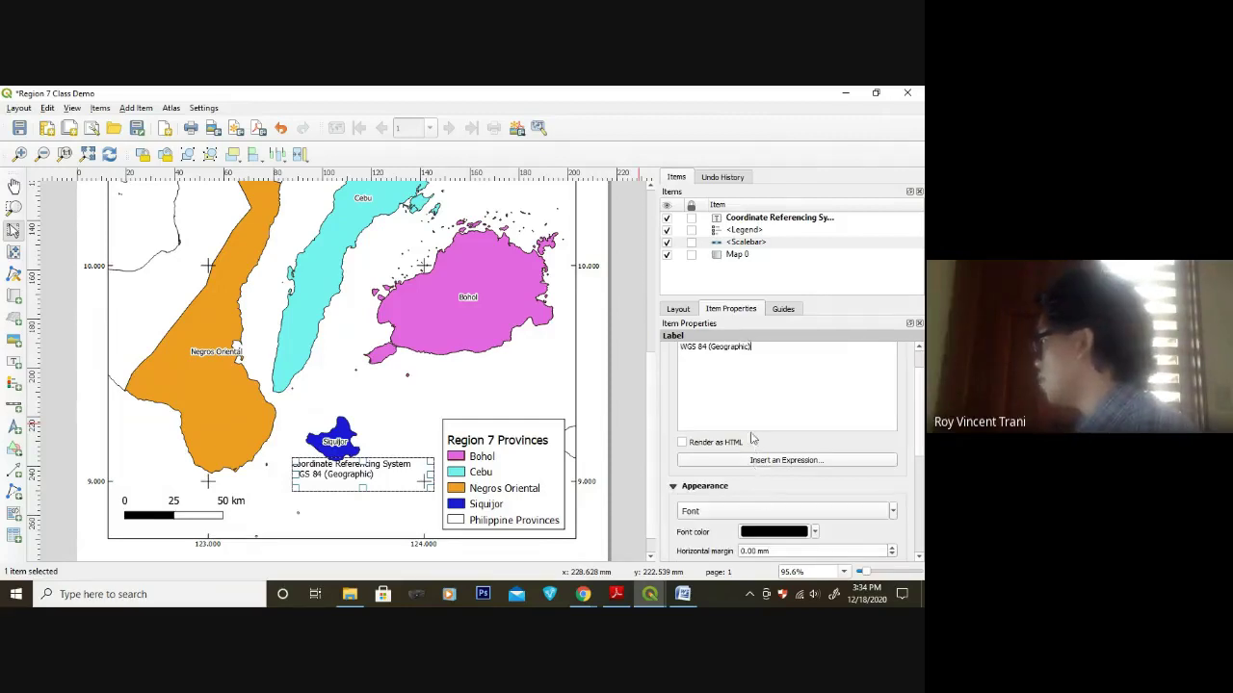
pyautogui.scroll(1, 754, 439)
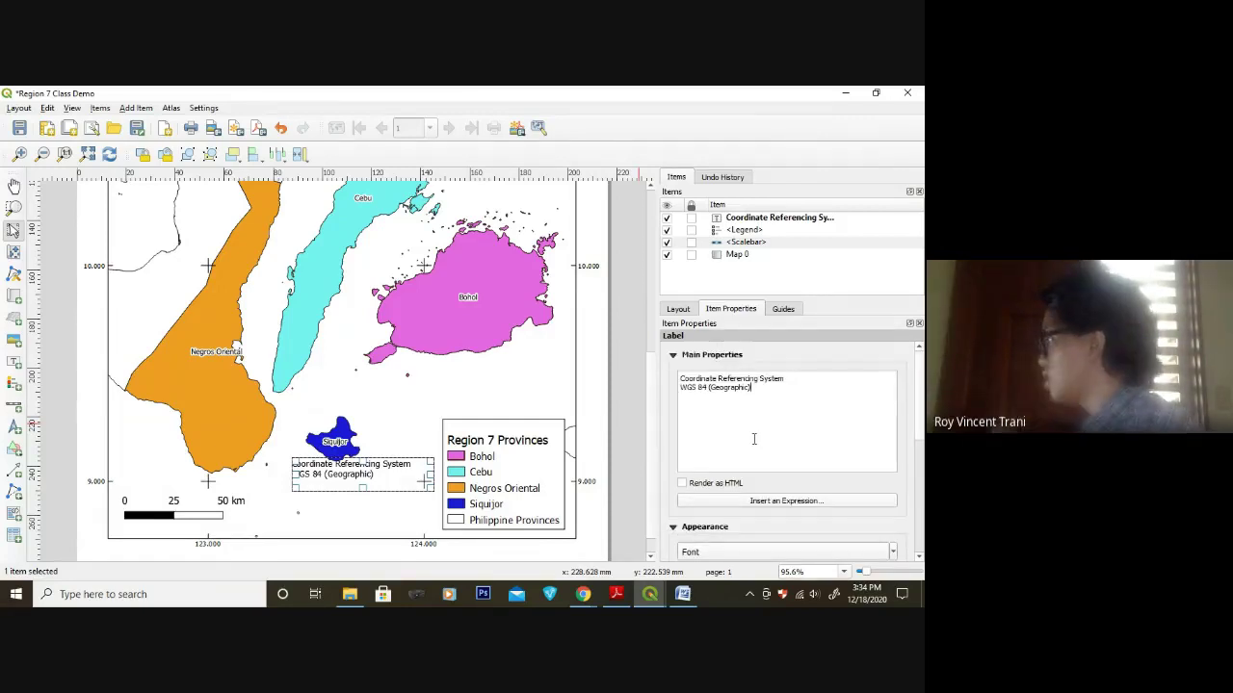
pyautogui.scroll(-1, 756, 438)
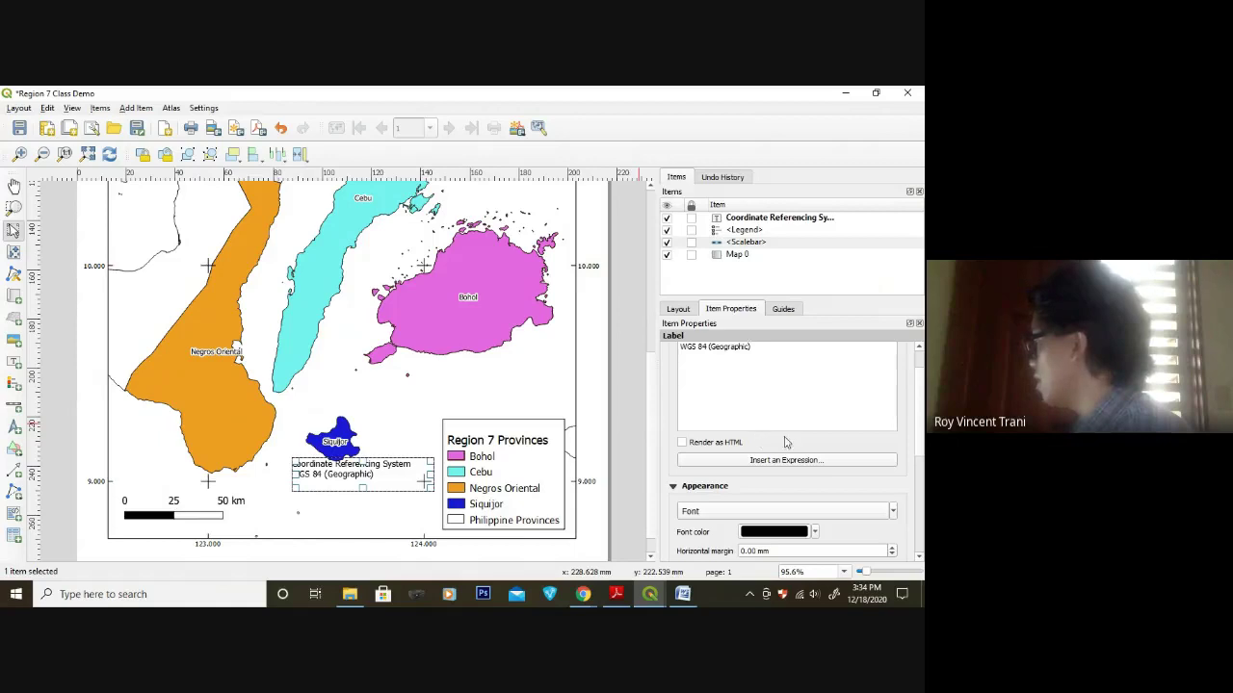
pyautogui.scroll(-3, 786, 442)
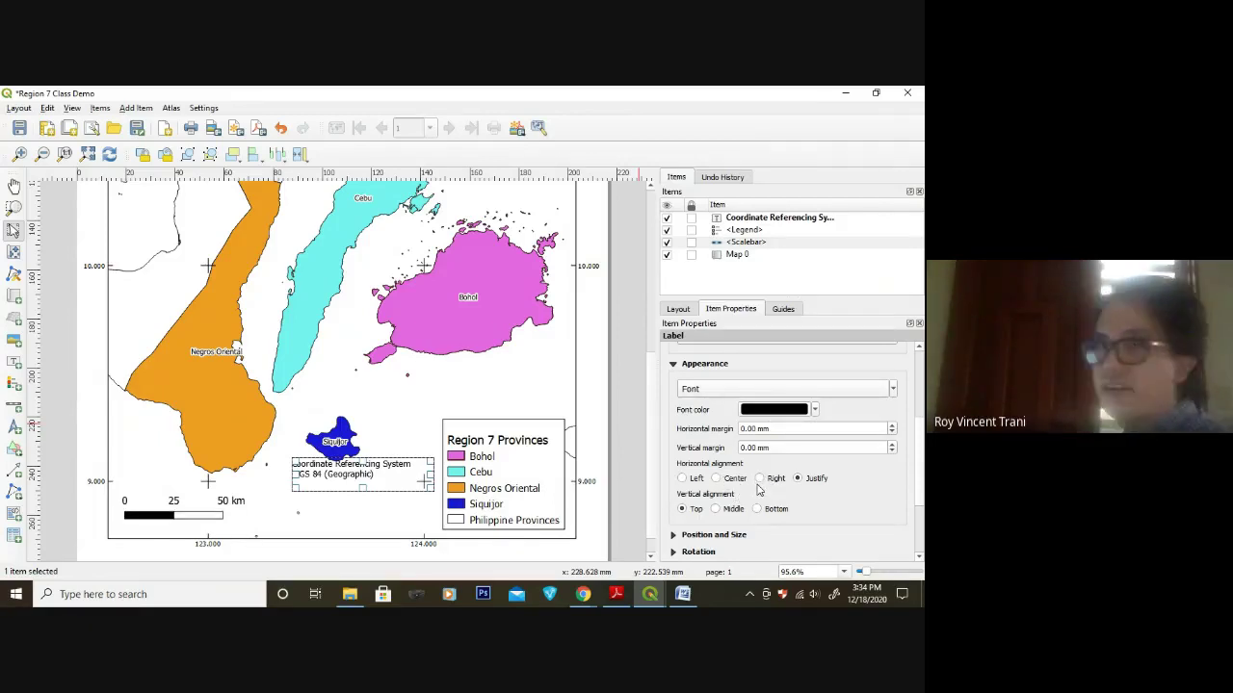
pyautogui.click(717, 478)
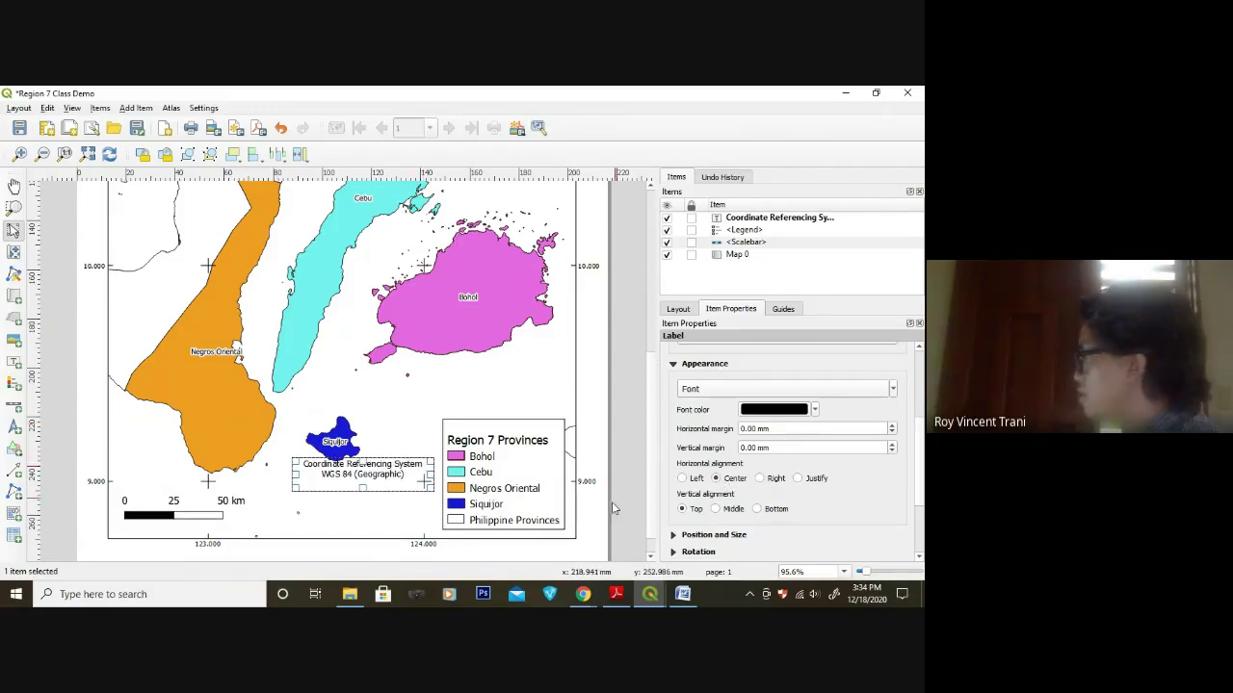
pyautogui.moveTo(364, 489); pyautogui.dragTo(366, 480)
# - Enable a frame and a background for the coordinate system label
pyautogui.scroll(-3, 837, 492)
pyautogui.click(686, 457)
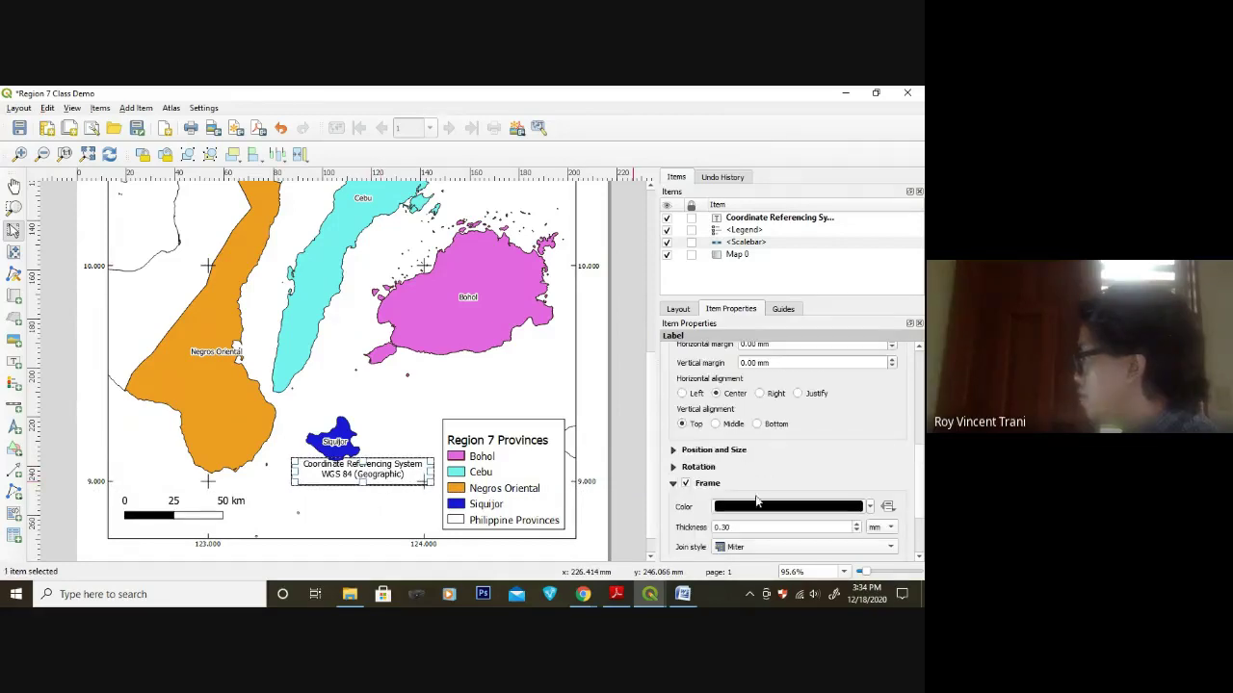
pyautogui.click(674, 483)
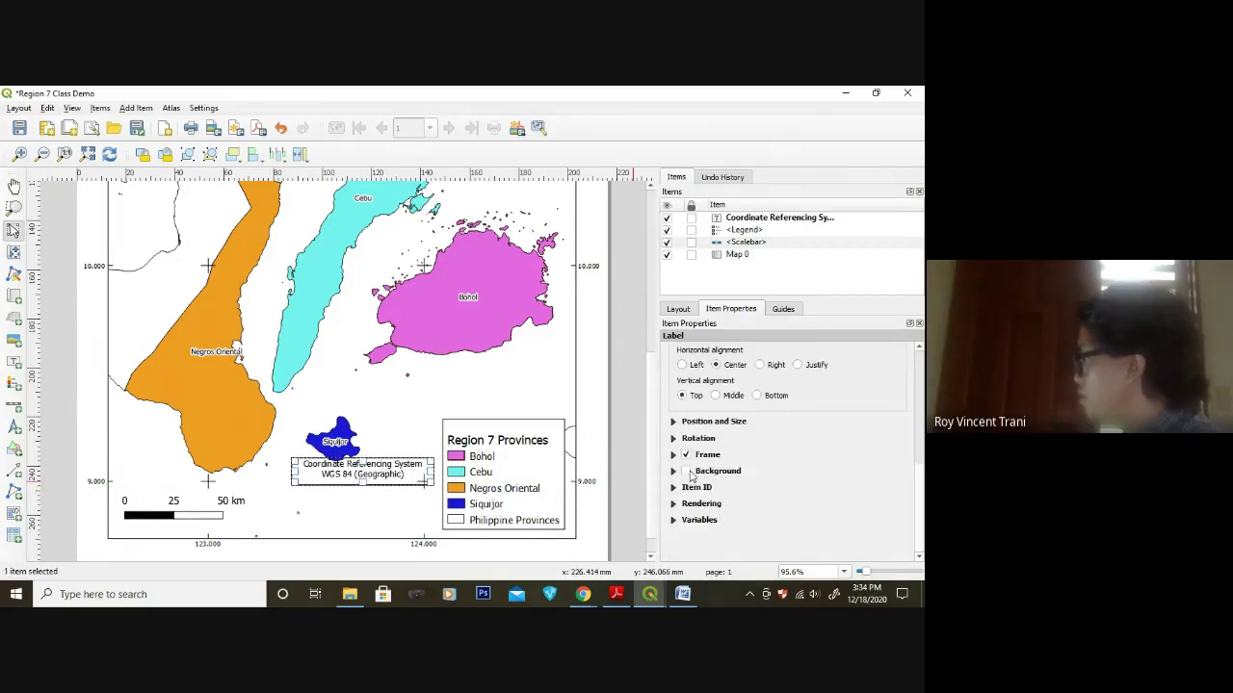
pyautogui.click(686, 472)
# - Move the coordinate system label down and slightly left, clear of Siquijor and beside the legend
pyautogui.moveTo(403, 465); pyautogui.dragTo(400, 465)
pyautogui.press('Down')
pyautogui.press('Down')
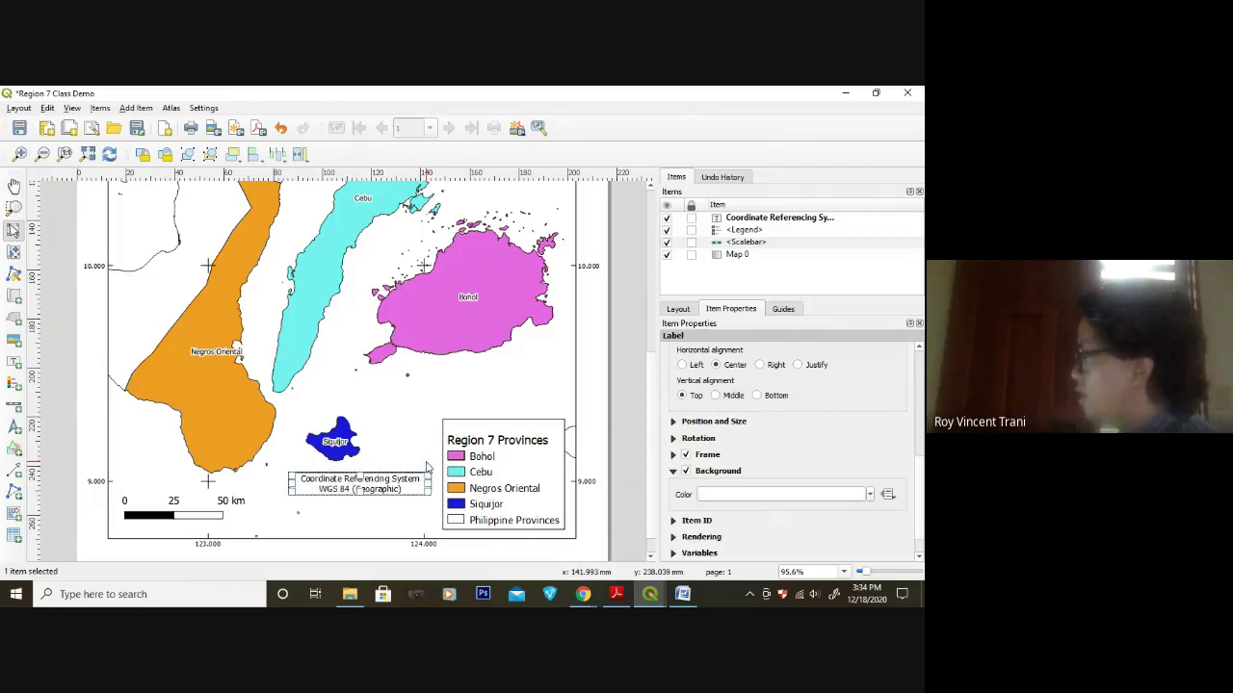
pyautogui.press('Down')
pyautogui.press('Left')
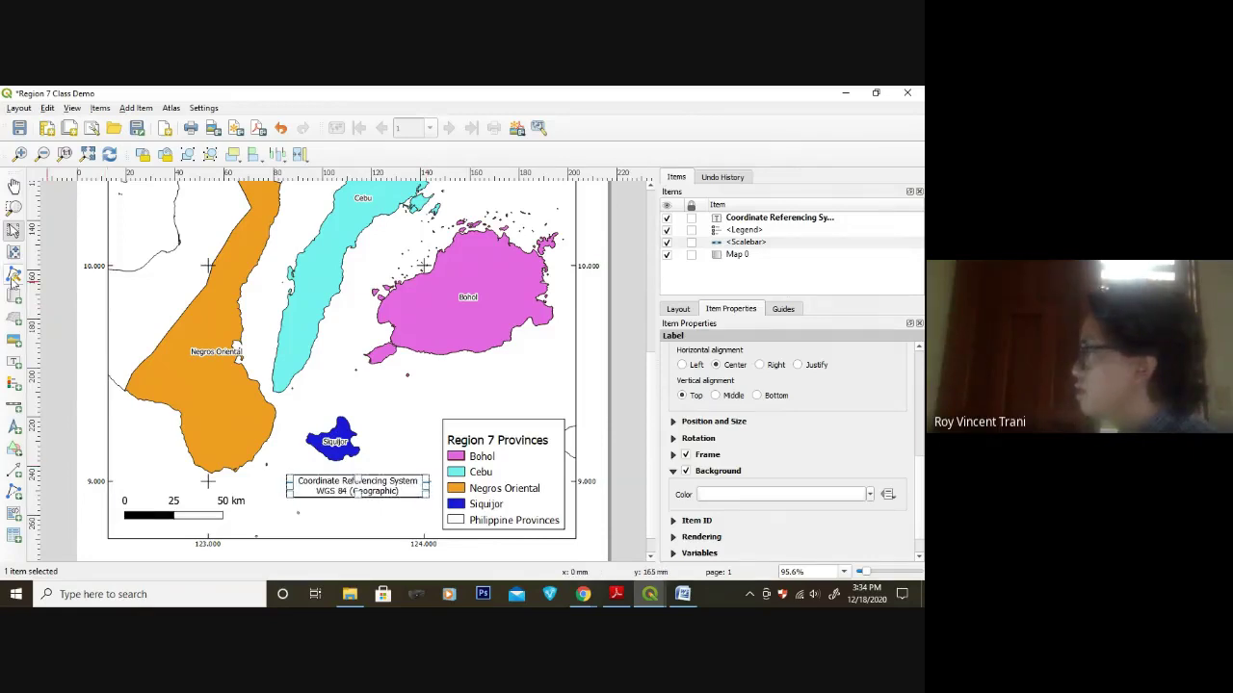
# - Add a label beneath the coordinate system box with "USC Landscape Architecture", "18 December 2020" and the author's full name on separate lines
pyautogui.click(14, 362)
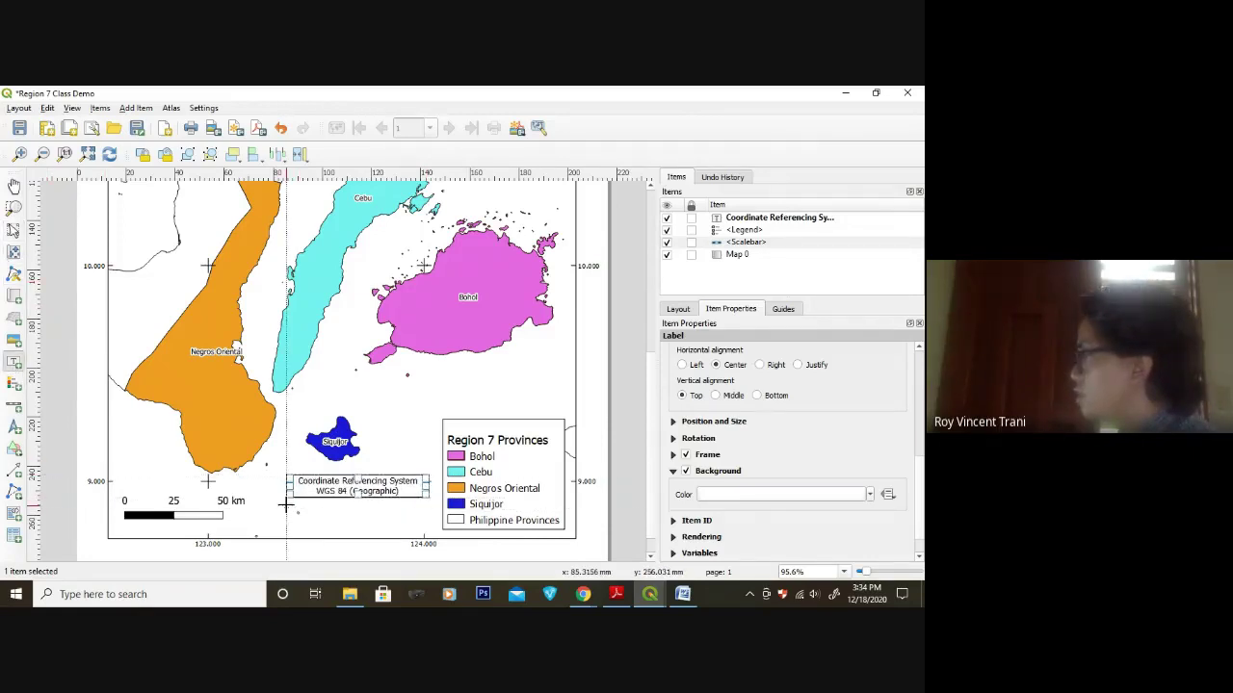
pyautogui.moveTo(289, 503); pyautogui.dragTo(430, 535)
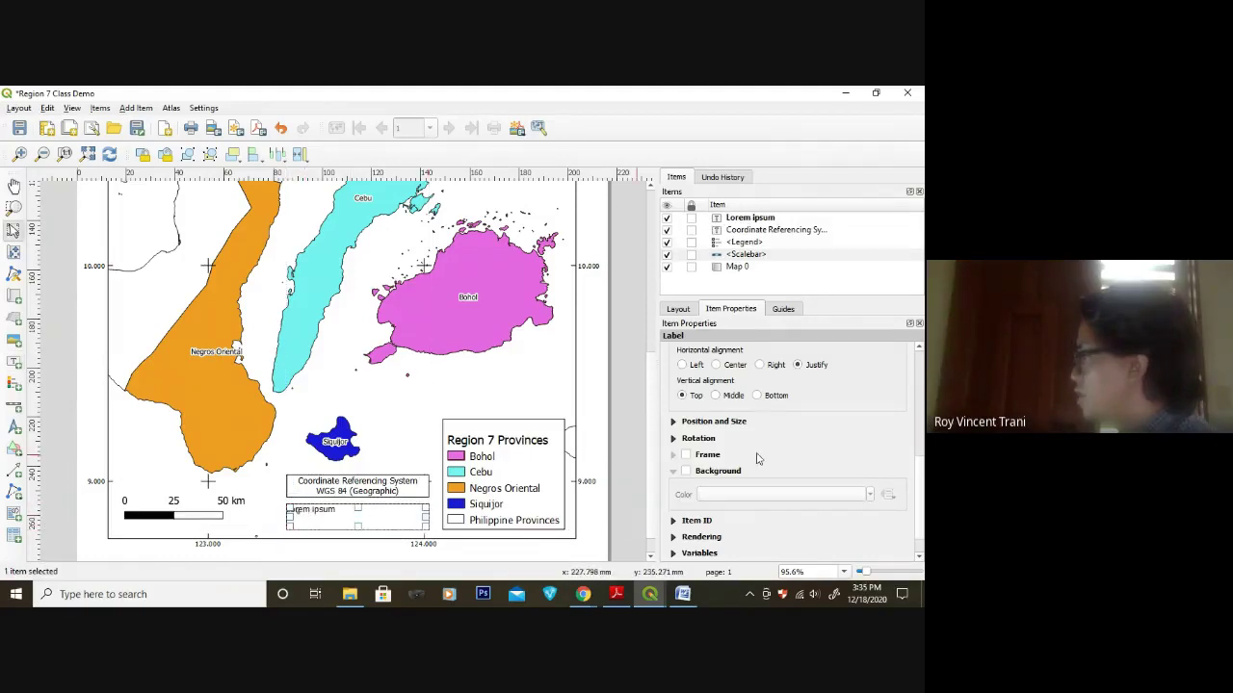
pyautogui.scroll(5, 804, 430)
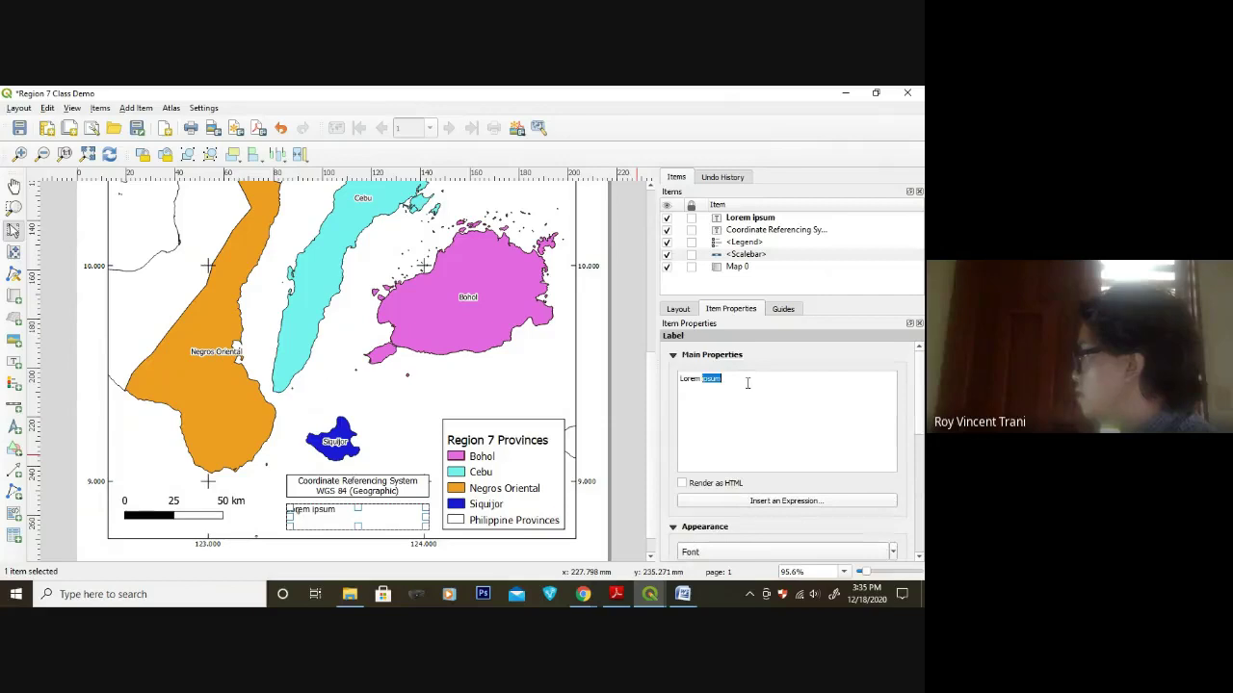
pyautogui.hotkey('ctrl', 'a')
pyautogui.write('D')
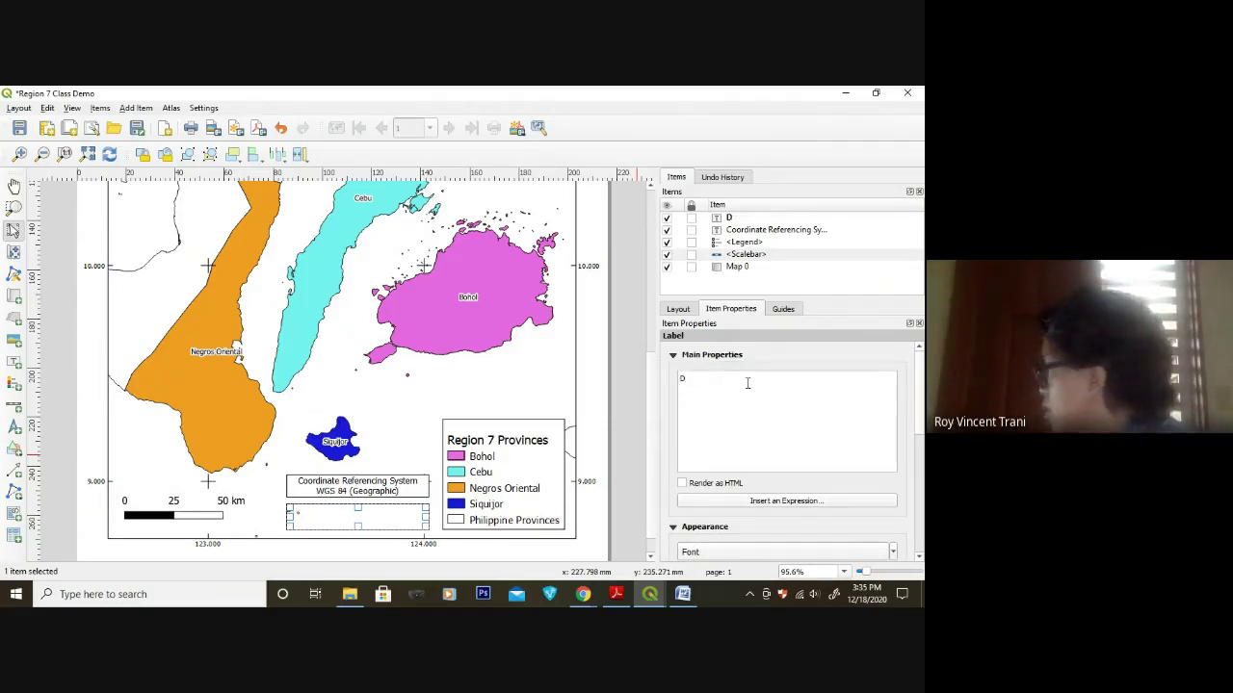
pyautogui.click(618, 594)
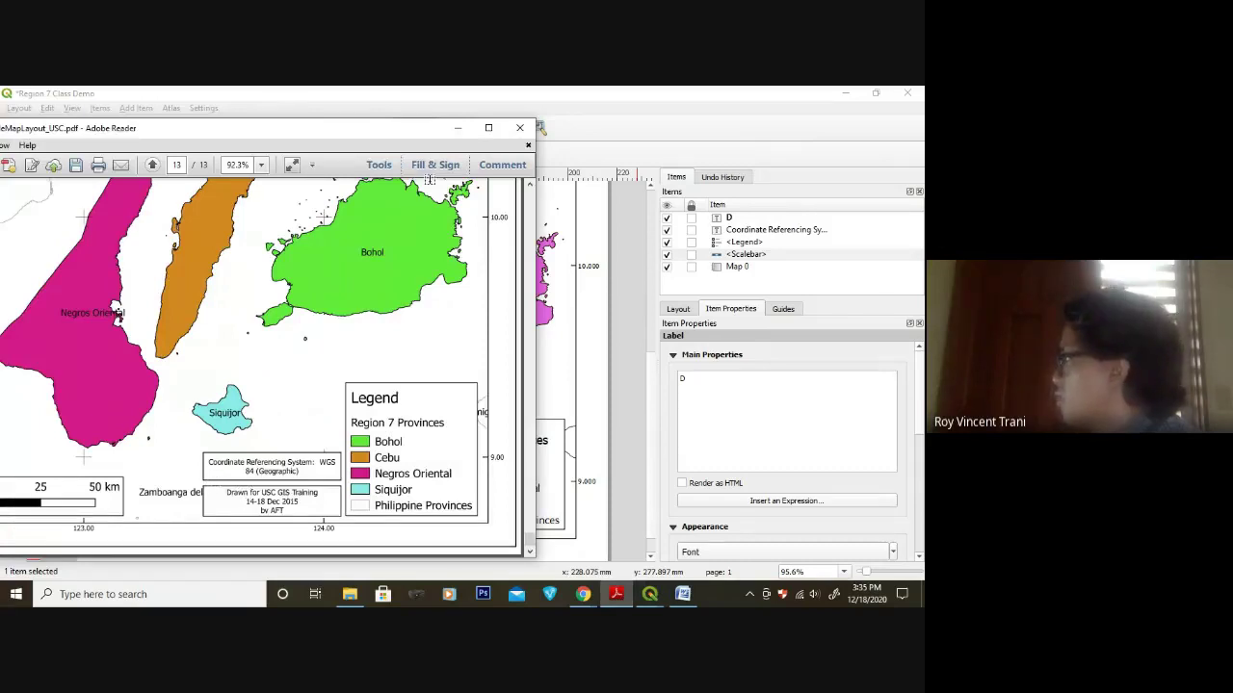
pyautogui.click(459, 130)
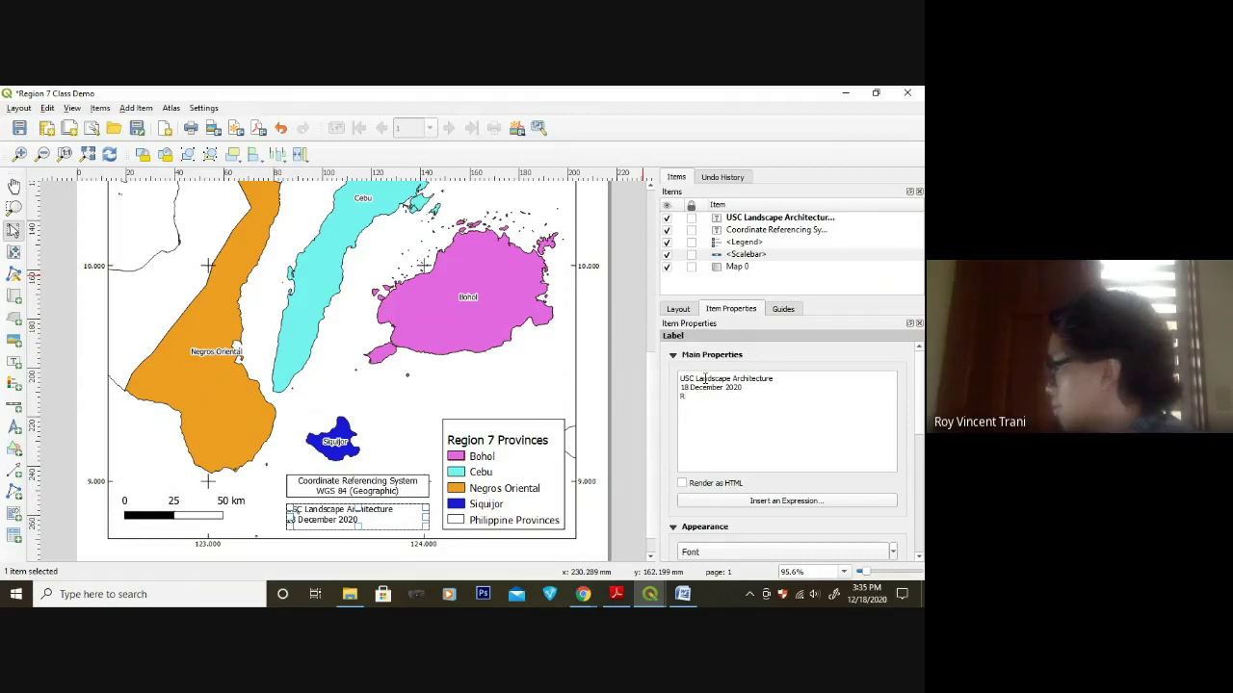
pyautogui.write('Vincen')
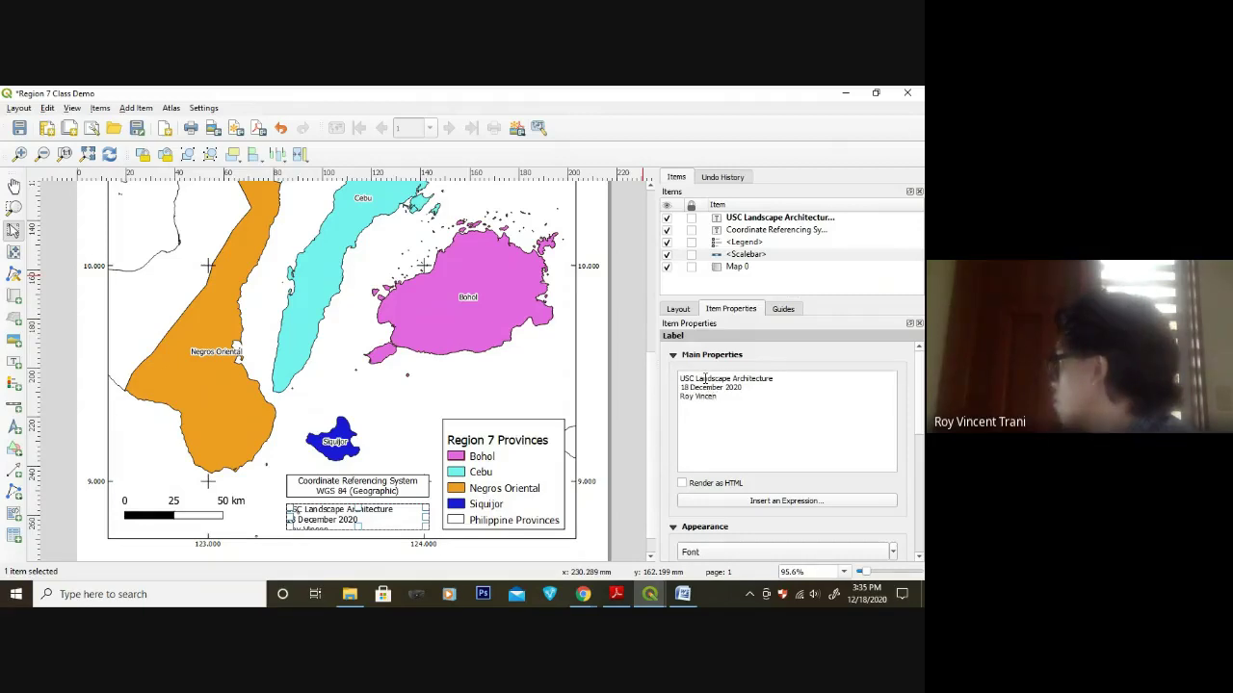
pyautogui.write('t Tani')
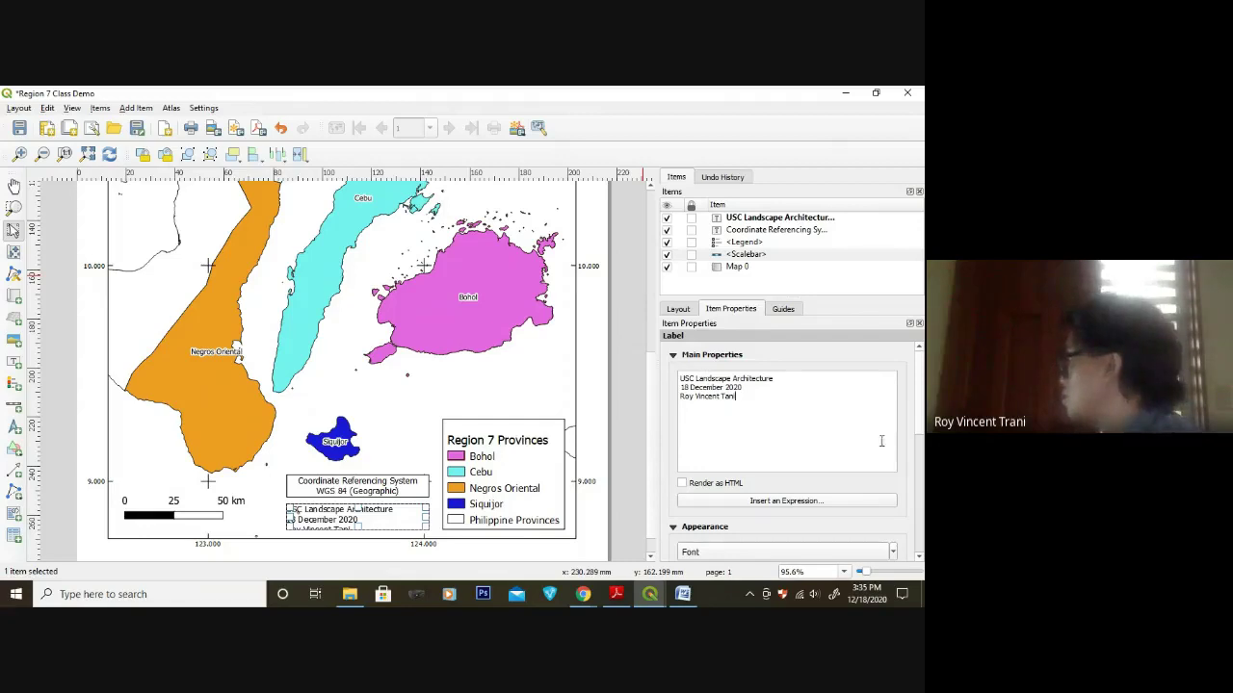
# - Centre the credit label's text horizontally and enable its frame
pyautogui.scroll(-3, 881, 441)
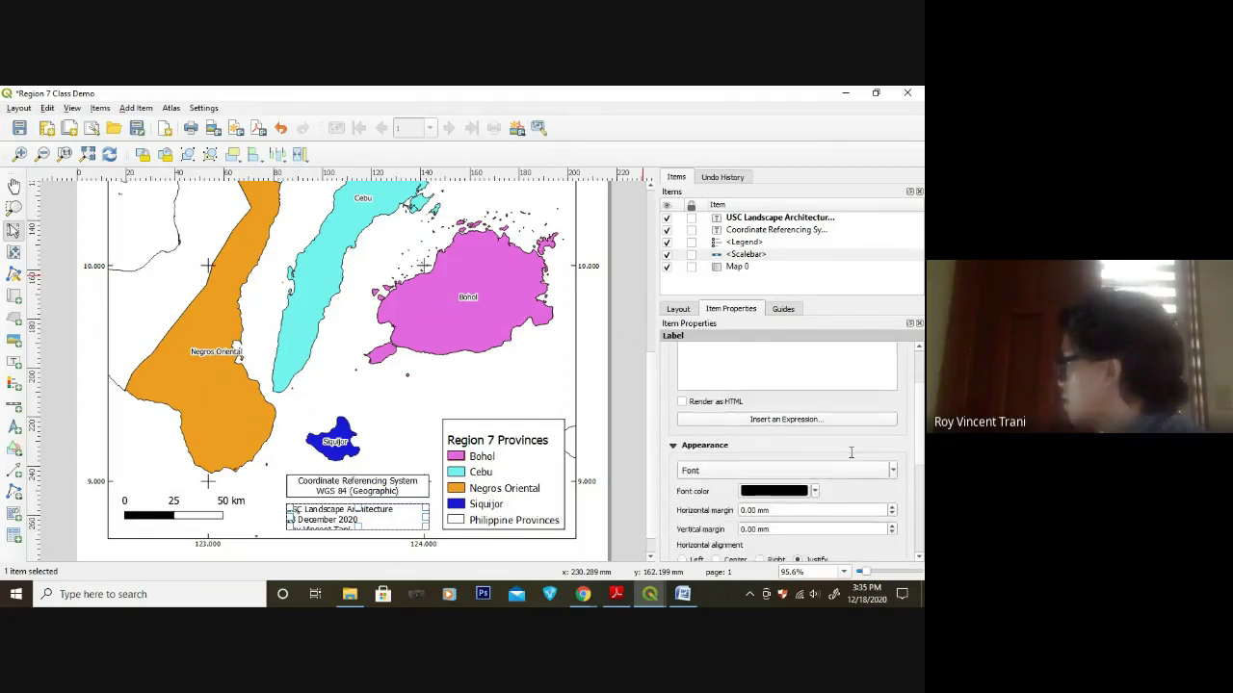
pyautogui.click(717, 479)
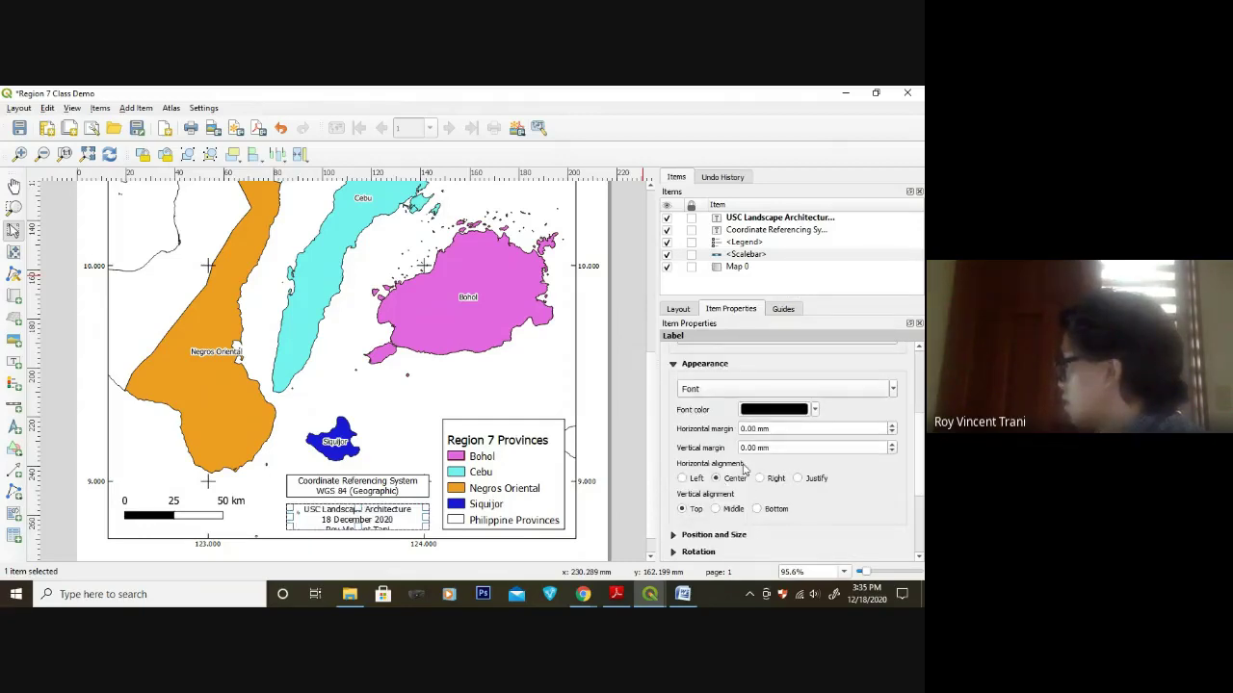
pyautogui.scroll(-2, 743, 469)
pyautogui.click(686, 474)
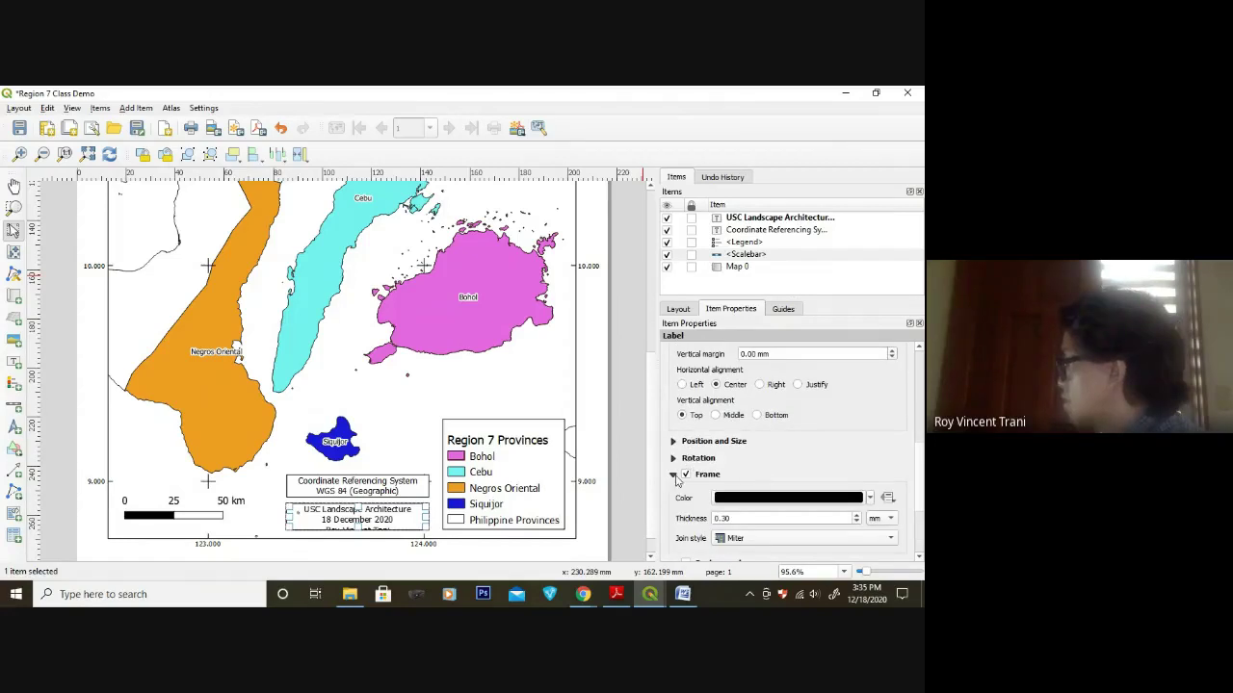
# - Enable the credit label's background and extend its bottom edge so all three text lines fit inside
pyautogui.click(674, 476)
pyautogui.click(686, 463)
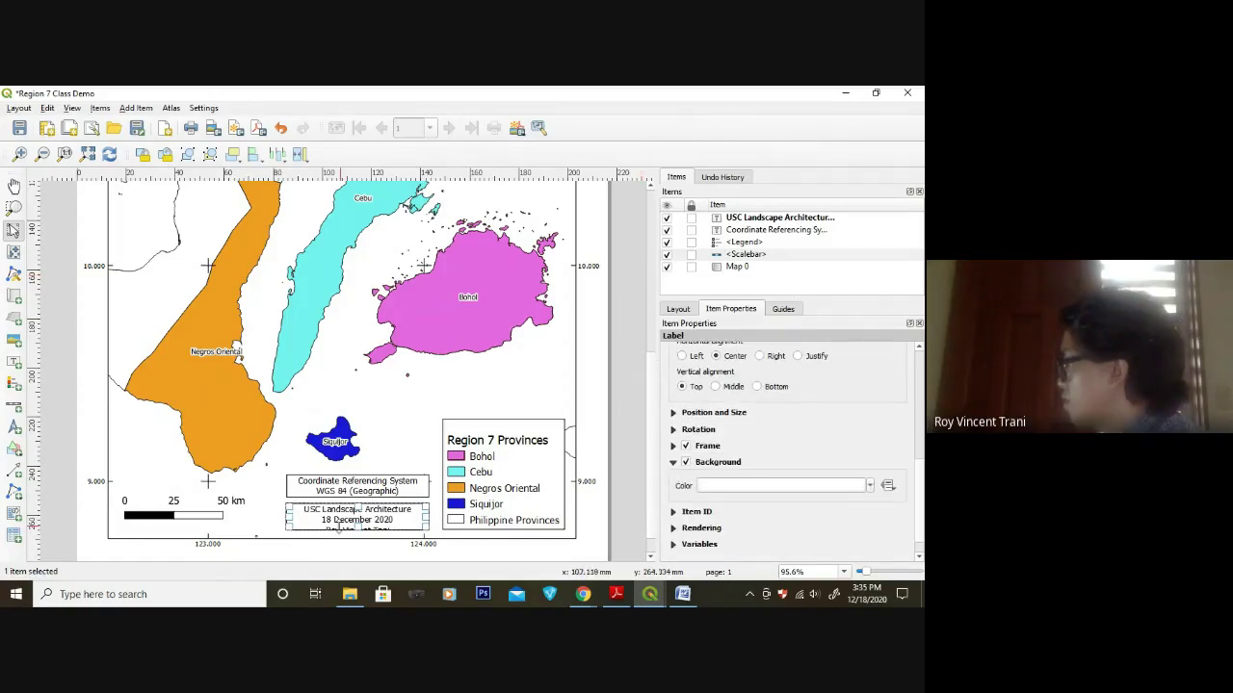
pyautogui.moveTo(356, 528); pyautogui.dragTo(357, 536)
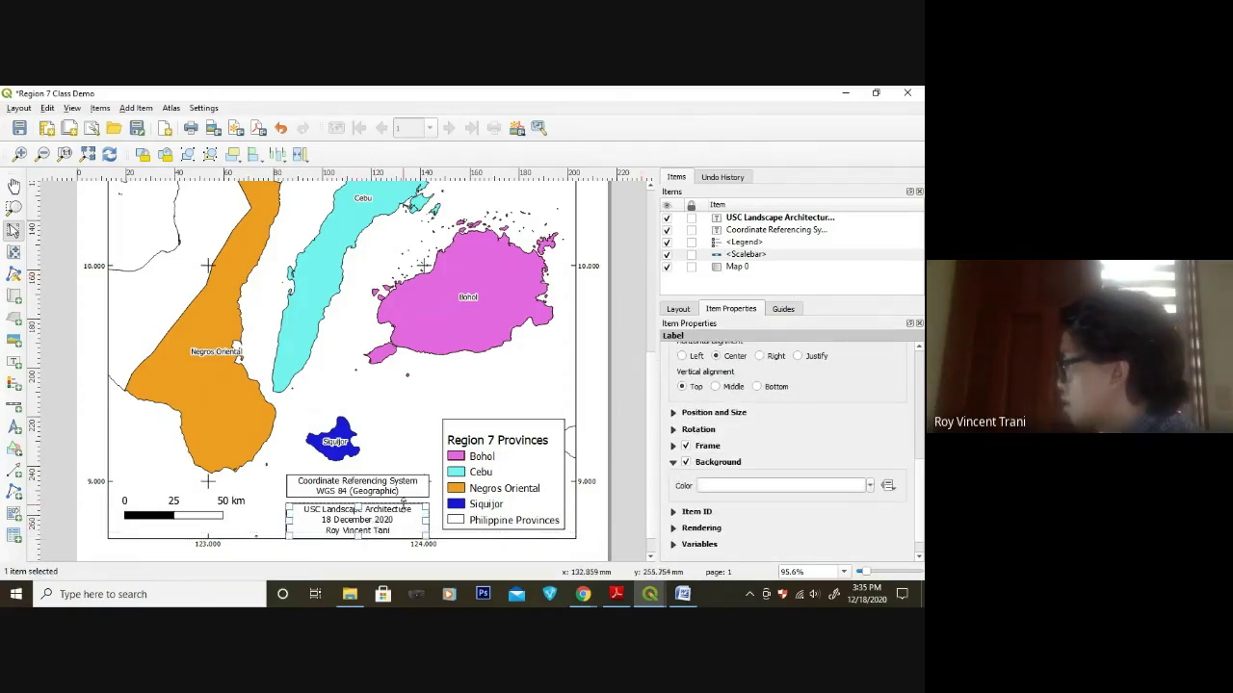
# - Extend the coordinate system label's top edge slightly and move the label up a little, away from the credit label
pyautogui.click(402, 492)
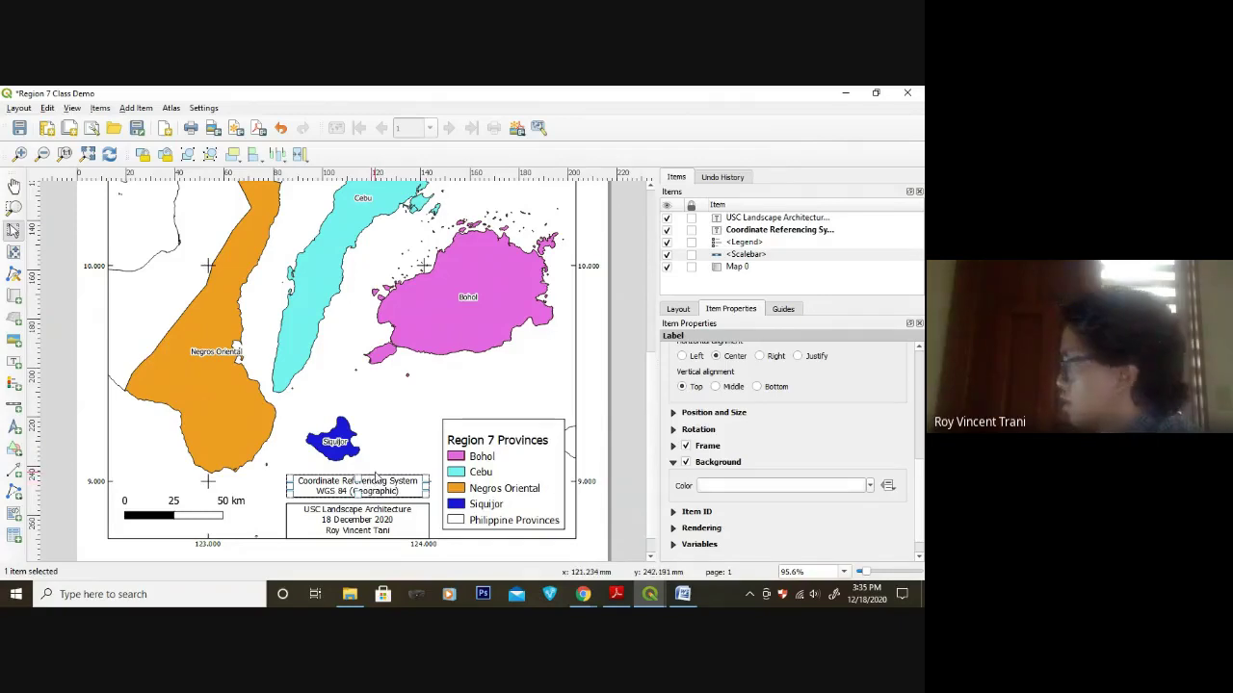
pyautogui.scroll(2, 369, 530)
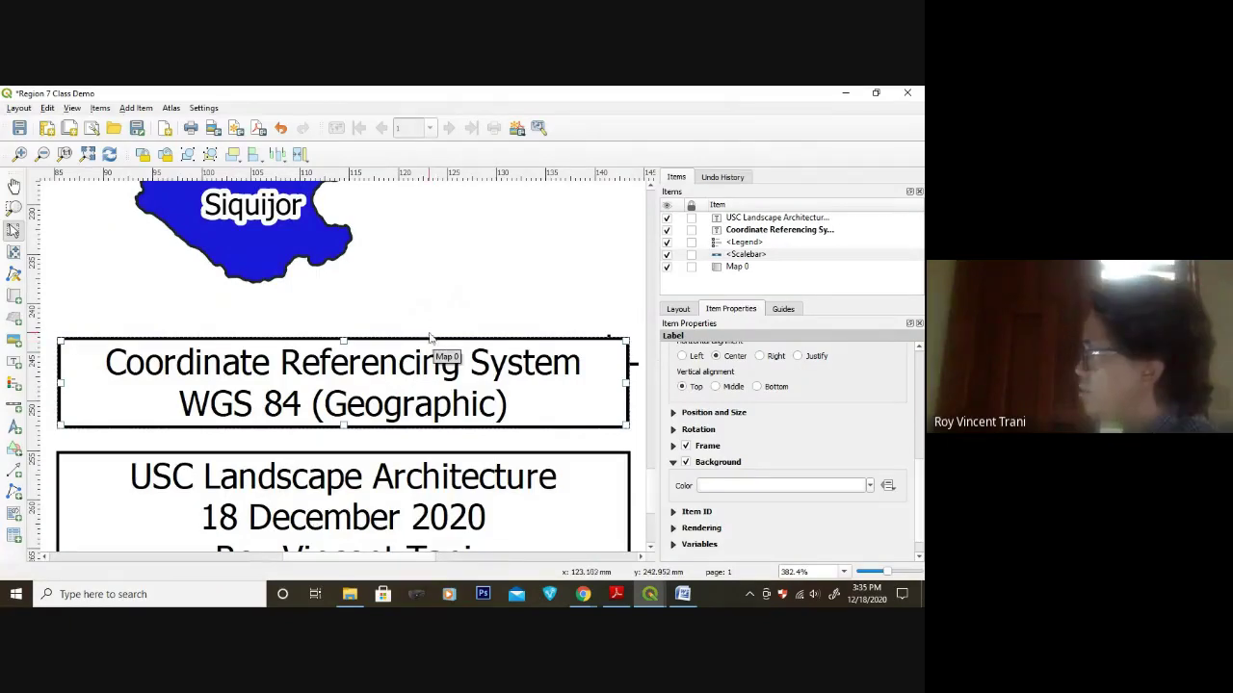
pyautogui.moveTo(442, 339); pyautogui.dragTo(442, 336)
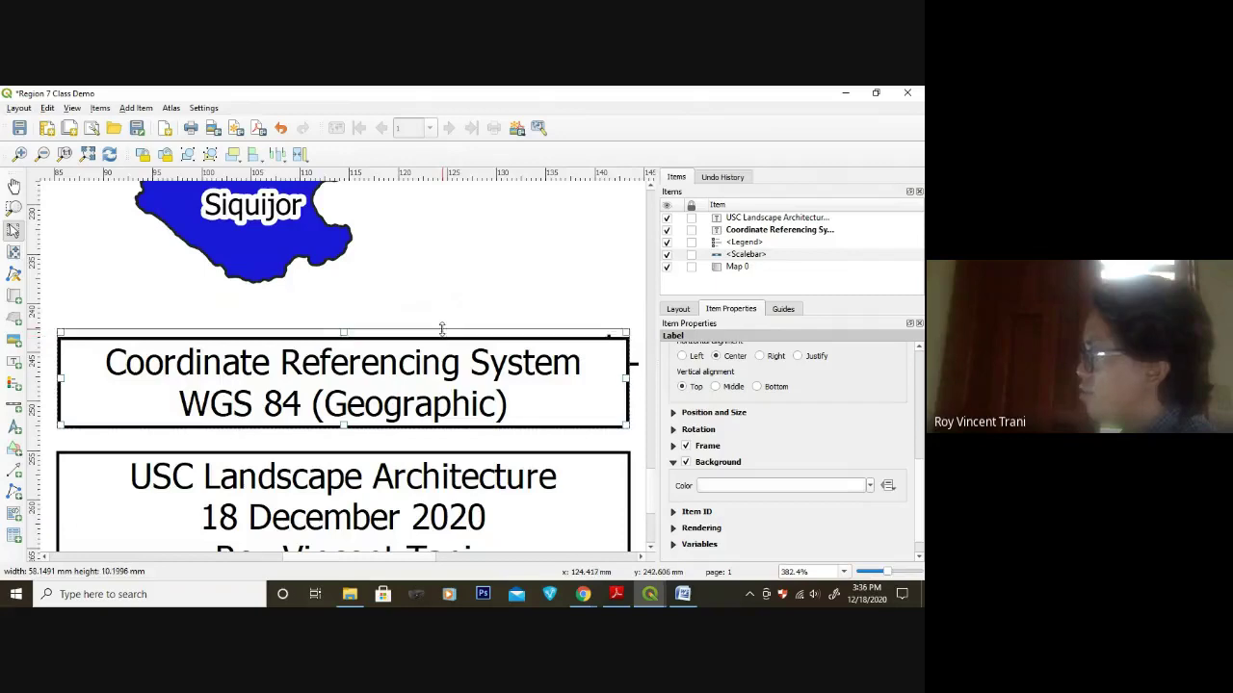
pyautogui.moveTo(442, 337); pyautogui.dragTo(442, 337)
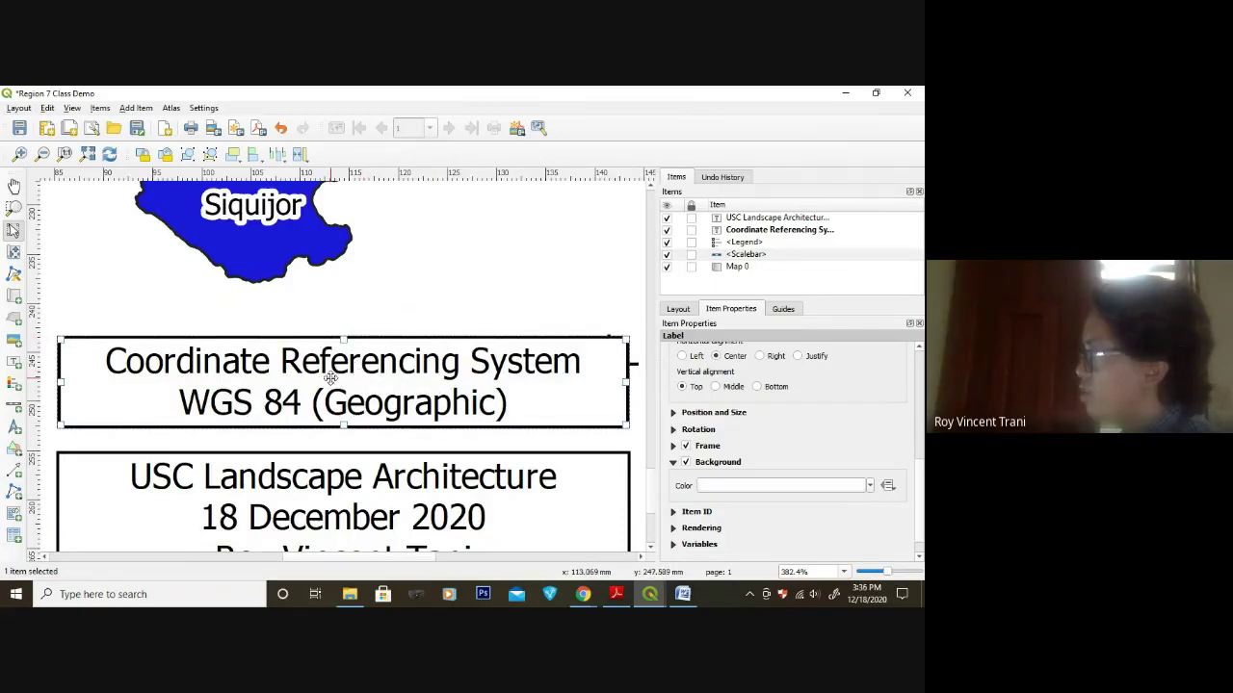
pyautogui.moveTo(346, 376)
pyautogui.mouseDown()
pyautogui.moveTo(347, 323)
pyautogui.moveTo(349, 355)
pyautogui.mouseUp()
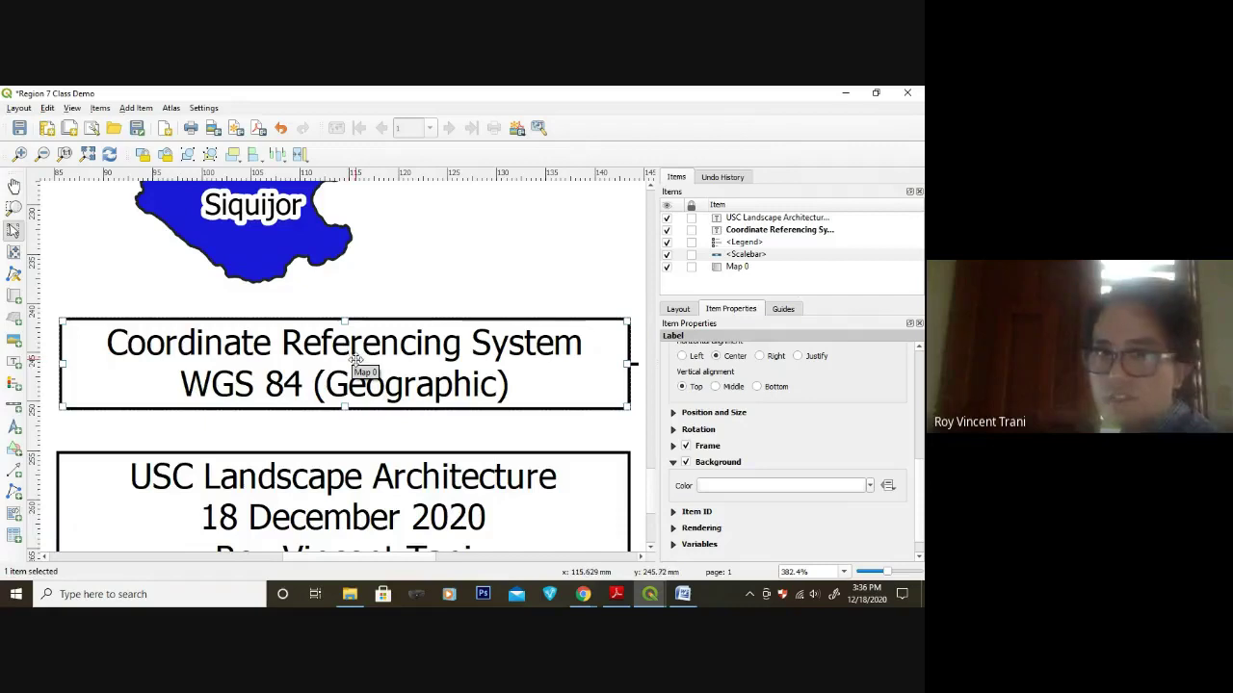
# - Move the credit label up slightly beneath the coordinate system label, off the map's bottom edge
pyautogui.click(383, 502)
pyautogui.moveTo(359, 507); pyautogui.dragTo(359, 480)
pyautogui.scroll(-1, 389, 449)
pyautogui.scroll(-2, 389, 449)
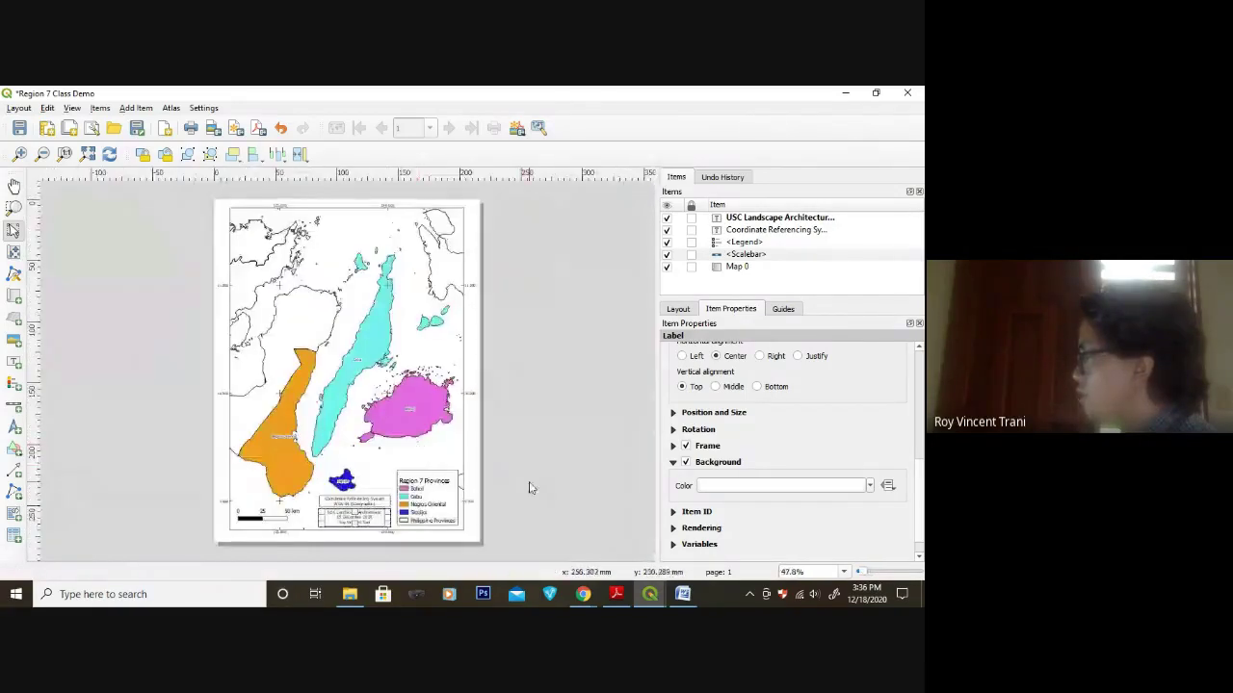
pyautogui.click(532, 487)
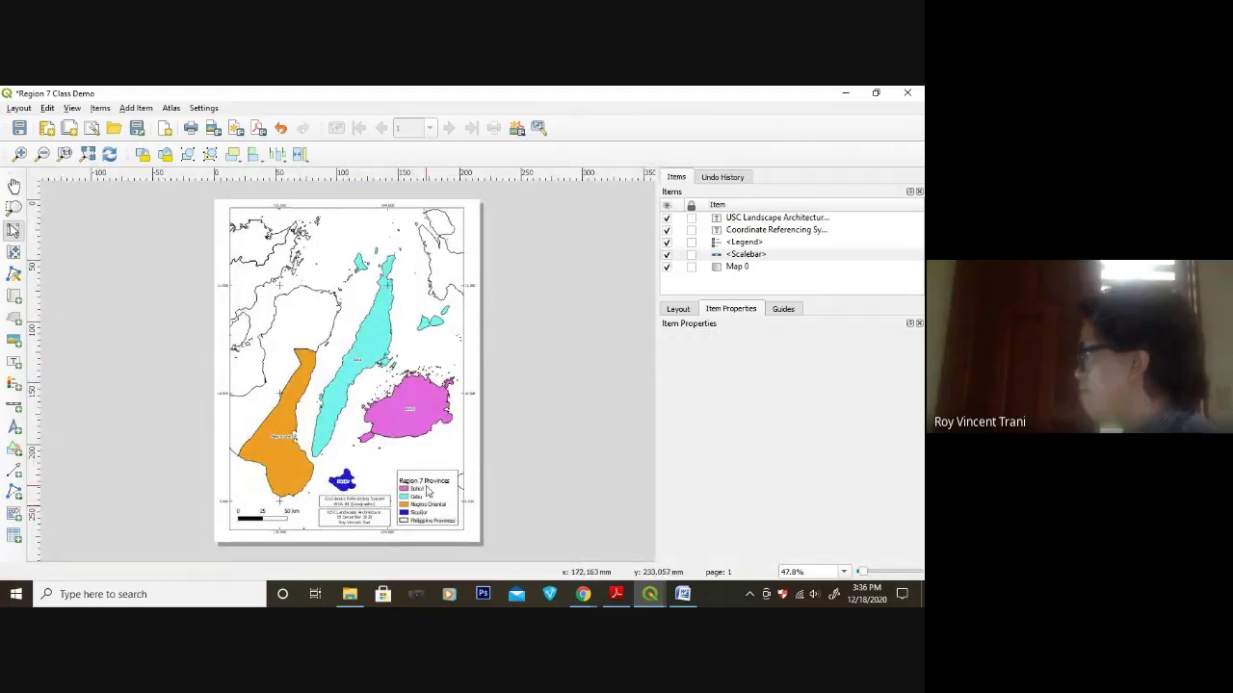
# - Add a wide title label across the upper part of the map with the text "Region 7 Provinces Map"
pyautogui.click(12, 363)
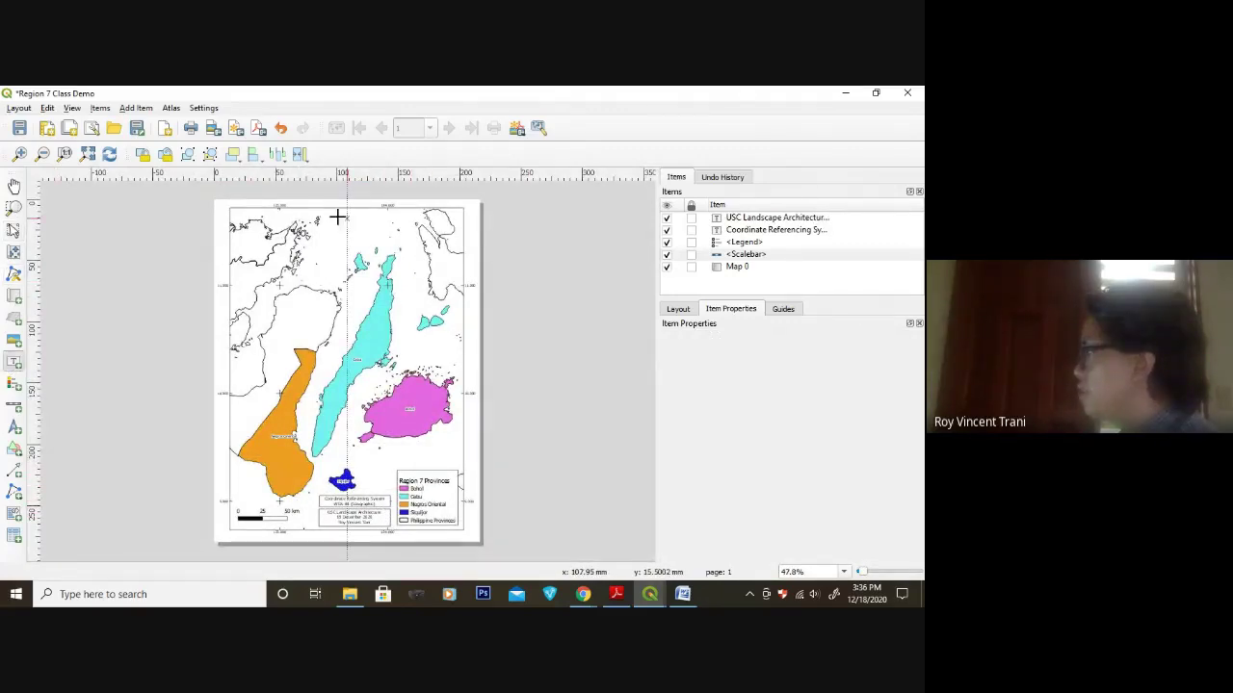
pyautogui.moveTo(276, 218); pyautogui.dragTo(424, 234)
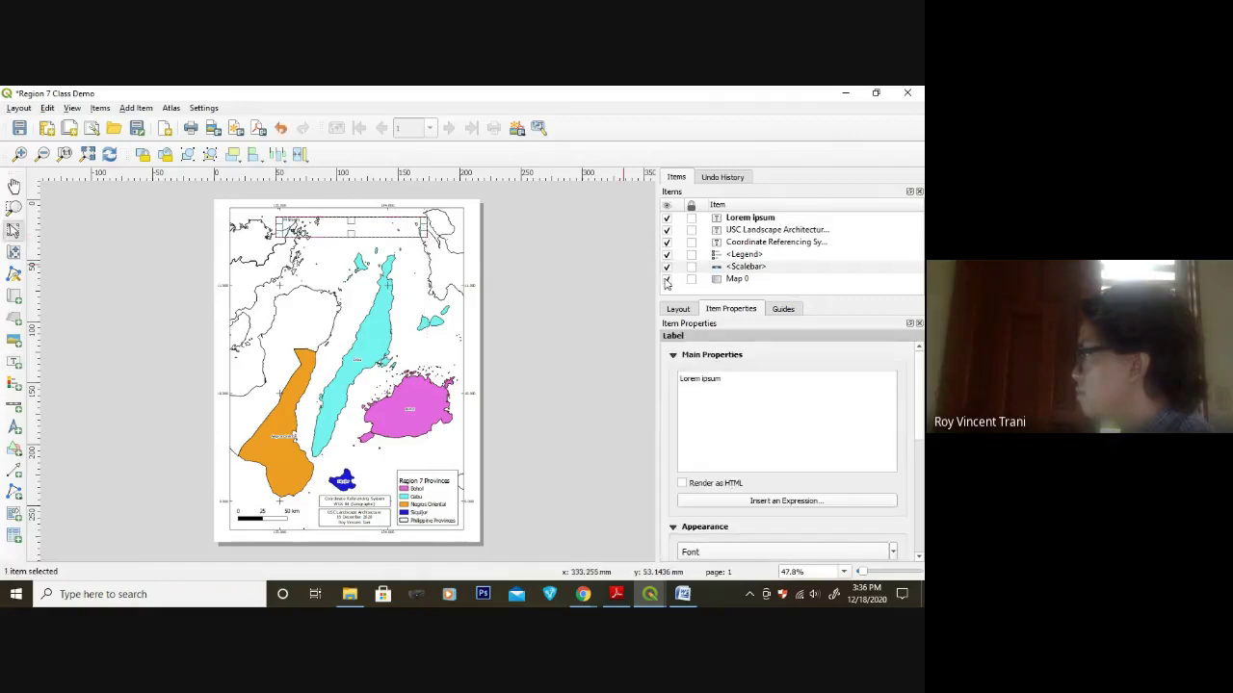
pyautogui.tripleClick(751, 390)
pyautogui.write('Region 7 Prin')
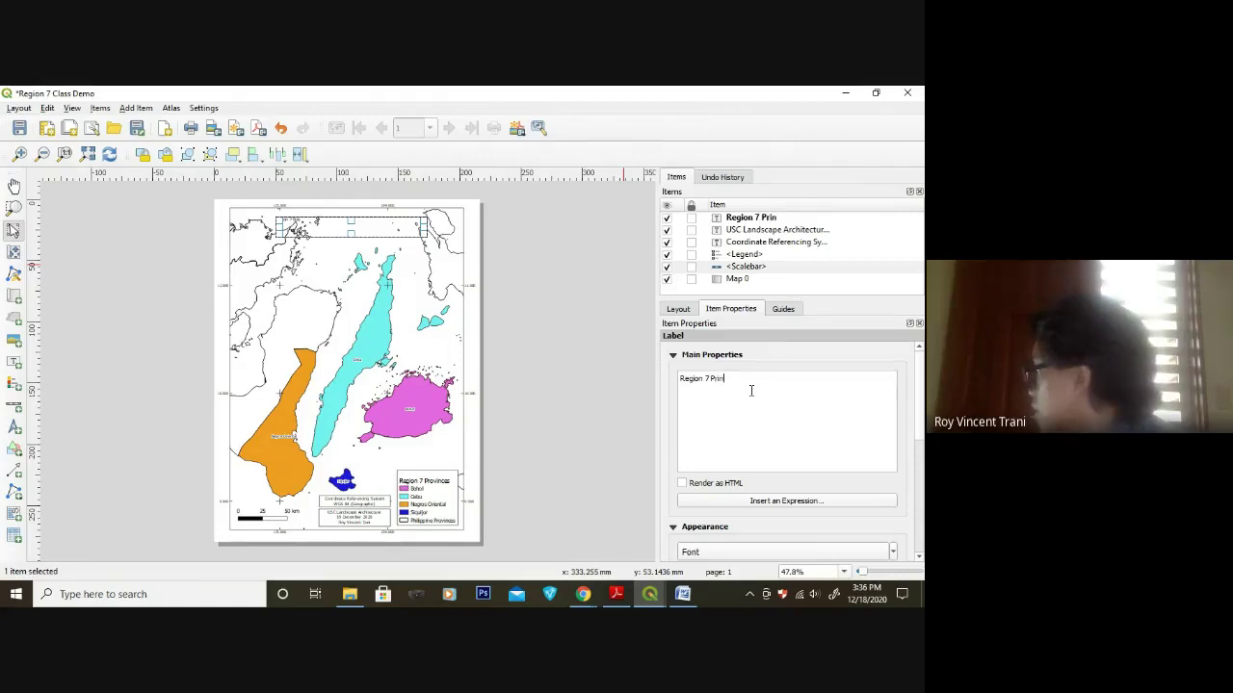
pyautogui.press('BackSpace')
pyautogui.press('BackSpace')
pyautogui.write('ovince')
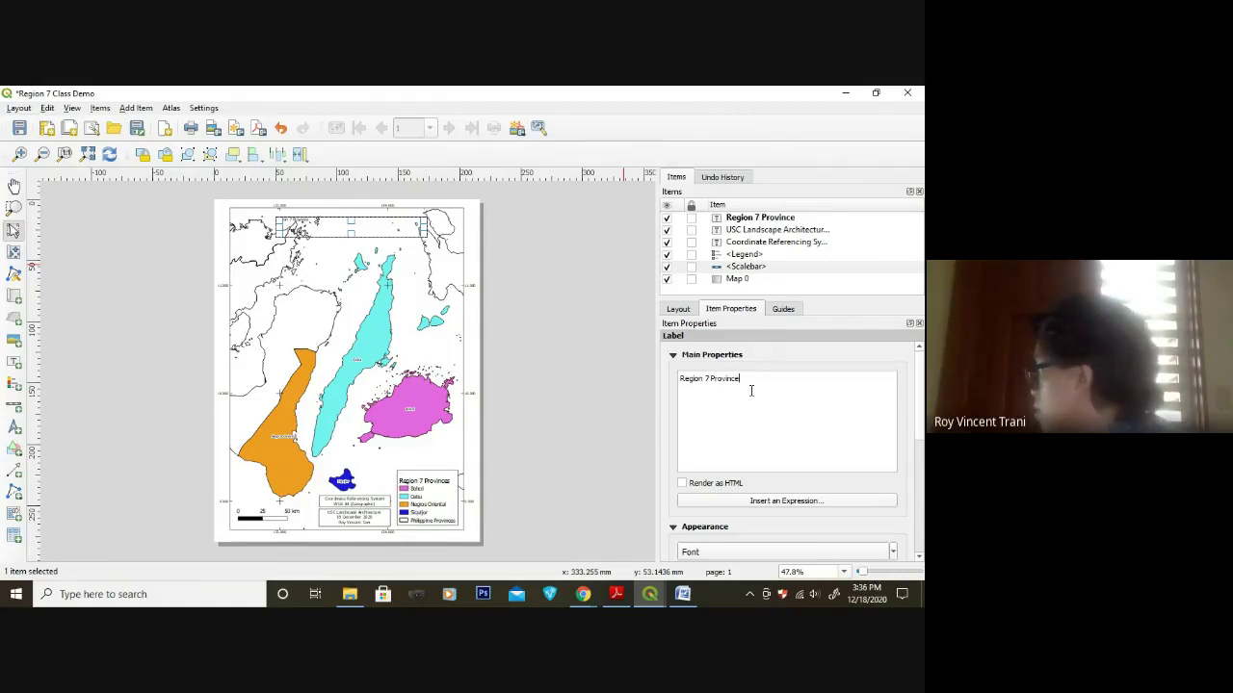
pyautogui.write('s Map')
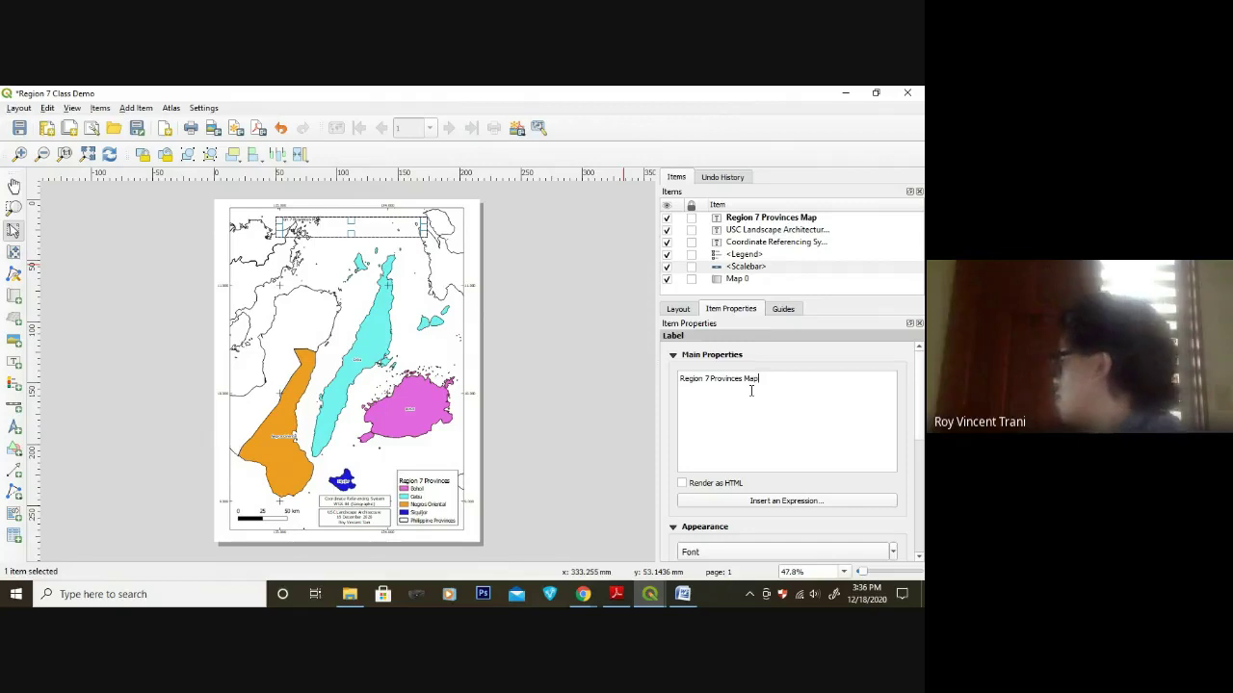
# - Centre the title label's text horizontally and enlarge its font to nearly fill the box
pyautogui.tripleClick(757, 379)
pyautogui.scroll(-3, 805, 440)
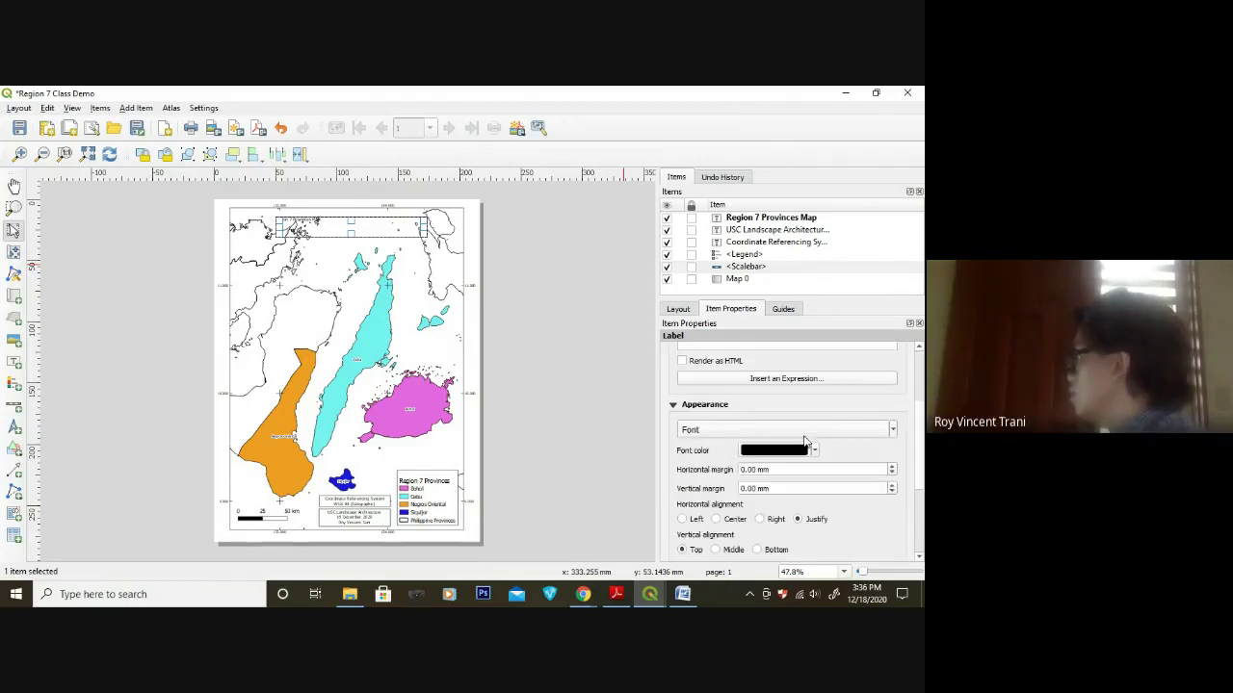
pyautogui.scroll(-1, 818, 469)
pyautogui.click(715, 480)
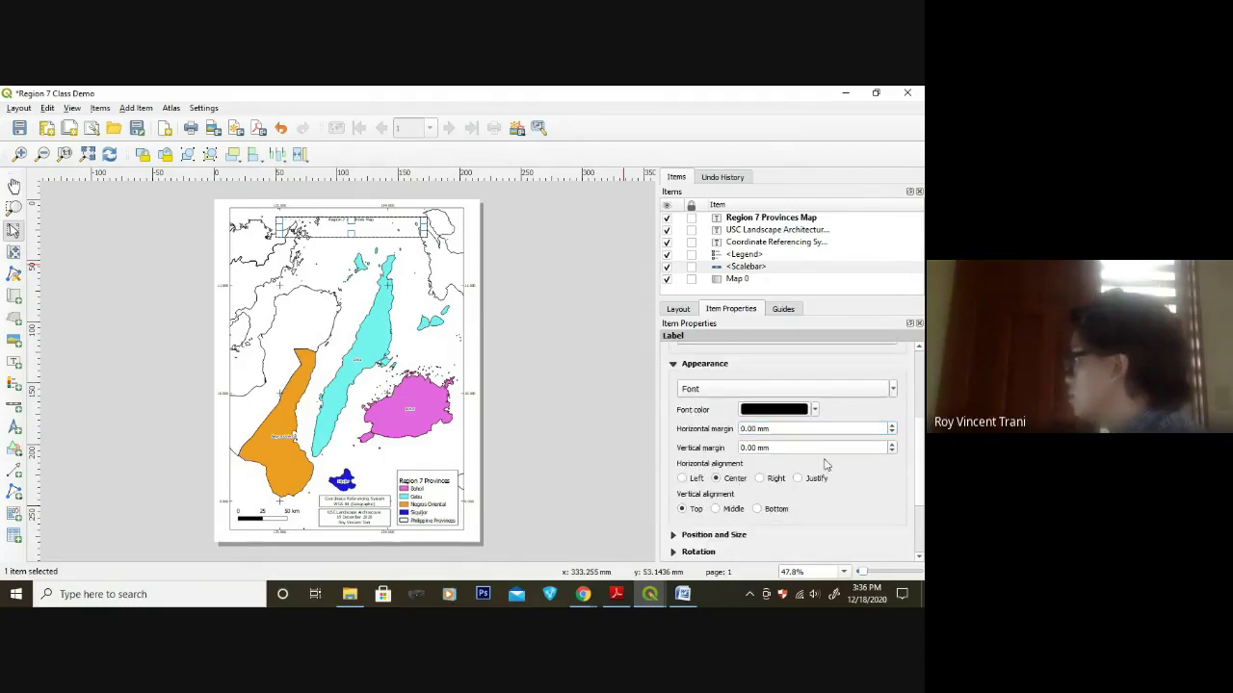
pyautogui.scroll(10, 864, 395)
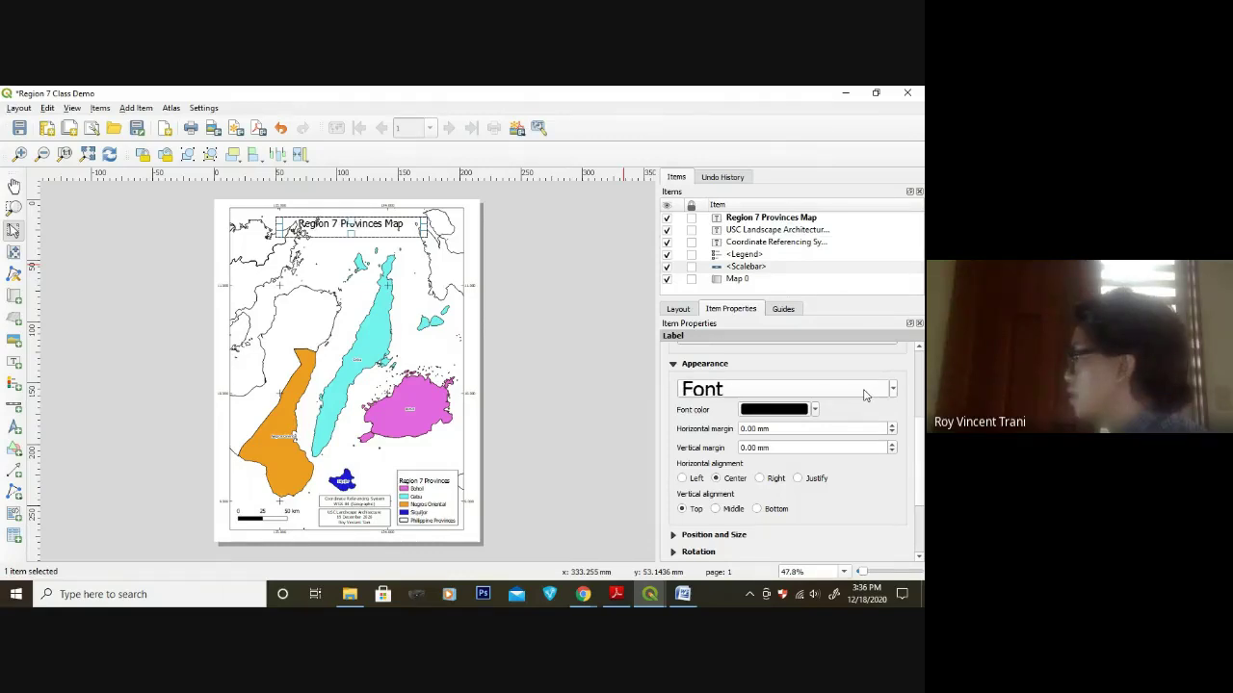
# - Enable a frame and a background for the title label
pyautogui.scroll(-3, 918, 474)
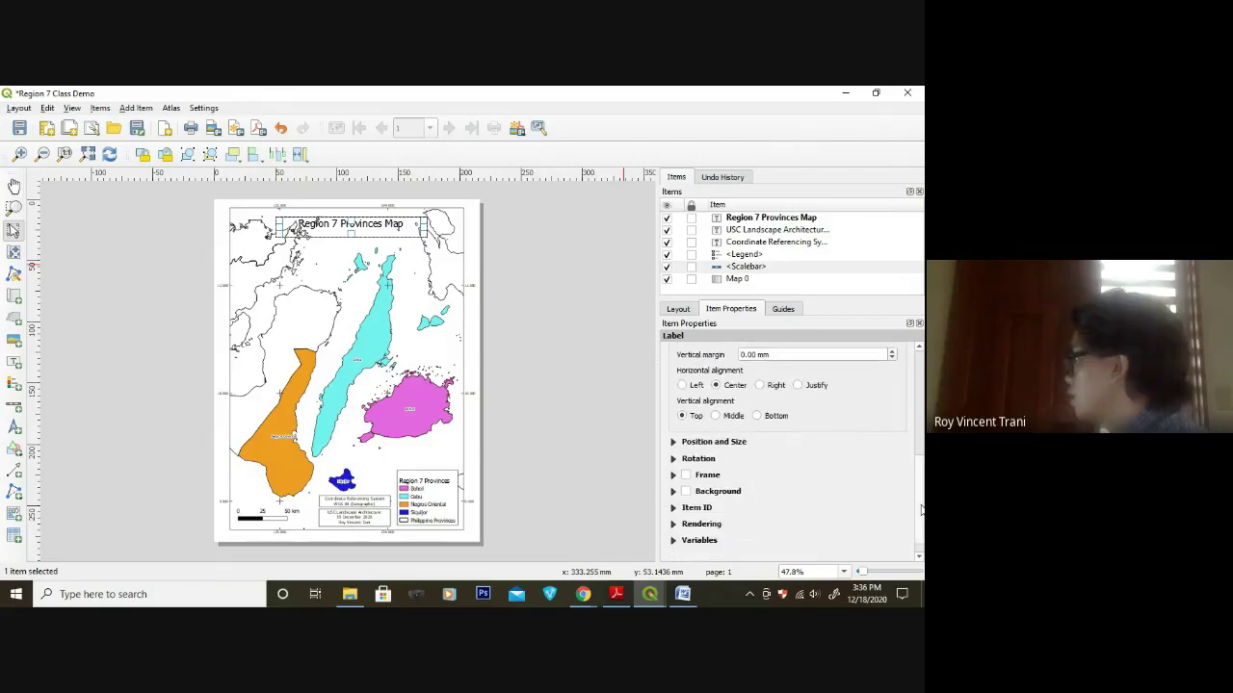
pyautogui.click(689, 477)
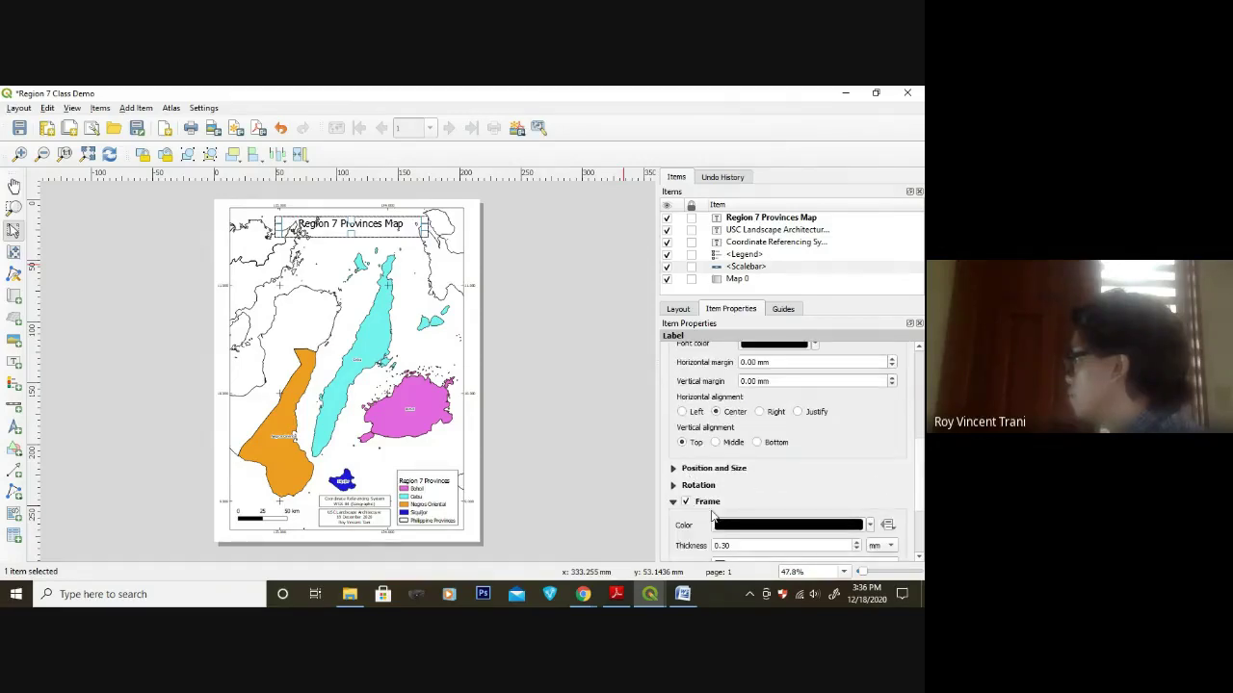
pyautogui.click(672, 501)
pyautogui.click(674, 490)
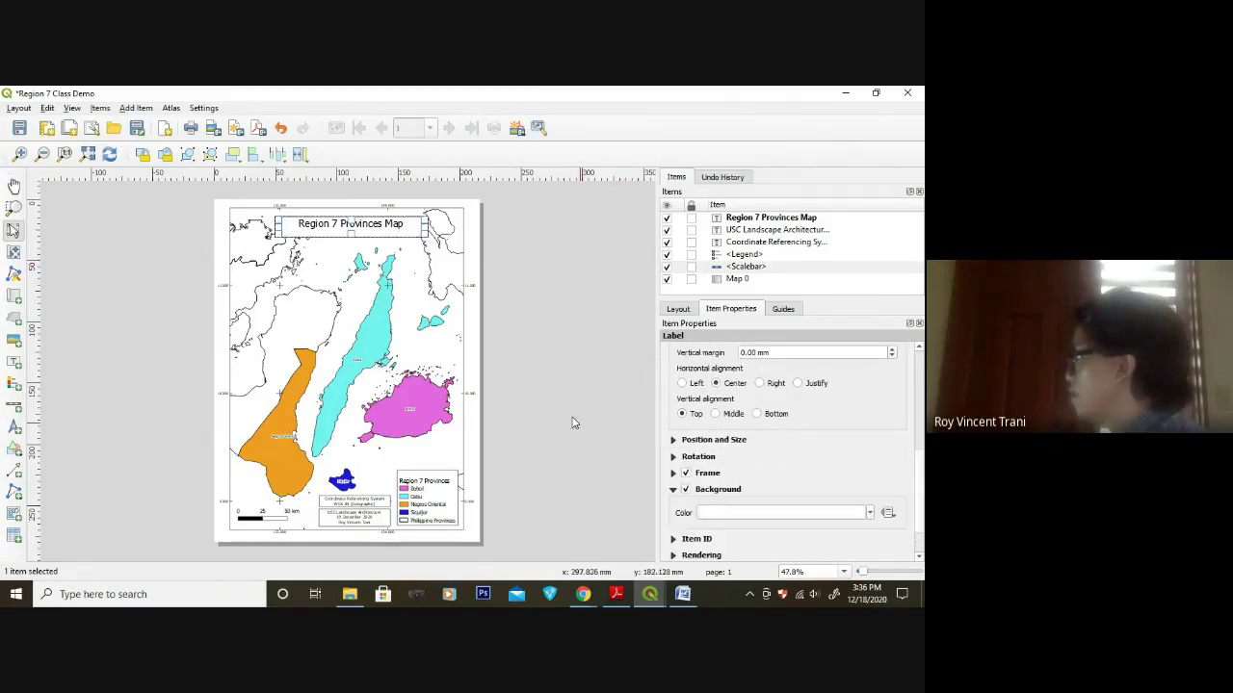
# - Shrink the title box around its text from the left and below, and nudge it left towards the page centre
pyautogui.moveTo(275, 224); pyautogui.dragTo(369, 231)
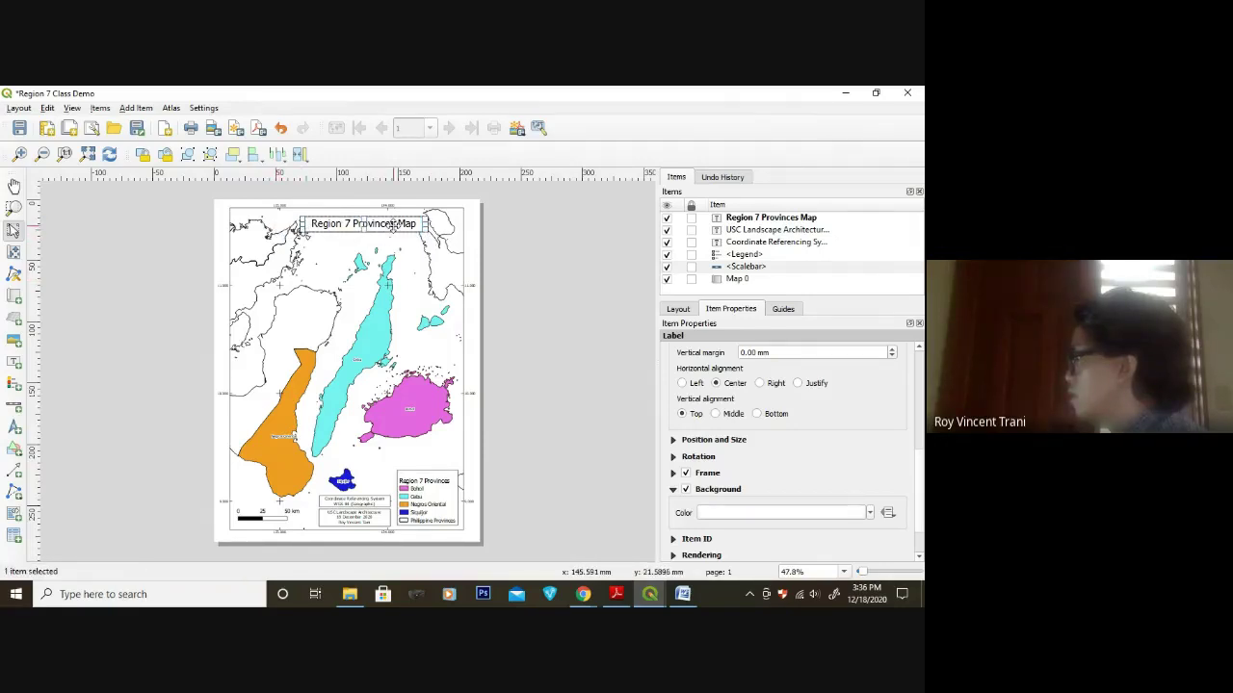
pyautogui.press('Left')
pyautogui.press('Left')
pyautogui.press('Left')
pyautogui.press('Left')
pyautogui.press('Left')
pyautogui.press('Left')
pyautogui.press('Left')
pyautogui.press('Left')
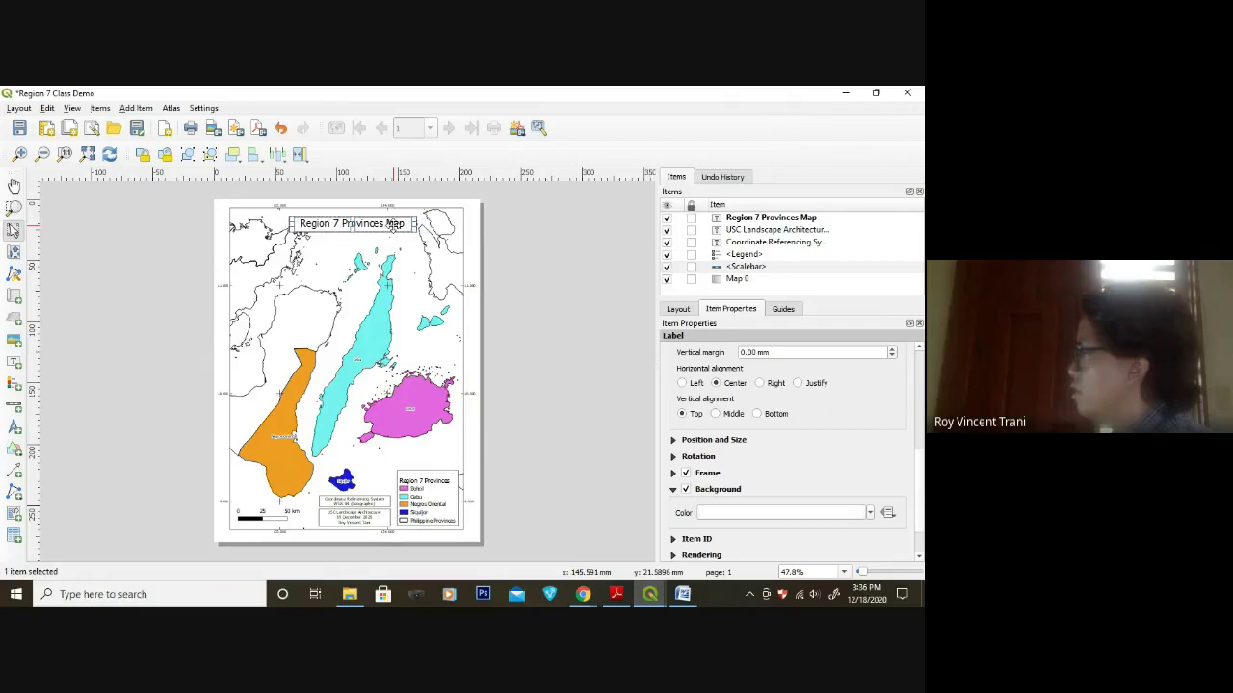
pyautogui.click(491, 391)
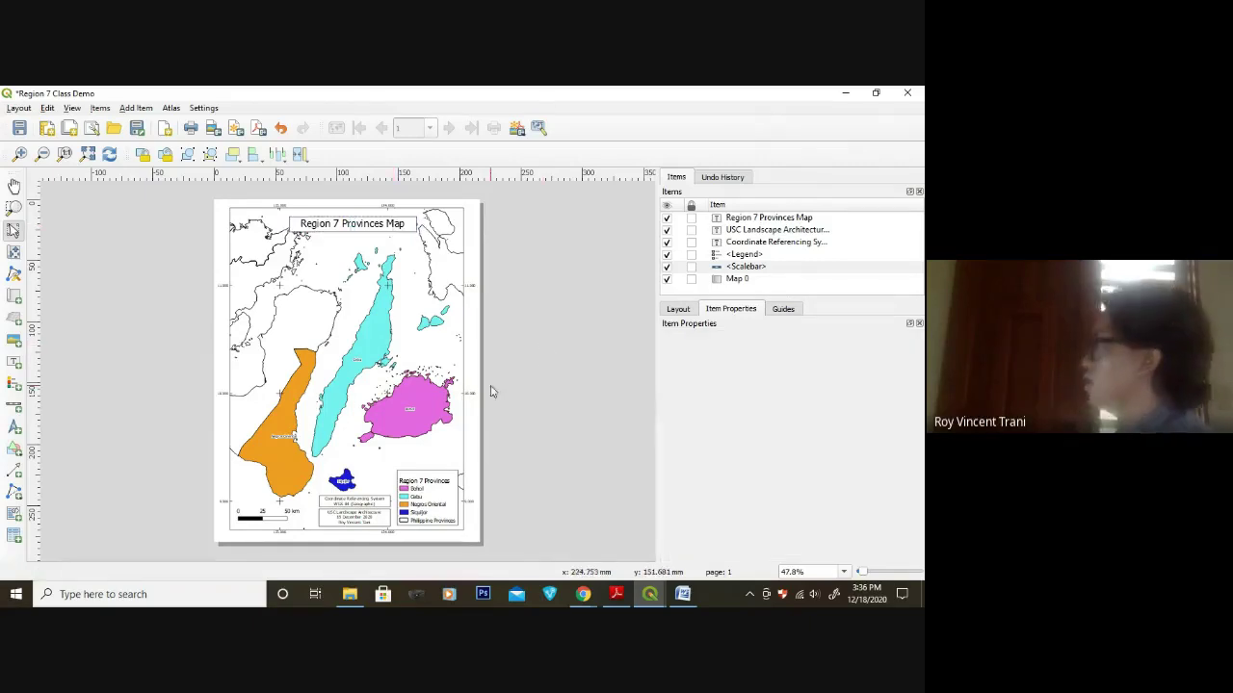
# - Narrow the title box further from its left edge and nudge it slightly left to recentre it over the map
pyautogui.click(290, 224)
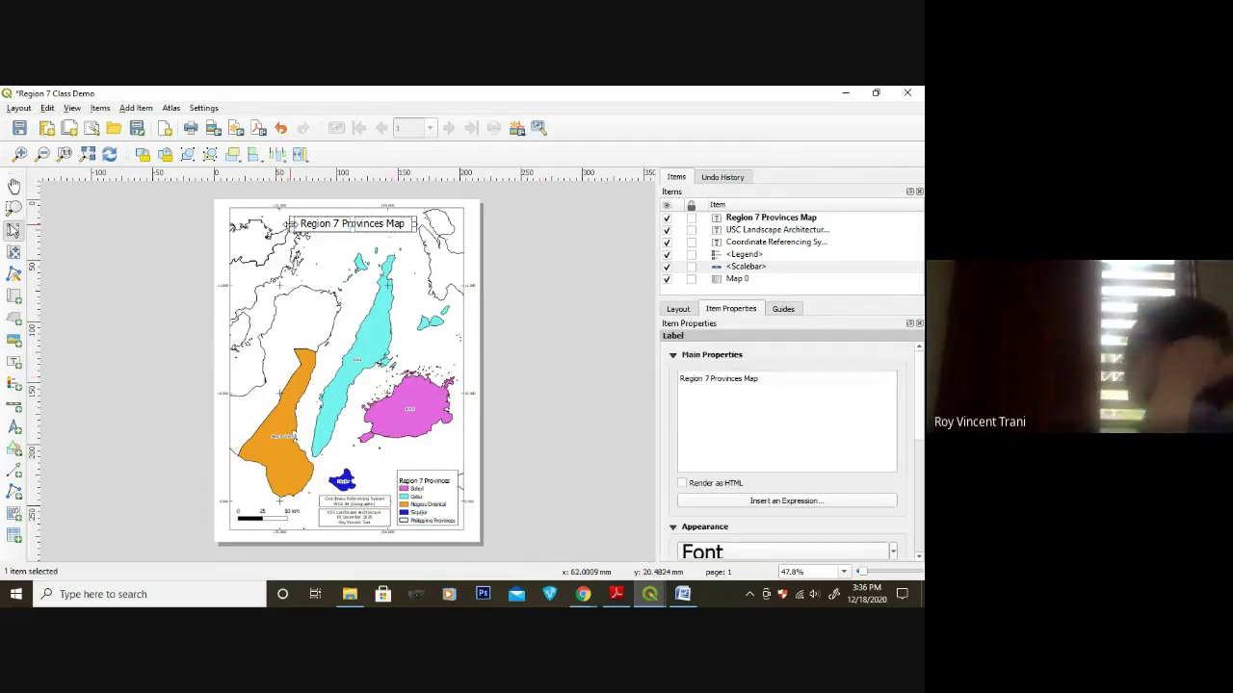
pyautogui.moveTo(290, 224); pyautogui.dragTo(300, 224)
pyautogui.click(514, 284)
pyautogui.click(387, 228)
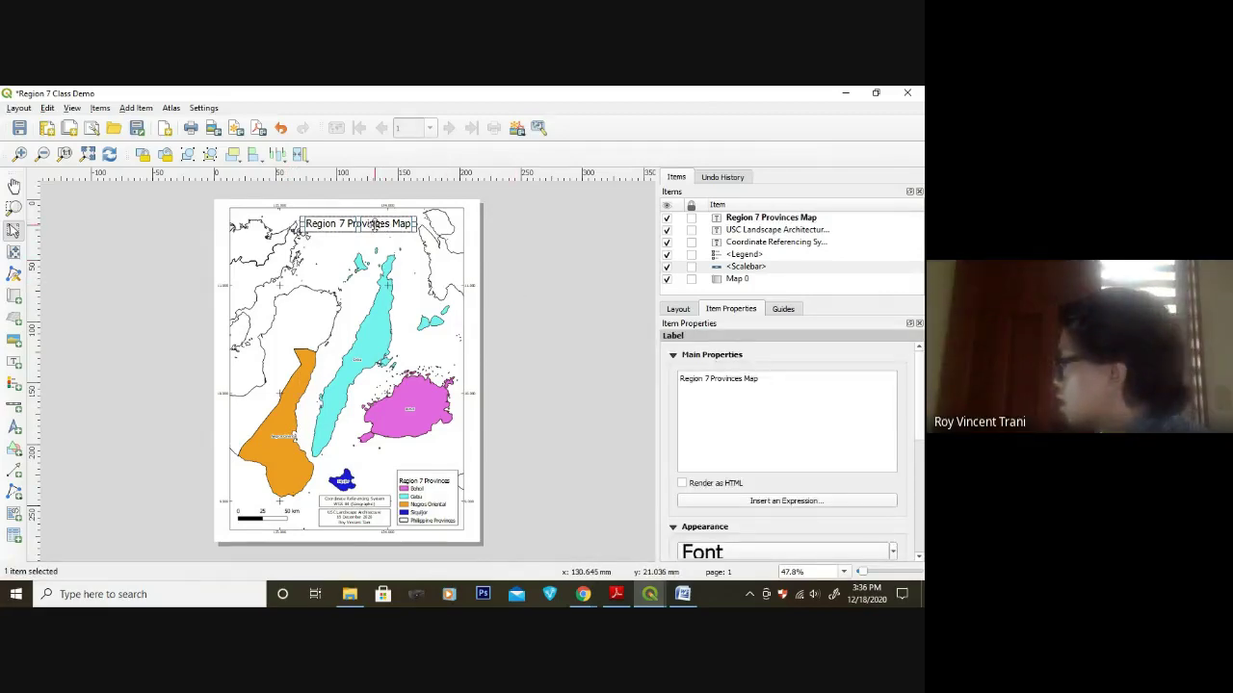
pyautogui.press('Left')
pyautogui.press('Left')
pyautogui.press('Left')
pyautogui.press('Left')
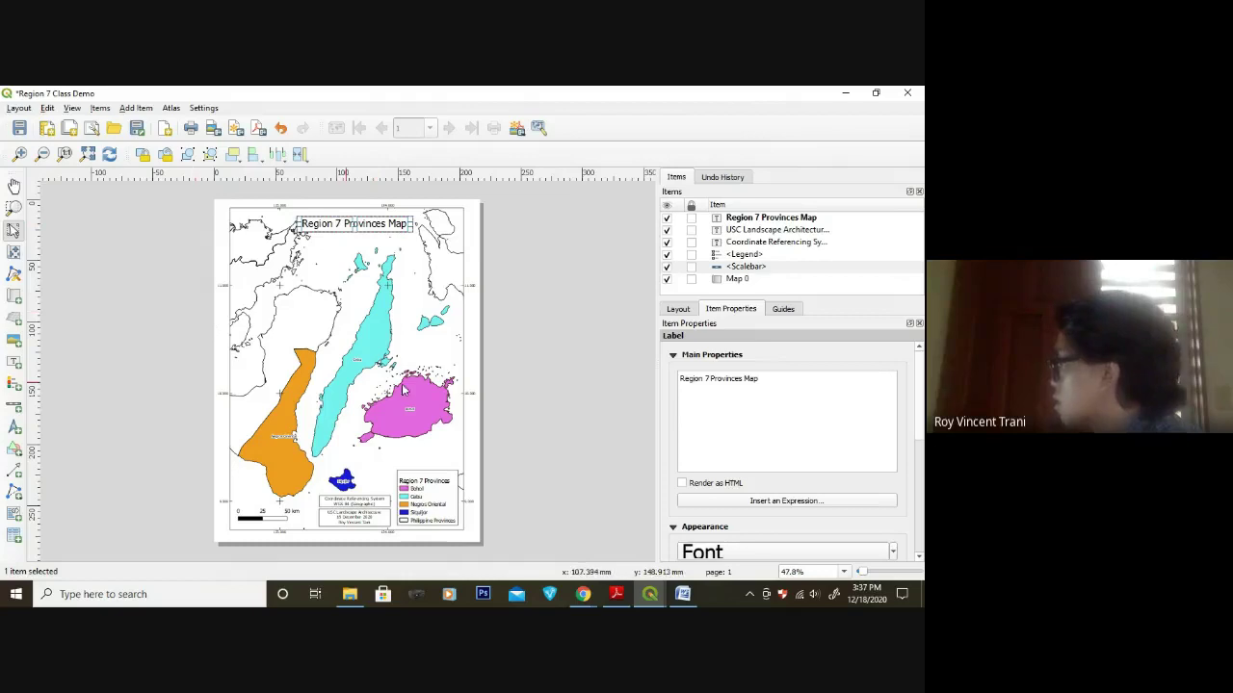
pyautogui.click(585, 406)
# - Switch to the ACT10_CreatingSimpleMapLayout_USC.pdf in Adobe Reader and examine which elements the sample map layout on page 13 contains
pyautogui.moveTo(682, 597)
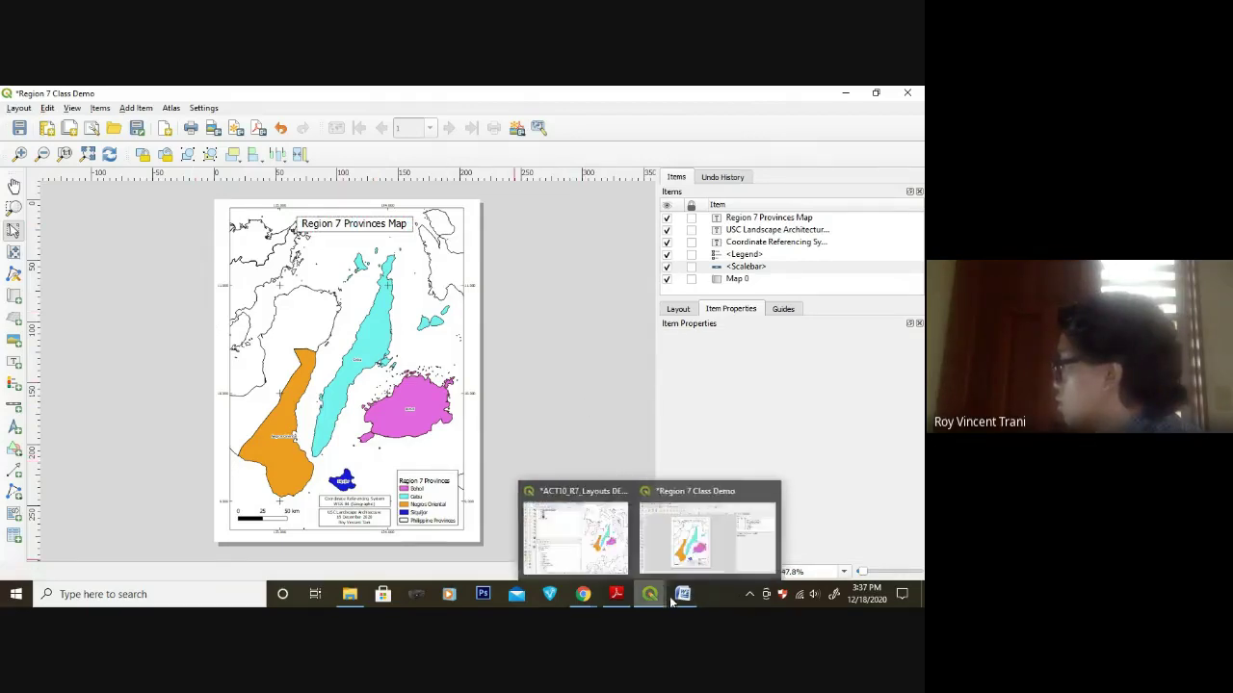
pyautogui.click(621, 596)
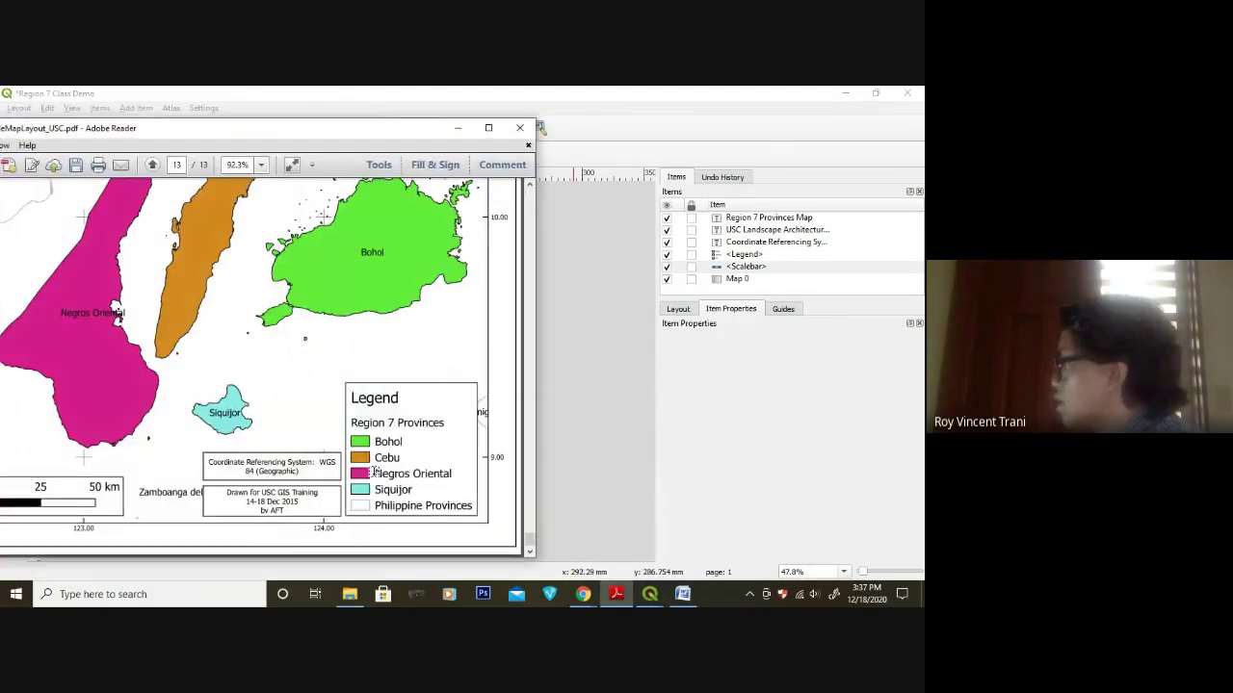
pyautogui.moveTo(342, 135); pyautogui.dragTo(511, 135)
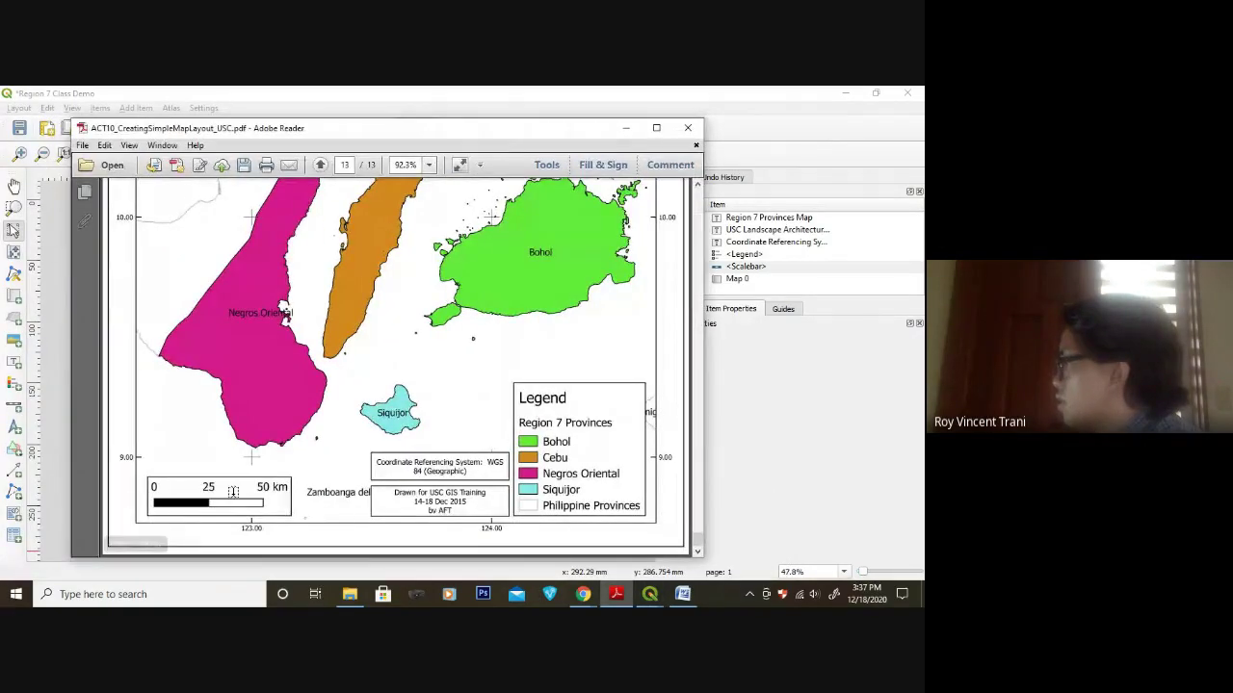
pyautogui.scroll(2, 249, 490)
pyautogui.scroll(-2, 249, 489)
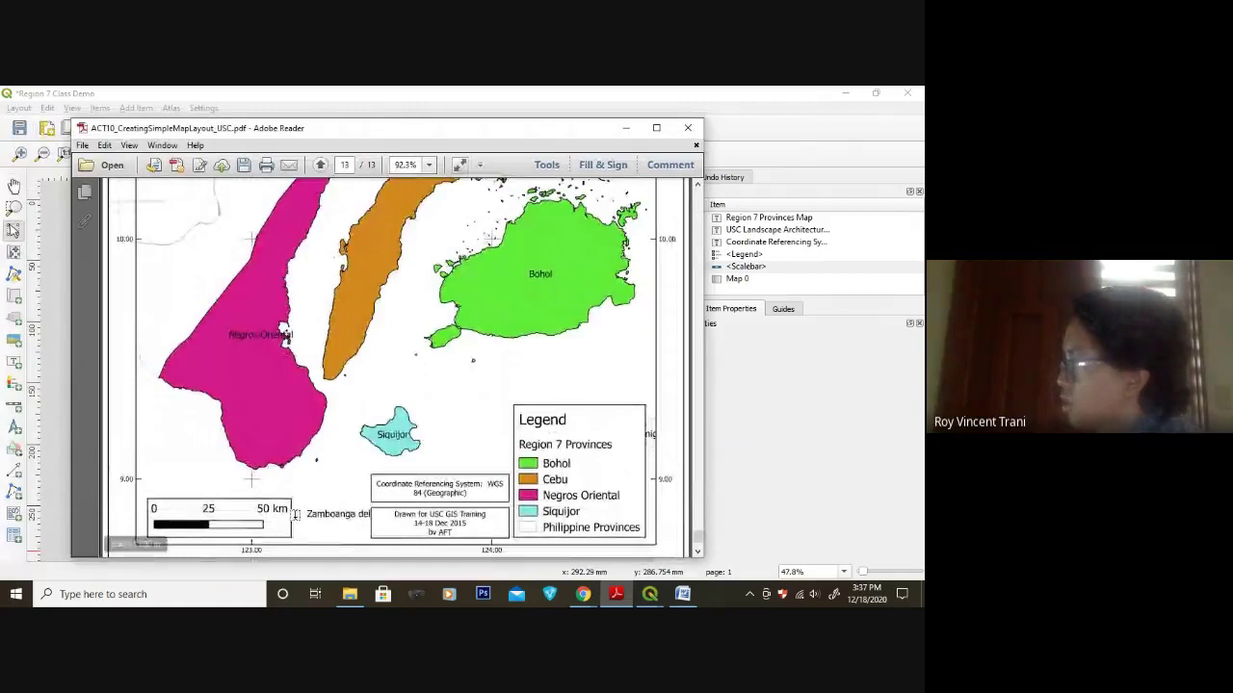
pyautogui.scroll(4, 294, 506)
pyautogui.scroll(6, 301, 508)
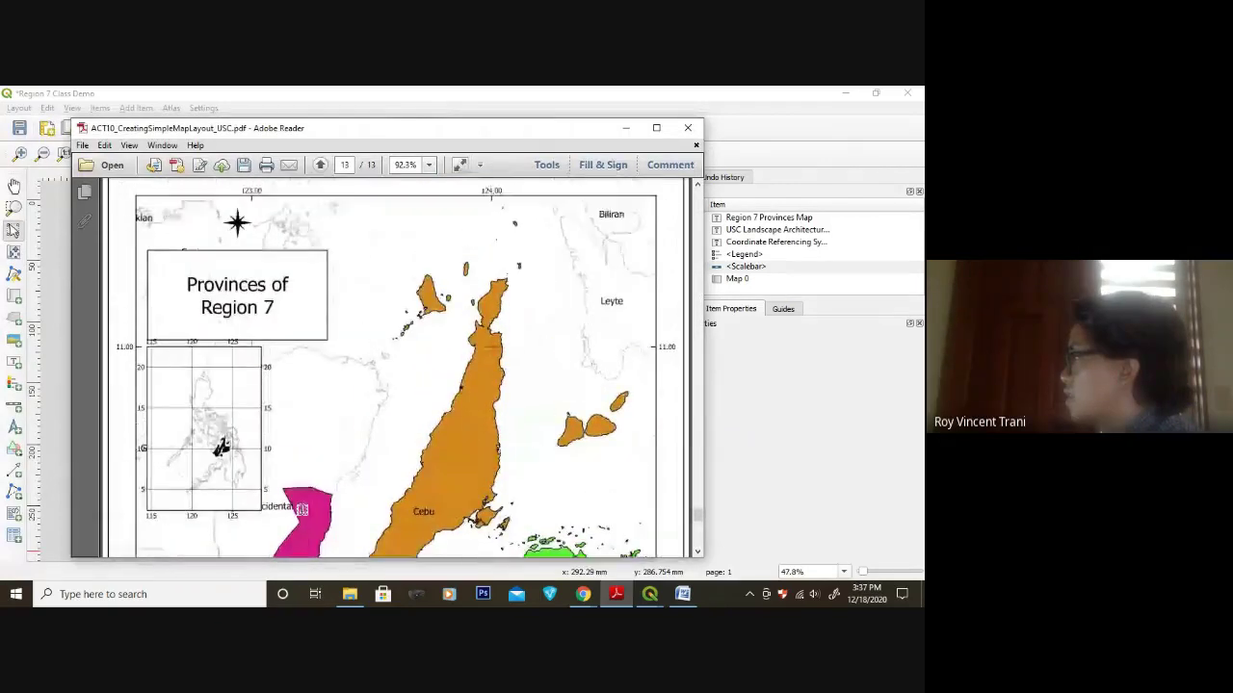
pyautogui.scroll(-3, 286, 347)
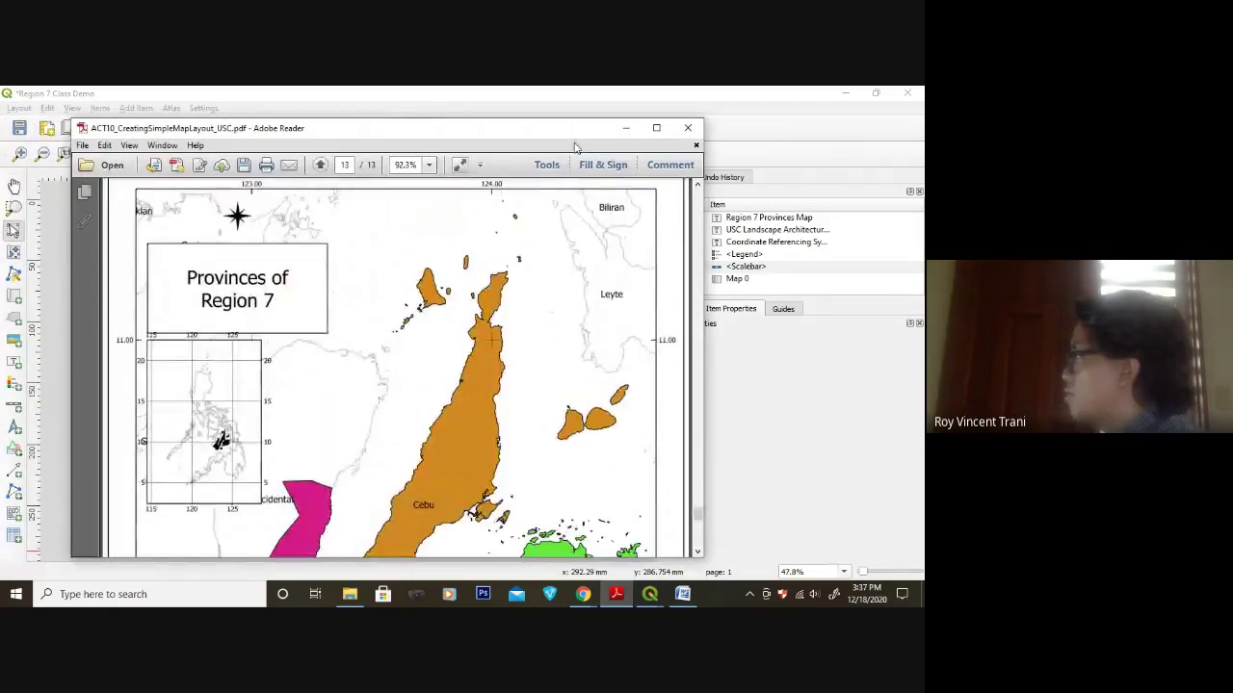
# - Return to the QGIS layout and place a north arrow in the map's upper-left area, below and left of the title
pyautogui.click(626, 127)
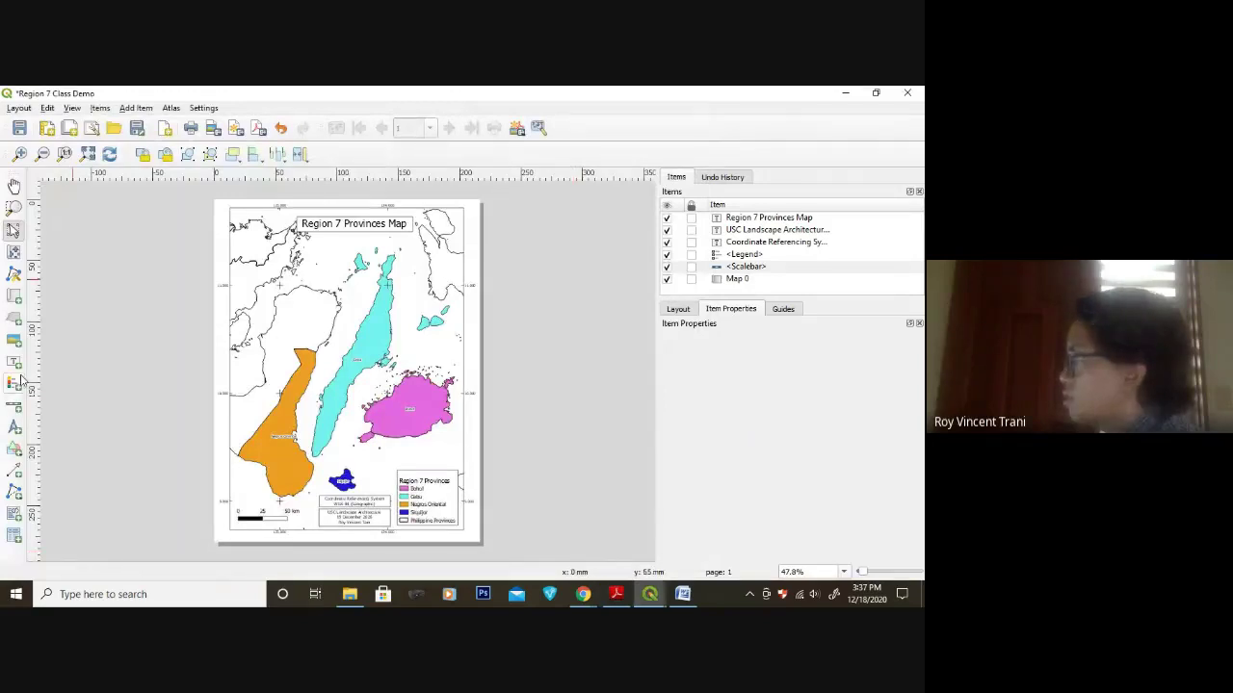
pyautogui.click(15, 425)
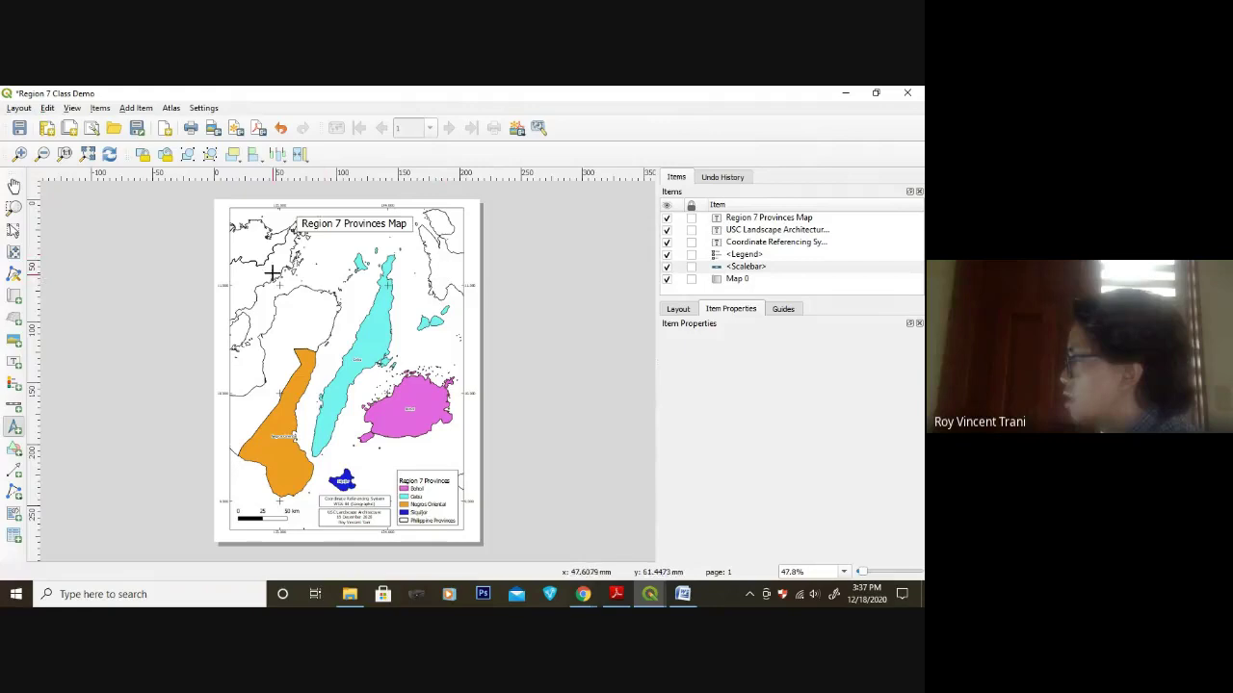
pyautogui.moveTo(247, 247); pyautogui.dragTo(287, 286)
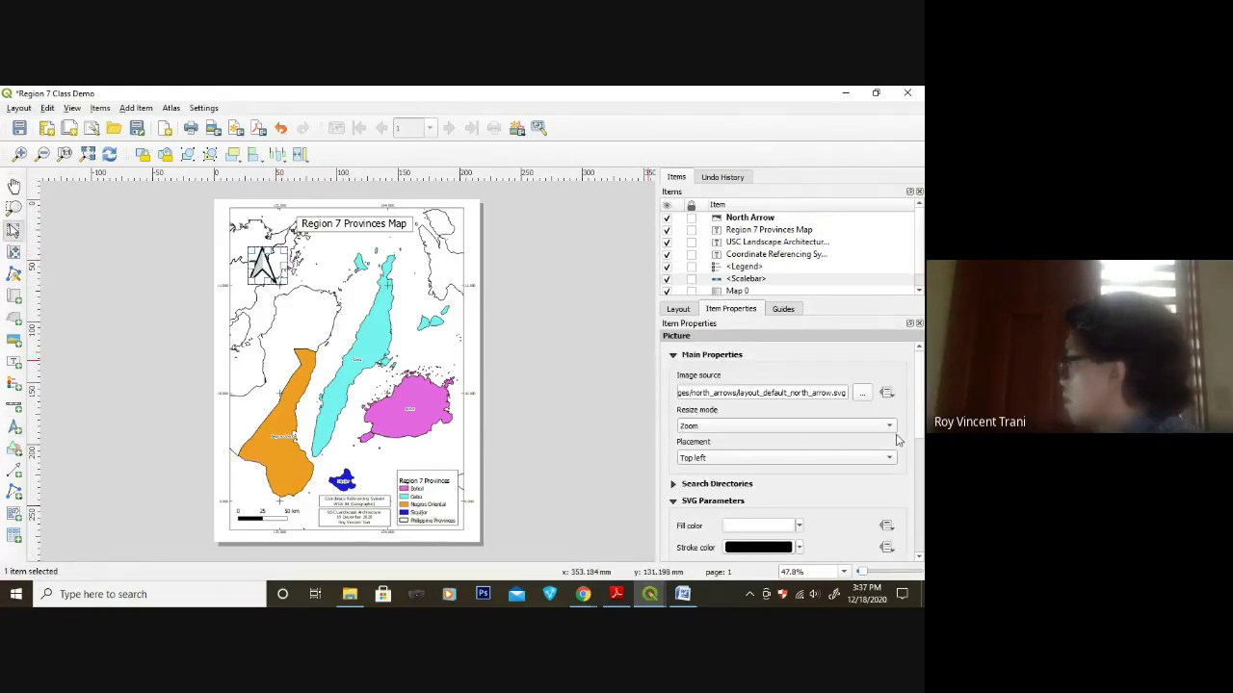
# - Replace the north arrow's image with the solid black multi-pointed compass star from the SVG search directories
pyautogui.scroll(-3, 913, 395)
pyautogui.scroll(3, 911, 401)
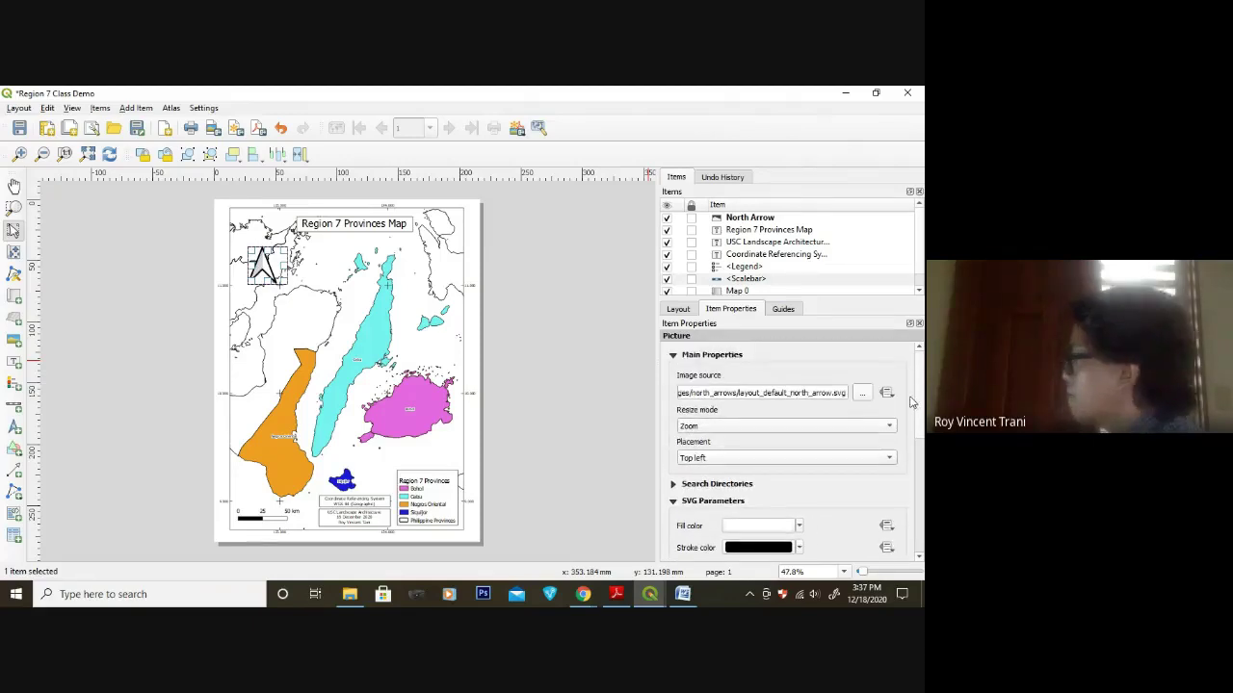
pyautogui.scroll(-1, 895, 401)
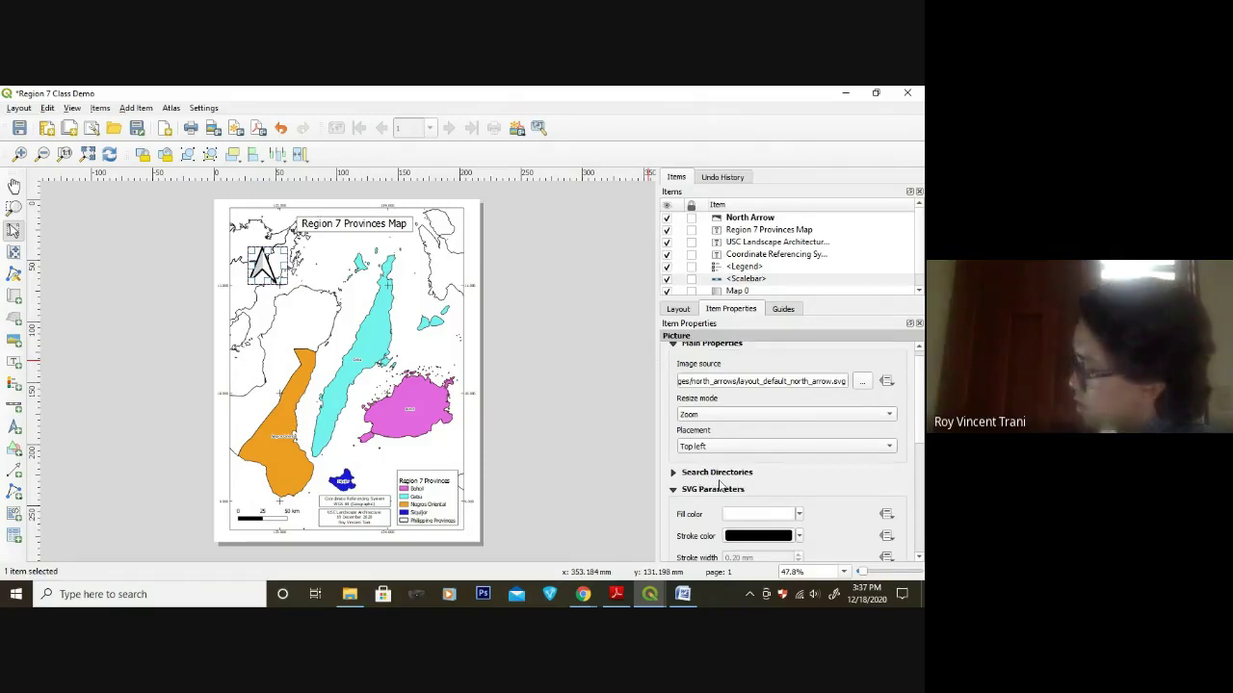
pyautogui.click(672, 473)
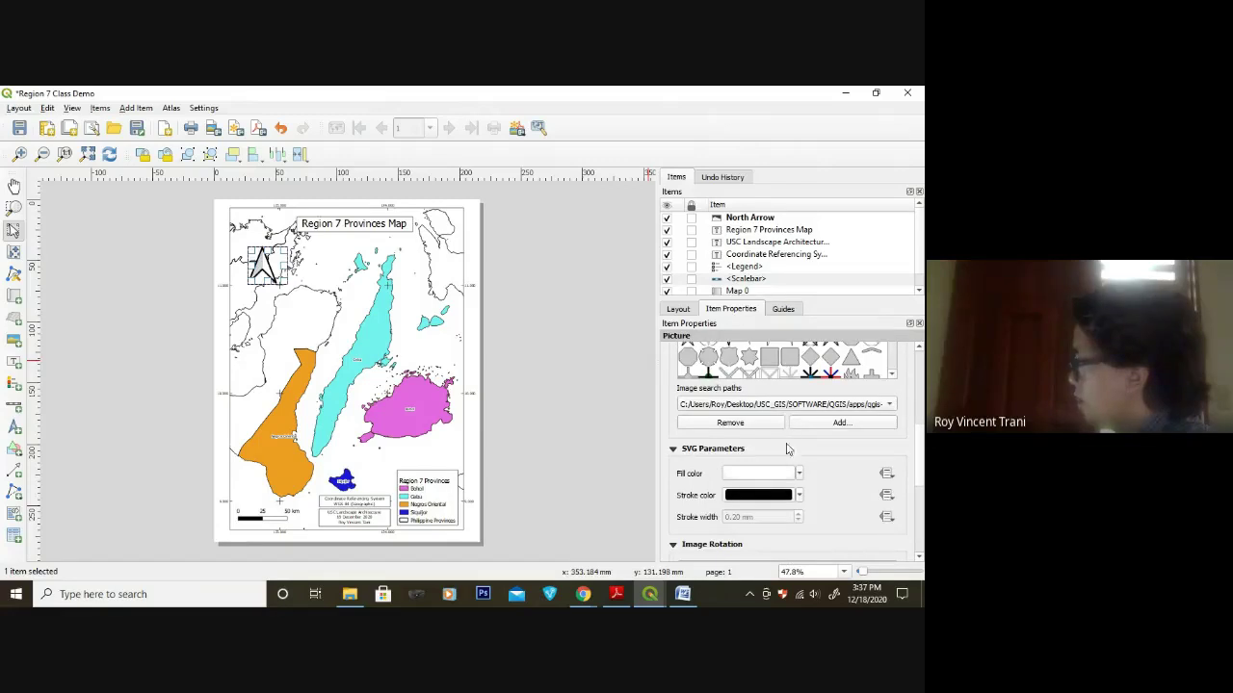
pyautogui.scroll(5, 786, 462)
pyautogui.scroll(-2, 848, 463)
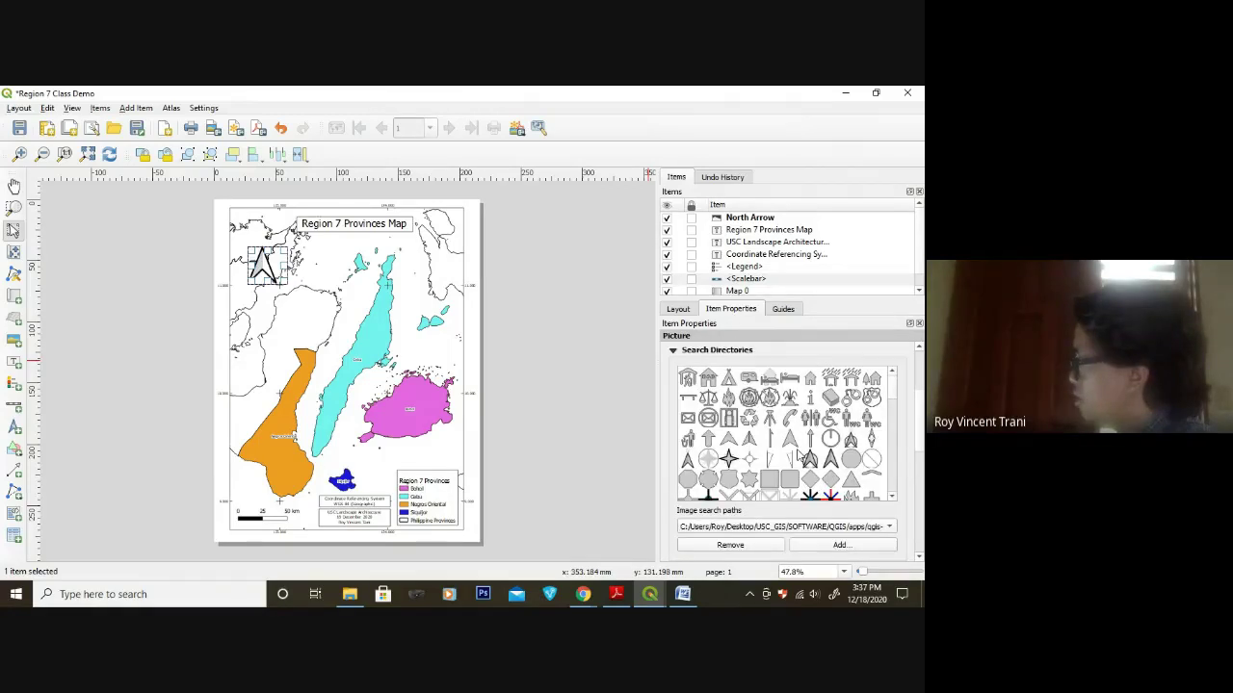
pyautogui.scroll(-5, 851, 443)
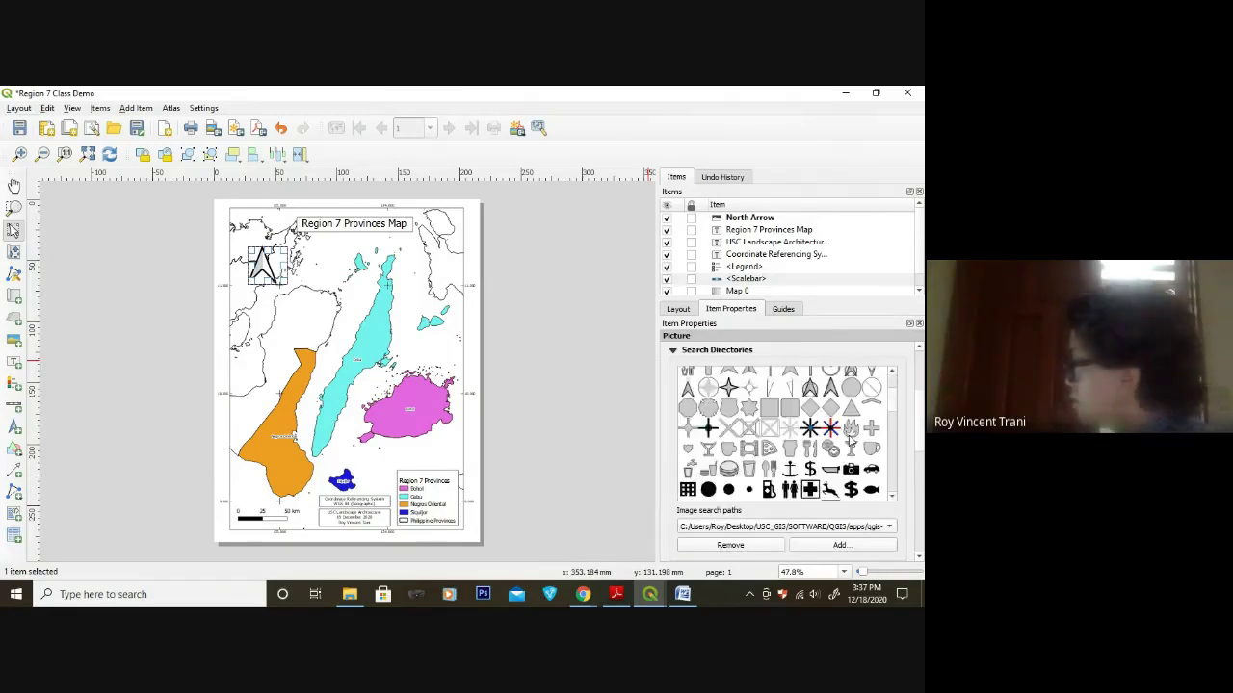
pyautogui.scroll(-8, 850, 441)
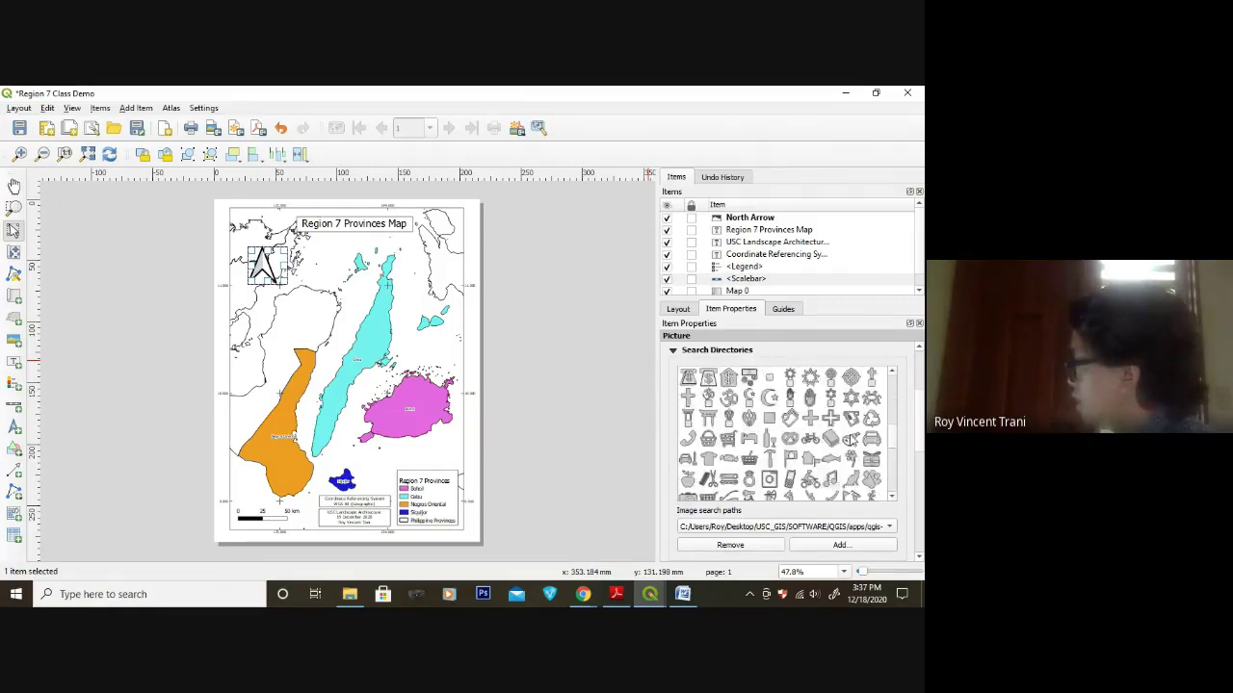
pyautogui.scroll(-2, 850, 441)
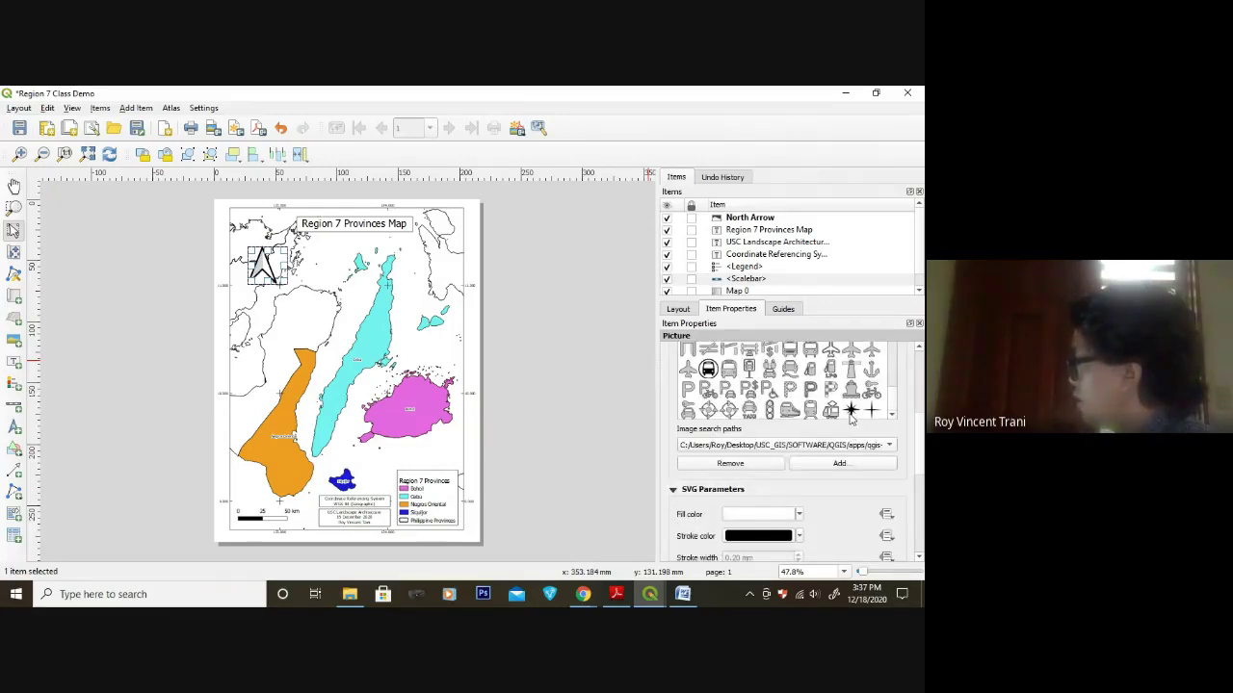
pyautogui.click(850, 412)
pyautogui.moveTo(288, 287); pyautogui.dragTo(287, 286)
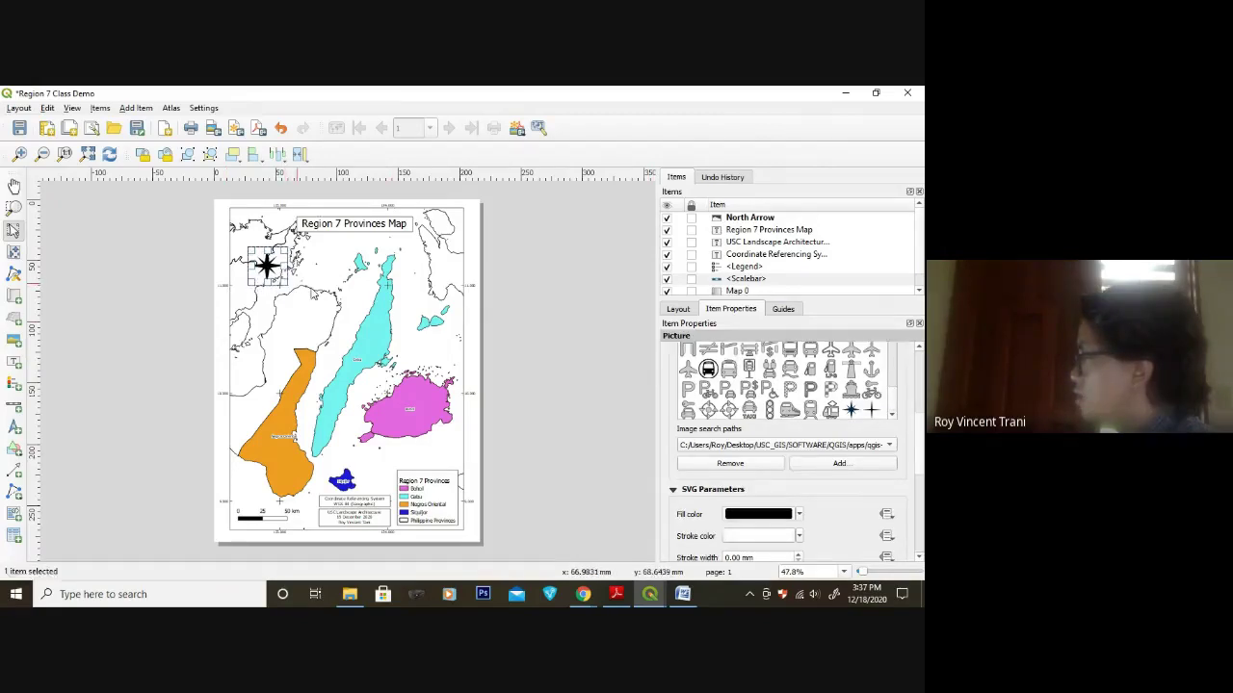
# - Switch to ACT10_CreatingSimpleMapLayout_USC.pdf in Adobe Reader, maximize it and examine the sample Region 7 layout on page 9
pyautogui.click(617, 593)
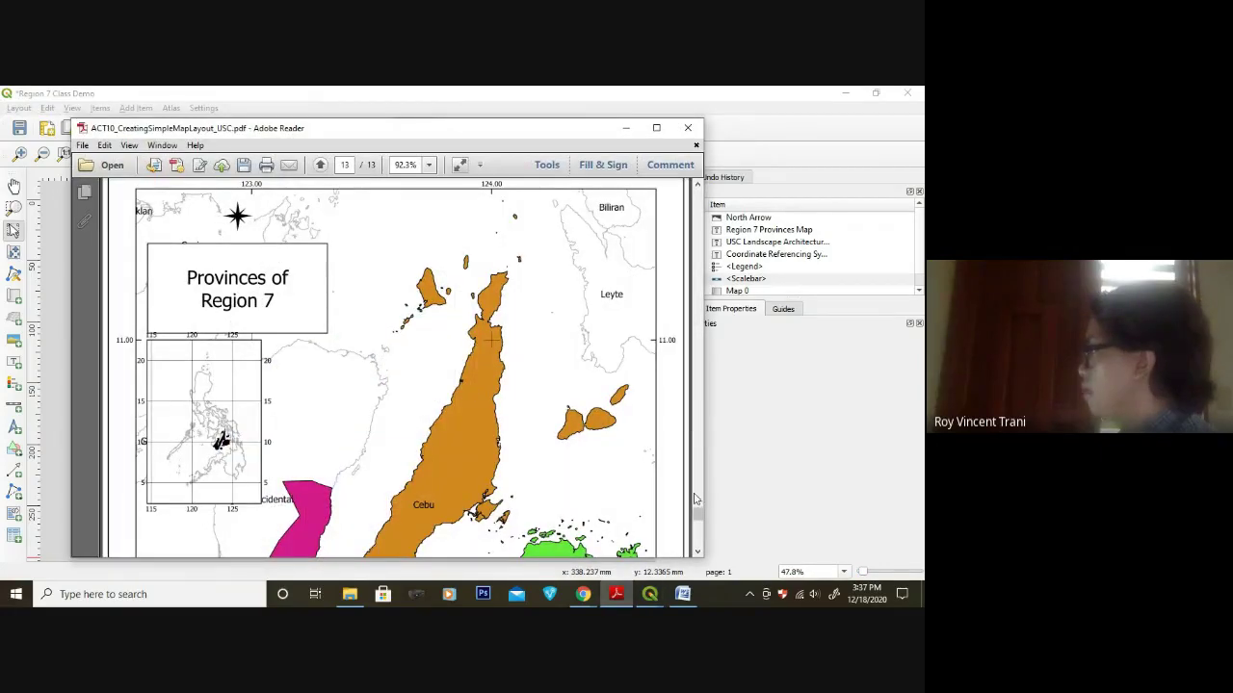
pyautogui.click(655, 128)
pyautogui.scroll(5, 462, 366)
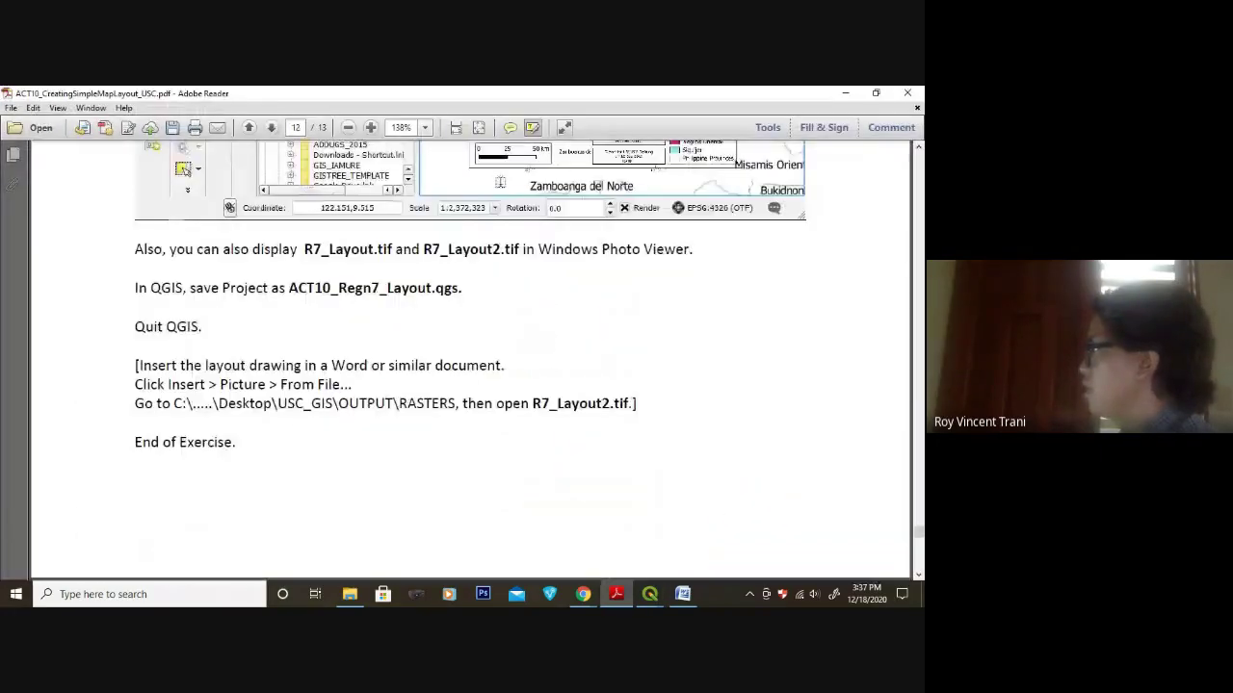
pyautogui.click(479, 127)
pyautogui.scroll(4, 523, 322)
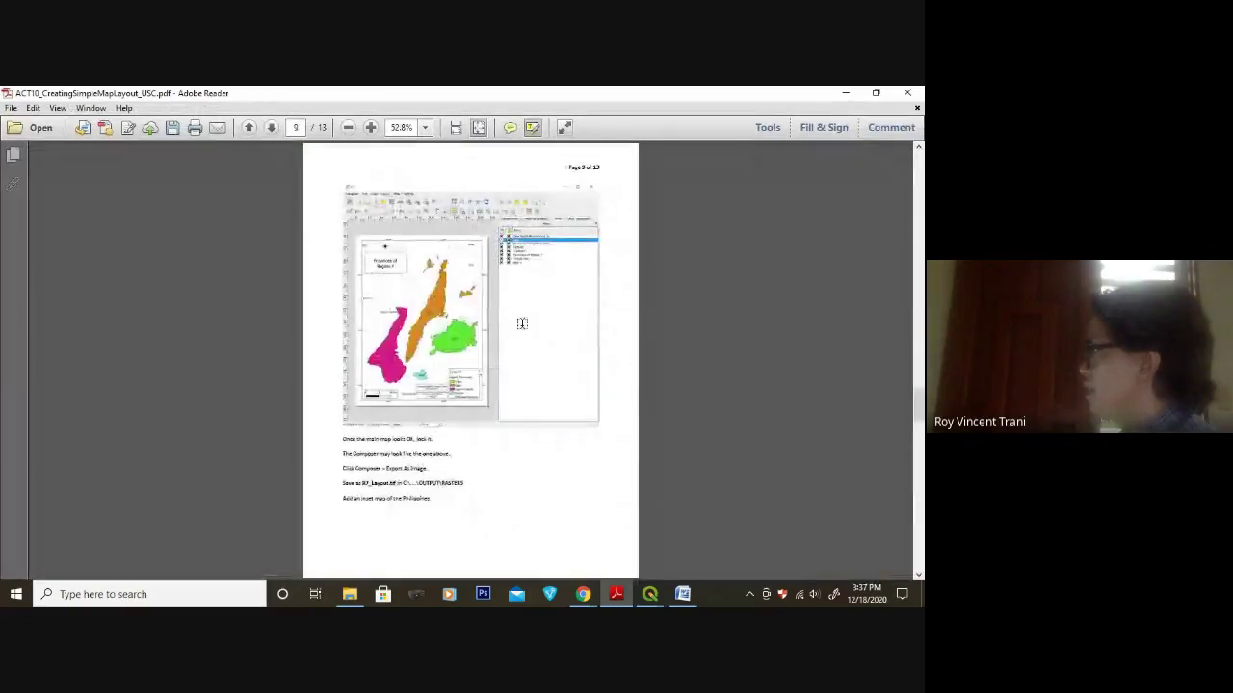
pyautogui.scroll(-2, 521, 323)
pyautogui.scroll(1, 522, 323)
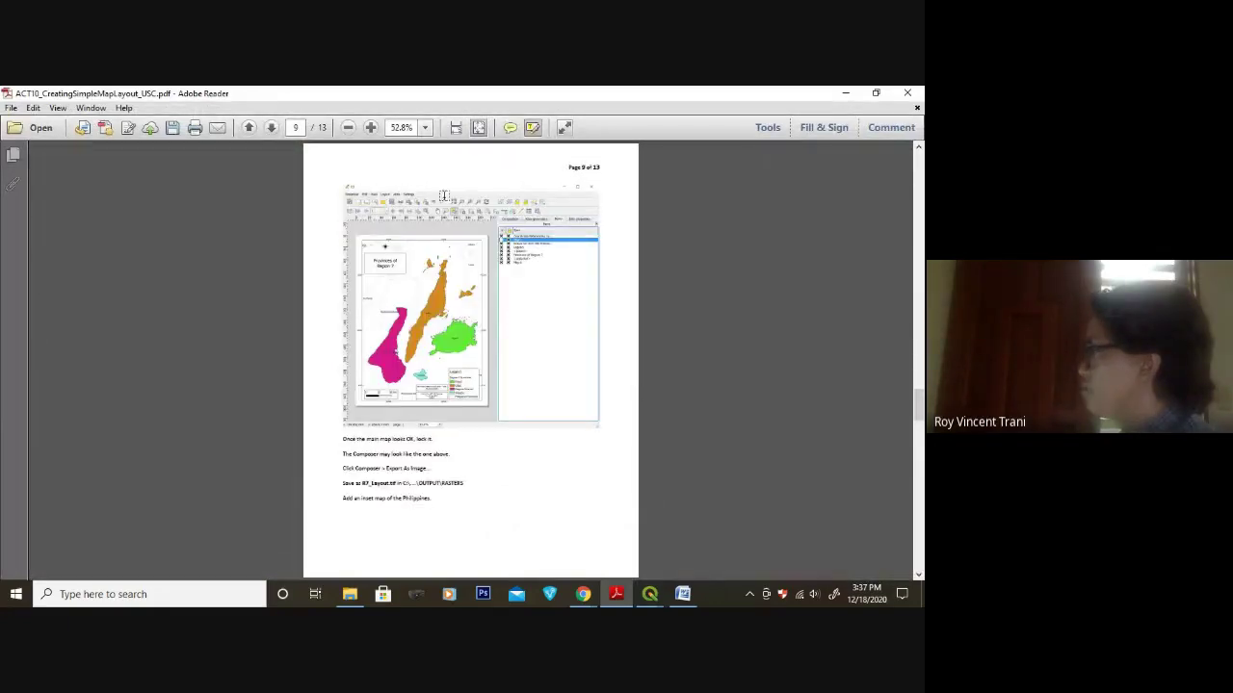
pyautogui.click(456, 127)
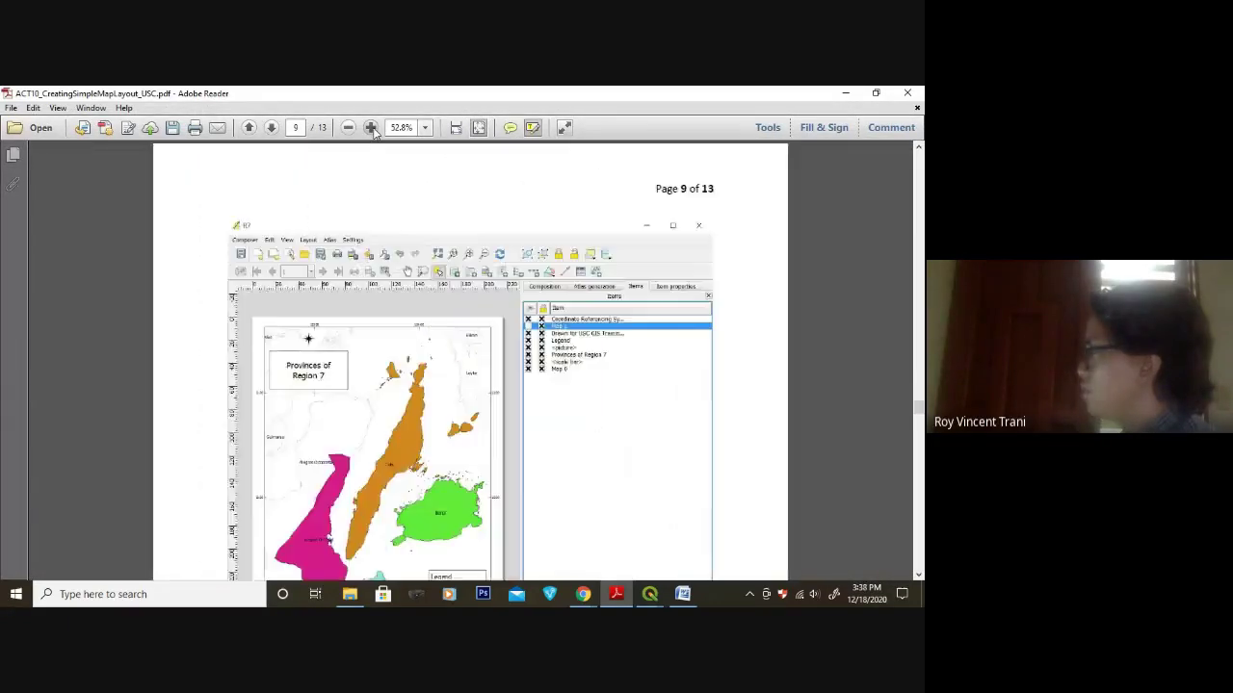
pyautogui.scroll(-1, 454, 333)
pyautogui.scroll(-1, 454, 332)
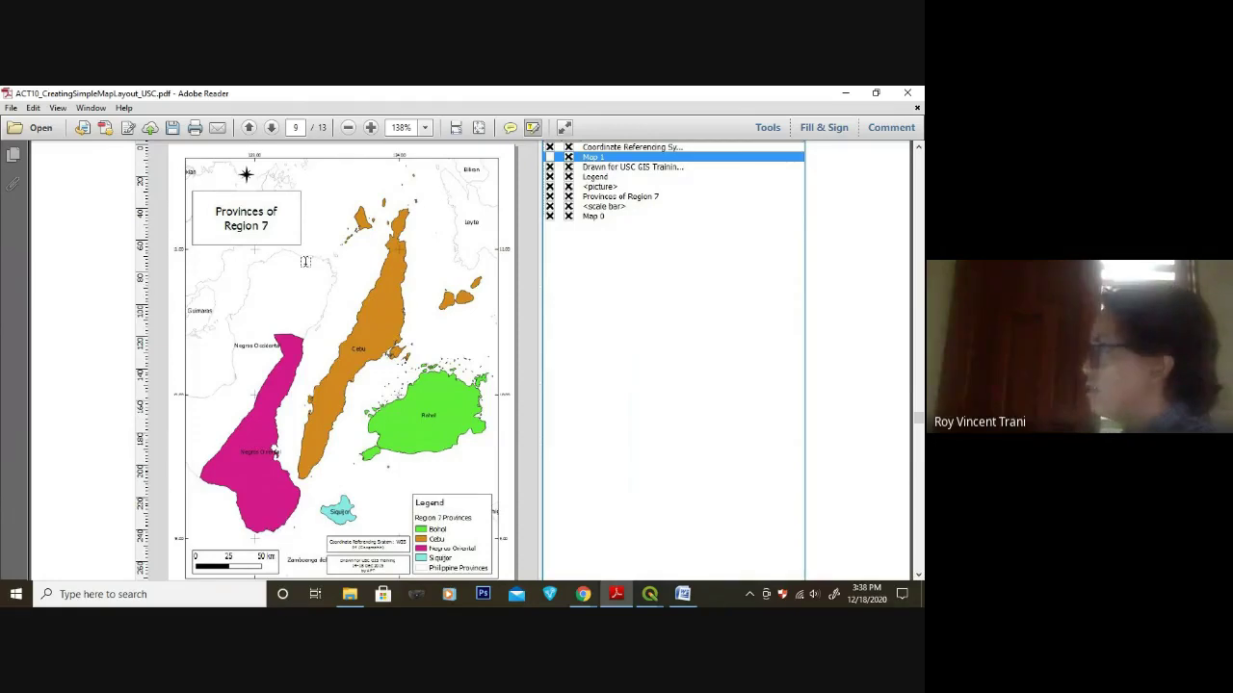
# - Read the guide's instructions after the page 9 sample on locking the main map, exporting the image and adding an inset map
pyautogui.scroll(-10, 304, 261)
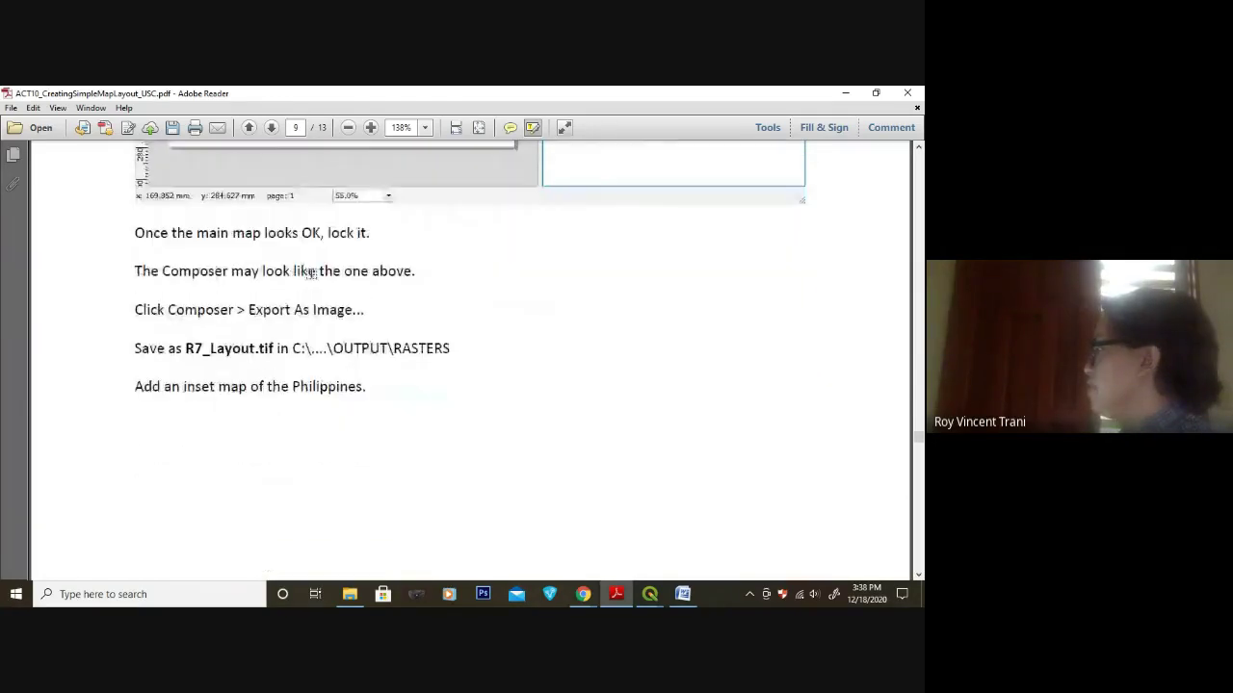
pyautogui.scroll(-10, 310, 273)
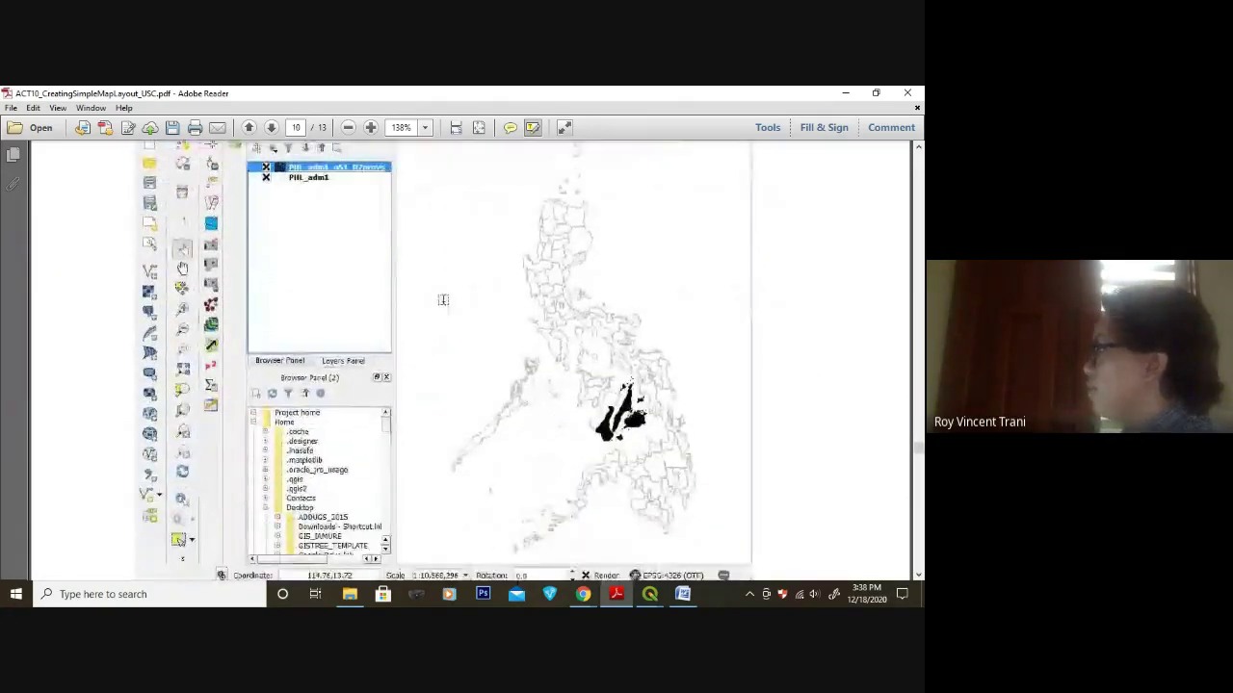
pyautogui.scroll(-7, 621, 450)
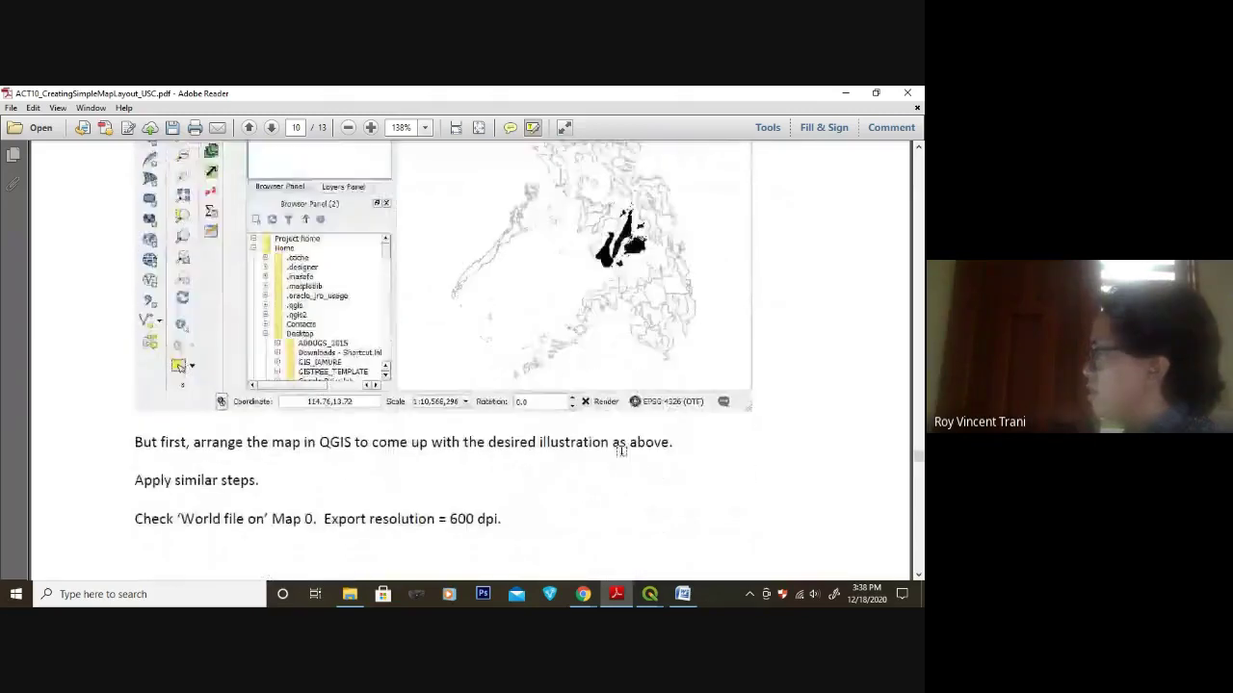
pyautogui.scroll(10, 621, 450)
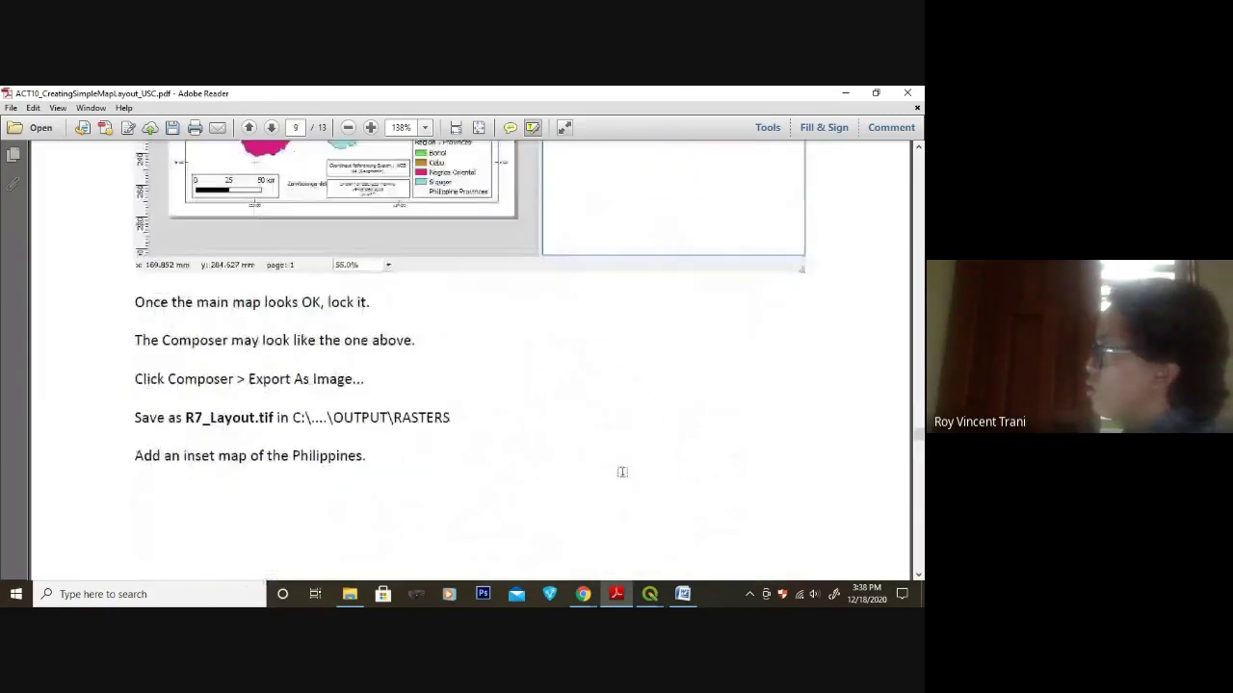
pyautogui.scroll(6, 621, 472)
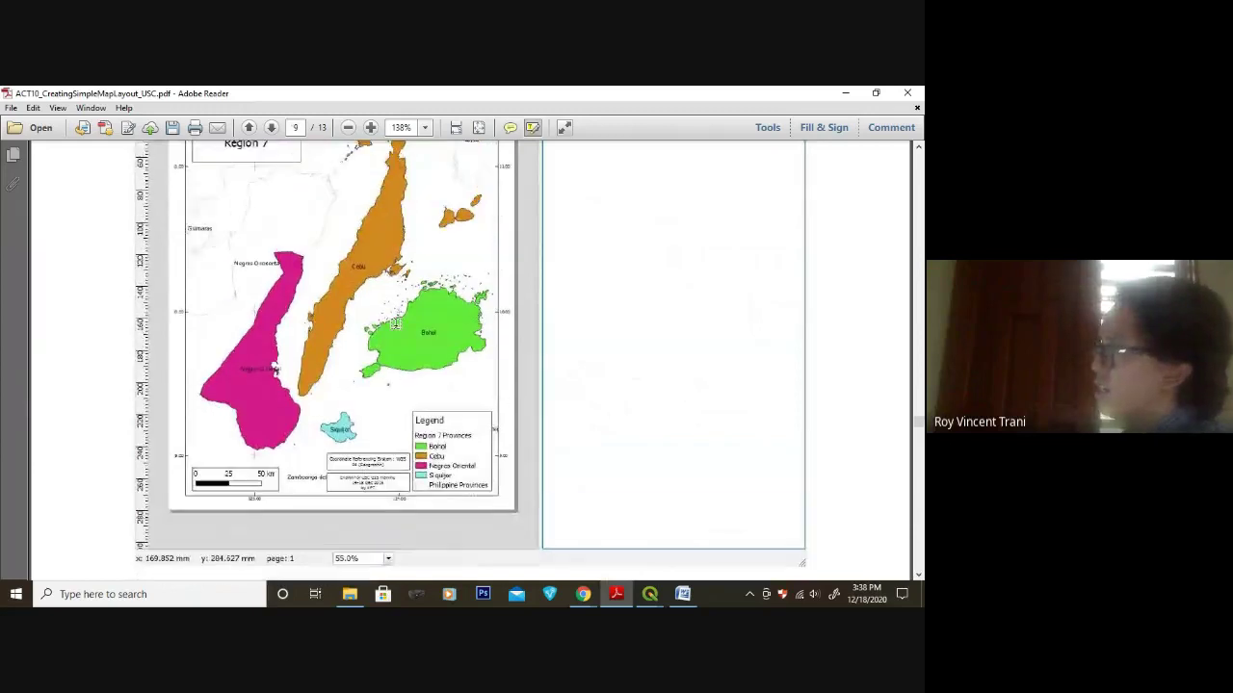
pyautogui.scroll(-6, 394, 325)
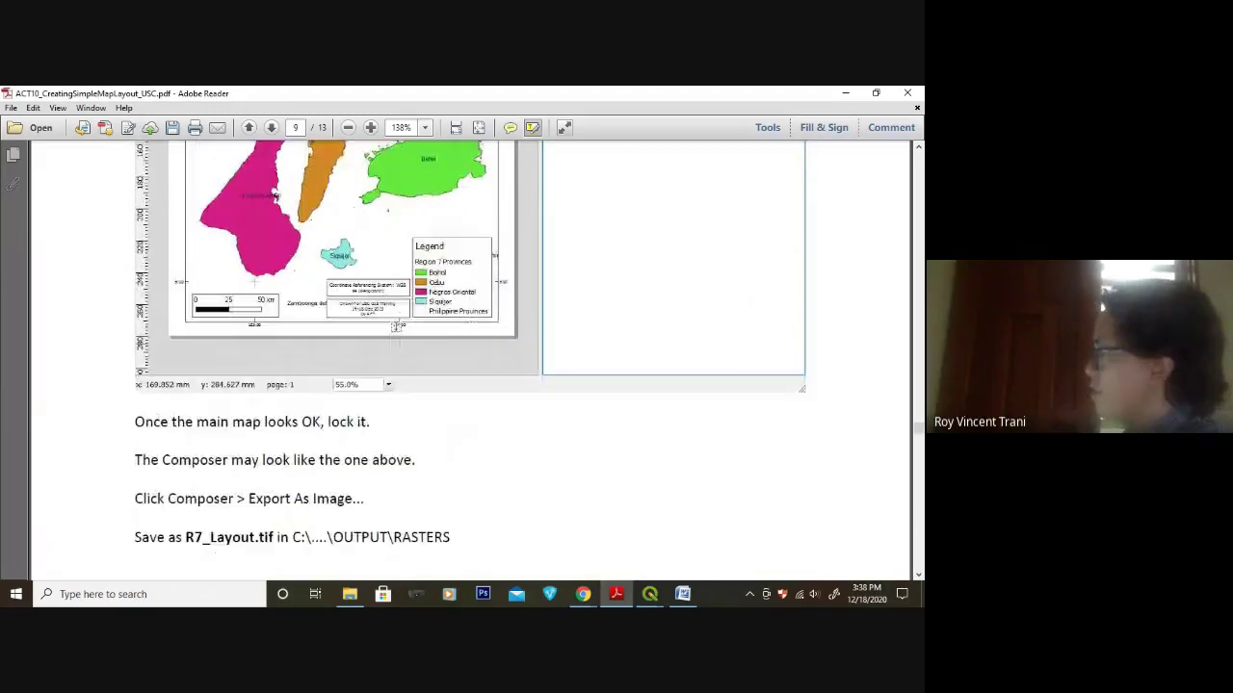
pyautogui.scroll(-10, 400, 333)
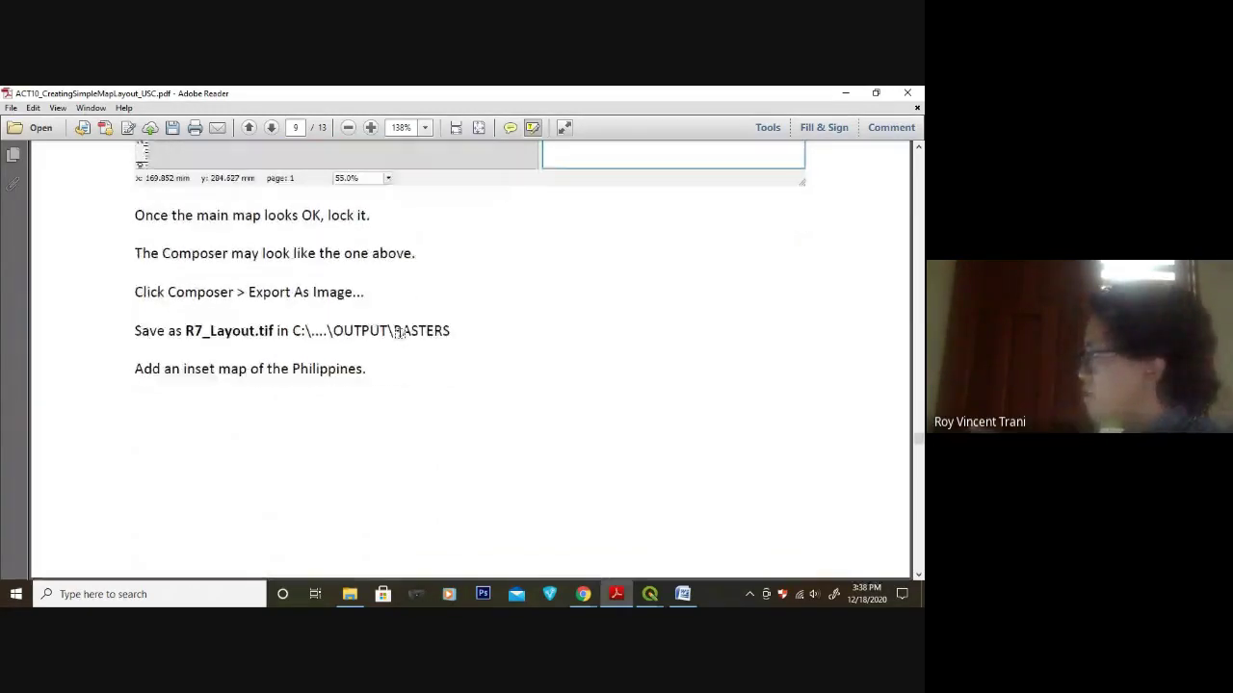
# - Examine the Philippines inset illustration on page 10 and the layout containing the inset, with its export instructions, on page 11
pyautogui.scroll(1, 399, 332)
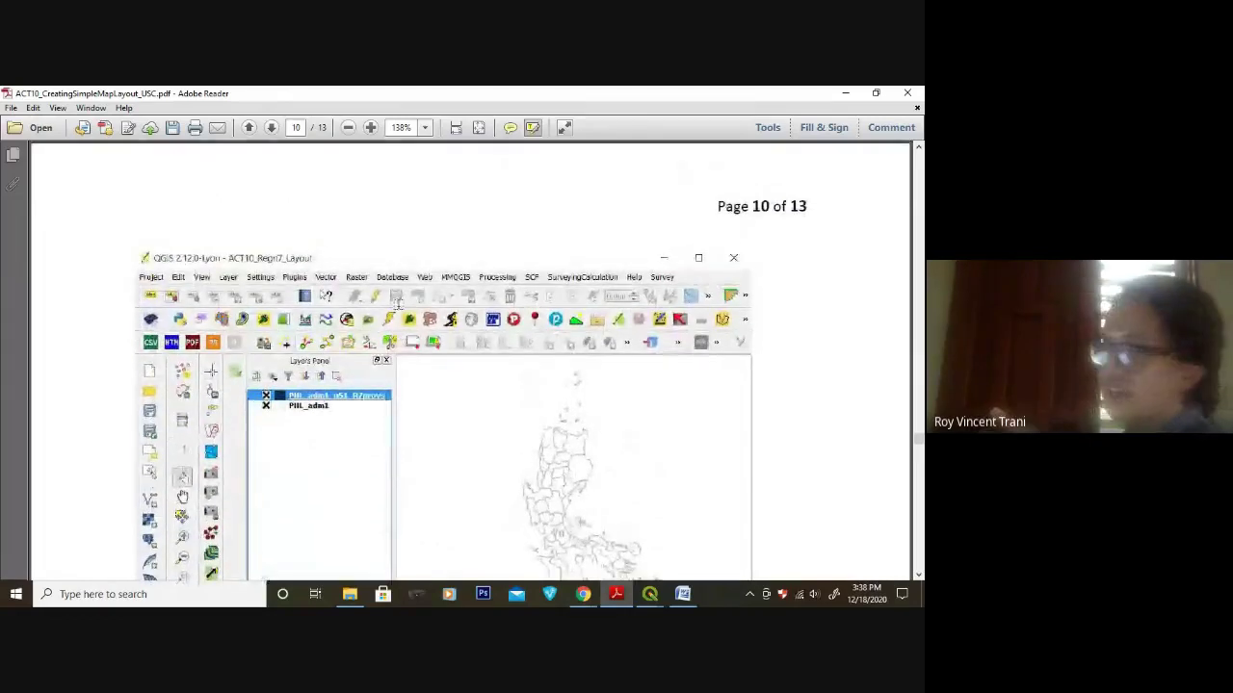
pyautogui.scroll(-3, 398, 302)
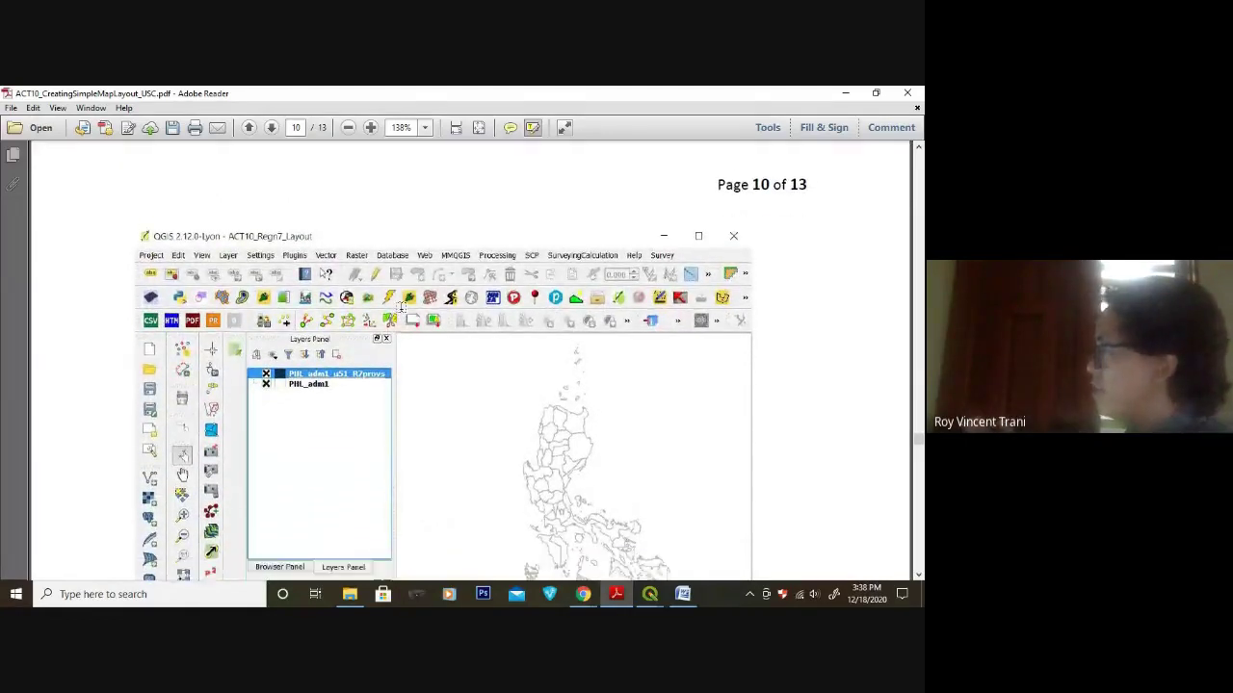
pyautogui.scroll(-1, 544, 410)
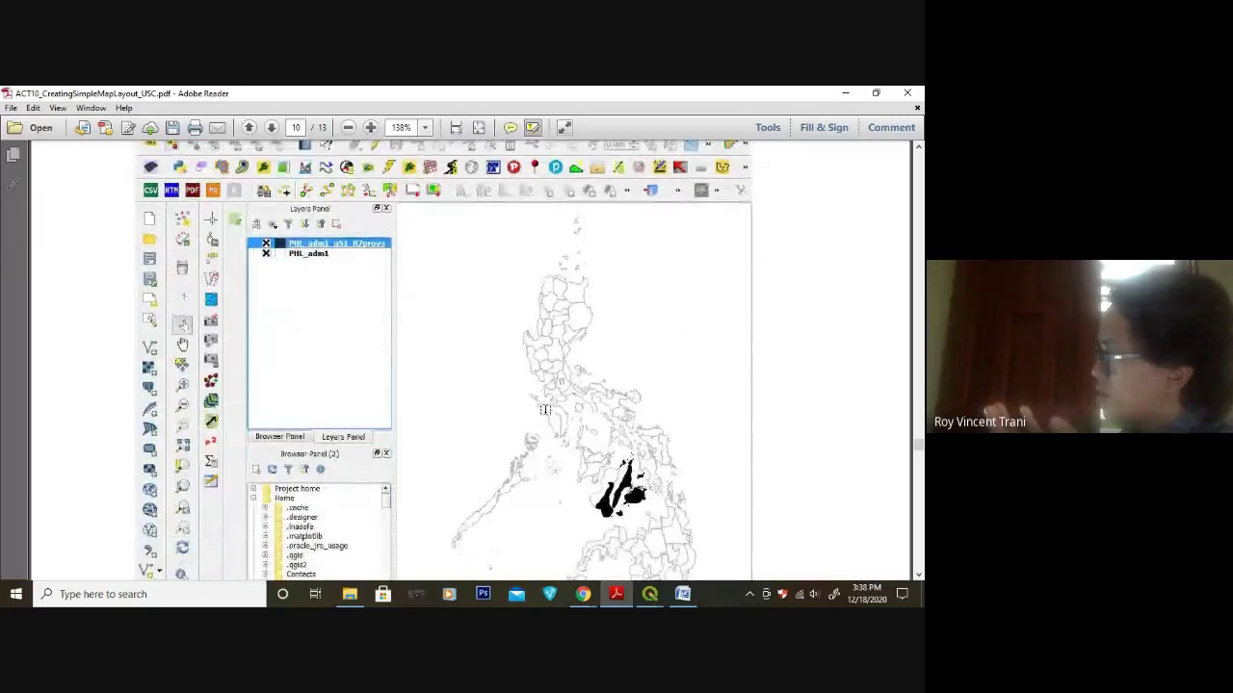
pyautogui.scroll(-1, 594, 435)
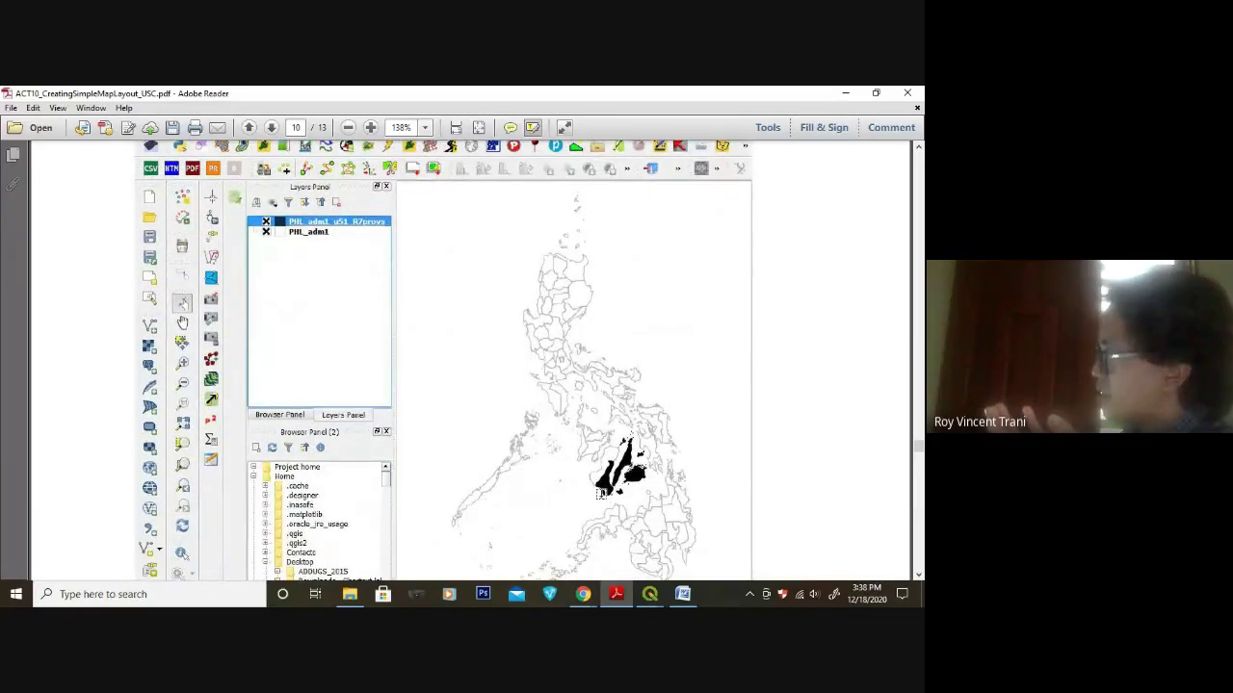
pyautogui.scroll(-10, 619, 468)
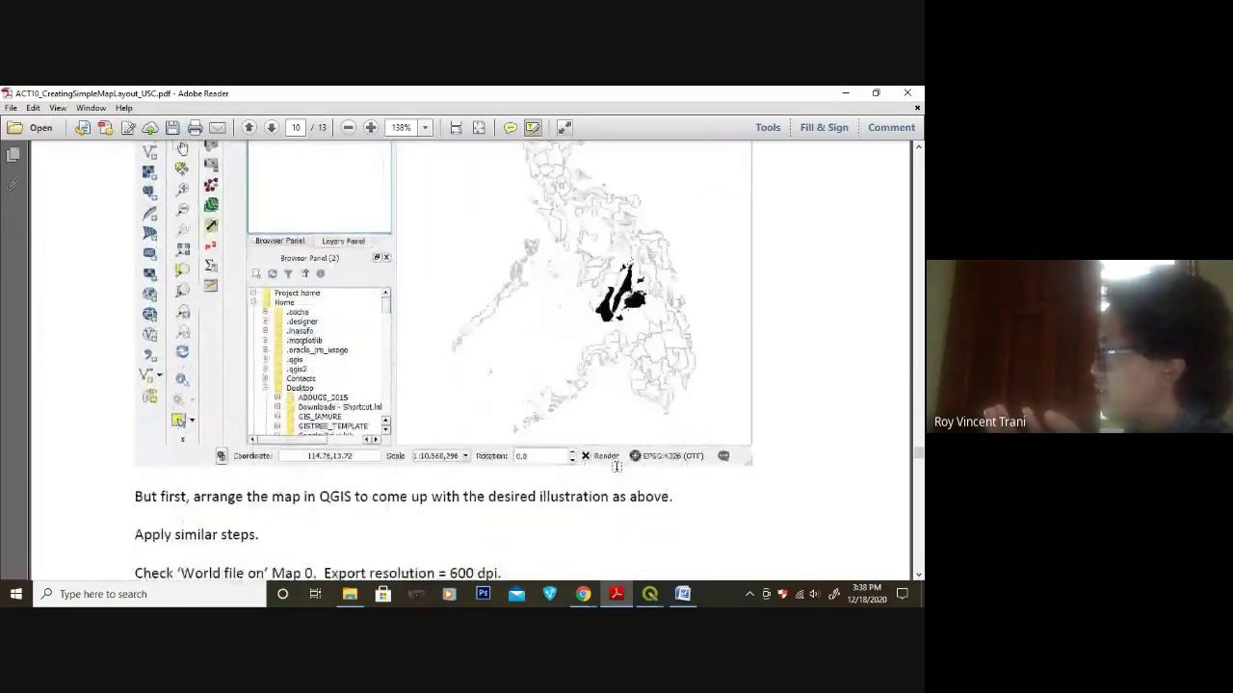
pyautogui.scroll(-10, 615, 466)
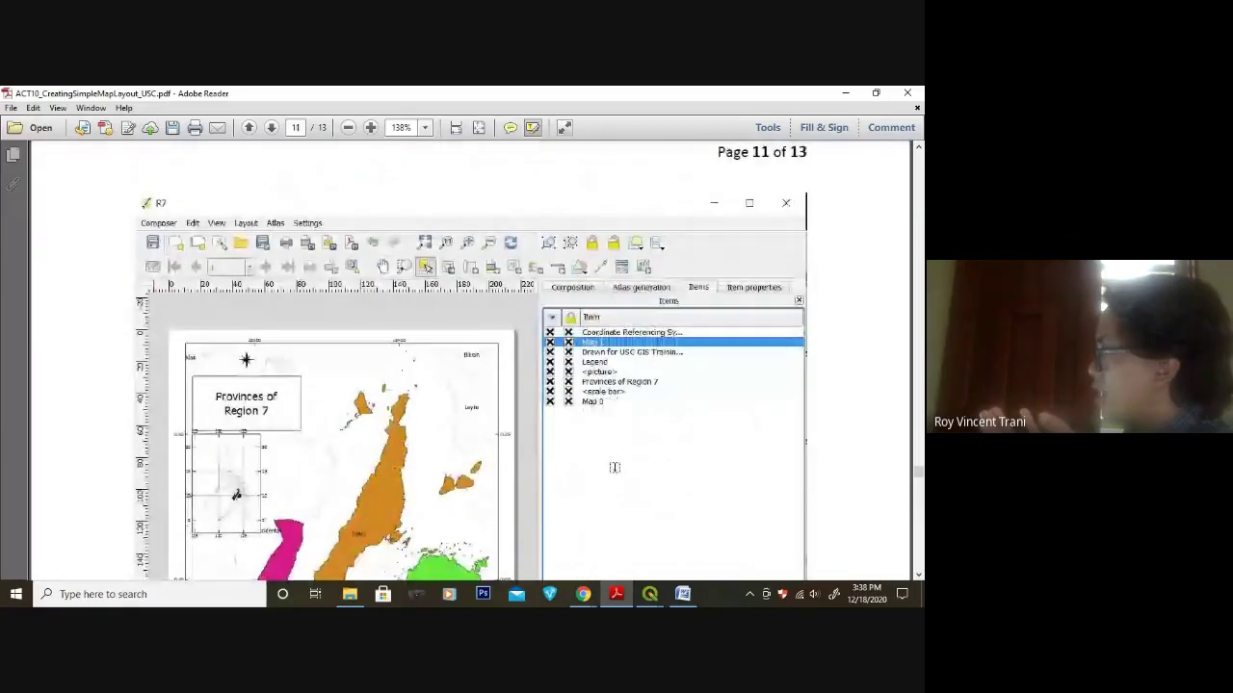
pyautogui.scroll(-3, 614, 467)
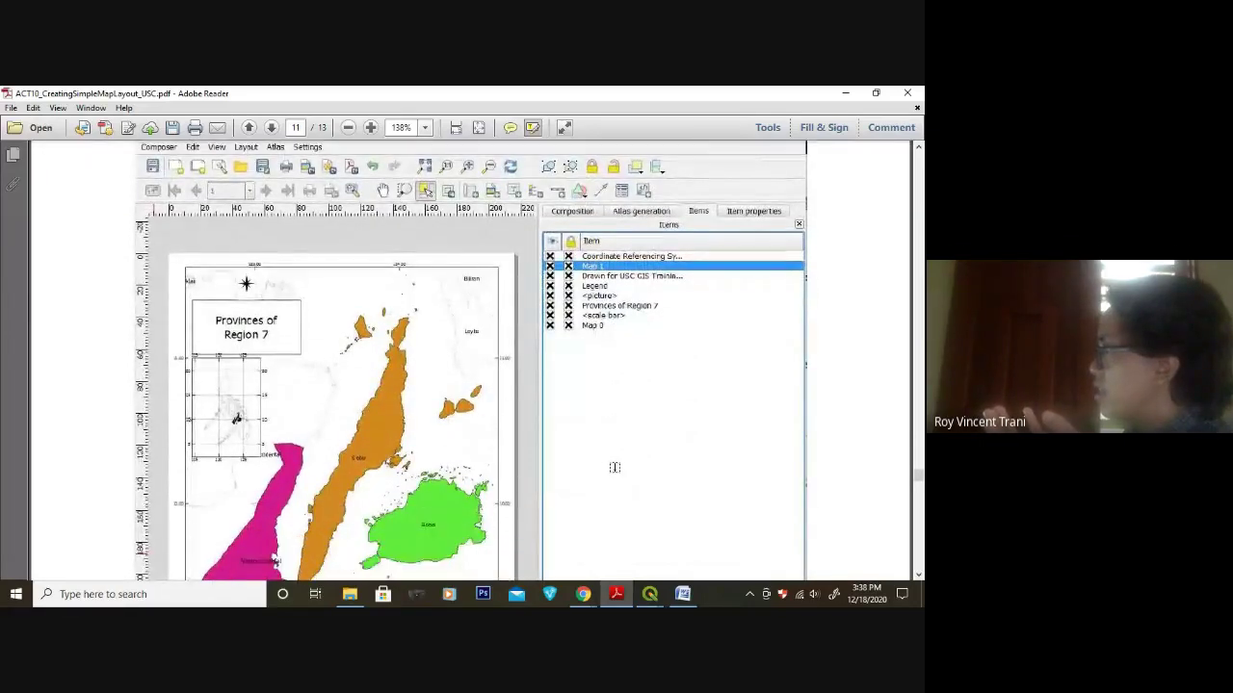
pyautogui.scroll(1, 614, 467)
pyautogui.scroll(-12, 615, 467)
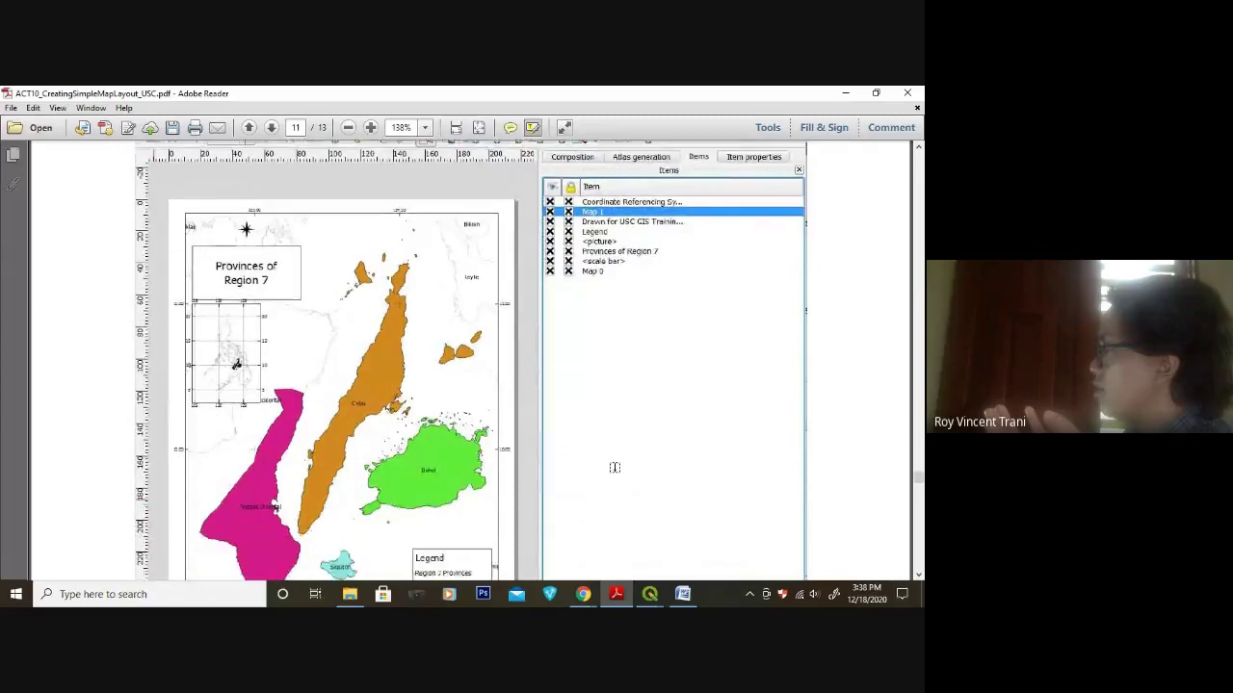
pyautogui.scroll(-2, 614, 467)
pyautogui.scroll(3, 615, 467)
pyautogui.scroll(-5, 614, 469)
pyautogui.scroll(-4, 615, 473)
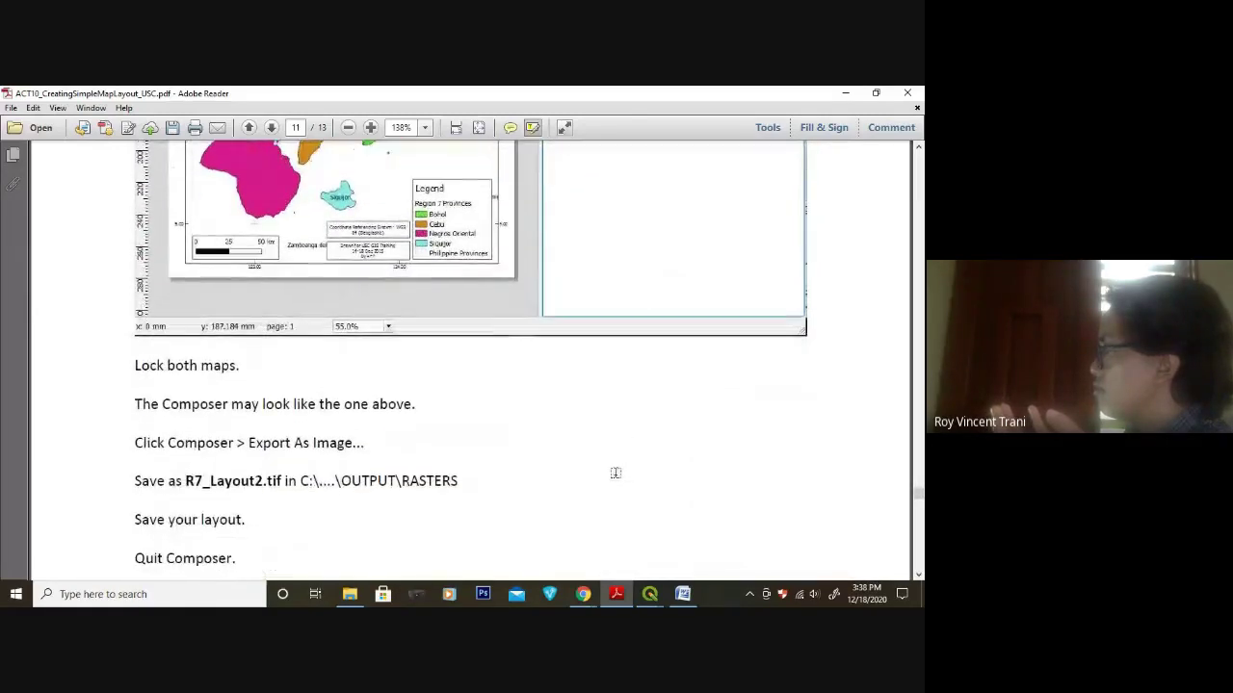
# - Go back to page 10 and reread the instructions for arranging the inset map, the world file and the export resolution
pyautogui.scroll(20, 346, 429)
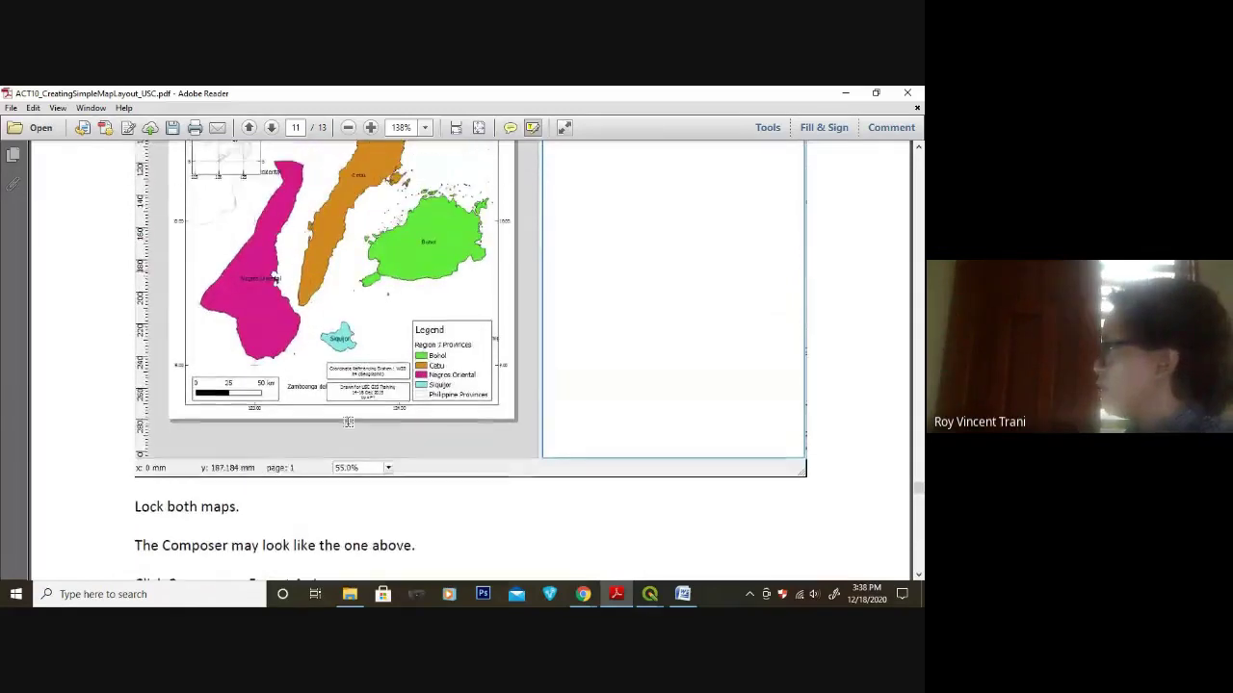
pyautogui.scroll(10, 350, 440)
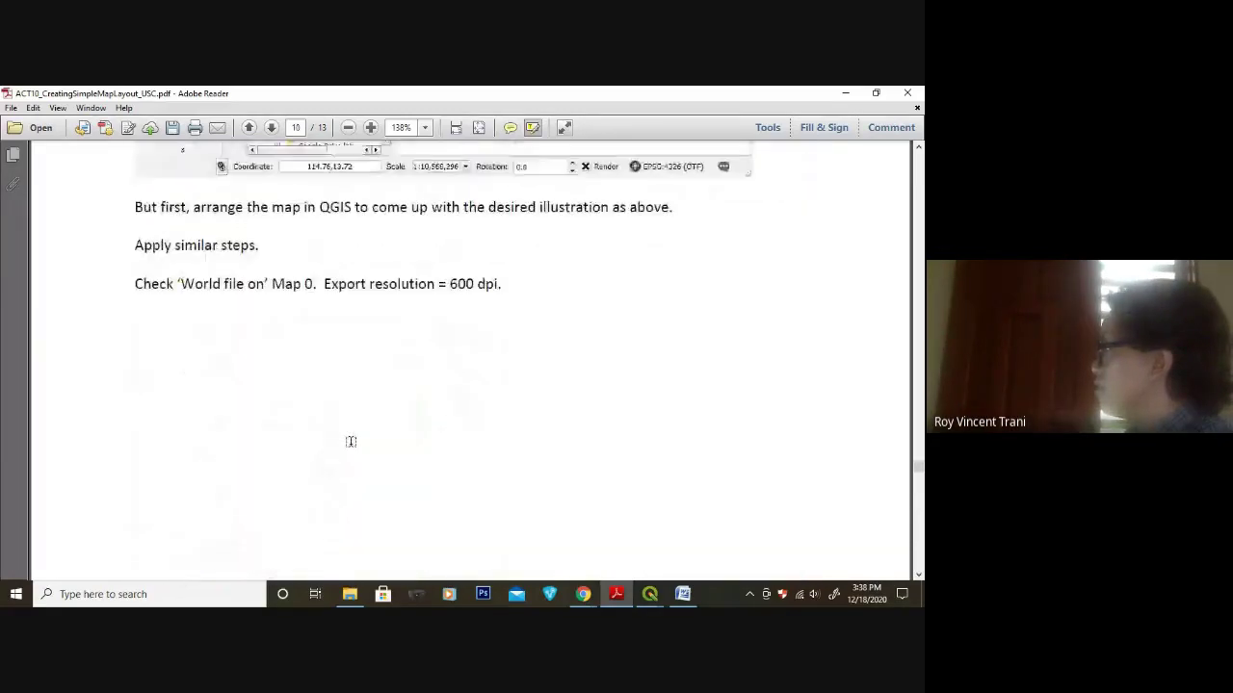
pyautogui.scroll(6, 351, 441)
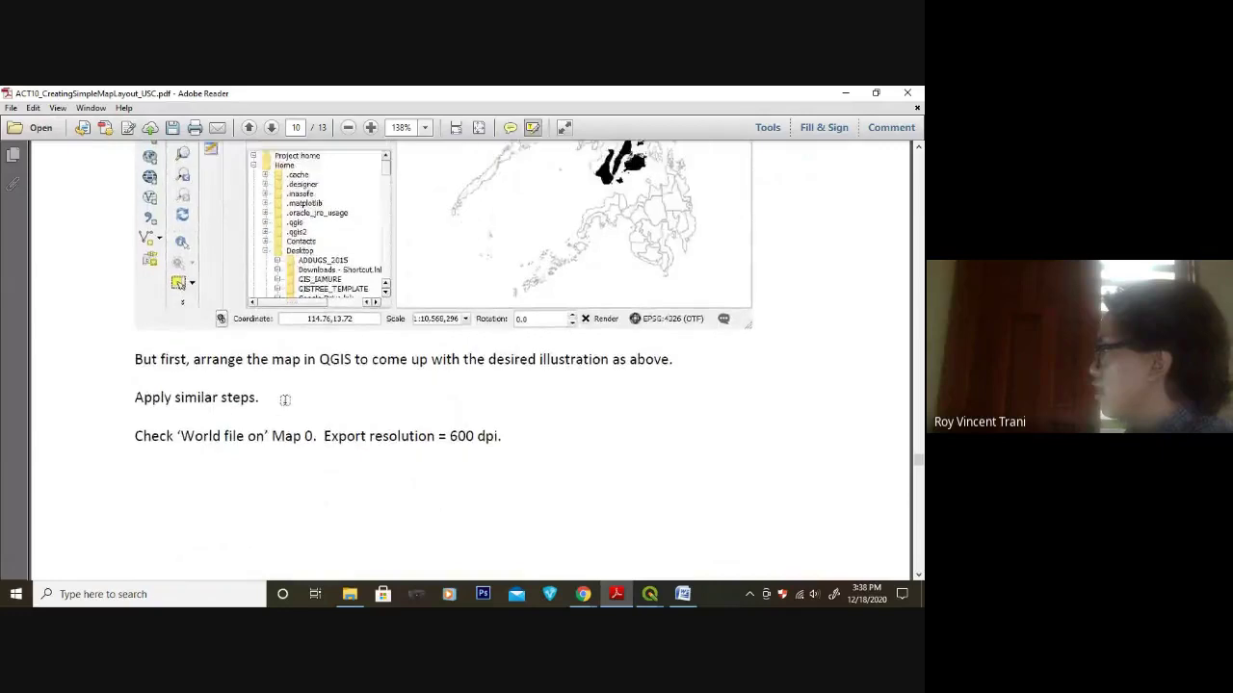
pyautogui.scroll(1, 288, 405)
pyautogui.scroll(-1, 308, 406)
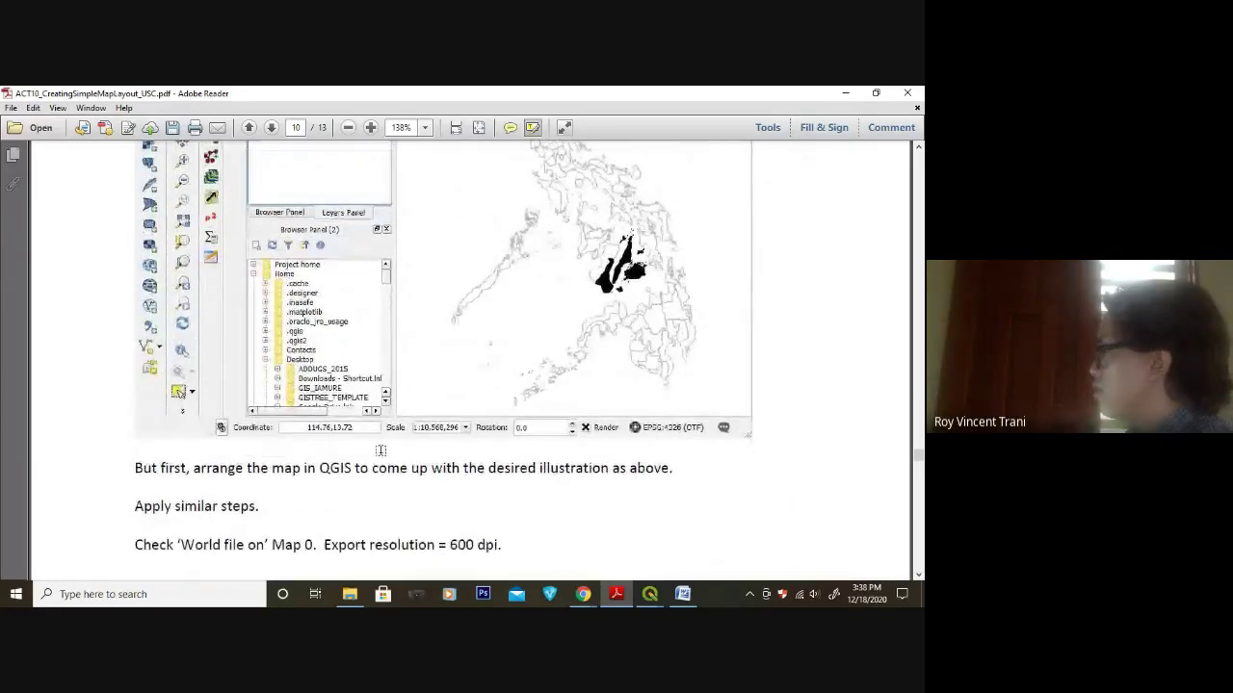
pyautogui.scroll(-8, 383, 452)
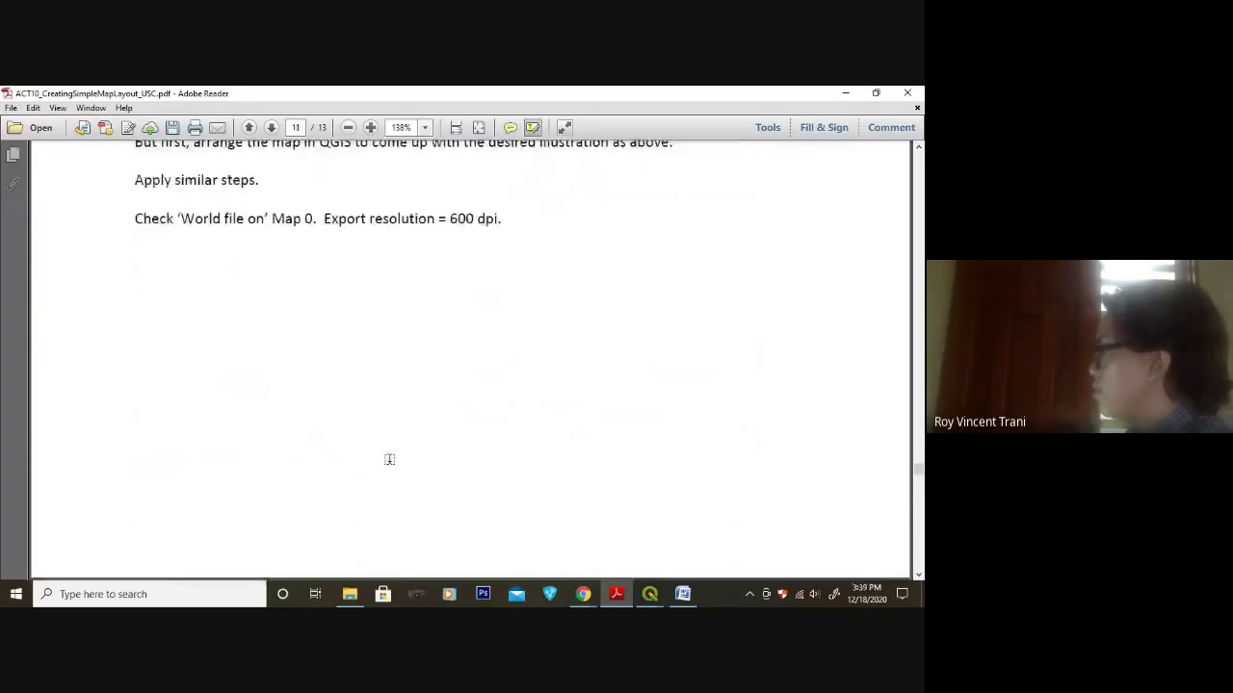
# - Compare the guide's page 10 inset instructions with the page 11 sample layout and its list of locked items
pyautogui.scroll(-8, 389, 459)
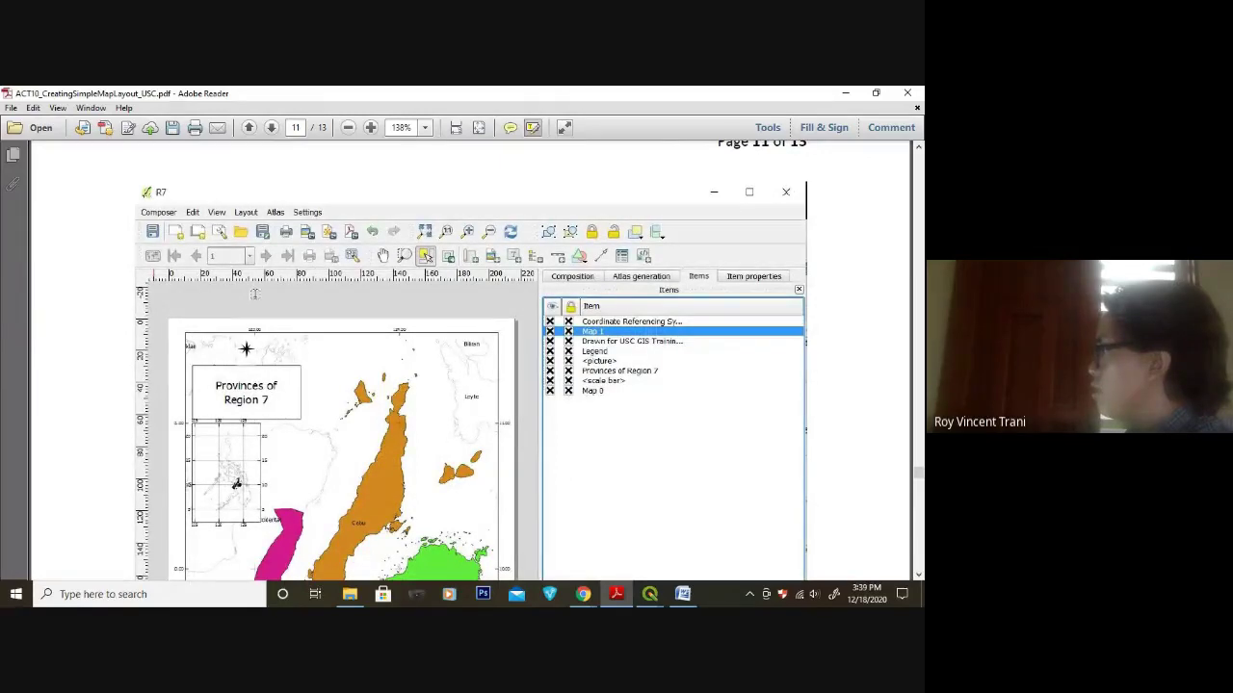
pyautogui.scroll(10, 255, 296)
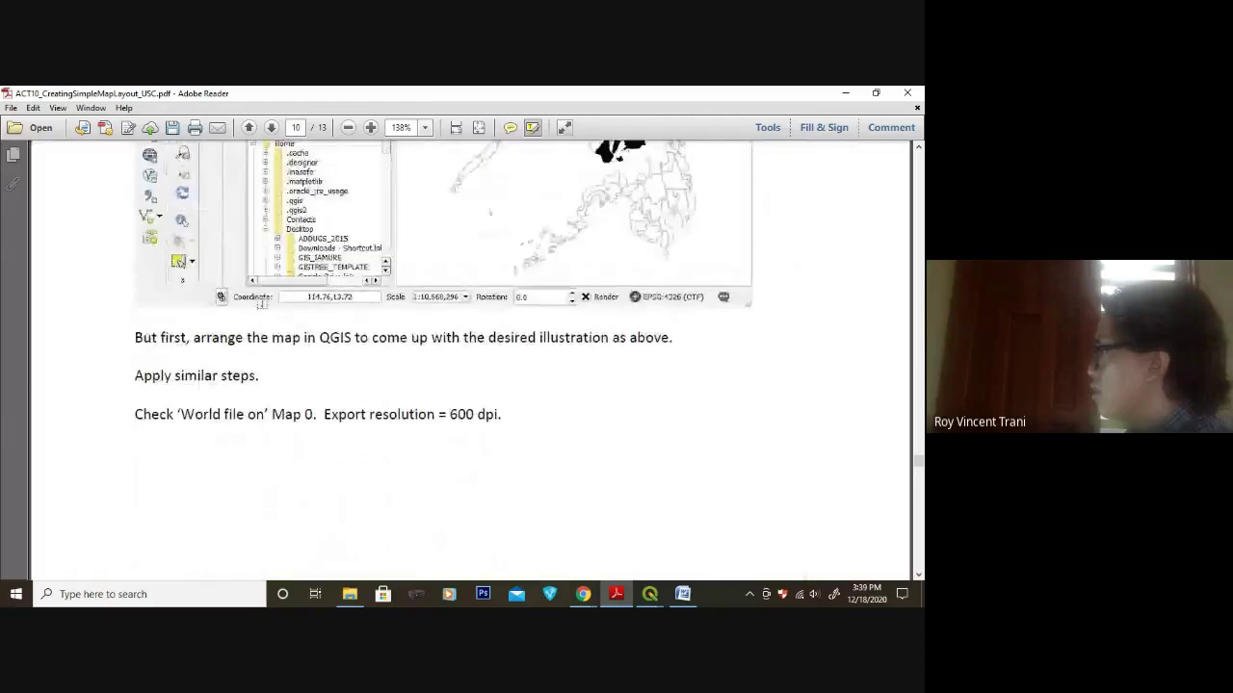
pyautogui.scroll(3, 286, 340)
pyautogui.scroll(-3, 303, 358)
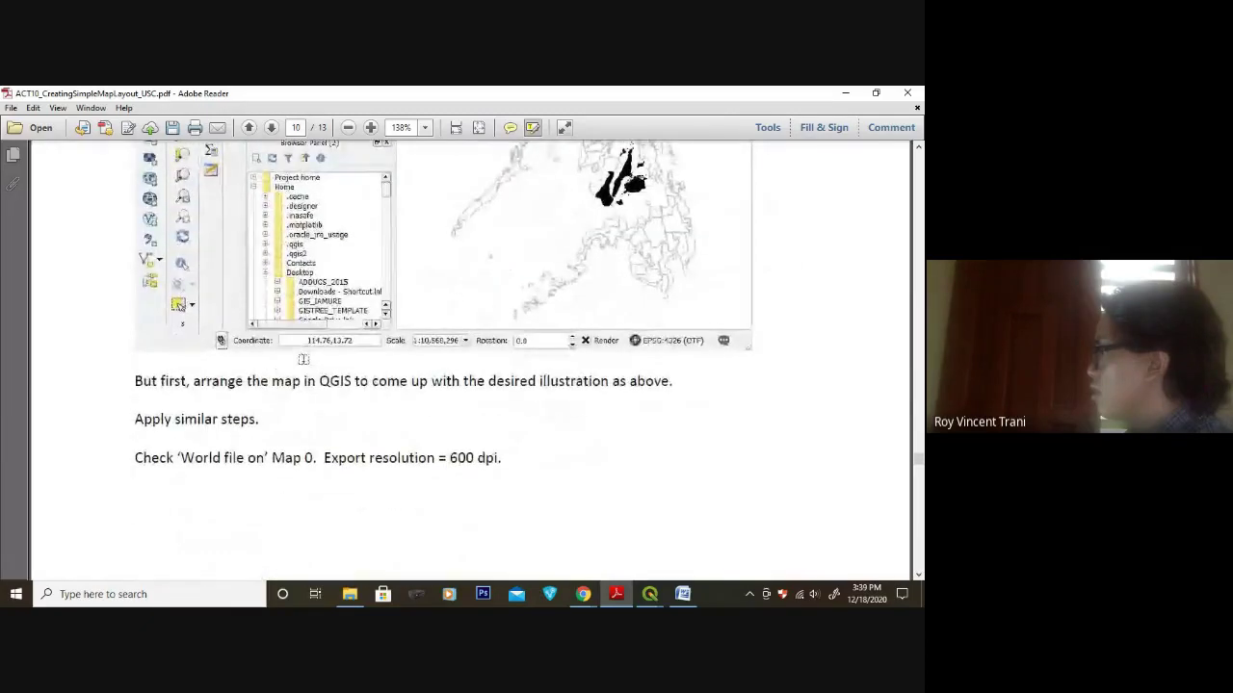
pyautogui.scroll(-10, 303, 358)
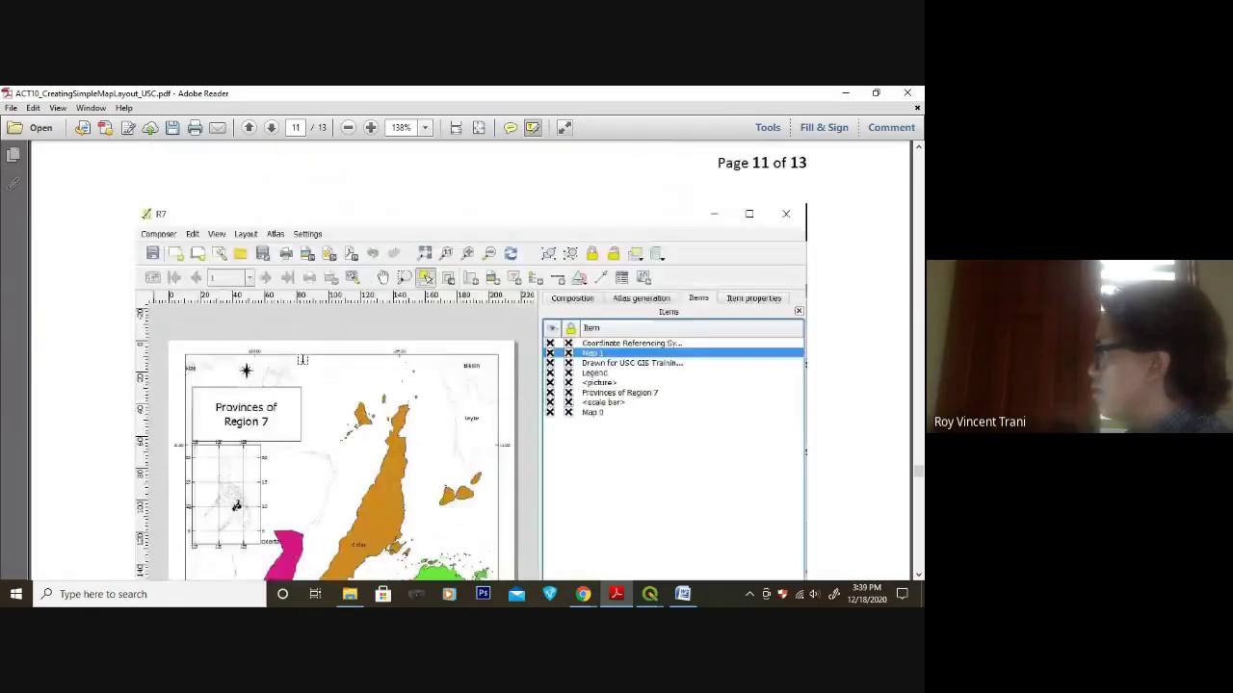
pyautogui.scroll(-1, 301, 358)
pyautogui.scroll(-1, 301, 358)
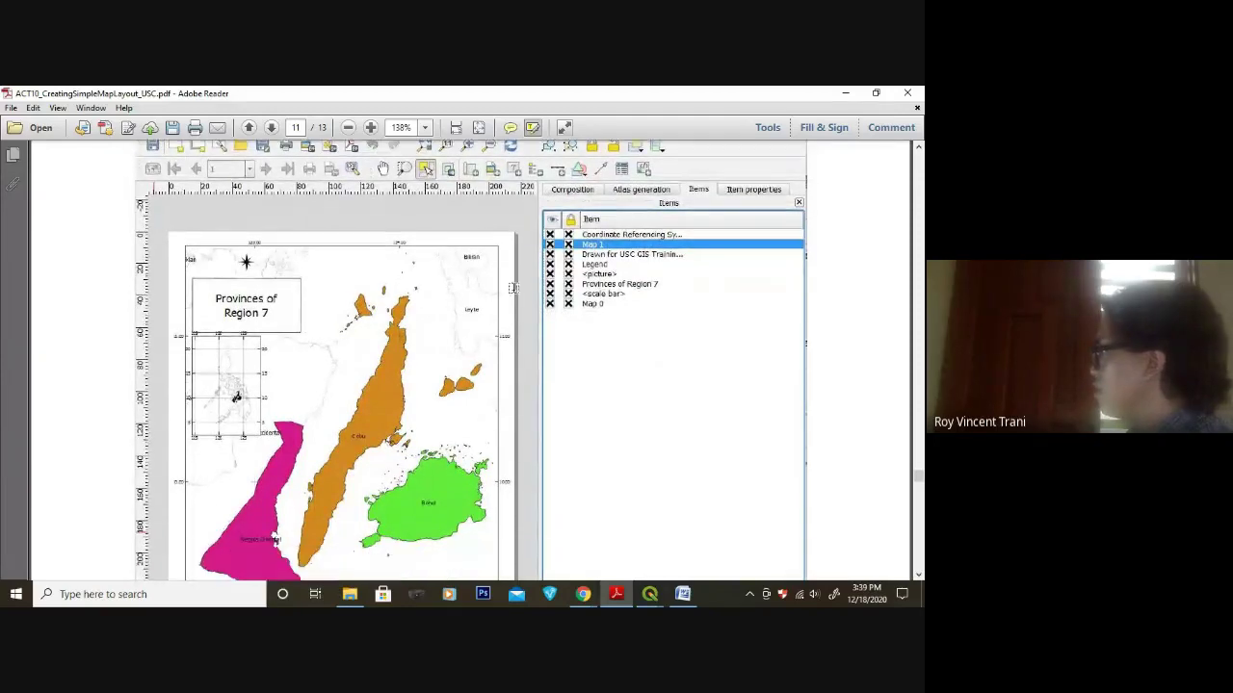
# - Return to the Region 7 Class Demo layout and lock all its items, including Map 0, scale bar, legend, labels, title and north arrow
pyautogui.click(846, 93)
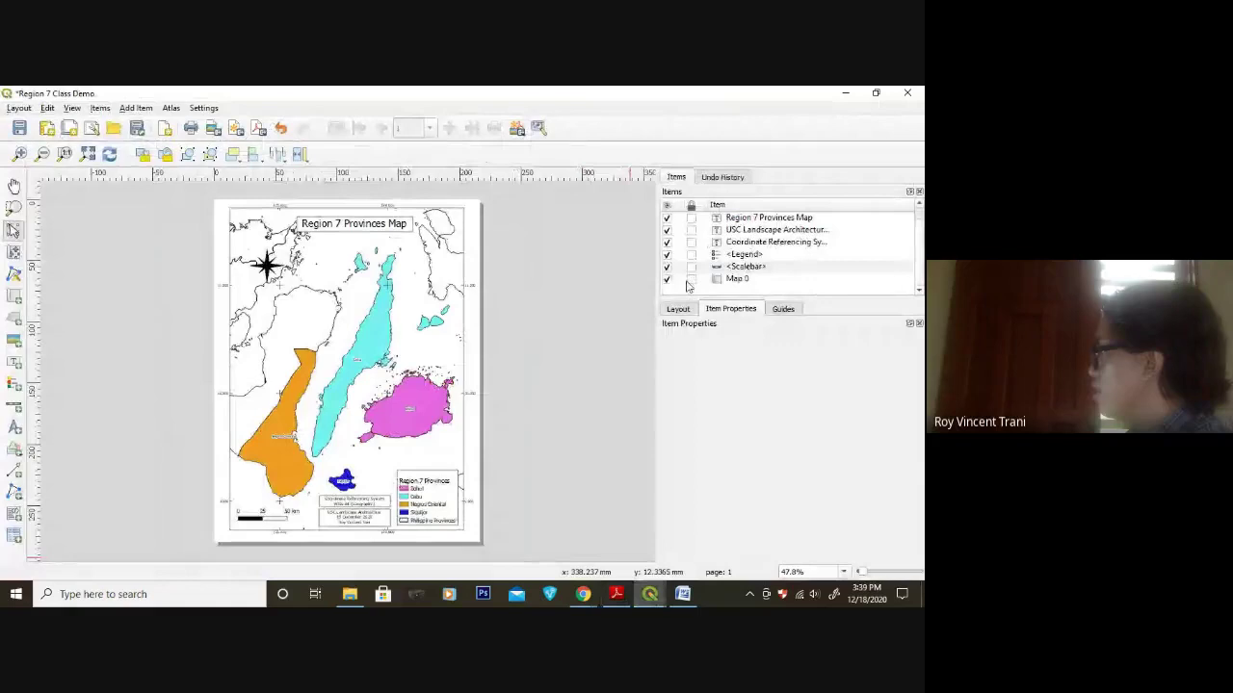
pyautogui.click(689, 280)
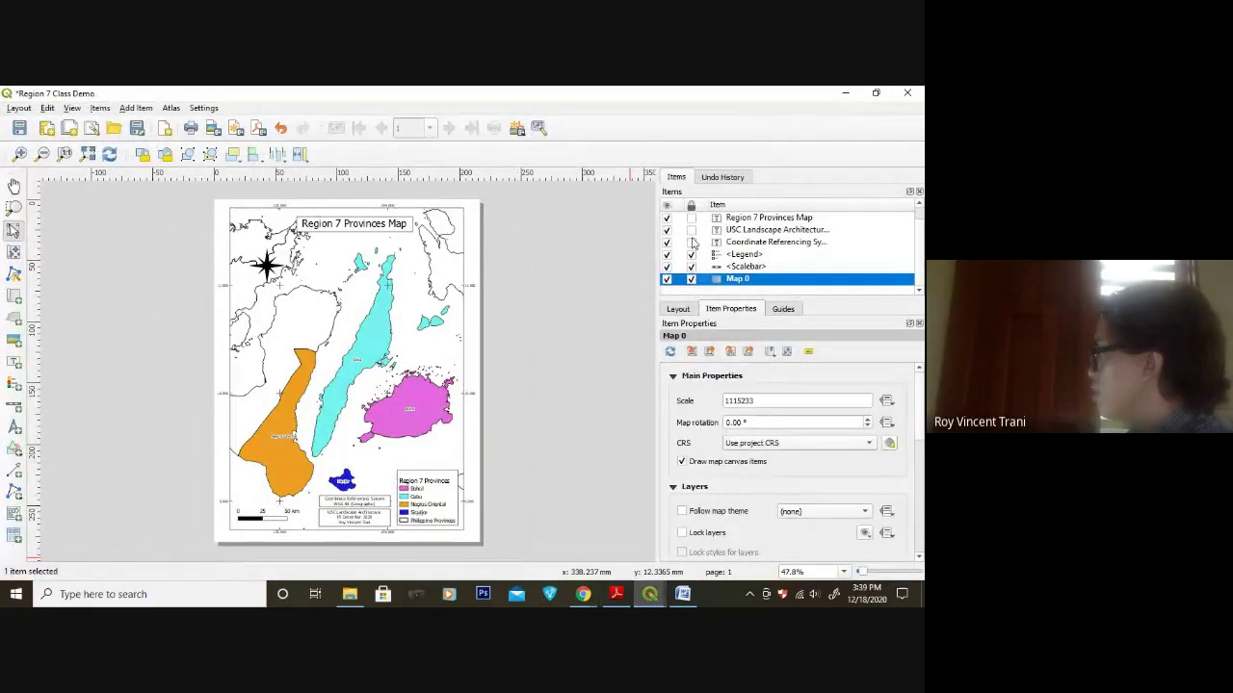
pyautogui.click(692, 243)
pyautogui.click(692, 231)
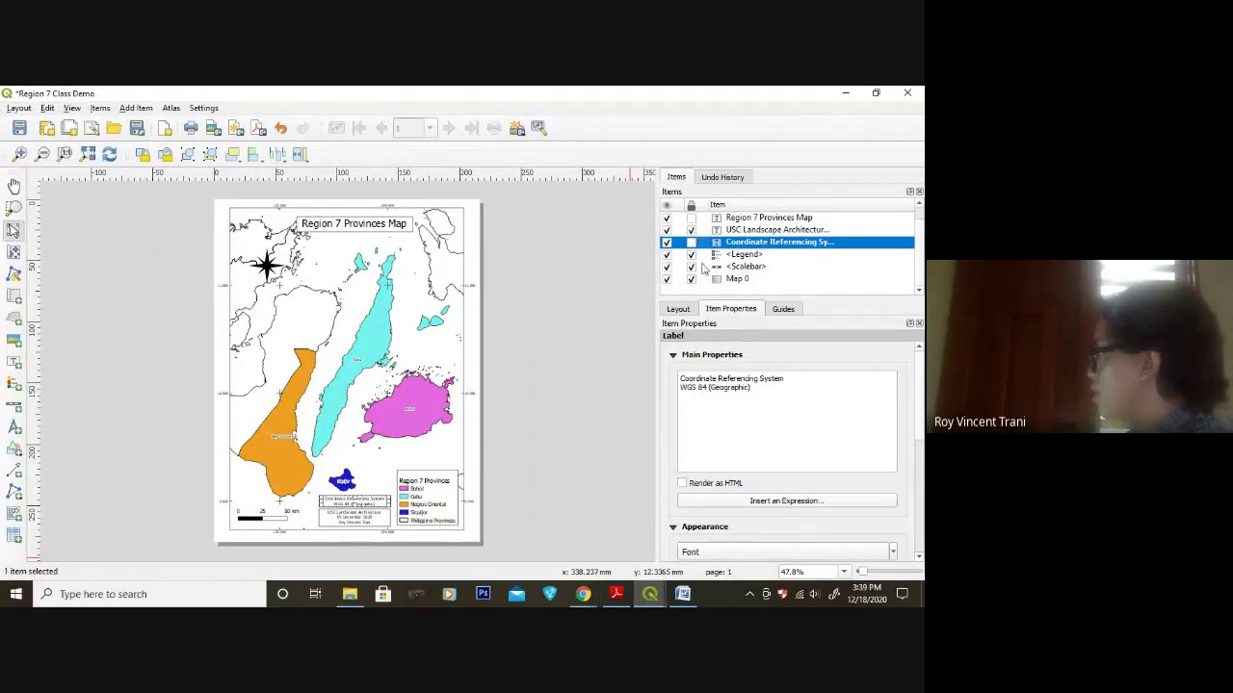
pyautogui.click(748, 280)
pyautogui.scroll(1, 742, 252)
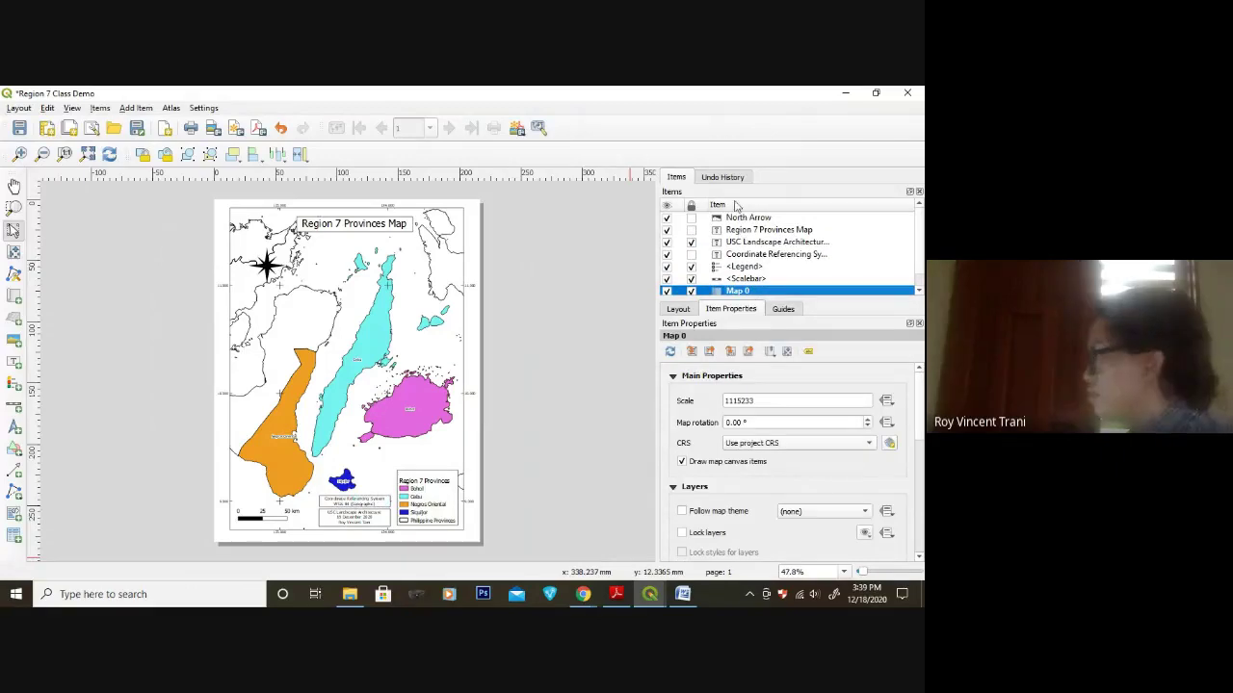
pyautogui.click(747, 217)
pyautogui.click(691, 217)
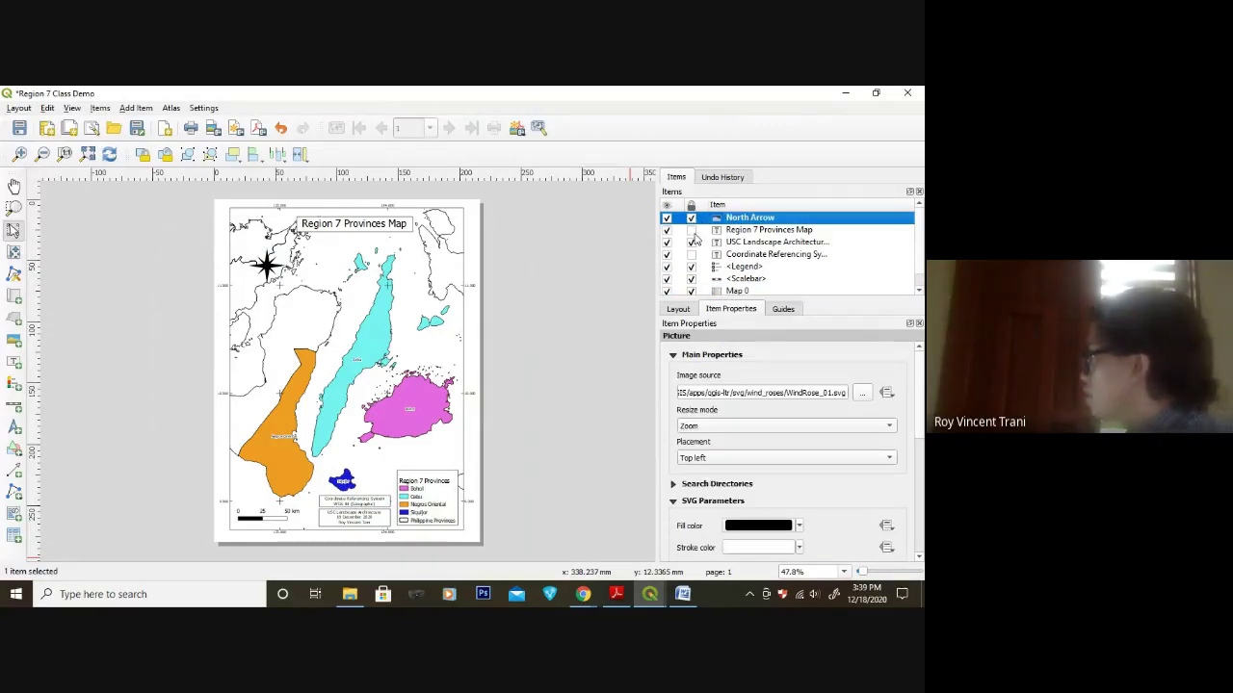
pyautogui.scroll(-1, 693, 267)
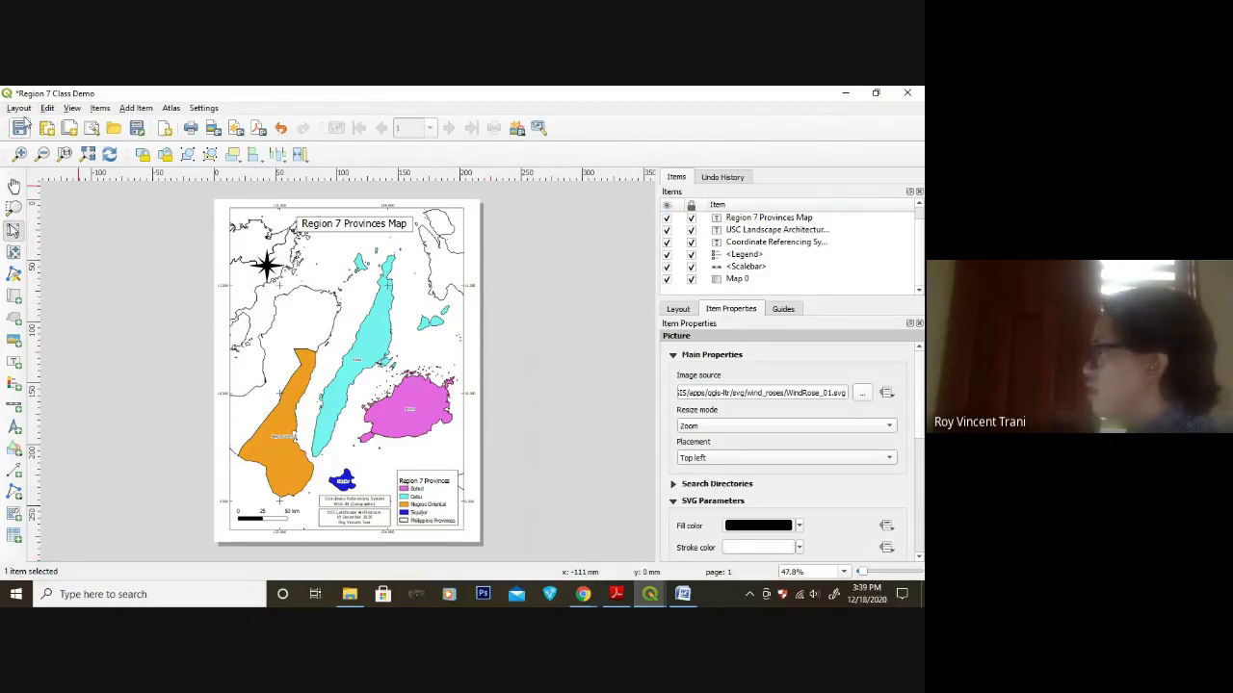
# - Export the layout as the TIF image Region 7 Class Demo in the RASTERS folder, at 600 dpi with a world file
pyautogui.click(19, 108)
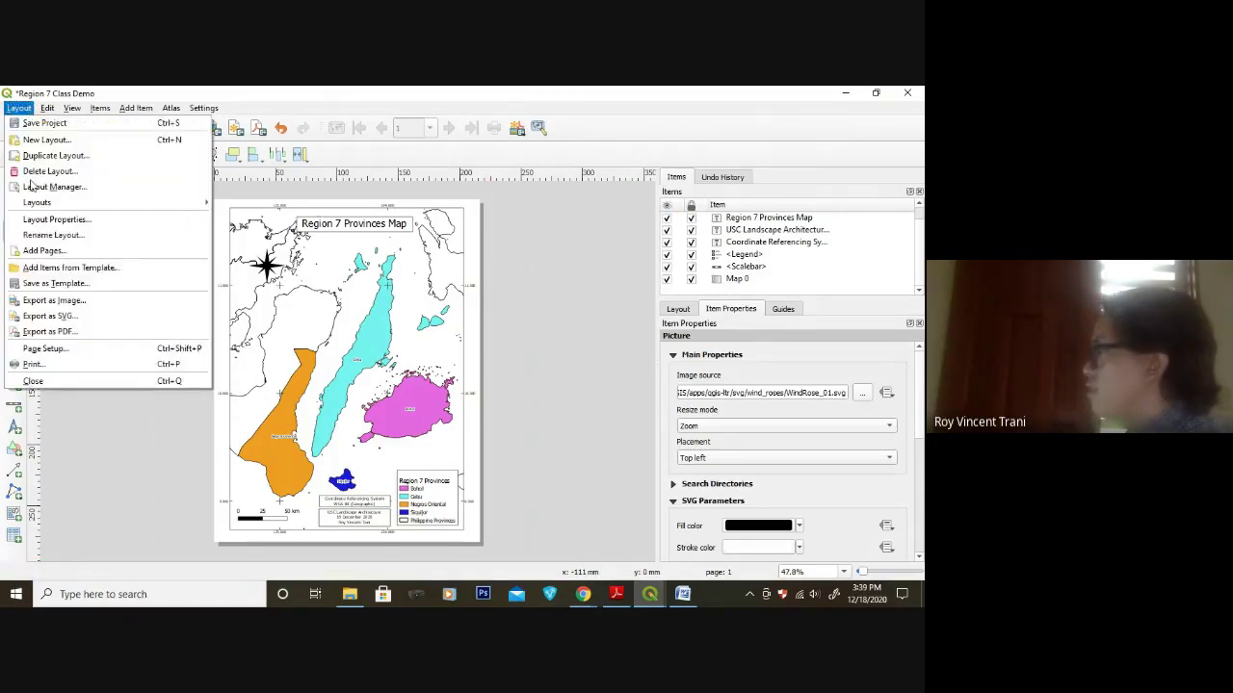
pyautogui.click(88, 285)
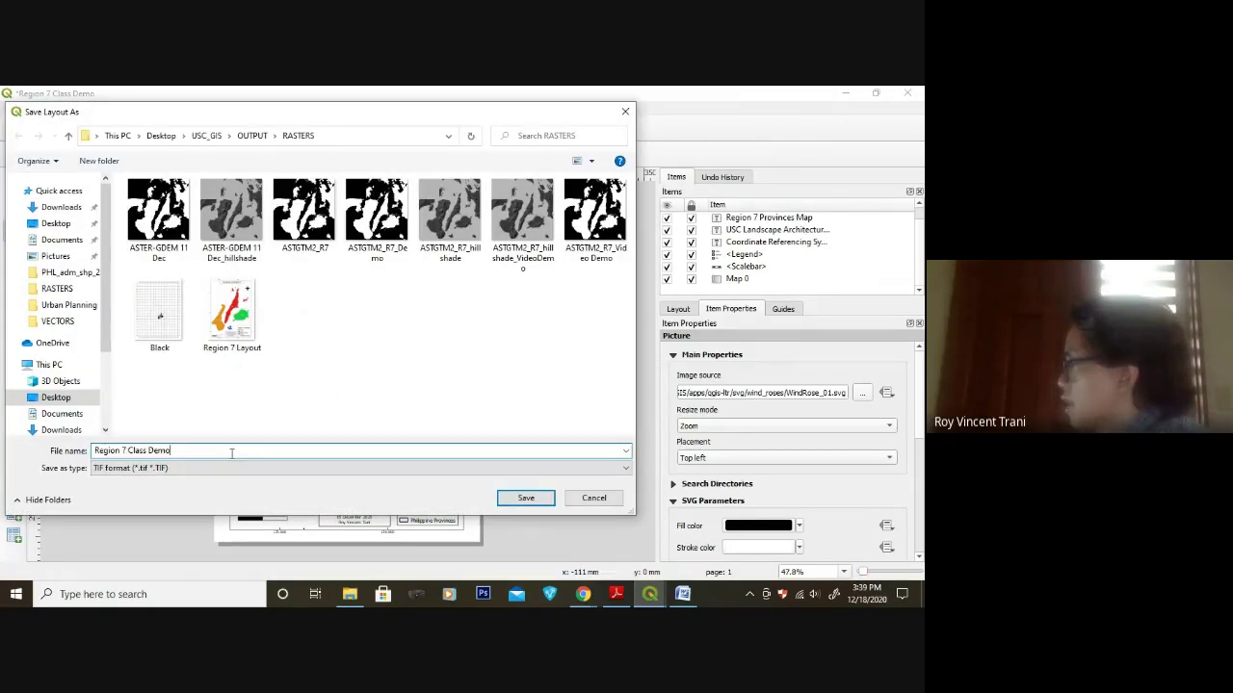
pyautogui.click(526, 498)
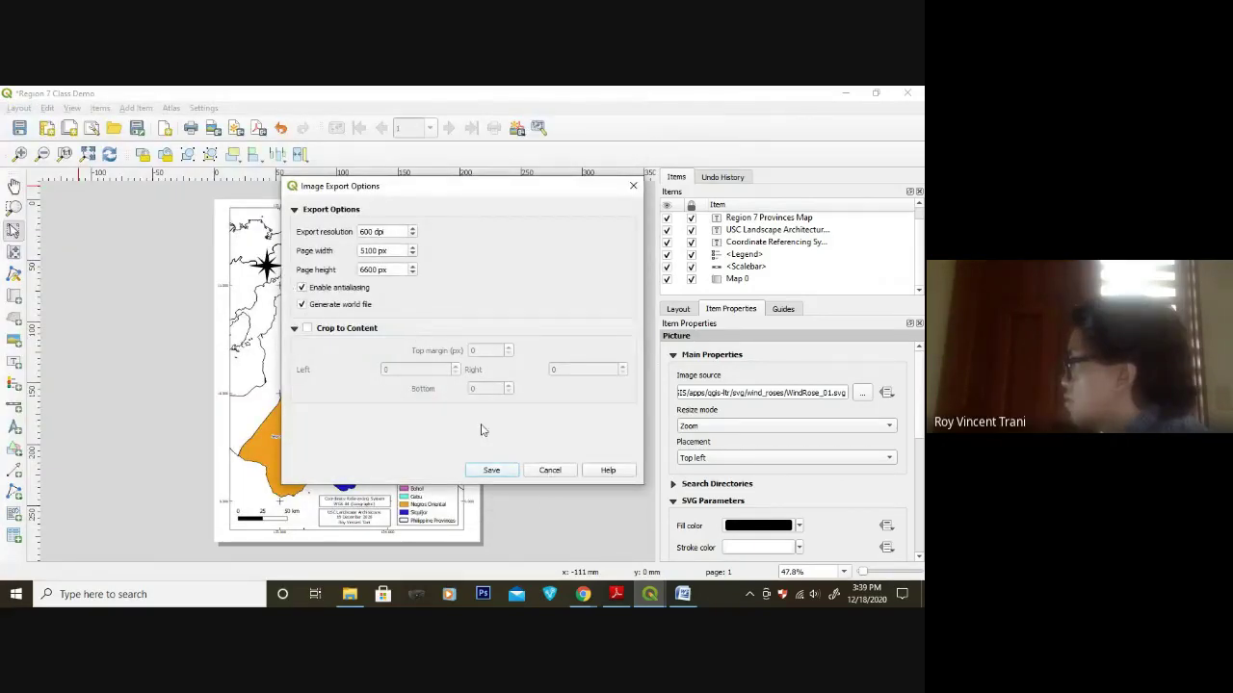
pyautogui.click(491, 470)
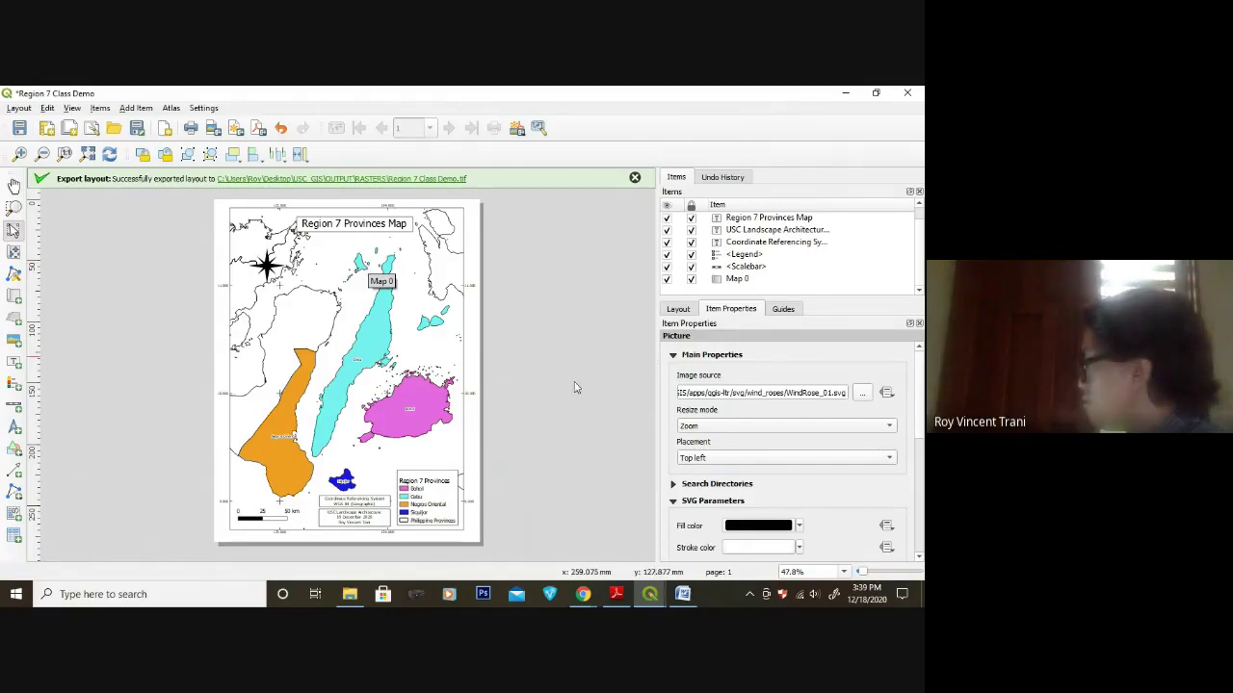
# - Switch to the main ACT10_R7_Layouts DEMO project window and maximize it
pyautogui.click(650, 594)
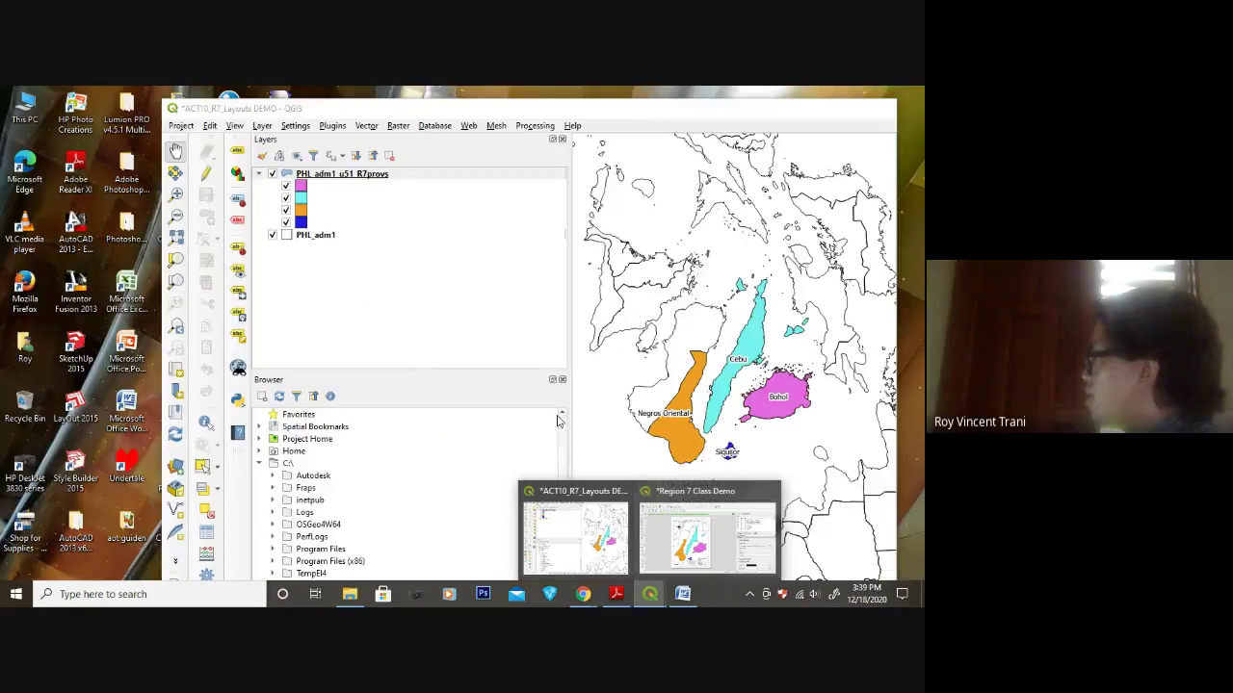
pyautogui.click(647, 346)
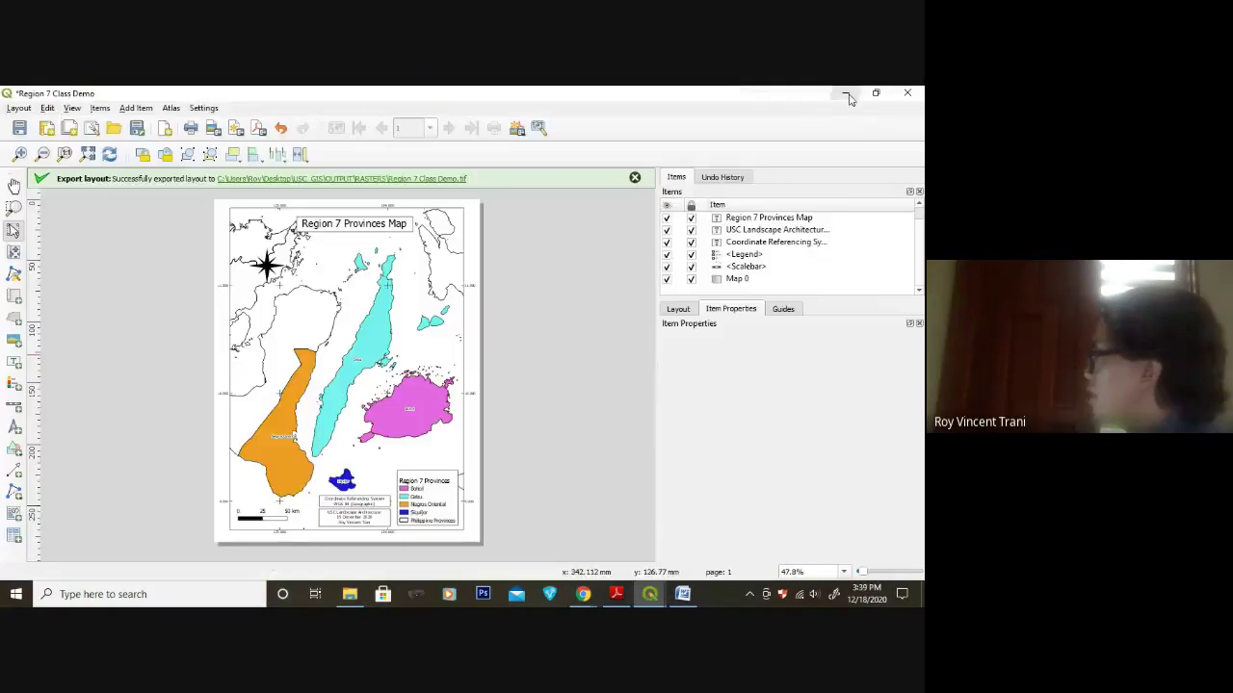
pyautogui.click(849, 96)
pyautogui.moveTo(637, 594)
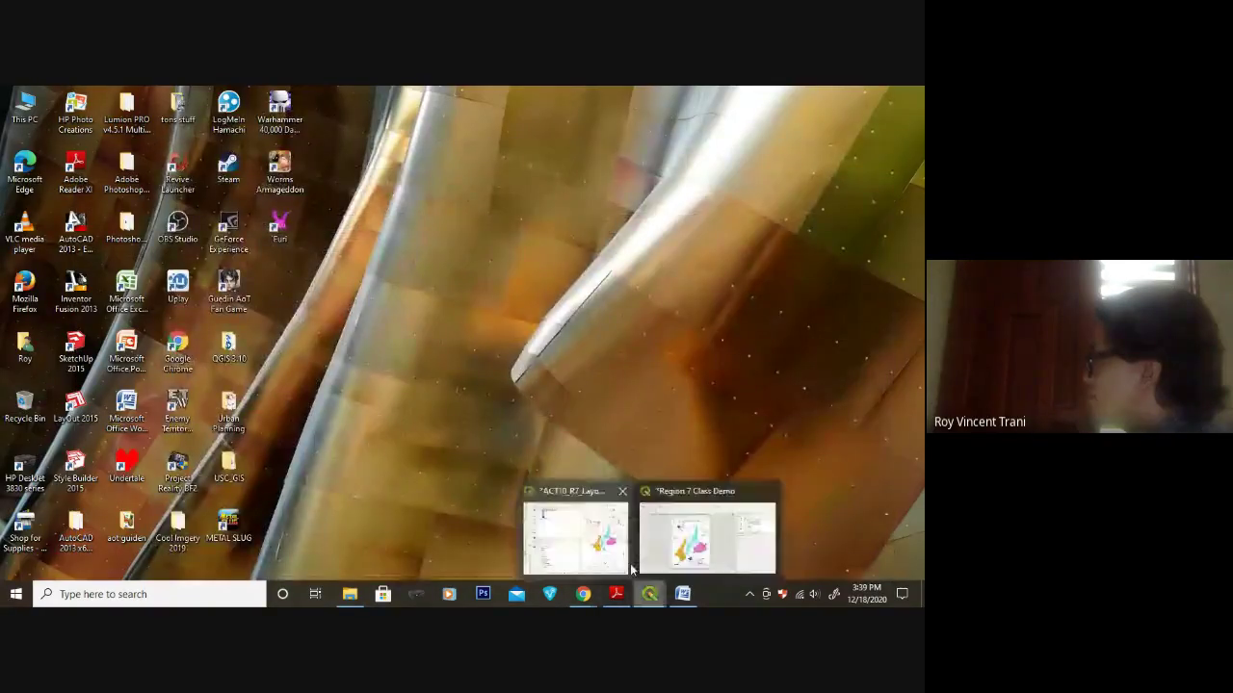
pyautogui.click(617, 558)
pyautogui.moveTo(534, 116); pyautogui.dragTo(386, 86)
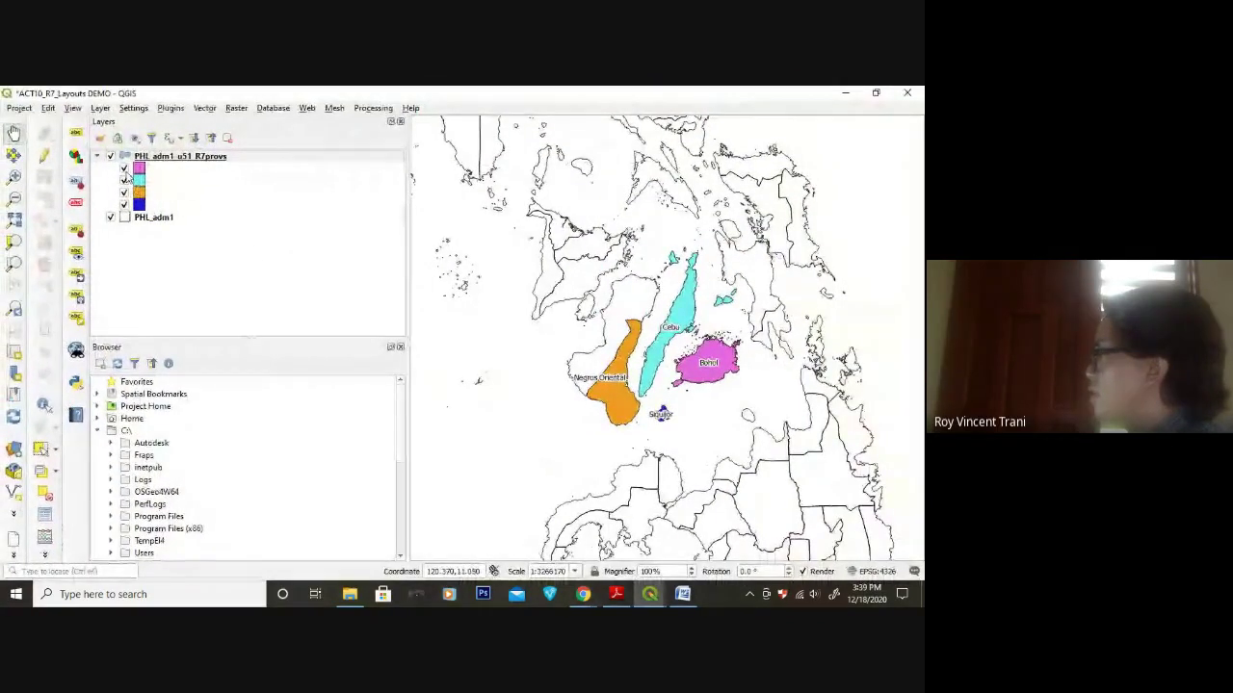
# - Set the PHL_adm1_u51_R7provs layer's symbology to Single symbol with a black fill
pyautogui.click(124, 170)
pyautogui.click(124, 171)
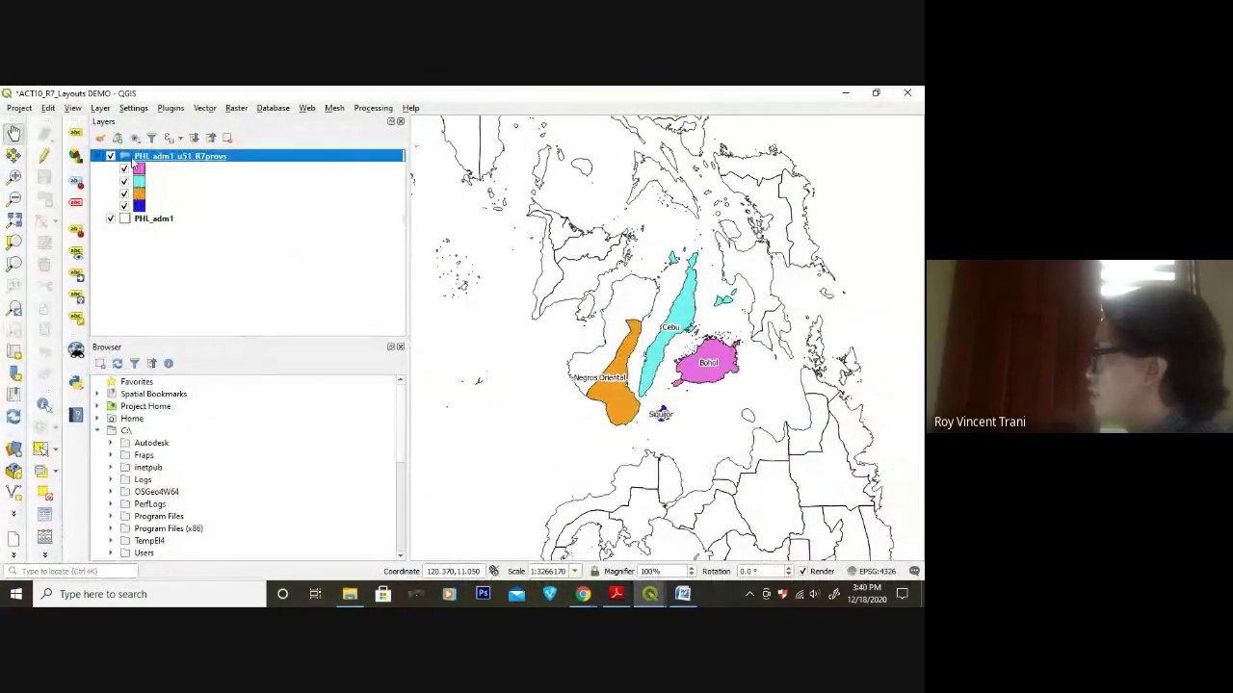
pyautogui.rightClick(187, 162)
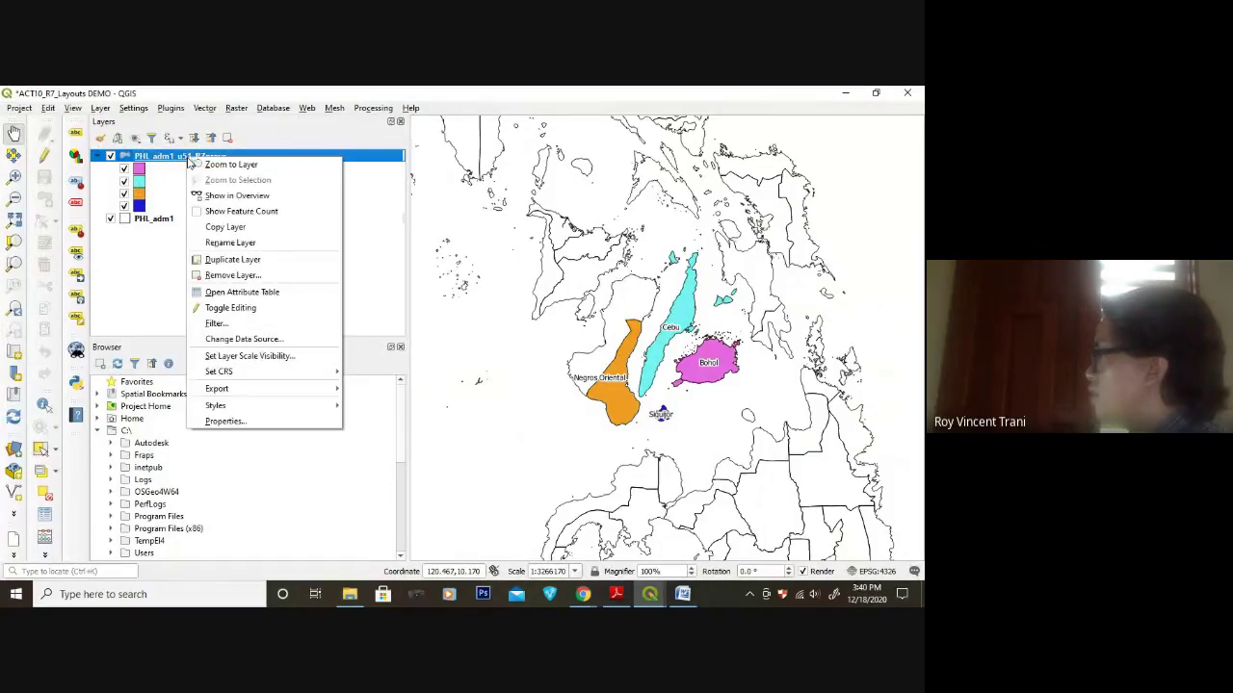
pyautogui.click(252, 424)
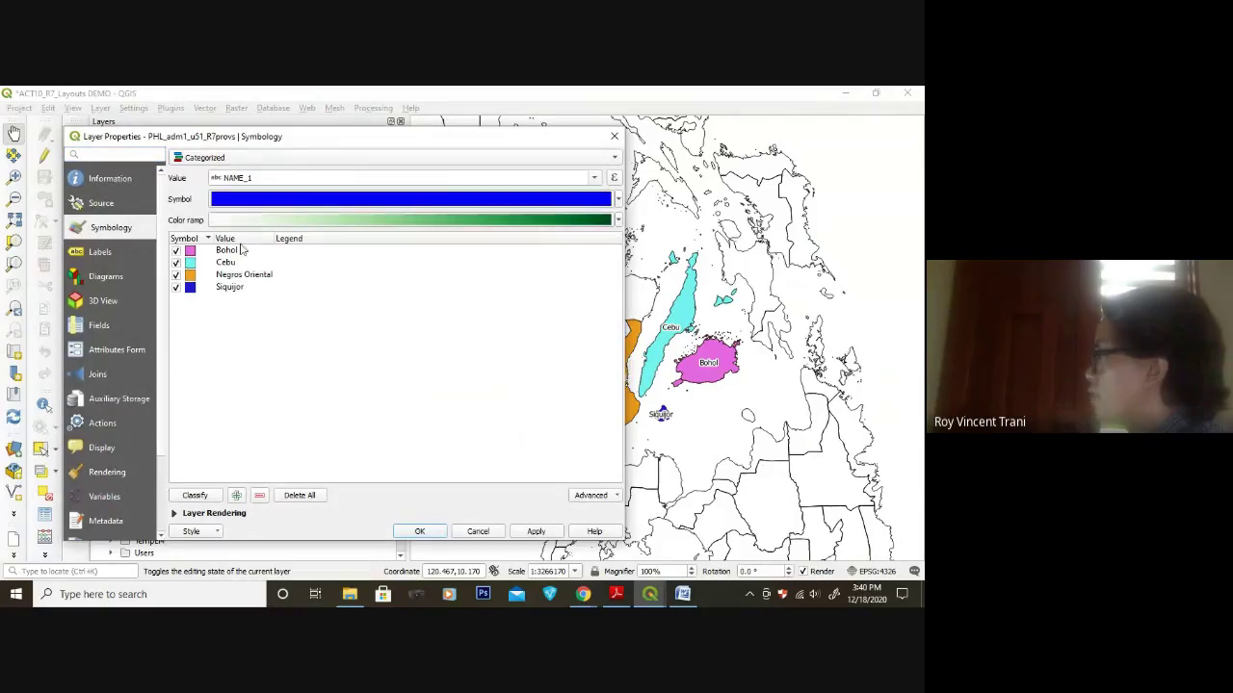
pyautogui.click(268, 159)
pyautogui.click(243, 136)
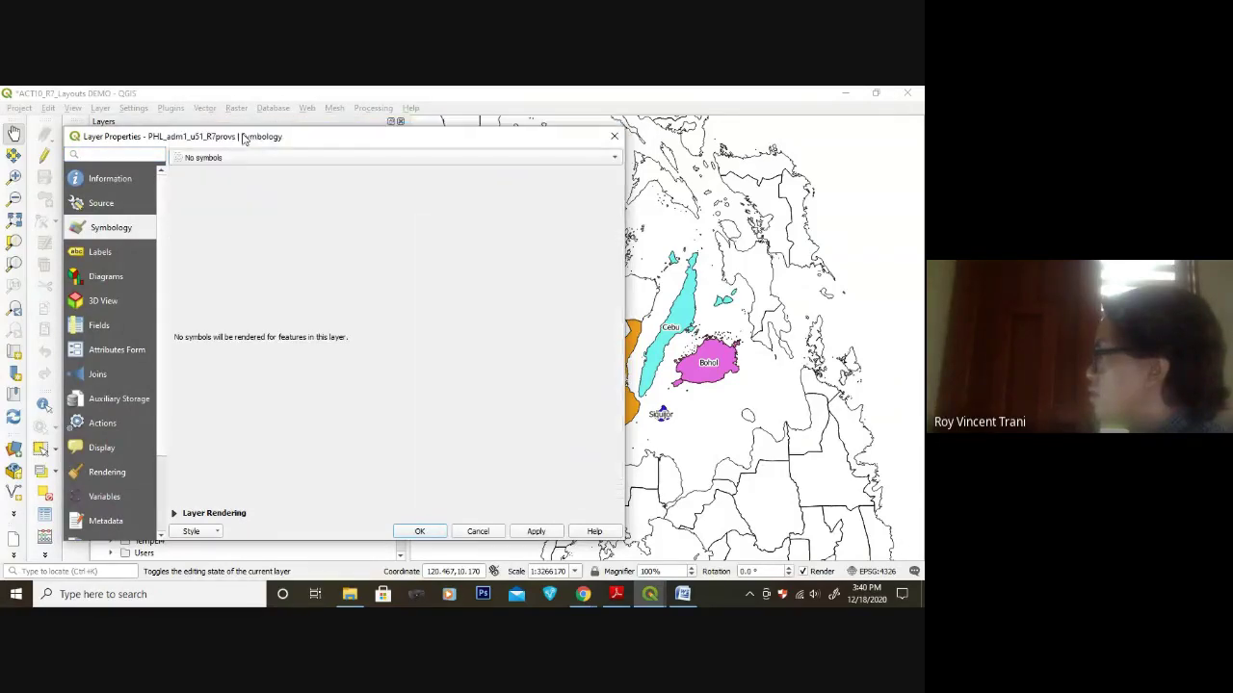
pyautogui.click(214, 159)
pyautogui.click(280, 170)
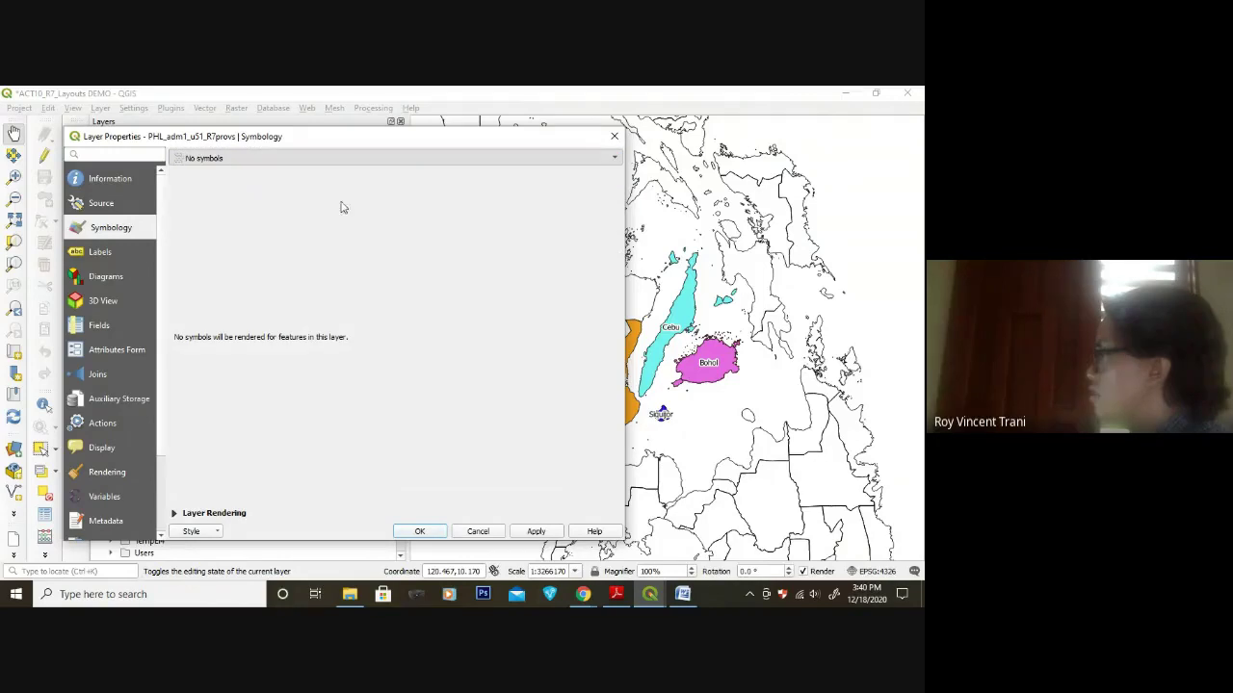
pyautogui.click(386, 312)
pyautogui.click(334, 234)
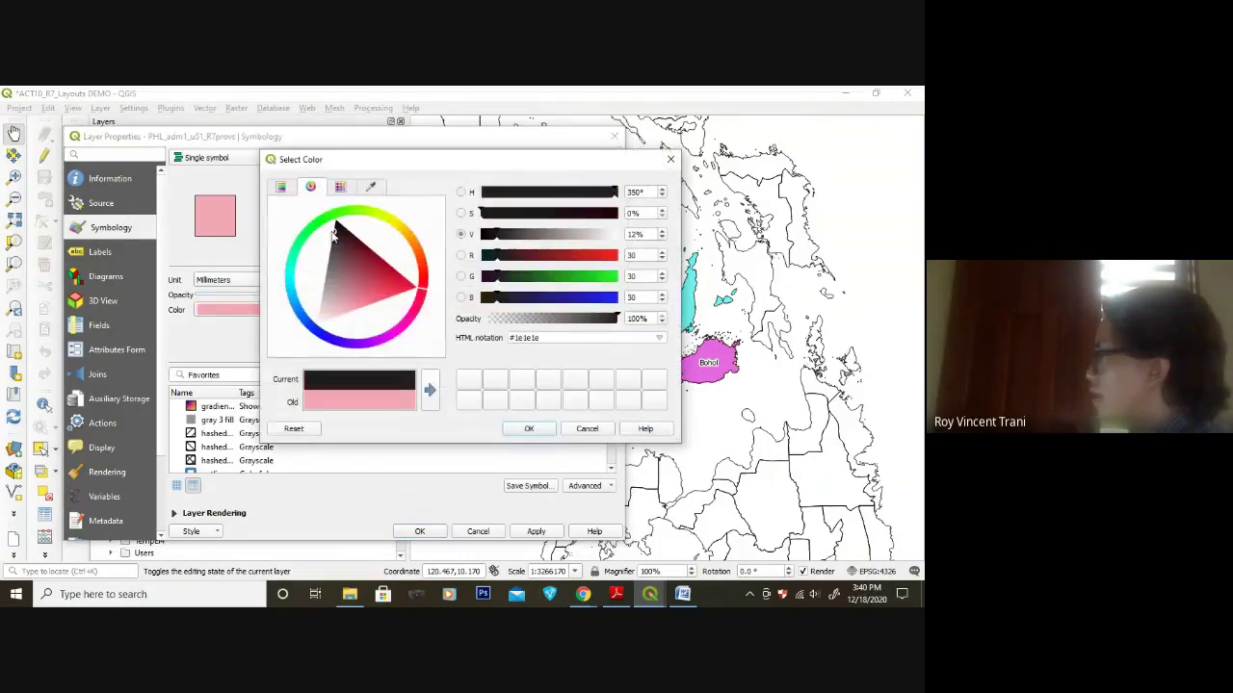
pyautogui.click(528, 429)
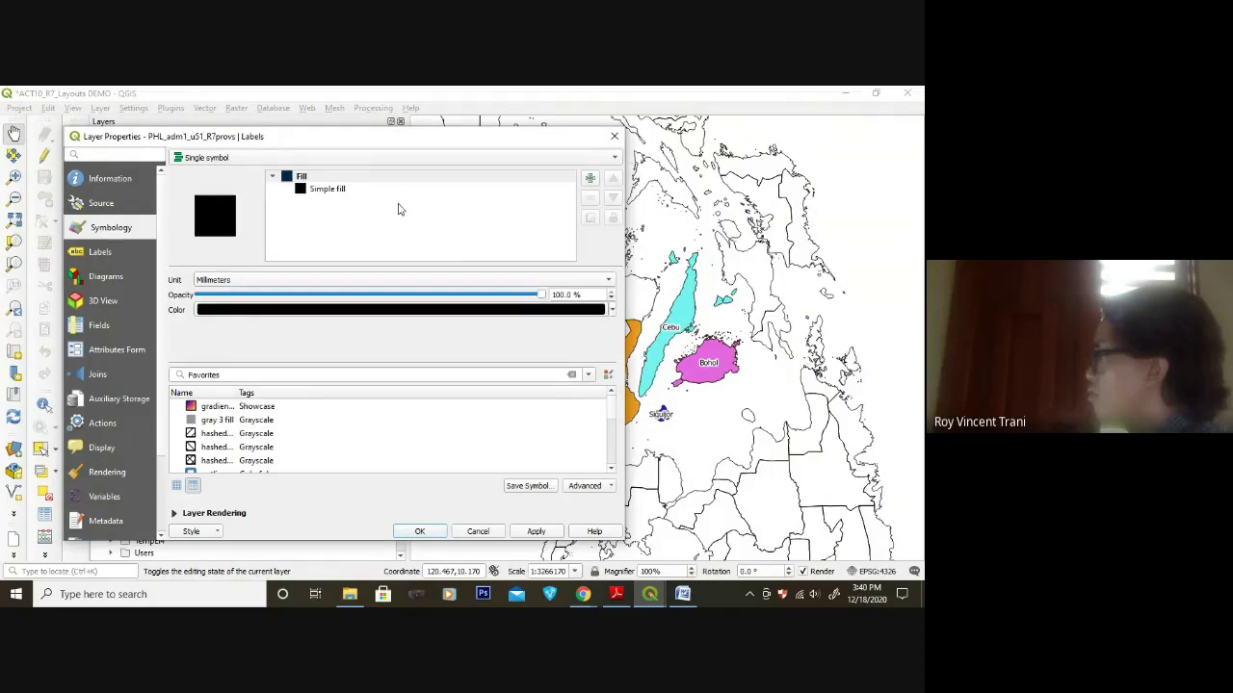
# - Set the PHL_adm1_u51_R7provs layer to No labels and apply the layer property changes
pyautogui.click(357, 162)
pyautogui.click(332, 135)
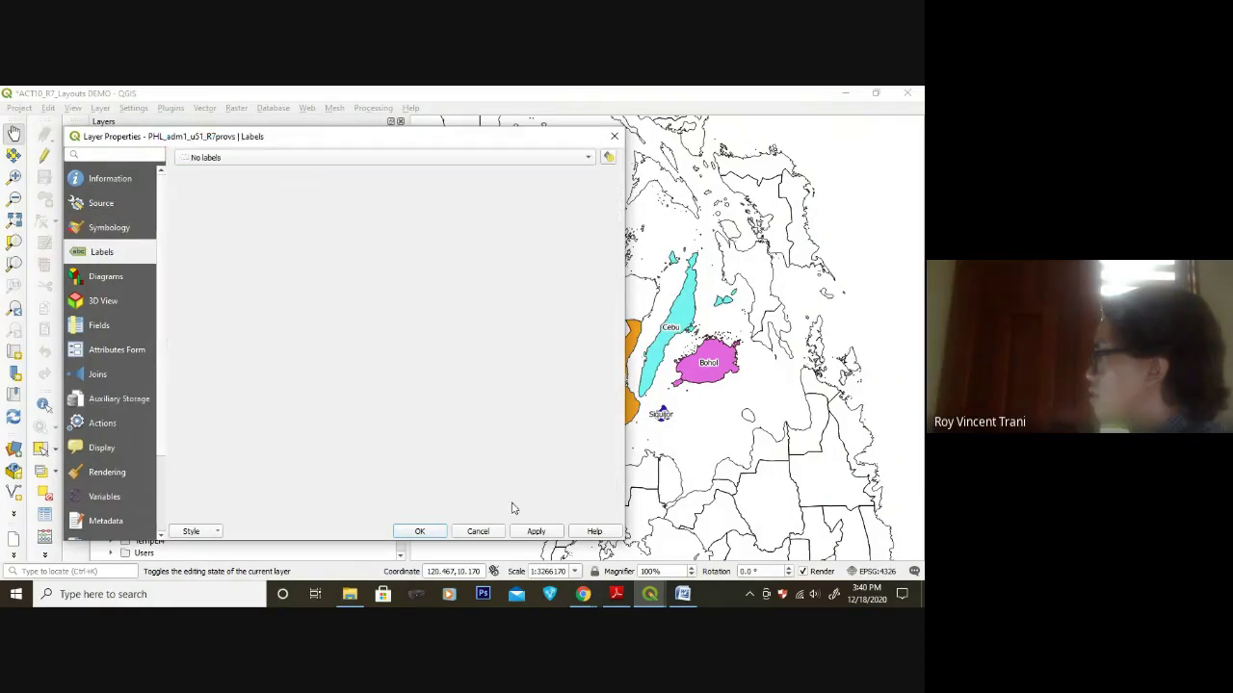
pyautogui.click(535, 532)
pyautogui.click(419, 531)
# - Add a small inset map of the Philippines below the north arrow in the Region 7 Class Demo layout
pyautogui.scroll(-2, 652, 404)
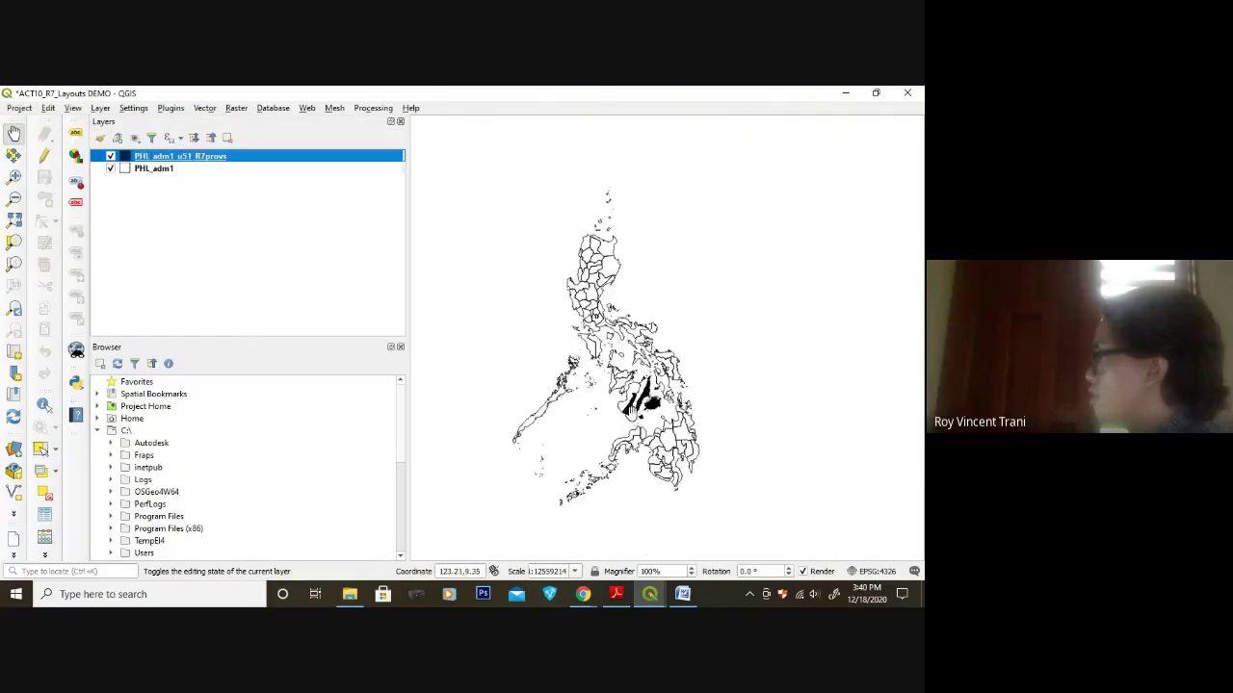
pyautogui.scroll(1, 652, 404)
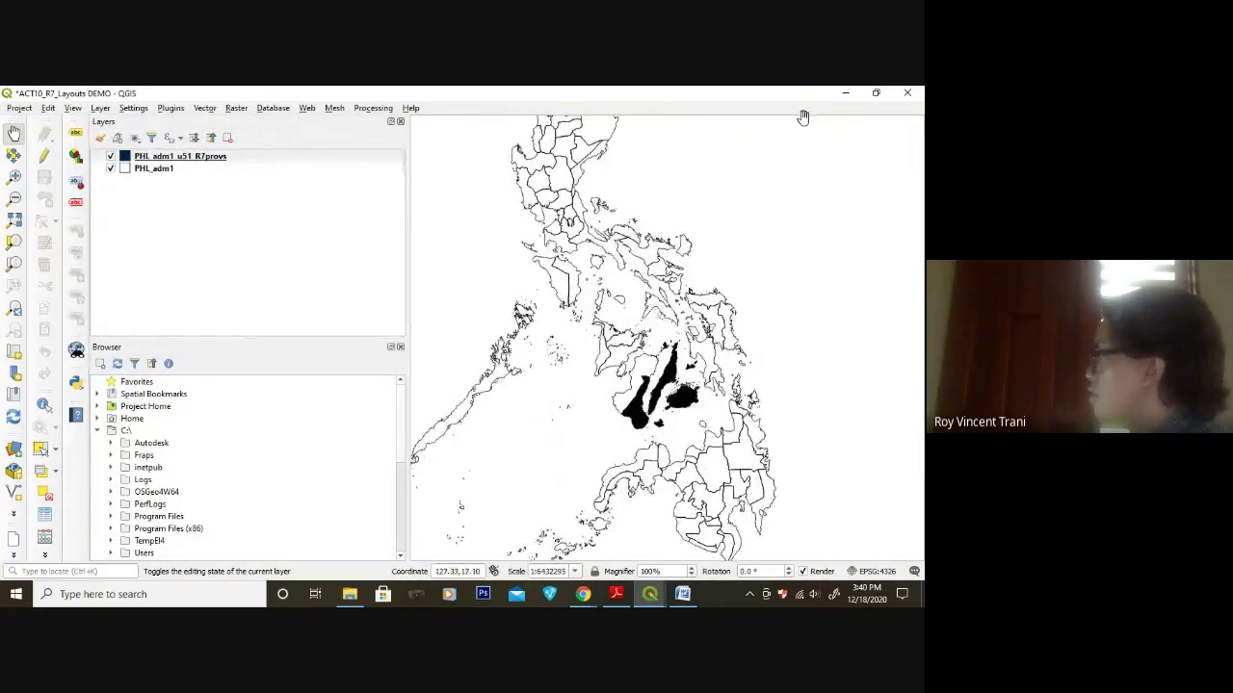
pyautogui.click(843, 94)
pyautogui.moveTo(648, 593)
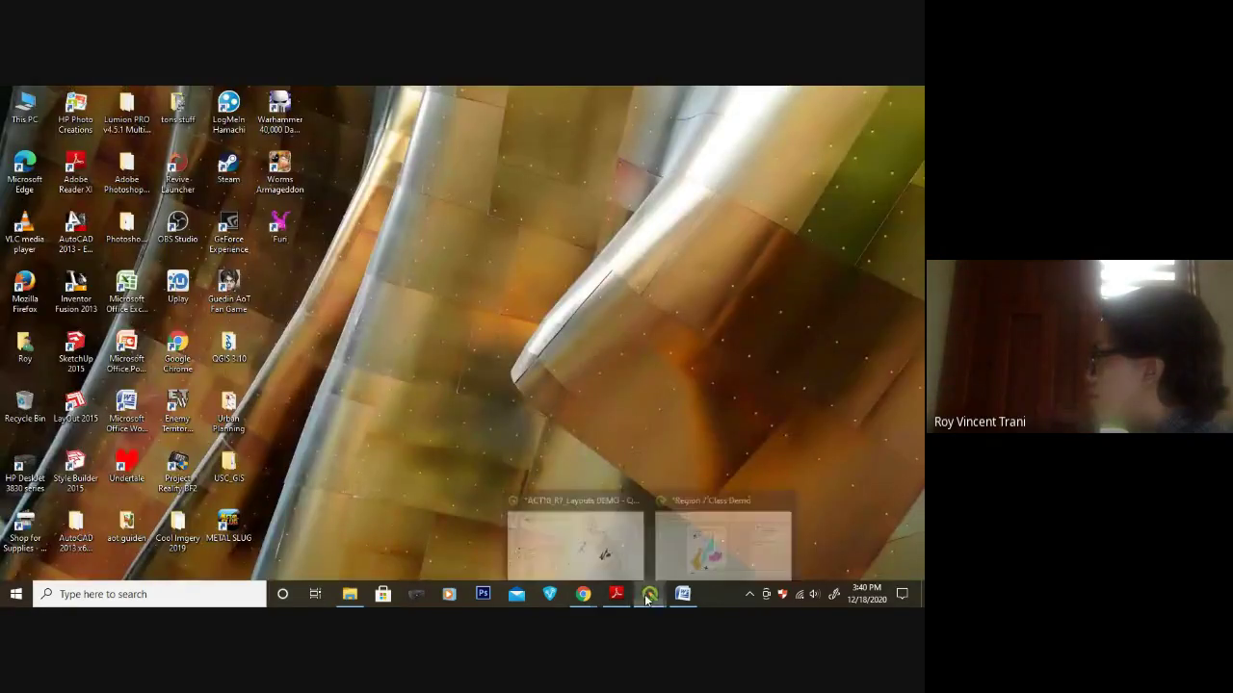
pyautogui.click(722, 539)
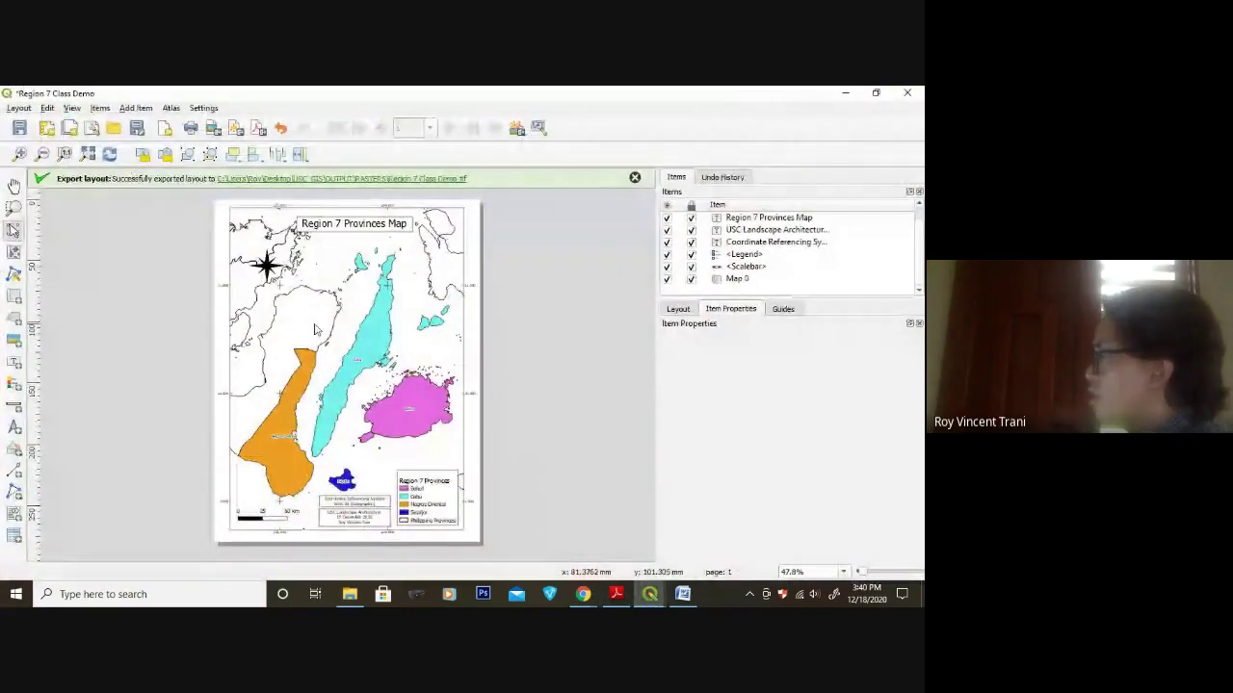
pyautogui.click(15, 298)
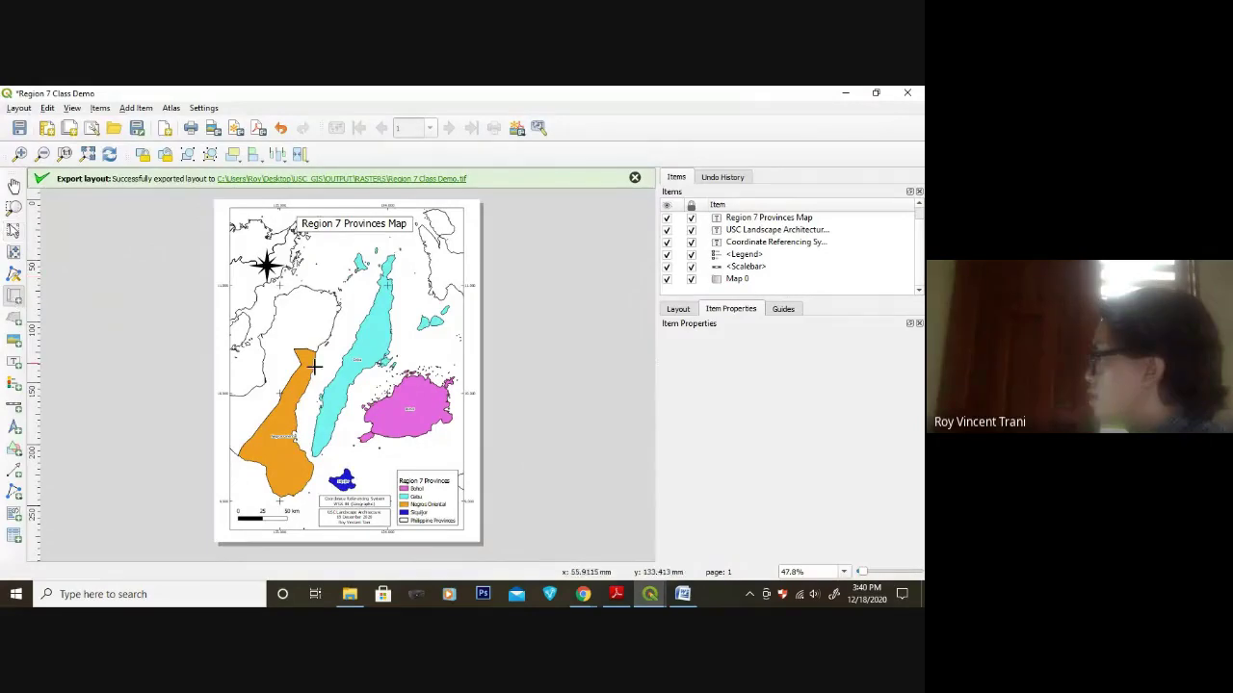
pyautogui.moveTo(248, 290); pyautogui.dragTo(300, 352)
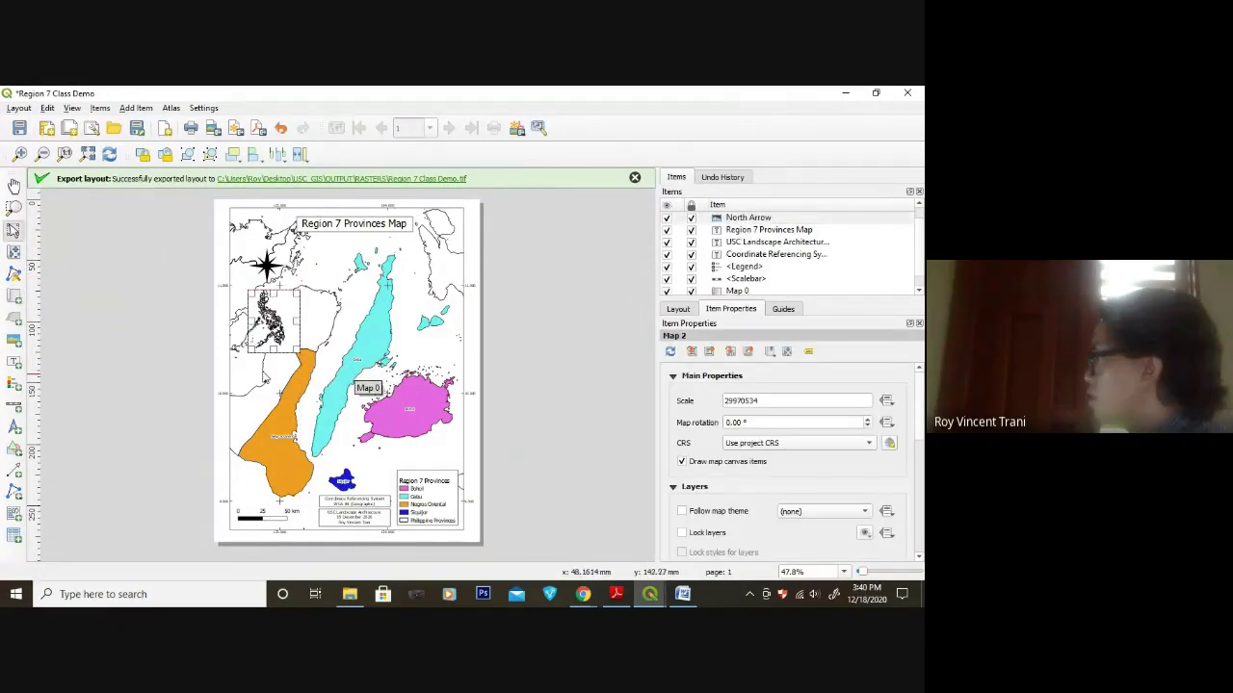
# - Make the Philippines inset frame below the north arrow slightly narrower and shift its map content to fit the whole country inside
pyautogui.scroll(1, 289, 325)
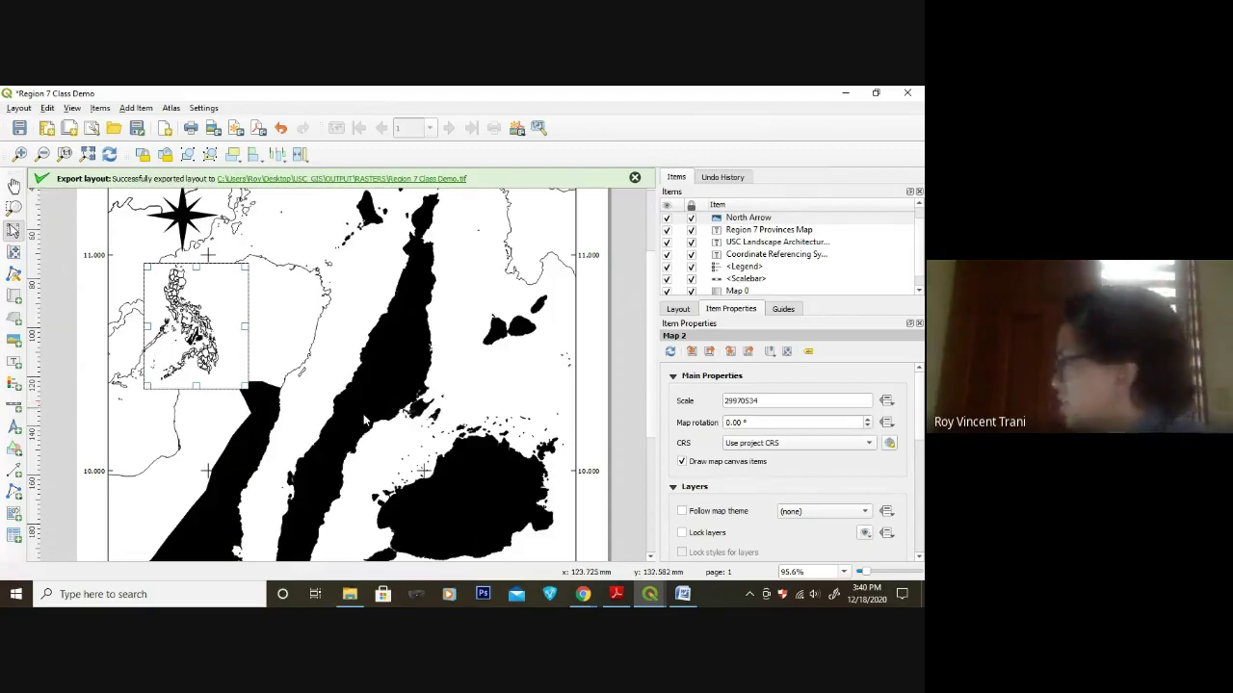
pyautogui.moveTo(247, 386); pyautogui.dragTo(292, 395)
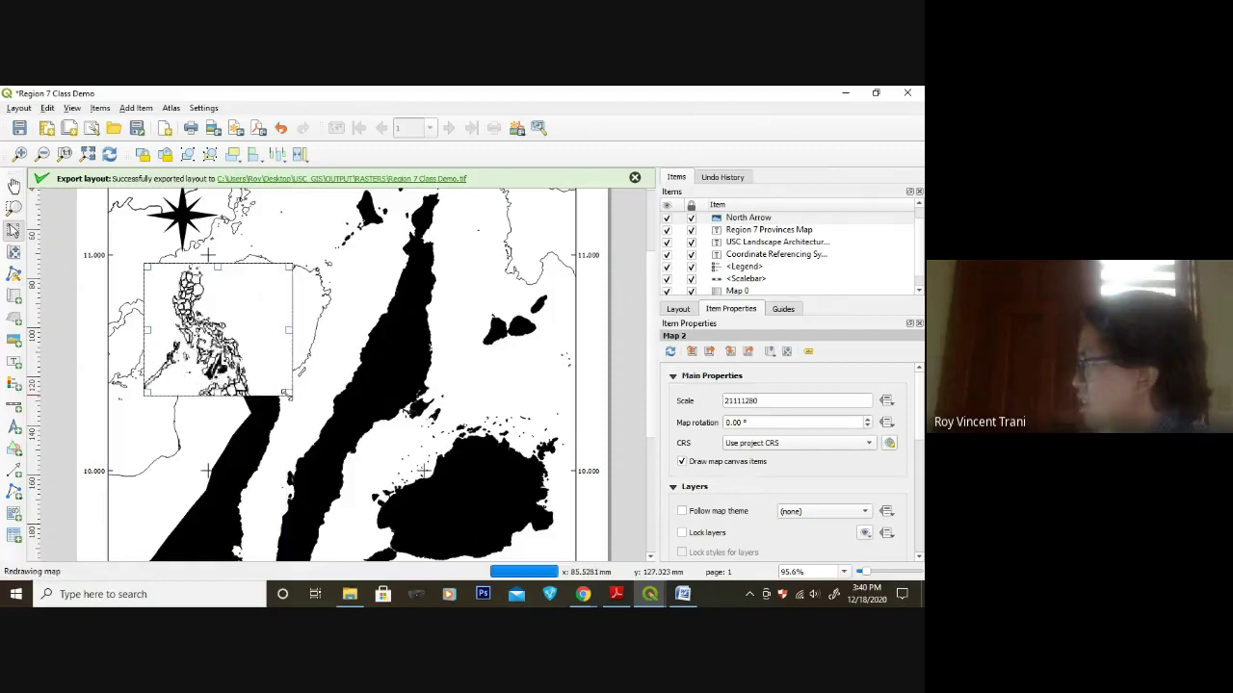
pyautogui.moveTo(292, 395); pyautogui.dragTo(243, 390)
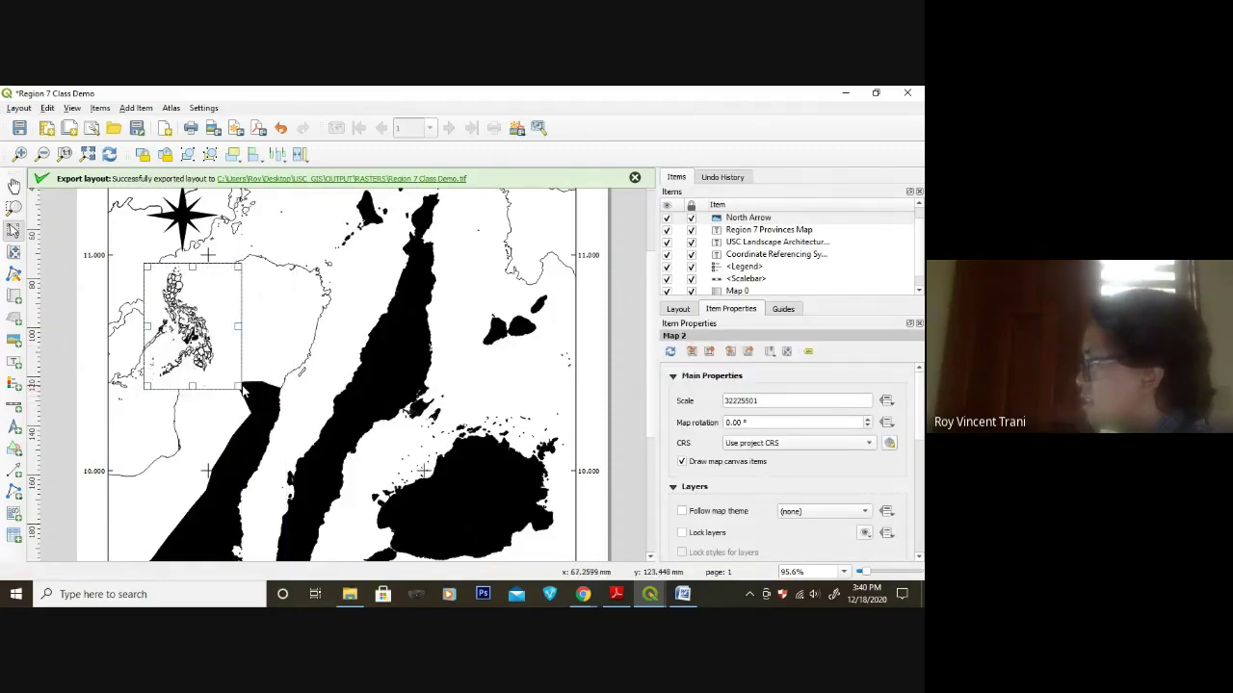
pyautogui.click(13, 252)
pyautogui.moveTo(179, 324); pyautogui.dragTo(182, 329)
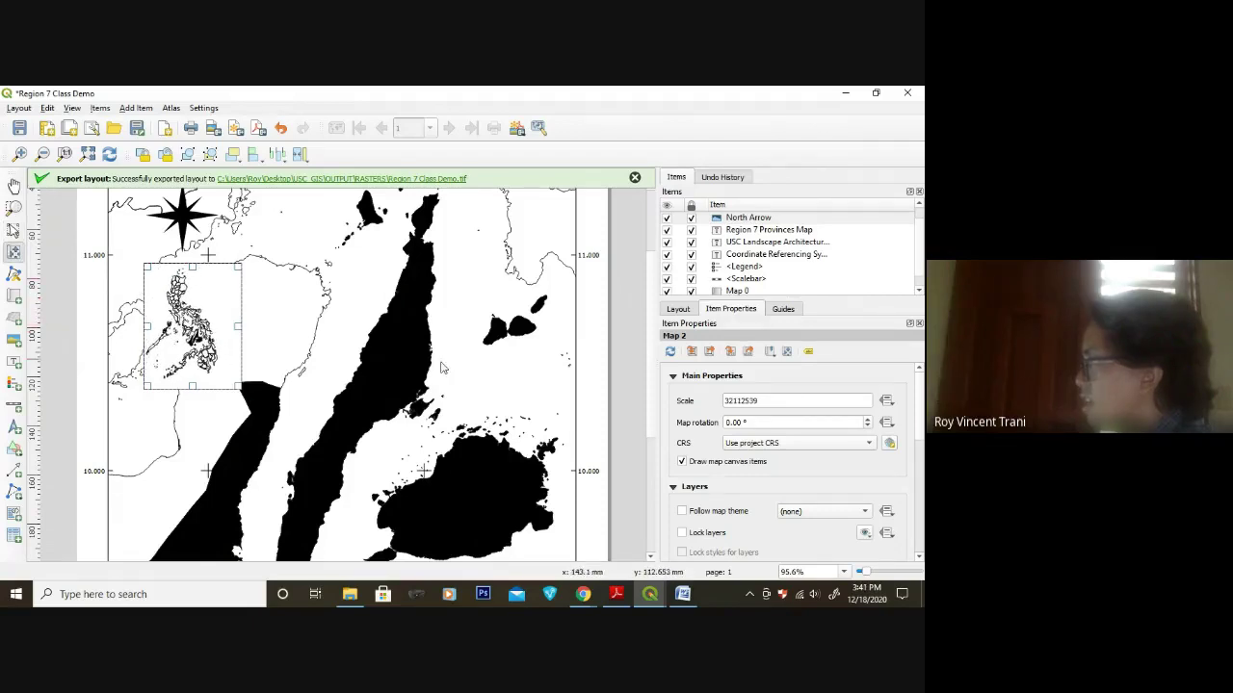
pyautogui.click(595, 397)
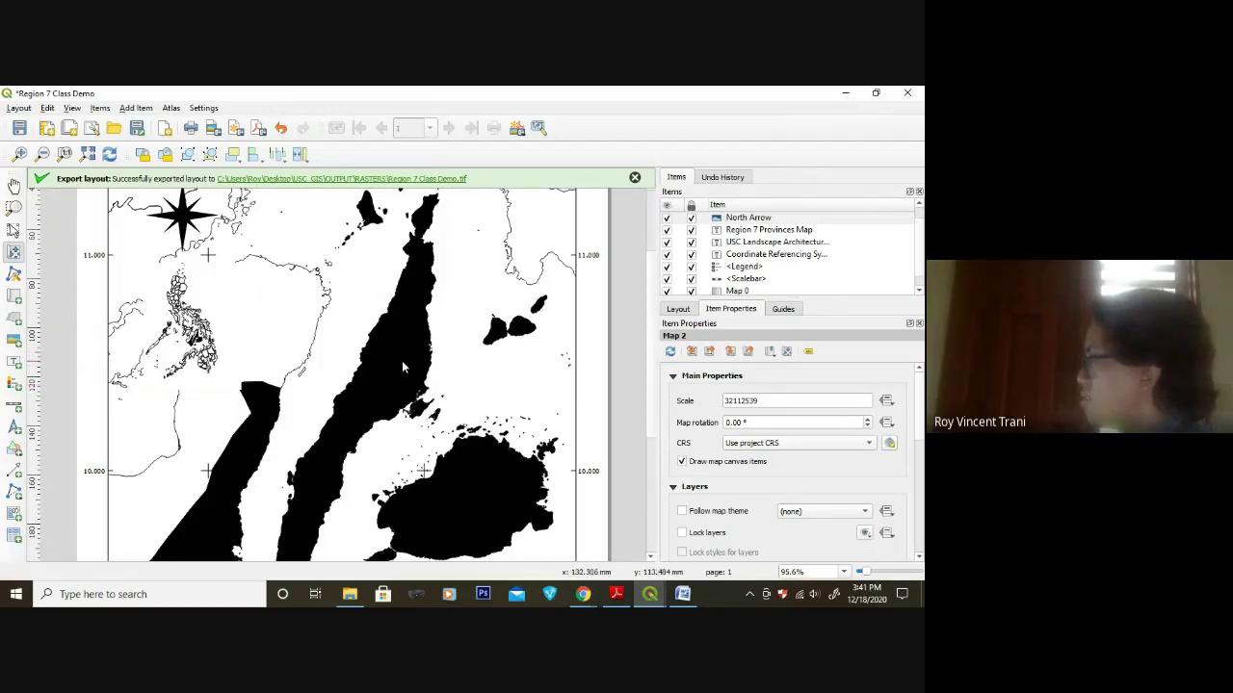
# - Check the black Region 7 provinces in the main project window and on the full page of the Region 7 Class Demo layout
pyautogui.moveTo(650, 594)
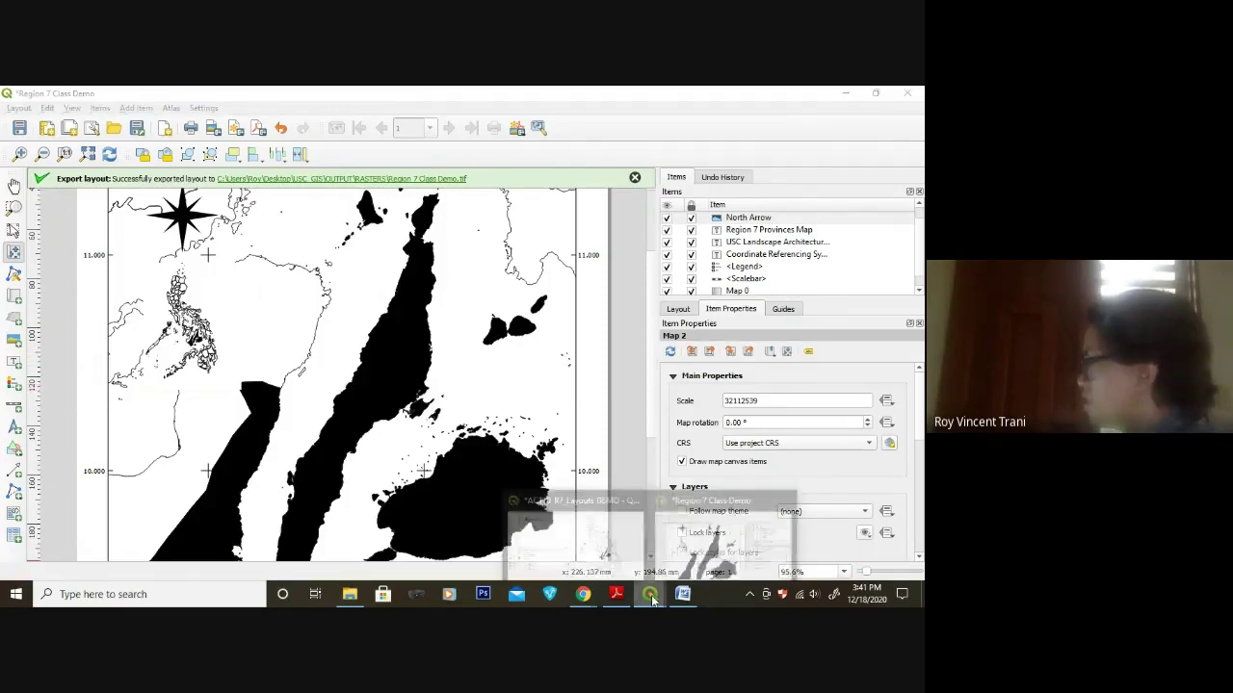
pyautogui.click(631, 557)
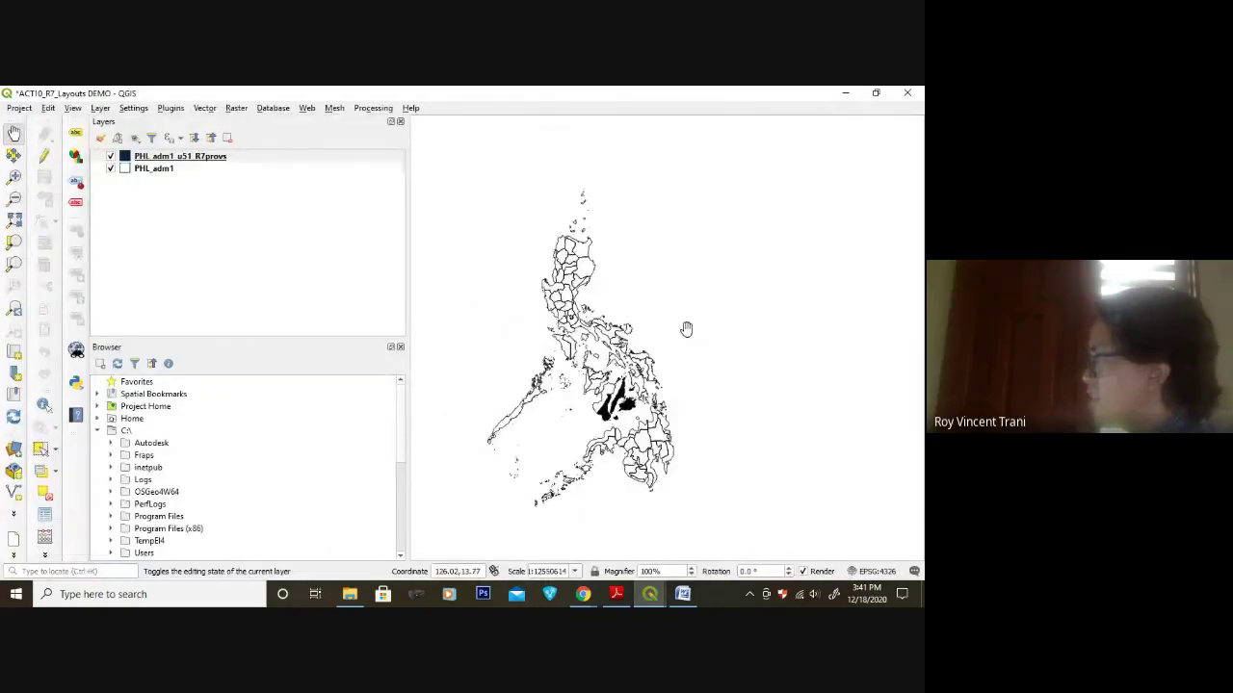
pyautogui.moveTo(608, 389); pyautogui.dragTo(644, 386)
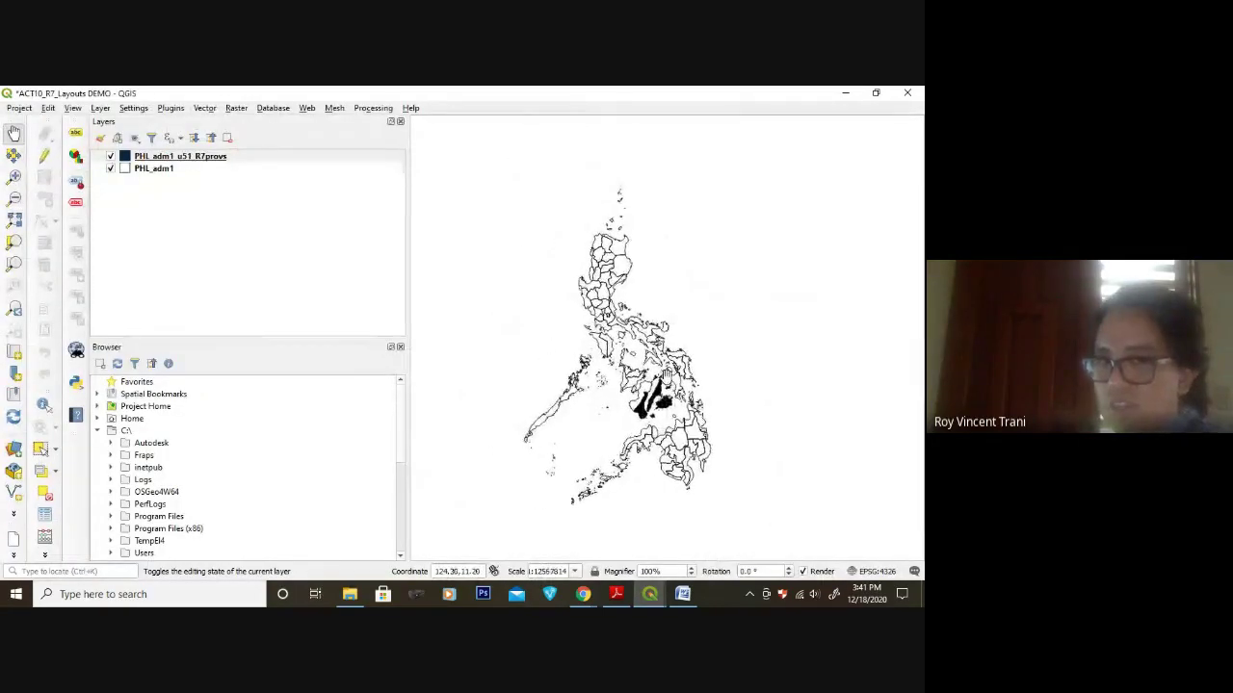
pyautogui.click(844, 96)
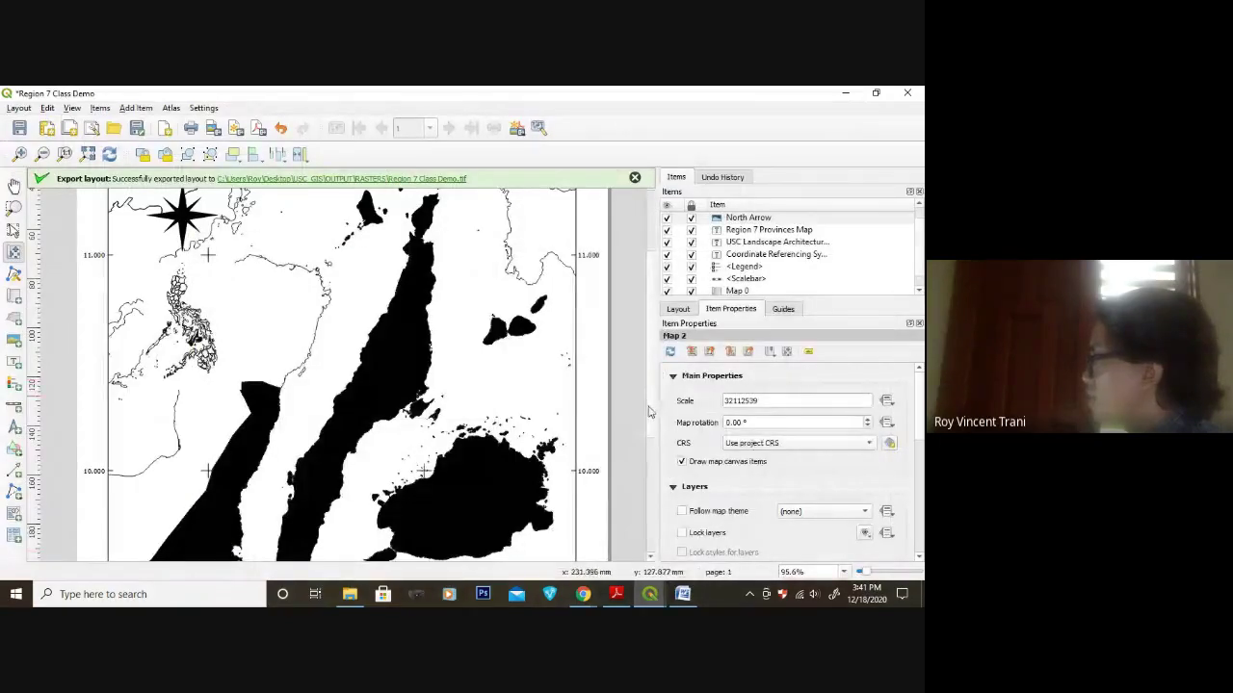
pyautogui.scroll(1, 648, 412)
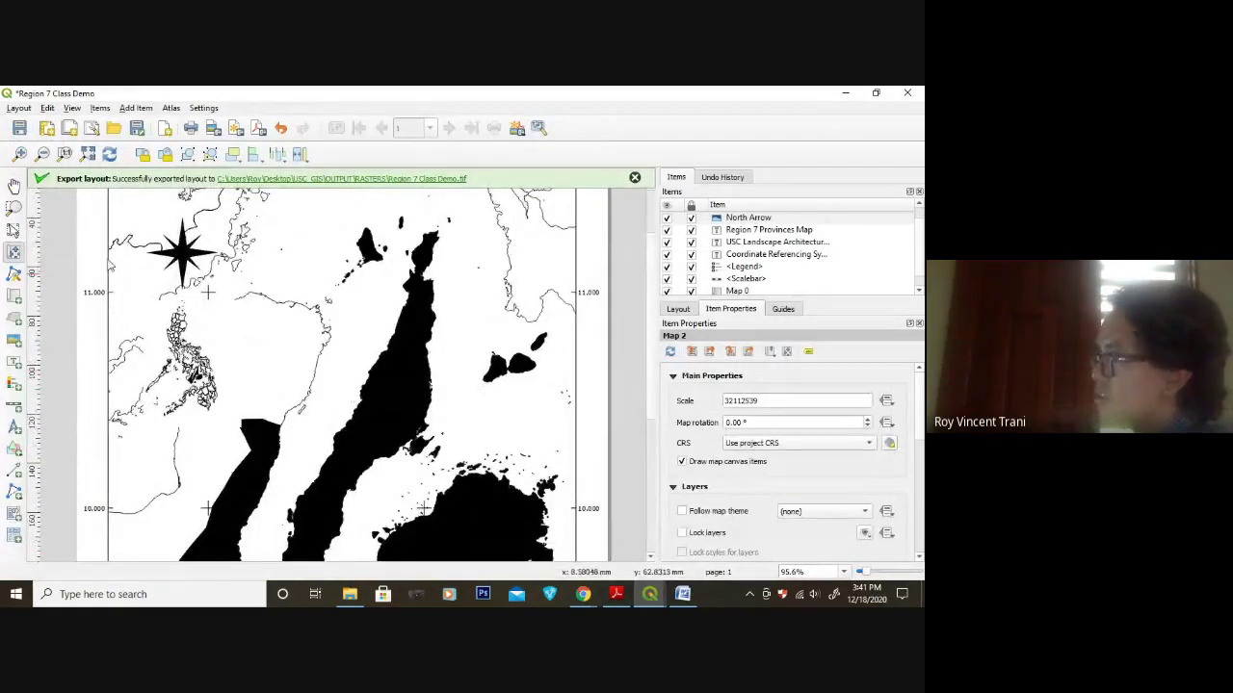
pyautogui.click(42, 154)
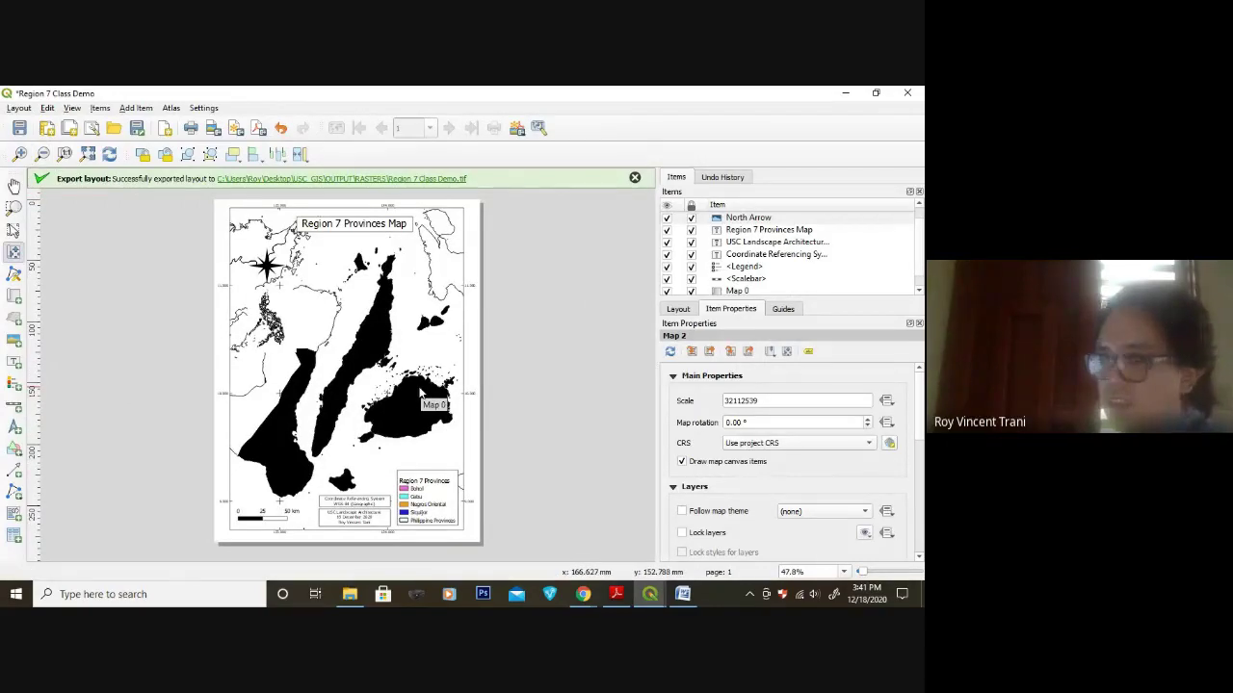
# - Switch to the ACT10_CreatingSimpleMapLayout_USC.pdf guide and read the remaining instructions on locking both maps, exporting R7_Layout2.tif and saving the project
pyautogui.click(615, 594)
pyautogui.scroll(-6, 515, 418)
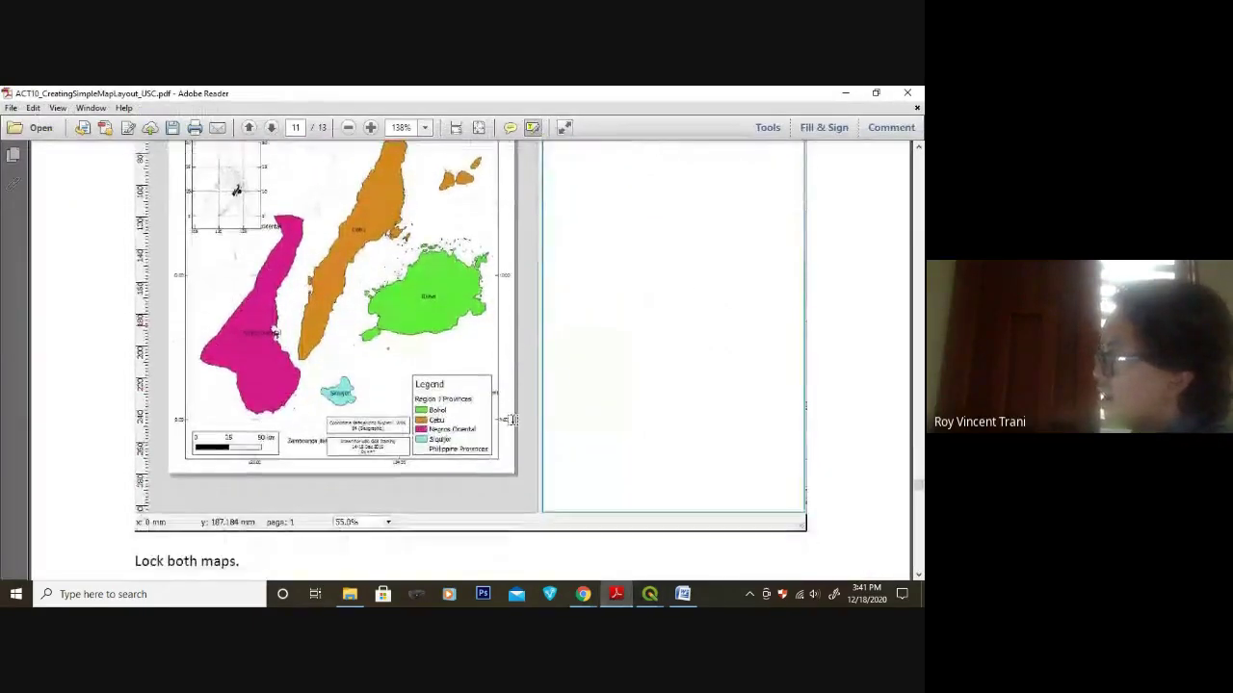
pyautogui.scroll(-3, 513, 422)
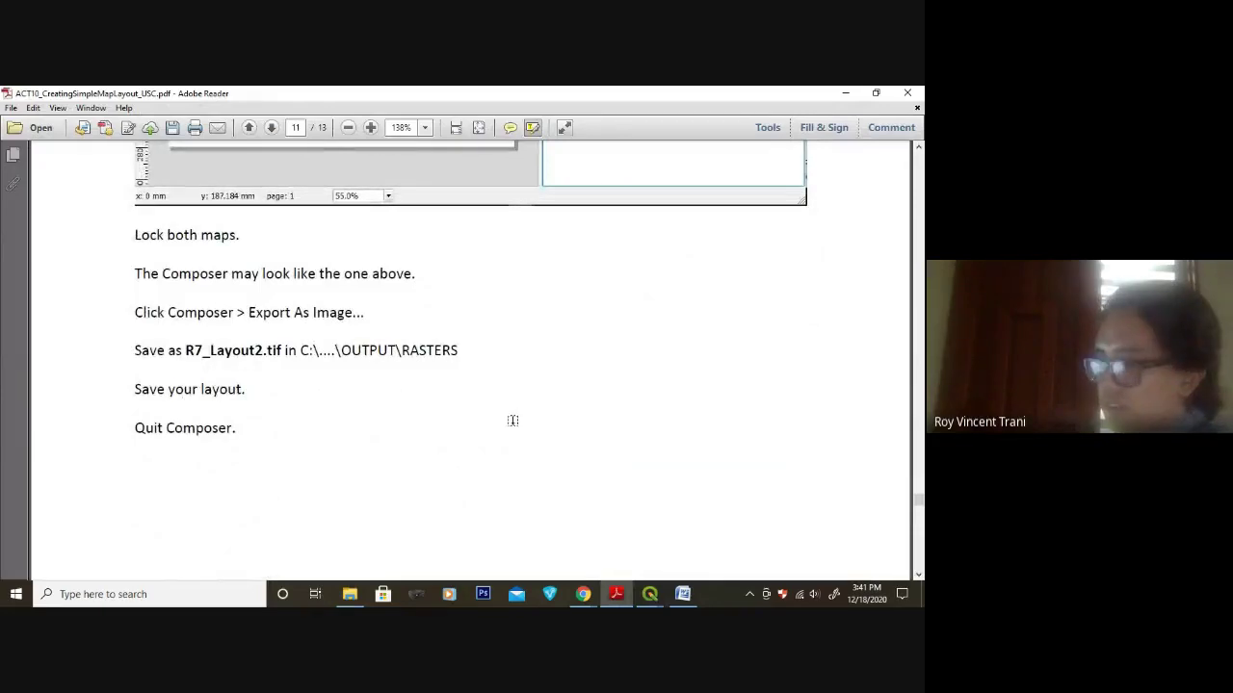
pyautogui.scroll(-7, 514, 417)
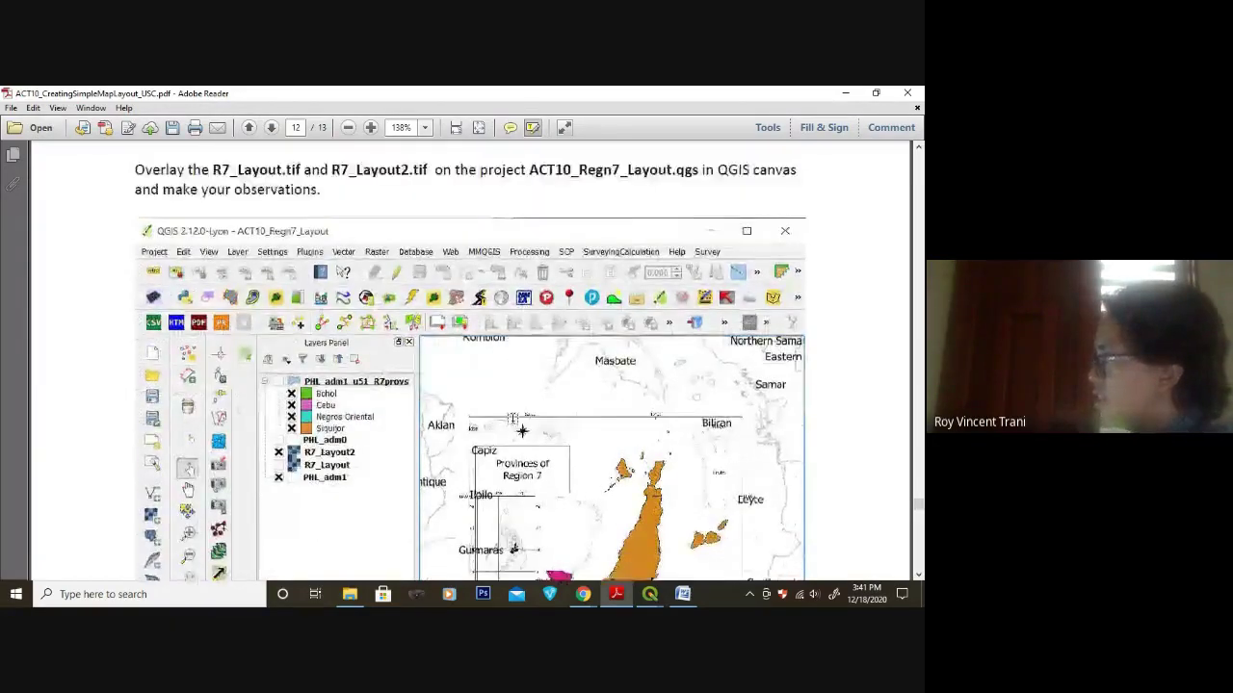
pyautogui.scroll(7, 505, 424)
pyautogui.scroll(6, 504, 424)
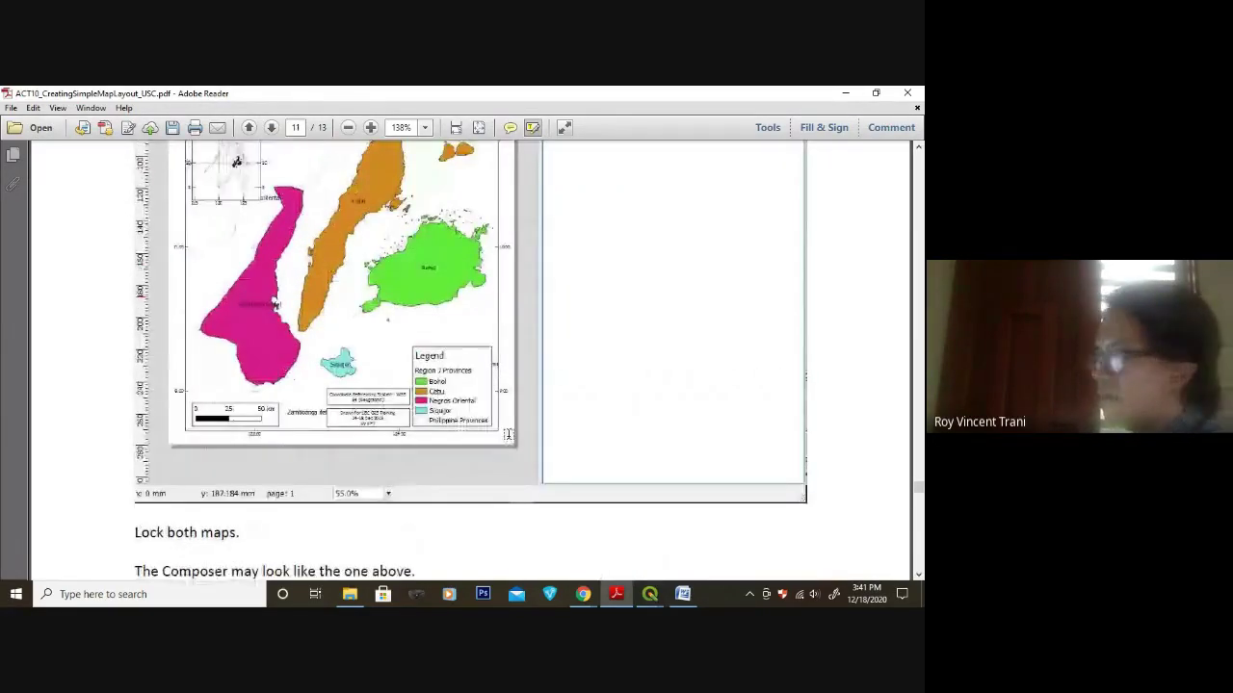
pyautogui.scroll(-5, 508, 436)
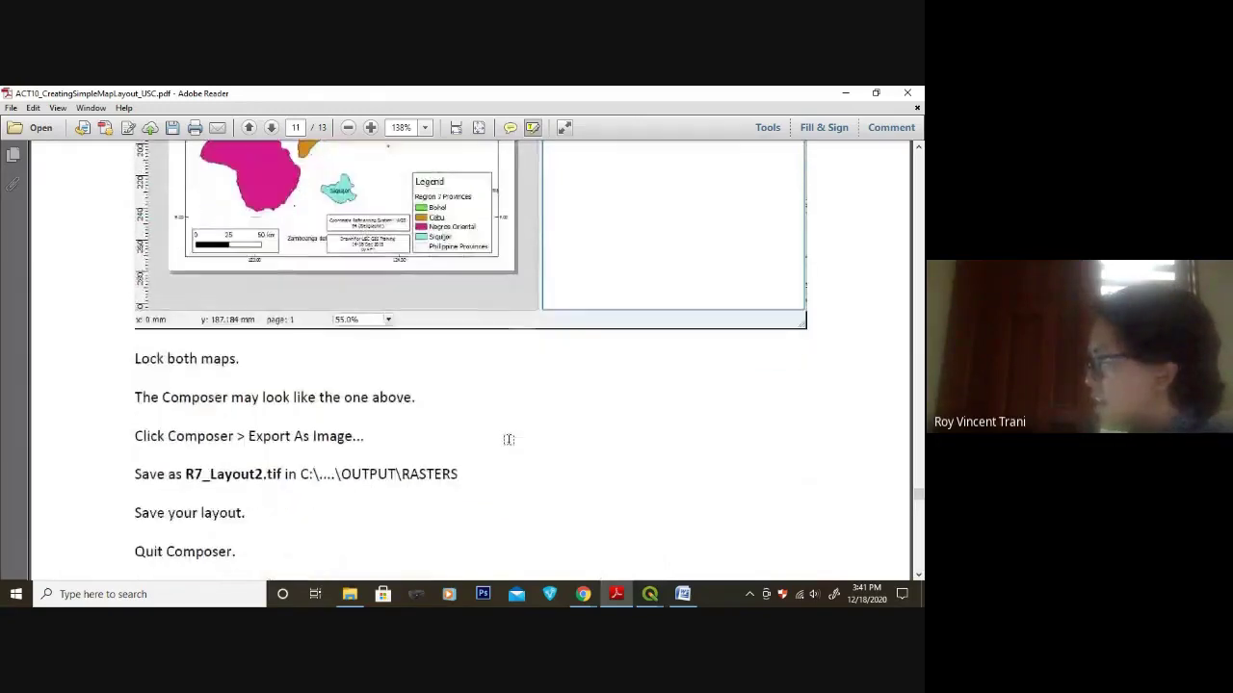
pyautogui.scroll(-8, 509, 438)
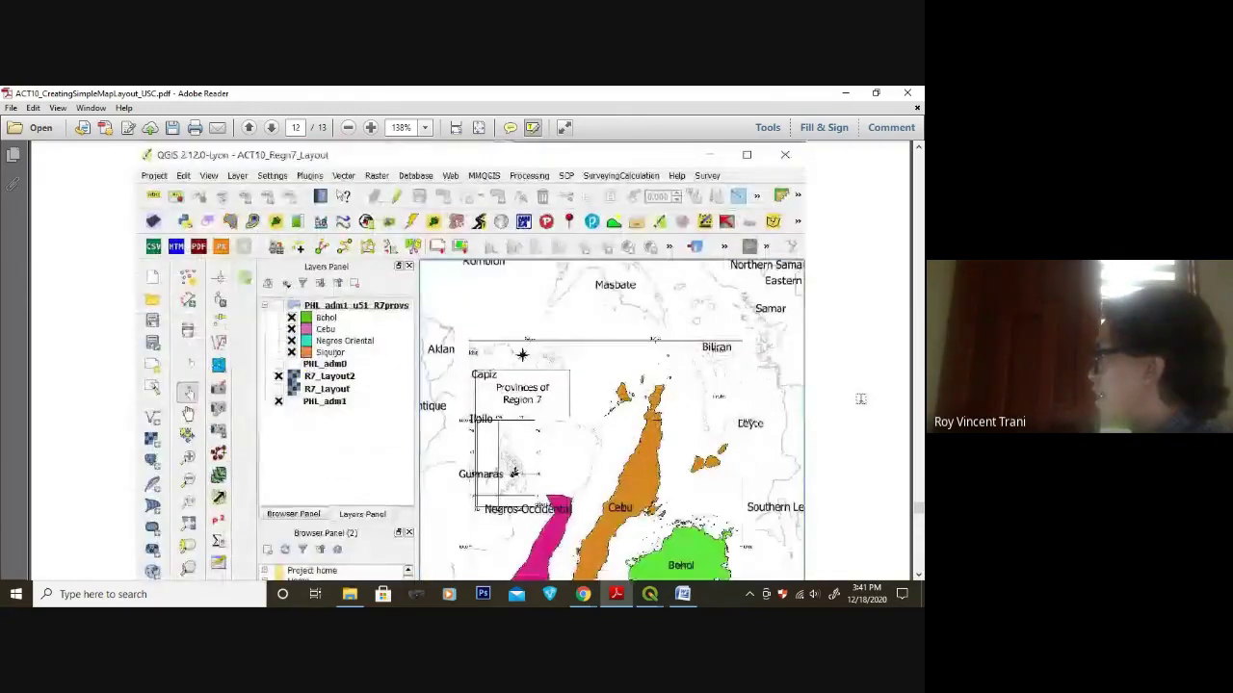
pyautogui.scroll(-9, 915, 515)
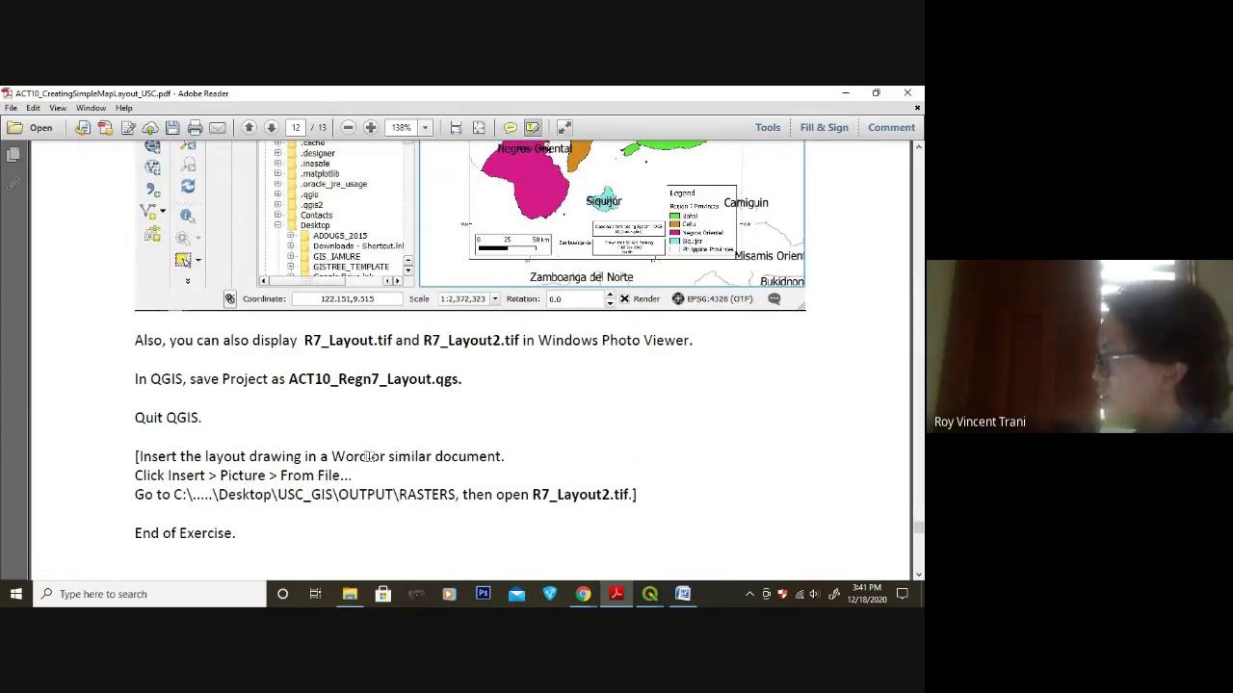
# - Switch to Word and examine the sample Provinces of Region 7 layout, including its inset, north arrow, legend and scale bar
pyautogui.click(683, 595)
pyautogui.scroll(-2, 433, 414)
pyautogui.scroll(2, 433, 414)
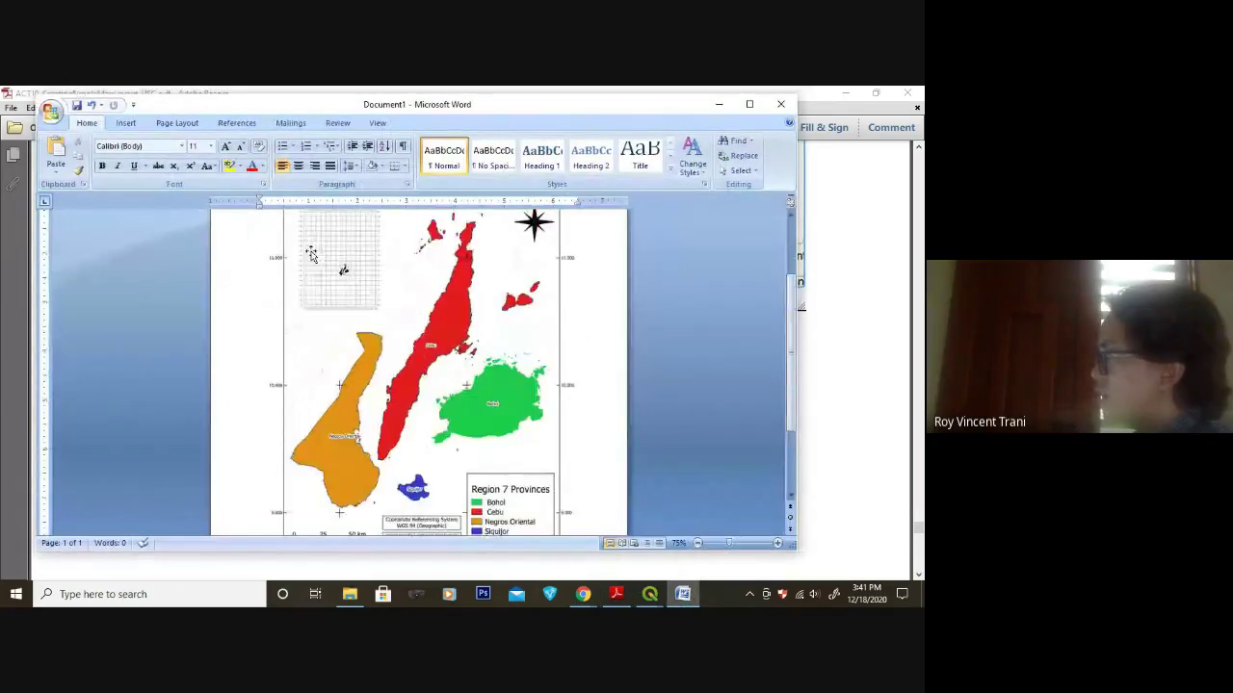
pyautogui.click(746, 104)
pyautogui.scroll(3, 309, 385)
pyautogui.scroll(-1, 308, 385)
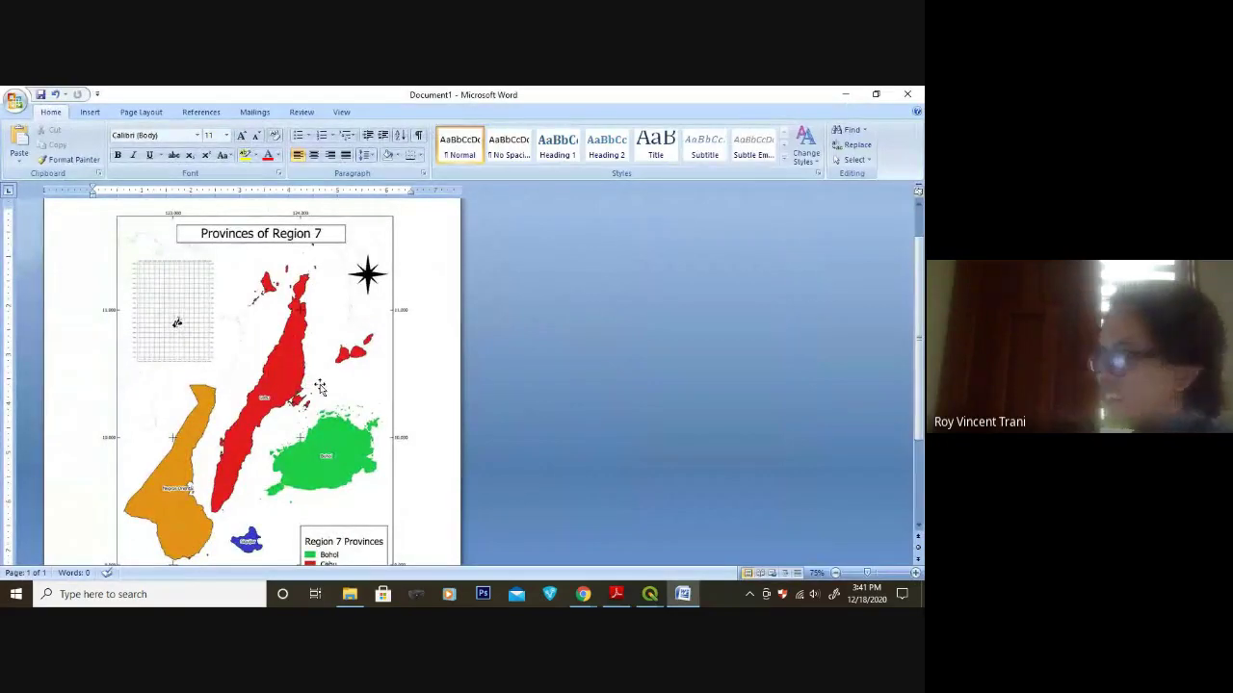
pyautogui.scroll(-1, 319, 387)
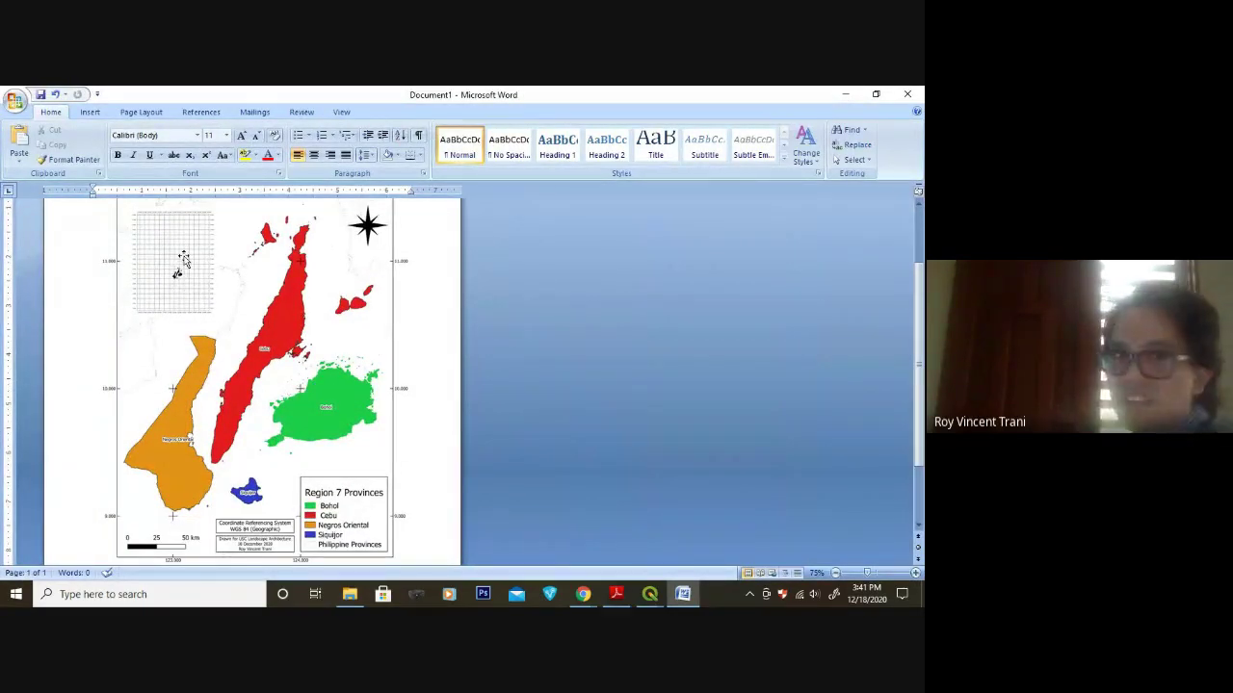
pyautogui.scroll(1, 189, 300)
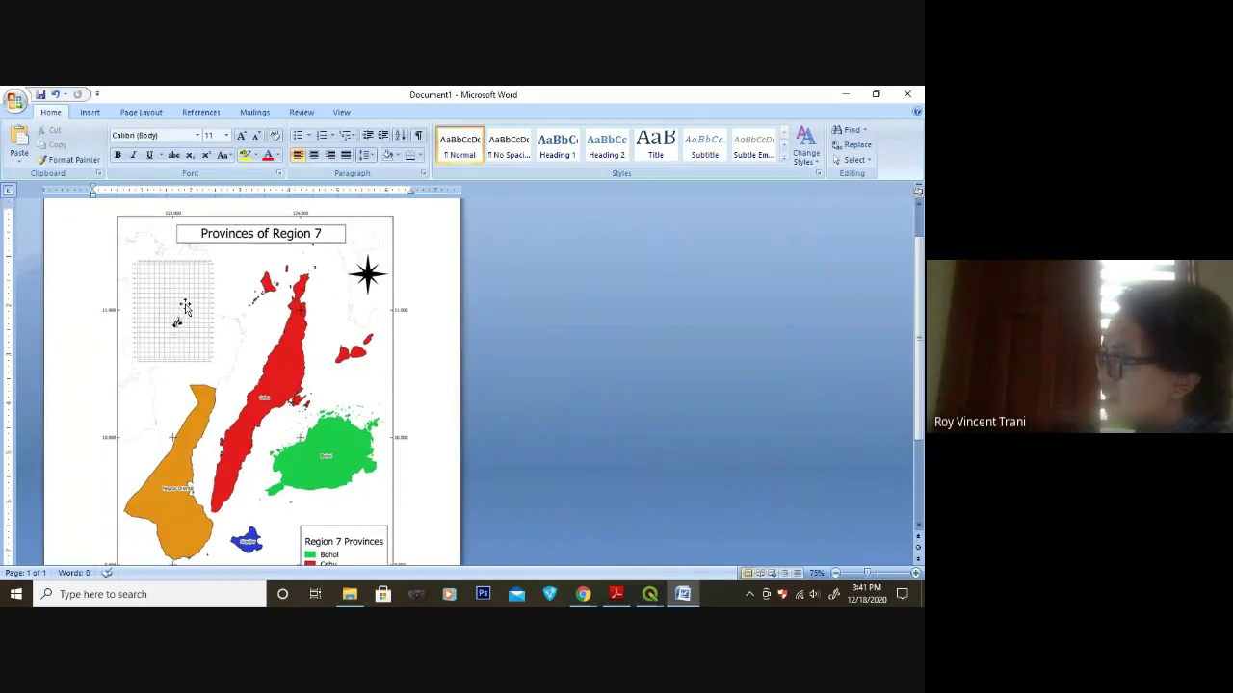
pyautogui.scroll(-2, 193, 321)
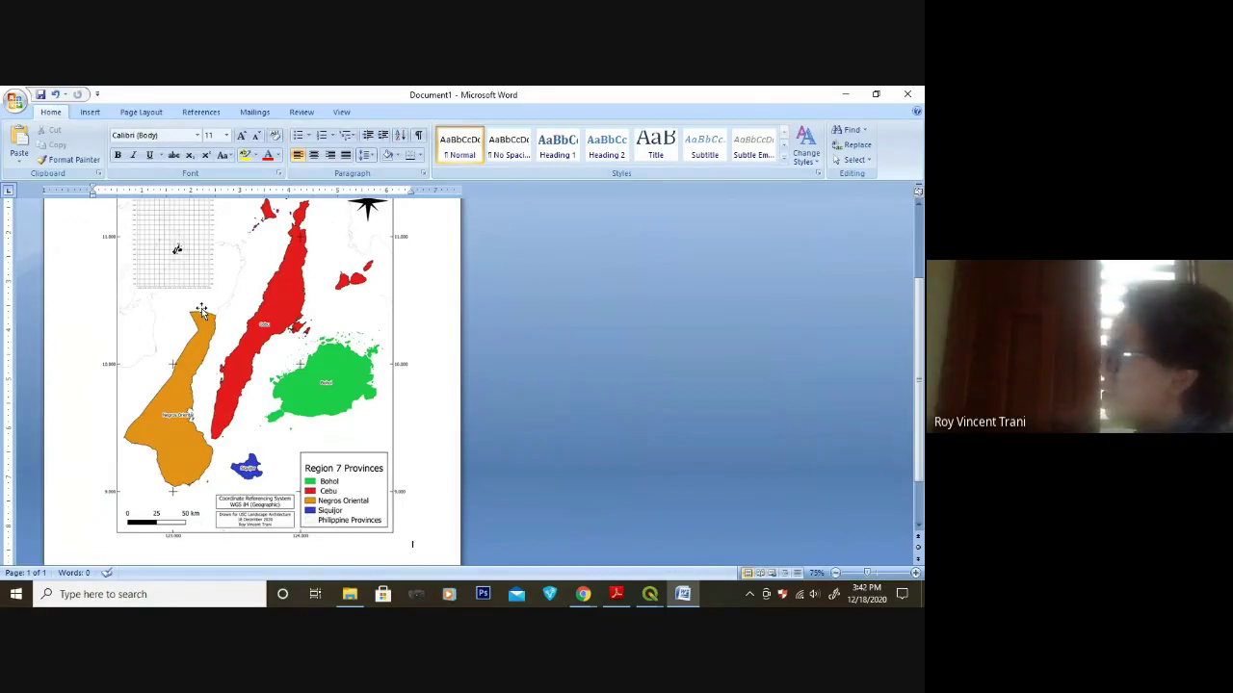
pyautogui.scroll(2, 202, 310)
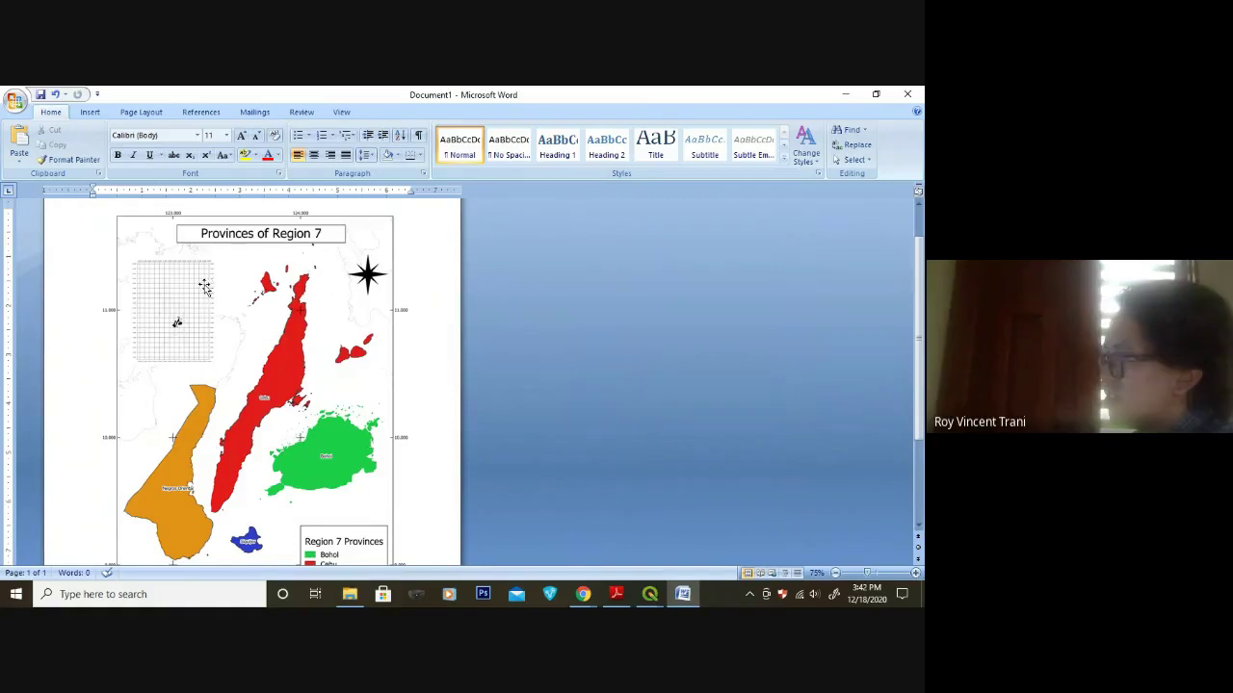
pyautogui.scroll(-1, 209, 351)
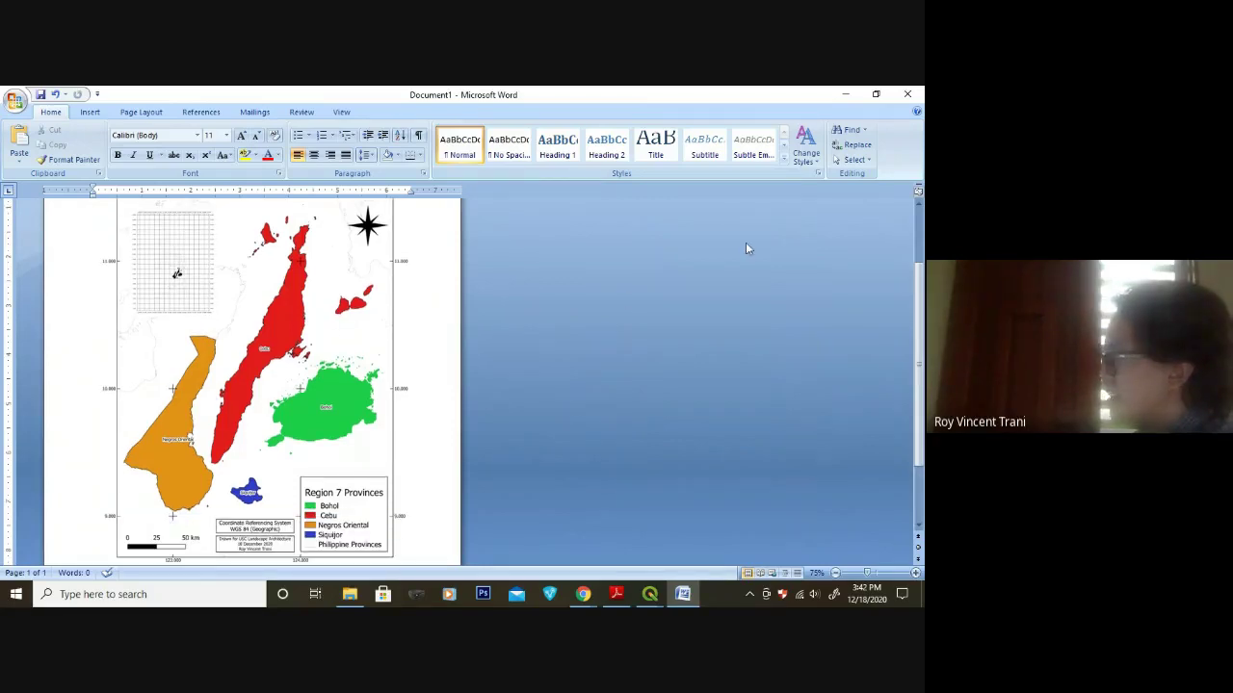
pyautogui.click(842, 95)
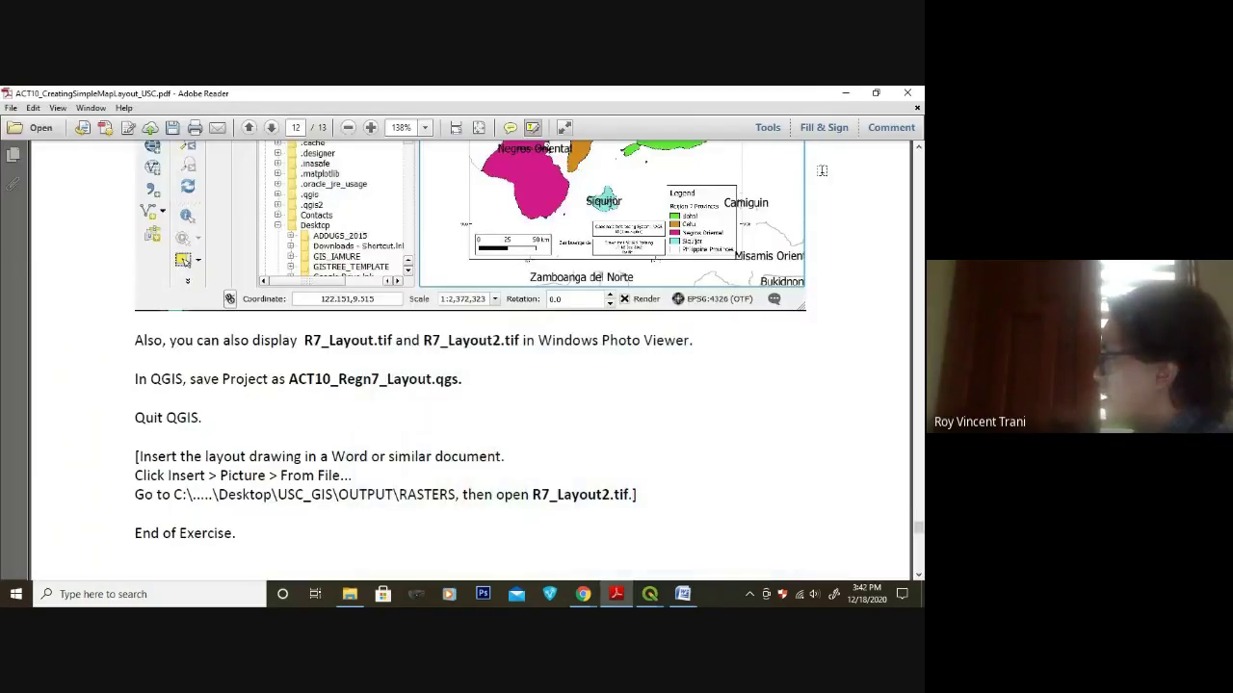
pyautogui.scroll(2, 706, 319)
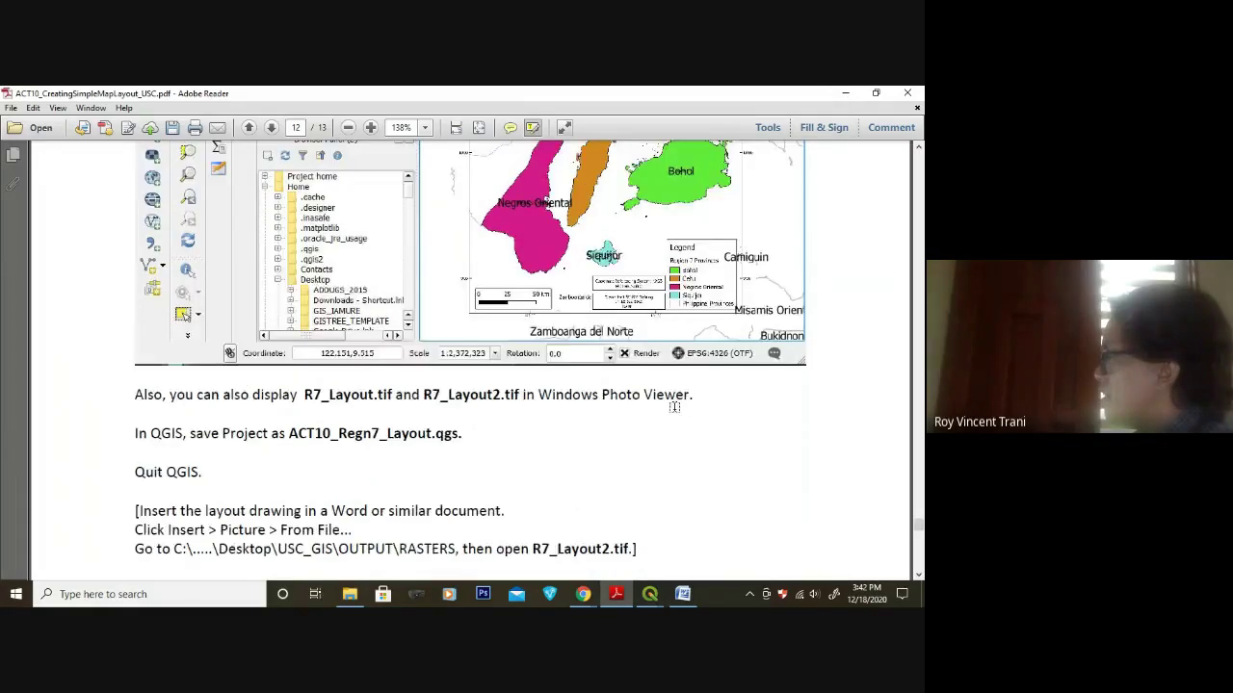
# - Switch to the main ACT10_R7_Layouts DEMO project window and set the PHL_adm1_u51_R7provs layer to Single labels using NAME_1
pyautogui.click(647, 596)
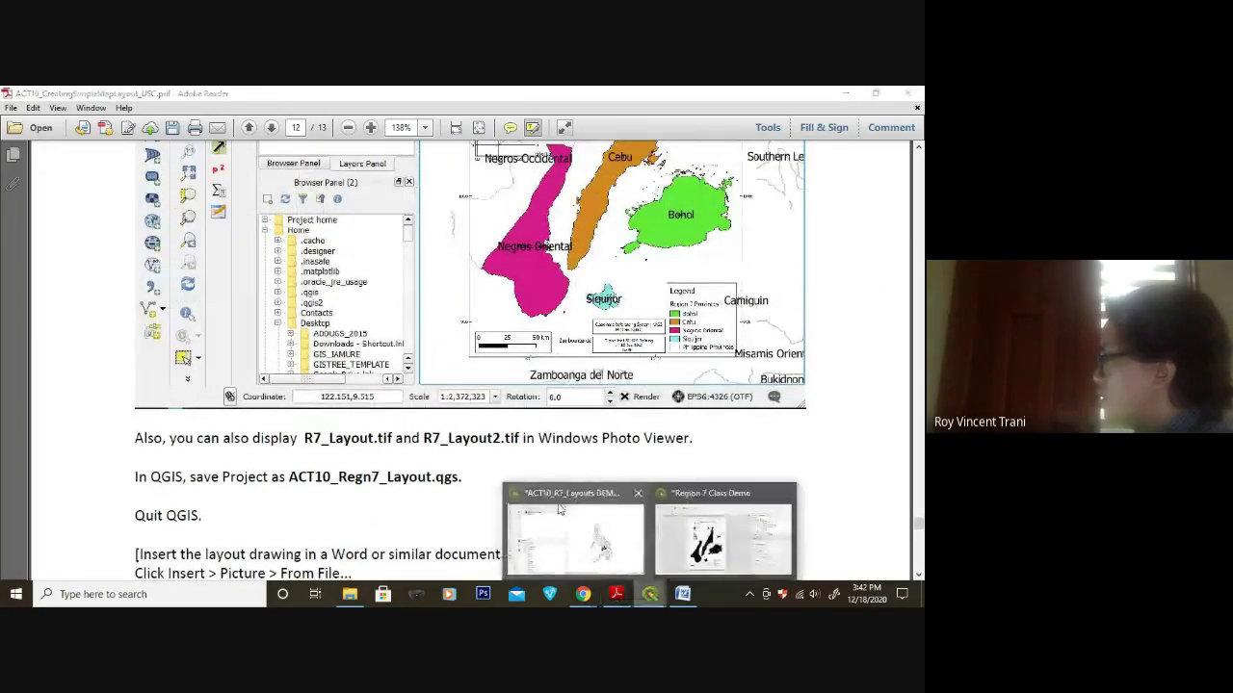
pyautogui.click(723, 528)
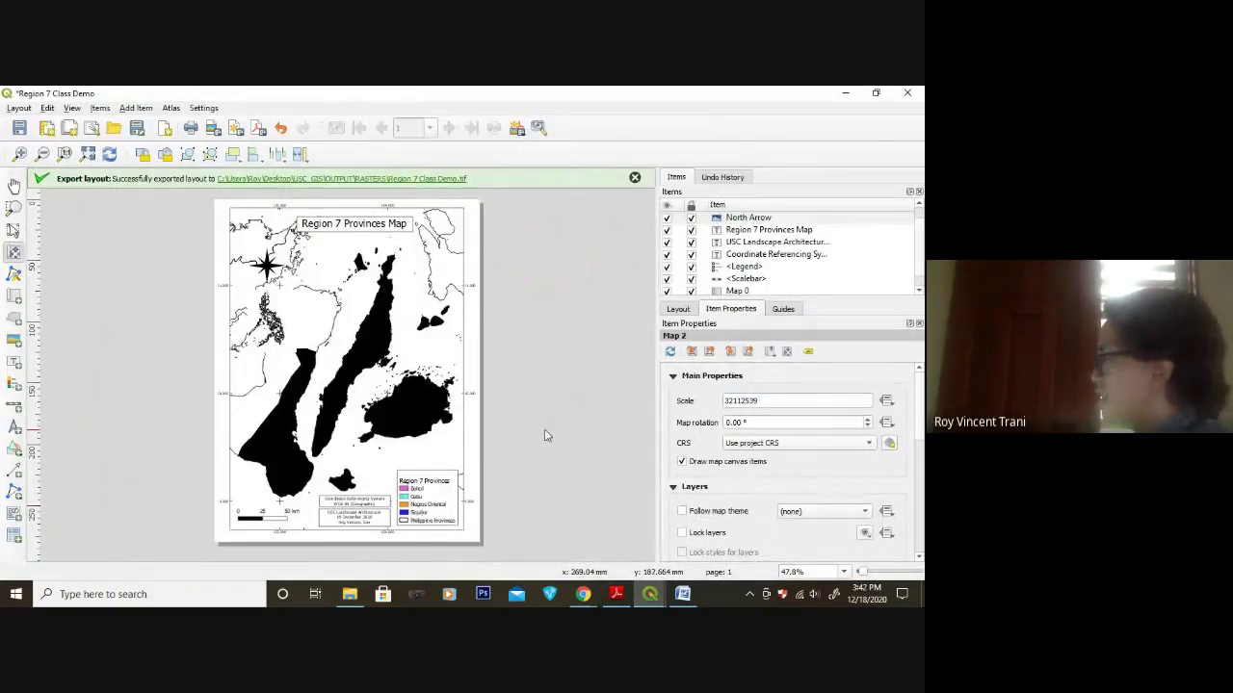
pyautogui.click(651, 593)
pyautogui.click(575, 538)
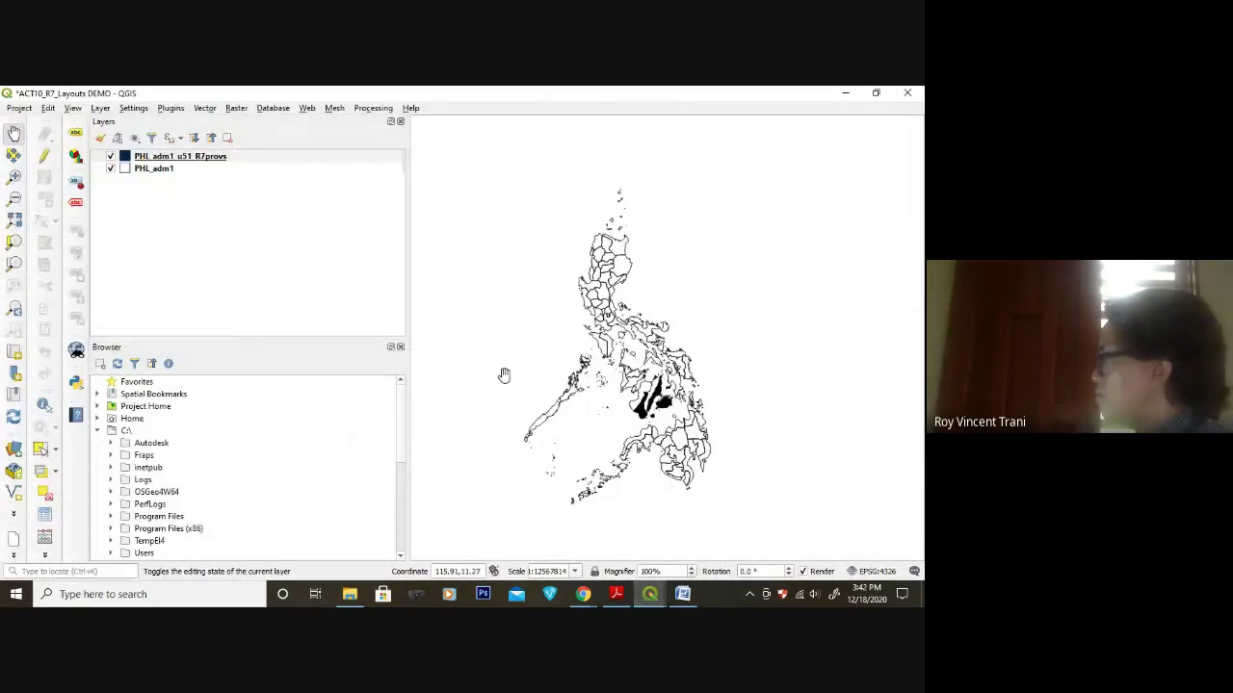
pyautogui.rightClick(188, 156)
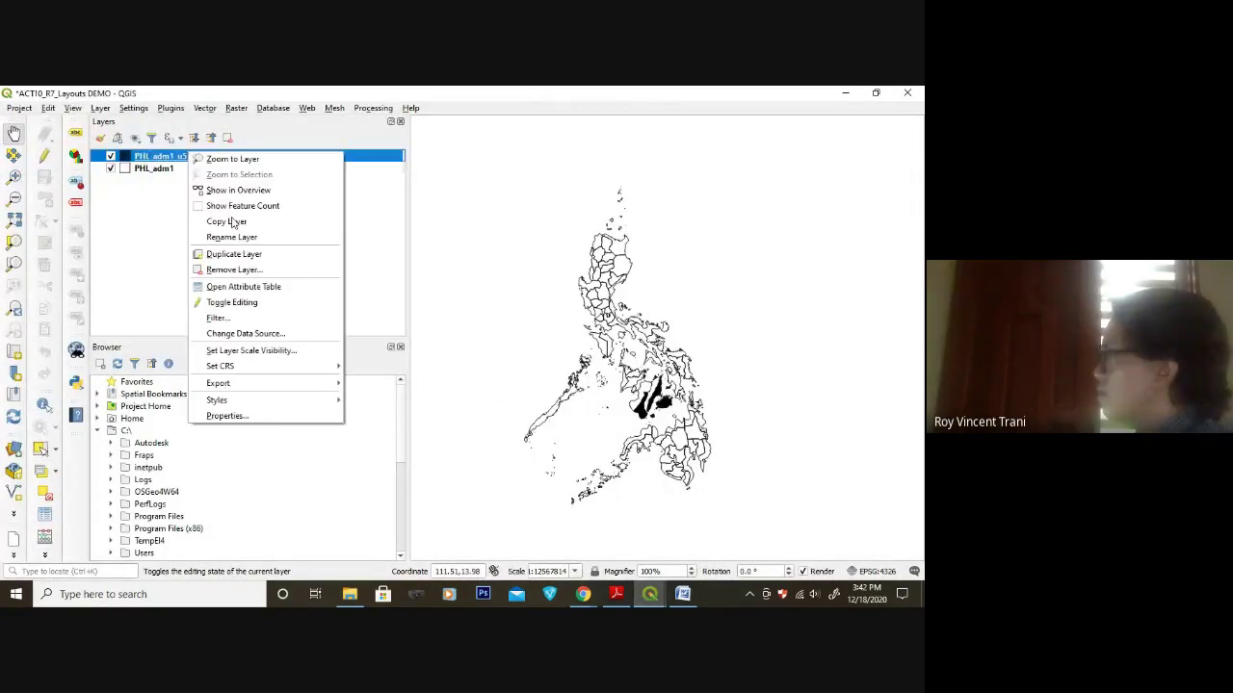
pyautogui.click(250, 421)
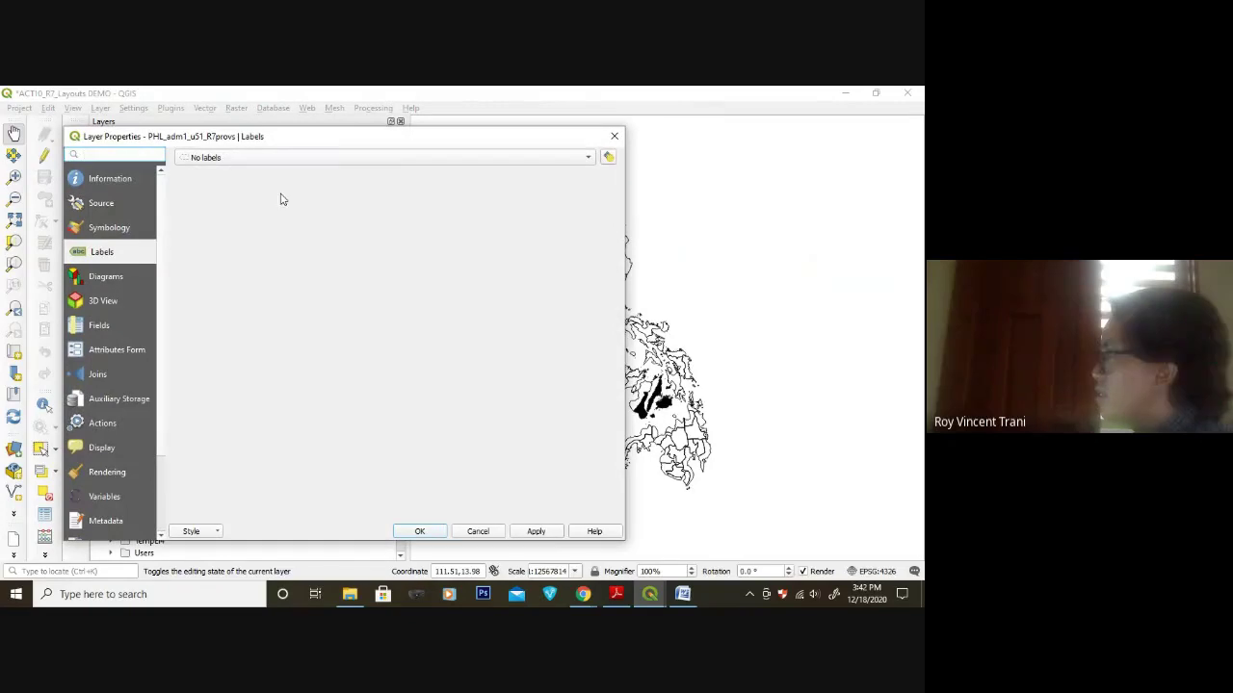
pyautogui.click(207, 158)
pyautogui.click(234, 169)
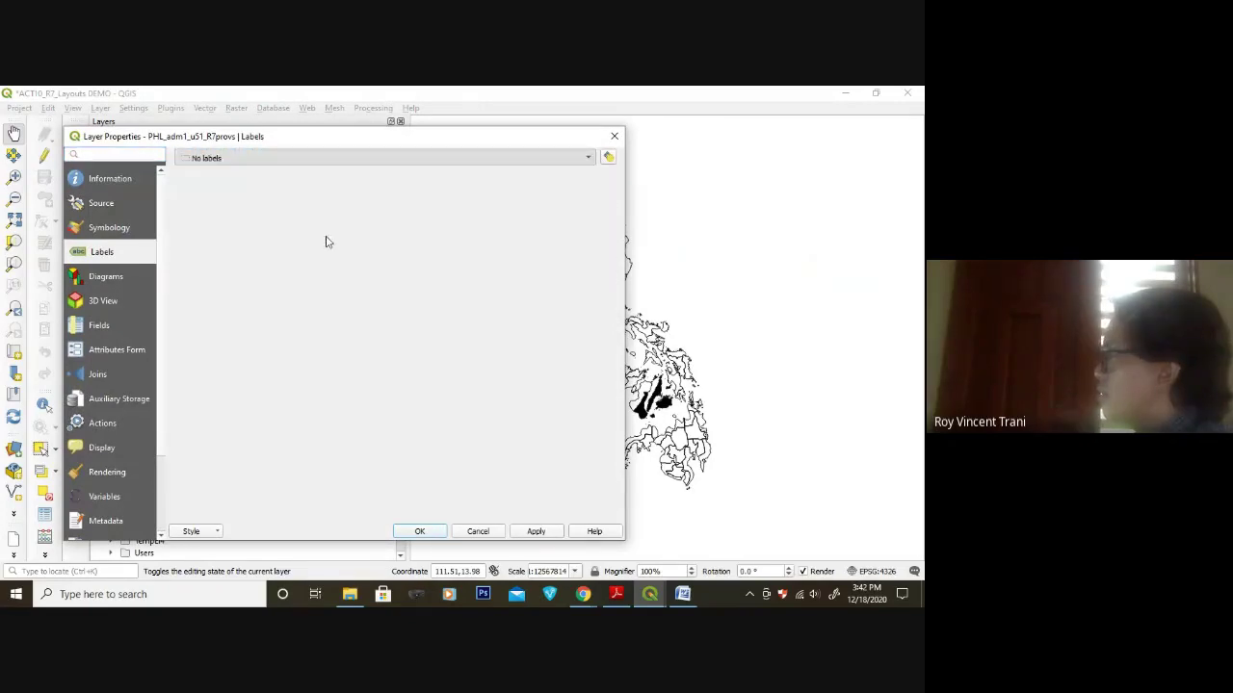
pyautogui.click(535, 532)
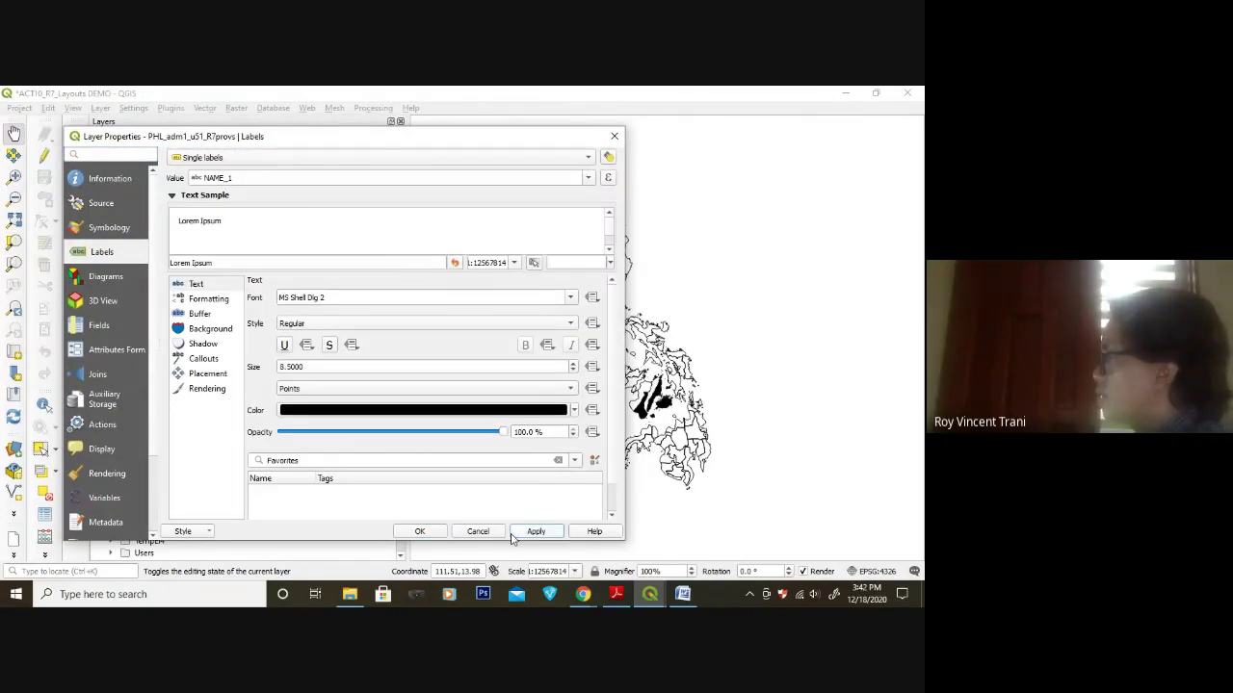
pyautogui.click(419, 532)
# - Open the symbology properties of the PHL_adm1_u51_R7provs layer and switch its renderer to Categorized
pyautogui.rightClick(146, 160)
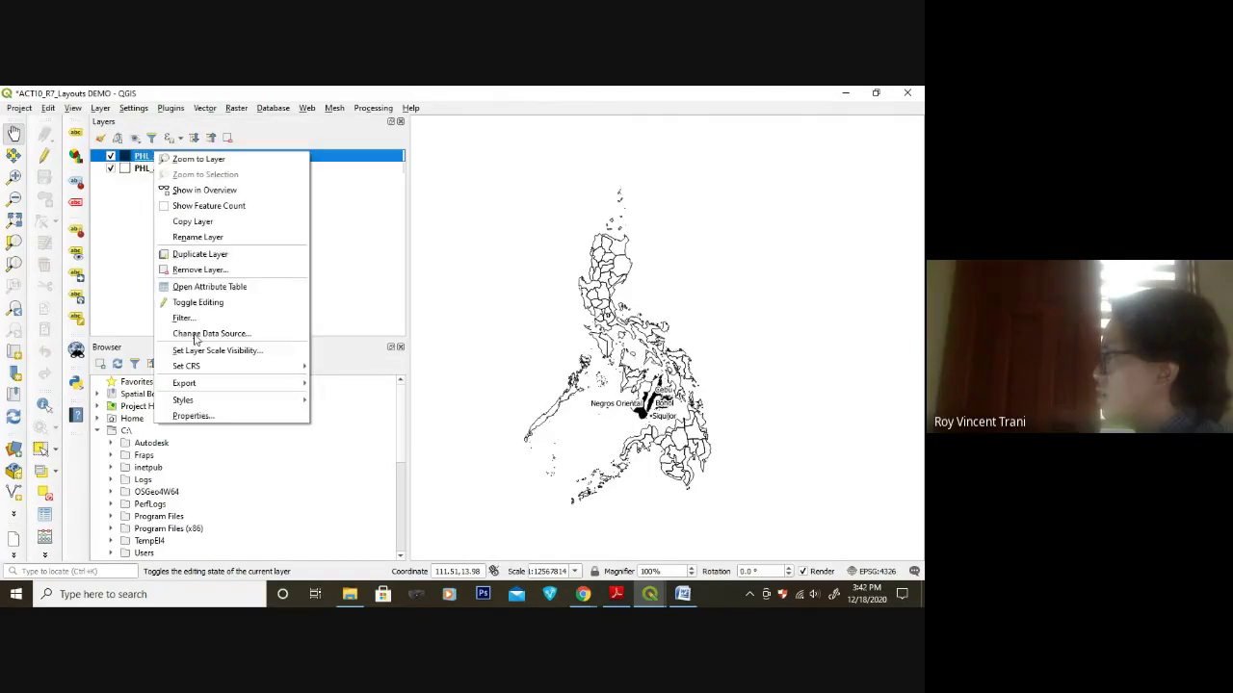
pyautogui.click(213, 419)
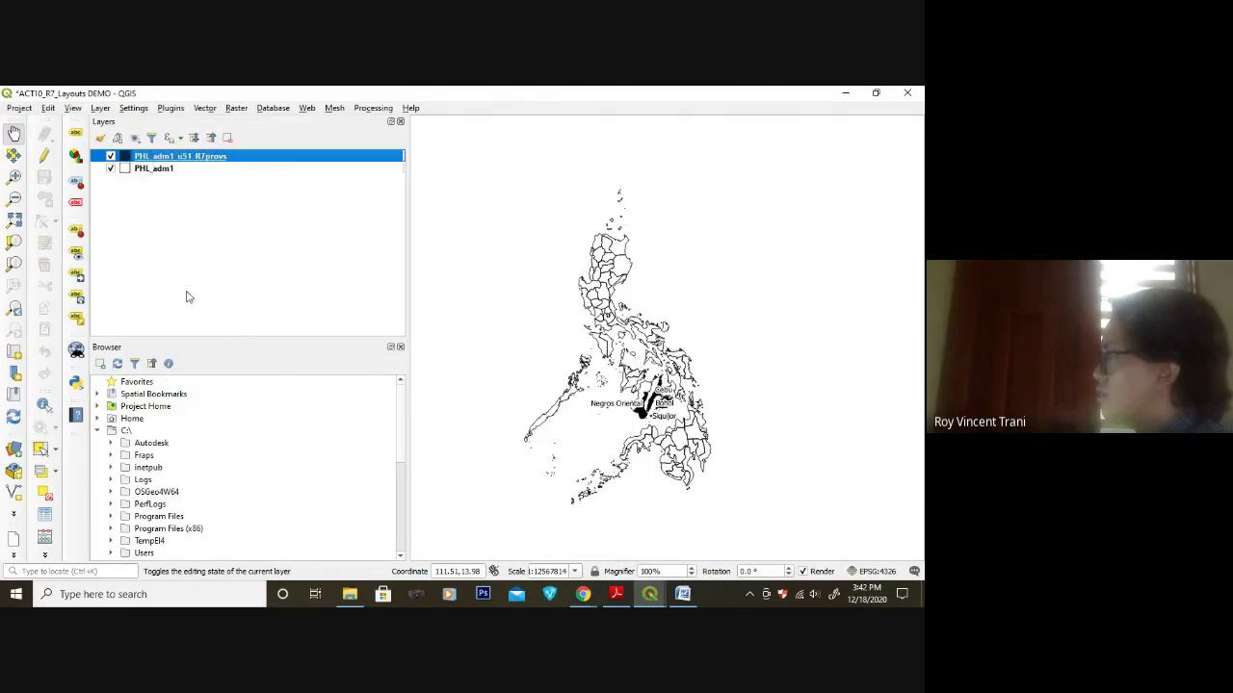
pyautogui.click(112, 229)
pyautogui.click(296, 159)
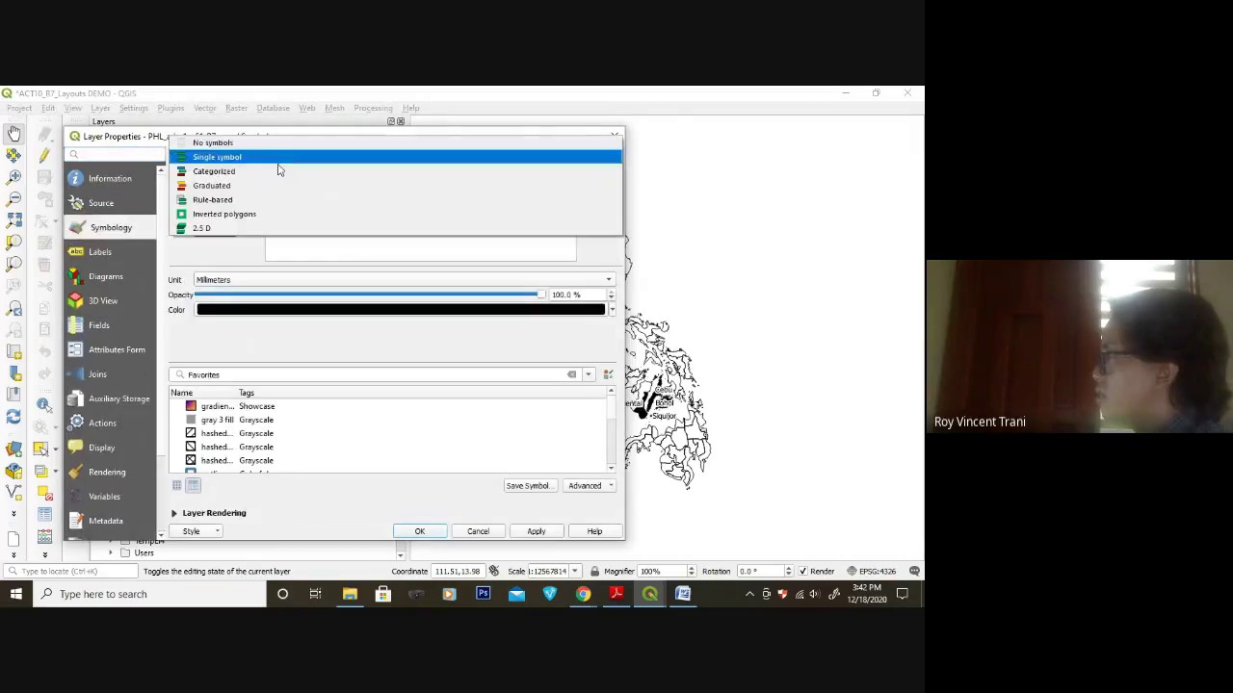
pyautogui.click(279, 172)
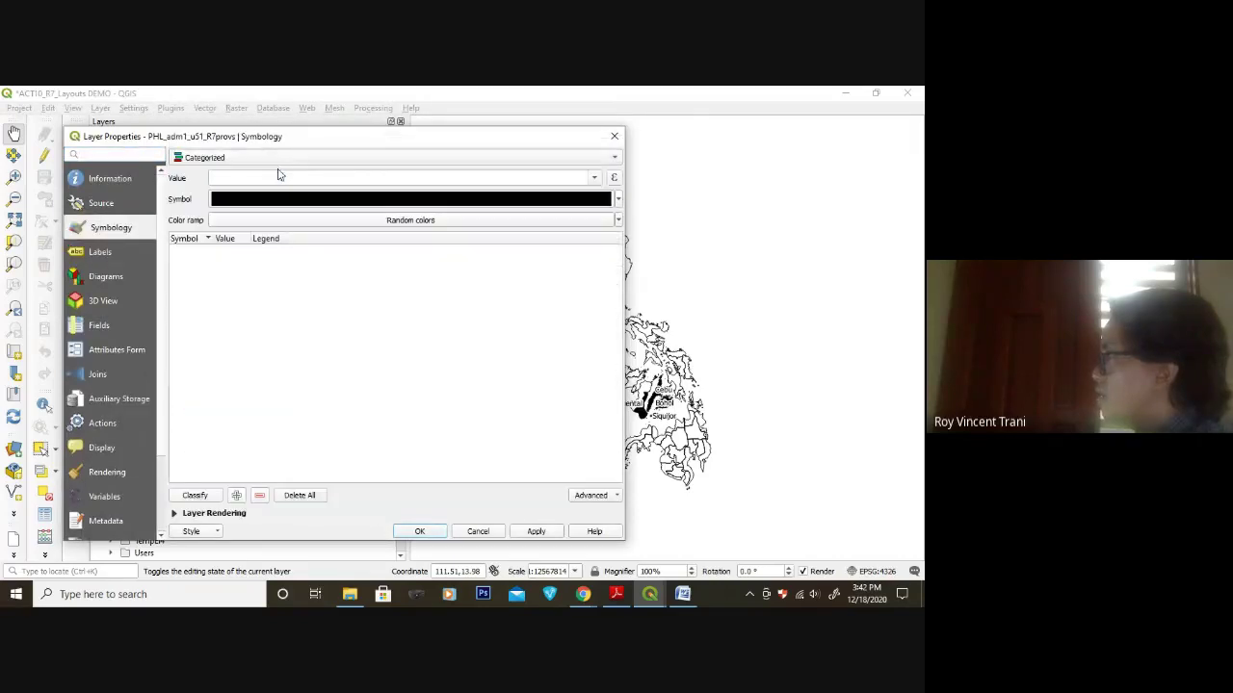
# - Classify the PHL_adm1_u51_R7provs symbology by NAME_1 with random colors and apply it to the map
pyautogui.click(380, 177)
pyautogui.click(481, 243)
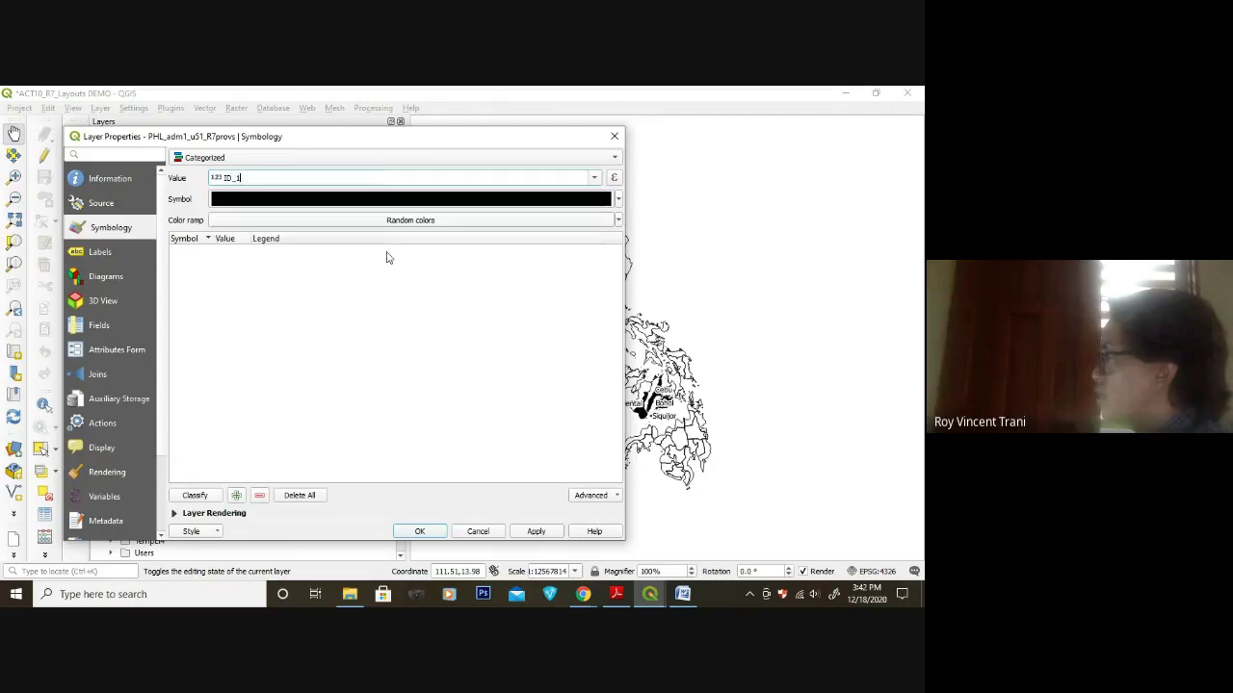
pyautogui.click(587, 177)
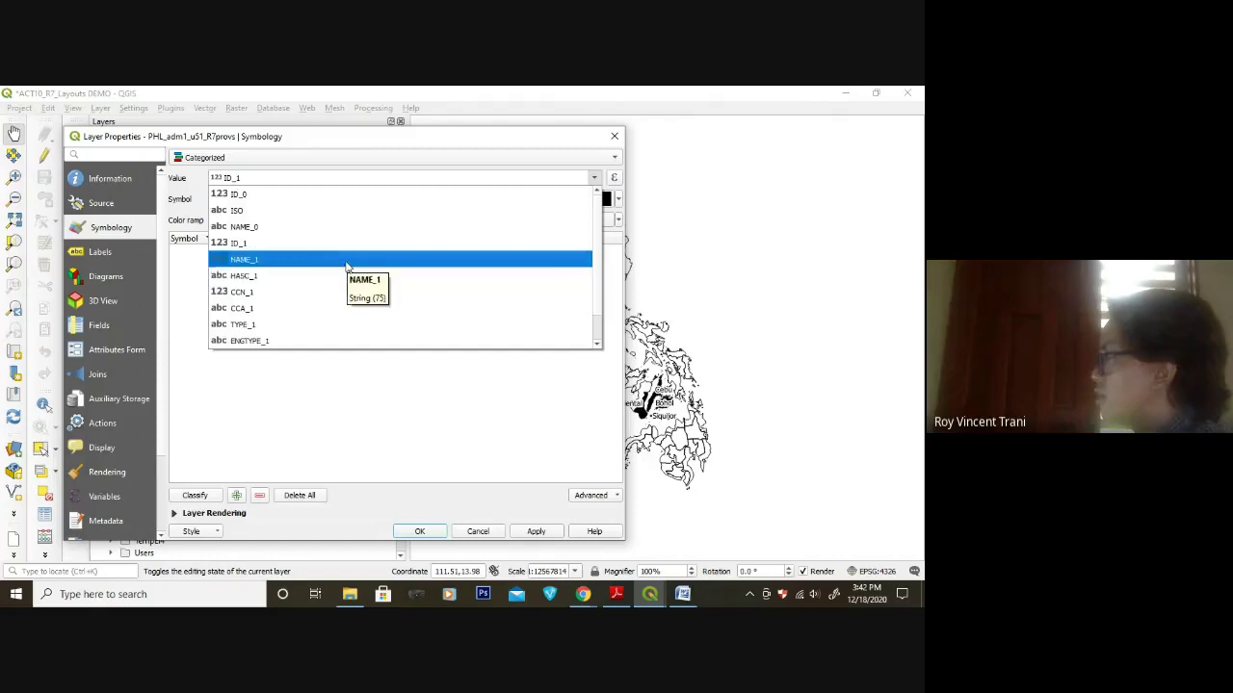
pyautogui.click(347, 260)
pyautogui.click(195, 495)
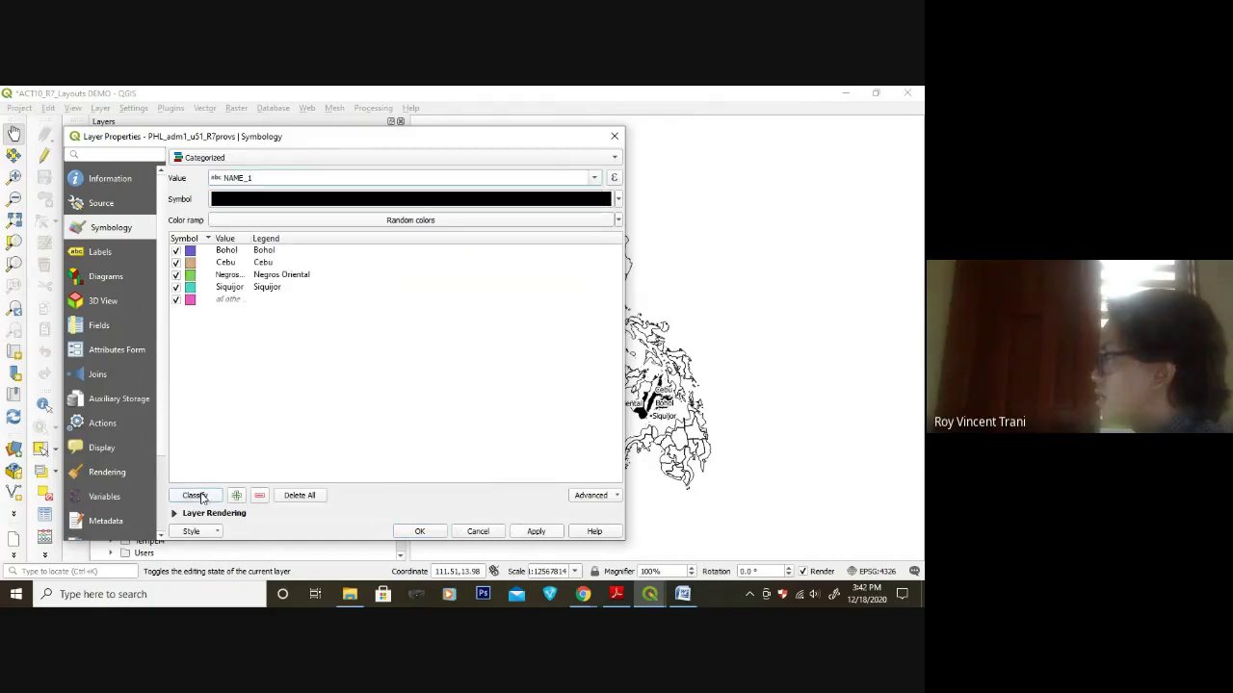
pyautogui.click(535, 532)
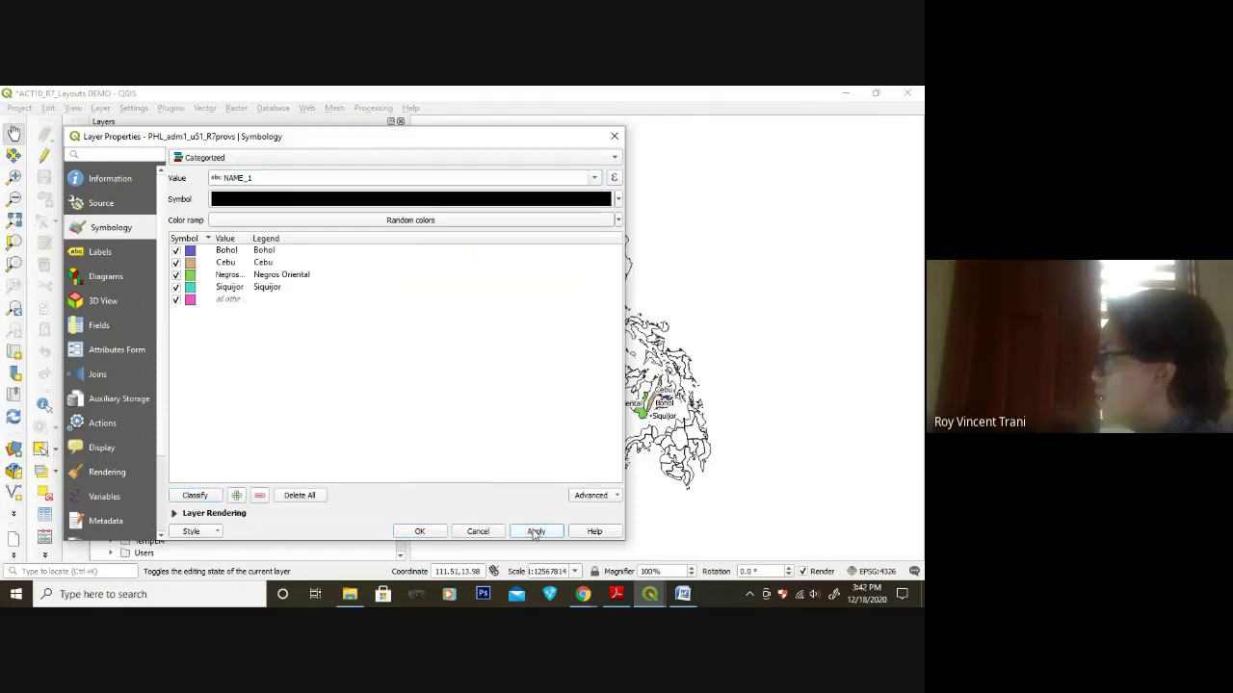
pyautogui.click(420, 532)
# - Check the coloured, labelled Region 7 provinces on the main project map and in the Region 7 Class Demo layout
pyautogui.scroll(2, 621, 385)
pyautogui.moveTo(621, 385); pyautogui.dragTo(652, 385)
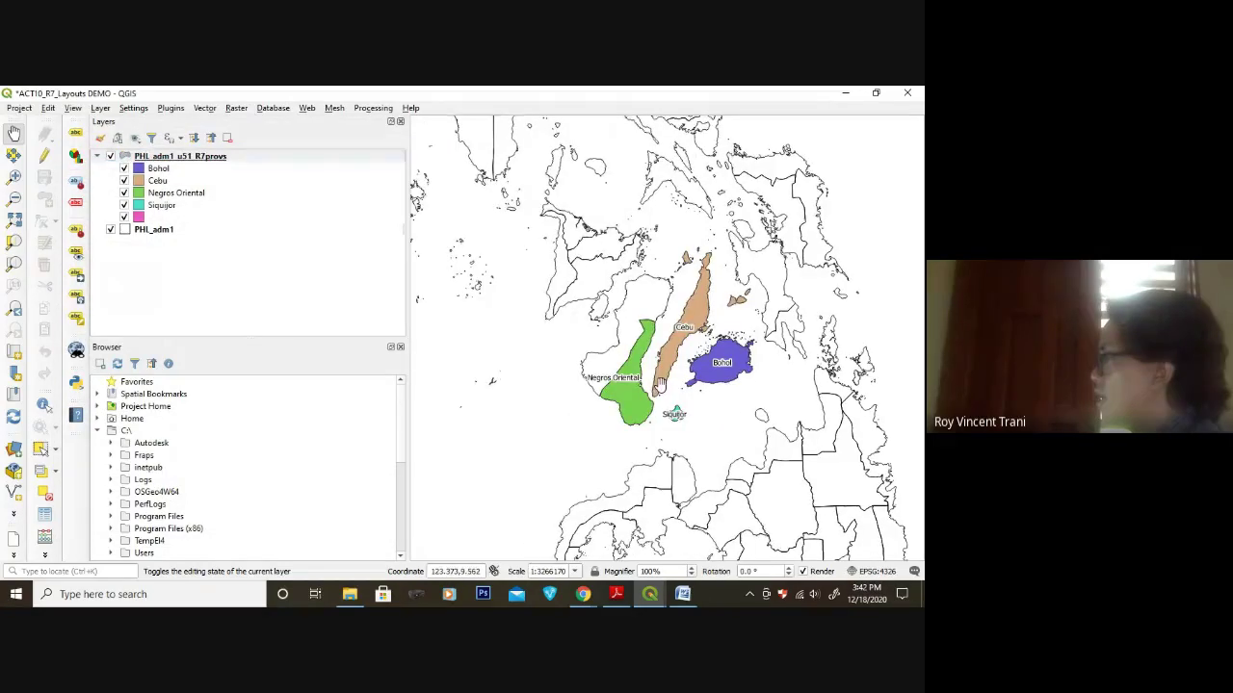
pyautogui.moveTo(650, 594)
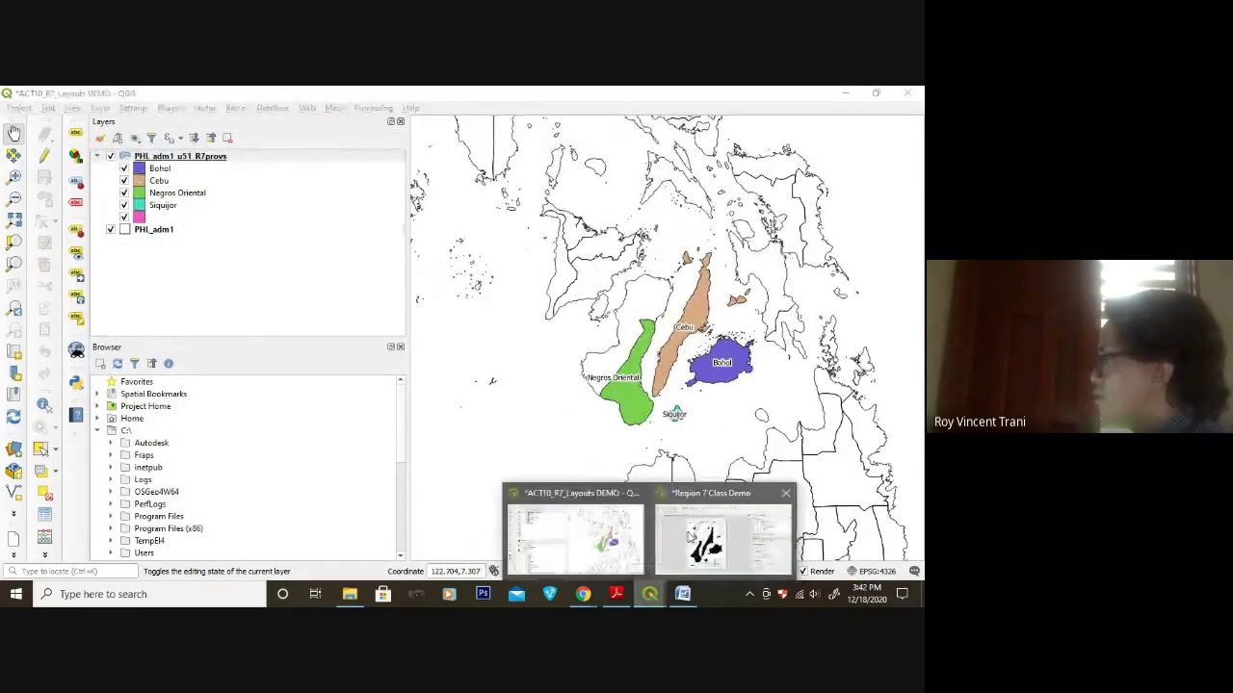
pyautogui.click(712, 529)
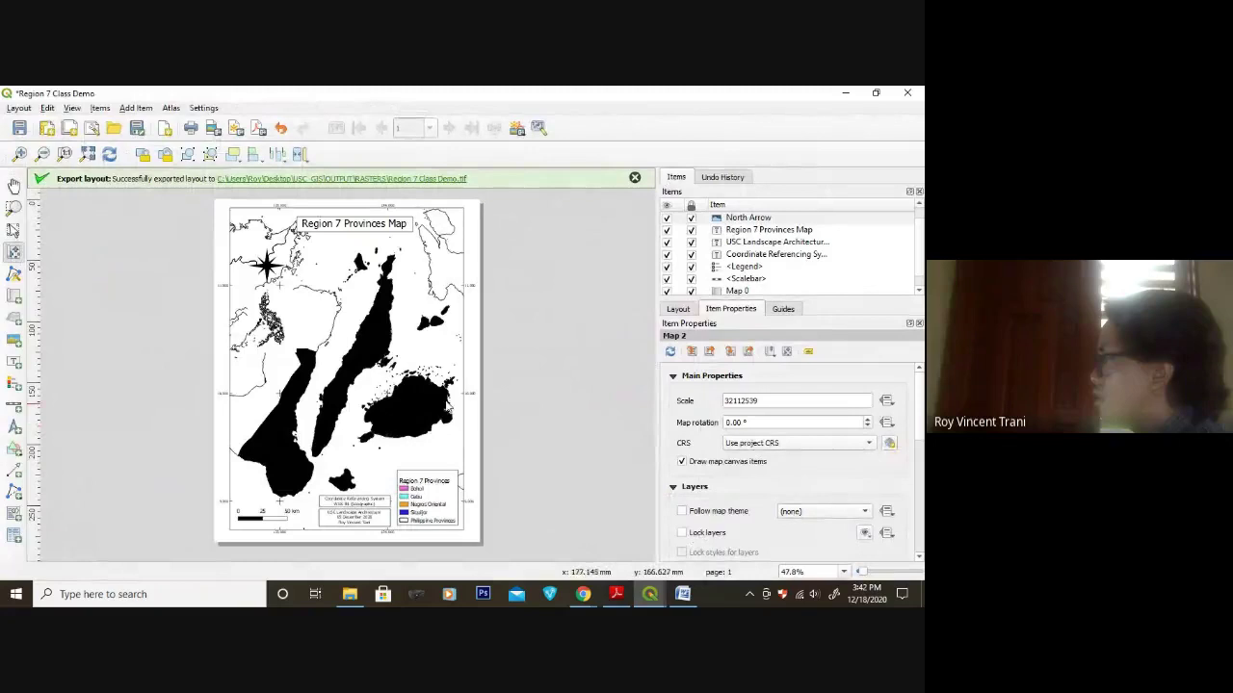
pyautogui.click(13, 185)
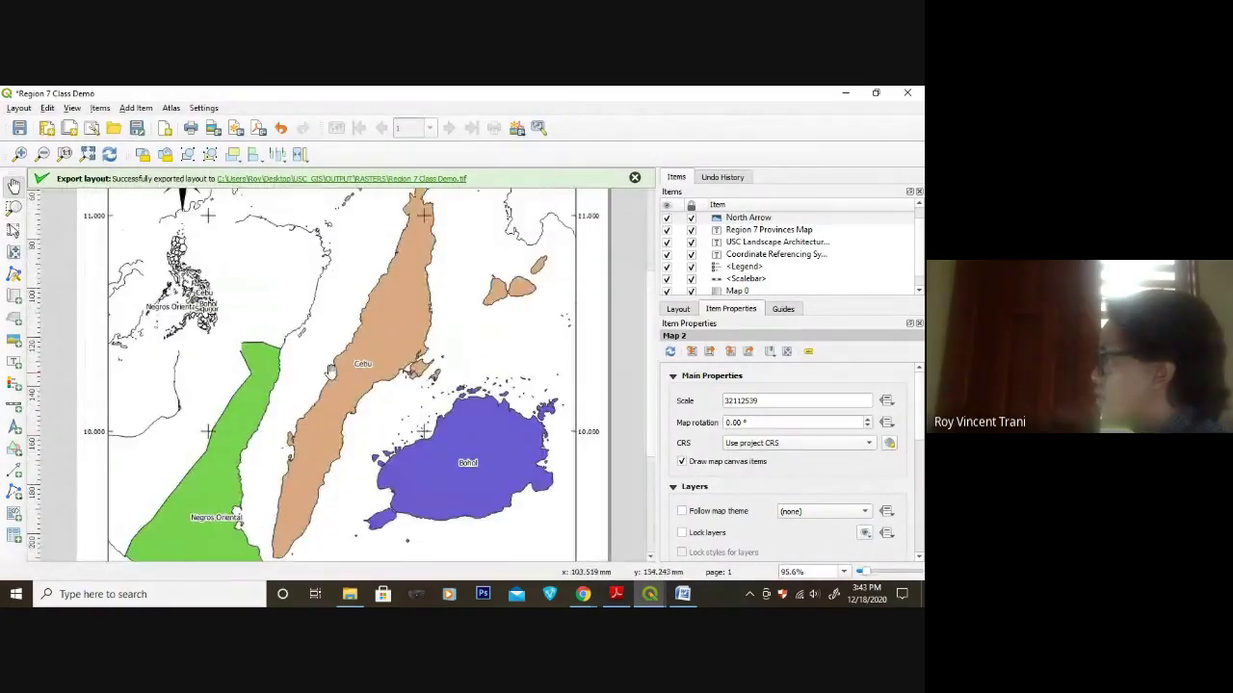
pyautogui.scroll(1, 274, 328)
pyautogui.moveTo(264, 357); pyautogui.dragTo(279, 400)
pyautogui.scroll(-1, 286, 388)
pyautogui.scroll(1, 238, 346)
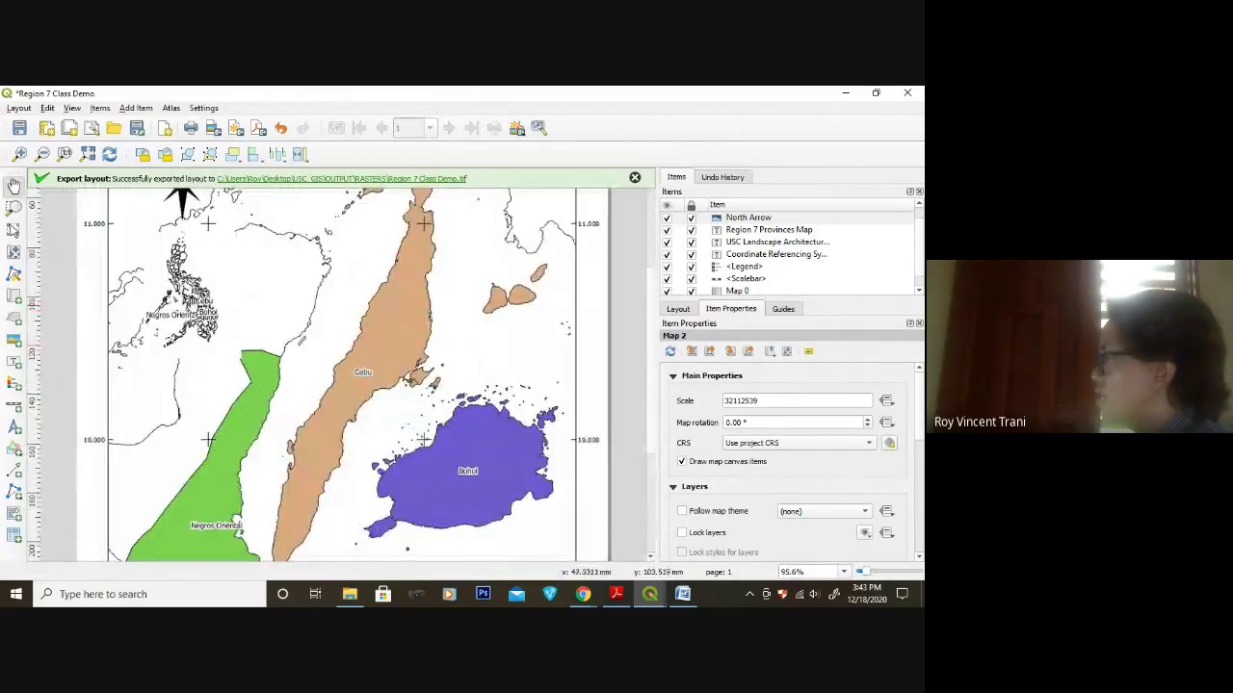
# - Select the Philippines inset map, nudge it slightly to the right and shift its map content right within the item
pyautogui.click(13, 231)
pyautogui.click(164, 298)
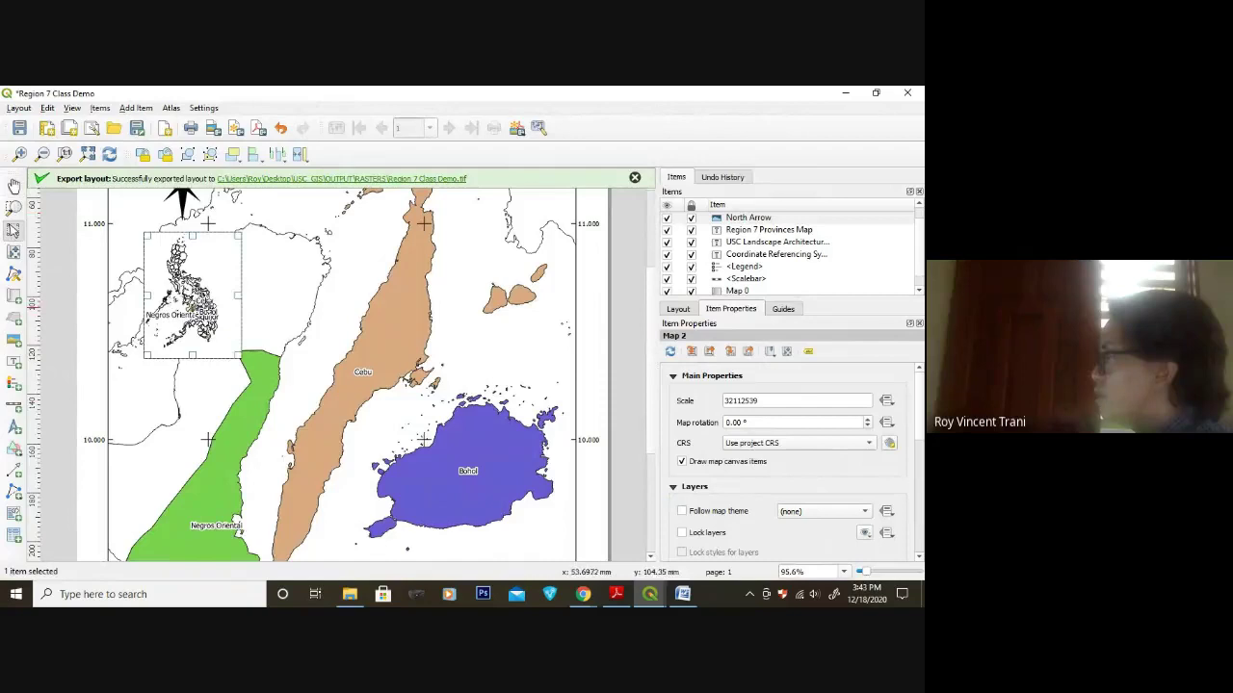
pyautogui.click(15, 253)
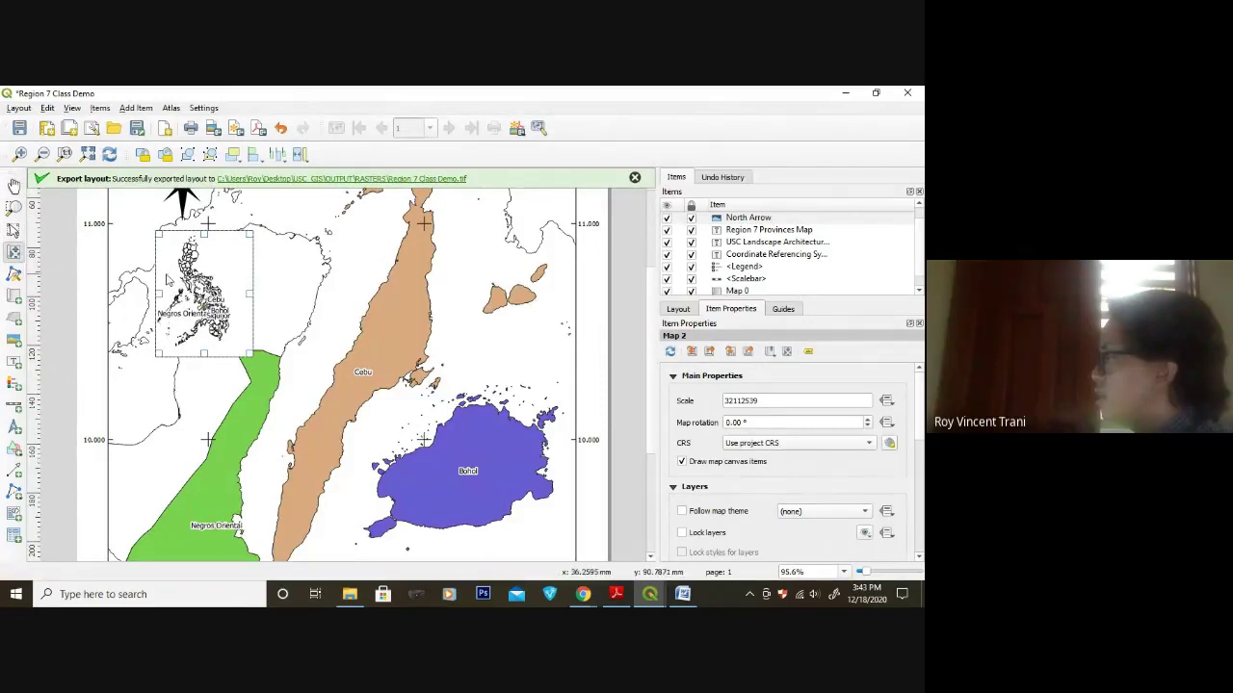
pyautogui.moveTo(197, 294); pyautogui.dragTo(209, 291)
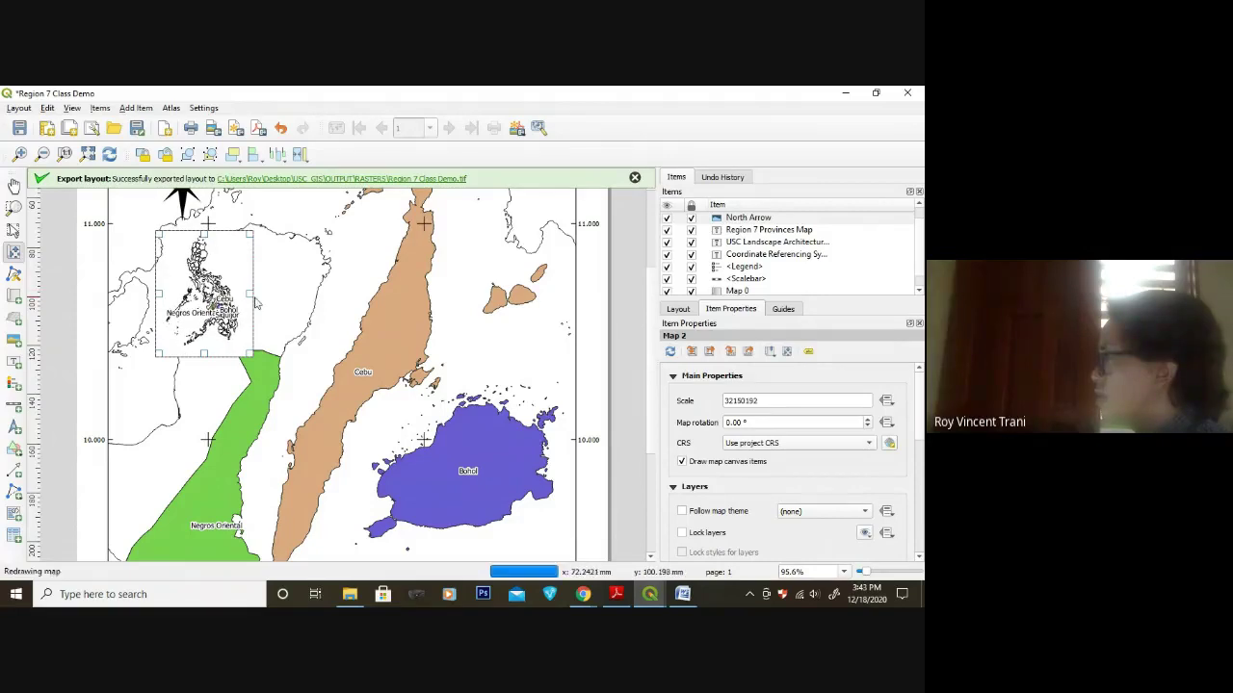
pyautogui.click(636, 386)
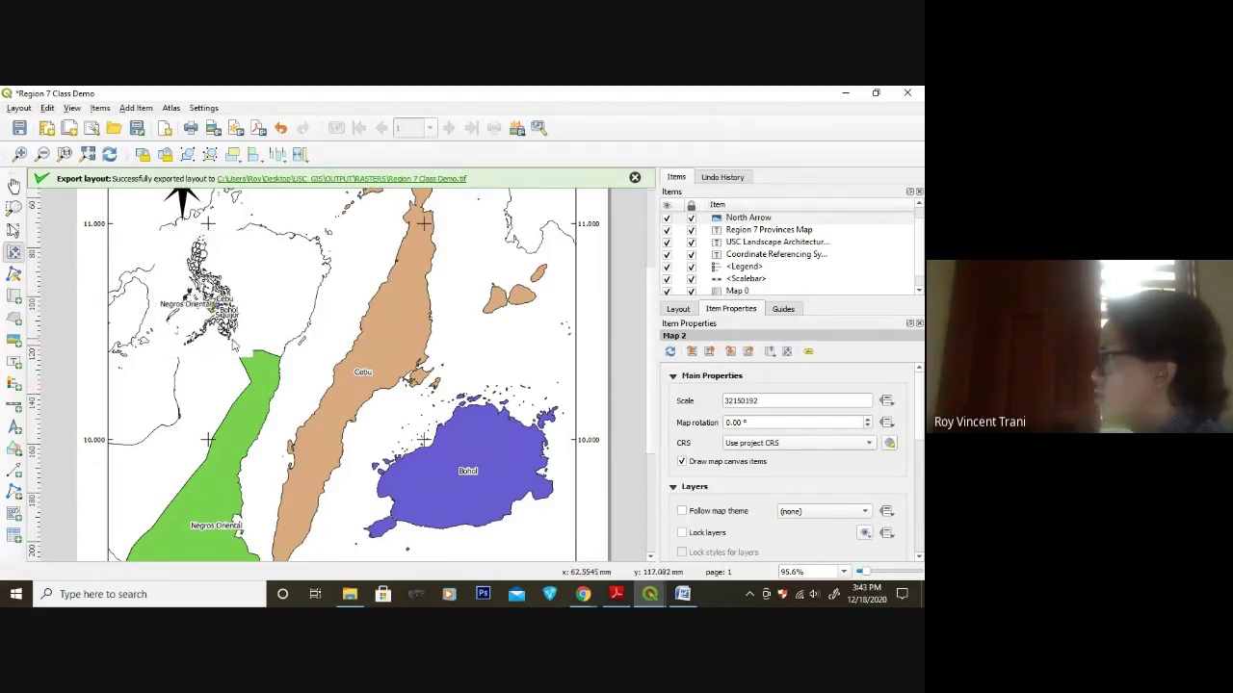
# - Examine the Philippines inset and its province labels up close and against the surrounding main map
pyautogui.click(15, 185)
pyautogui.scroll(-1, 278, 366)
pyautogui.scroll(2, 235, 341)
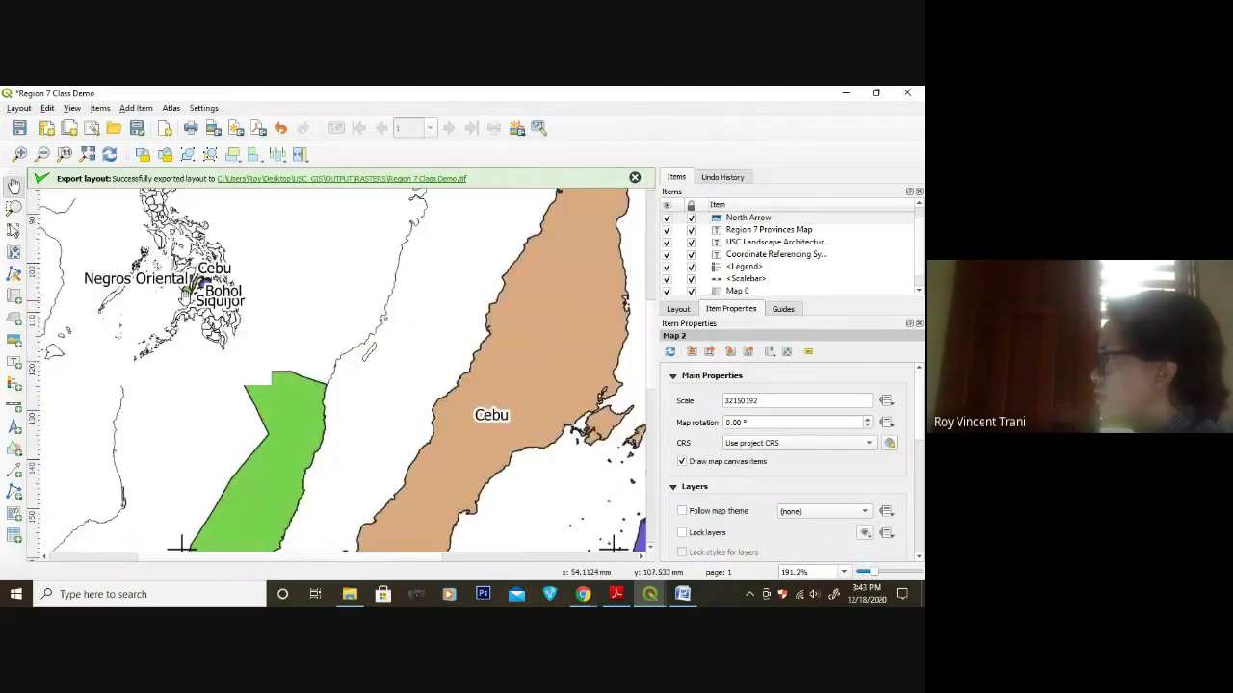
pyautogui.scroll(-2, 187, 294)
pyautogui.scroll(1, 299, 330)
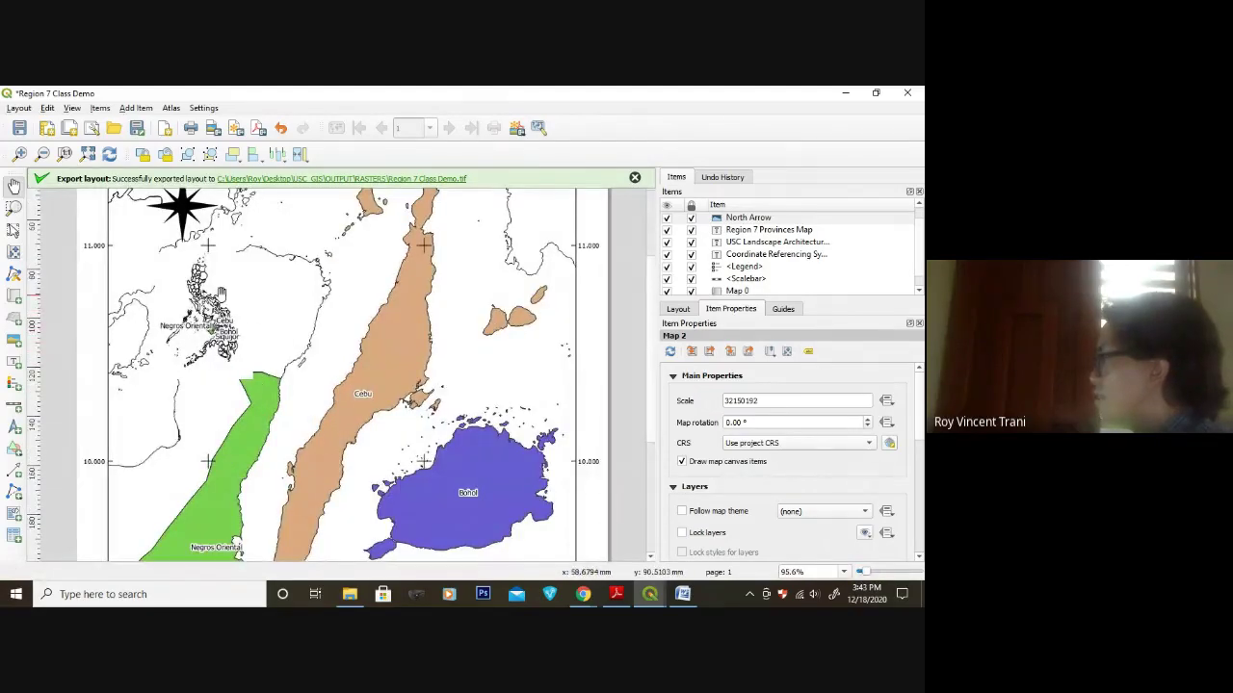
pyautogui.scroll(-2, 797, 442)
pyautogui.scroll(2, 799, 445)
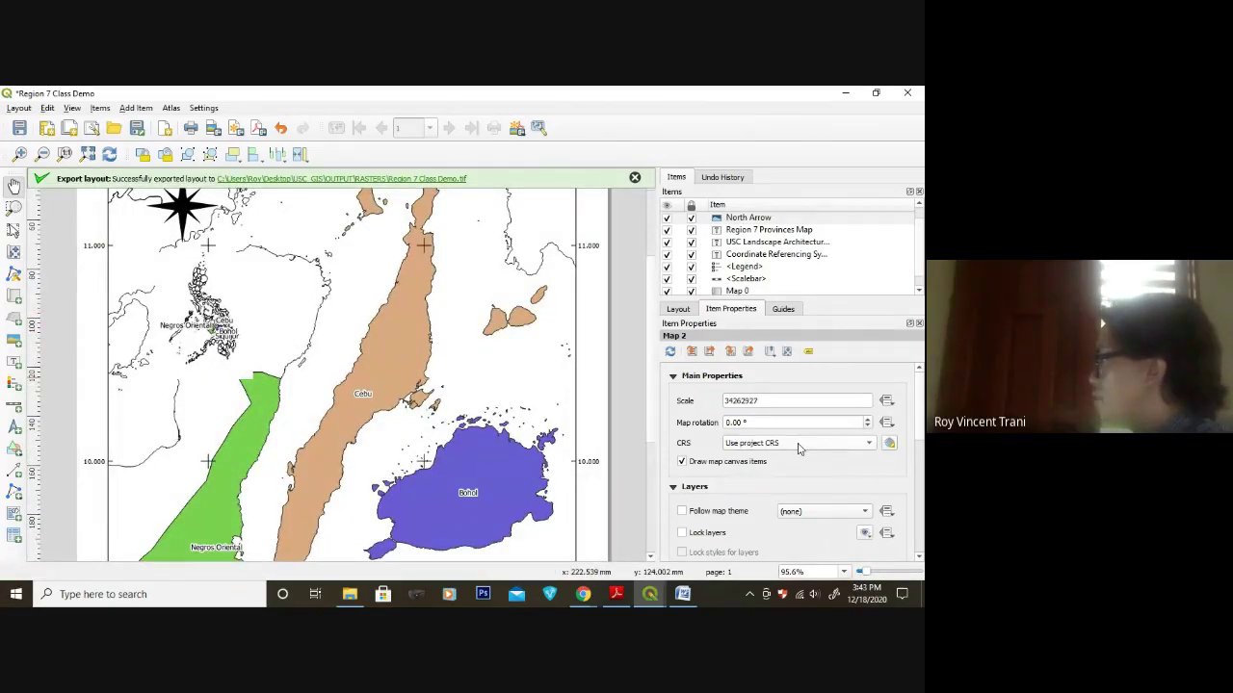
pyautogui.scroll(-1, 824, 446)
pyautogui.scroll(1, 829, 445)
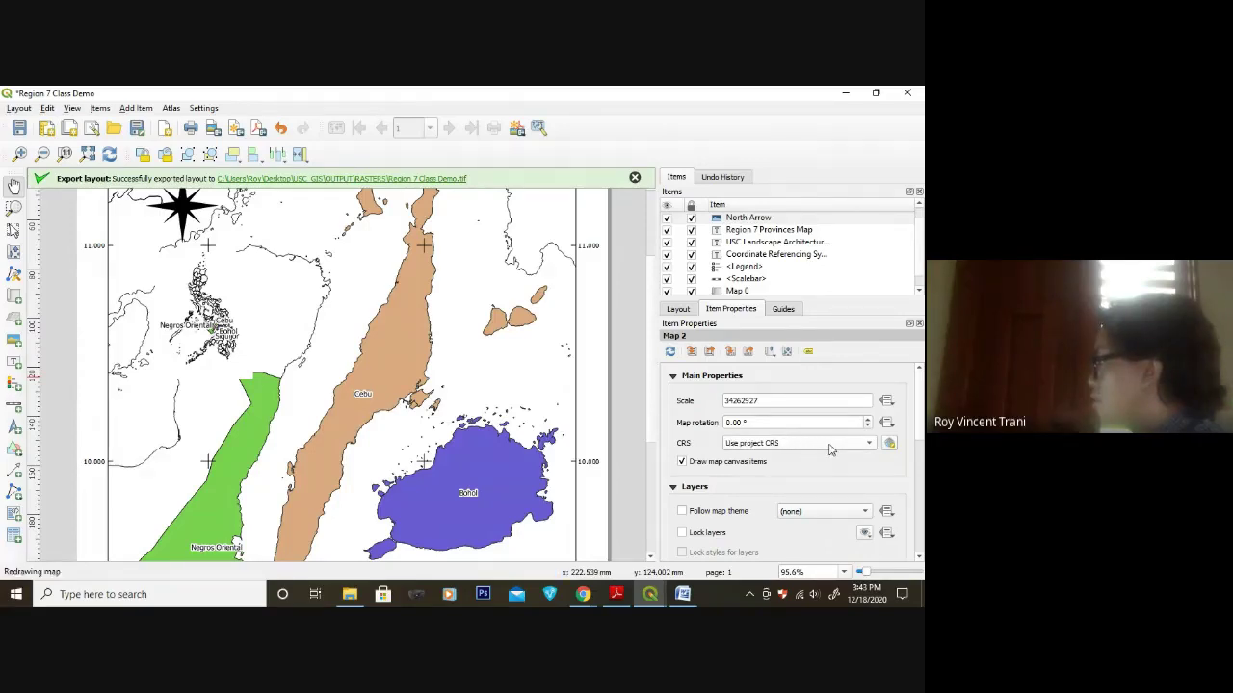
# - Enable the frame of the Philippines inset map and move the inset left, below the north arrow
pyautogui.scroll(-10, 806, 501)
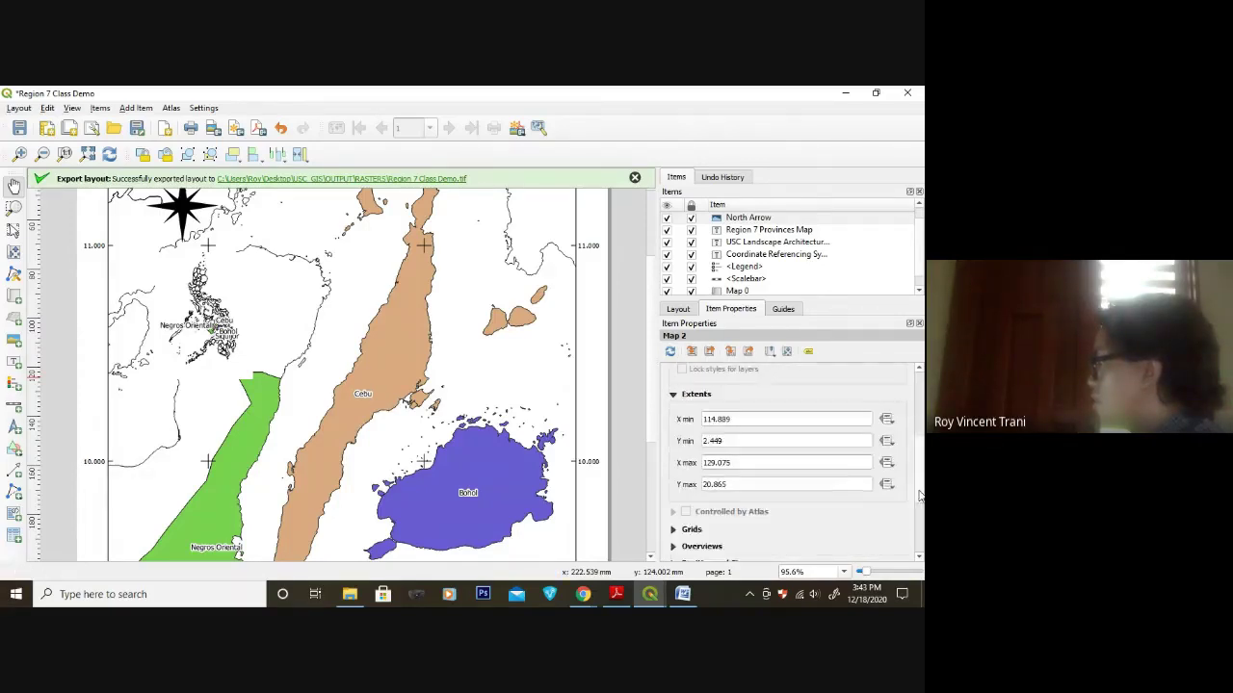
pyautogui.click(686, 471)
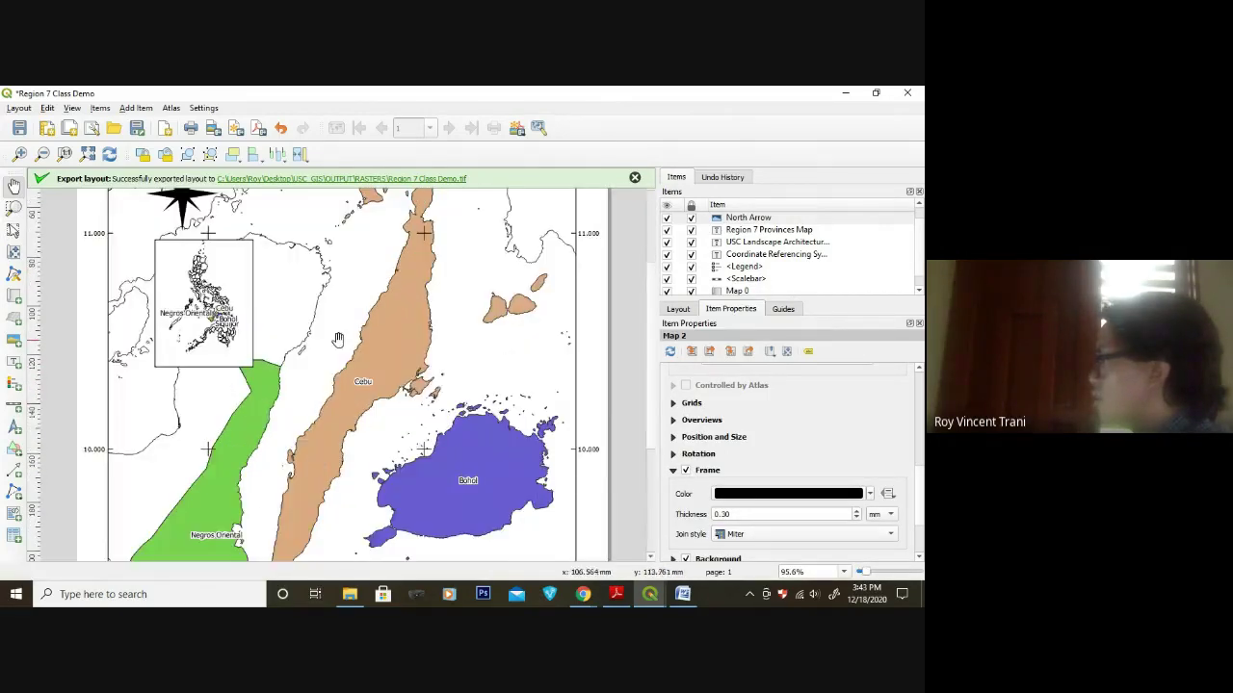
pyautogui.click(14, 228)
pyautogui.moveTo(218, 304); pyautogui.dragTo(192, 303)
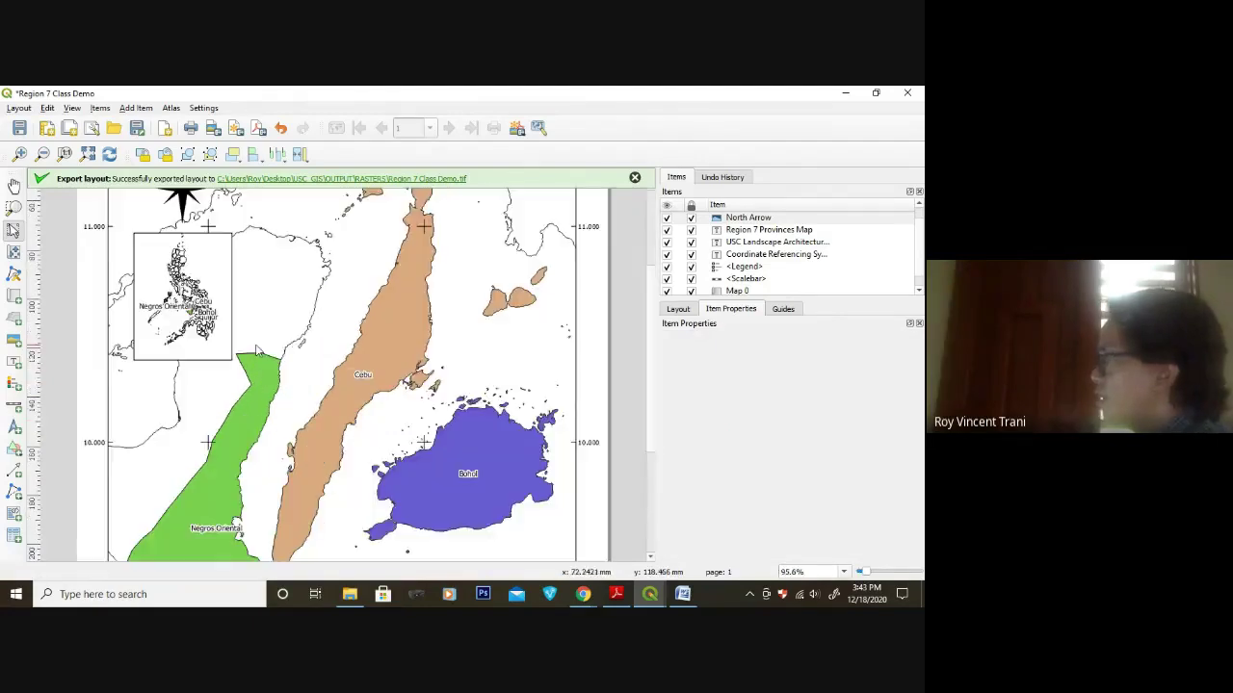
# - Examine the full layout page, its inset, credit text boxes and Region 7 Provinces legend, and dismiss the export message
pyautogui.scroll(-1, 227, 325)
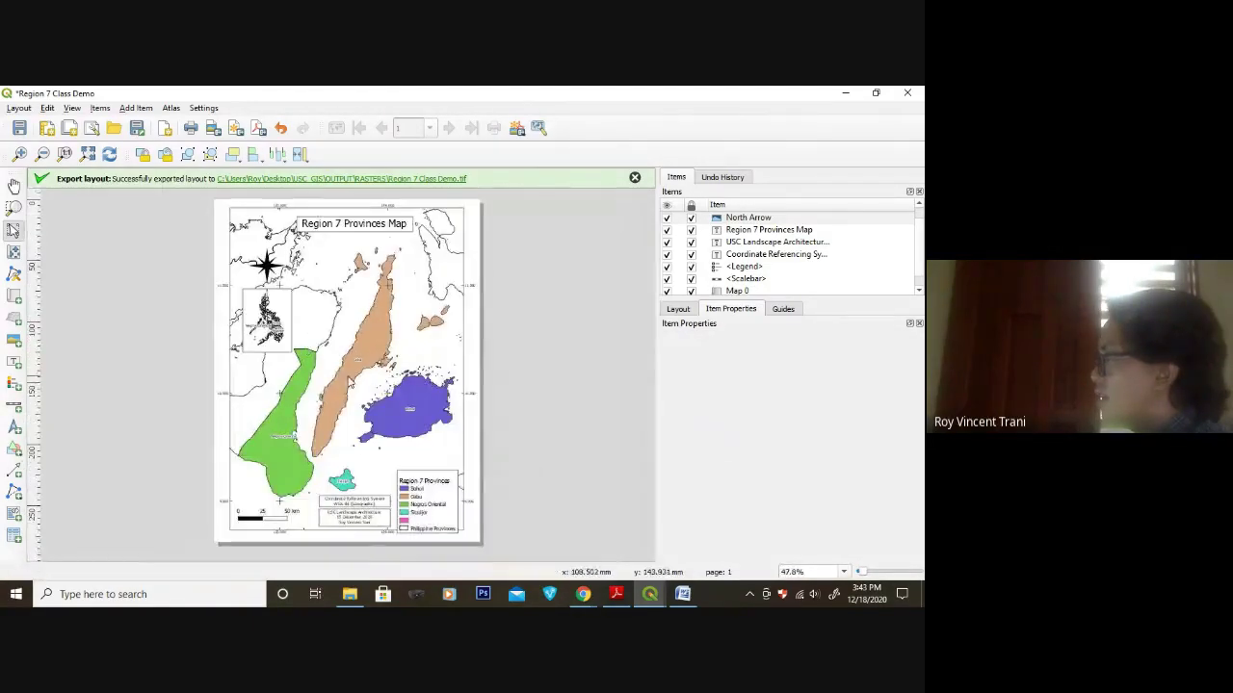
pyautogui.scroll(1, 273, 349)
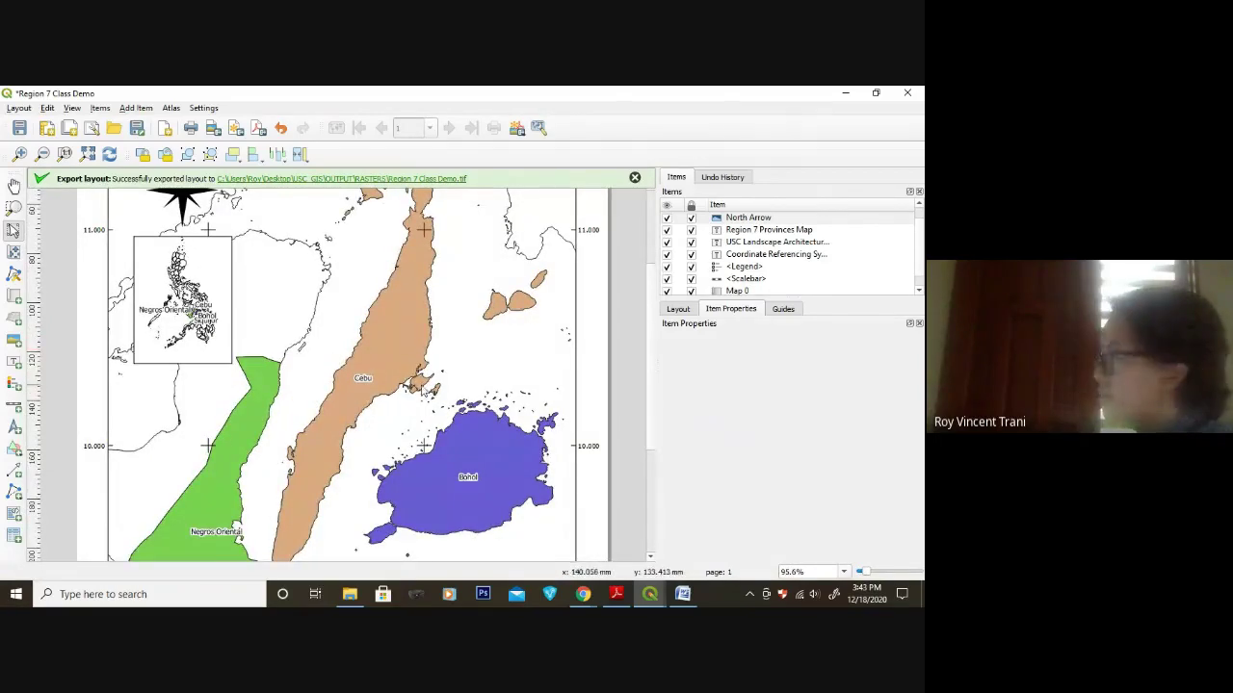
pyautogui.scroll(-1, 274, 365)
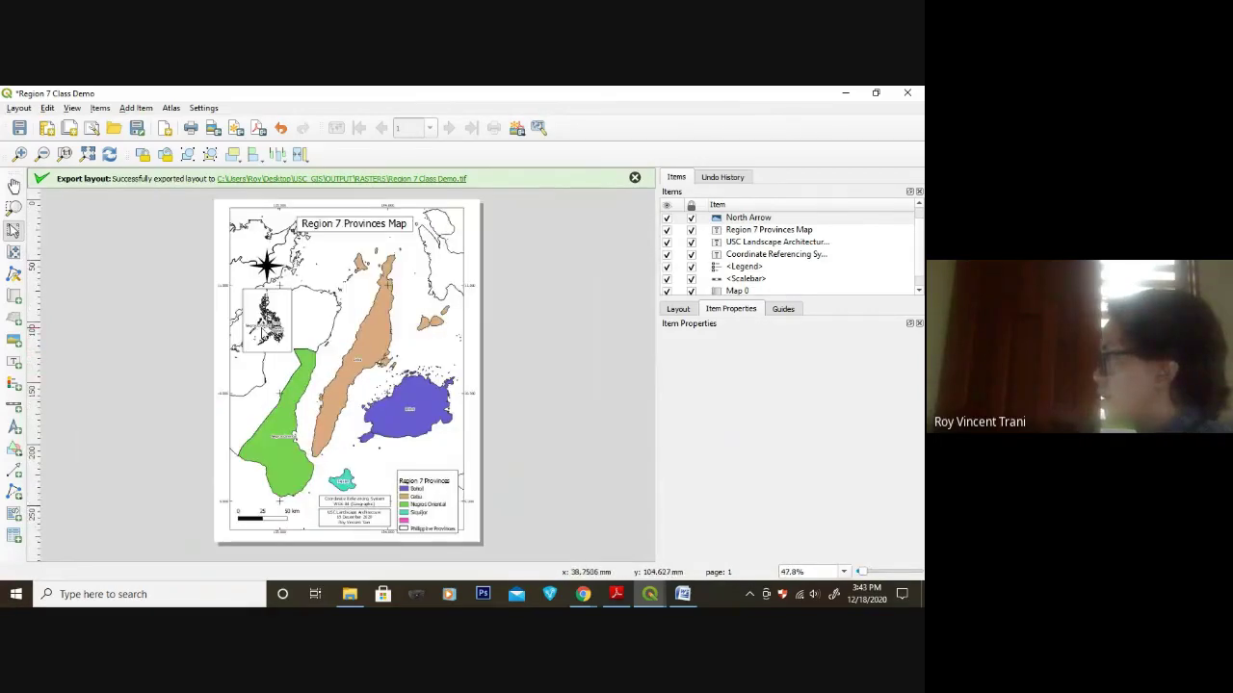
pyautogui.scroll(1, 263, 329)
pyautogui.scroll(-1, 264, 328)
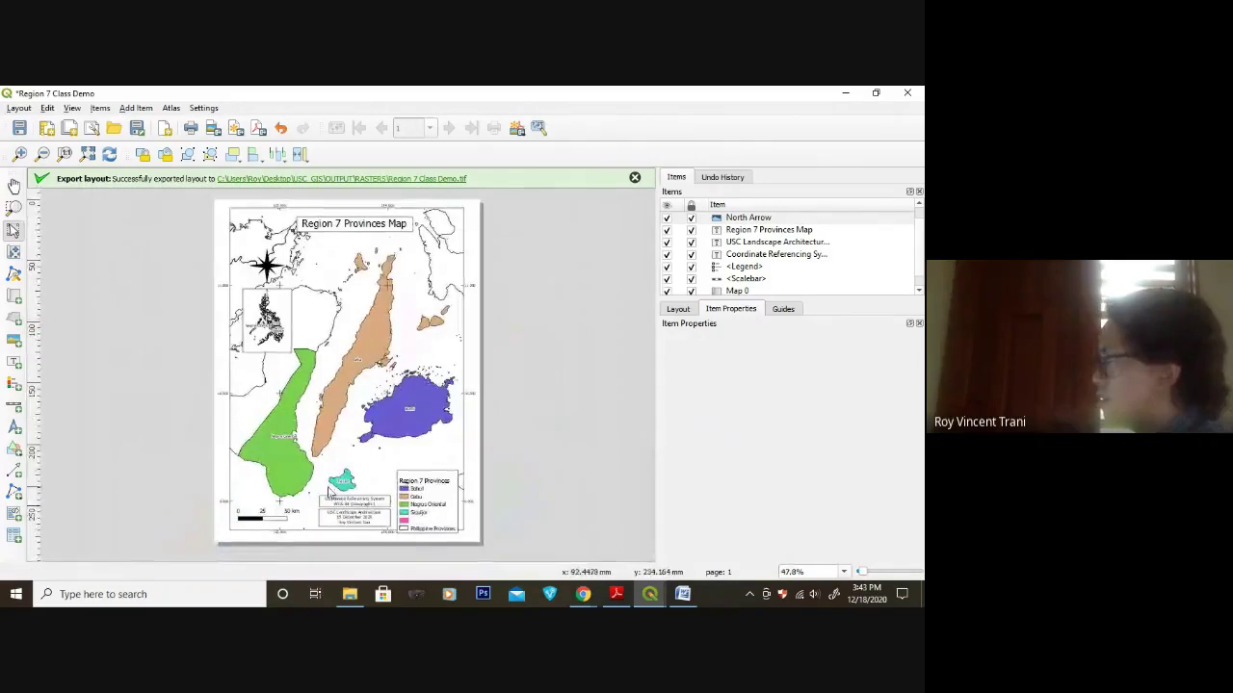
pyautogui.scroll(2, 328, 493)
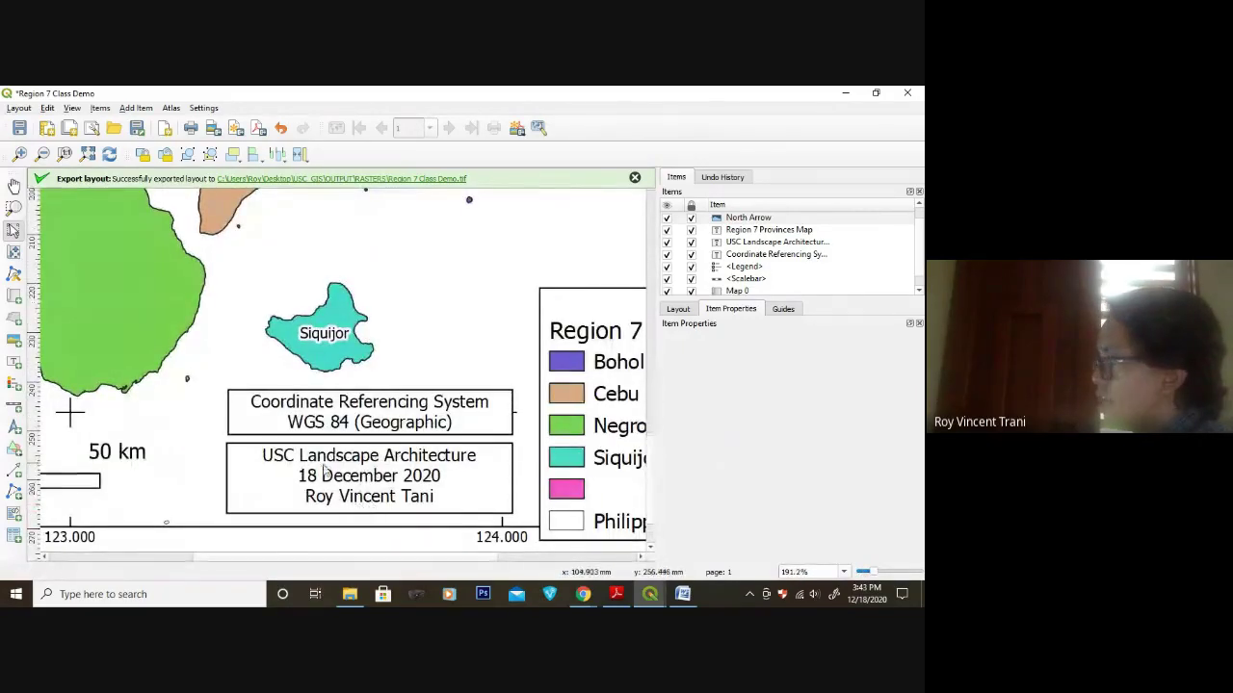
pyautogui.scroll(-1, 325, 472)
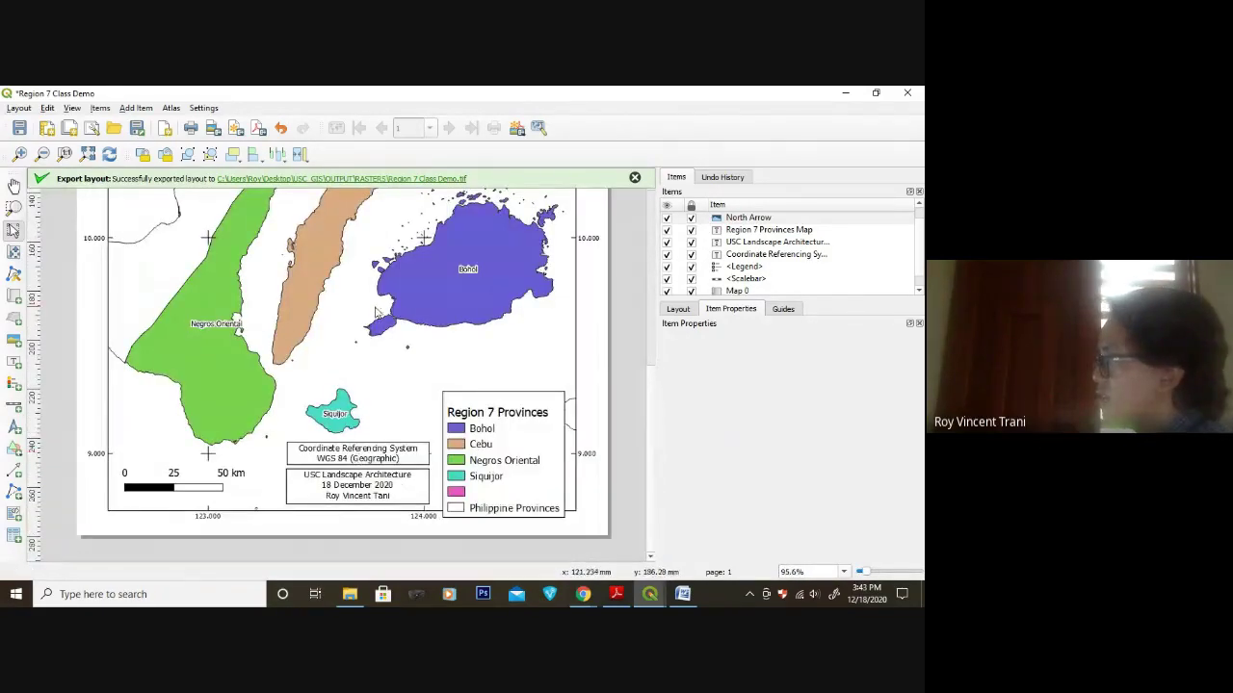
pyautogui.scroll(-1, 400, 337)
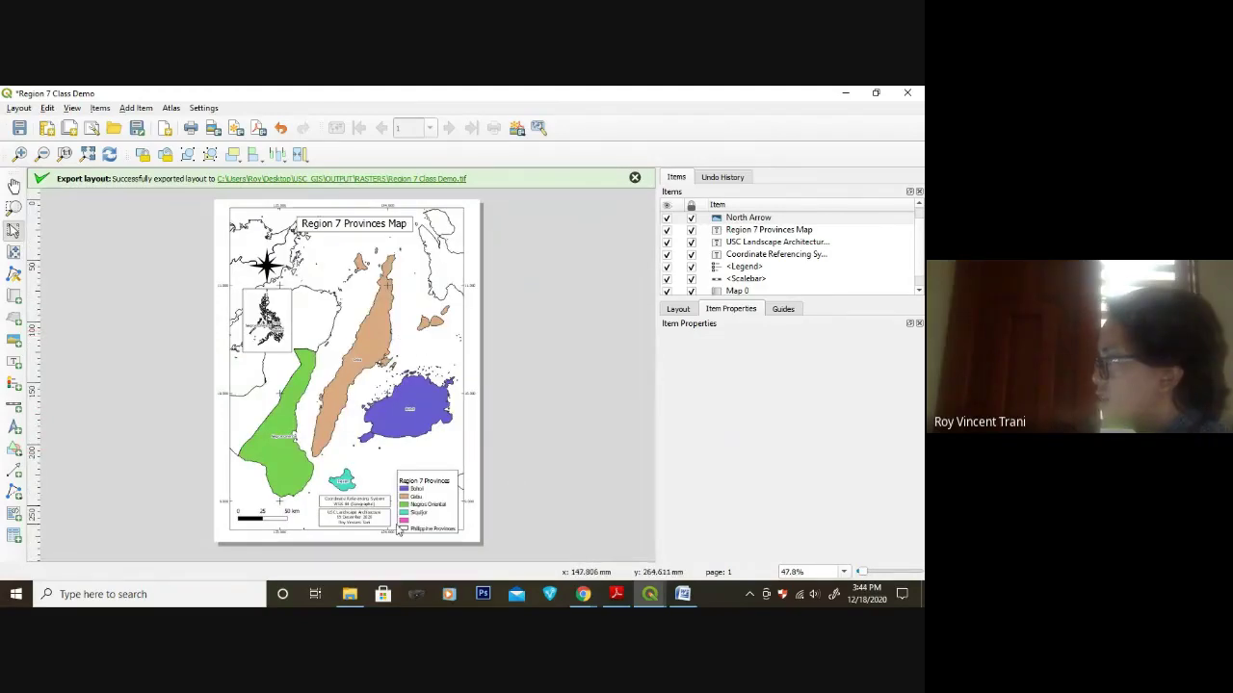
pyautogui.scroll(1, 398, 534)
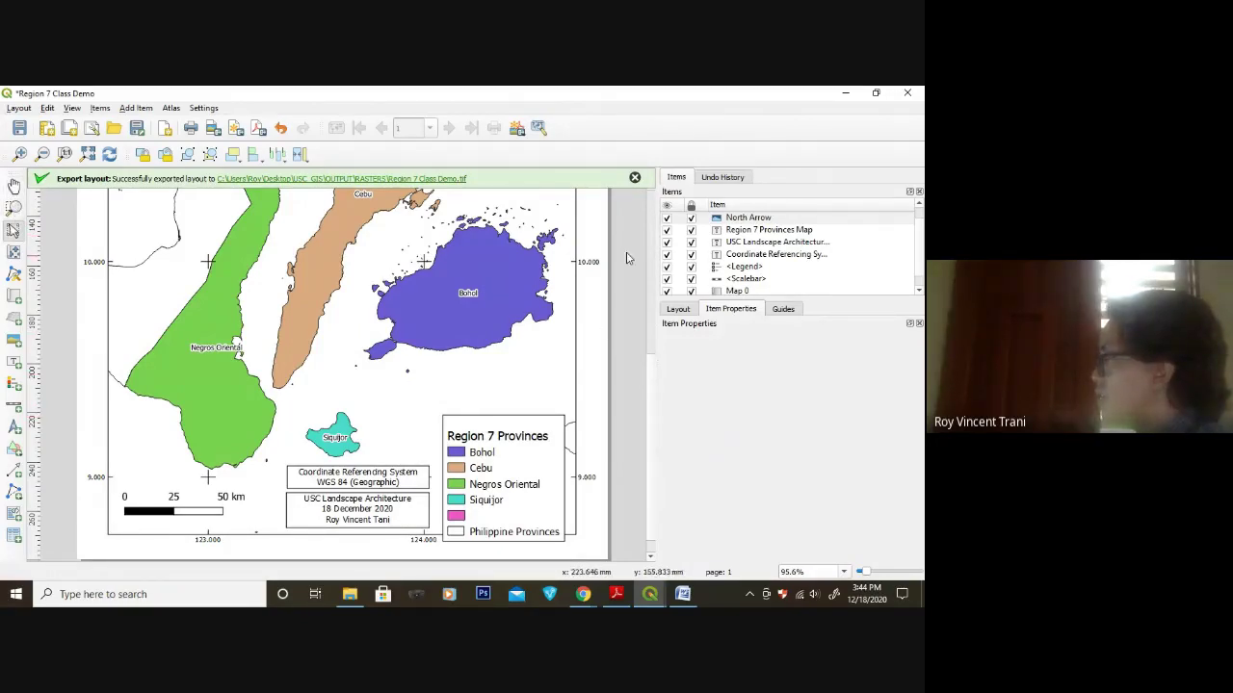
pyautogui.click(634, 181)
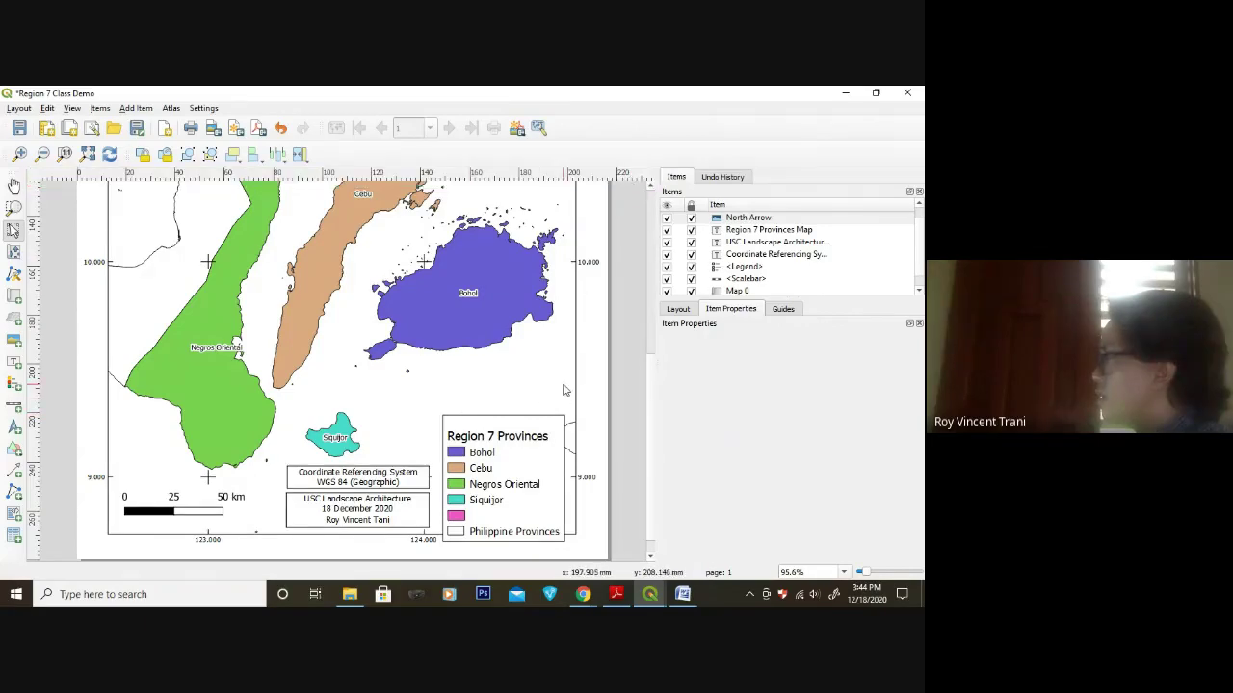
pyautogui.scroll(-1, 563, 385)
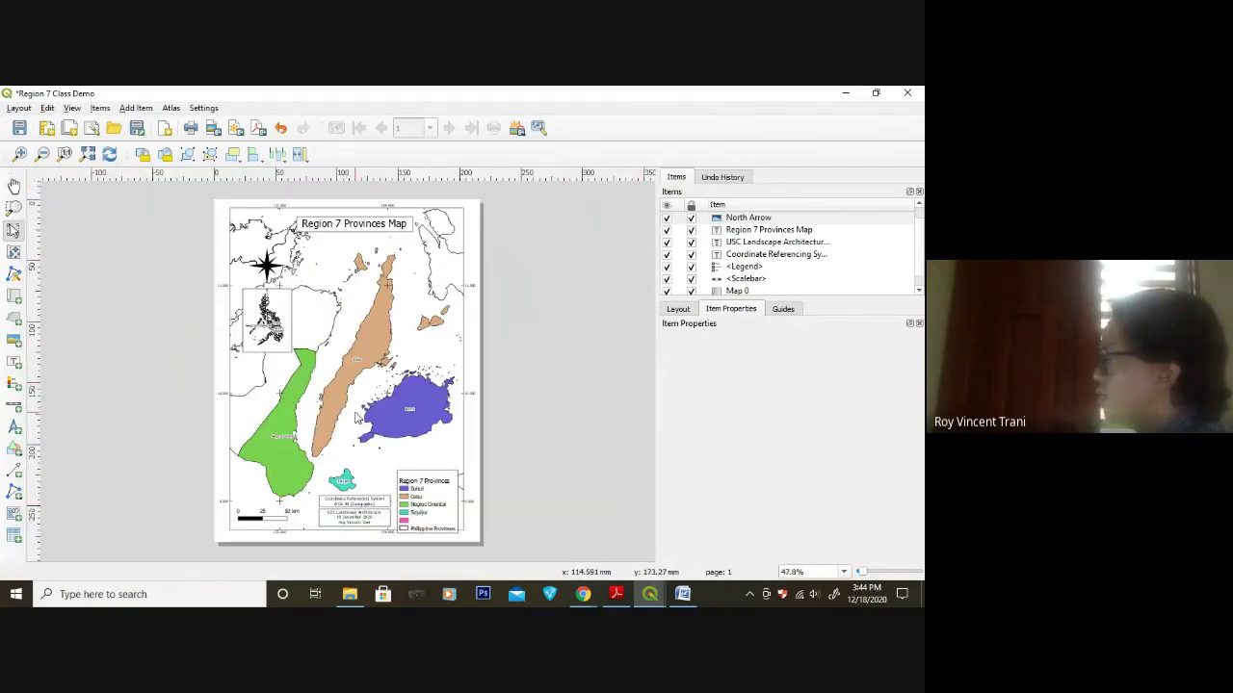